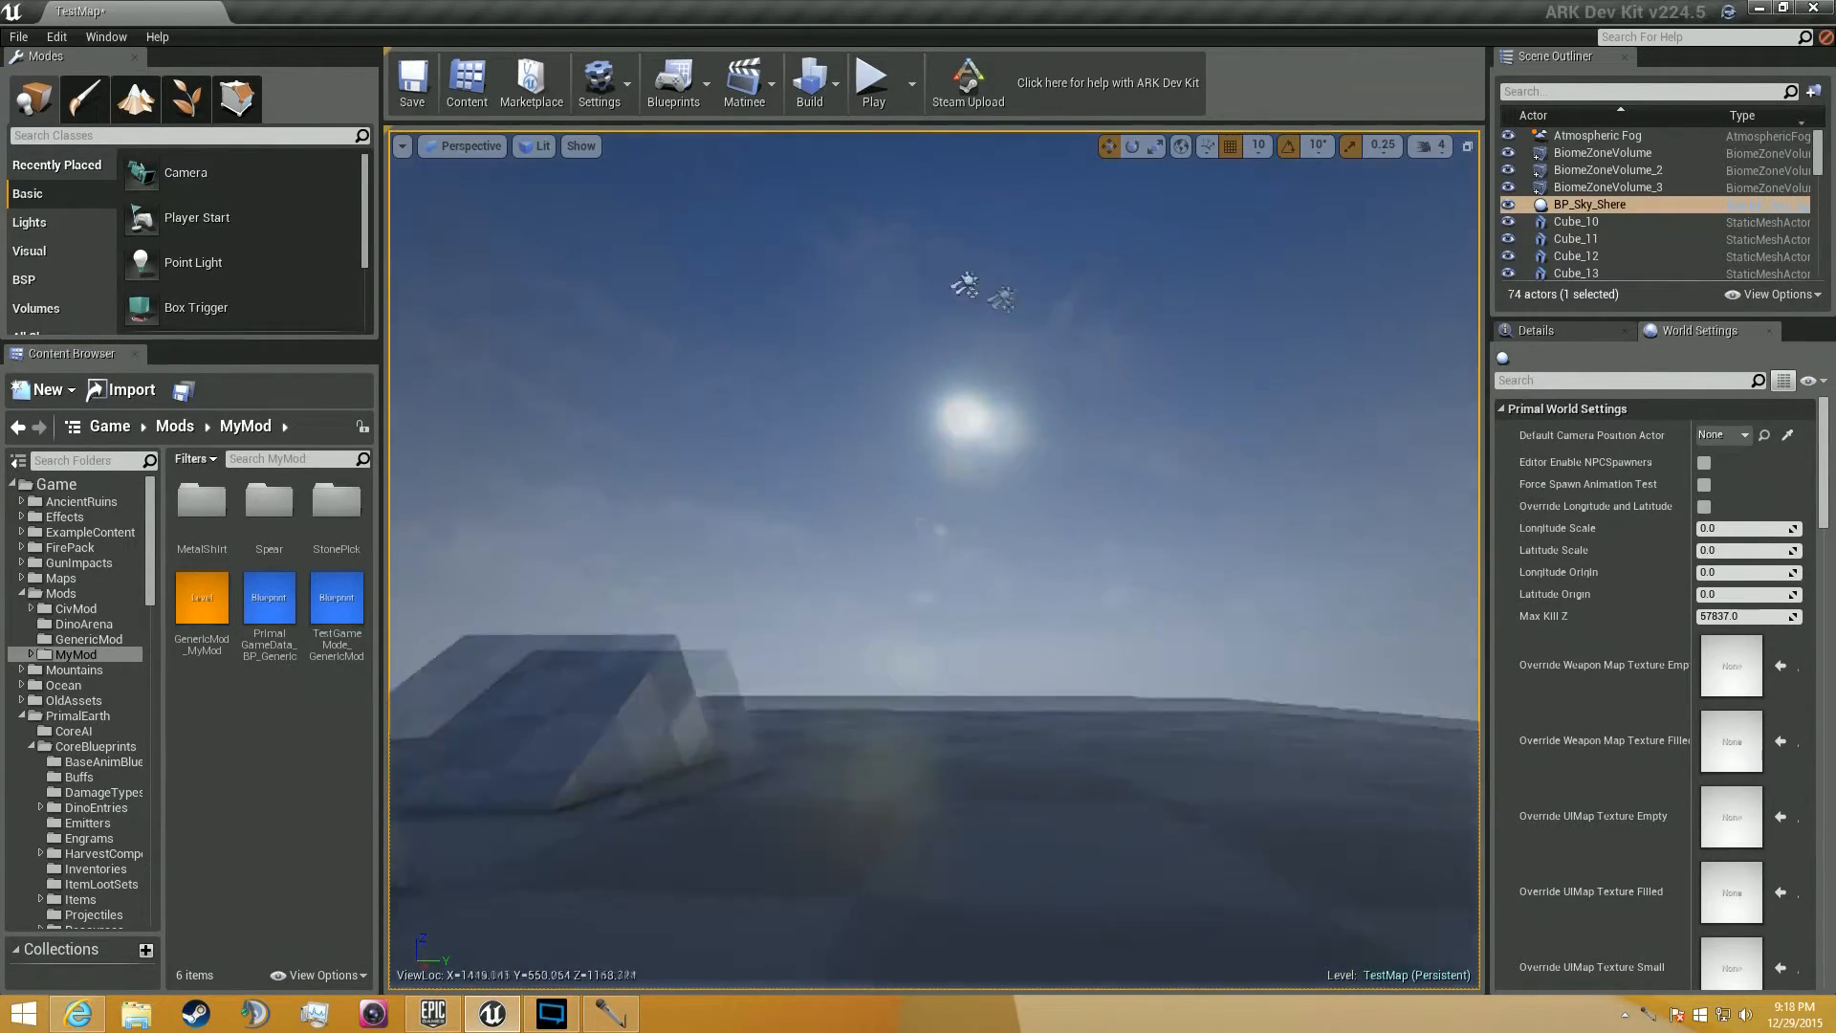
Search all Game content for "arrow" and show the references of the Arrow_Icon texture.
click(75, 478)
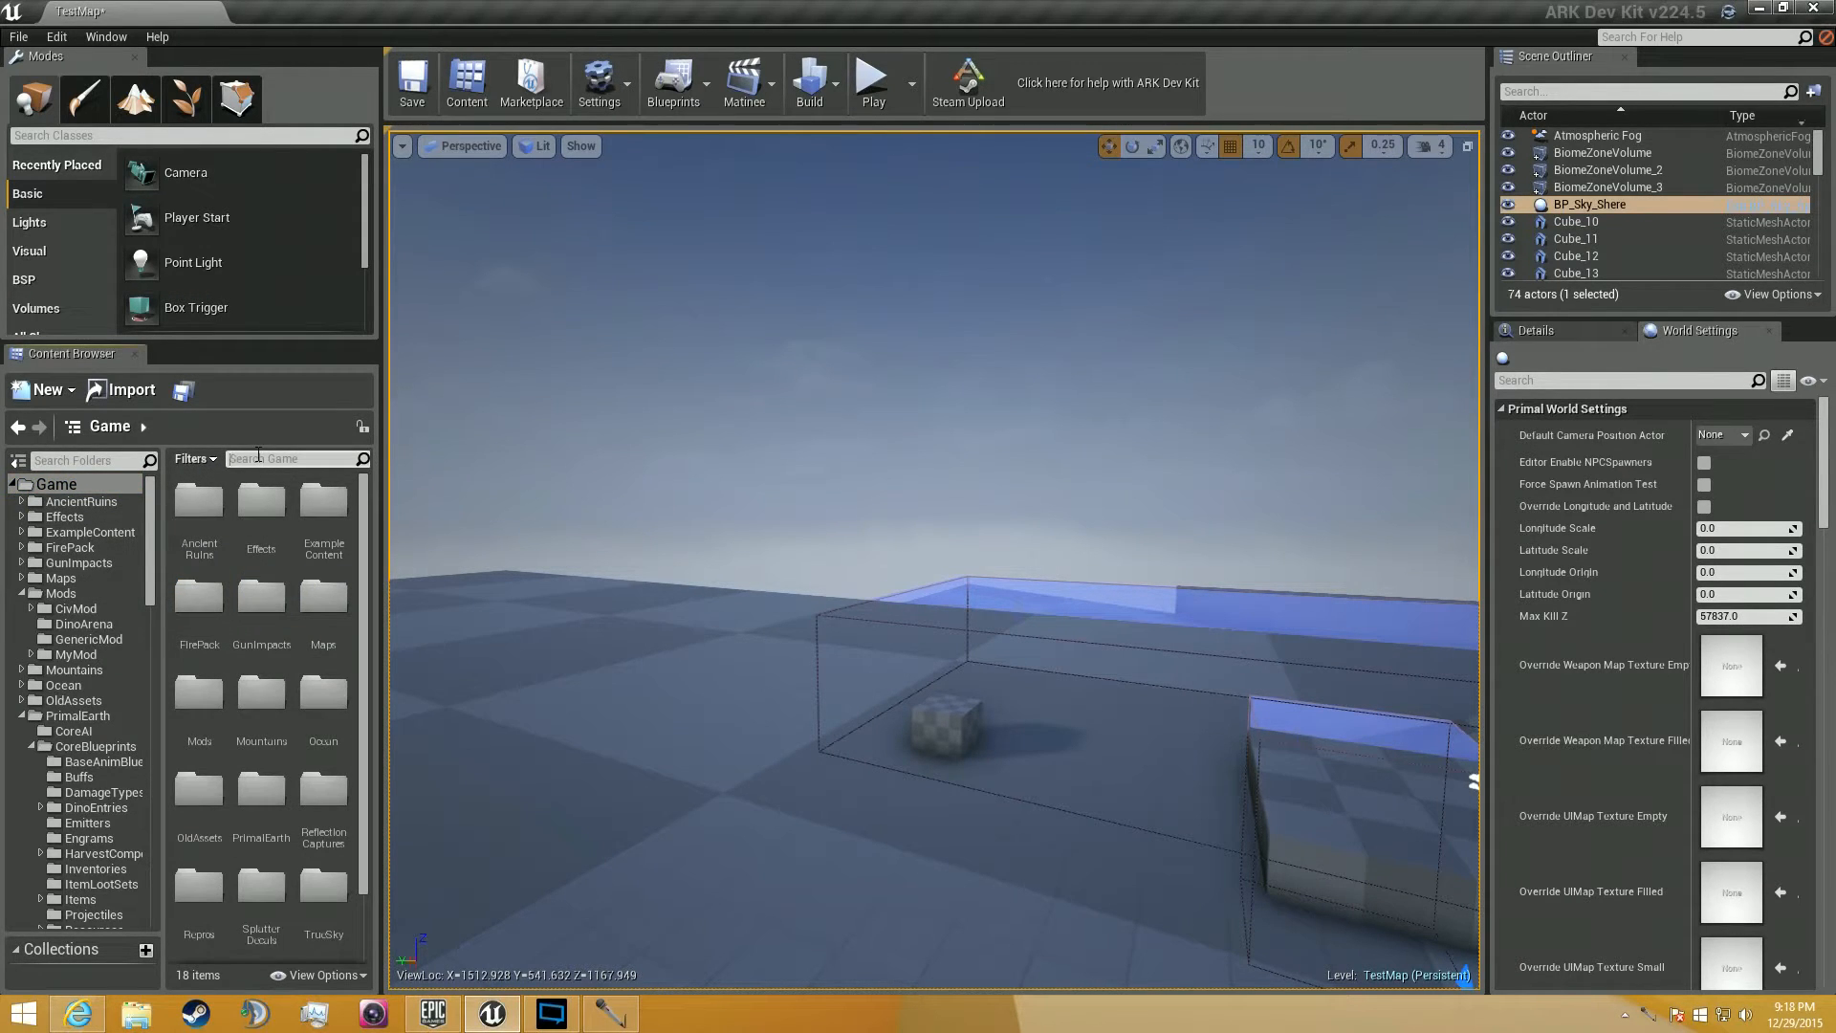
key(BackSpace)
text(arrow)
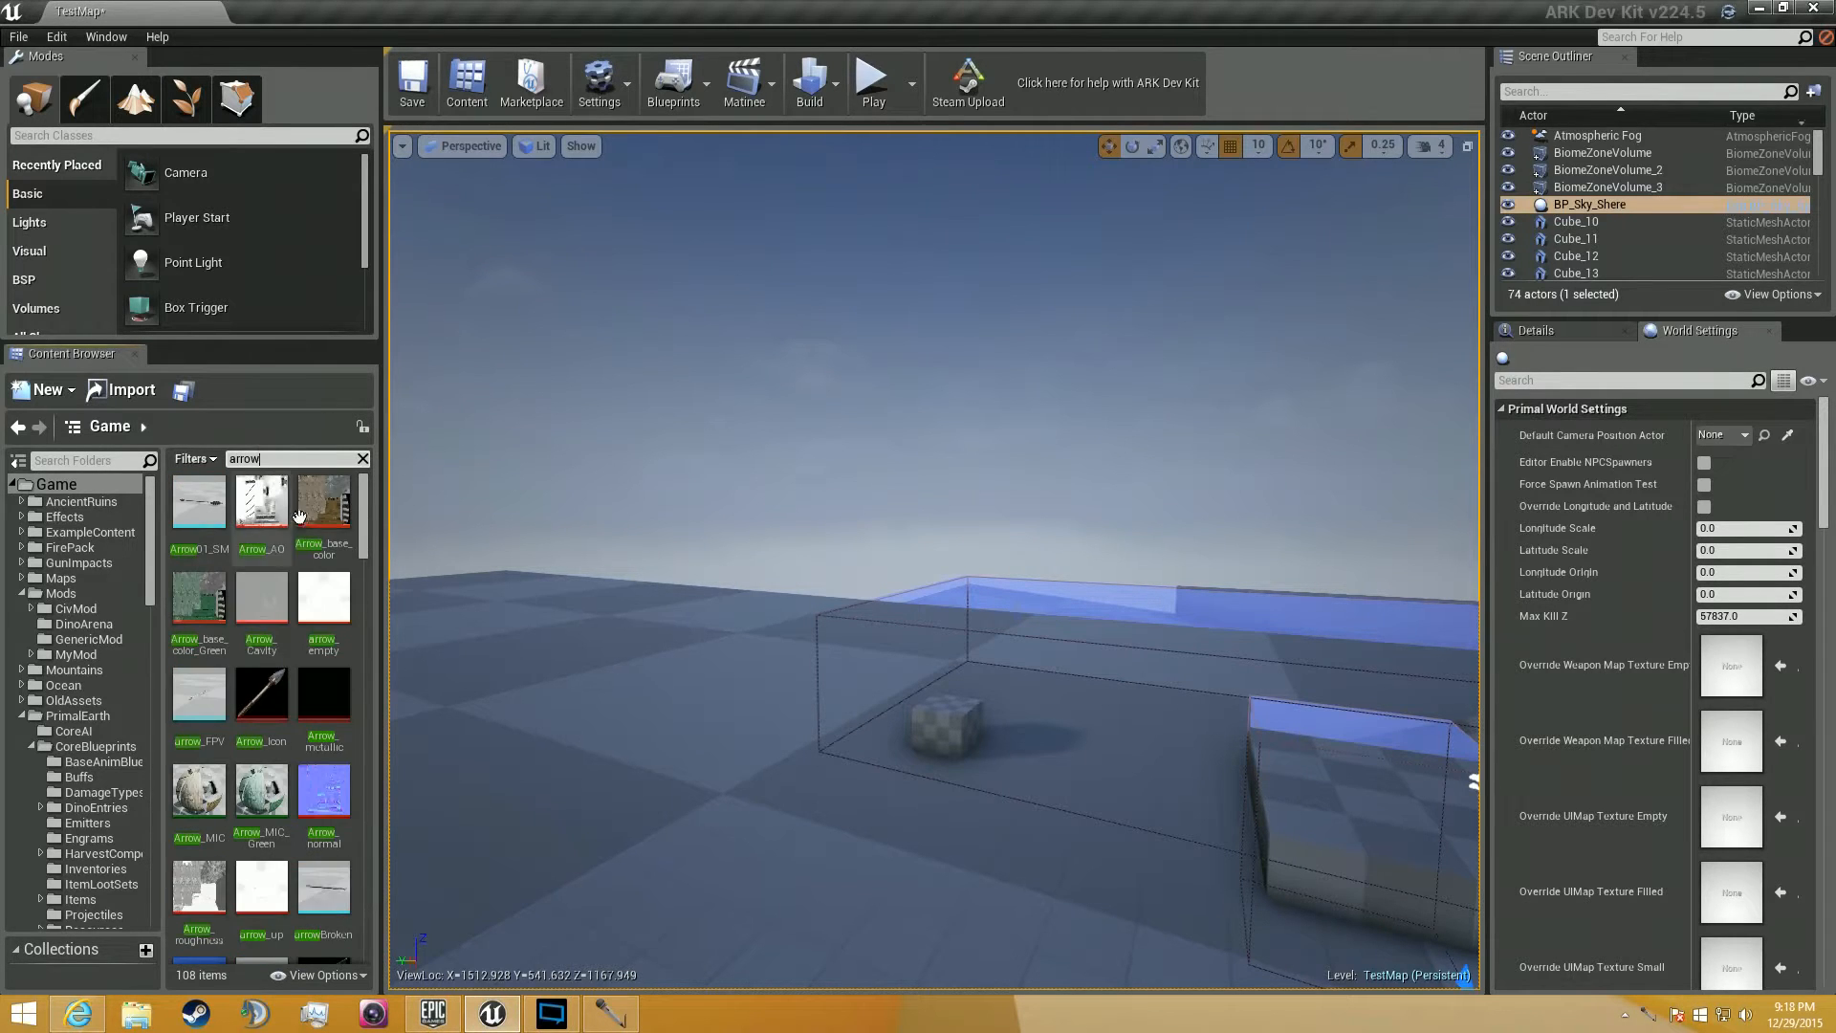
mouse_move(347, 605)
mouse_move(265, 686)
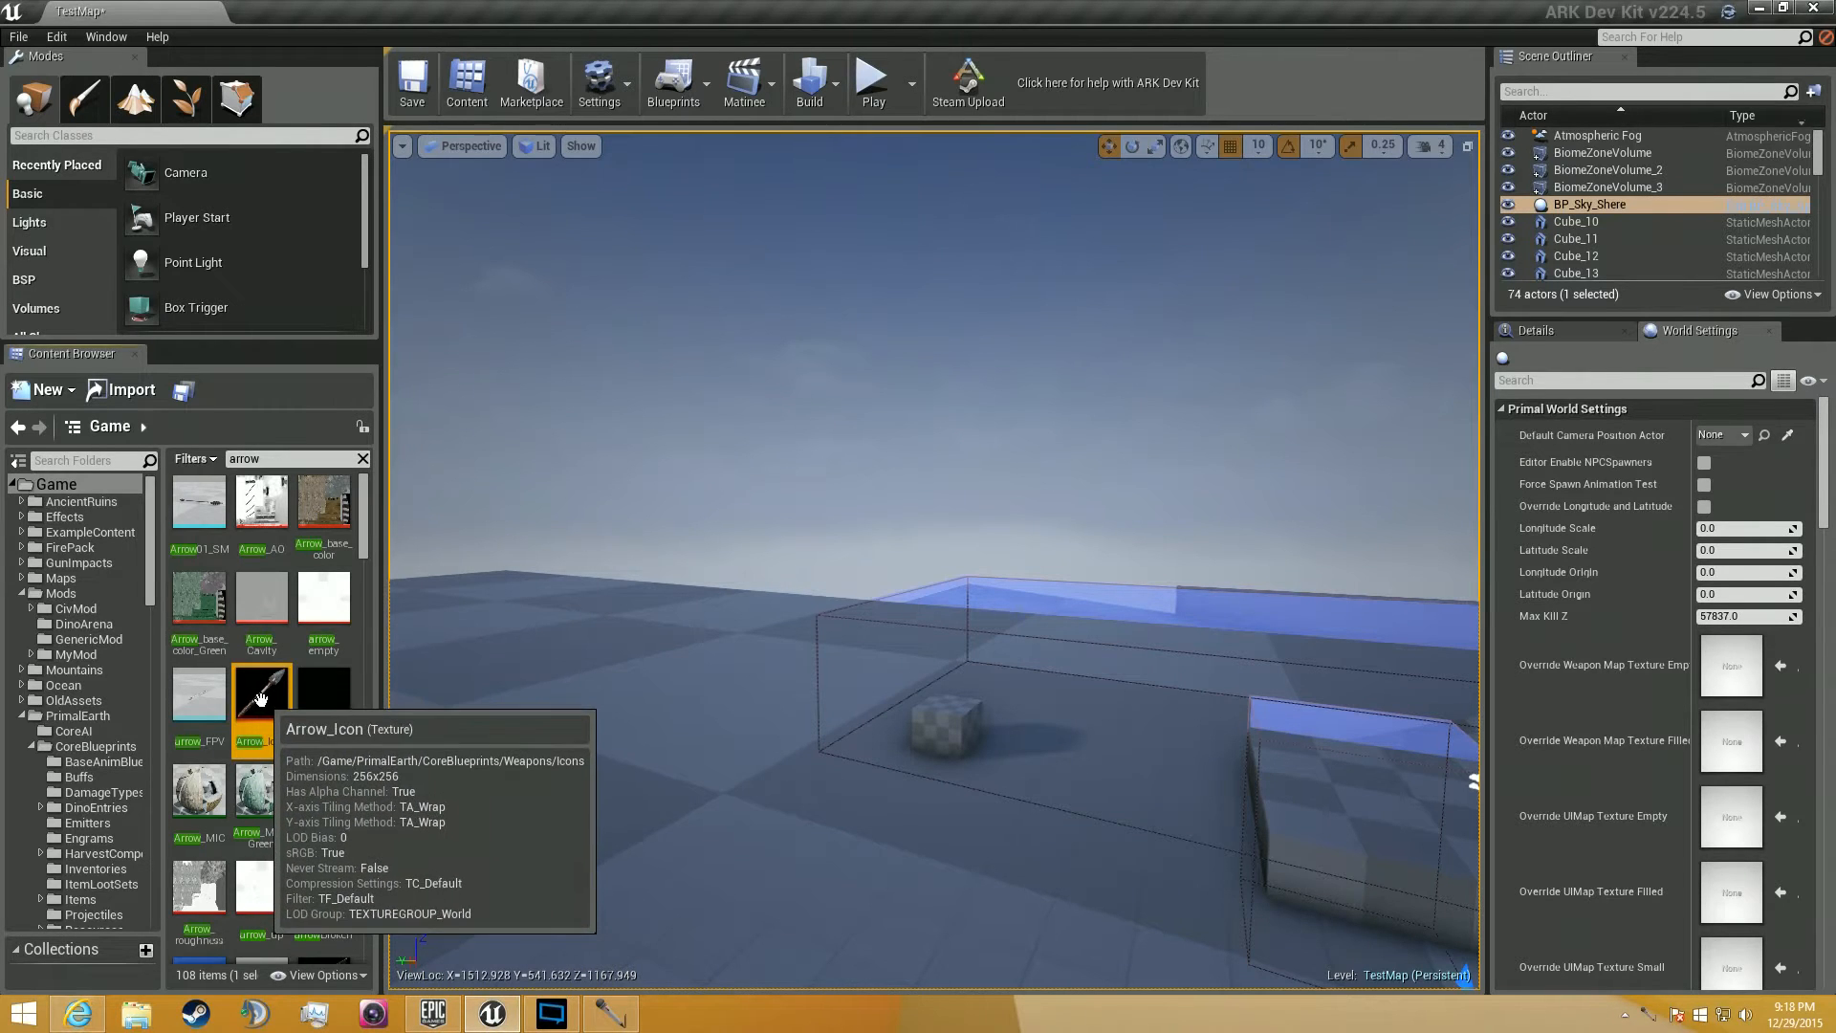
right_click(271, 706)
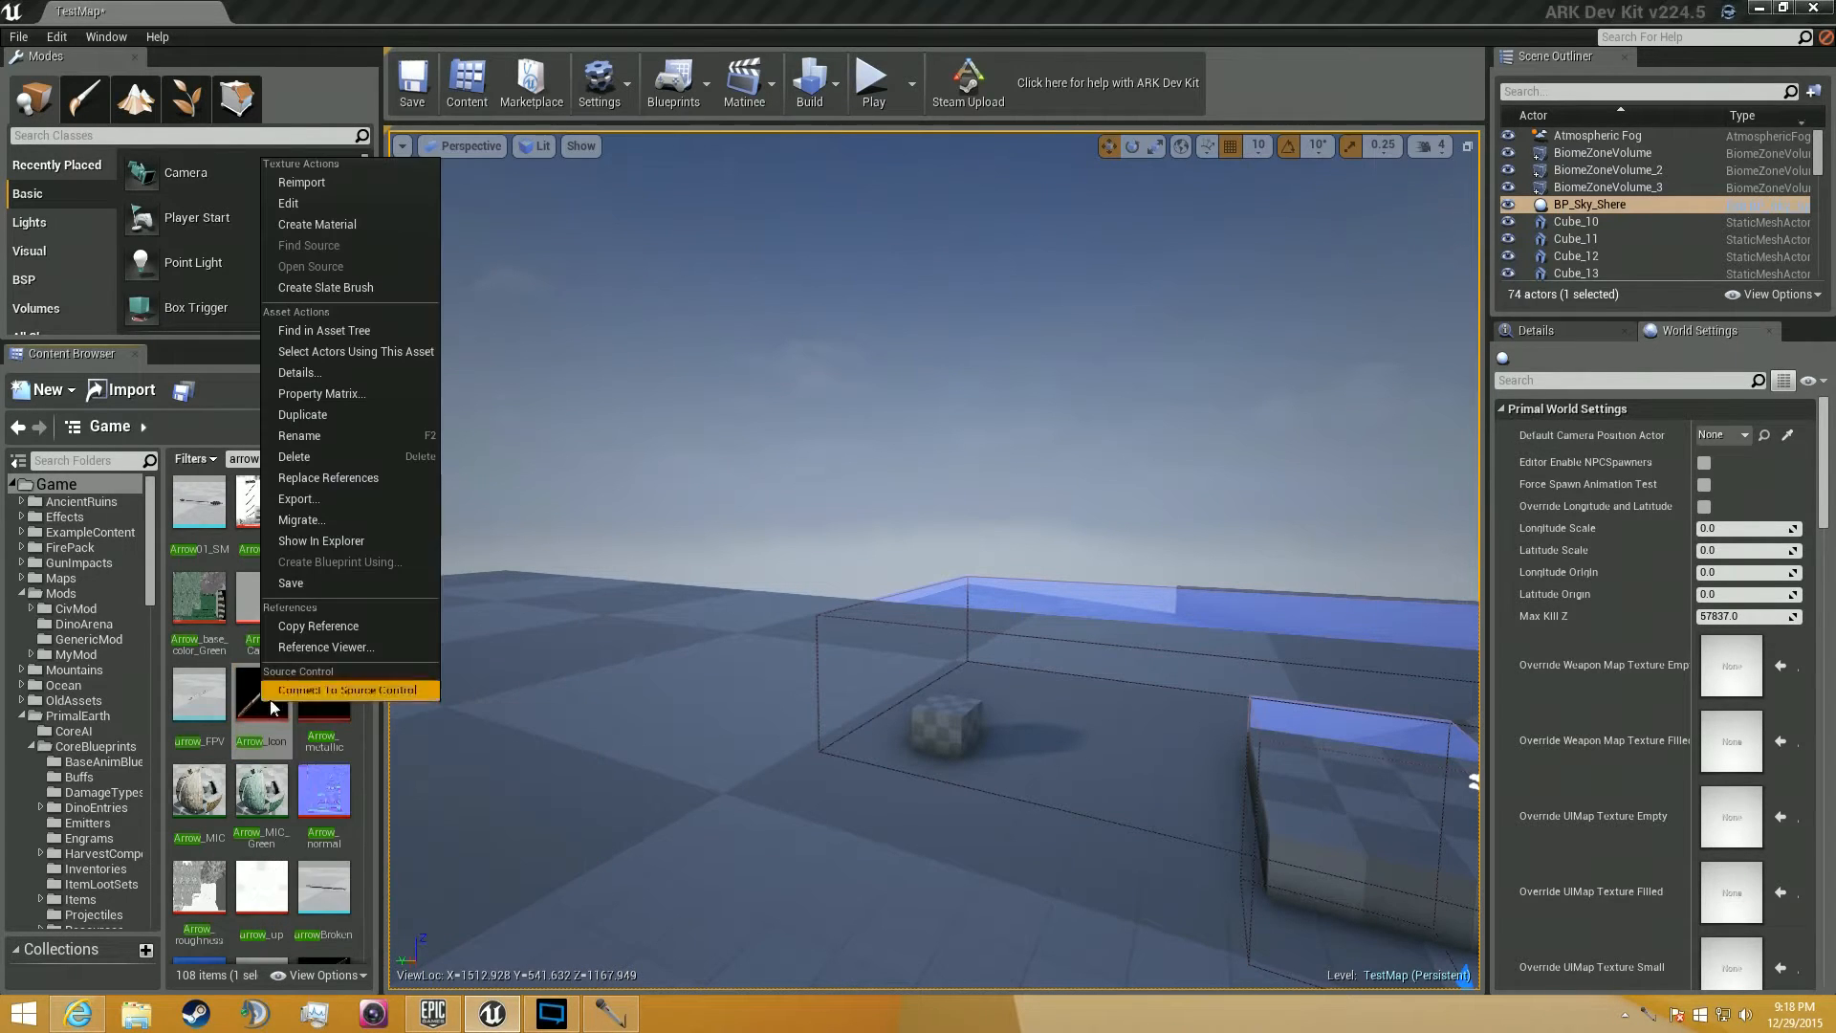
click(323, 645)
scroll(584, 572, up, 1)
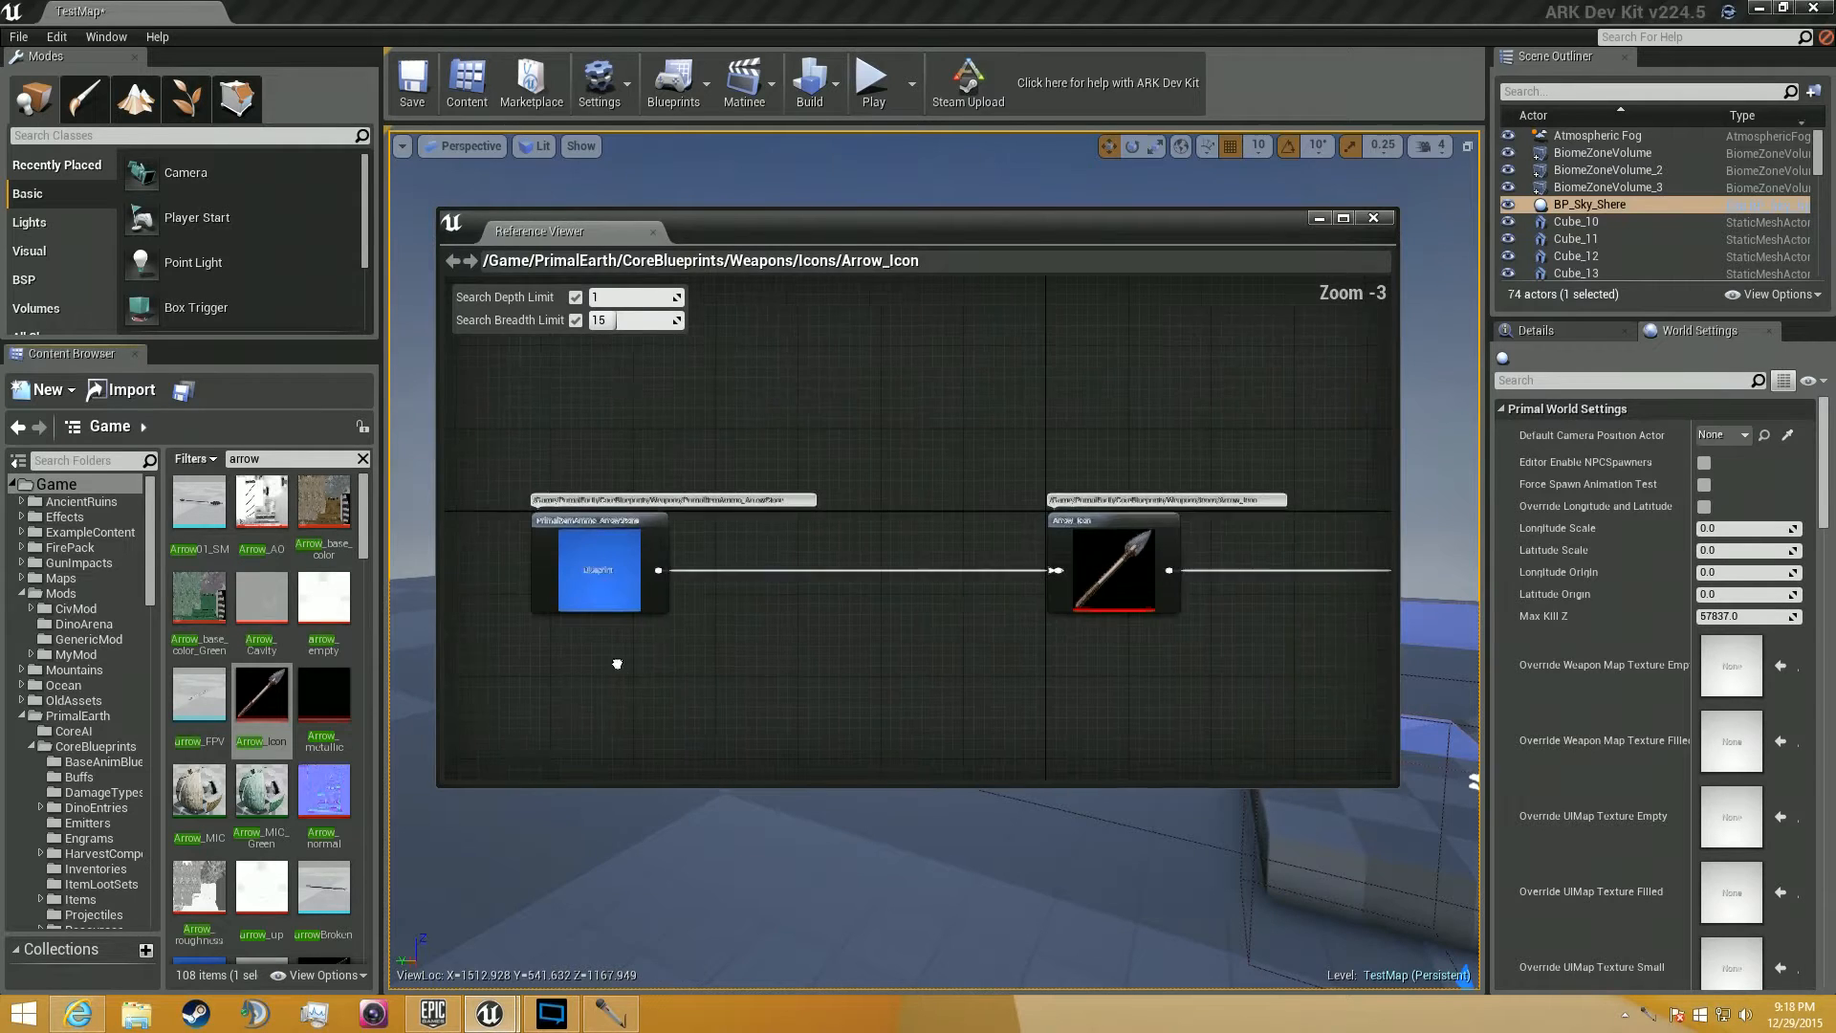
Trace the icon's reference to the PrimalItemAmmo_ArrowStone blueprint, locate it in the content browser, and copy it into the MyMod folder.
scroll(612, 574, up, 2)
double_click(736, 522)
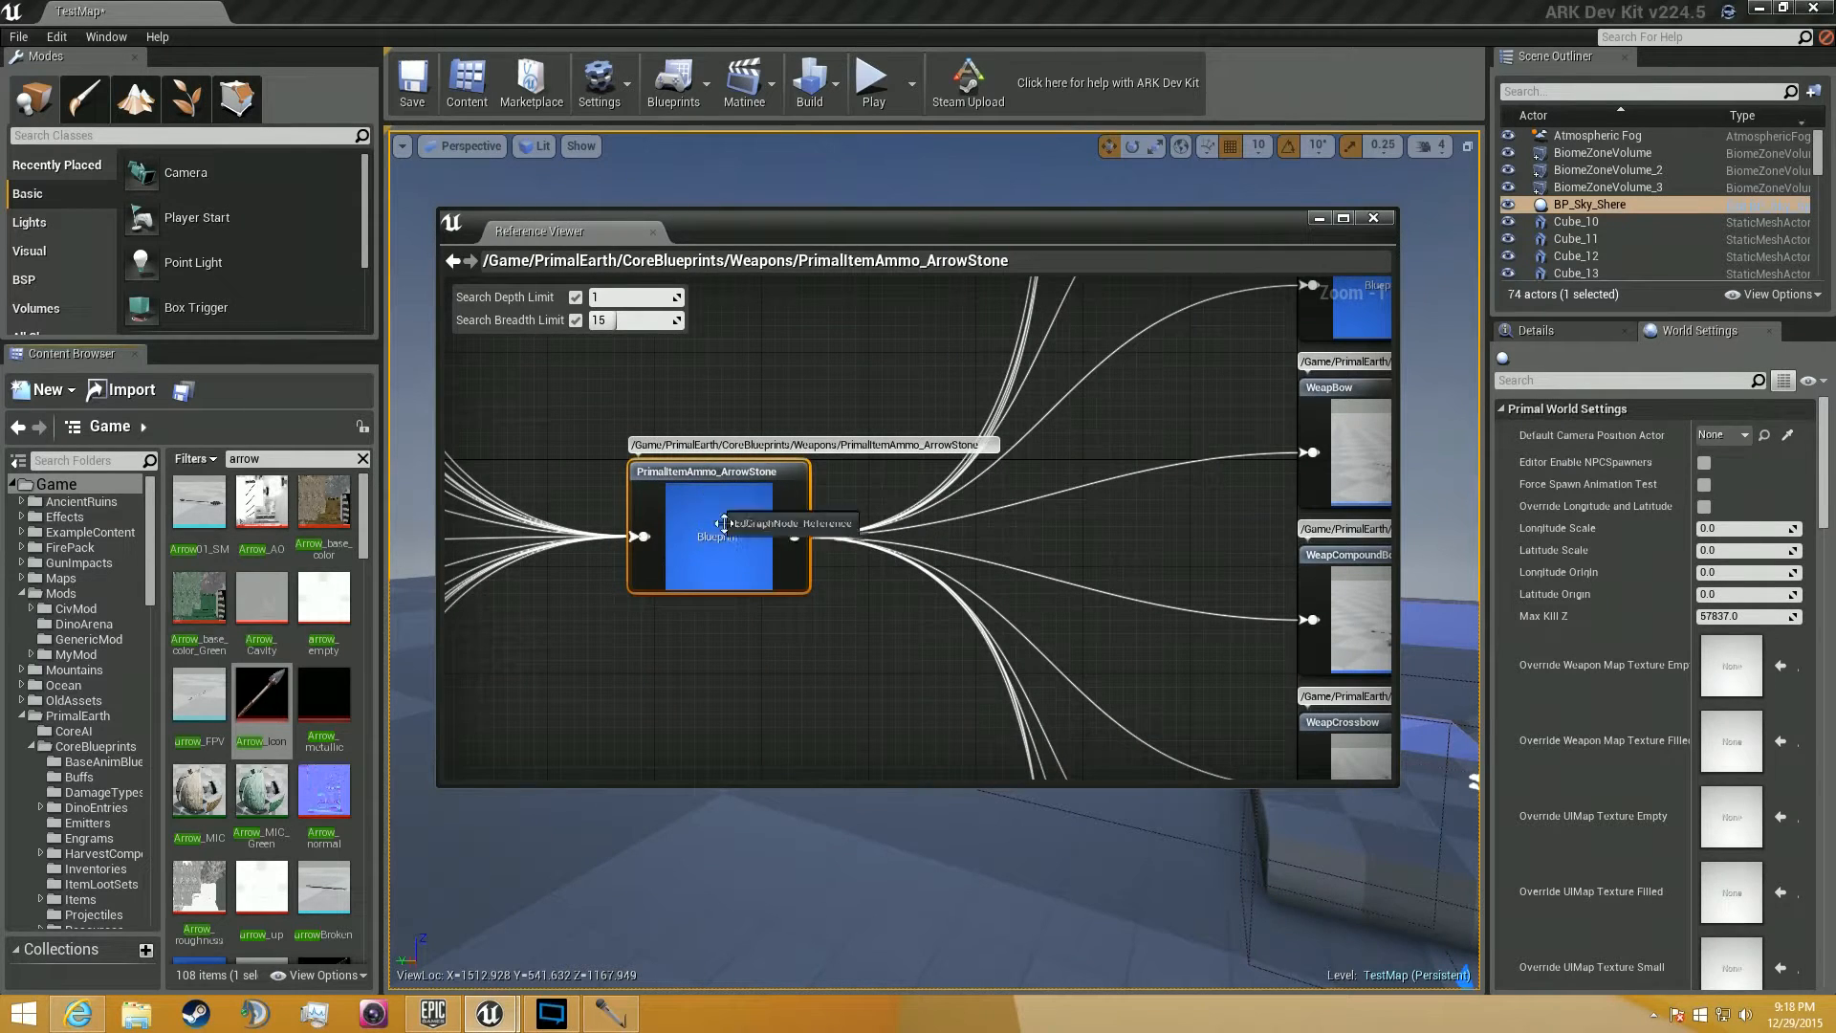
right_click(724, 524)
click(762, 517)
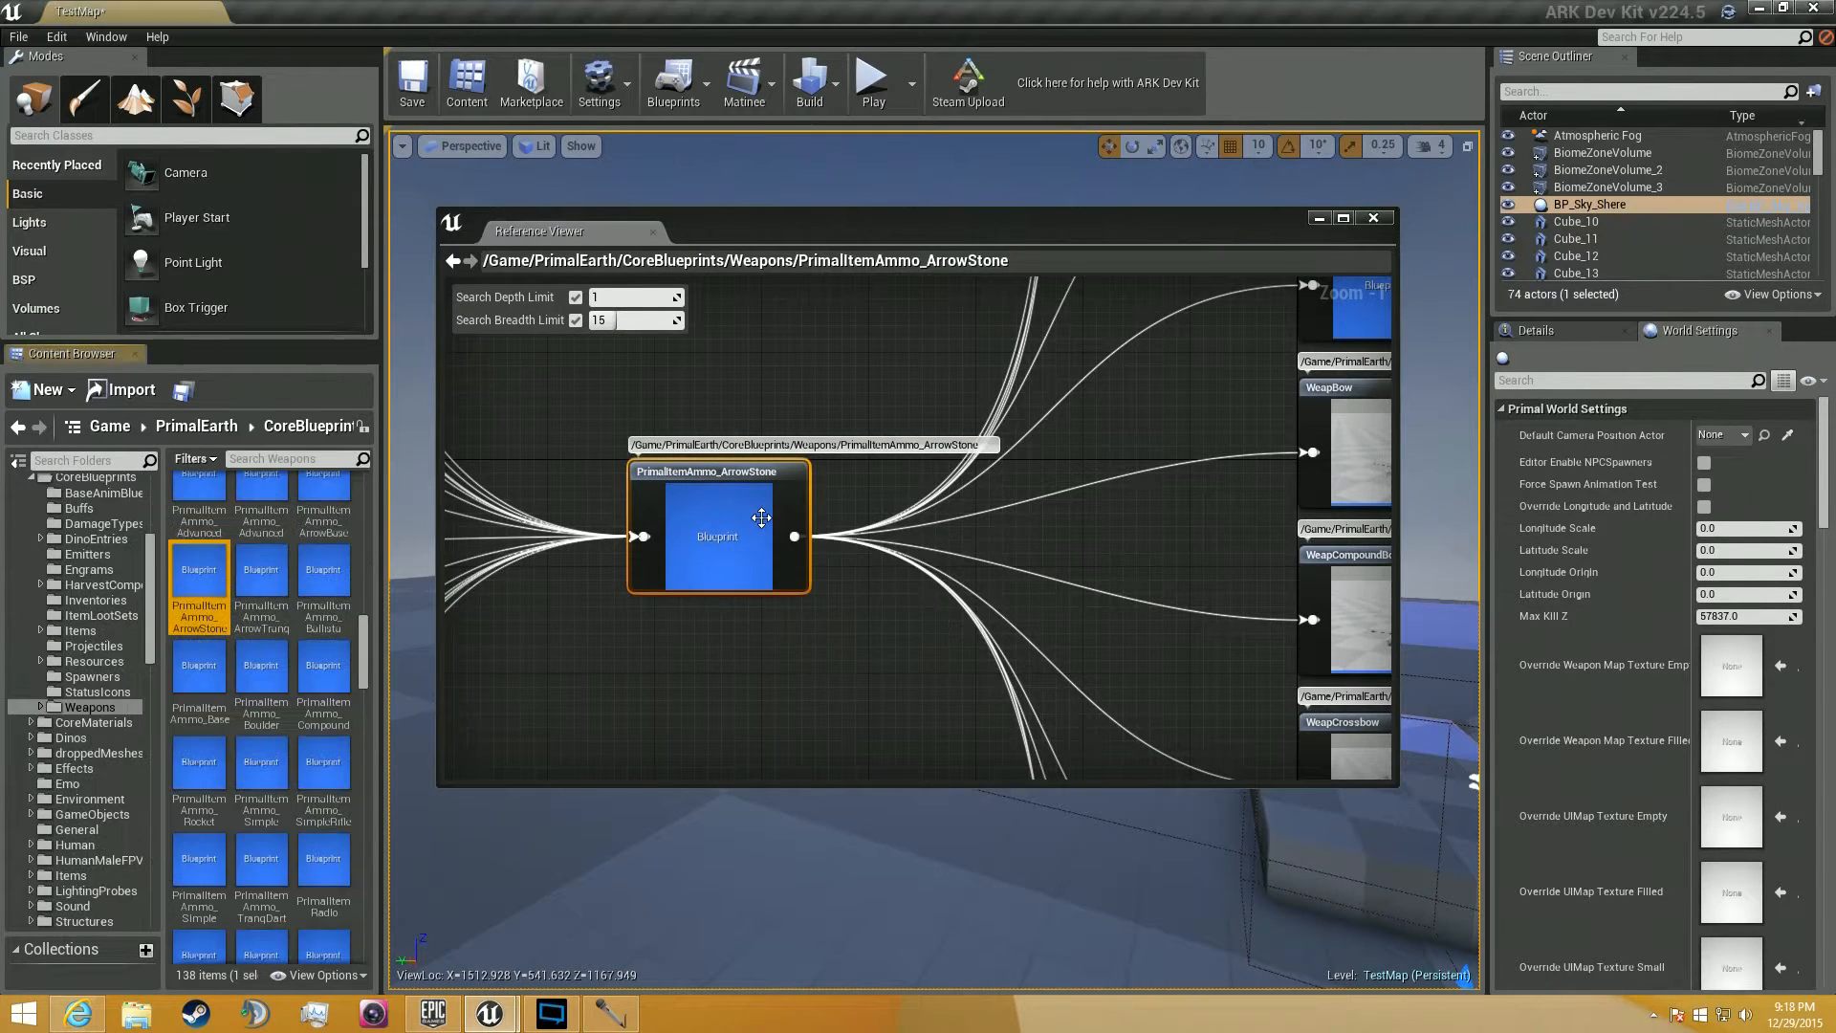
drag(218, 578, 107, 656)
click(144, 678)
Create an Arrow folder inside MyMod and move the copied PrimalItemAmmo_ArrowStone blueprint into it.
click(32, 654)
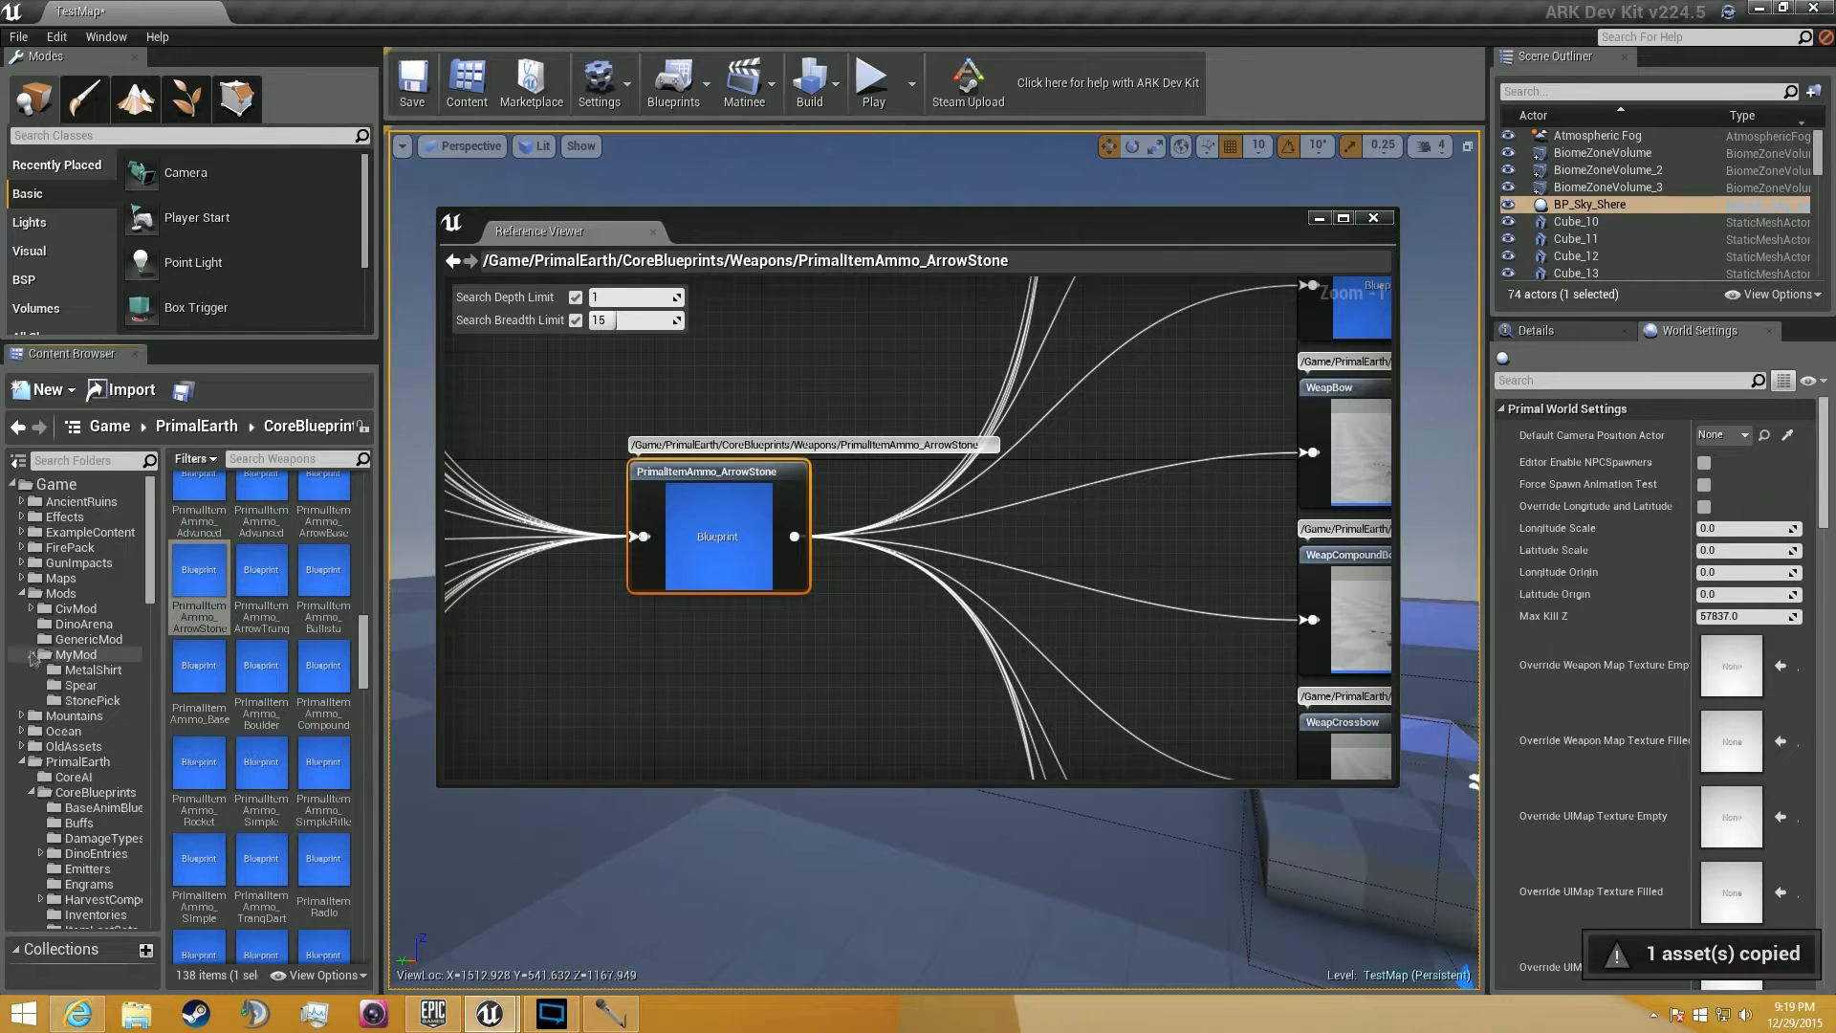
click(59, 656)
right_click(320, 760)
right_click(292, 712)
click(359, 299)
text(Arro)
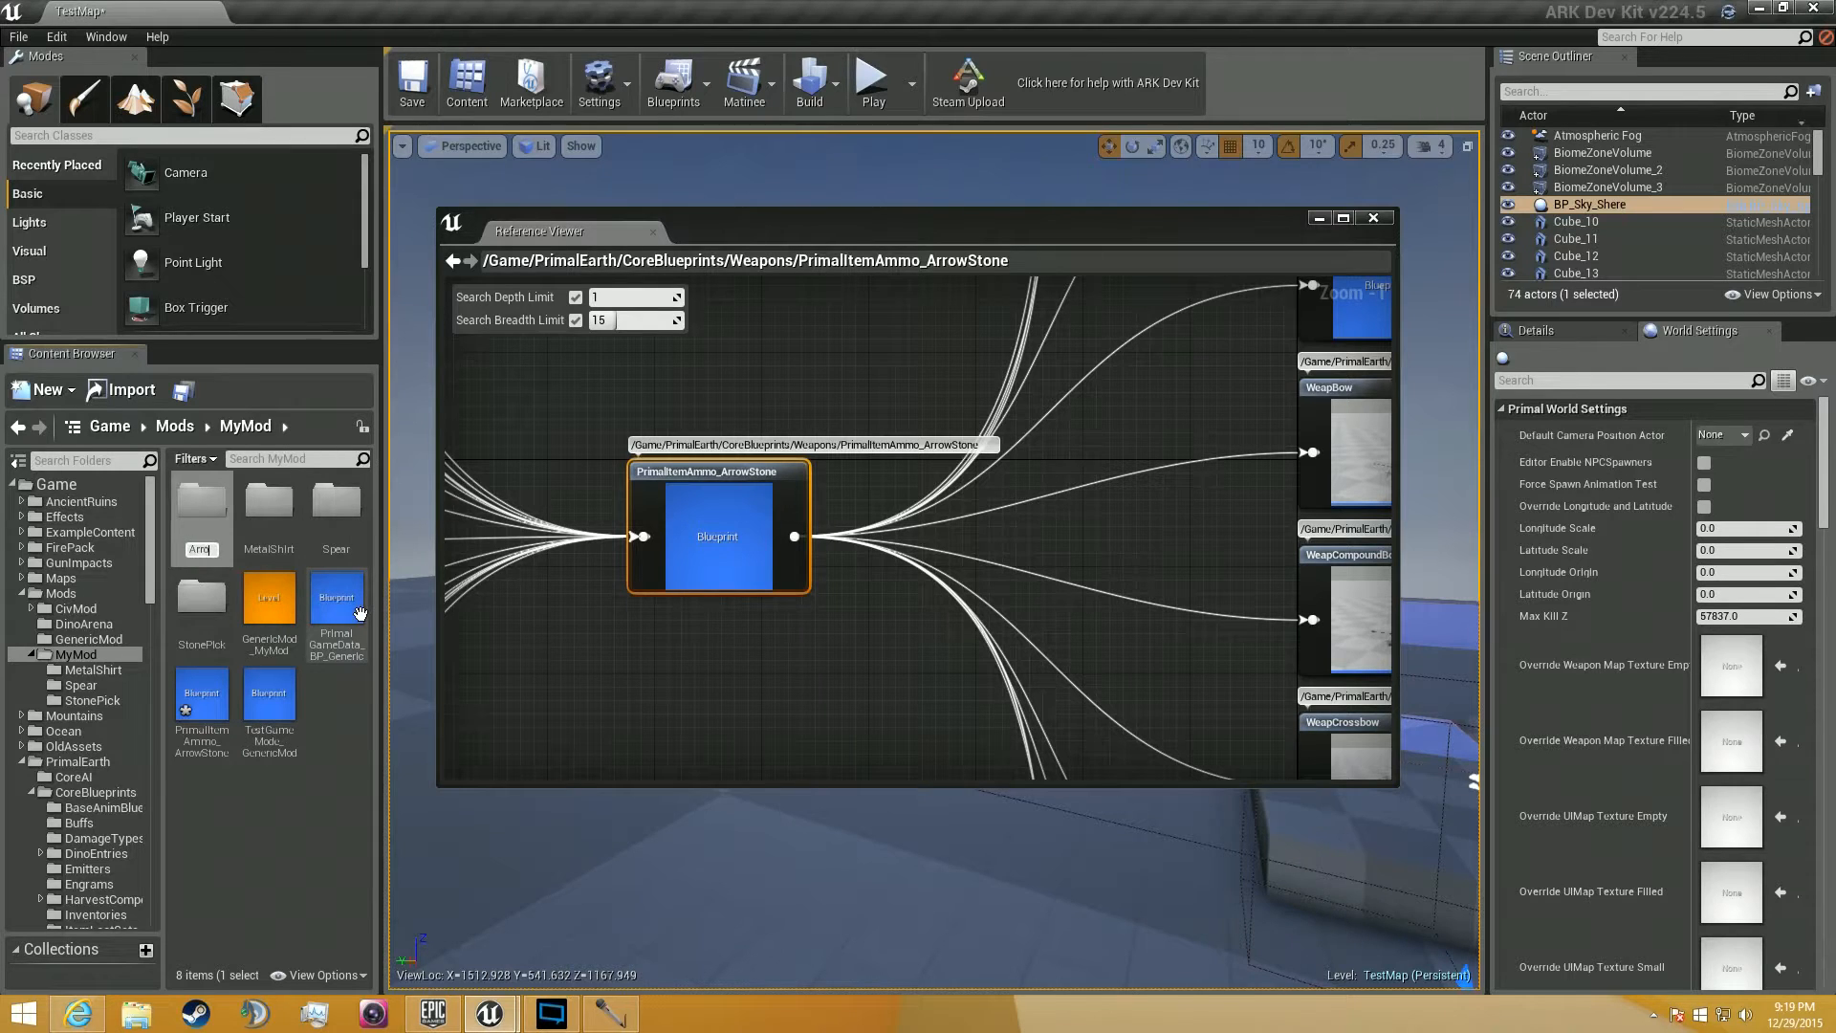
text(w)
key(Return)
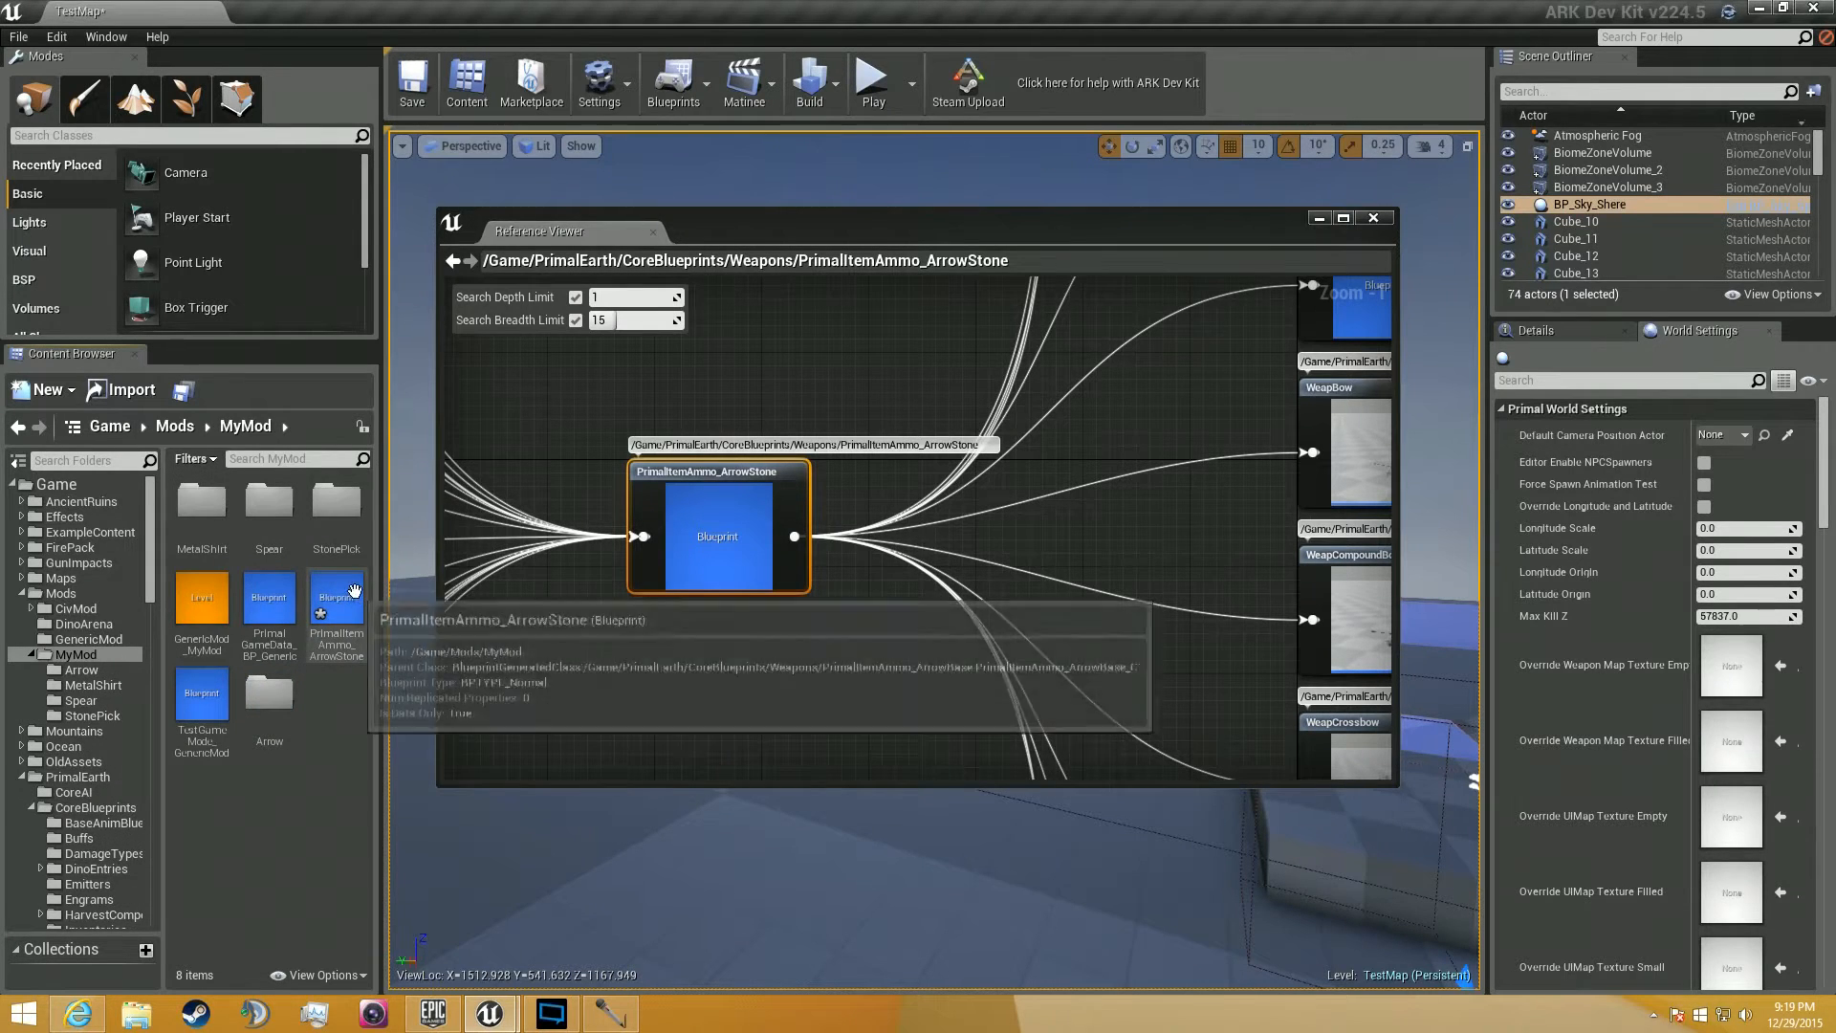
drag(349, 660, 275, 705)
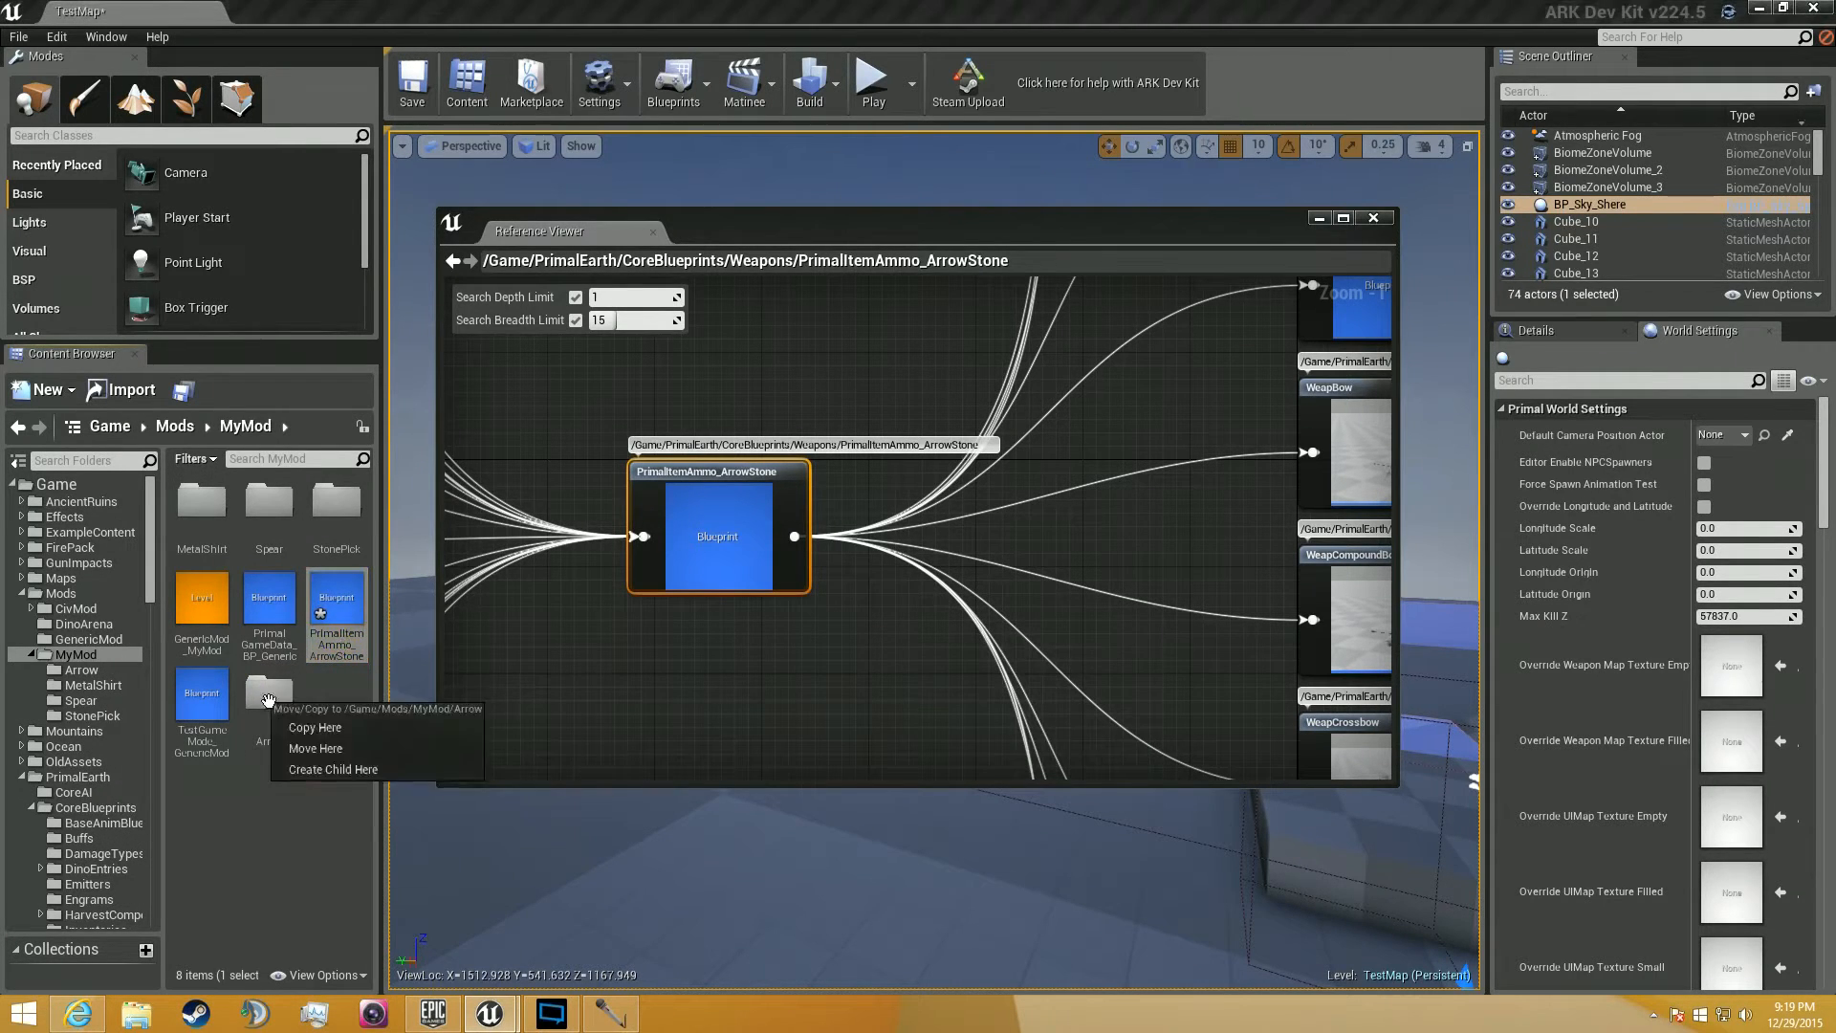
click(301, 742)
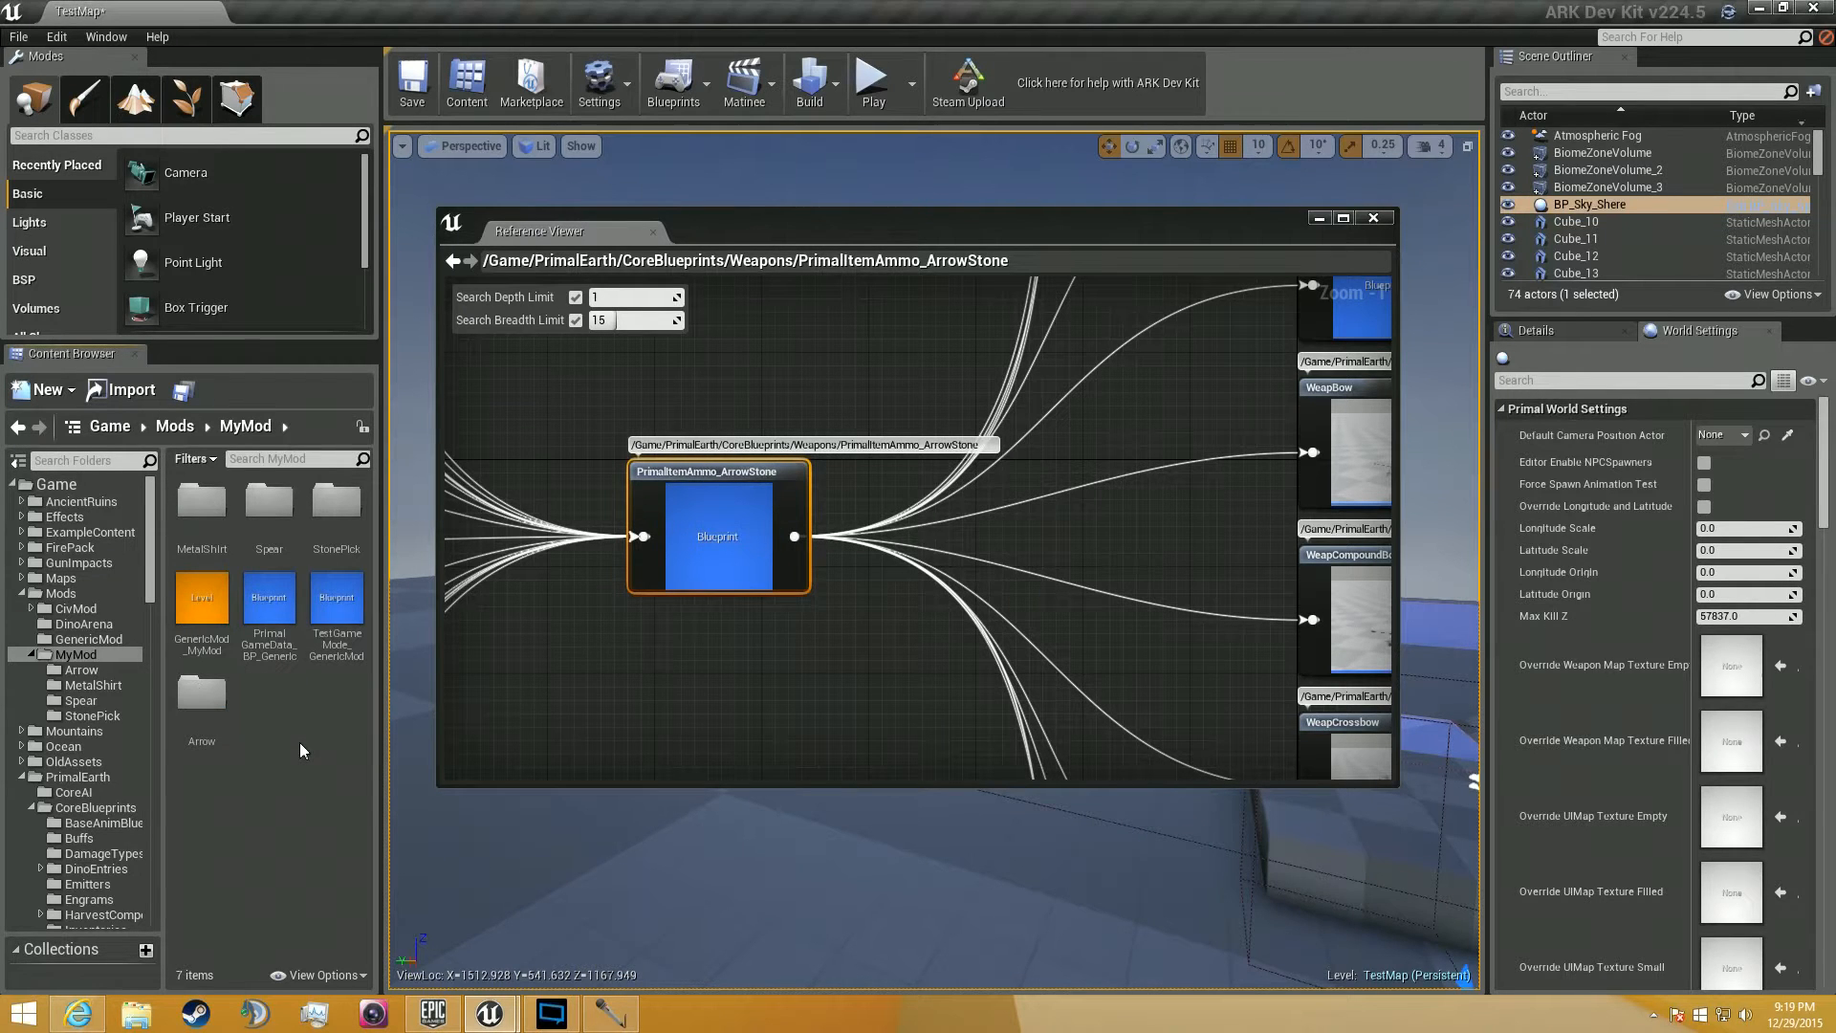
Locate EngramEntry_ArrowStone among the stone arrow's references and copy it into MyMod's Arrow folder.
right_drag(668, 609, 1008, 367)
right_drag(671, 619, 695, 862)
right_drag(844, 673, 847, 684)
right_click(737, 646)
click(765, 658)
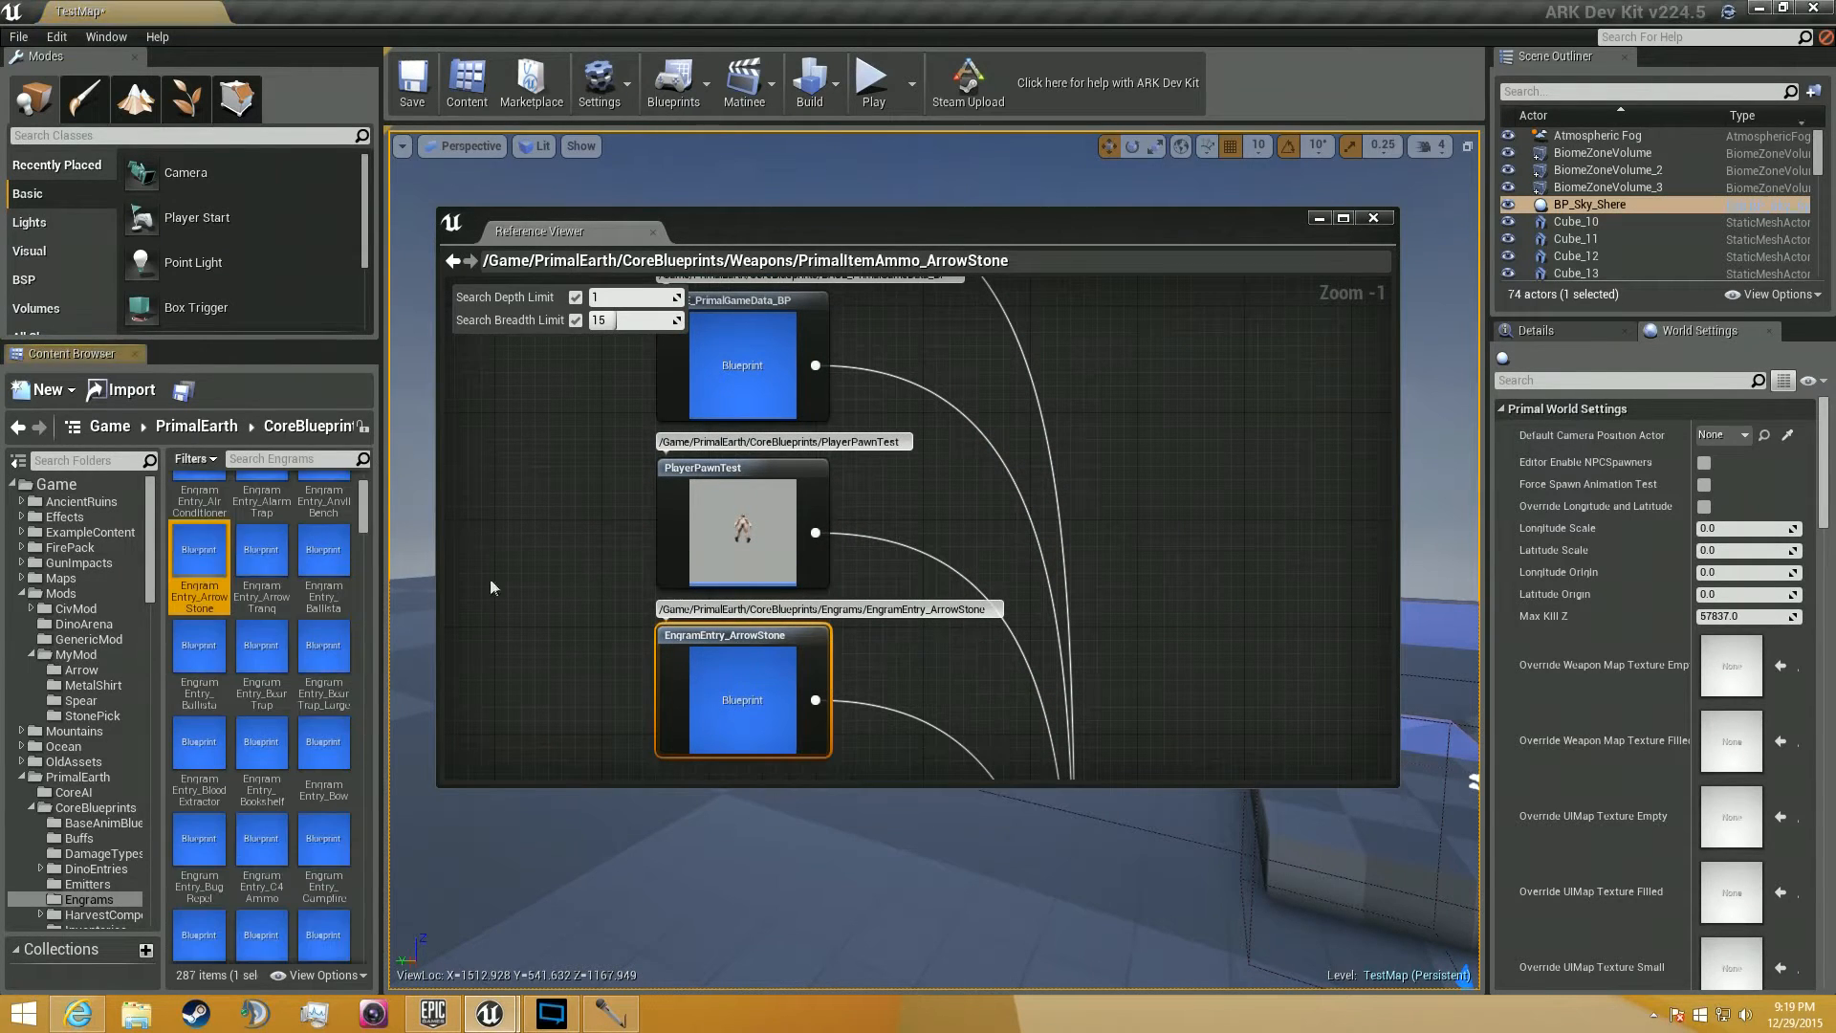
drag(187, 581, 110, 671)
click(144, 696)
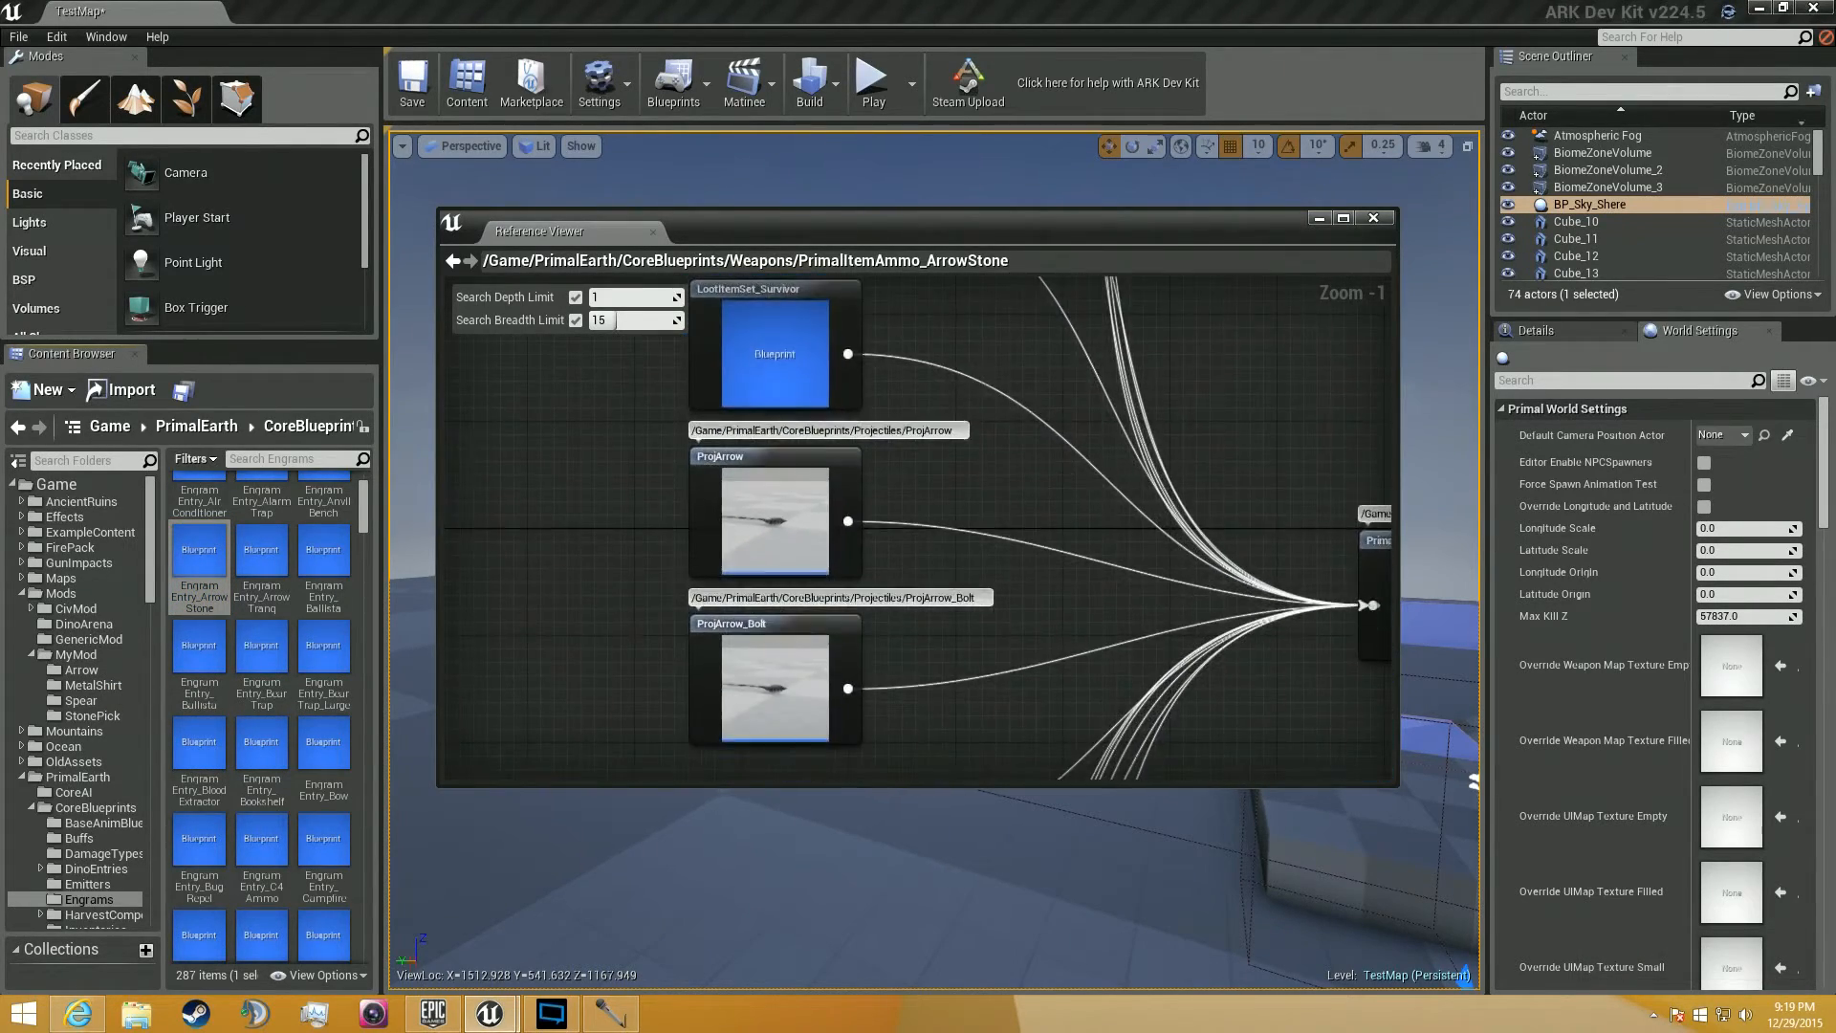
Locate the ProjArrow projectile from the stone arrow's references and copy it into MyMod's Arrow folder.
right_click(744, 514)
click(801, 522)
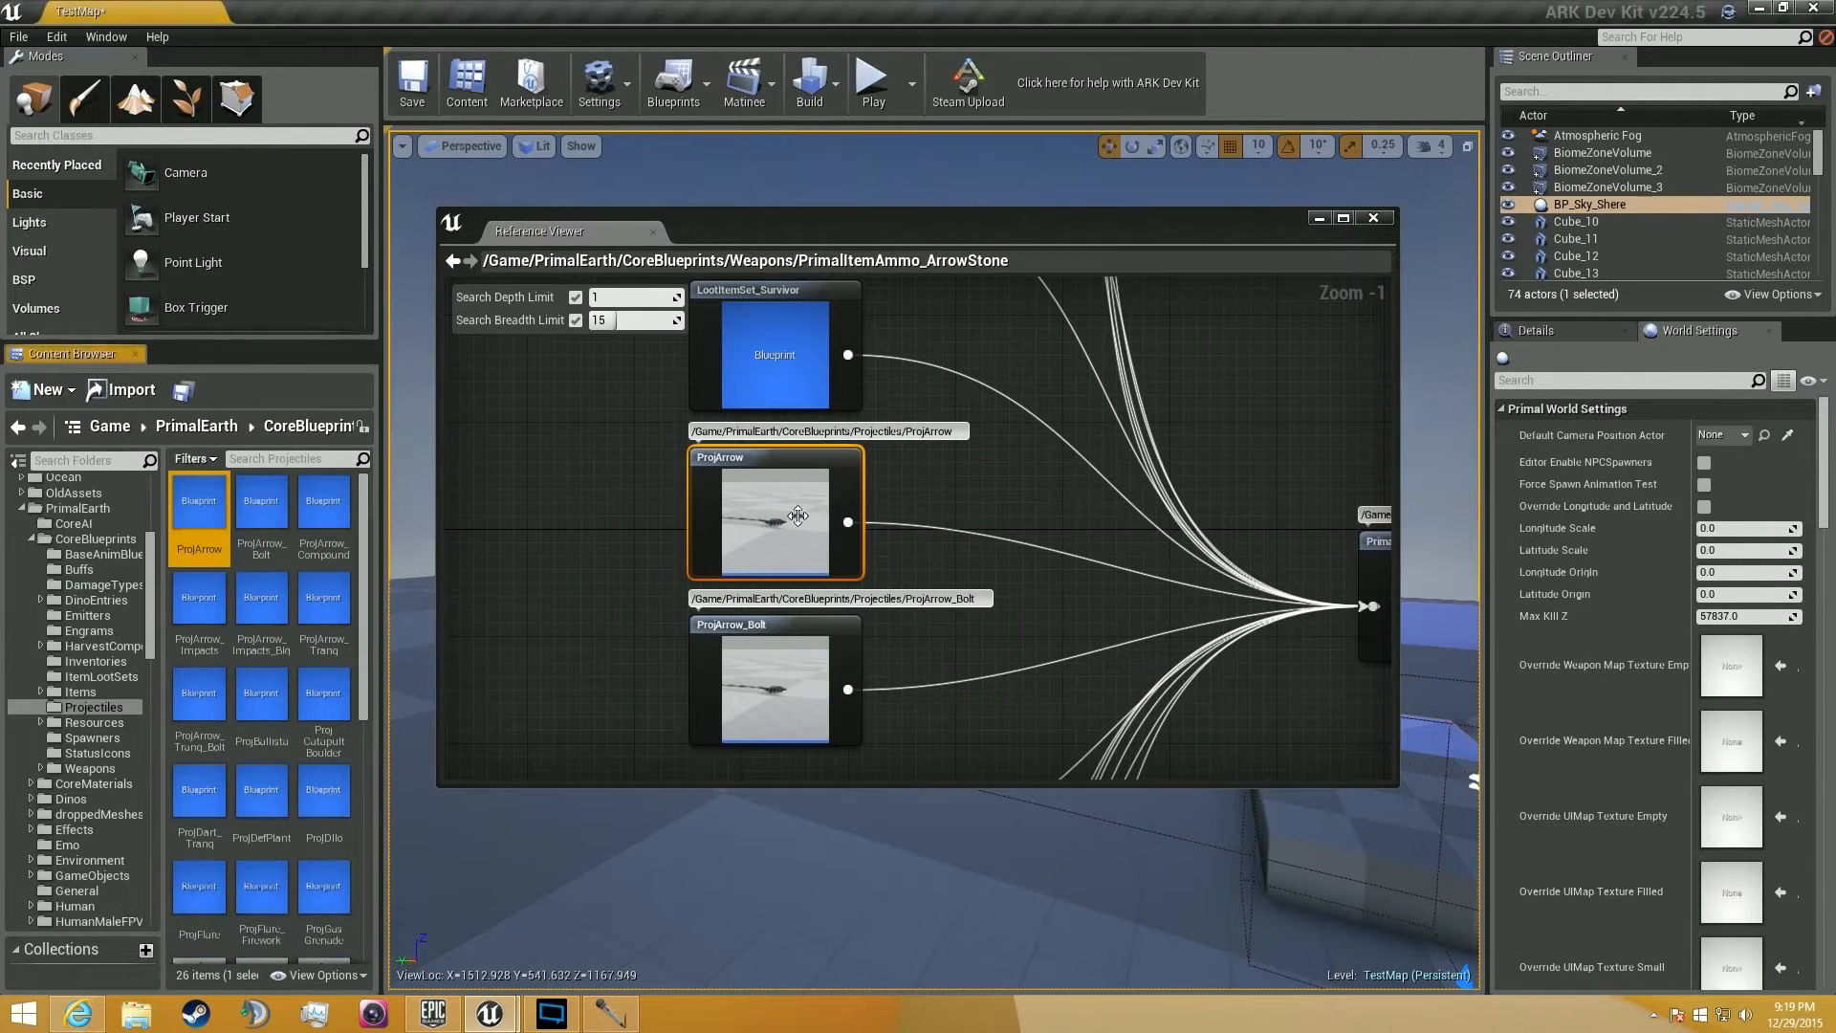
drag(211, 517, 109, 672)
click(136, 695)
Find WeapBow among the stone arrow's references and copy it into MyMod's Arrow folder.
drag(644, 609, 635, 509)
right_drag(635, 574, 507, 295)
right_drag(526, 589, 570, 29)
right_drag(547, 541, 612, 588)
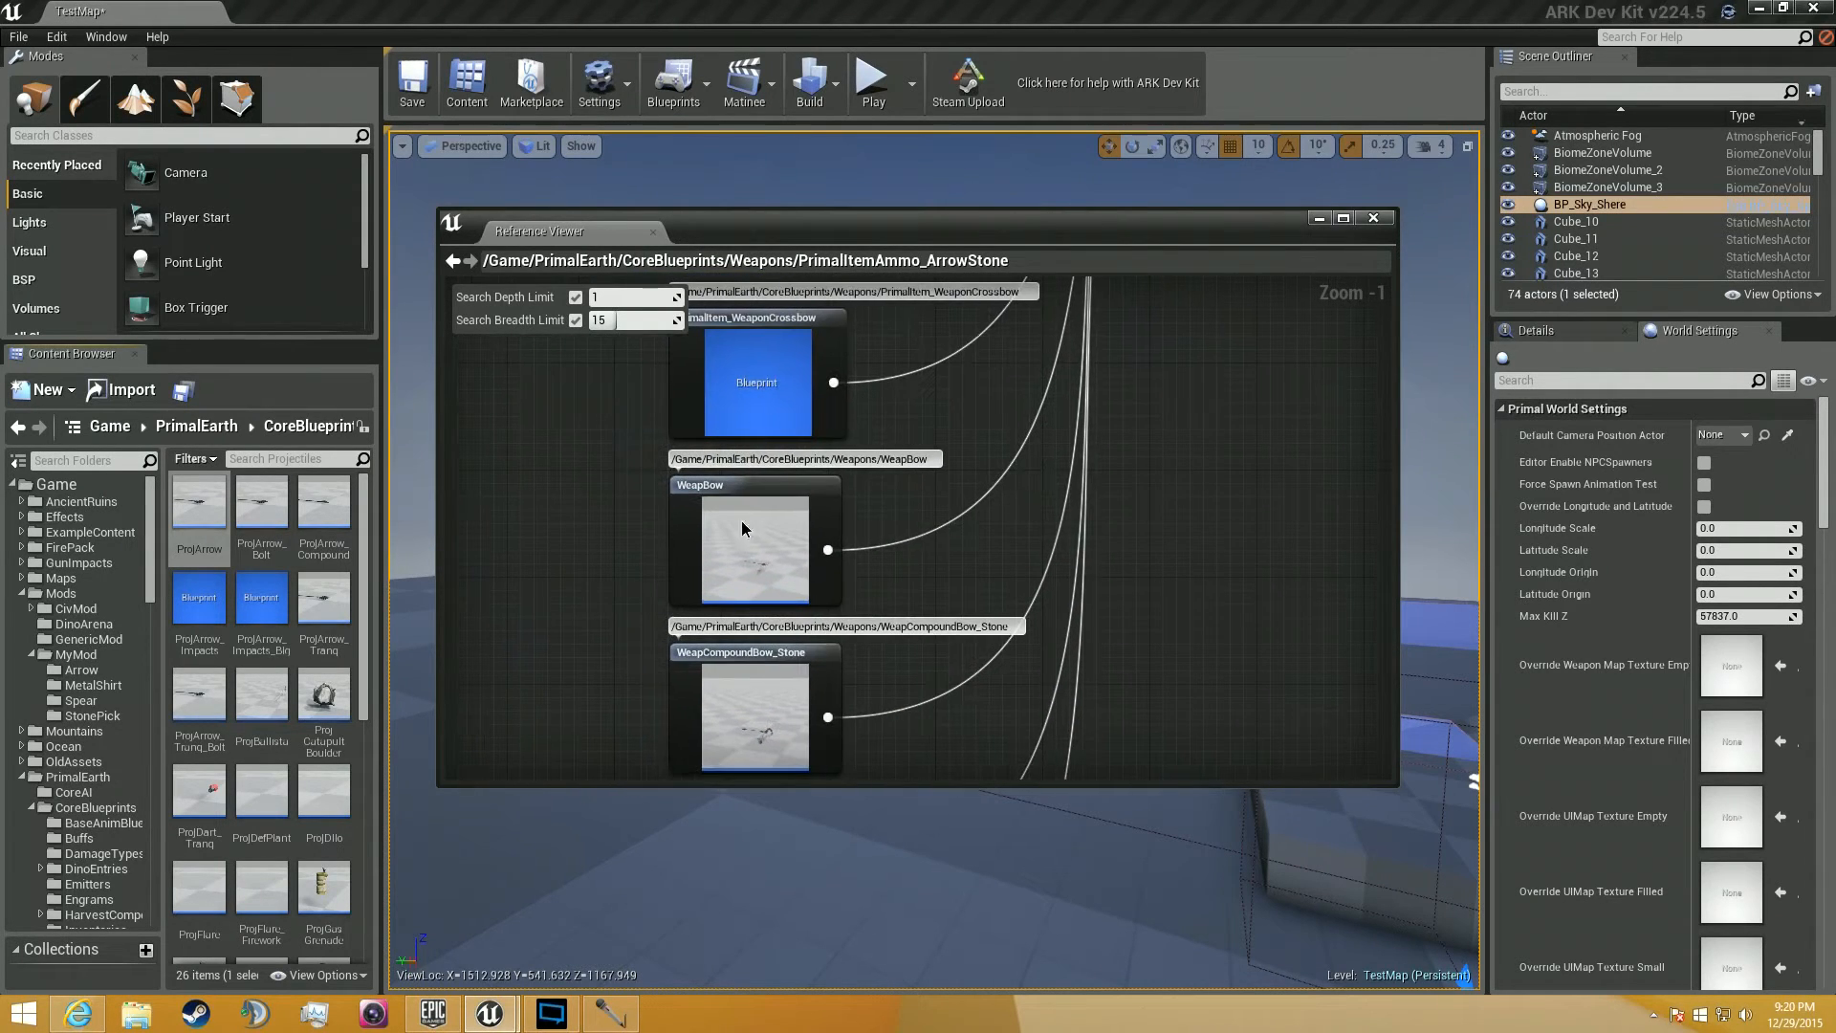
right_click(742, 522)
click(812, 529)
drag(211, 571, 111, 672)
scroll(115, 636, up, 7)
click(131, 695)
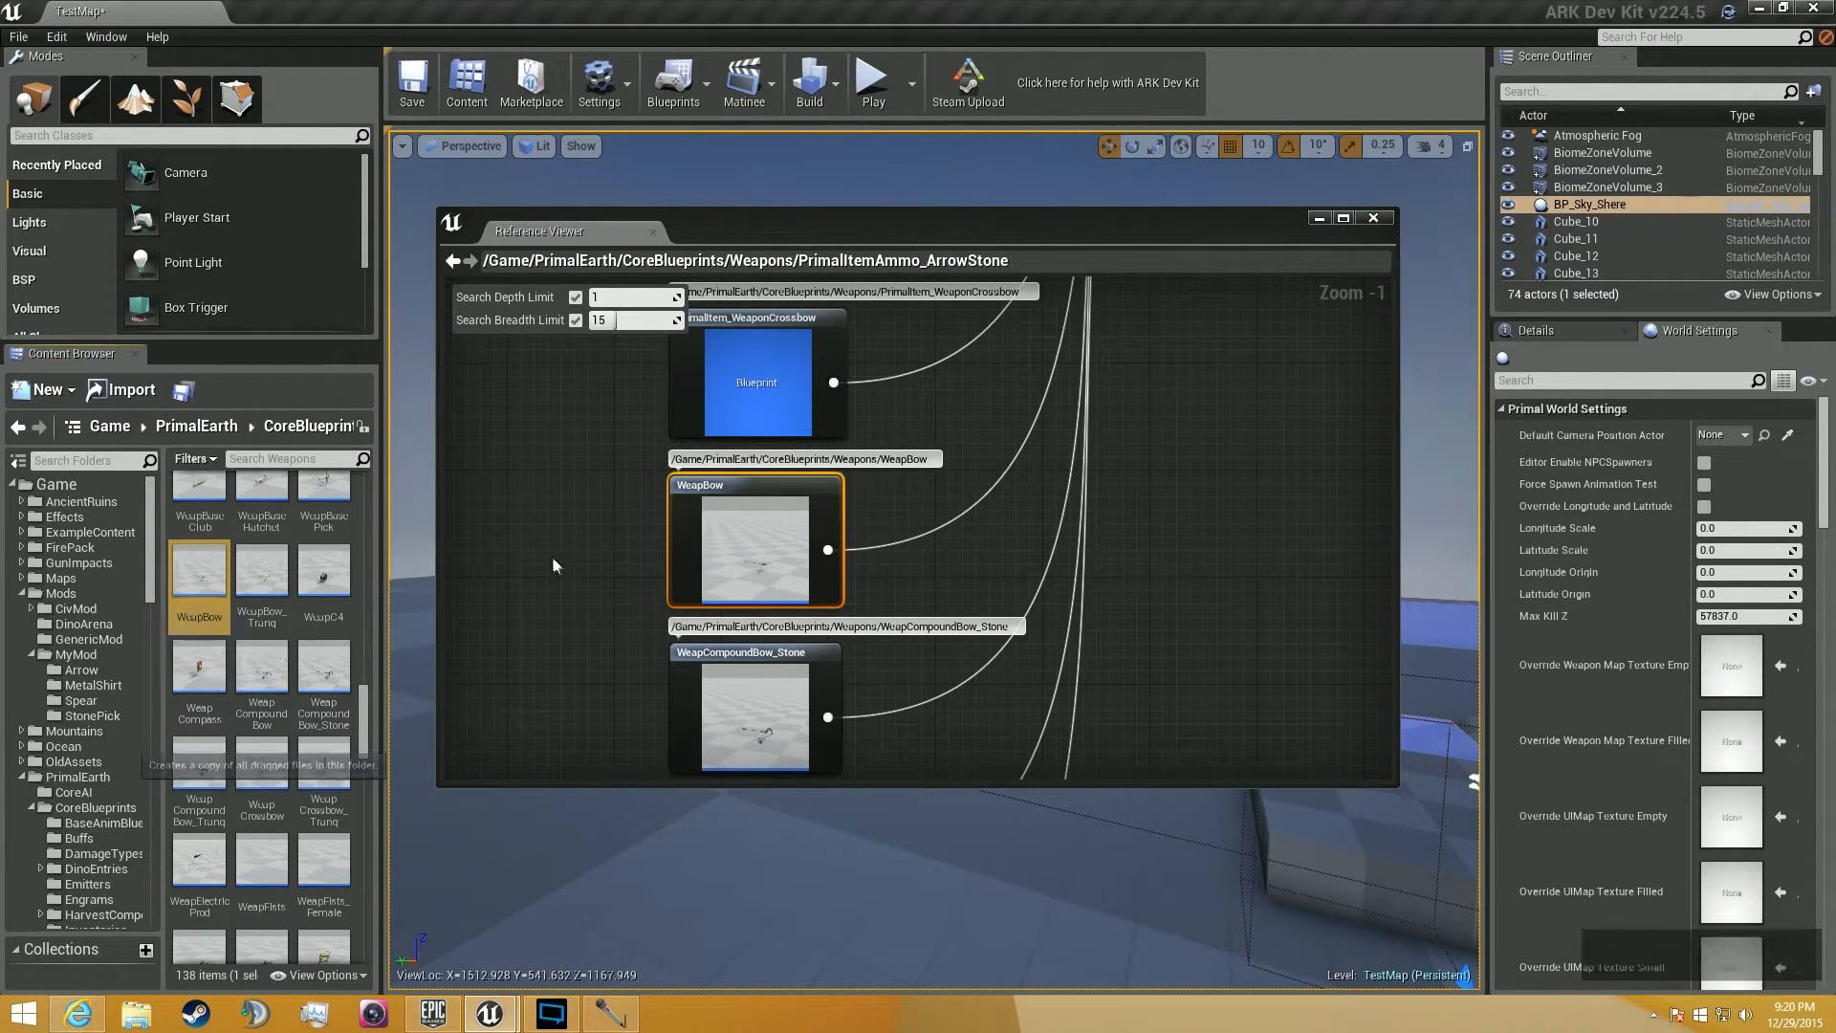
Check the assets that PrimalItemAmmo_ArrowStone depends on and review the contents of MyMod's Arrow folder.
right_drag(590, 626, 50, 701)
right_drag(1122, 286, 995, 559)
right_drag(1114, 445, 775, 869)
right_drag(692, 757, 692, 767)
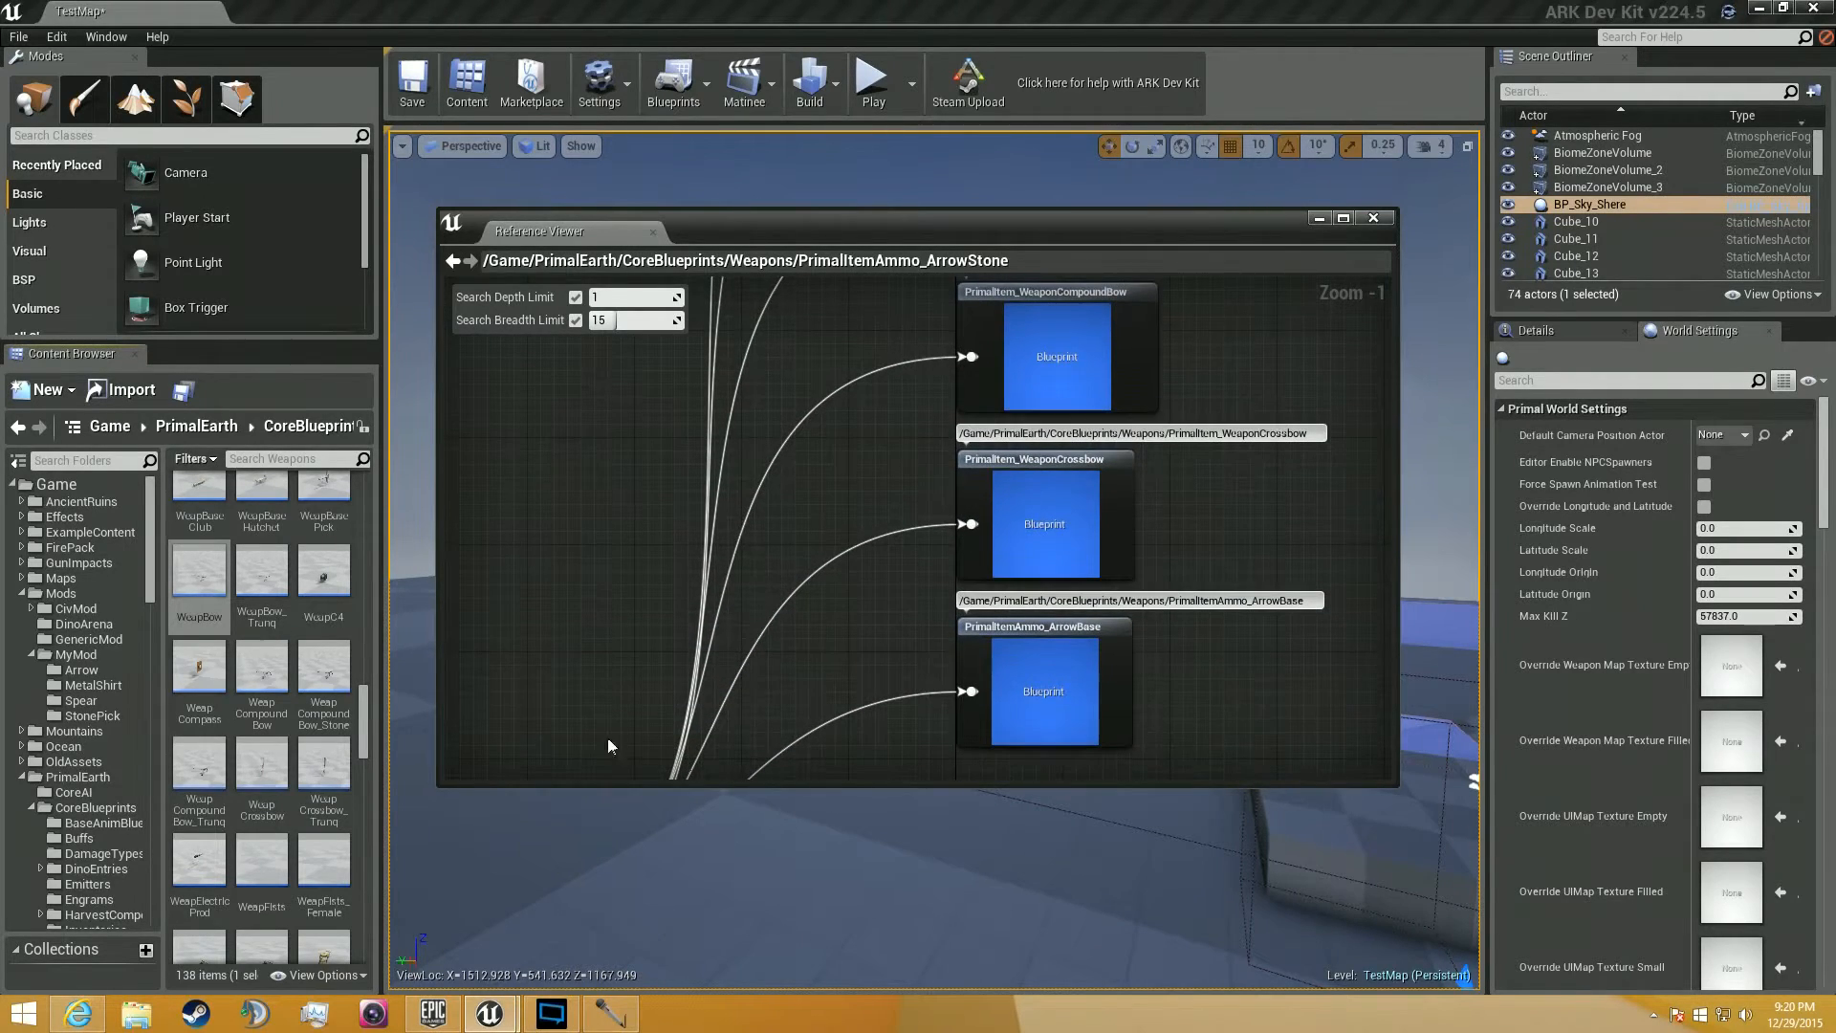
click(95, 668)
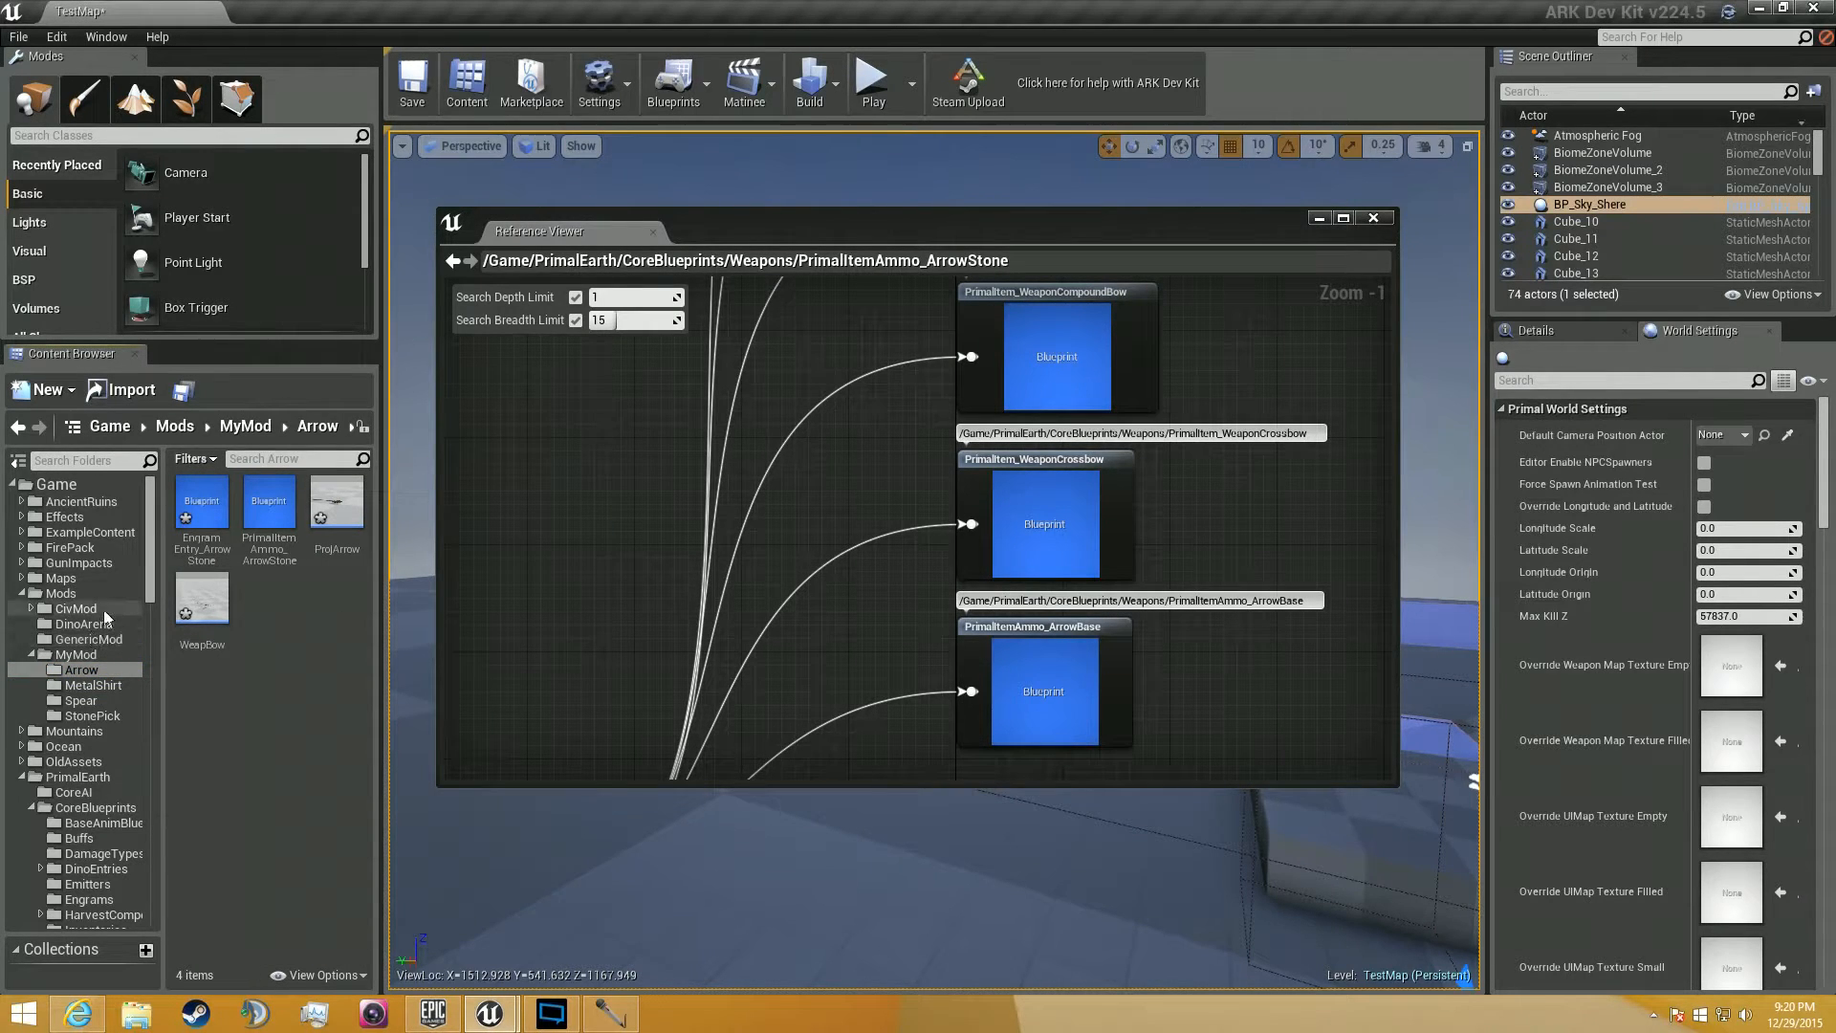
Examine the assets in the CopperArrow folder under CivMod's 2500BC weapons as a reference.
click(32, 609)
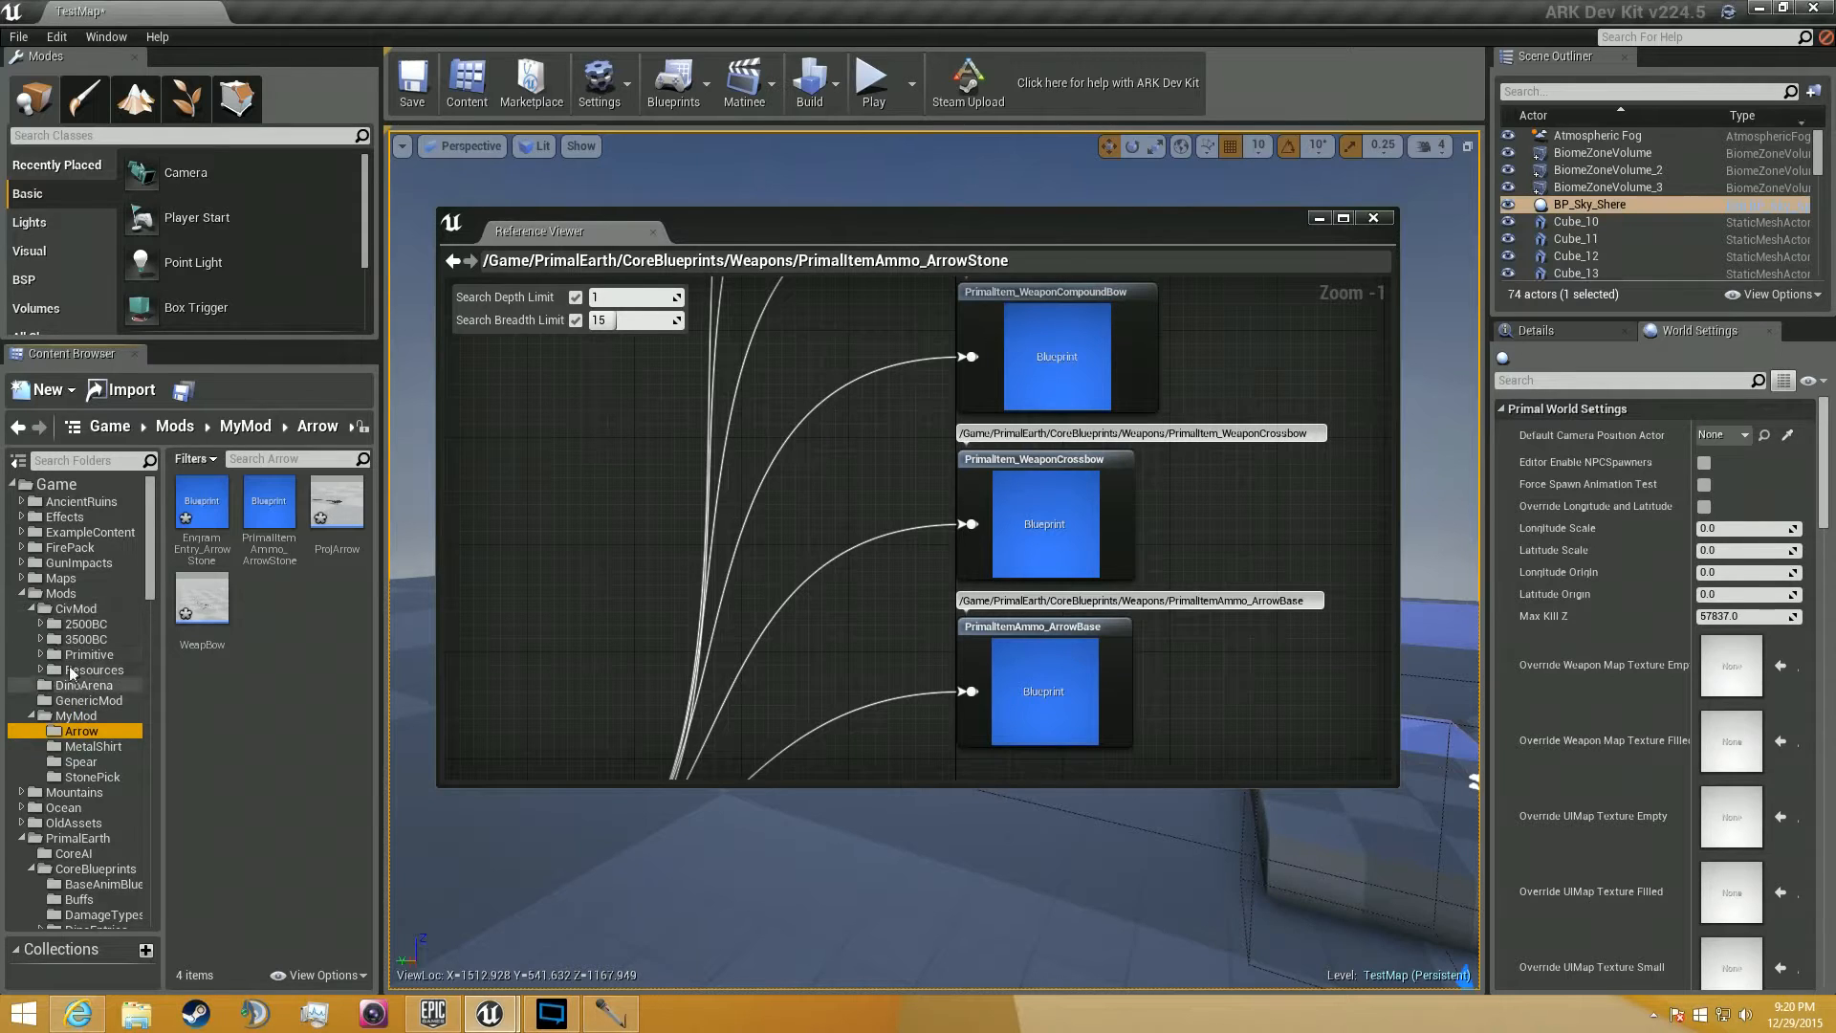
click(41, 624)
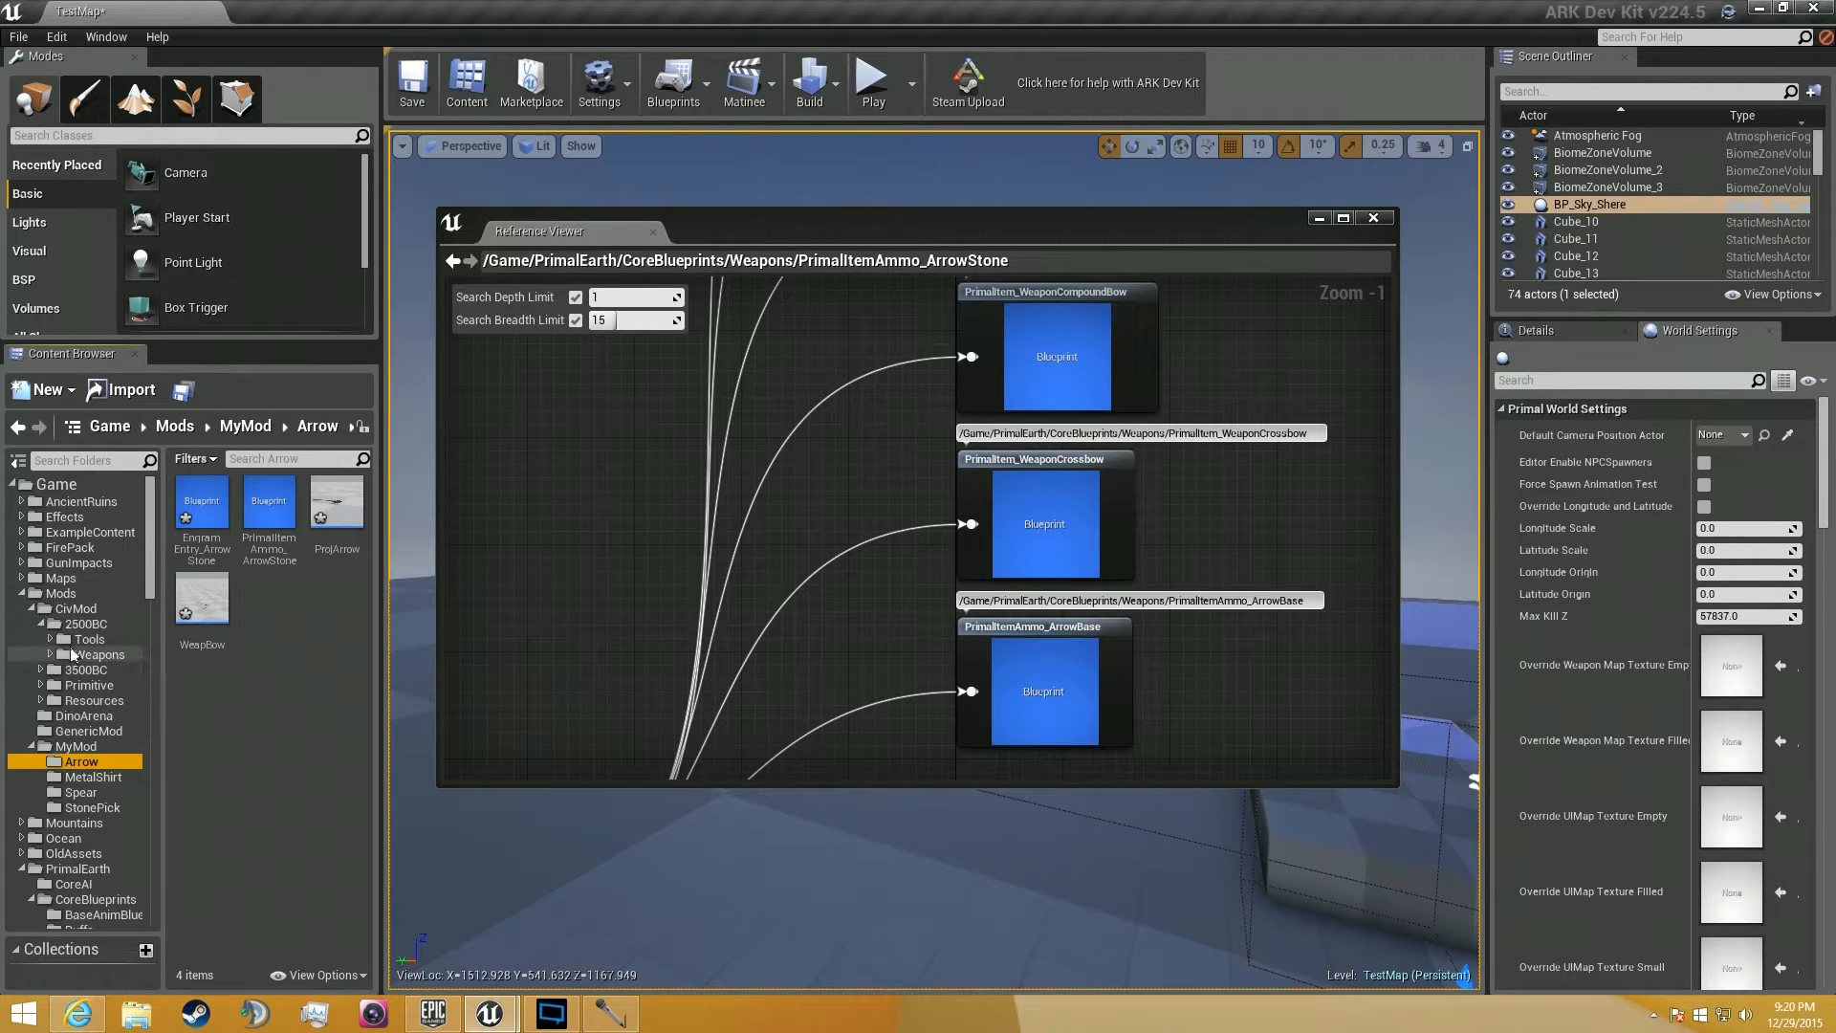
click(49, 638)
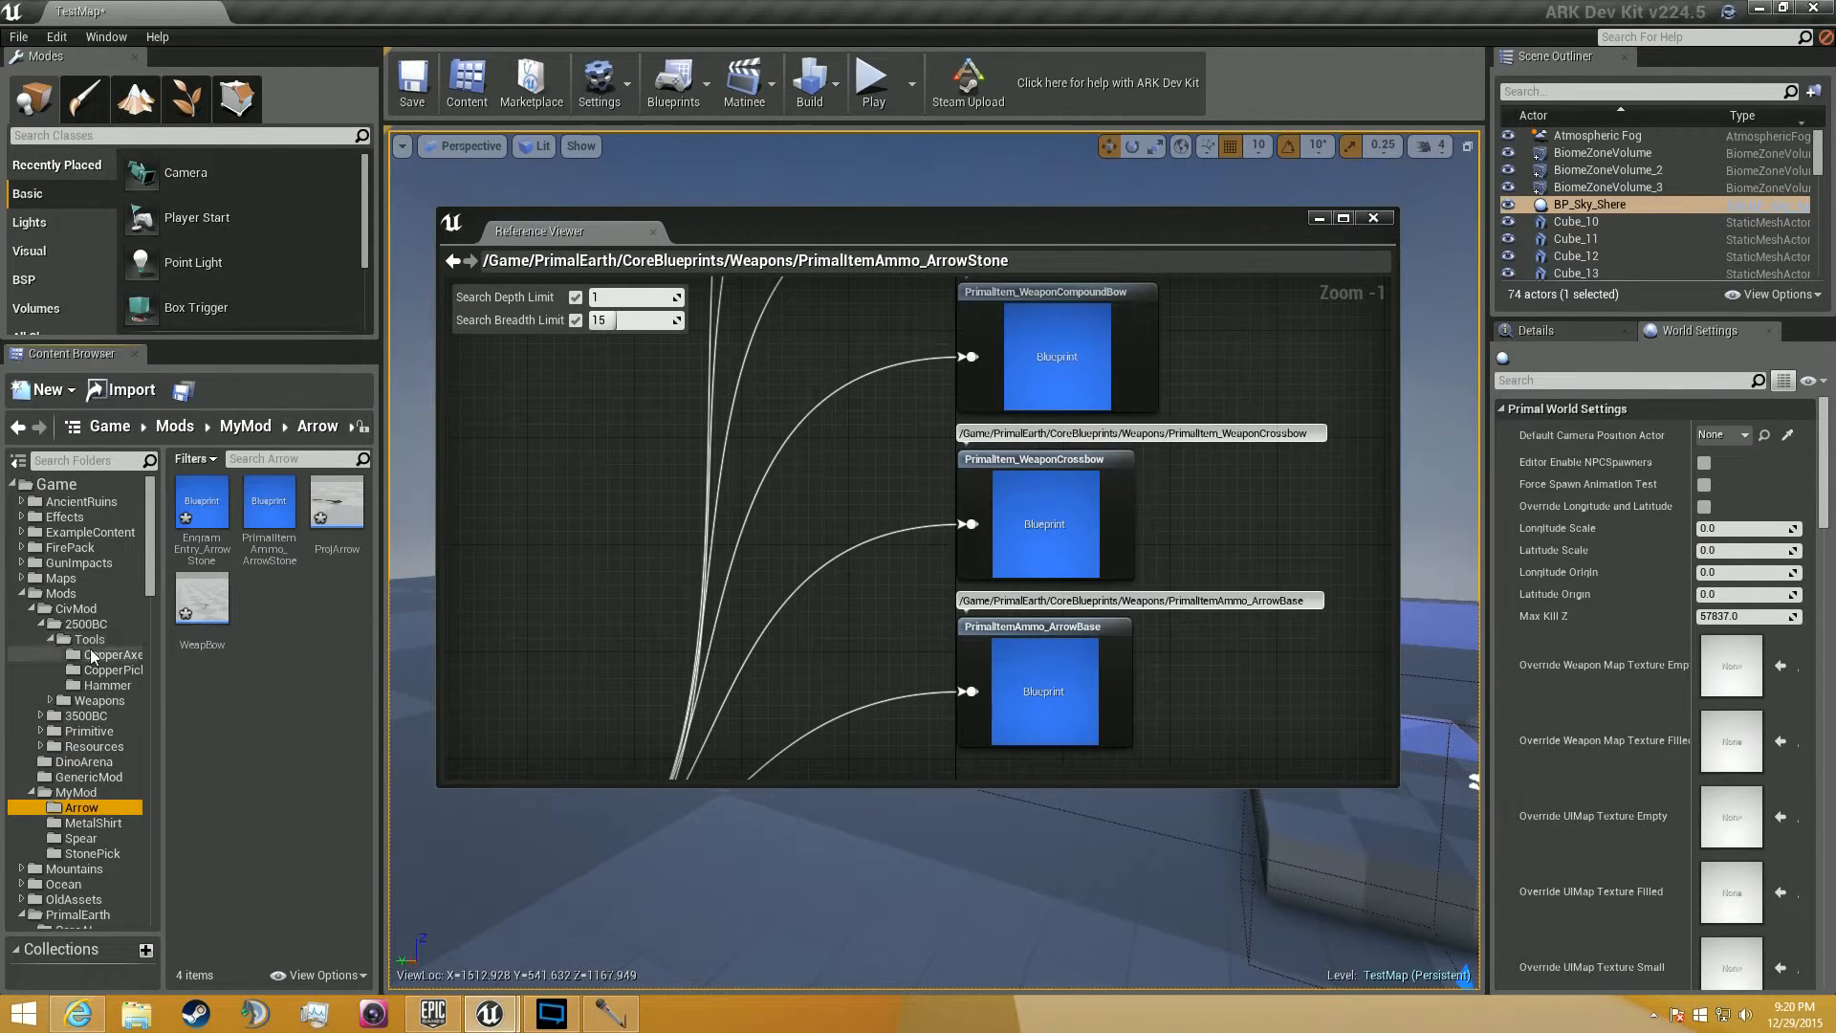
click(50, 638)
click(50, 654)
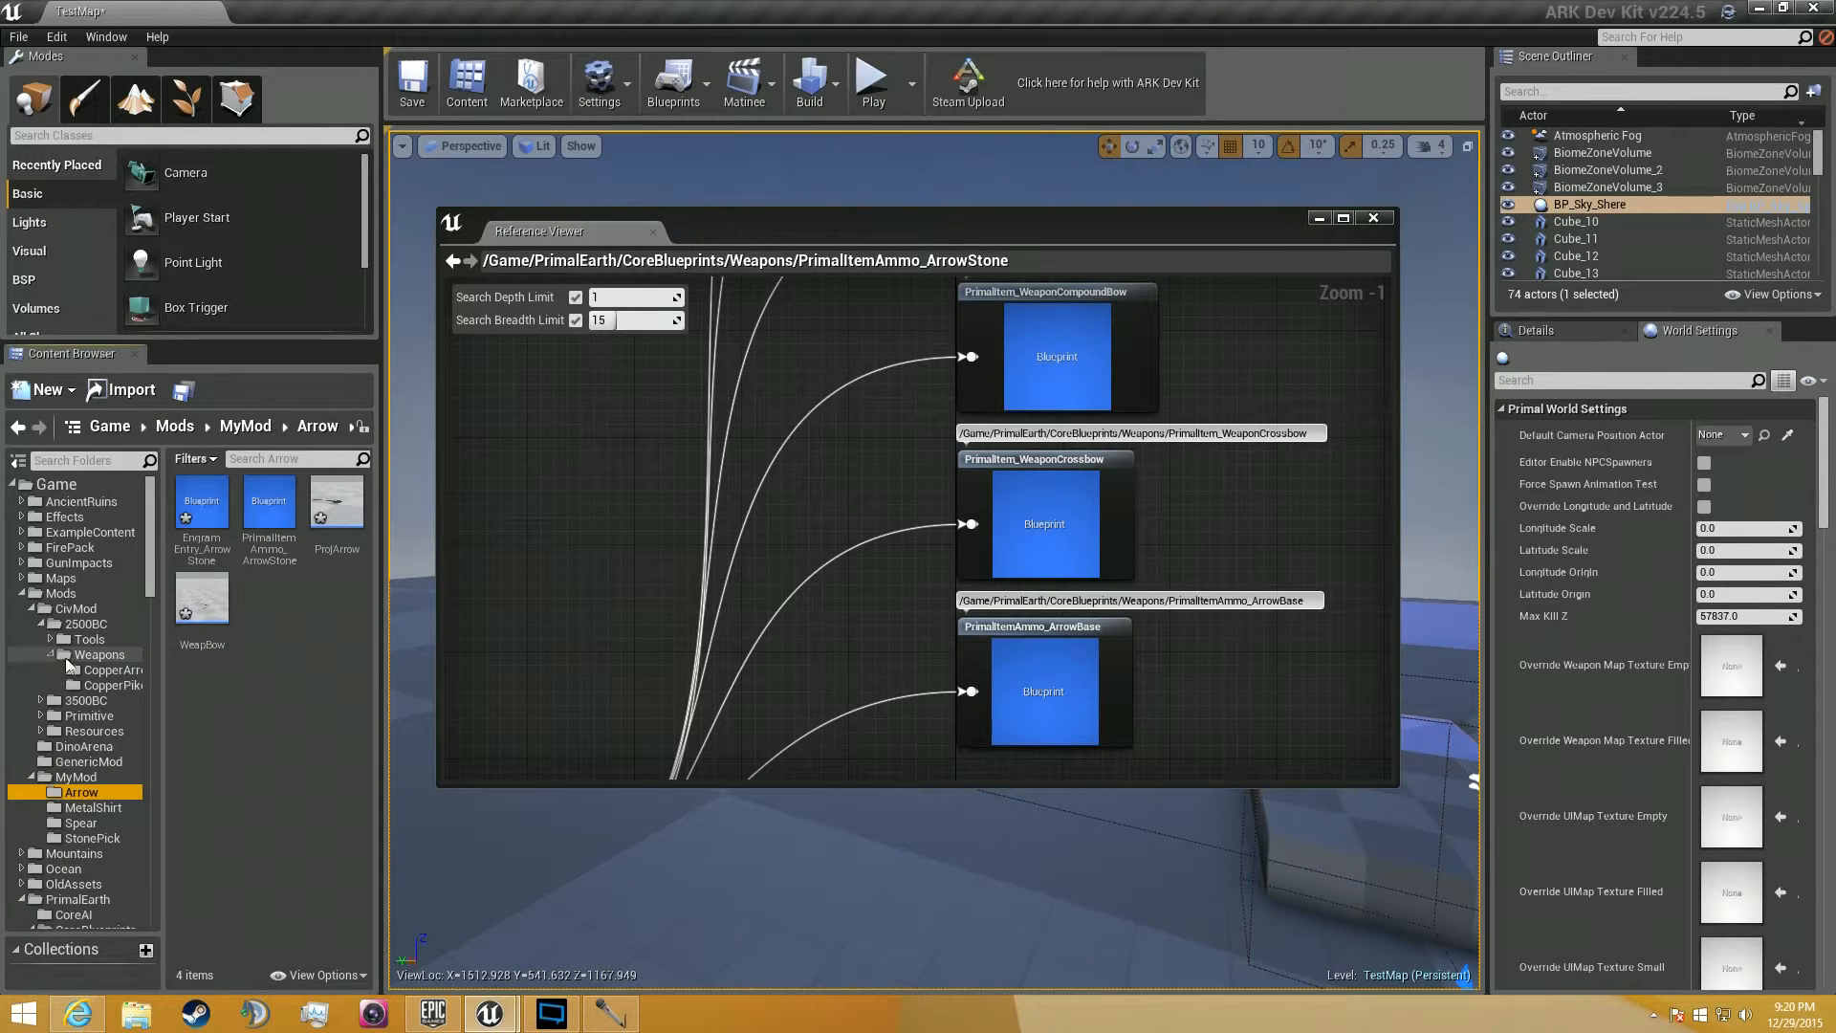
click(96, 670)
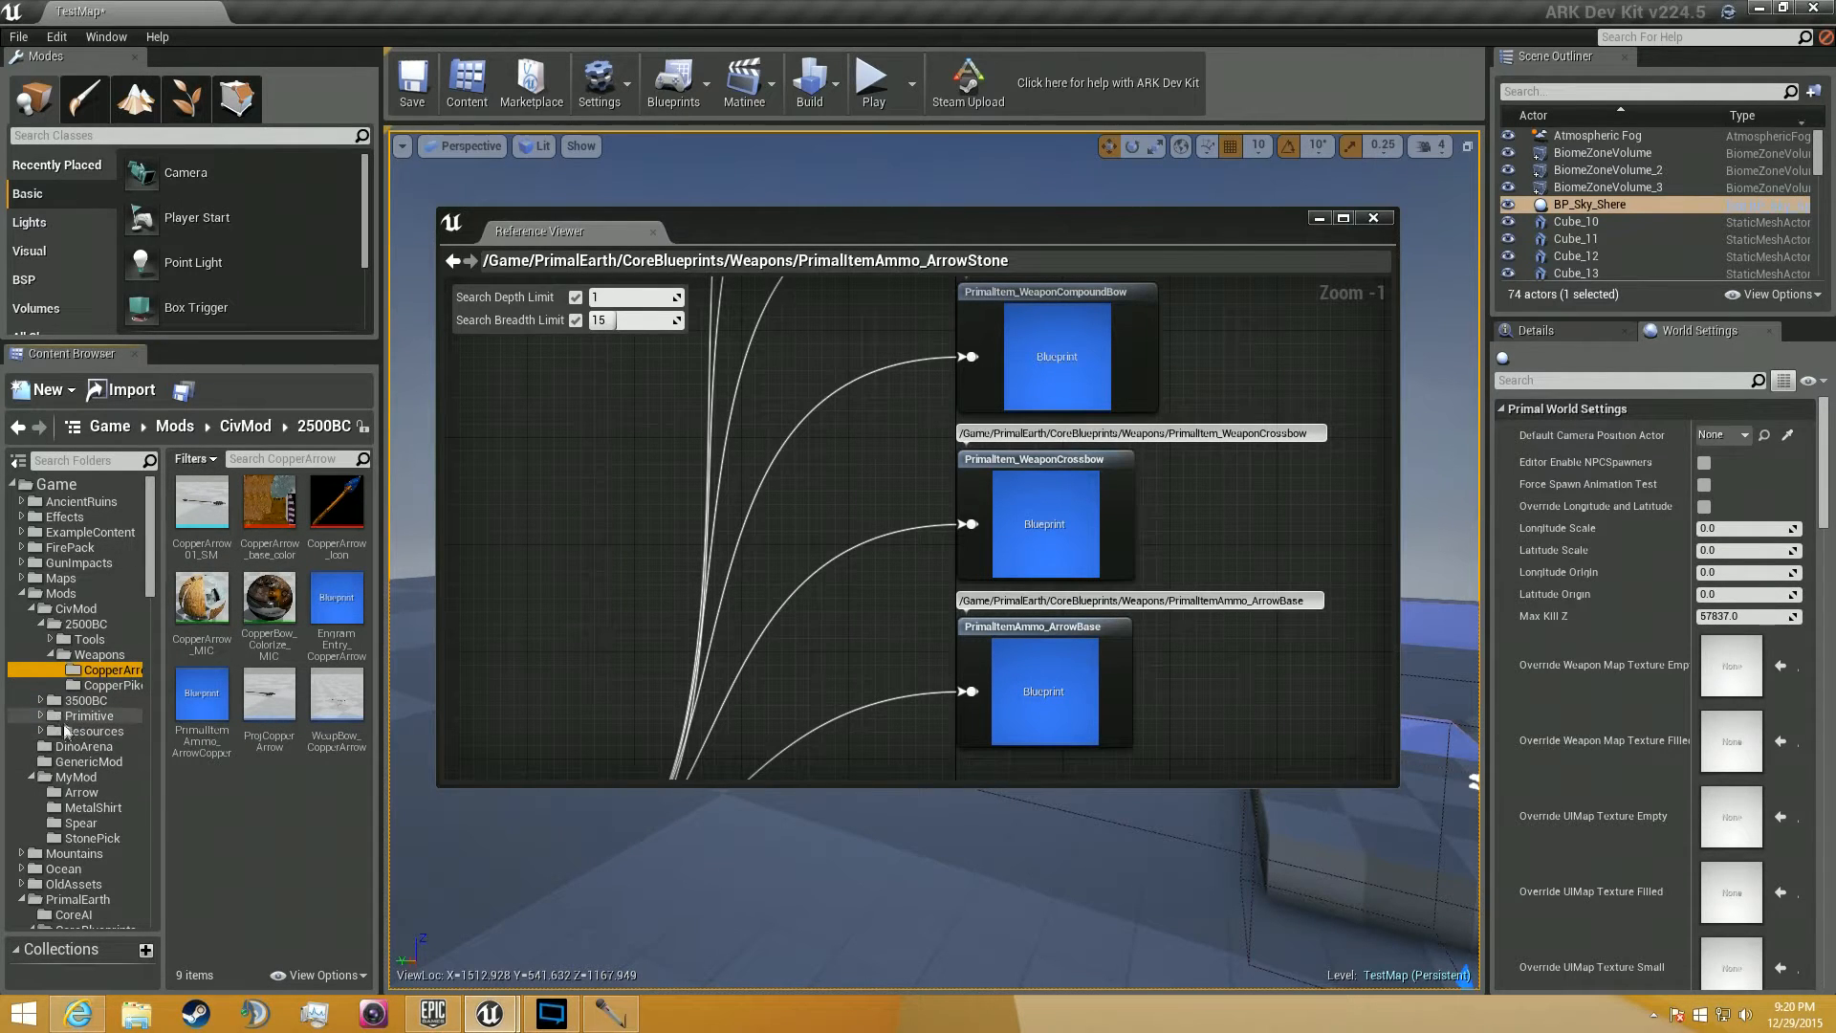
Return to MyMod's Arrow folder and close the reference viewer.
click(69, 777)
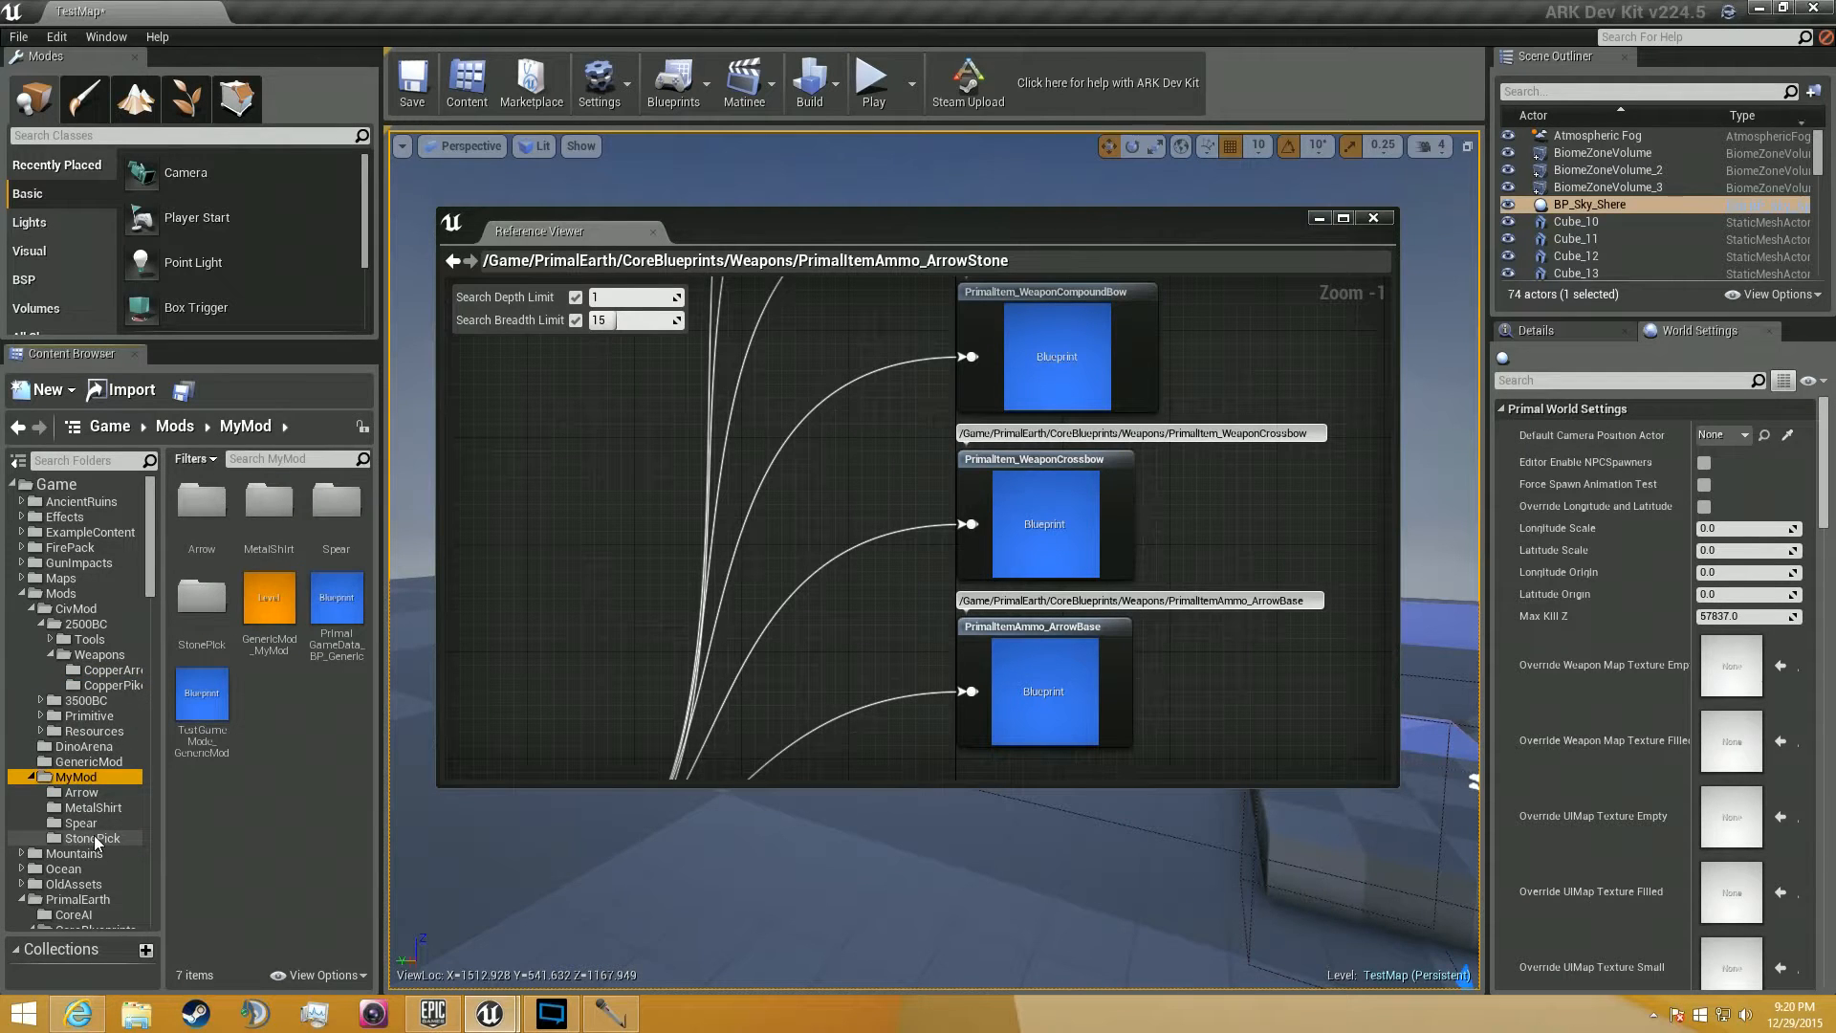
click(81, 792)
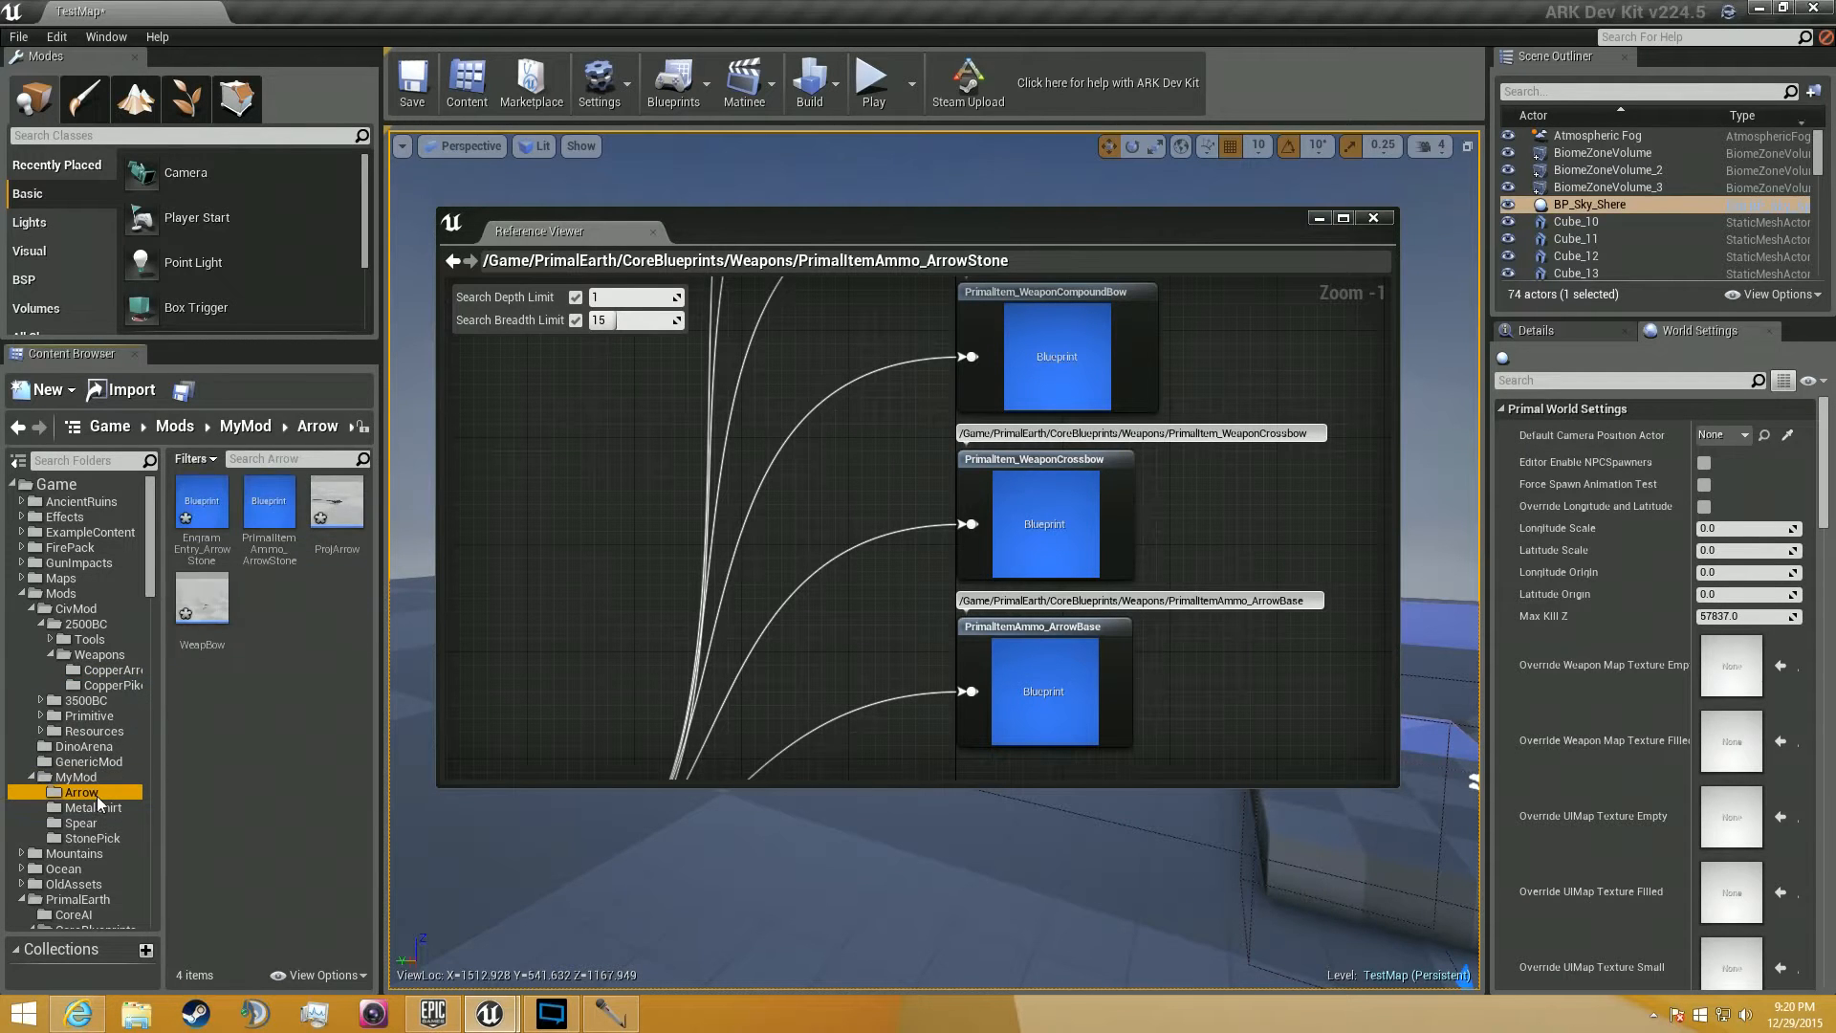
click(1372, 217)
Set the world's Primal Game Data Override to PrimalGameData_BP_GenericMod_MyMod.
scroll(1609, 589, down, 5)
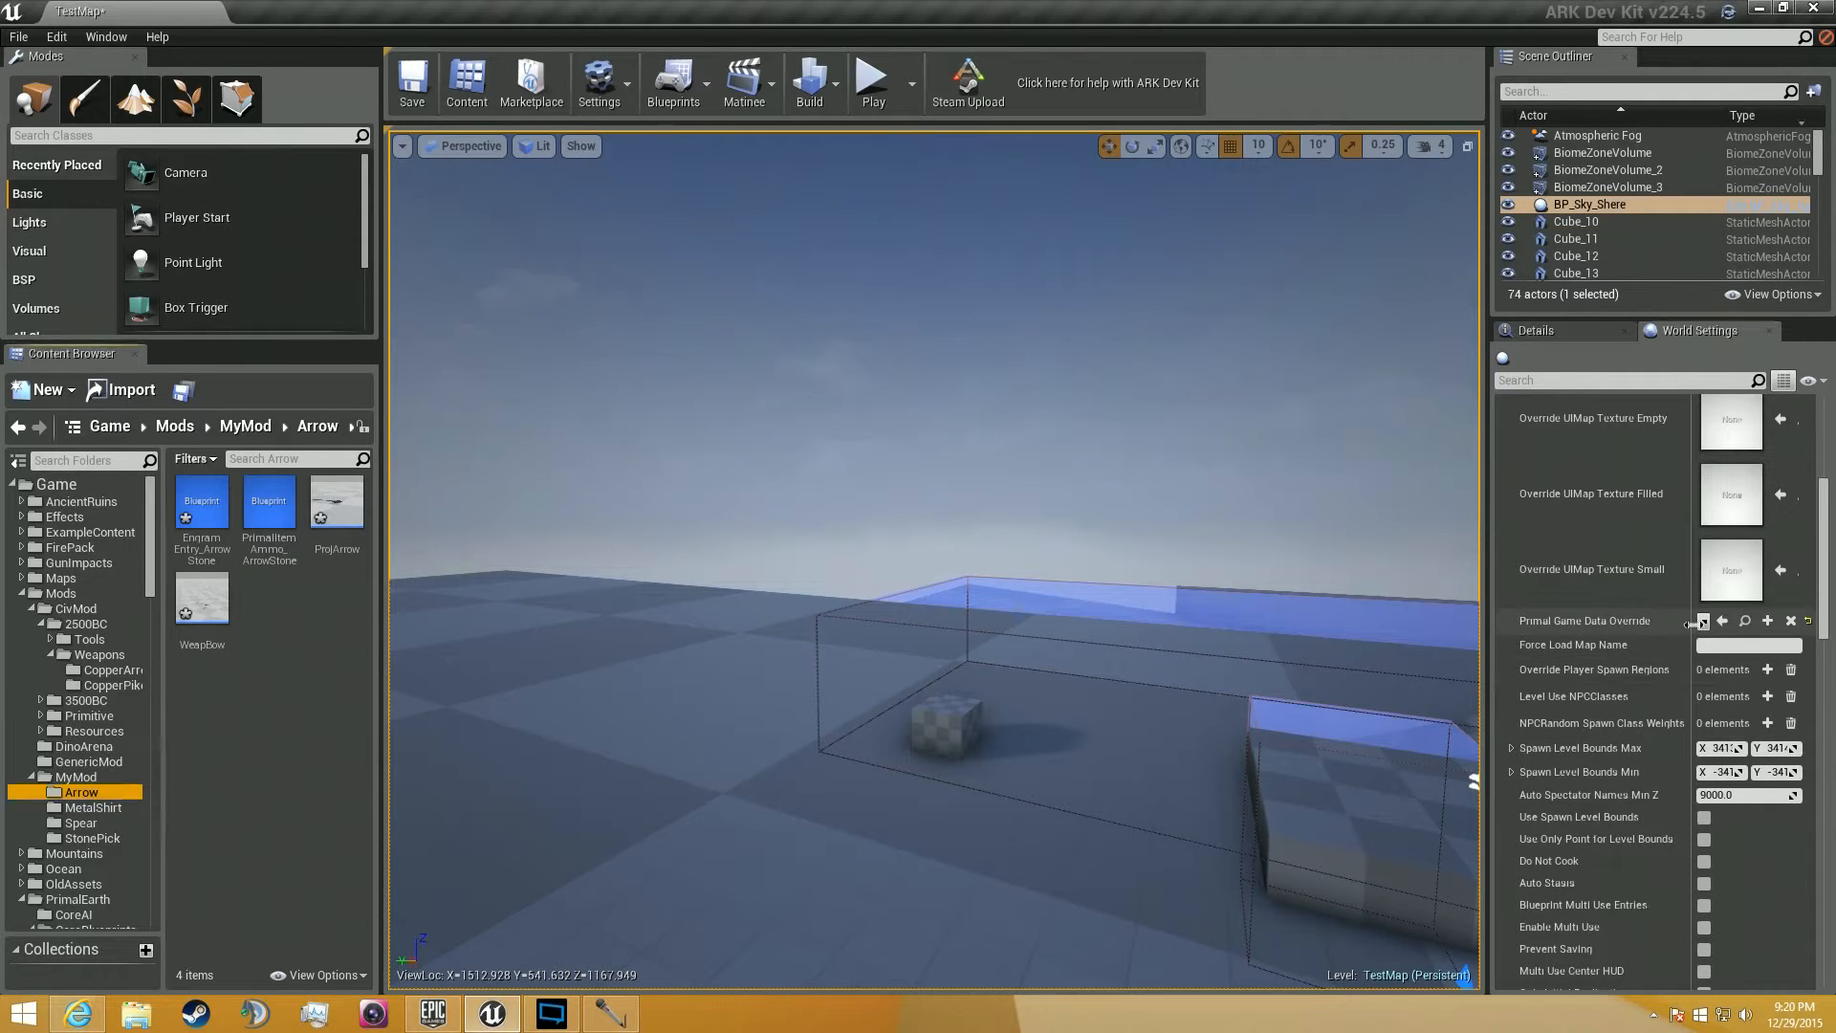
drag(1688, 623, 1608, 624)
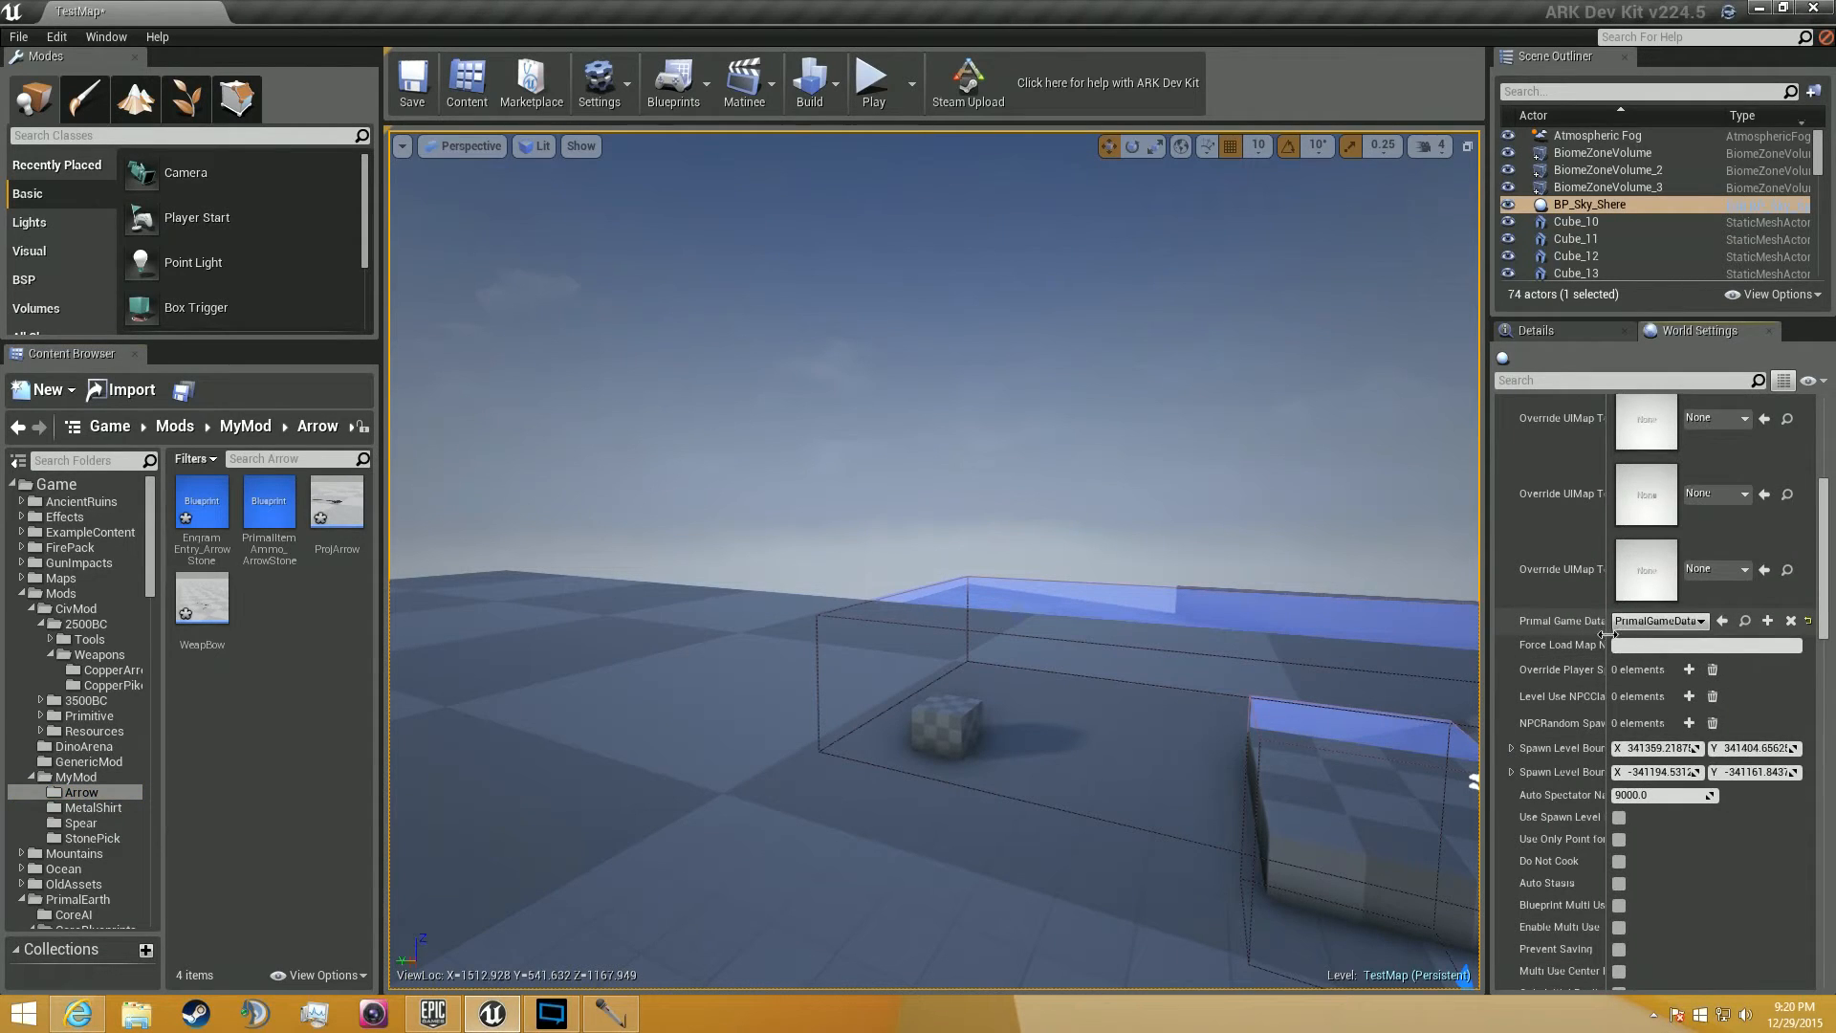
click(1654, 623)
text(mymod)
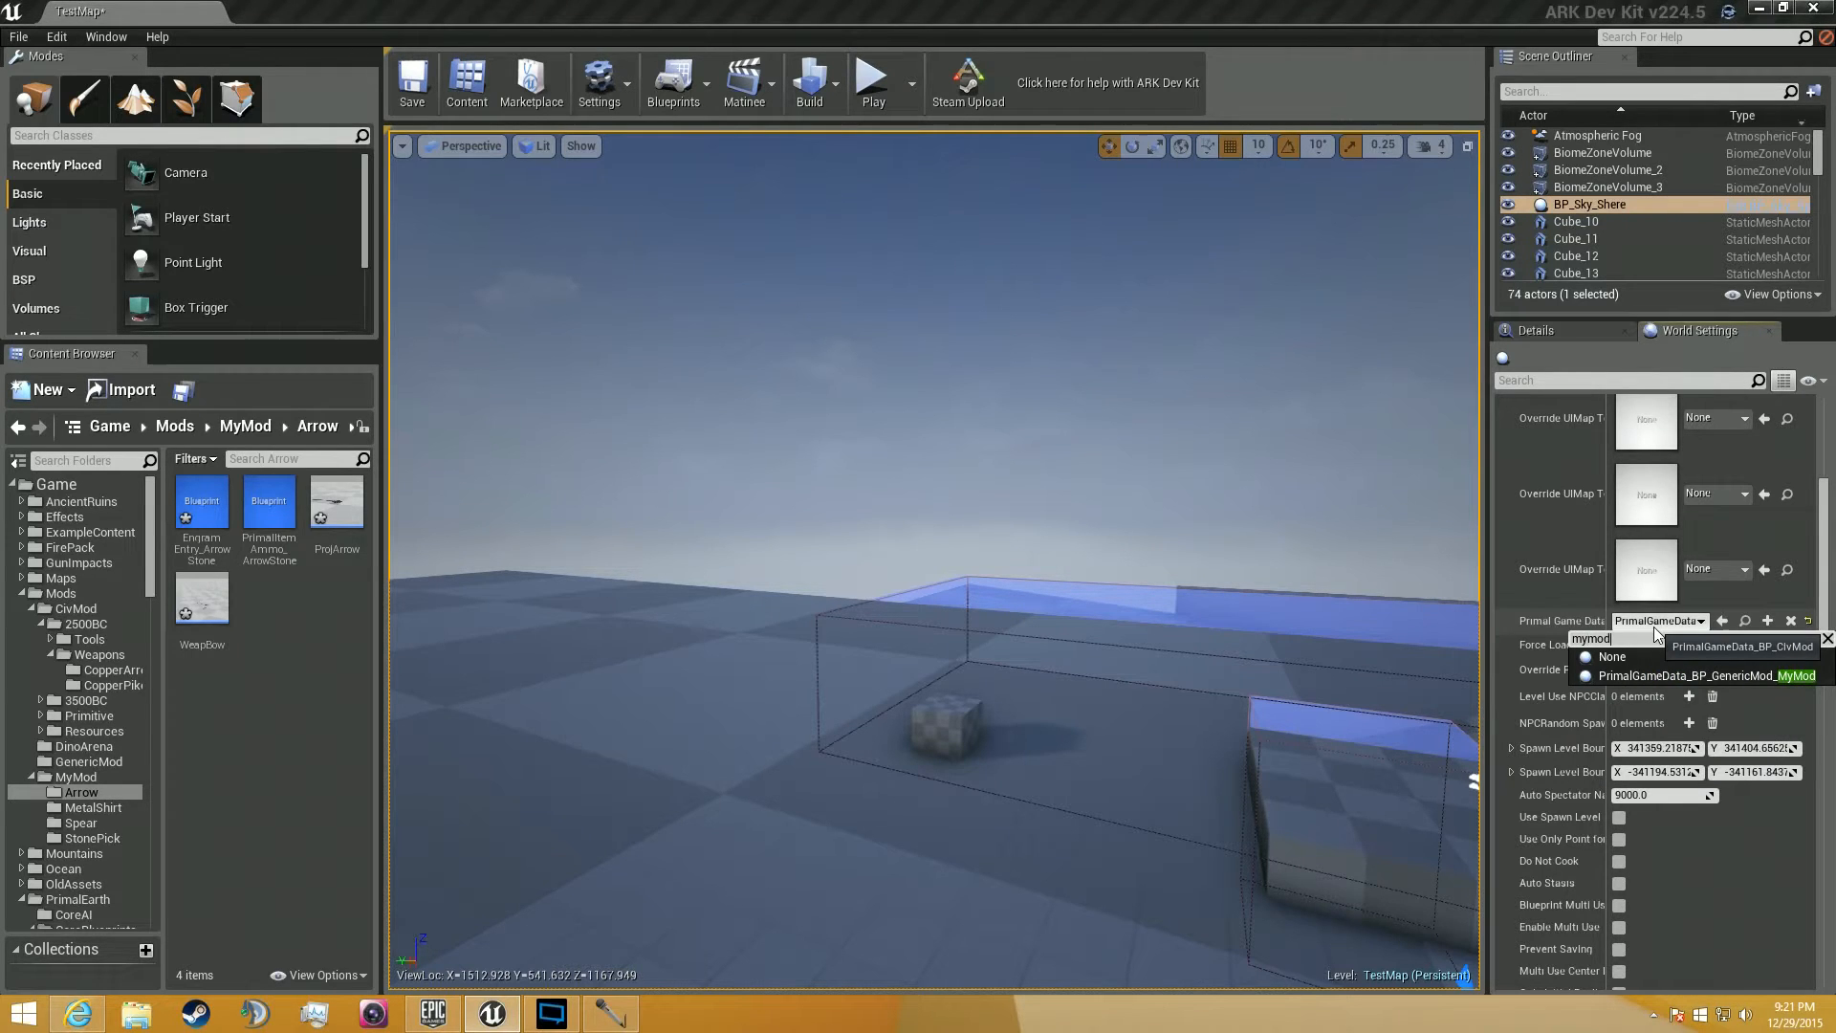
click(1655, 675)
Set the world's GameMode Override to TestGameMode_GenericMod_MyMod.
scroll(1641, 676, down, 10)
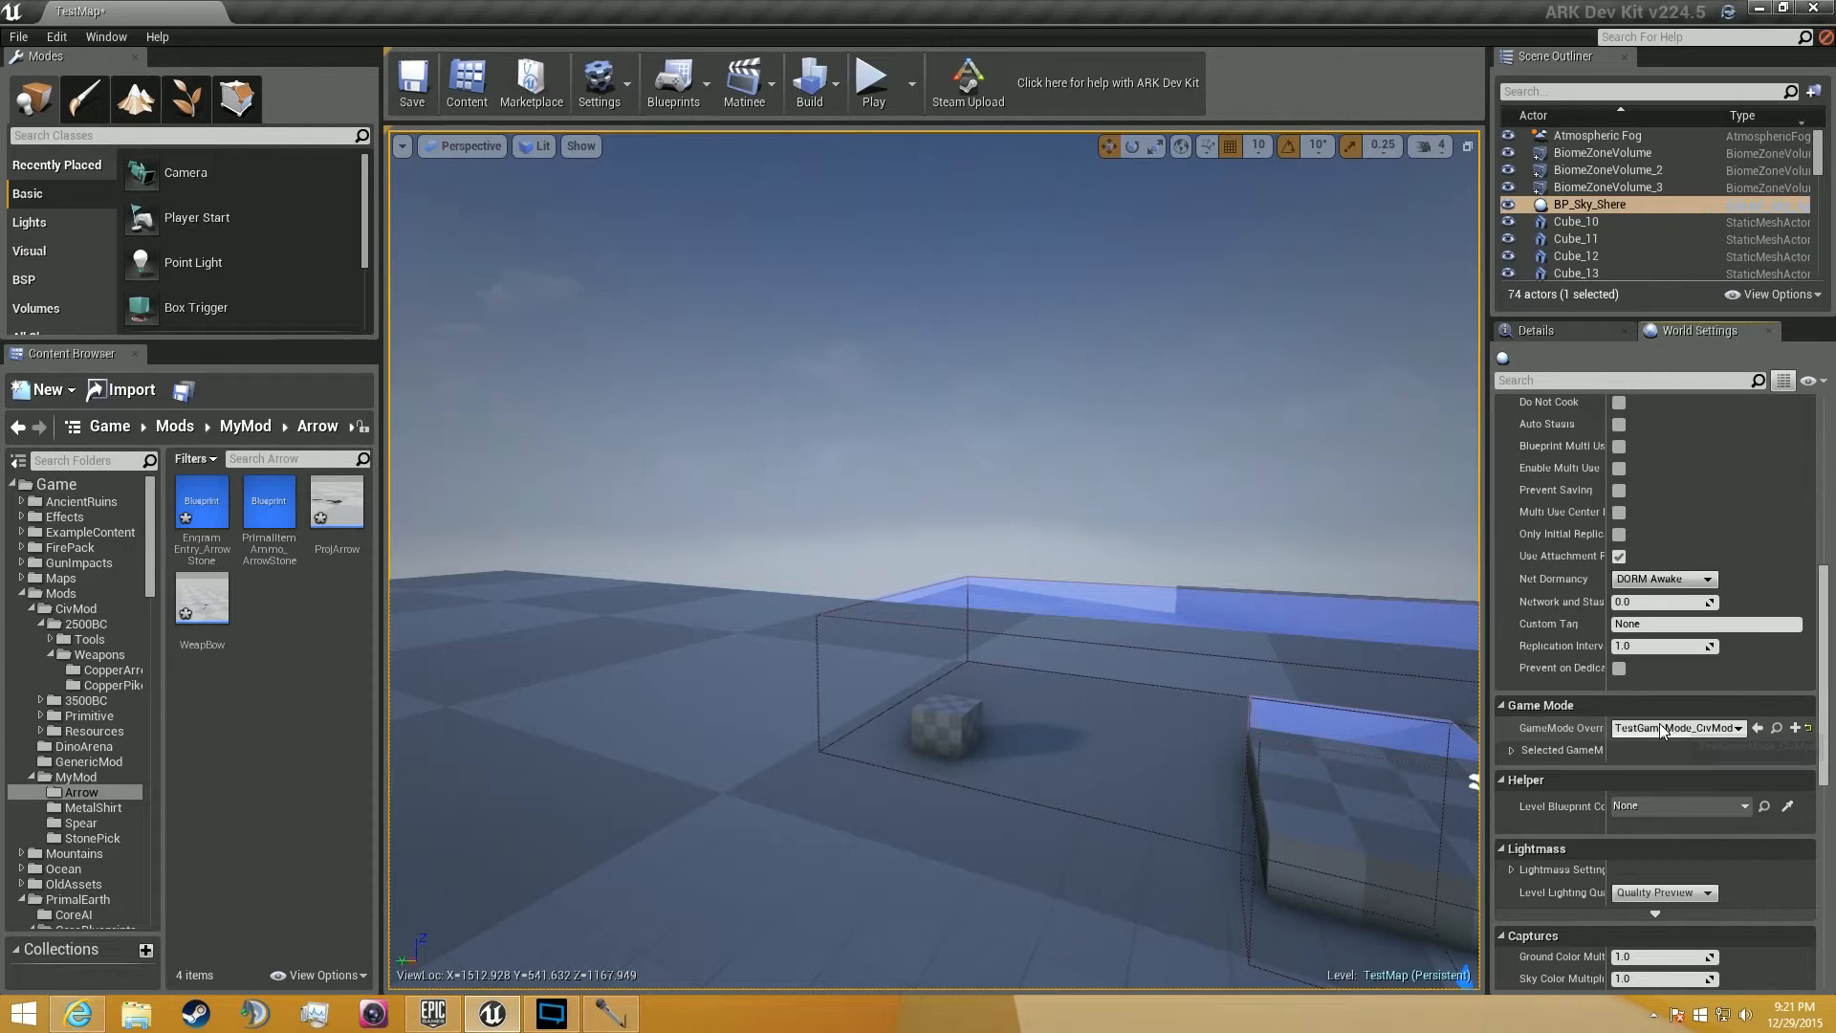
click(1661, 728)
text(mymod)
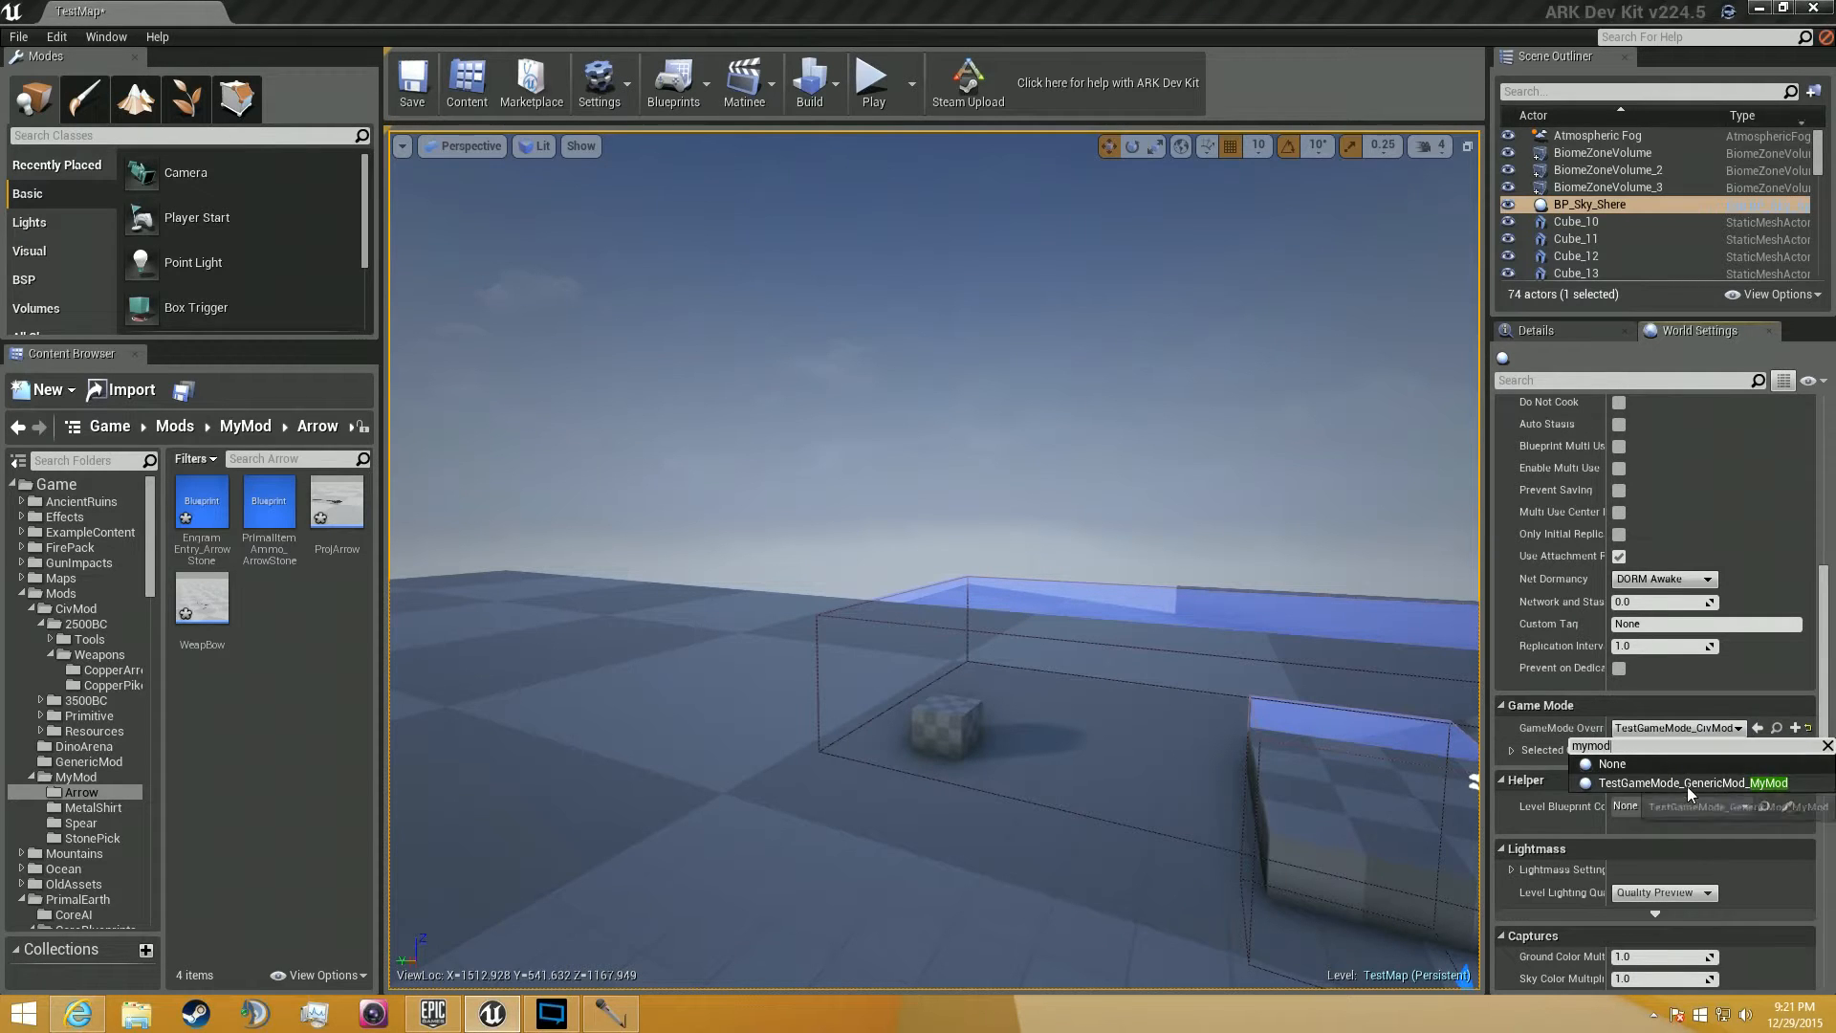
click(1687, 783)
drag(1610, 521, 1684, 521)
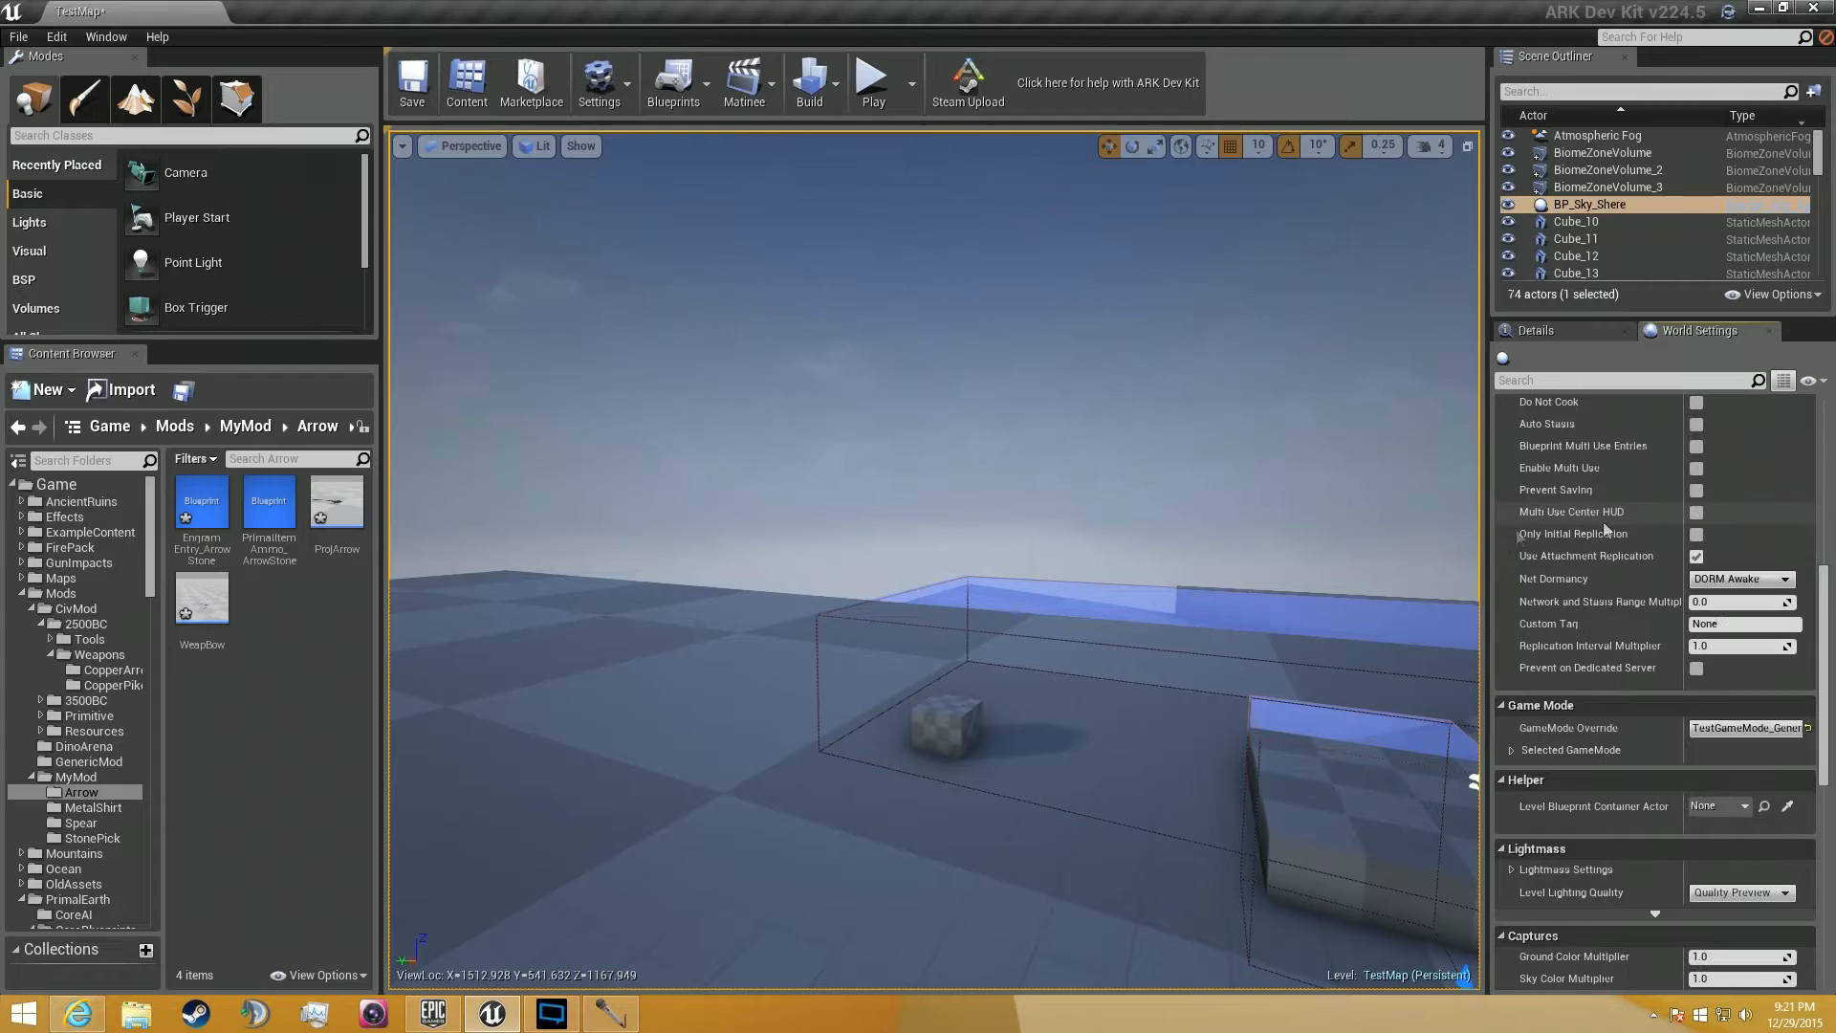
Rename the copied engram blueprint as EngramEntry_ArrowStone_MyMod.
click(212, 543)
click(222, 551)
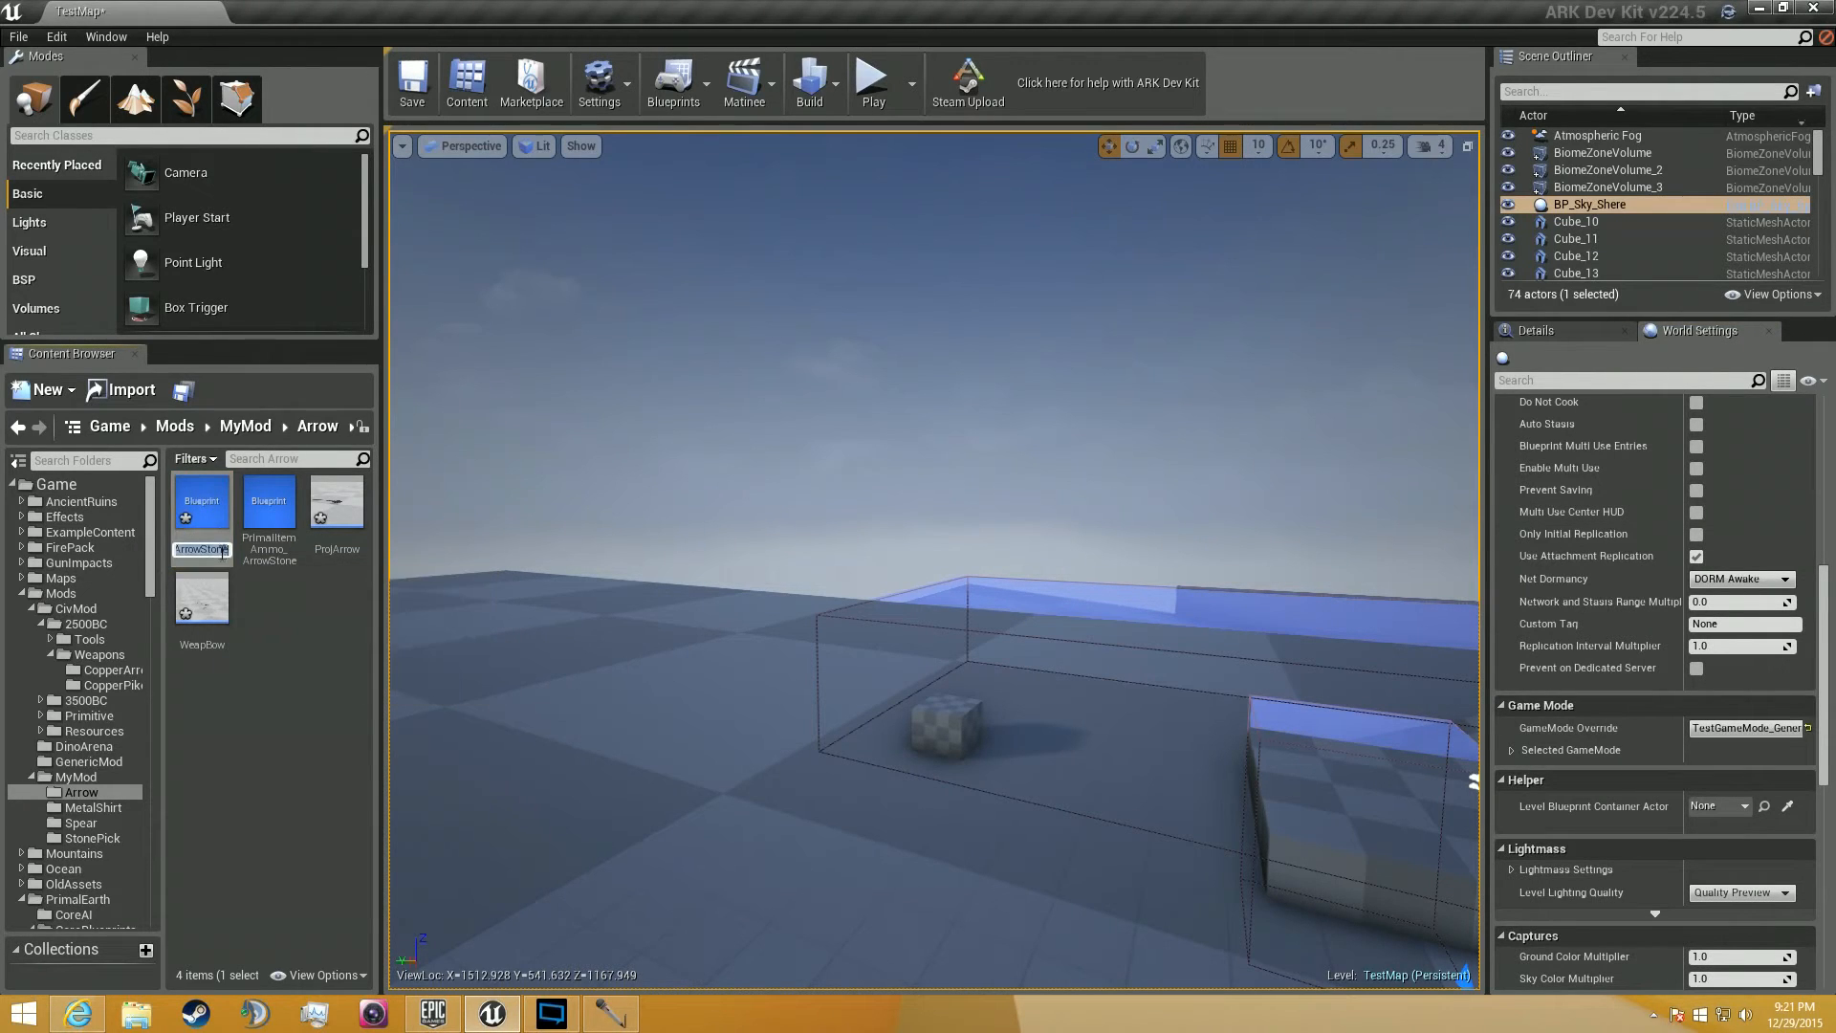
text(_MyMod)
key(Return)
Rename the copied ammo item blueprint as PrimalItemAmmo_ArrowStone_MyMod.
click(278, 547)
click(280, 551)
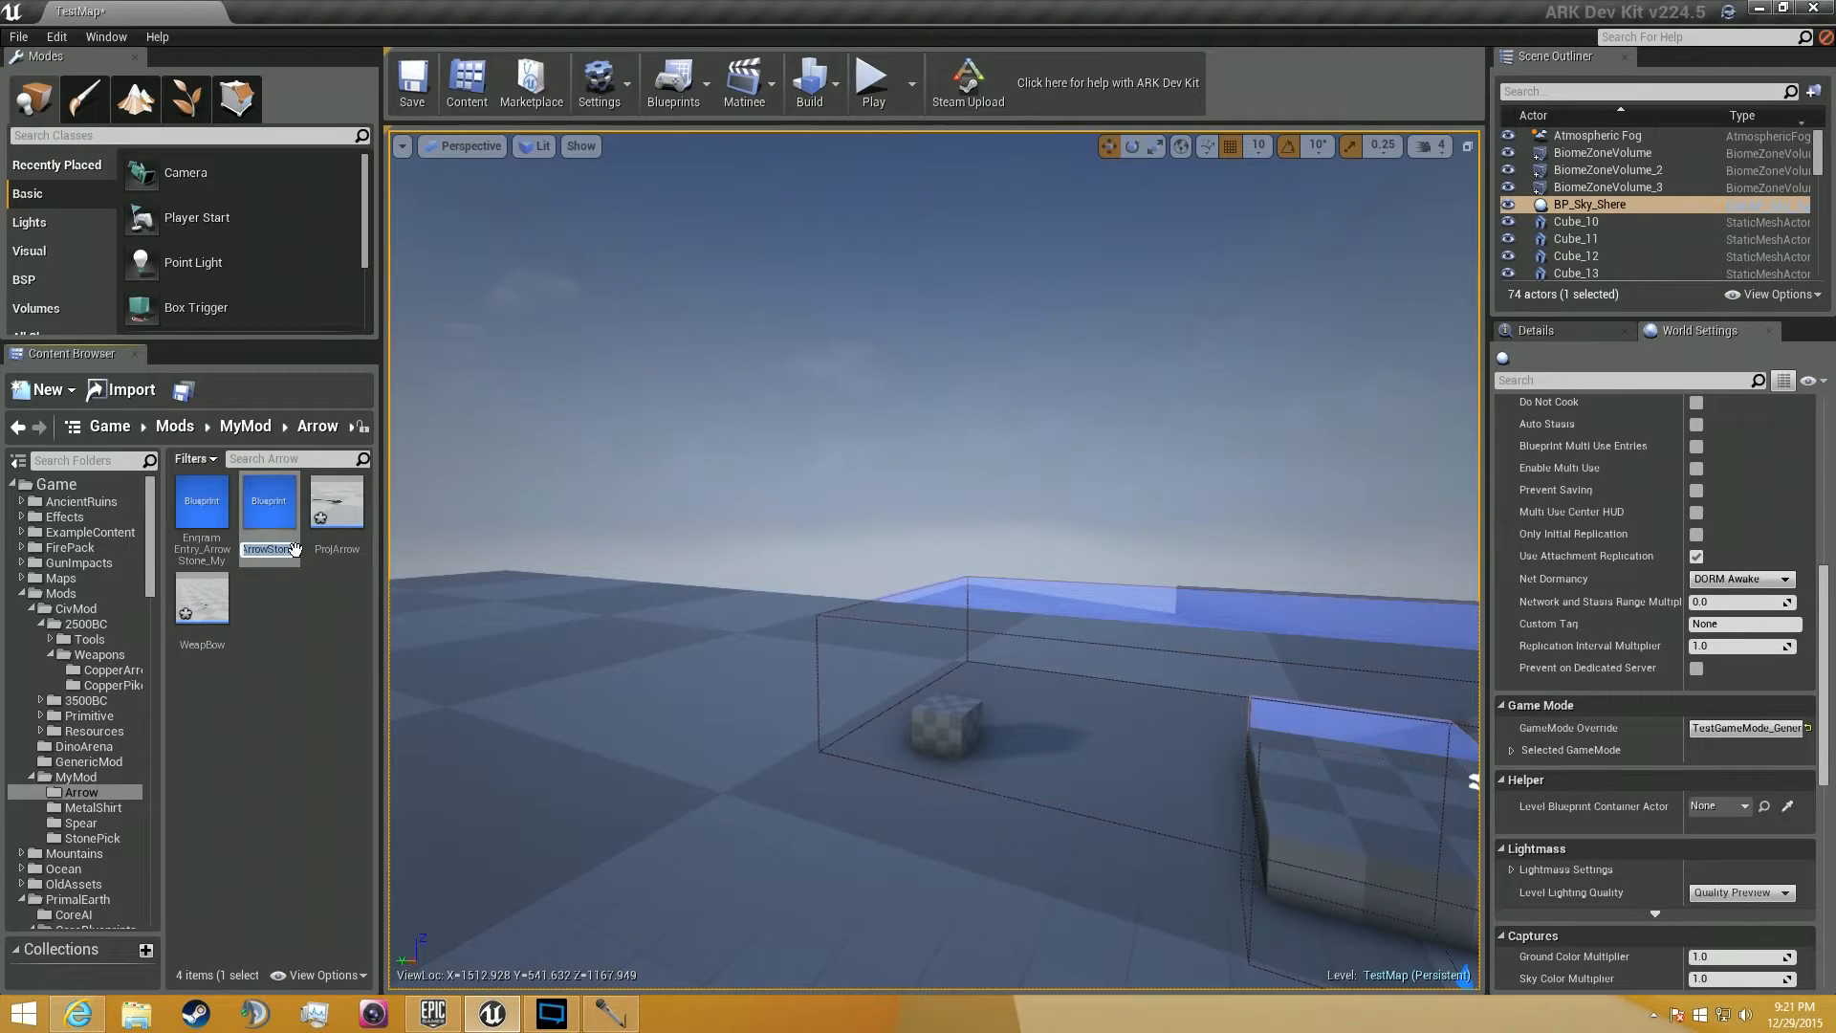
click(290, 551)
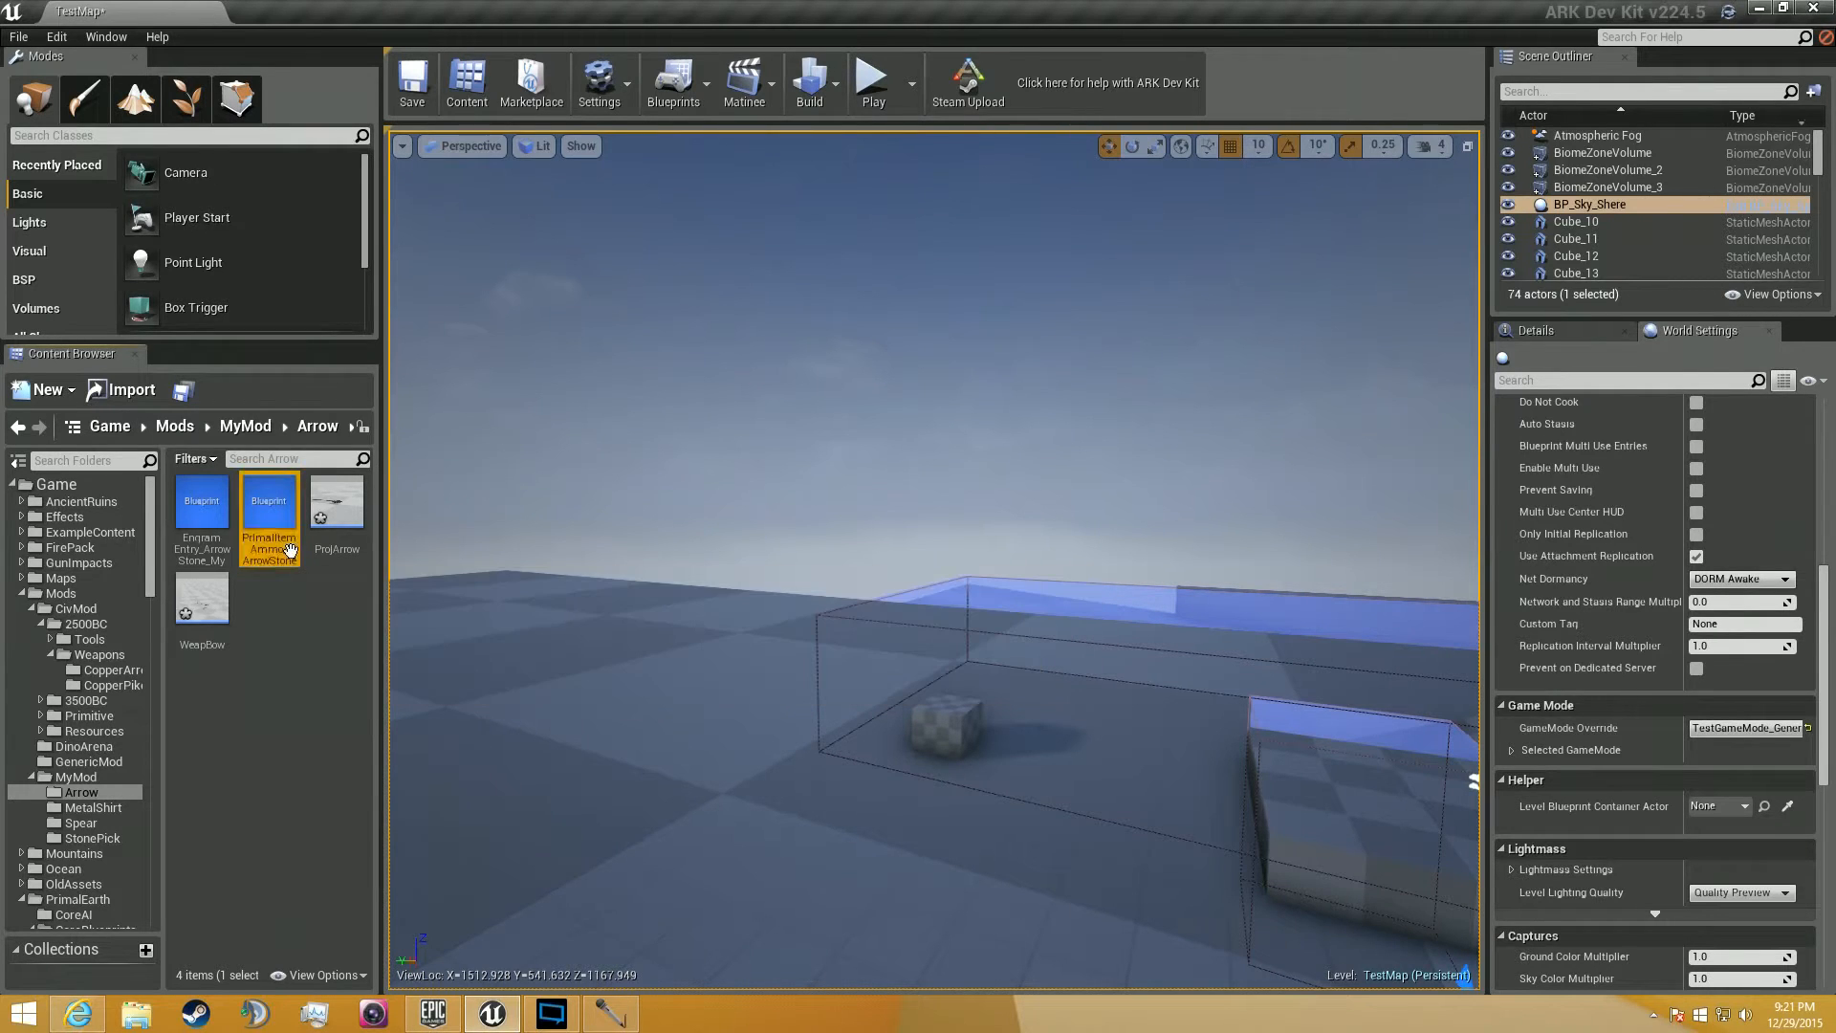
click(288, 553)
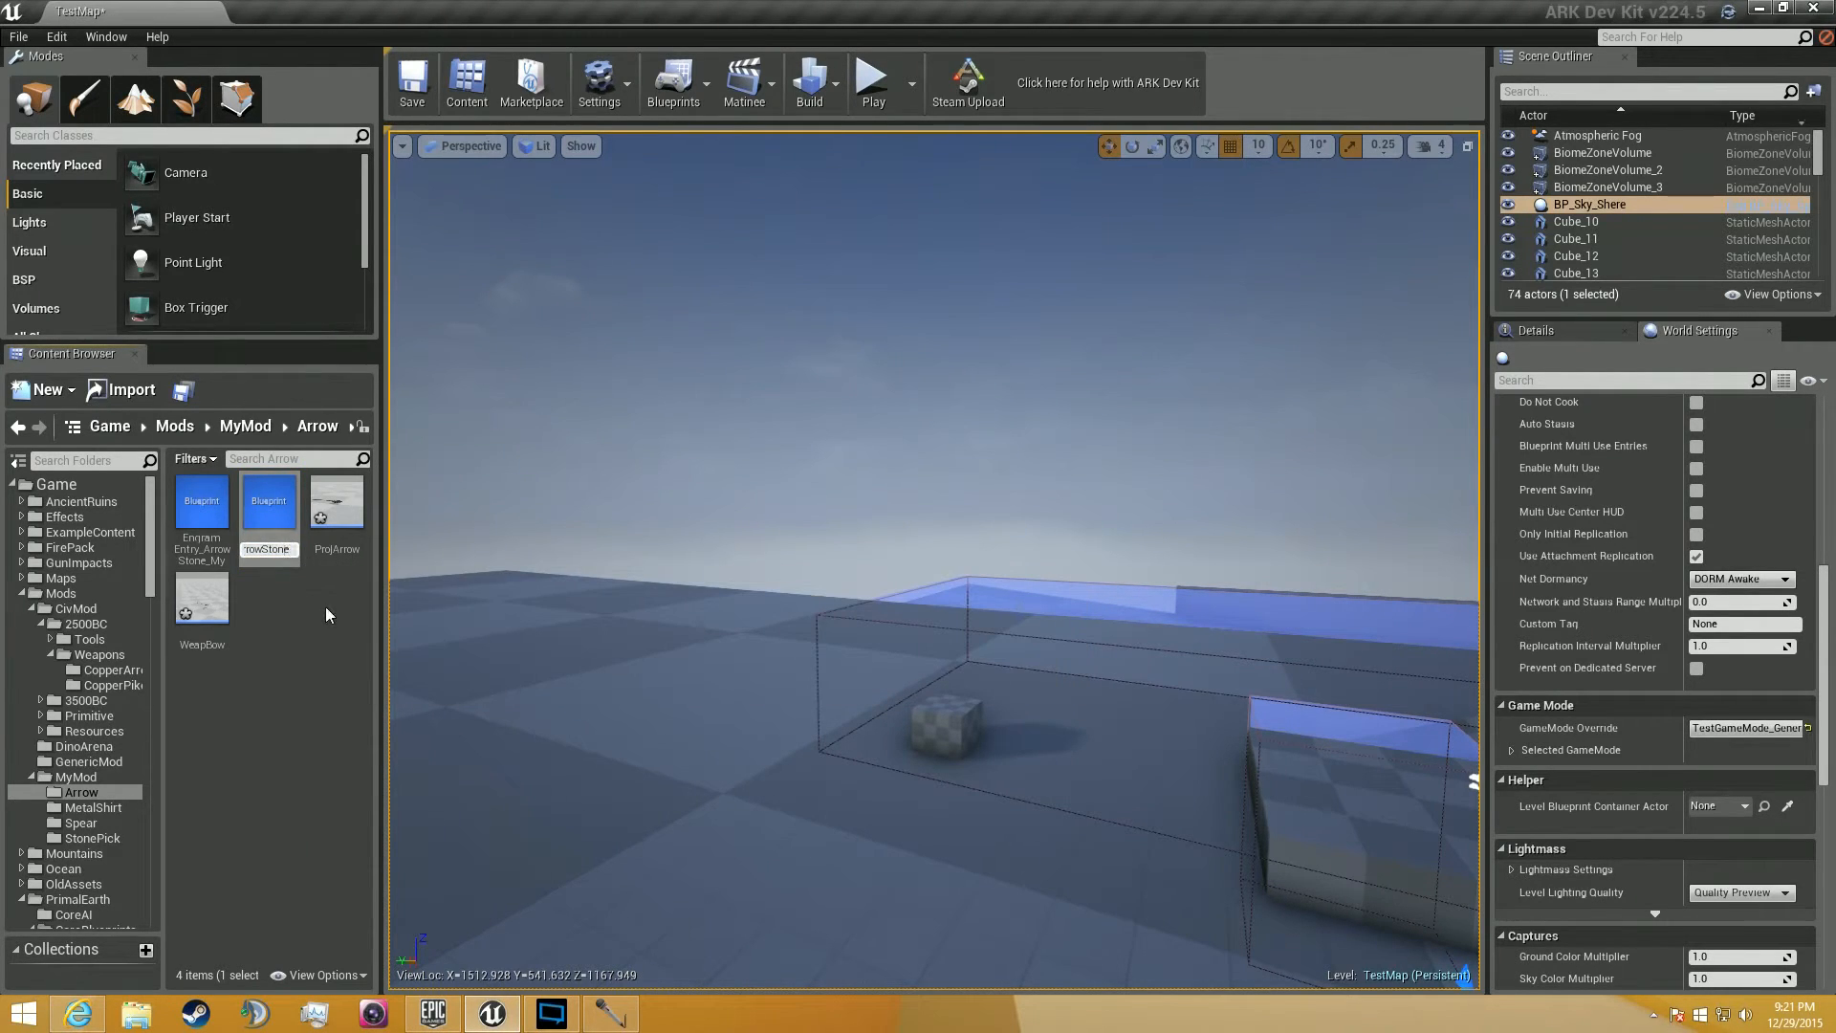
text(_MyMod)
key(Return)
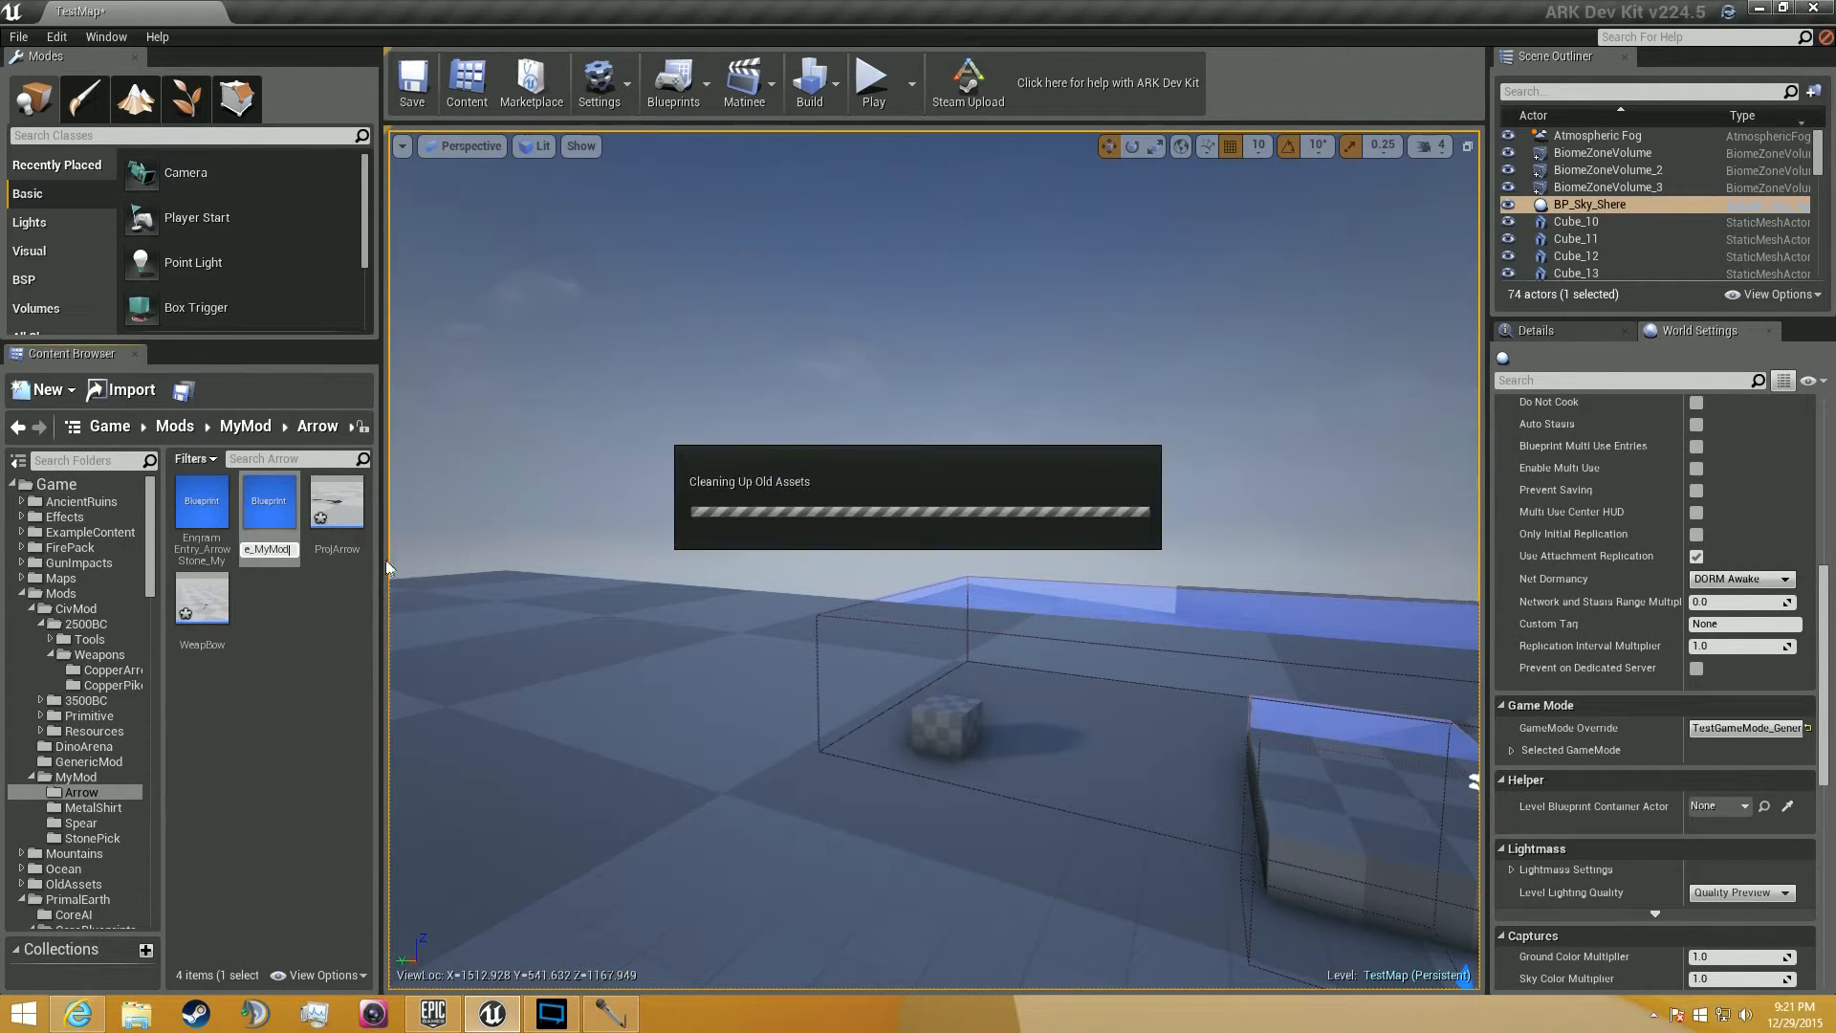
Open the copied ProjArrow blueprint's defaults and rename the asset as ProjArrow_MyMod.
click(332, 547)
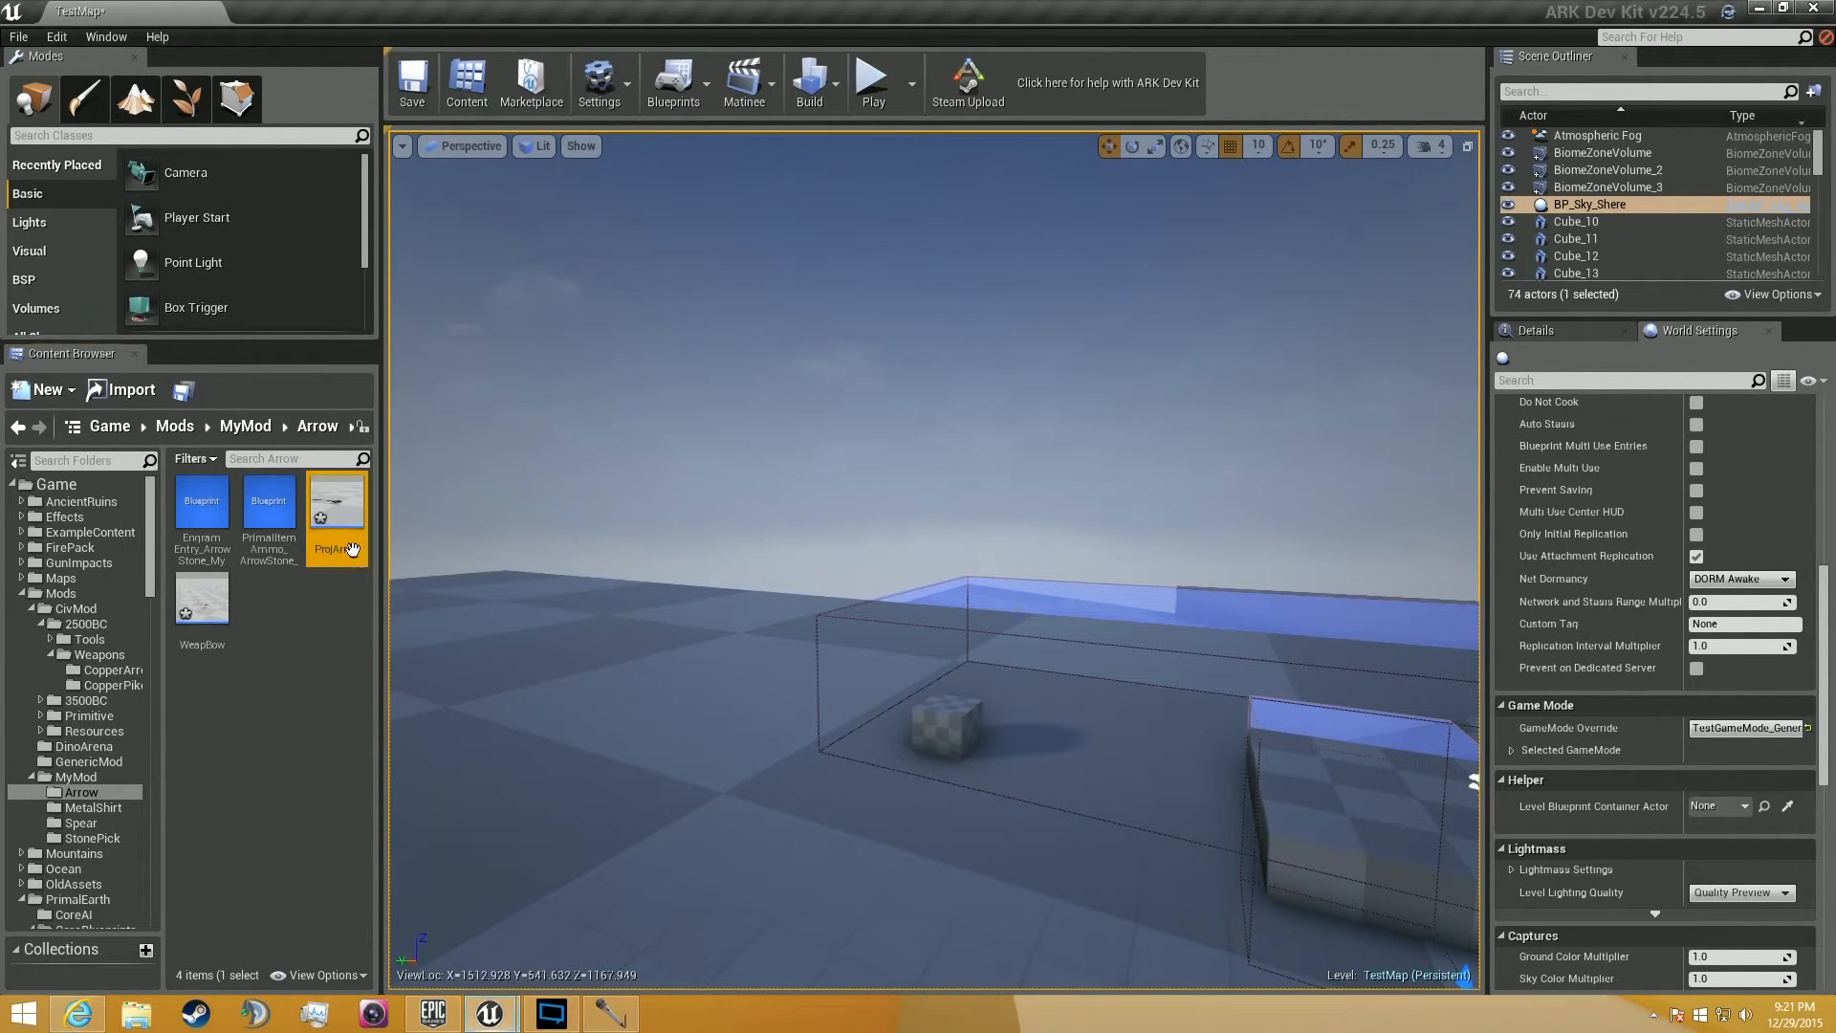
double_click(352, 550)
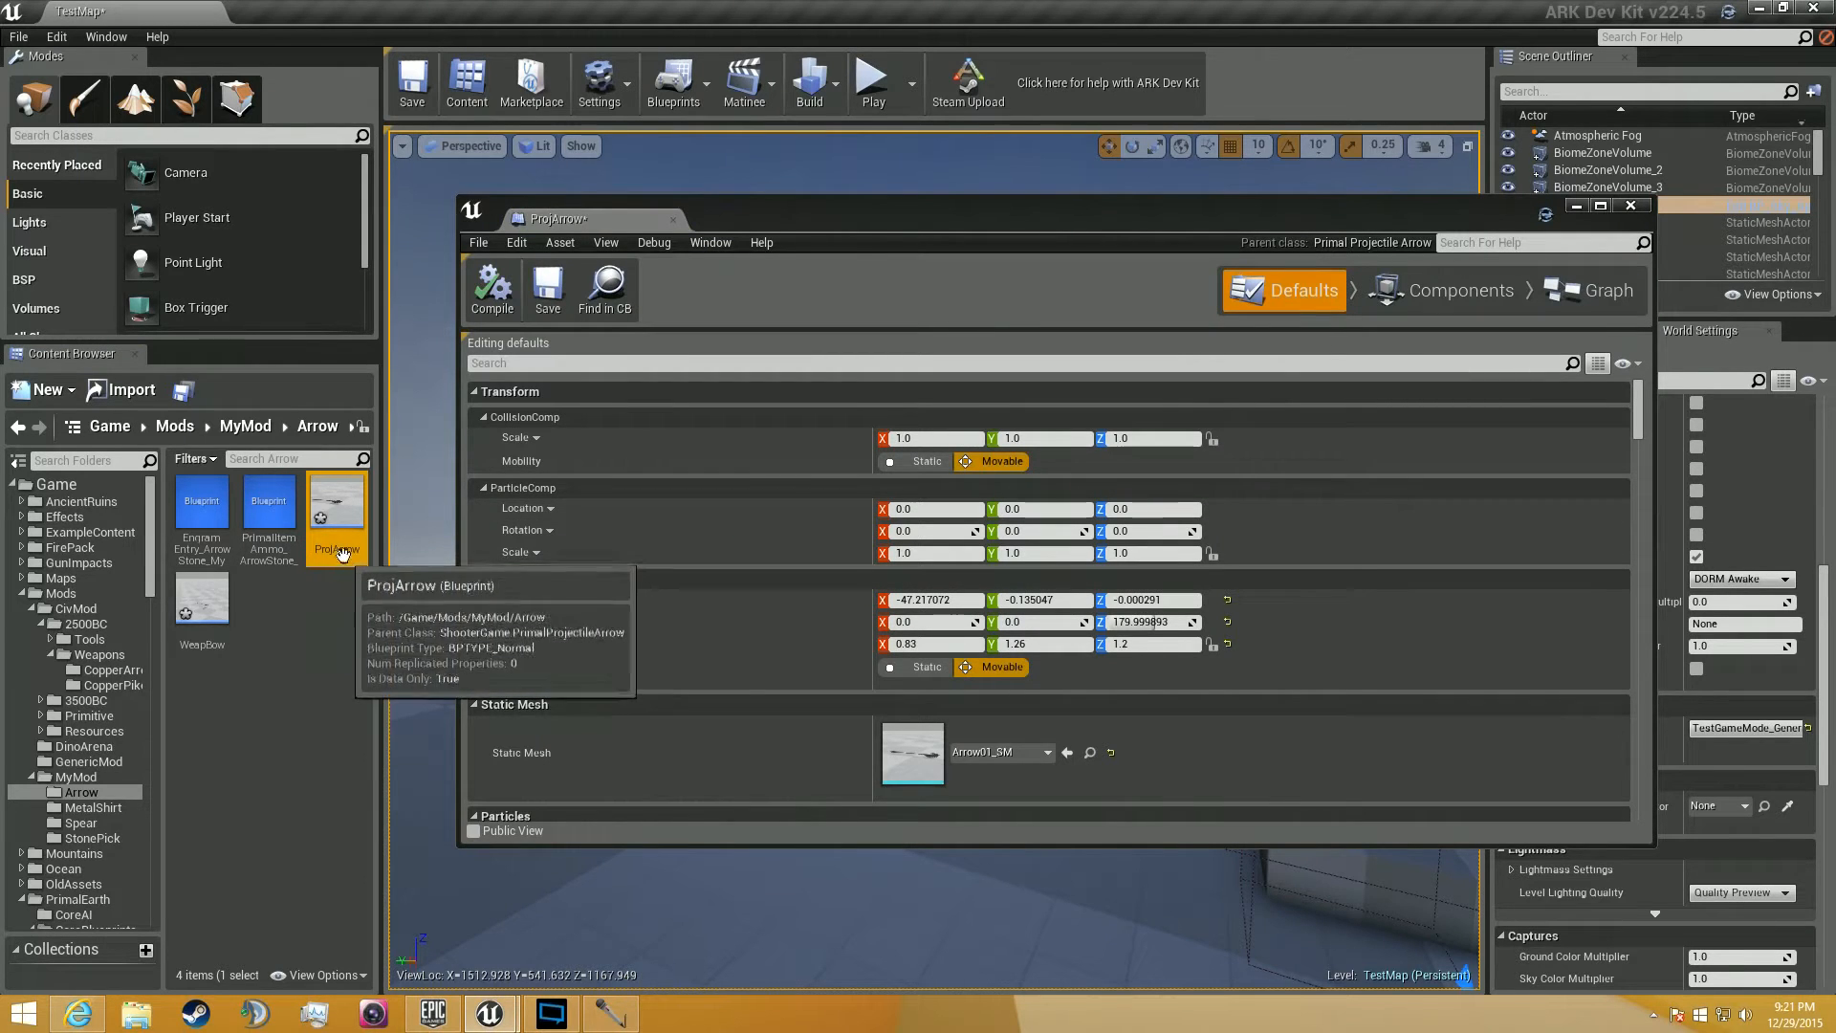
click(349, 550)
click(409, 682)
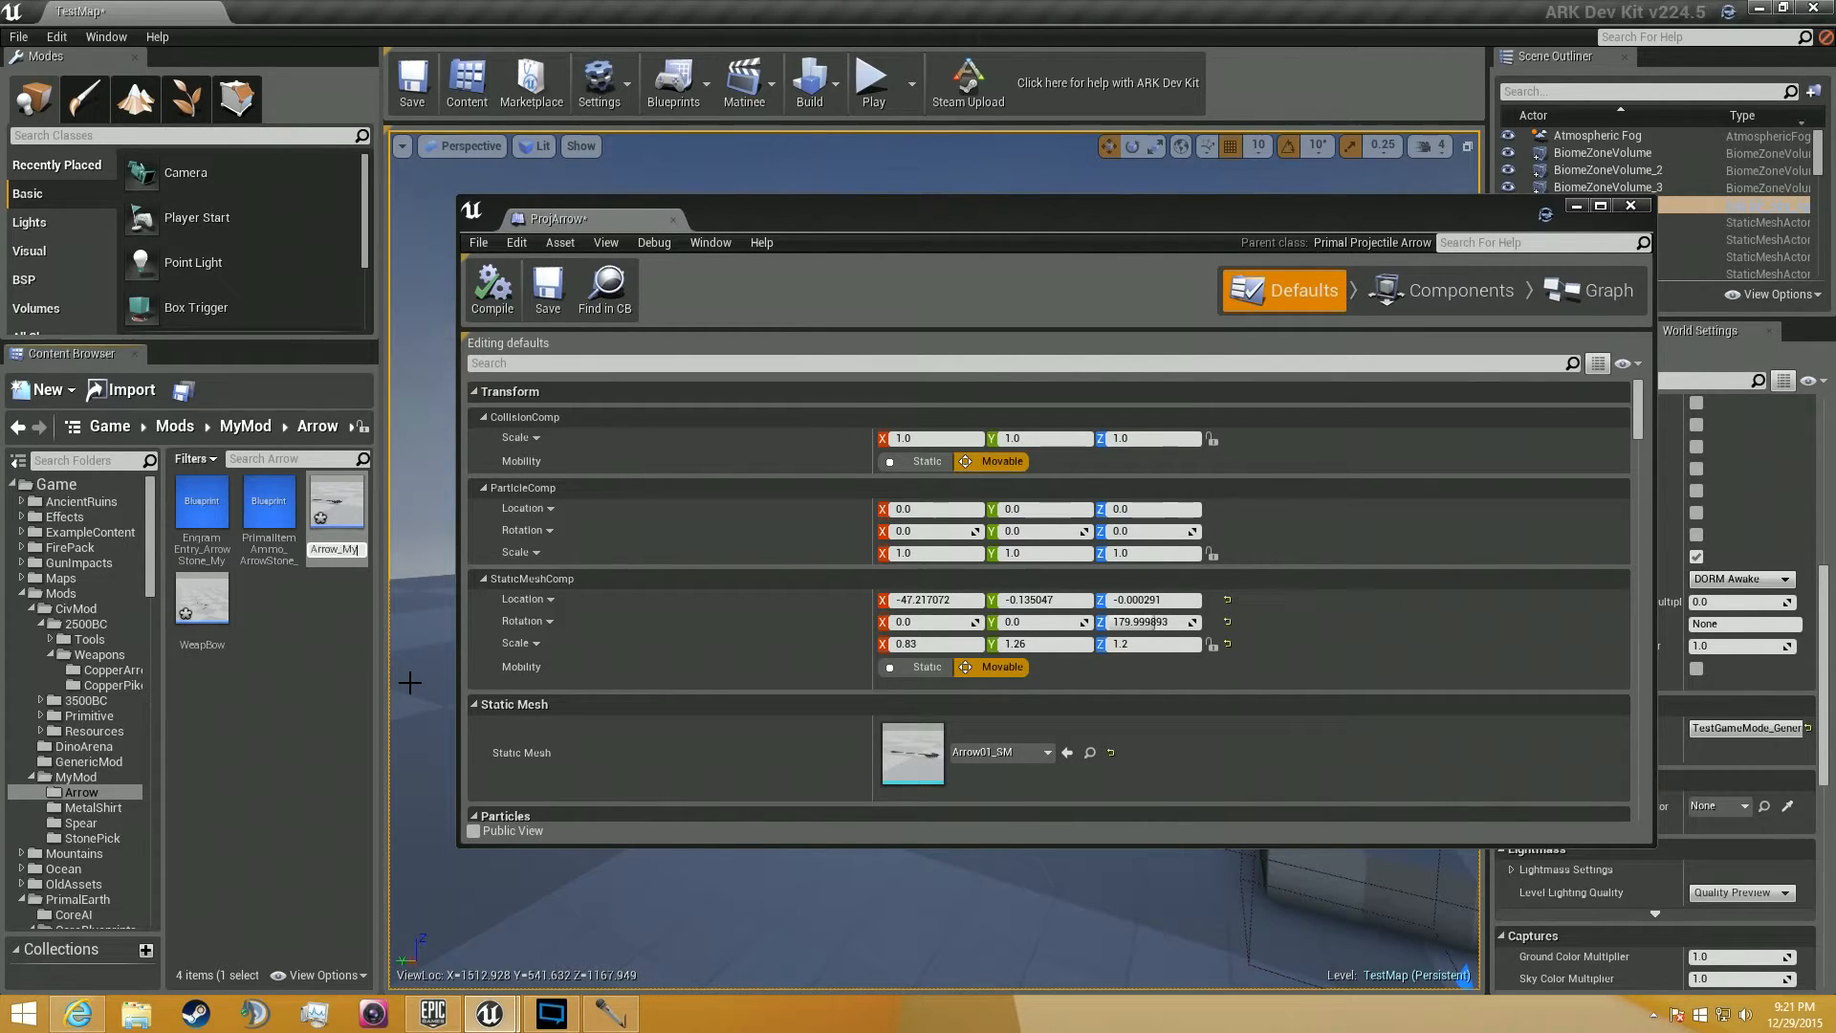
key(Return)
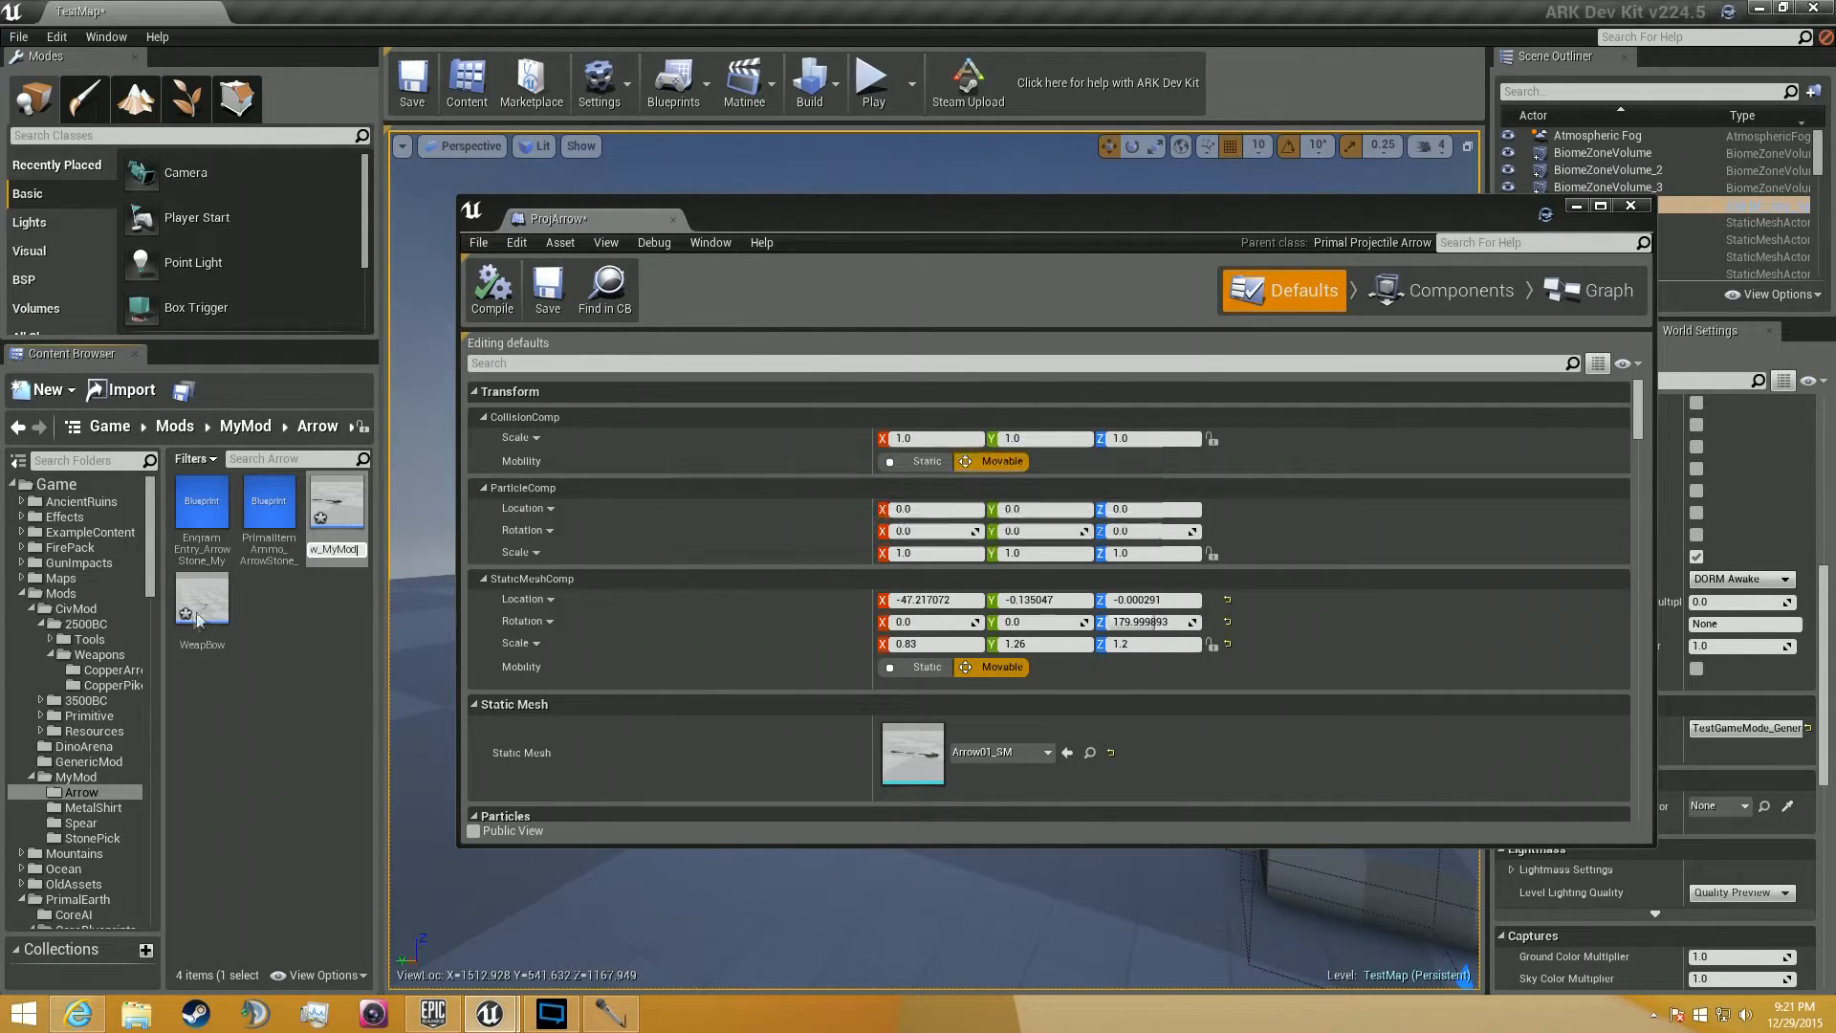
Rename the copied WeapBow blueprint as WeapBow_MyMod.
click(190, 638)
click(216, 642)
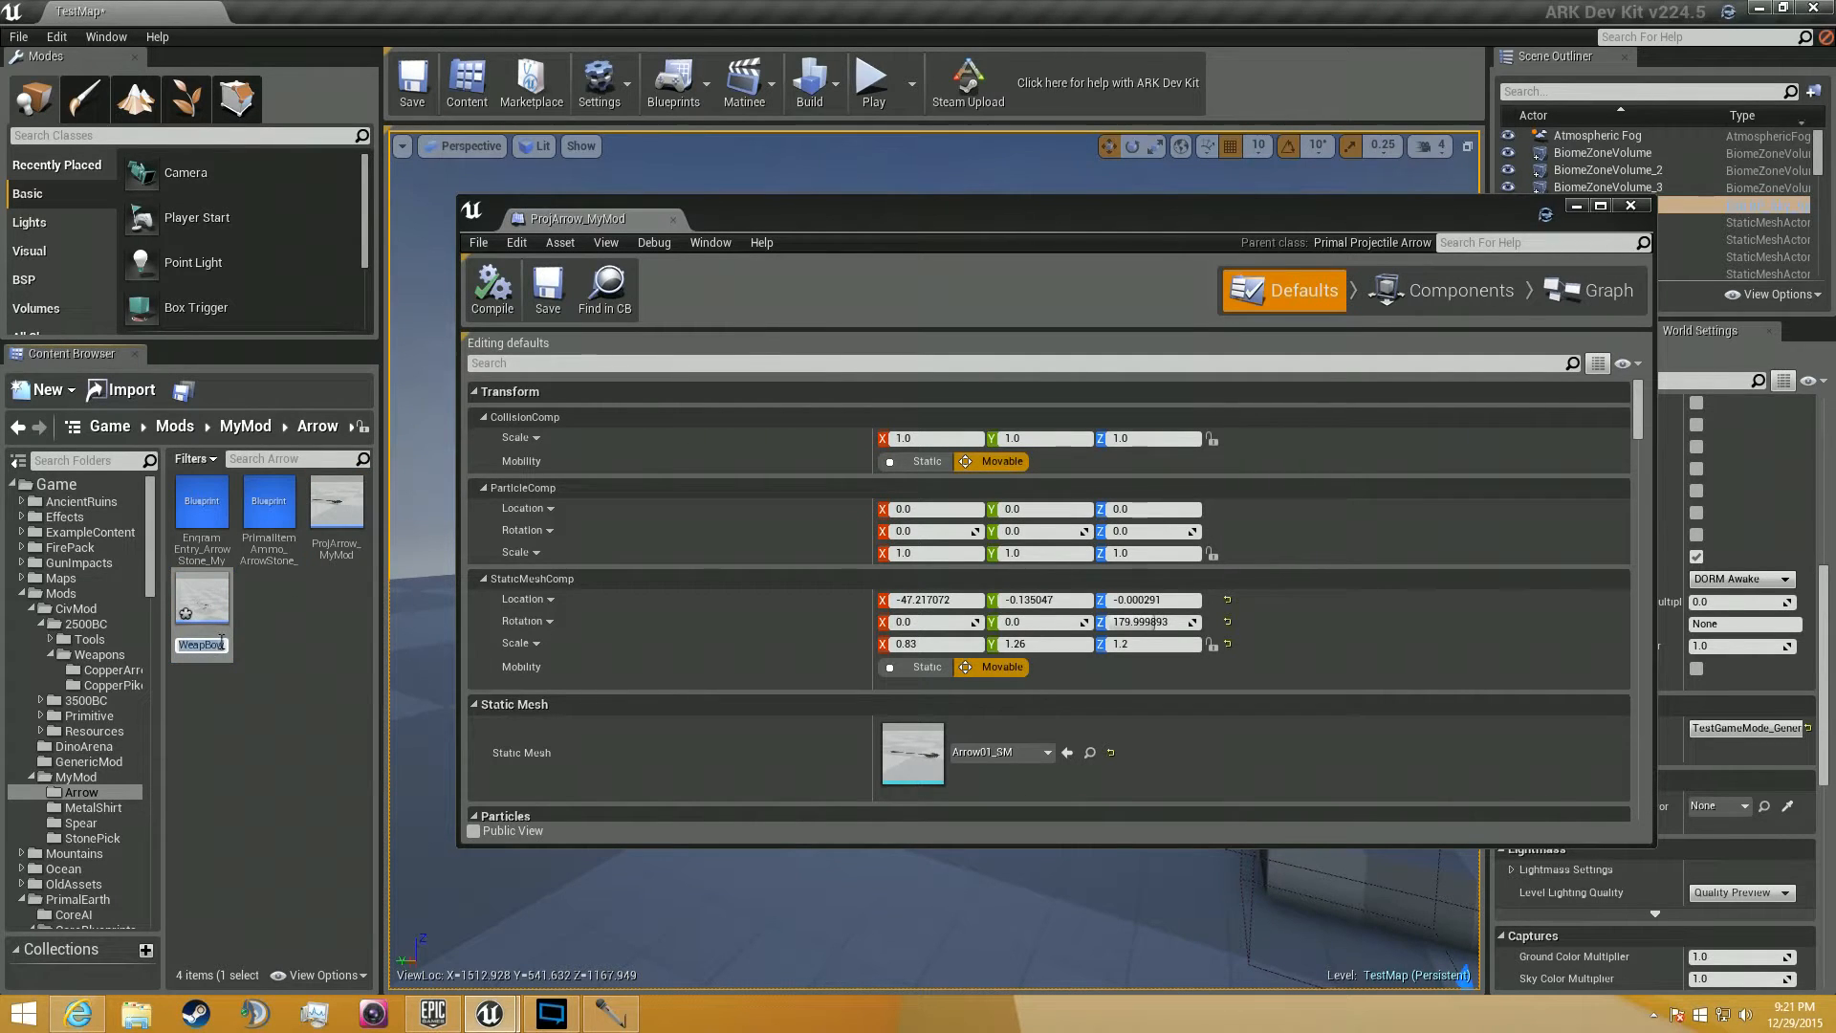
text(_)
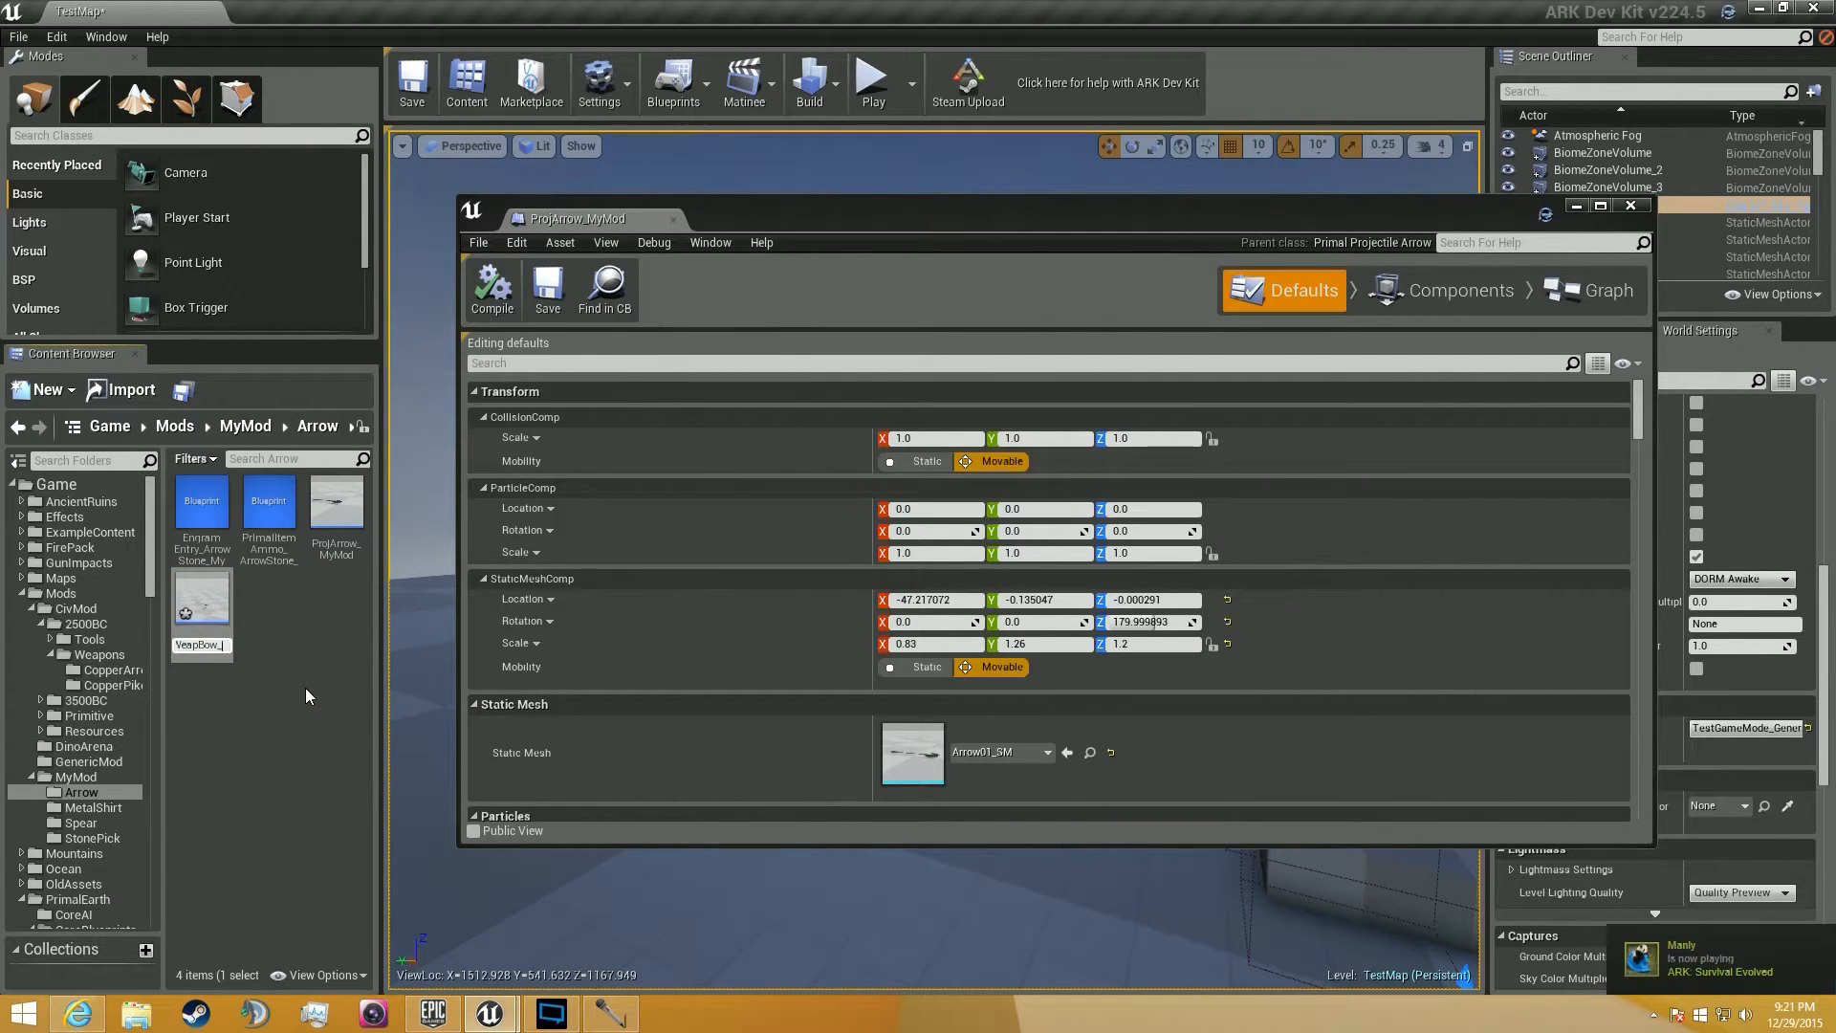
text(MyMod)
key(Return)
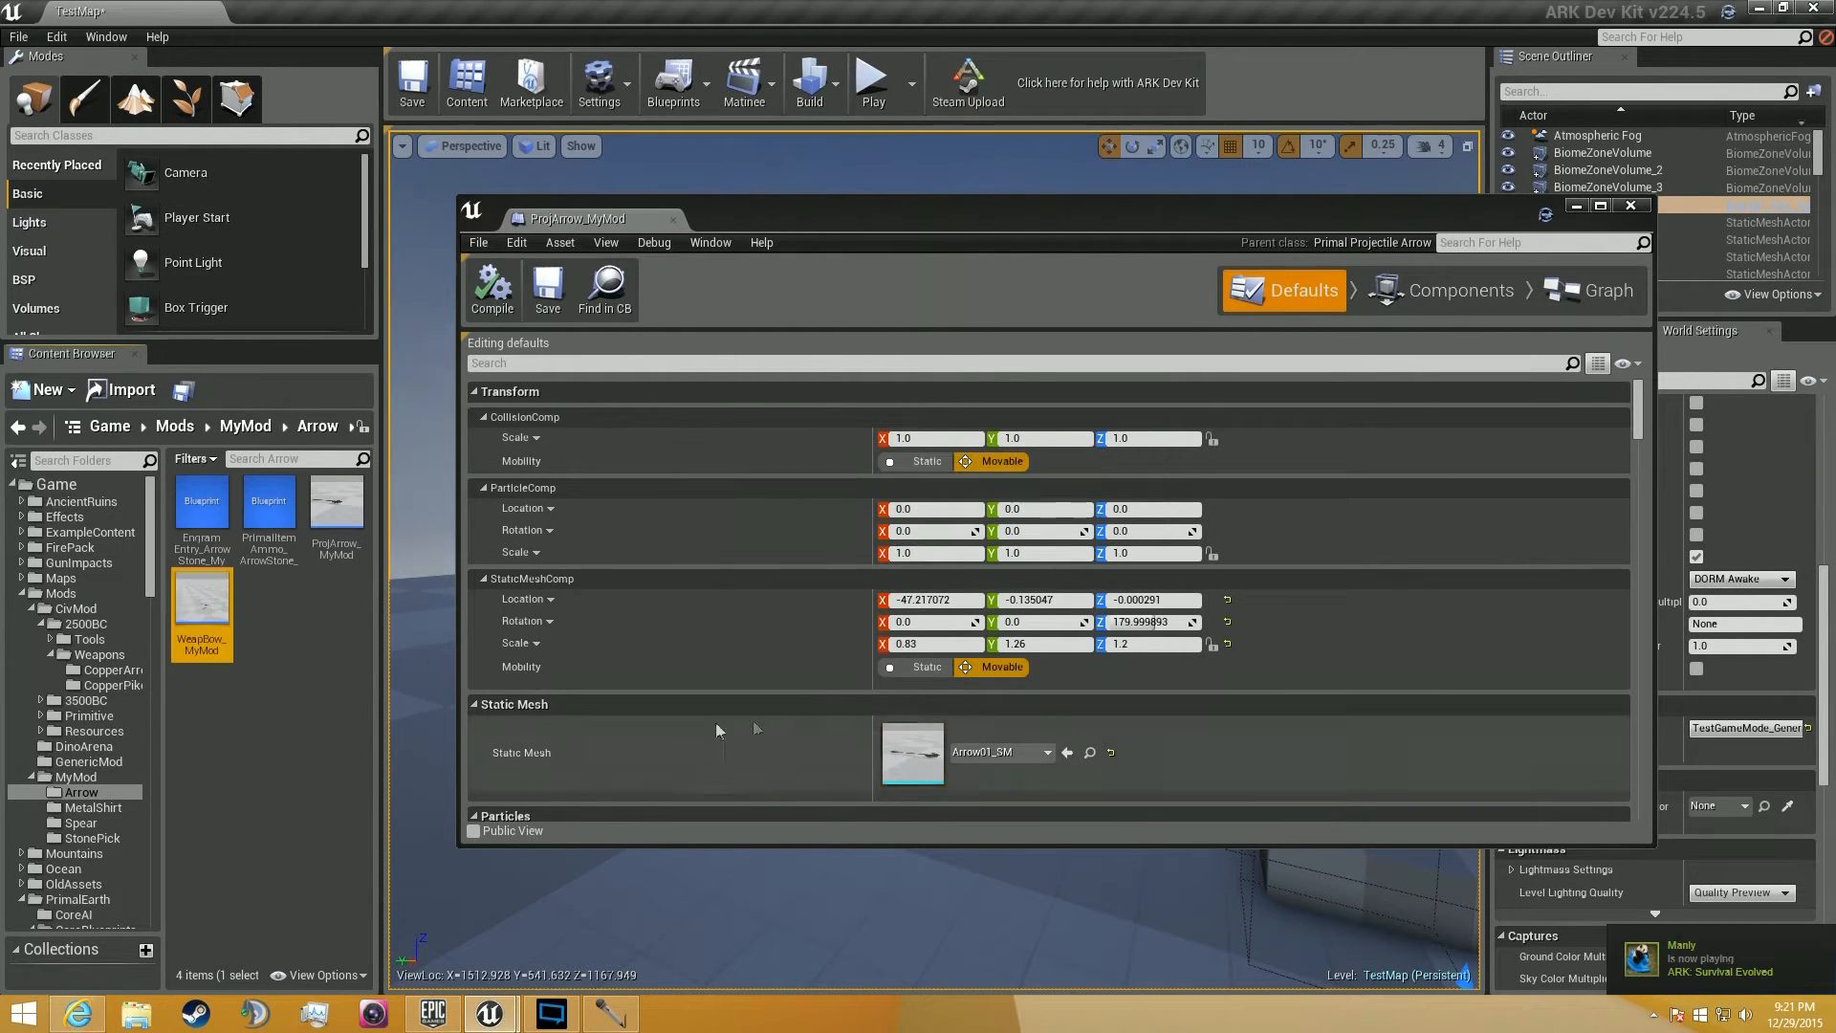
Rename the ammo item blueprint as PrimalItemAmmo_ArrowFlint_MyMod and assign it as the projectile's Pickup Item Class.
scroll(700, 609, down, 3)
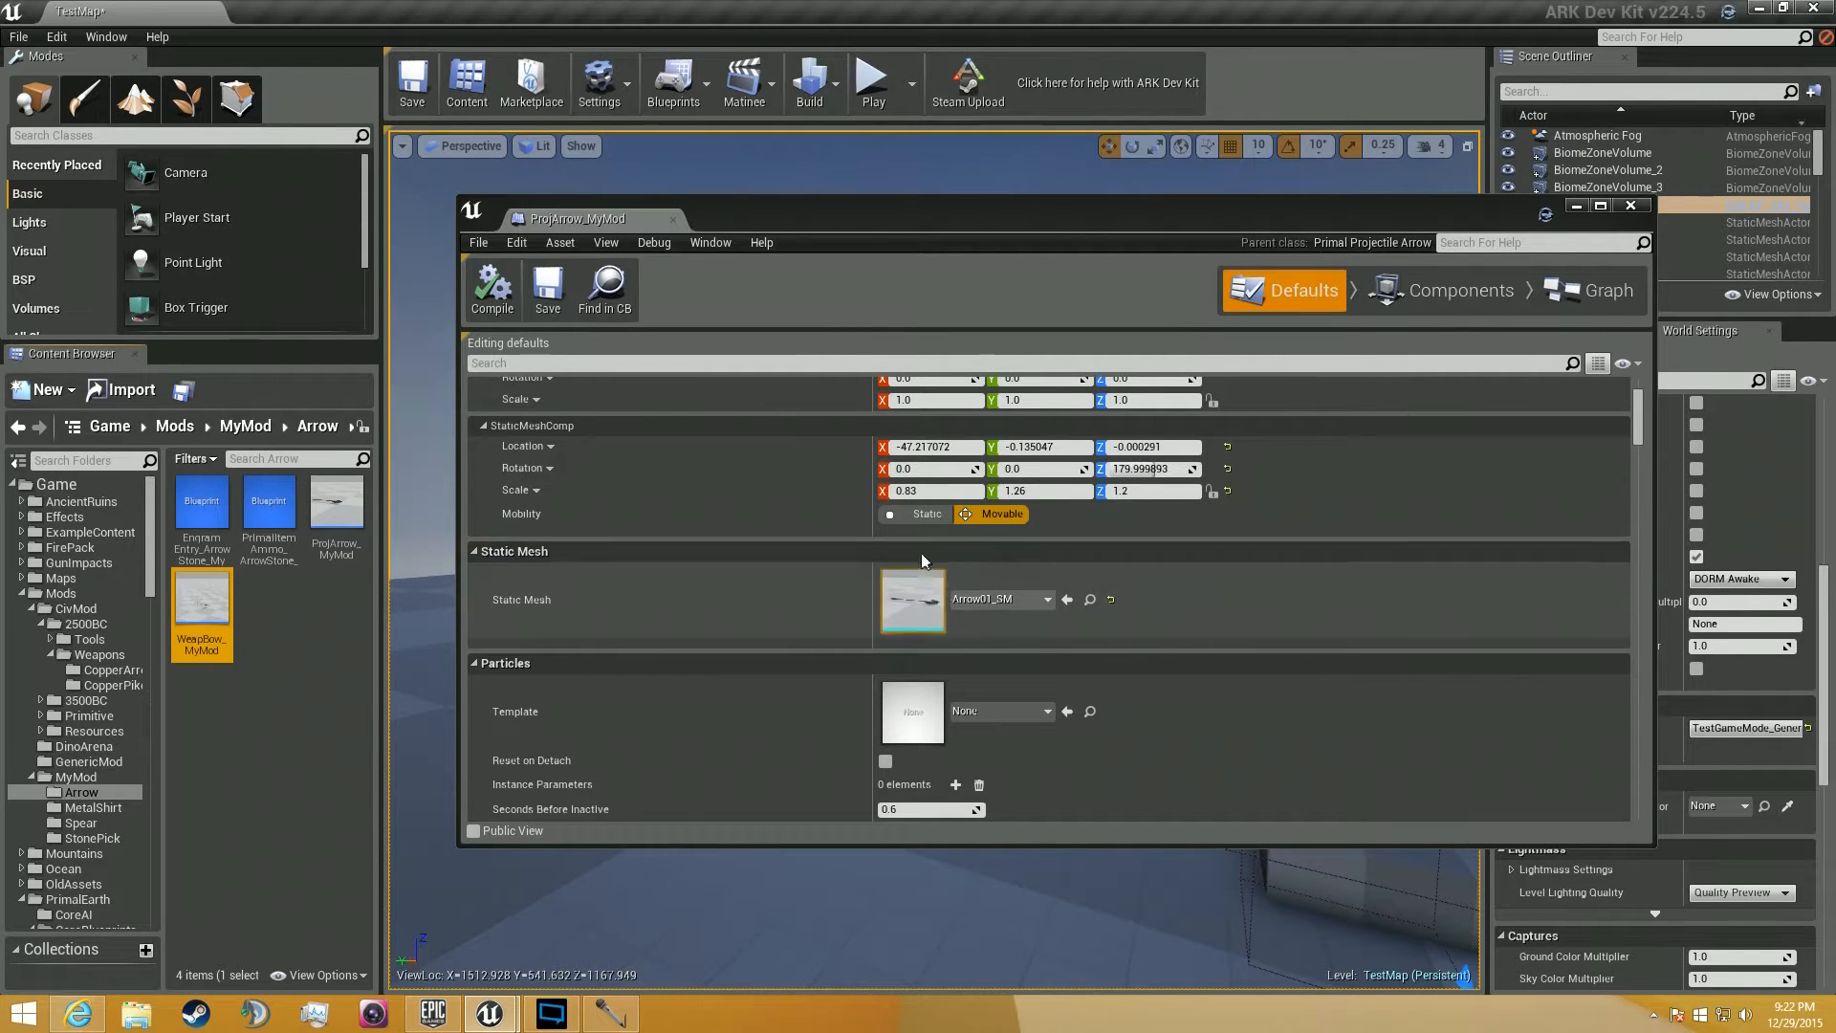
scroll(1117, 652, down, 5)
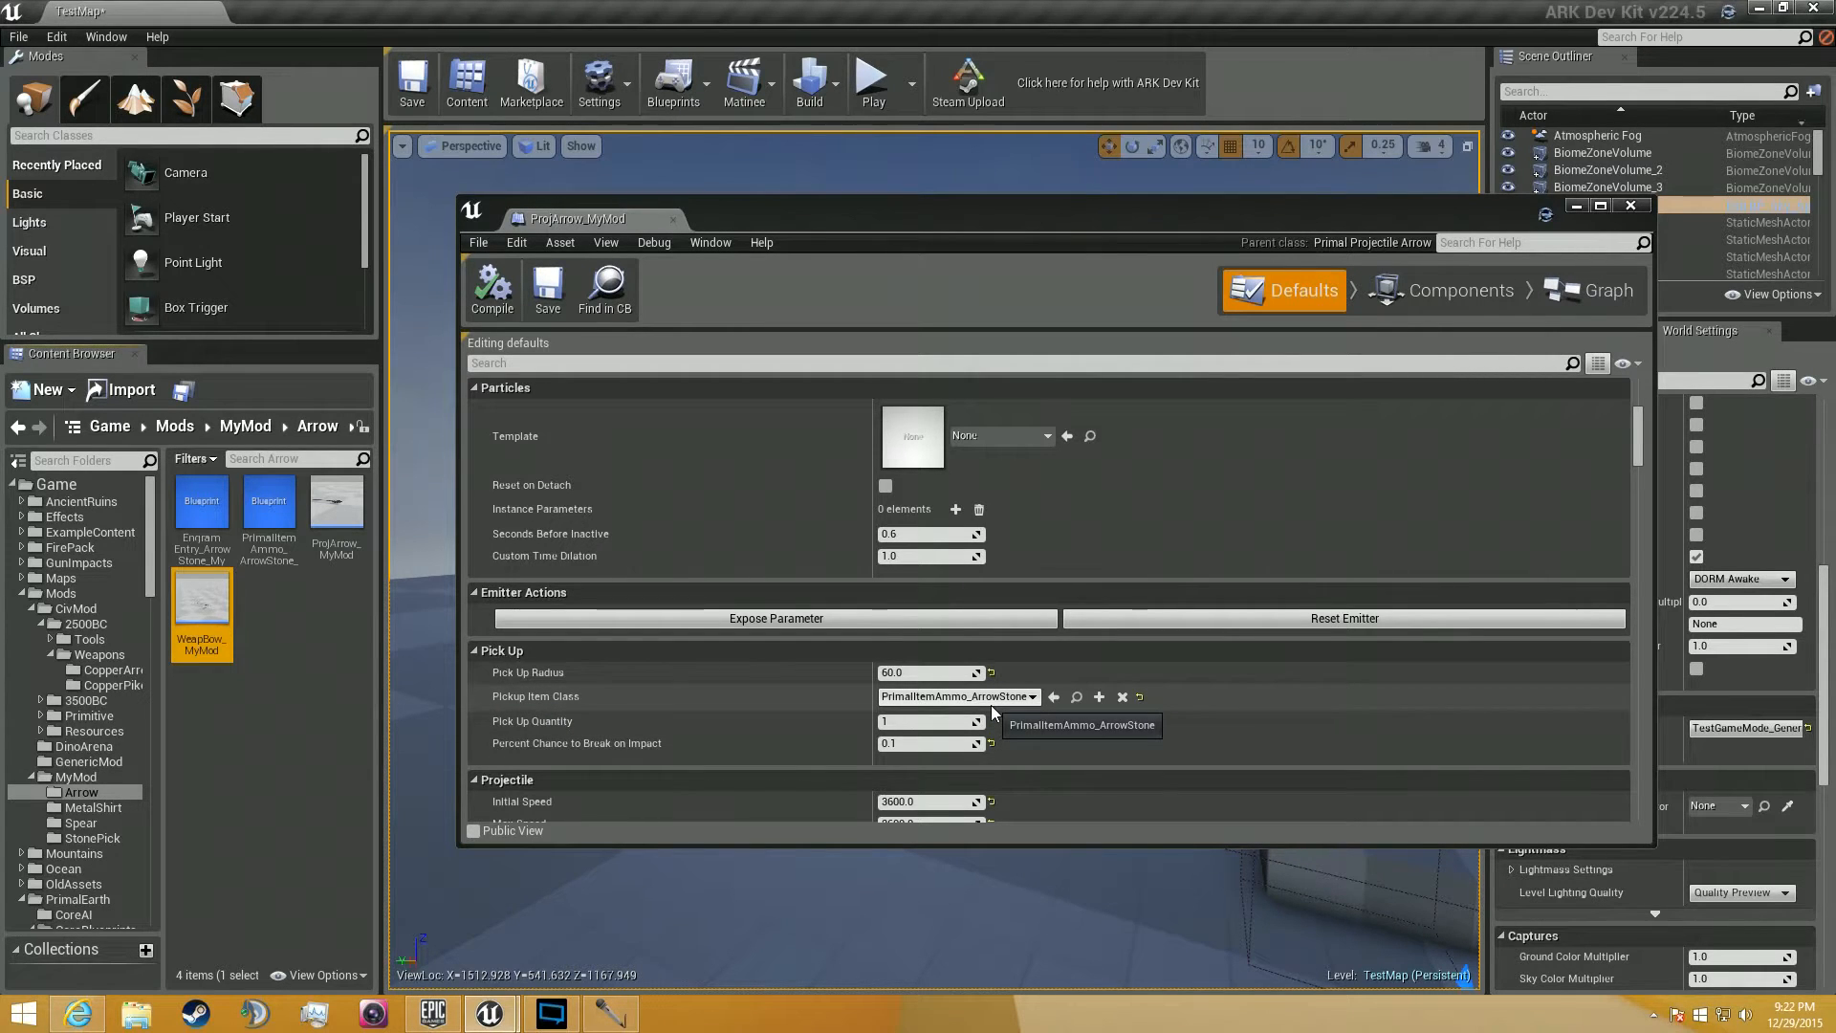
click(273, 549)
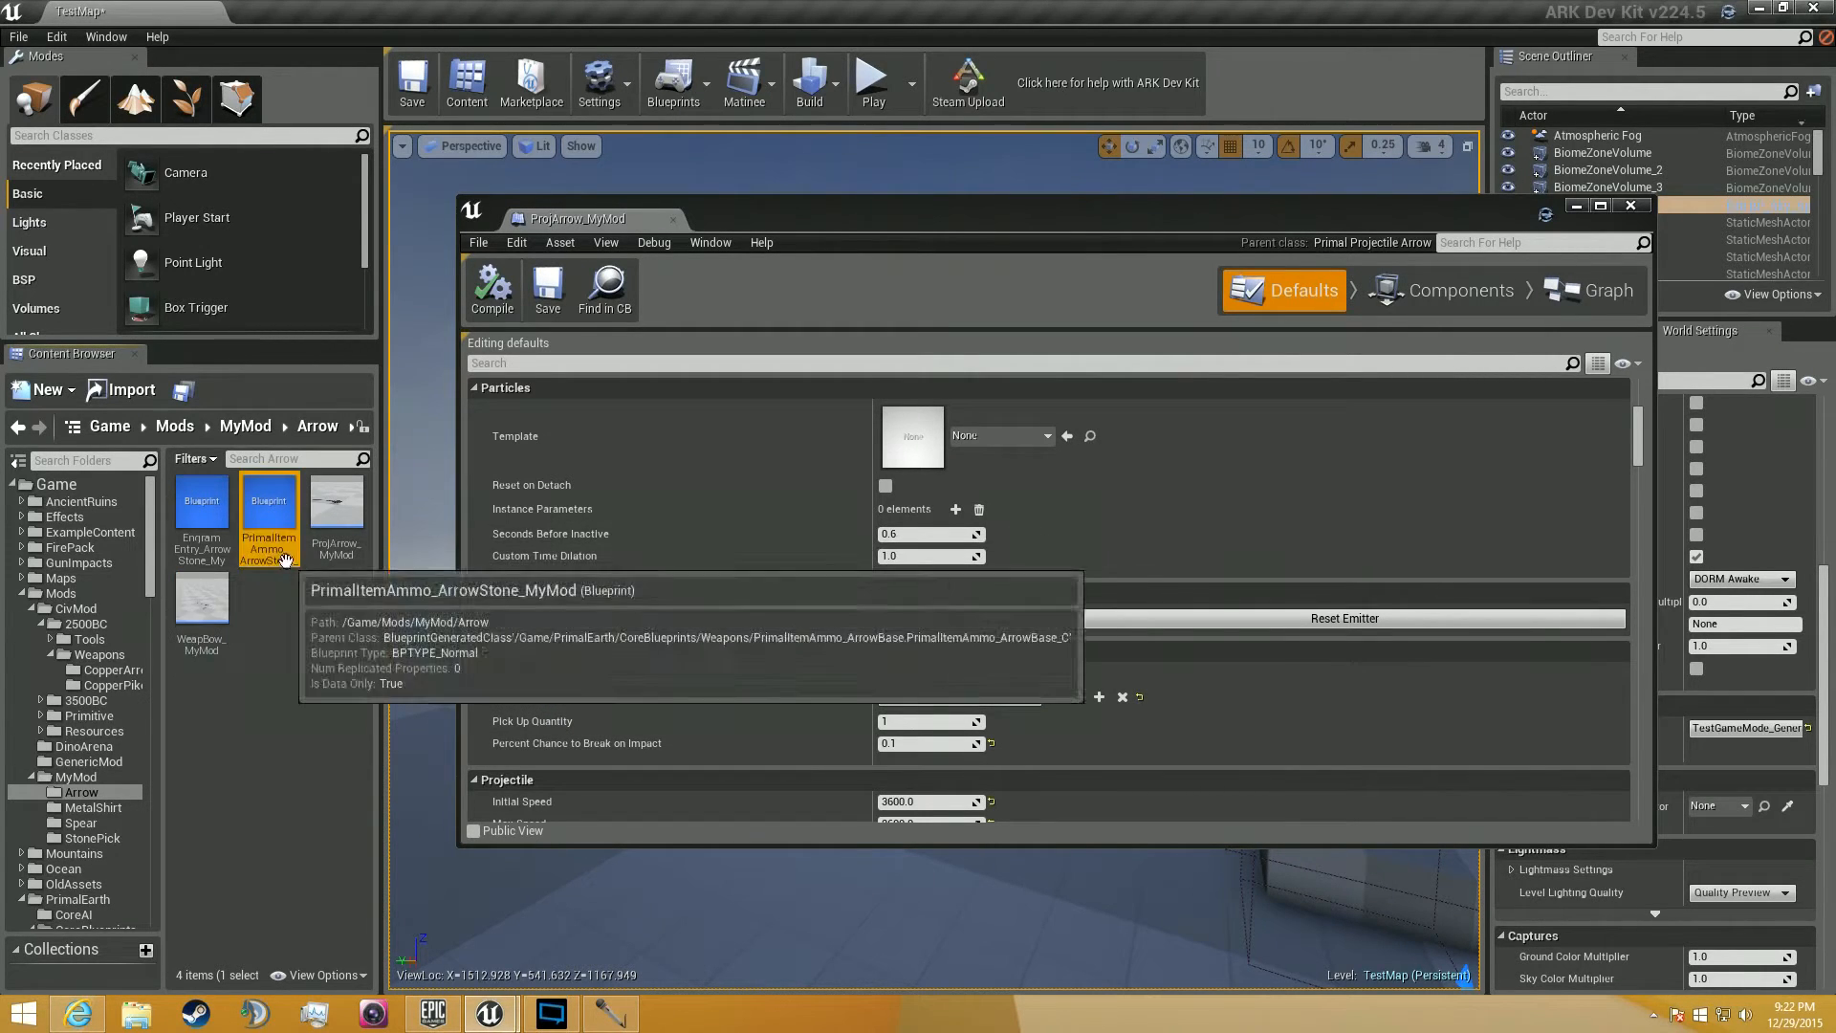
click(274, 552)
mouse_move(256, 550)
mouse_down()
mouse_move(241, 552)
mouse_move(286, 553)
mouse_up()
click(283, 550)
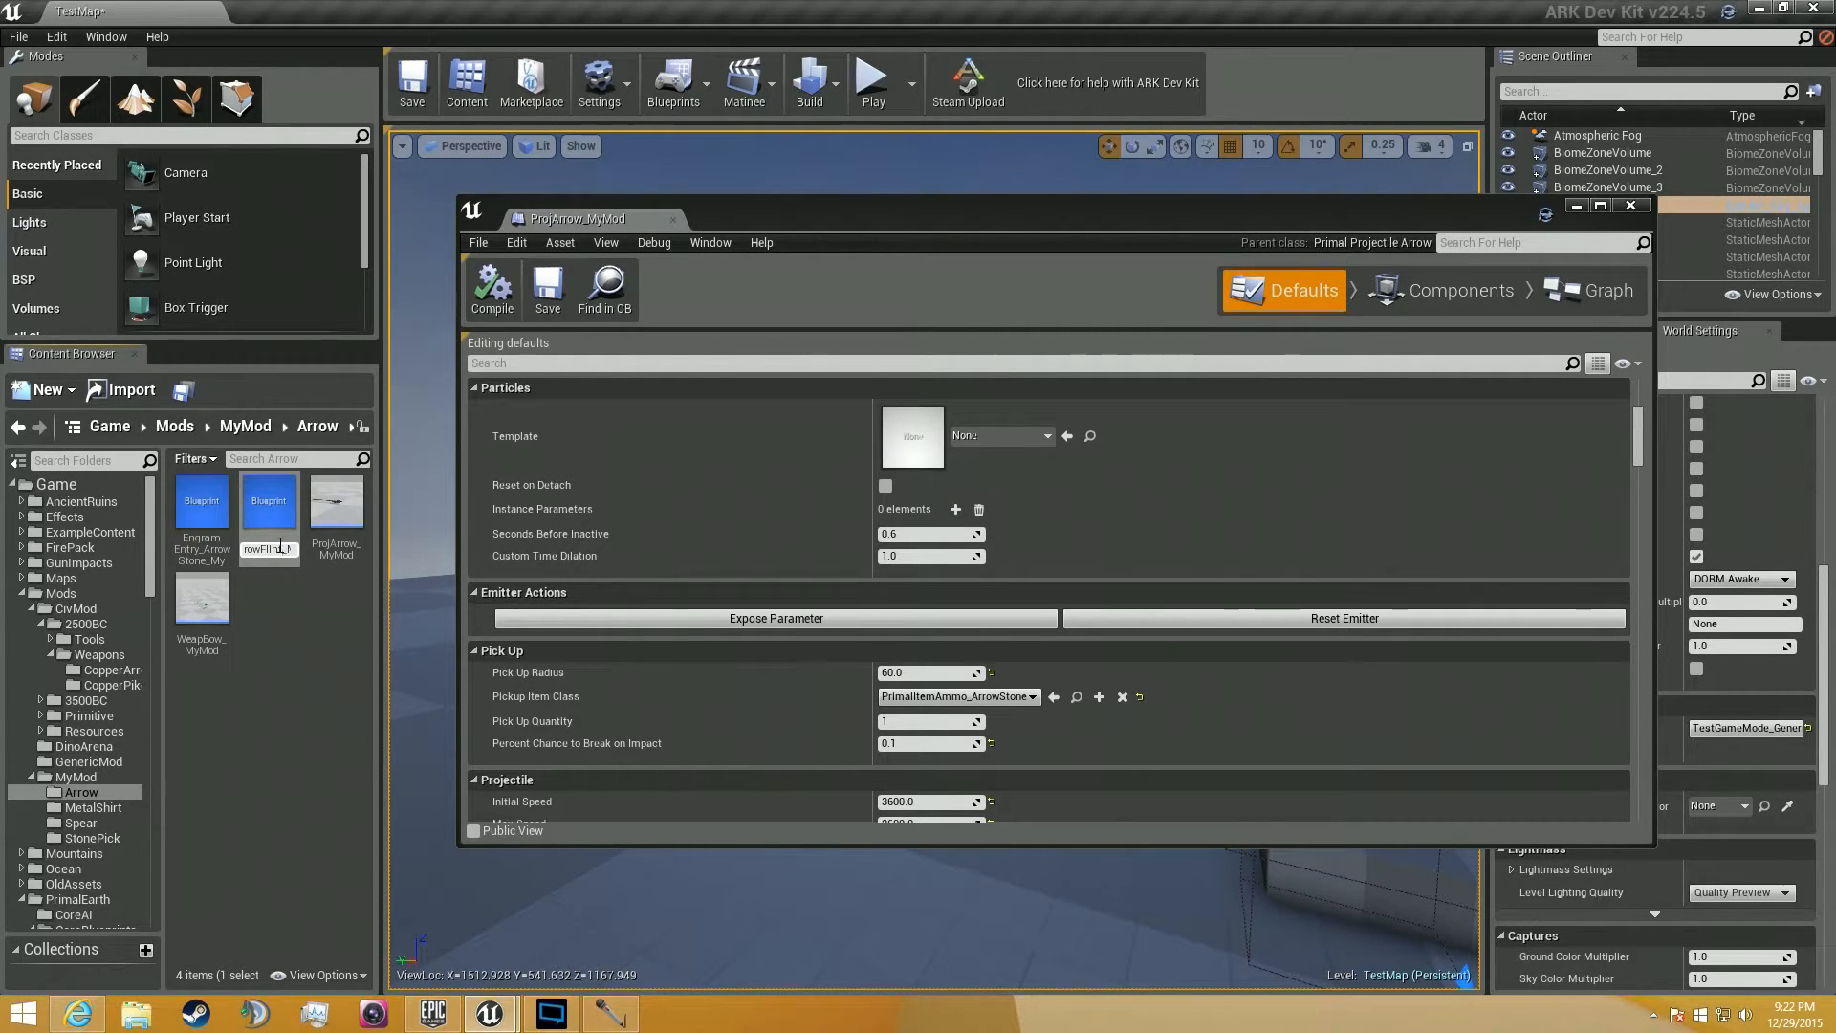
key(Return)
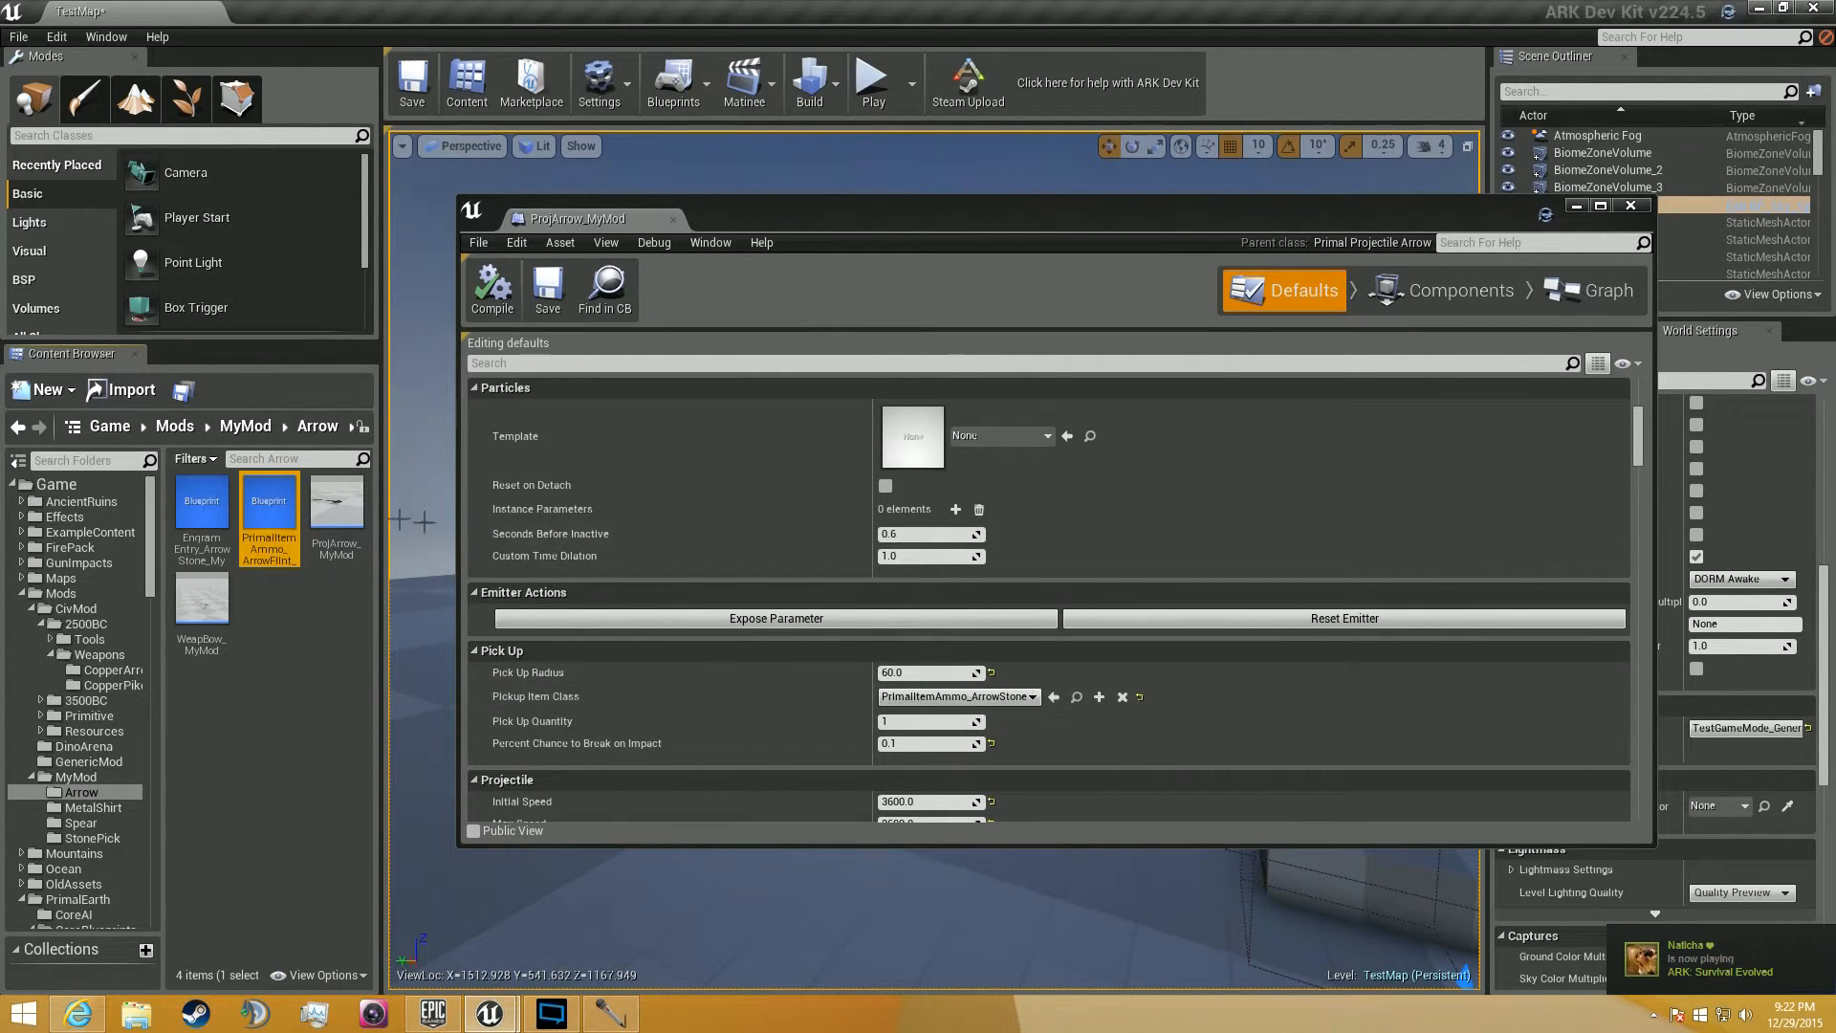
click(1052, 696)
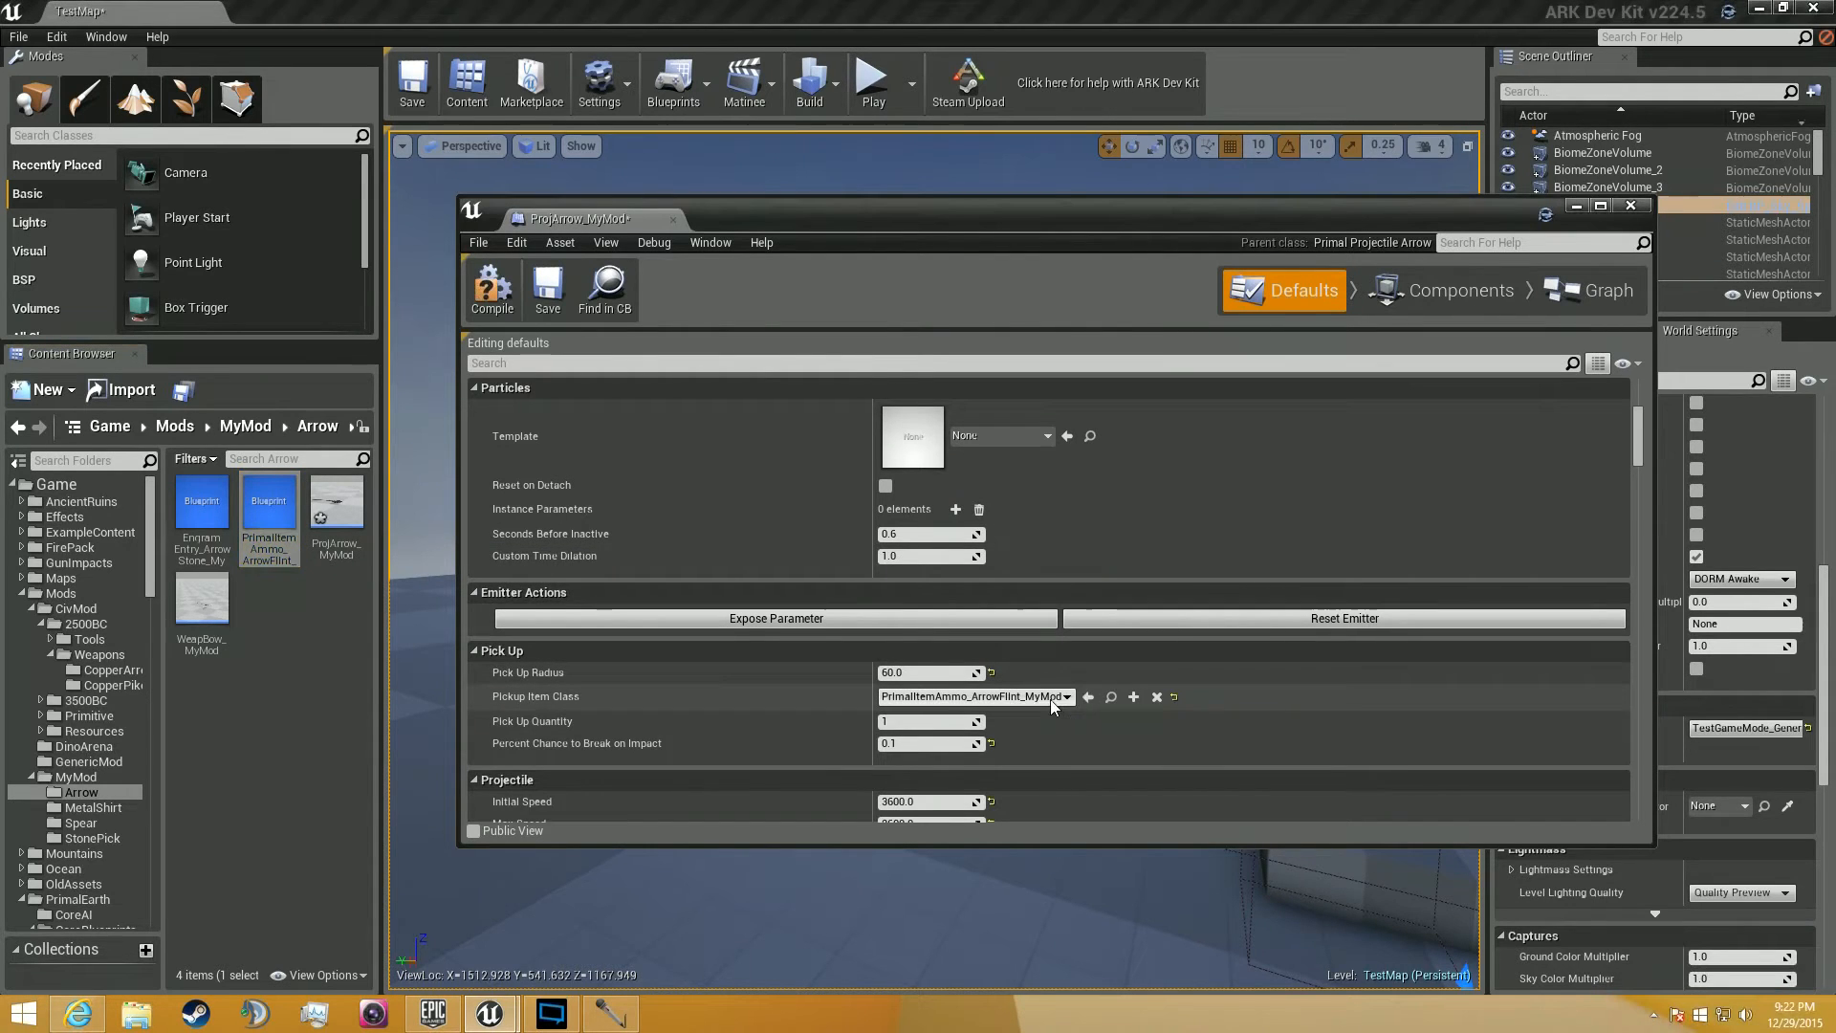
Set the arrow projectile's Projectile Gravity Scale to 0.15.
scroll(1069, 732, down, 3)
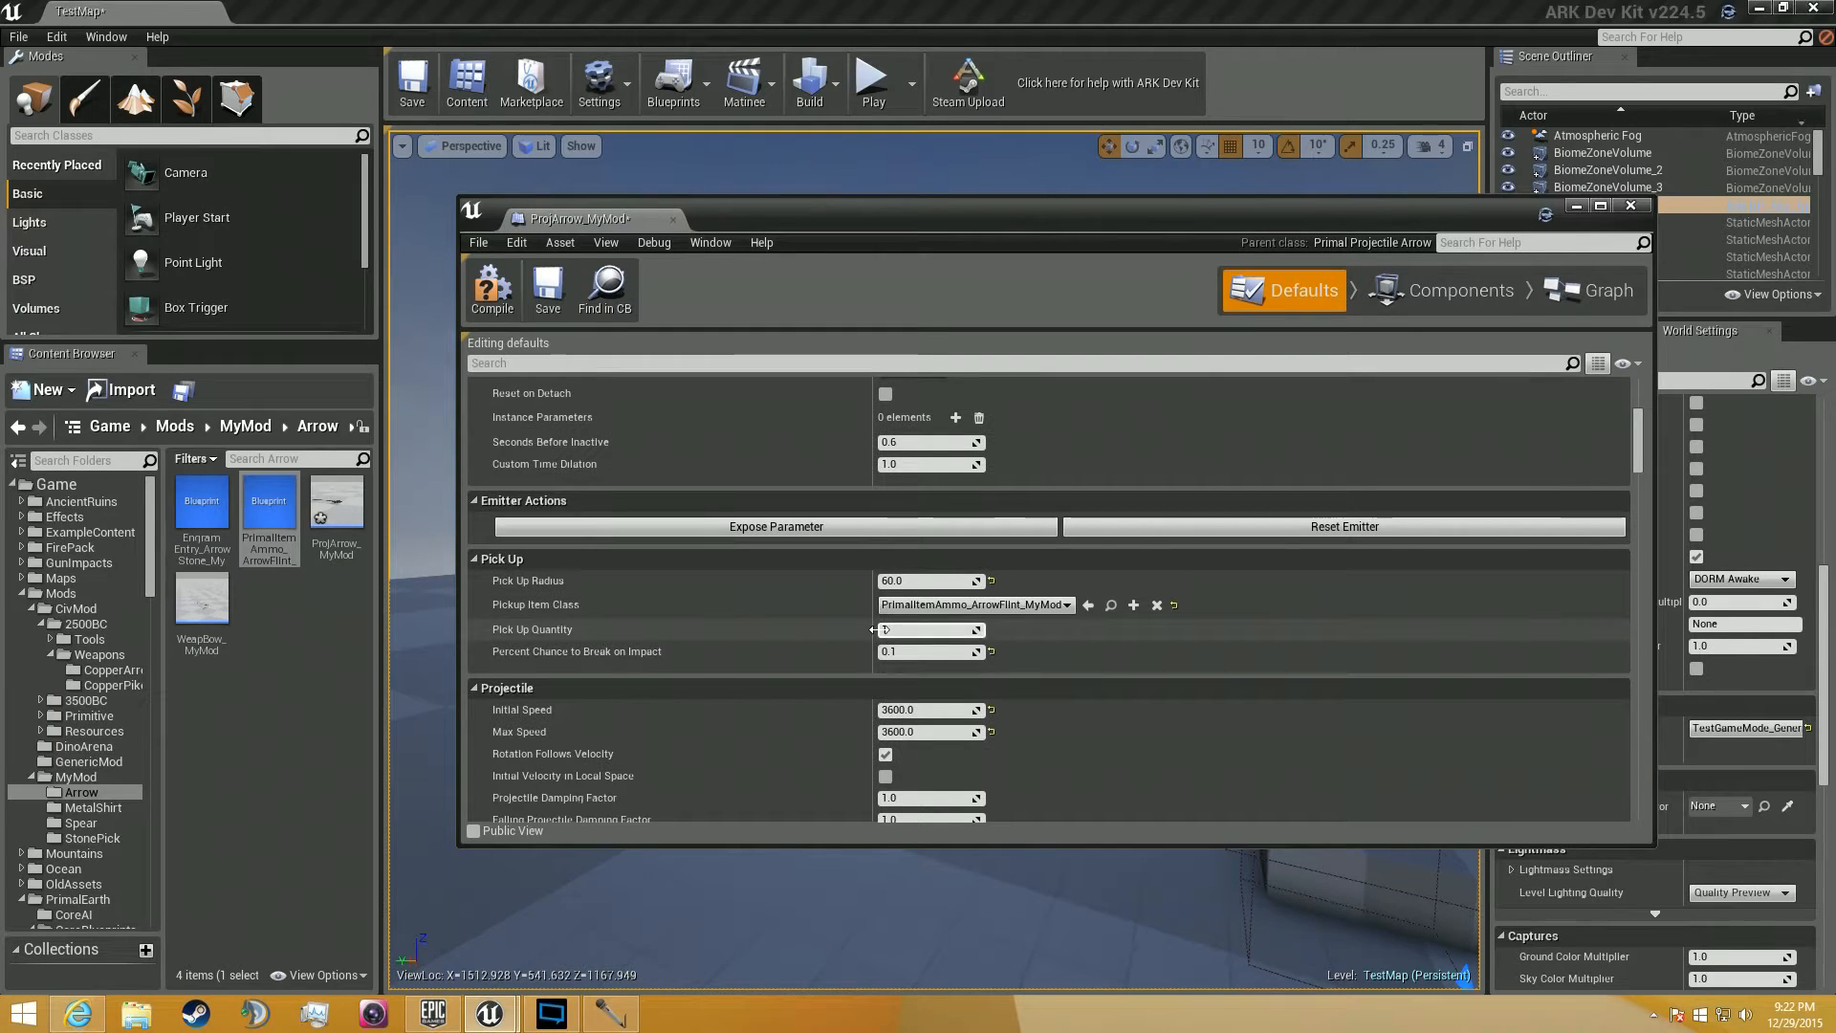
scroll(1029, 652, down, 5)
scroll(1030, 652, down, 3)
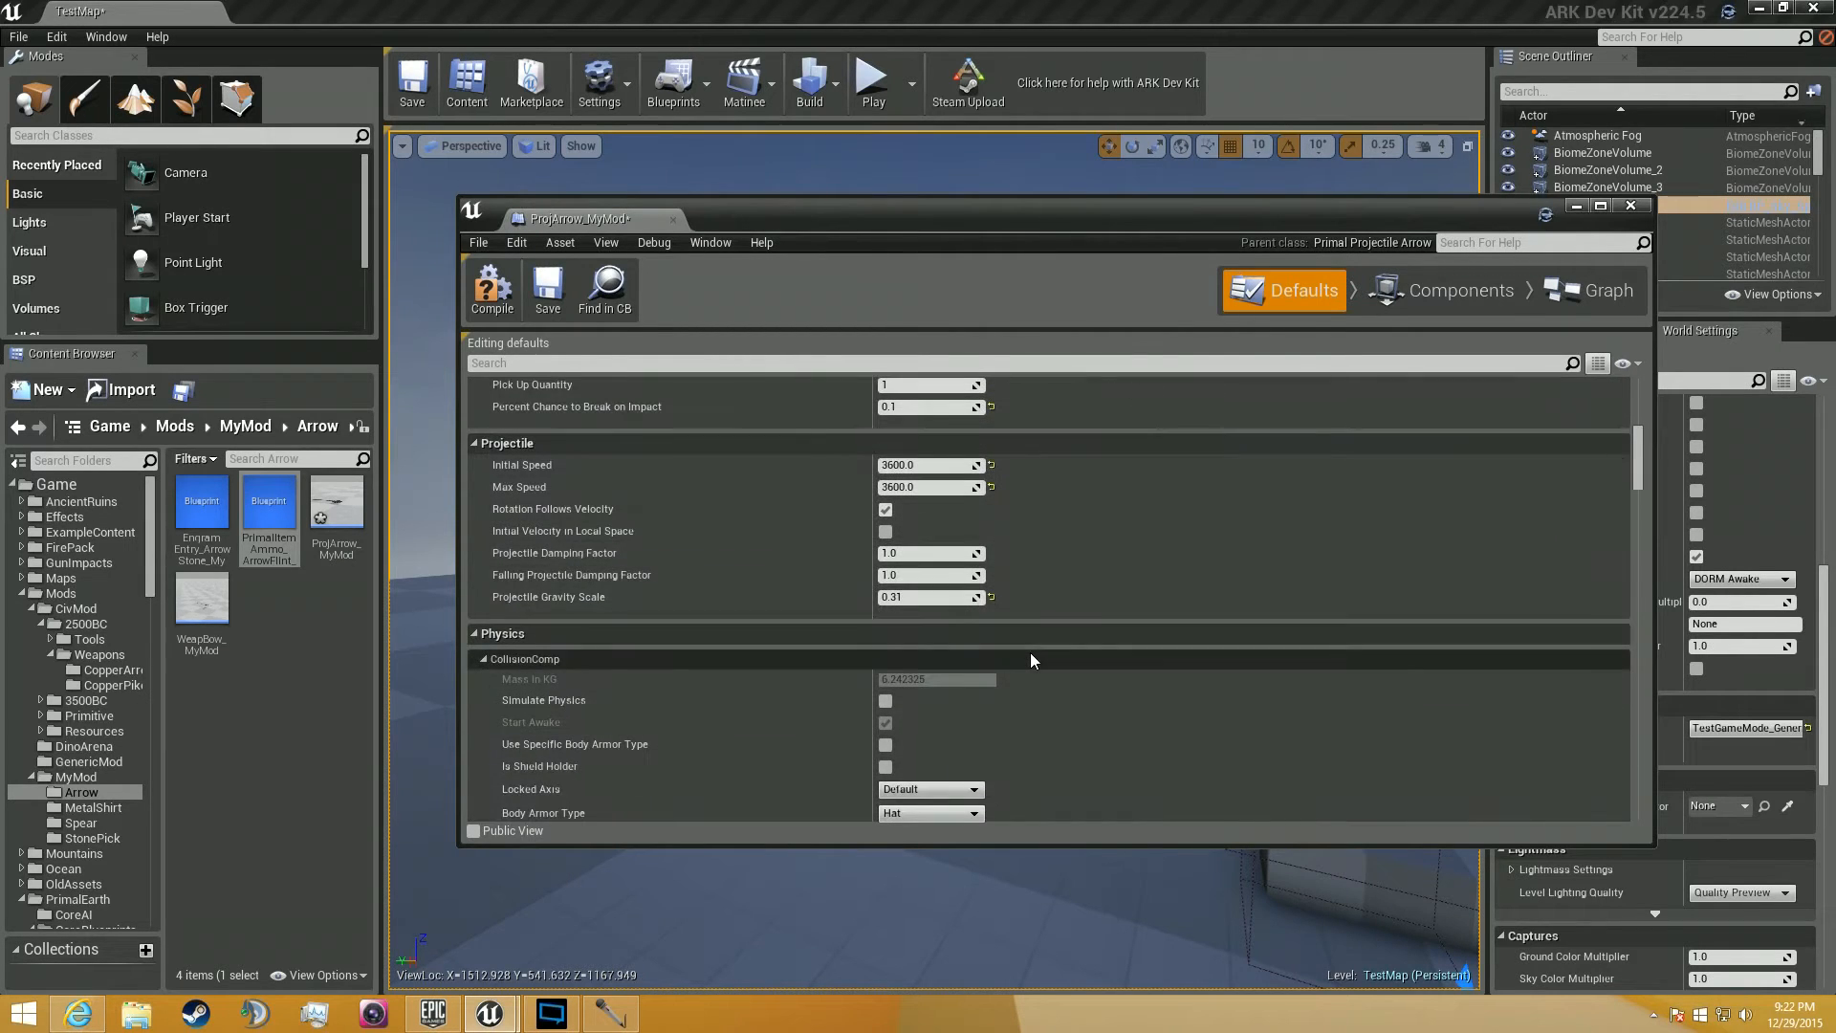
click(925, 599)
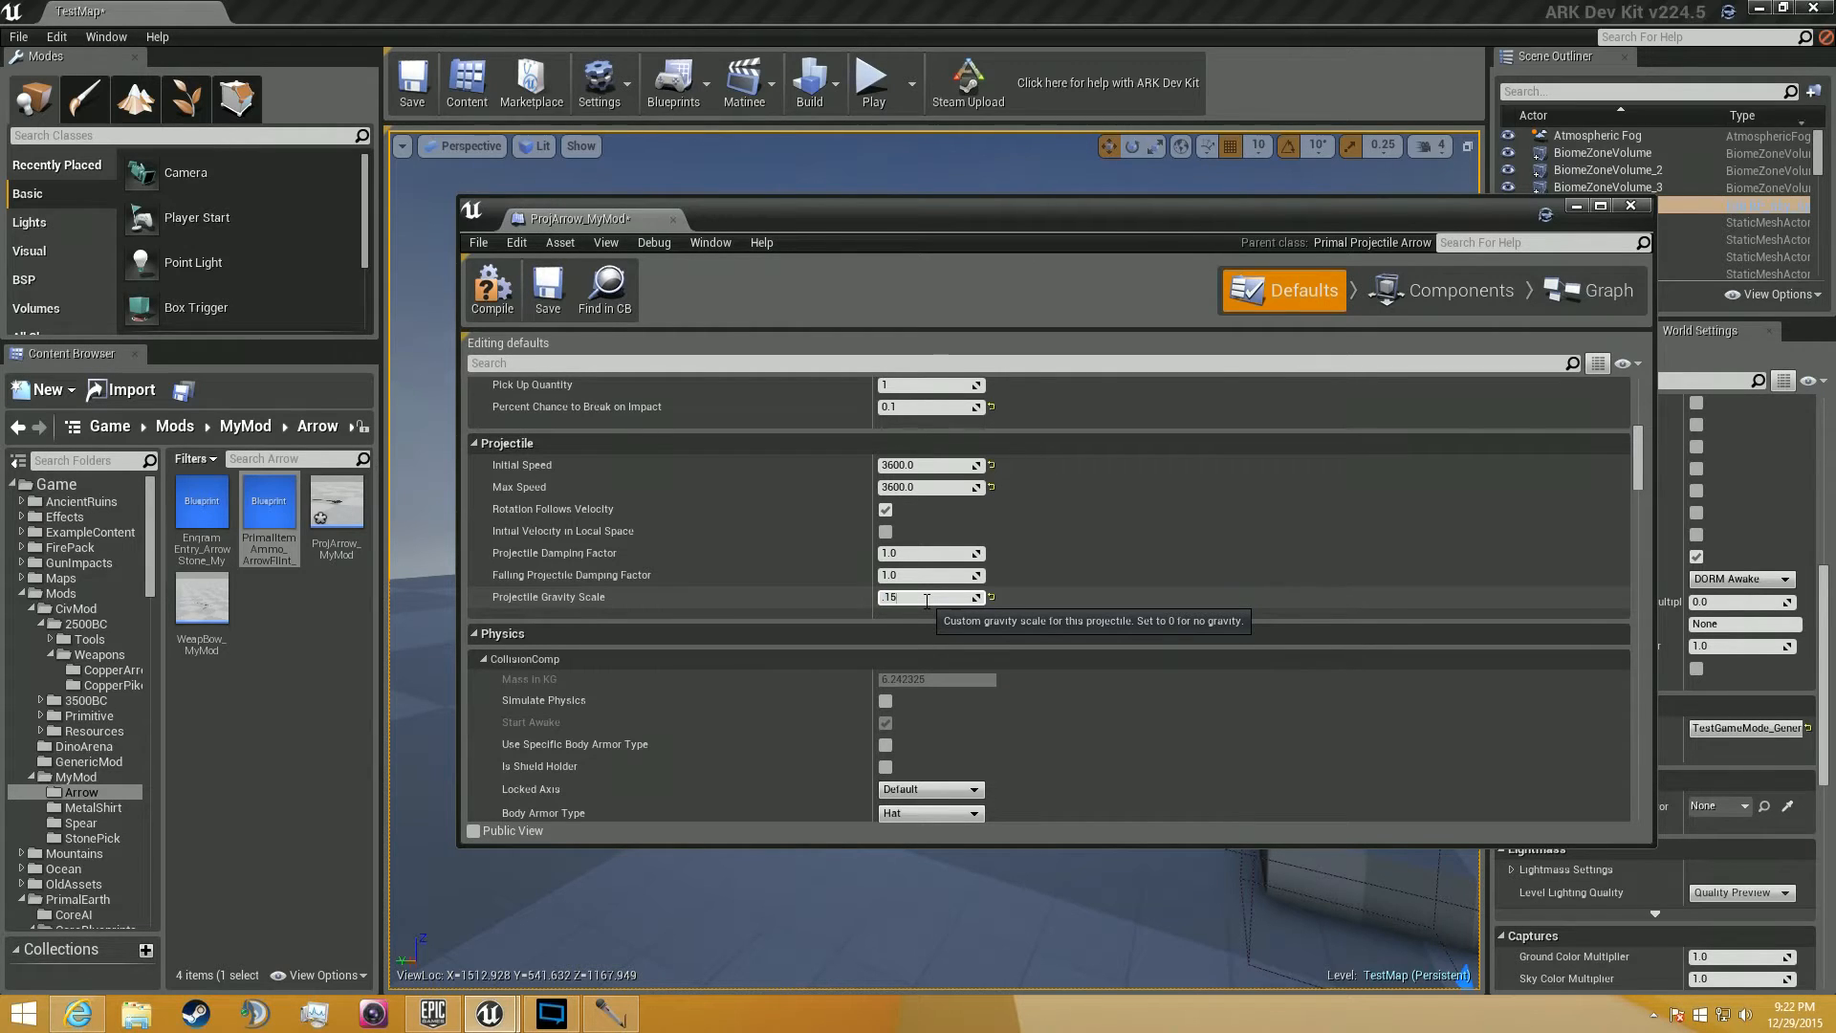
click(1070, 583)
Examine the projectile's remaining default properties, including the damage and impulse settings in Weapon Config.
scroll(1070, 582, down, 2)
scroll(1069, 585, down, 6)
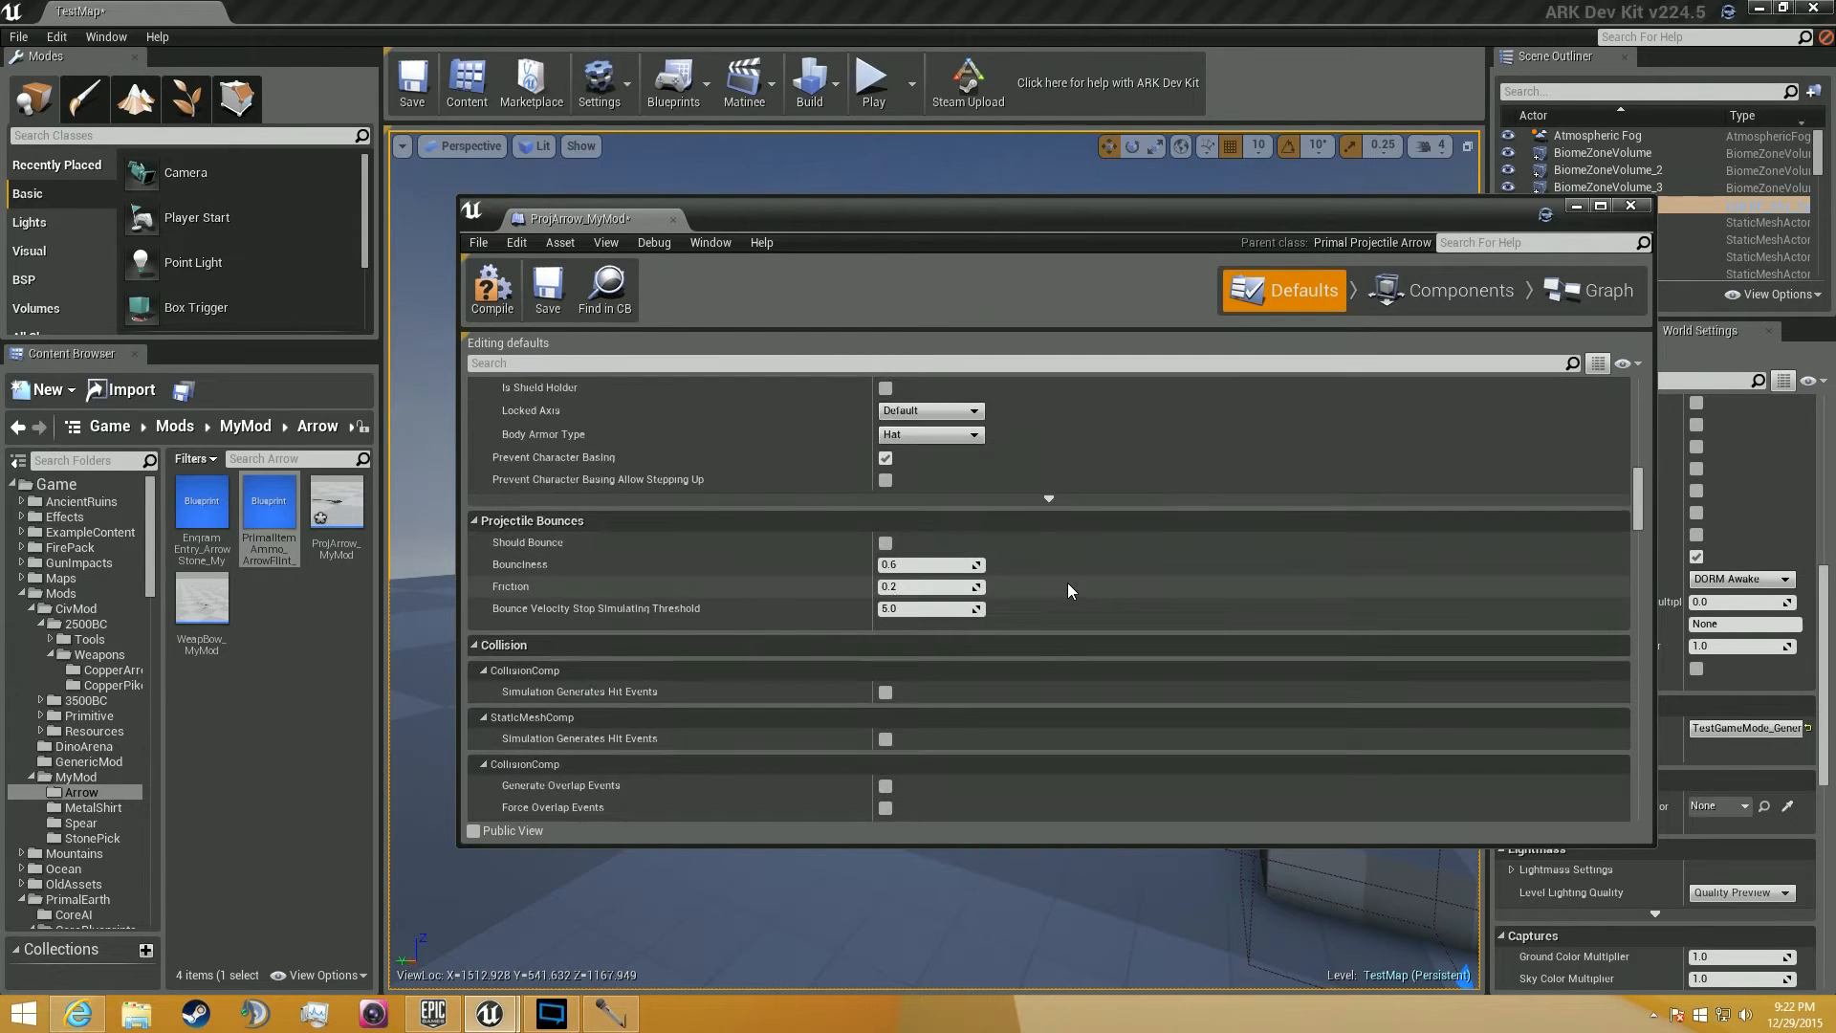
scroll(1069, 586, down, 10)
scroll(1068, 583, down, 3)
scroll(598, 569, down, 3)
scroll(593, 566, down, 10)
scroll(593, 565, down, 10)
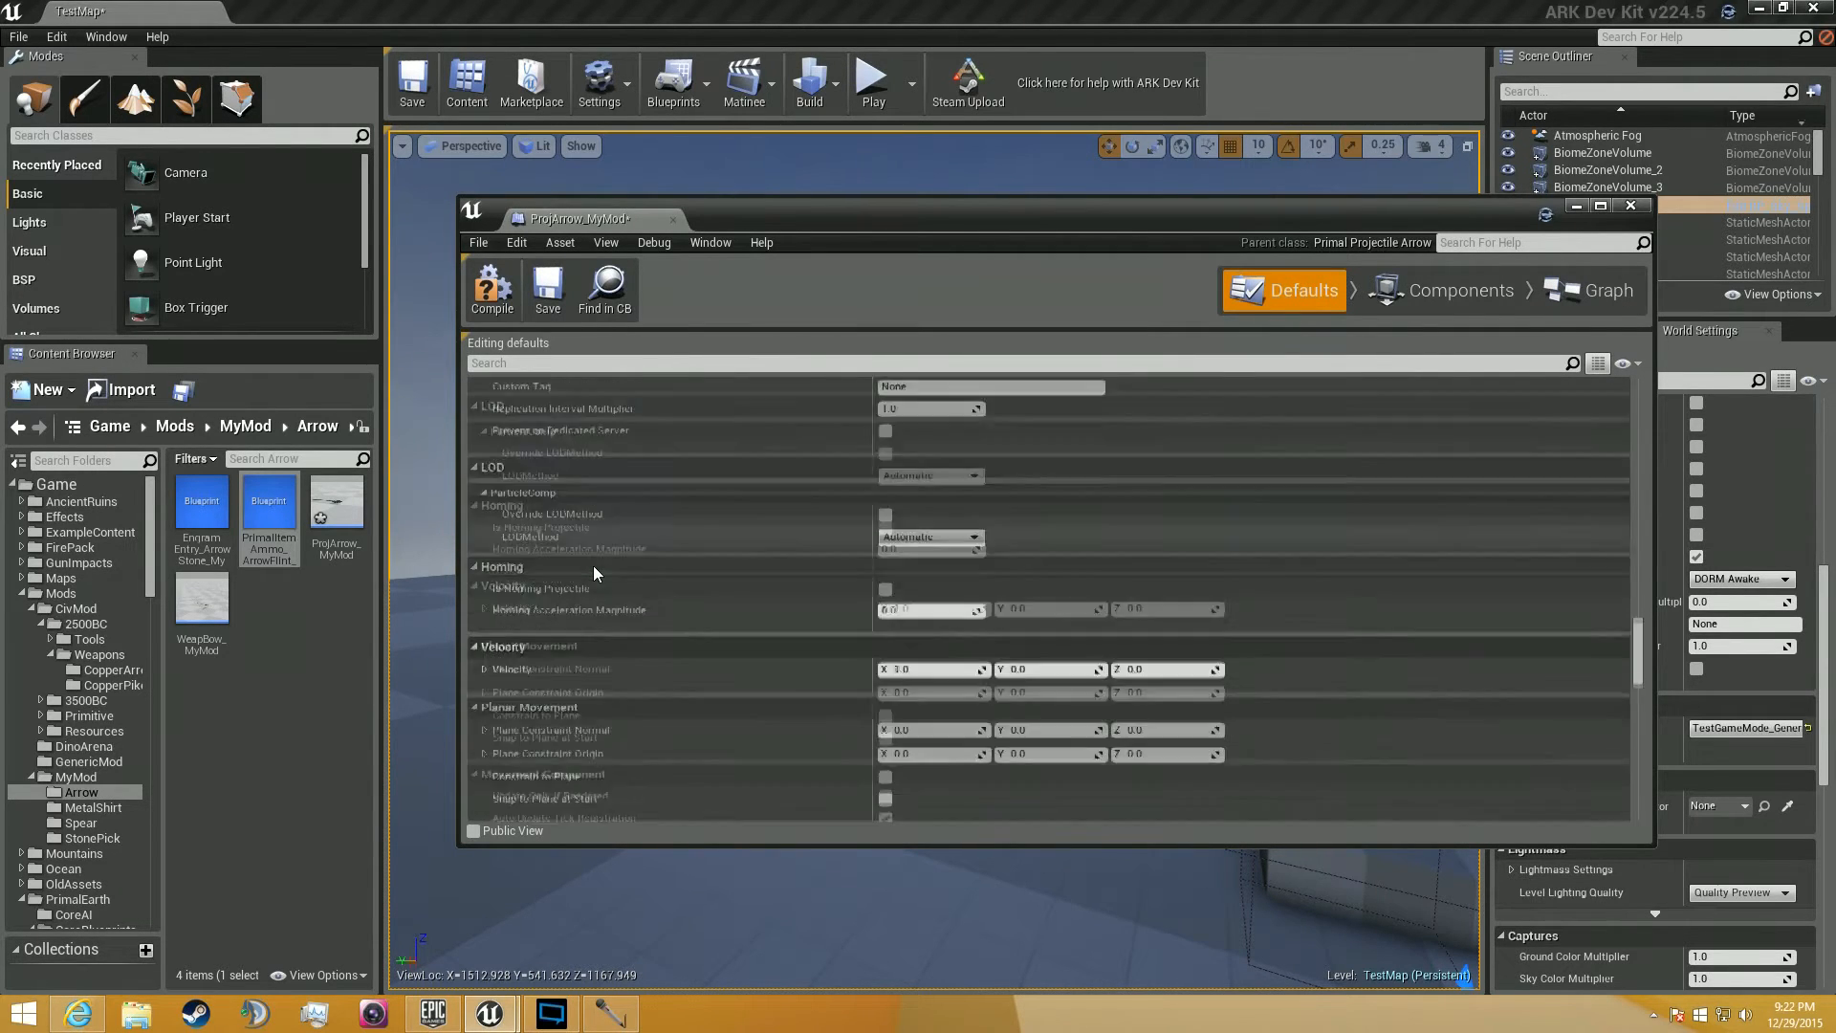
scroll(593, 565, down, 10)
scroll(592, 572, down, 10)
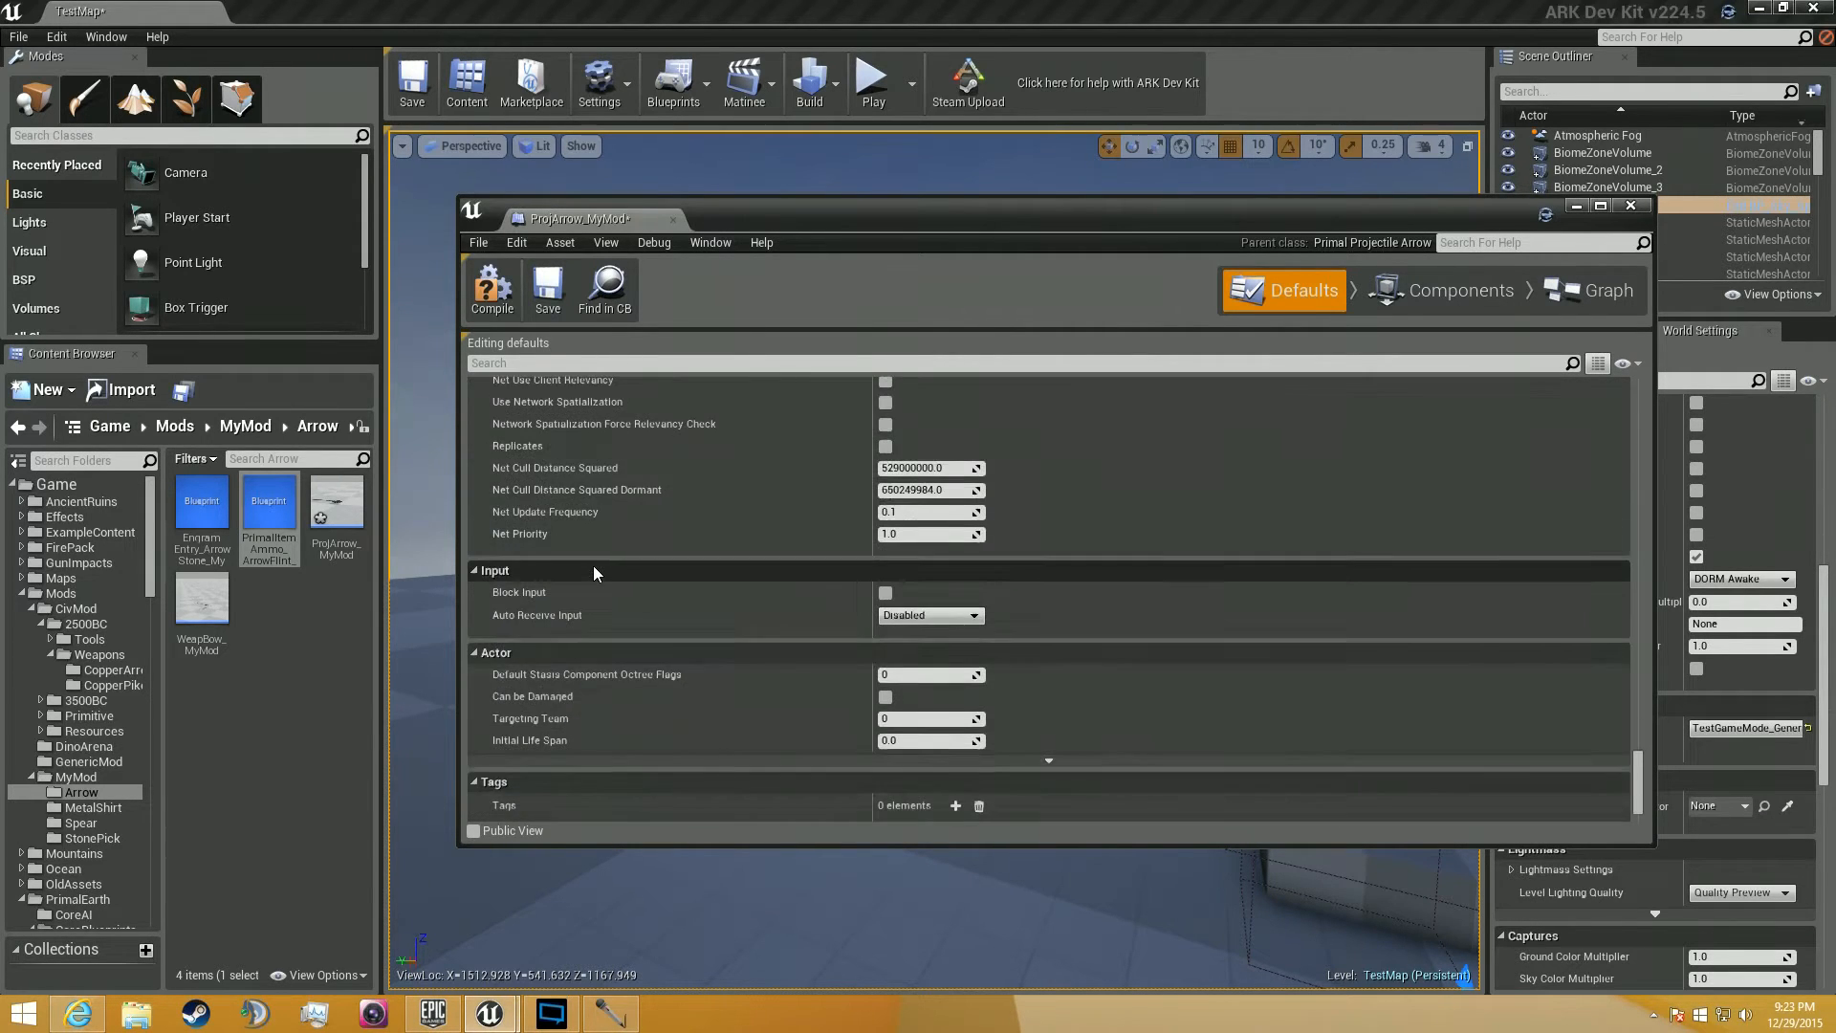
scroll(593, 571, up, 8)
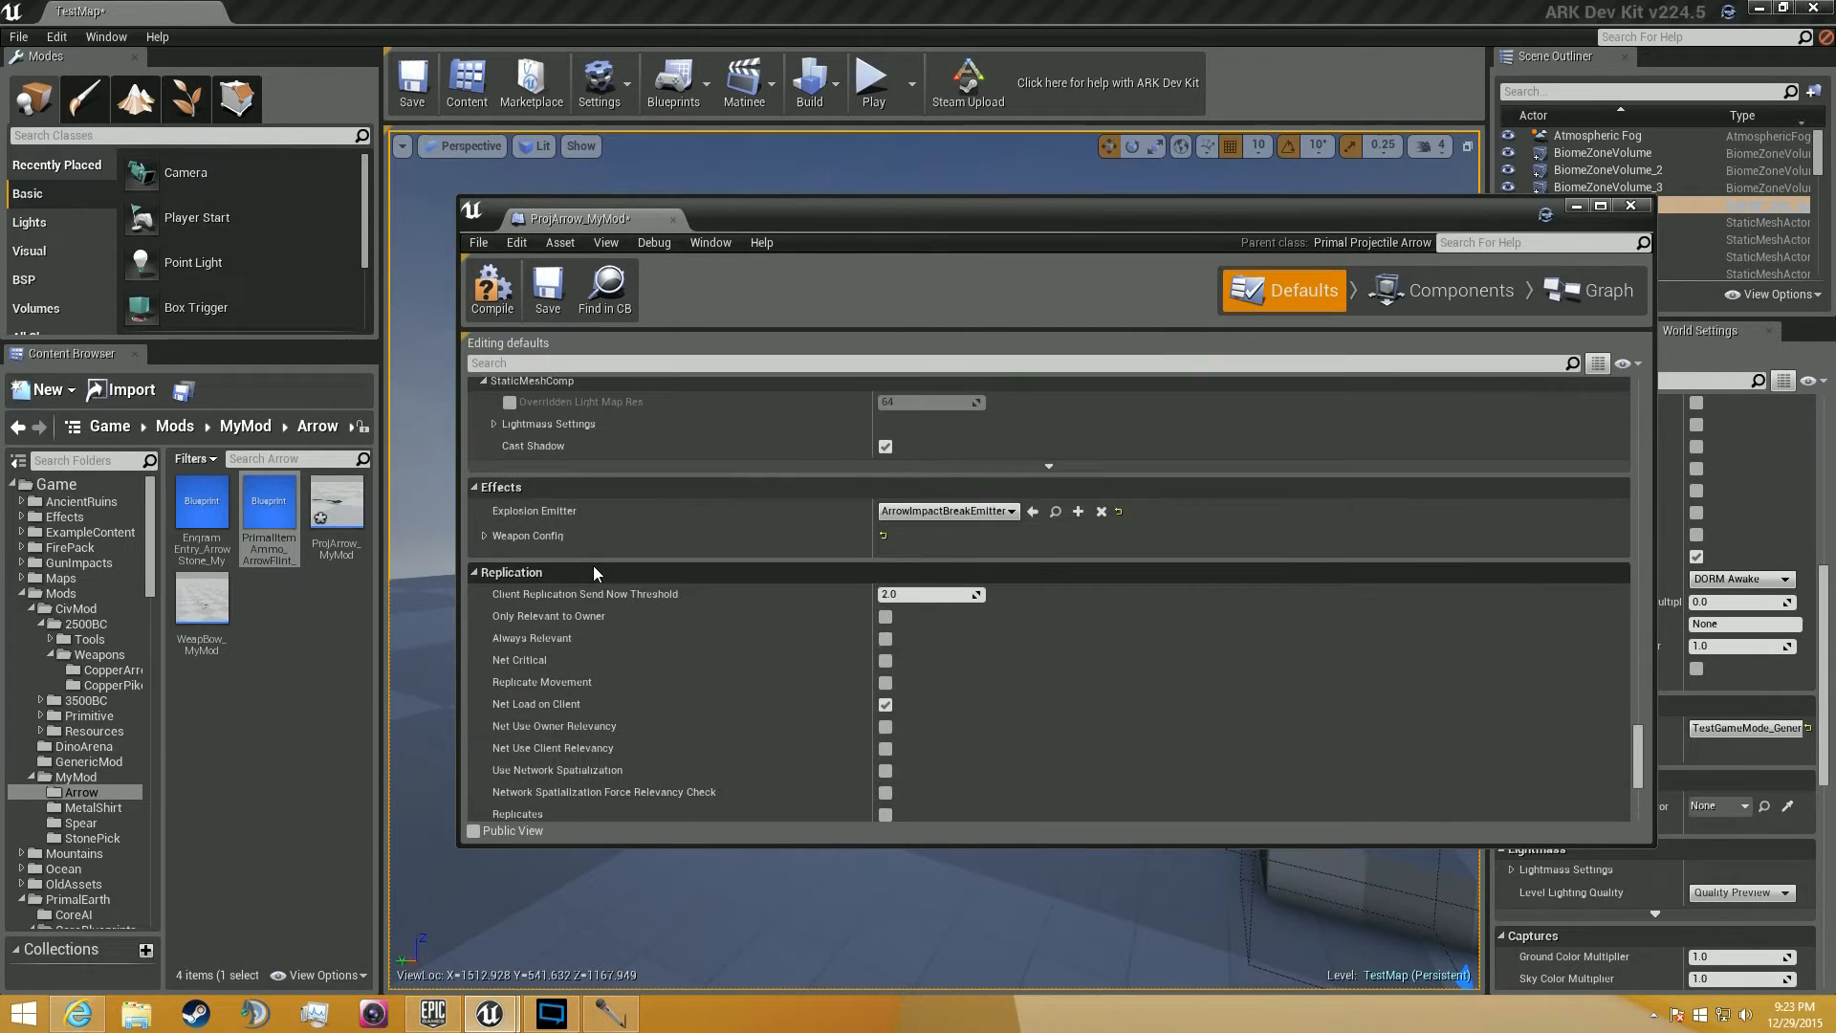
scroll(592, 571, up, 3)
scroll(577, 621, down, 1)
click(485, 720)
scroll(483, 721, down, 3)
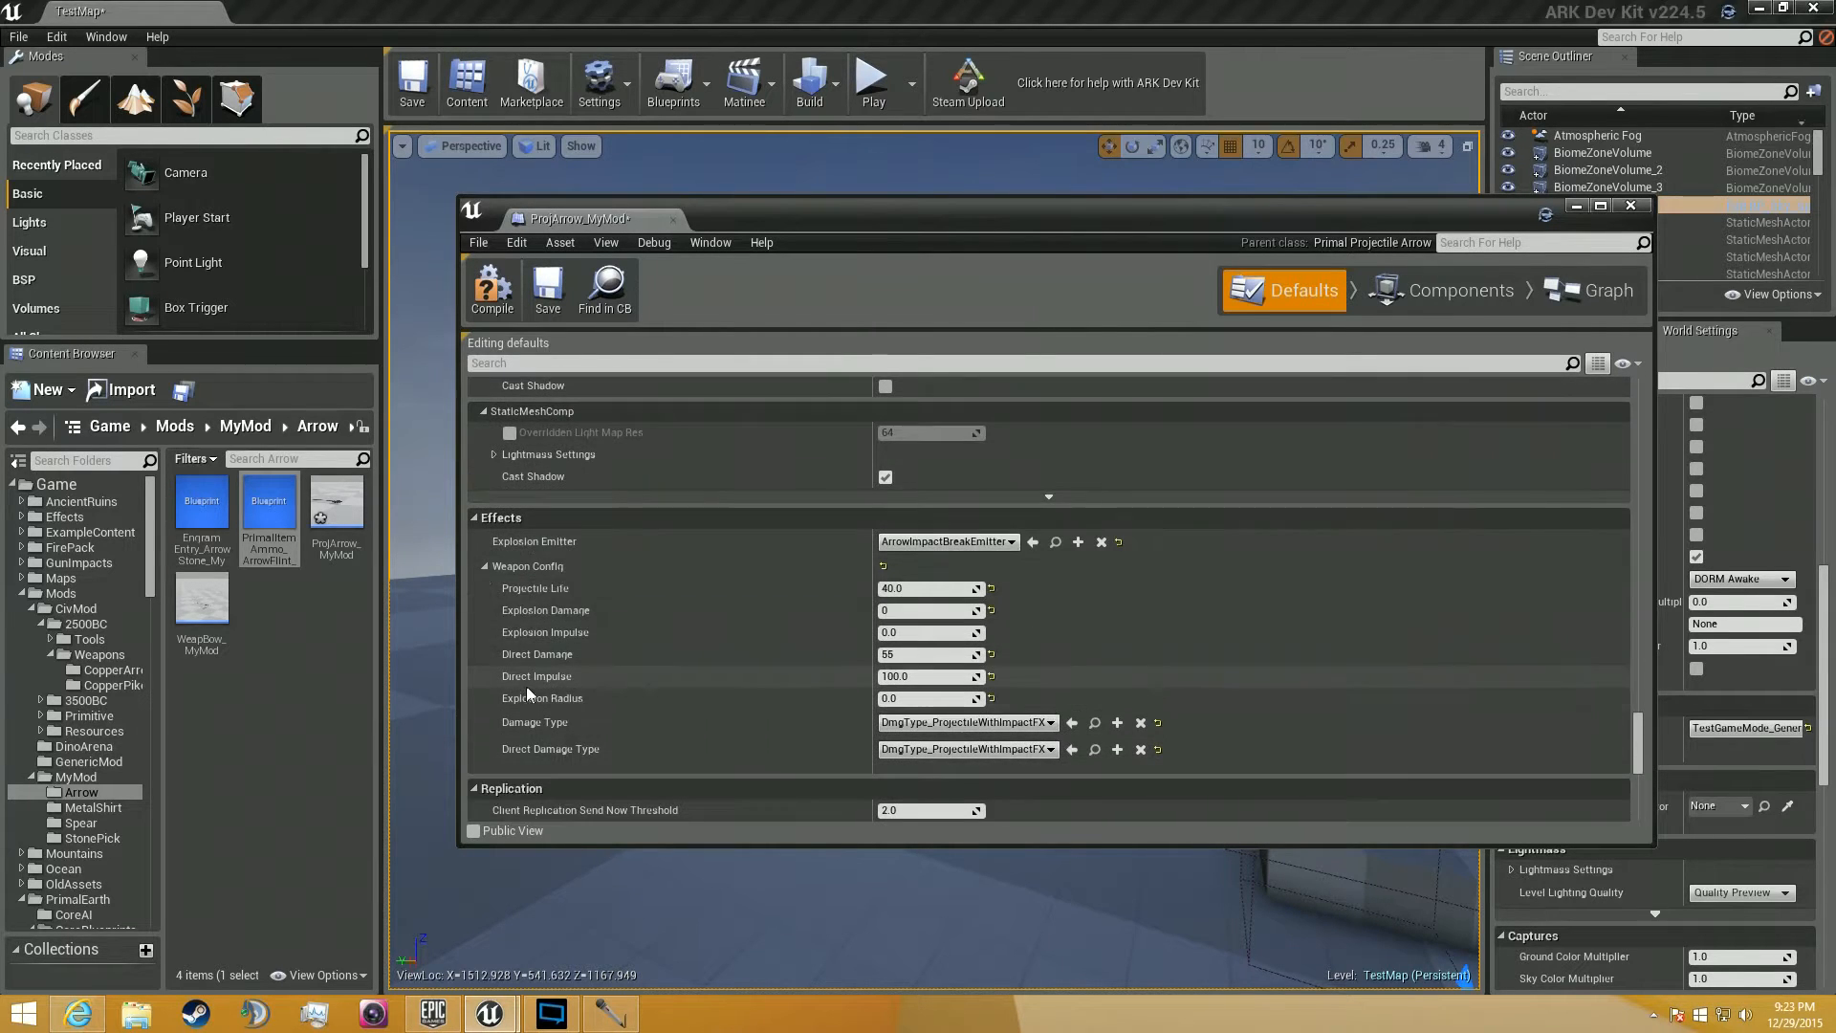
click(484, 566)
scroll(588, 614, down, 8)
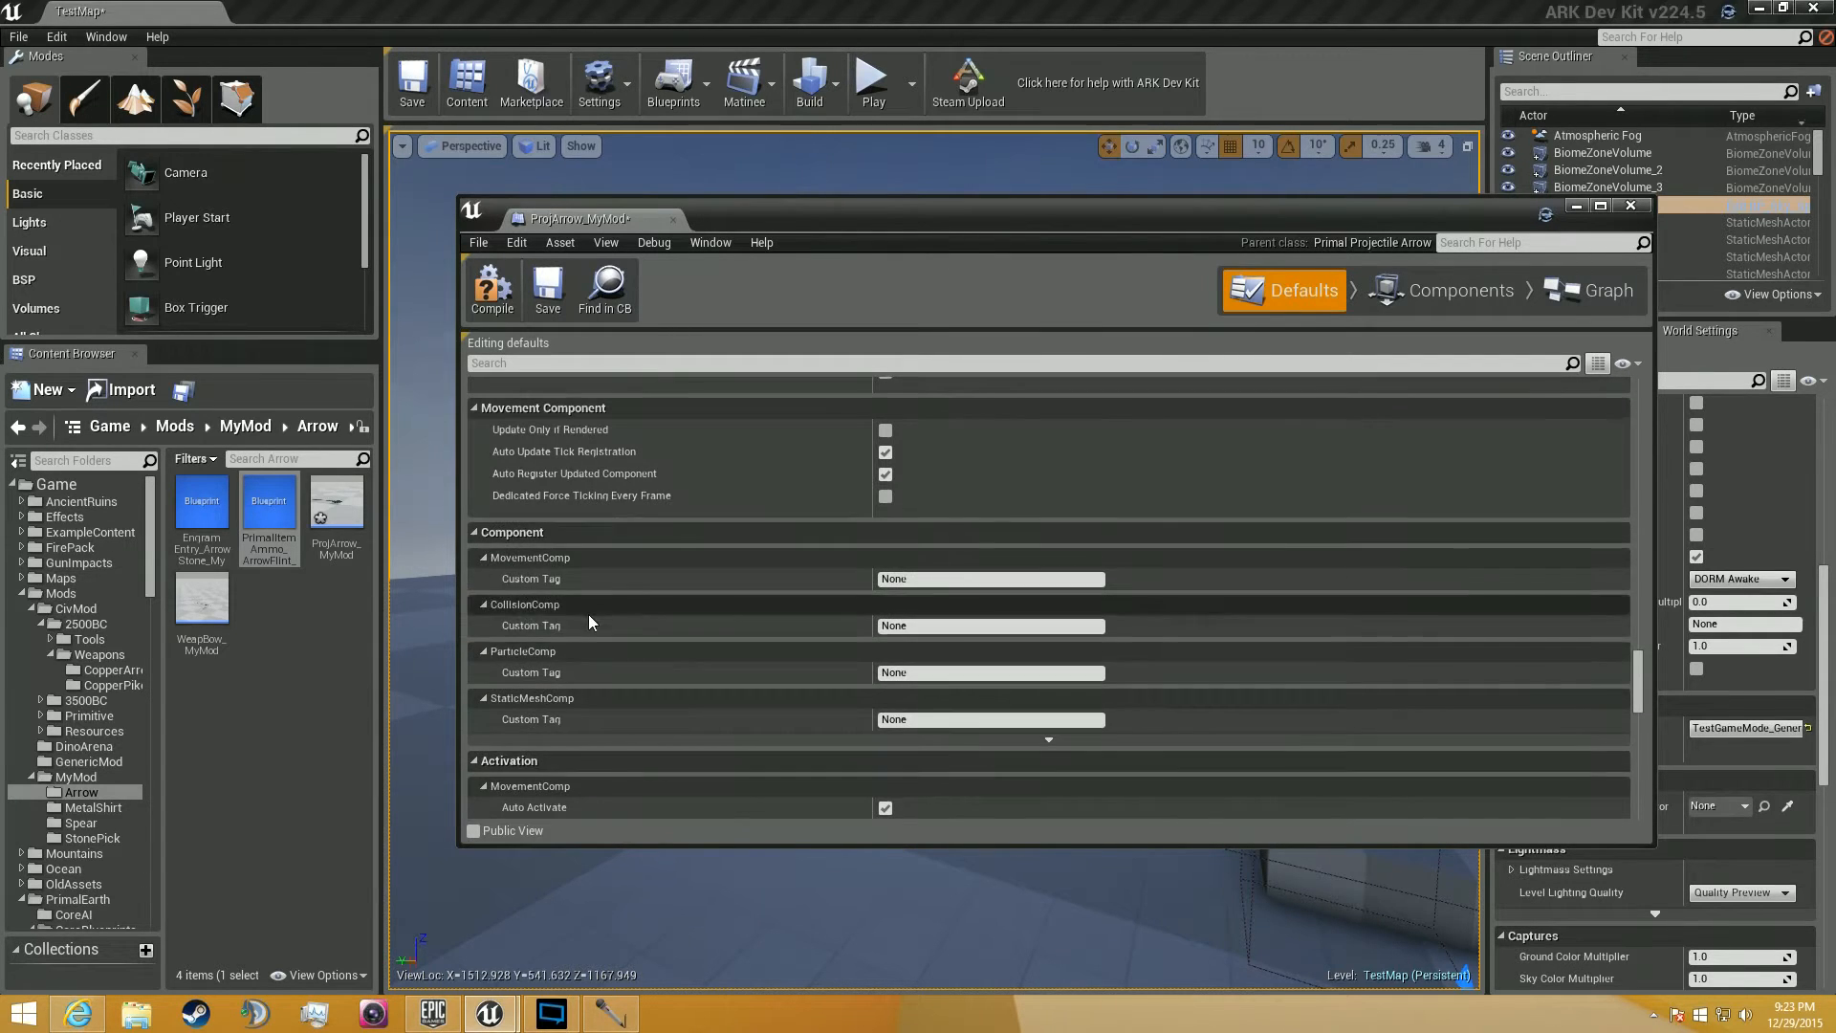
Compile and save the projectile blueprint, and rename it as ProjFlintArrow_MyMod.
click(493, 287)
click(548, 287)
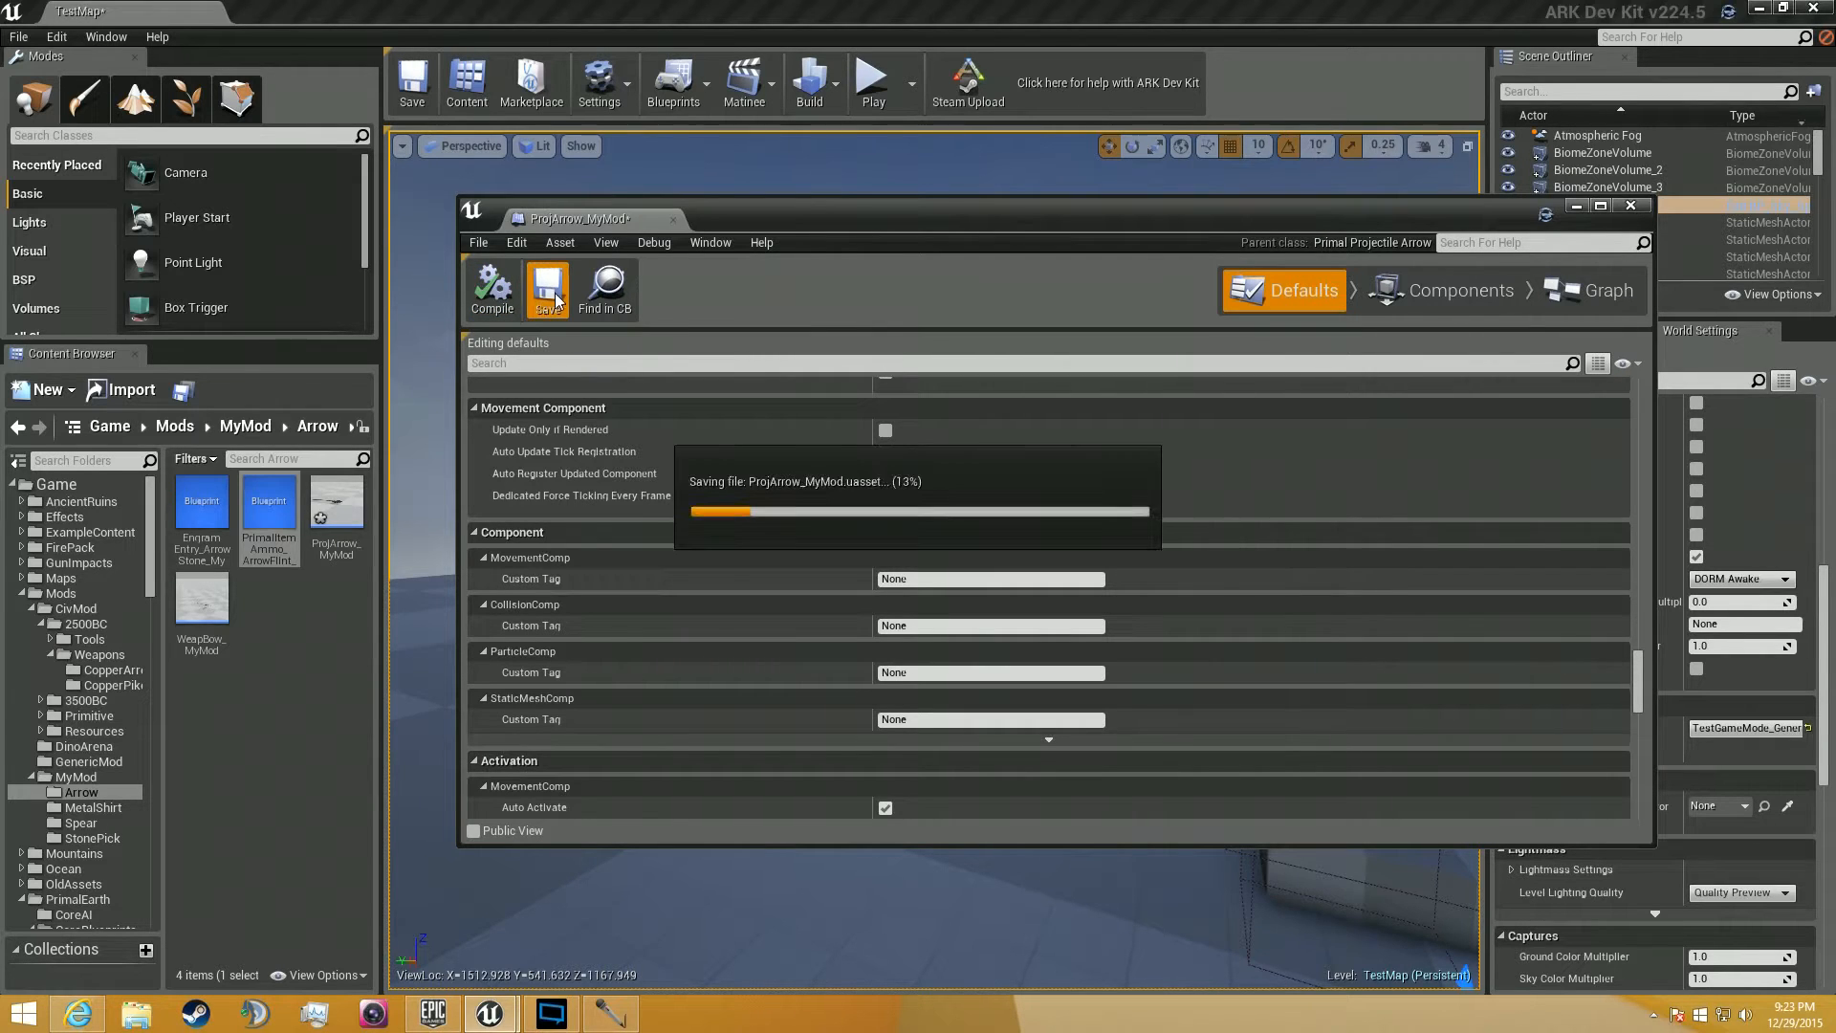
click(340, 547)
click(335, 548)
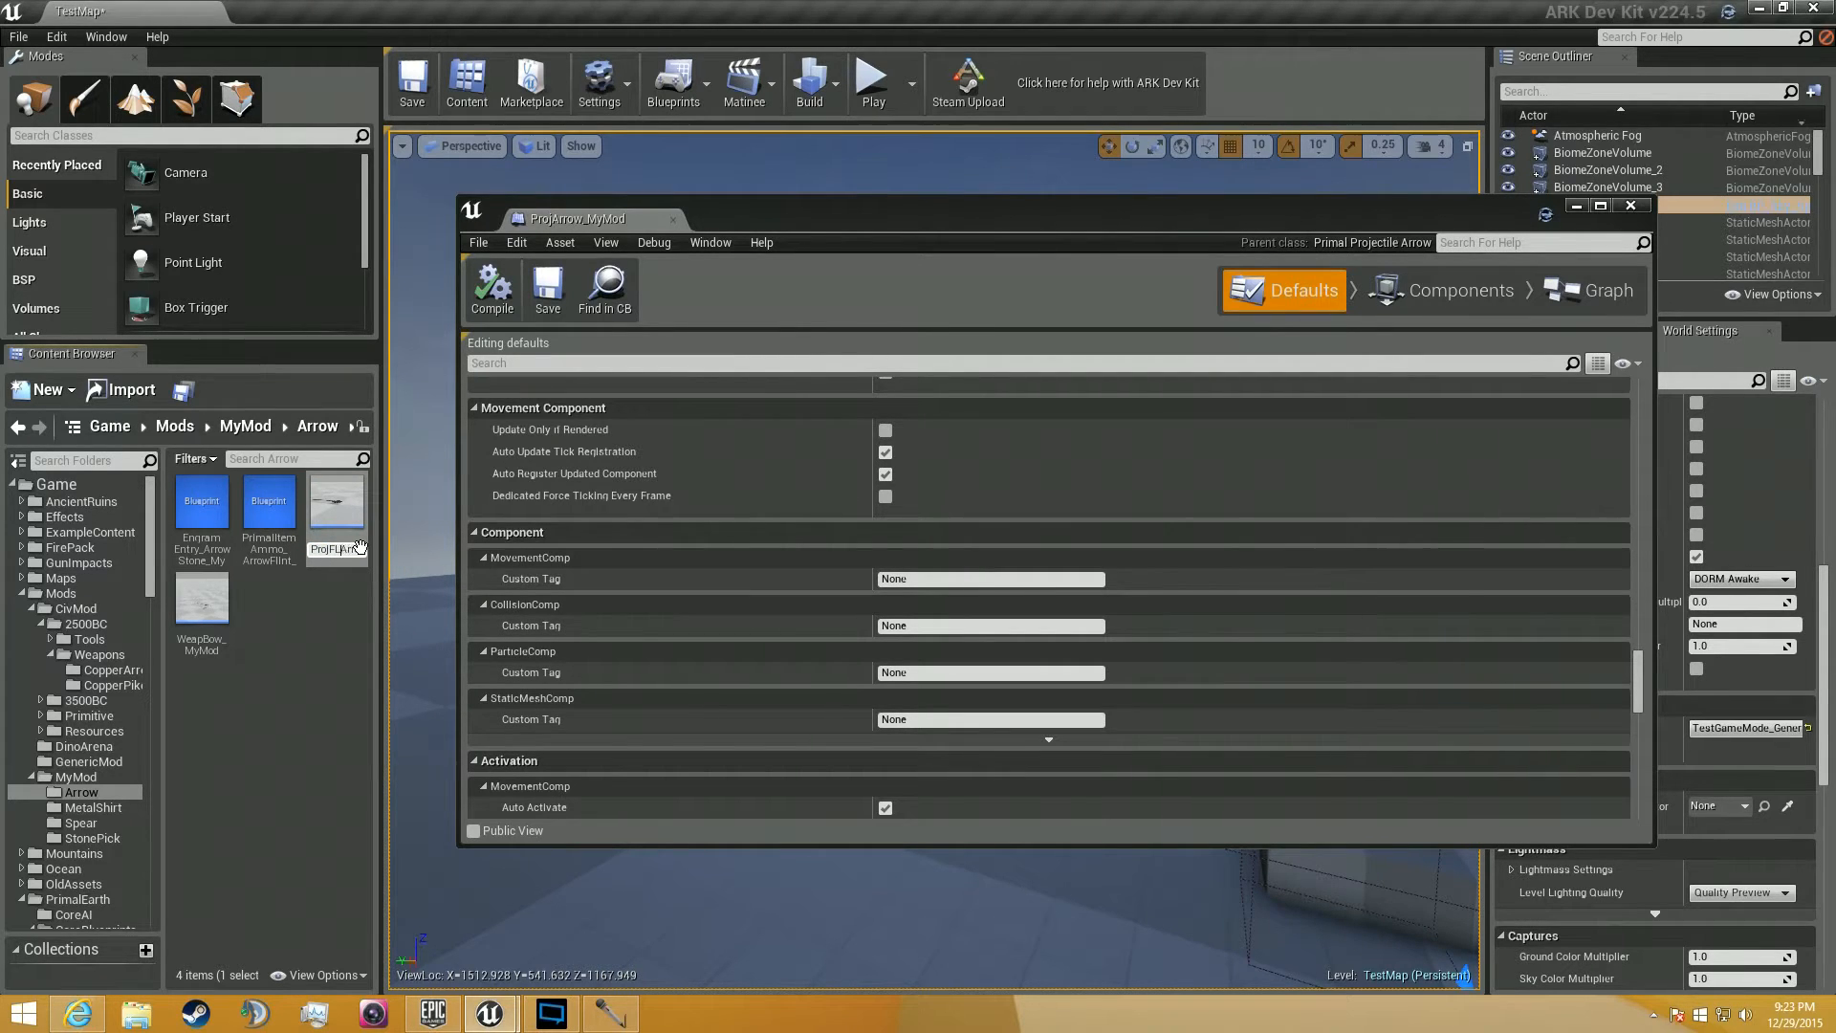
key(Return)
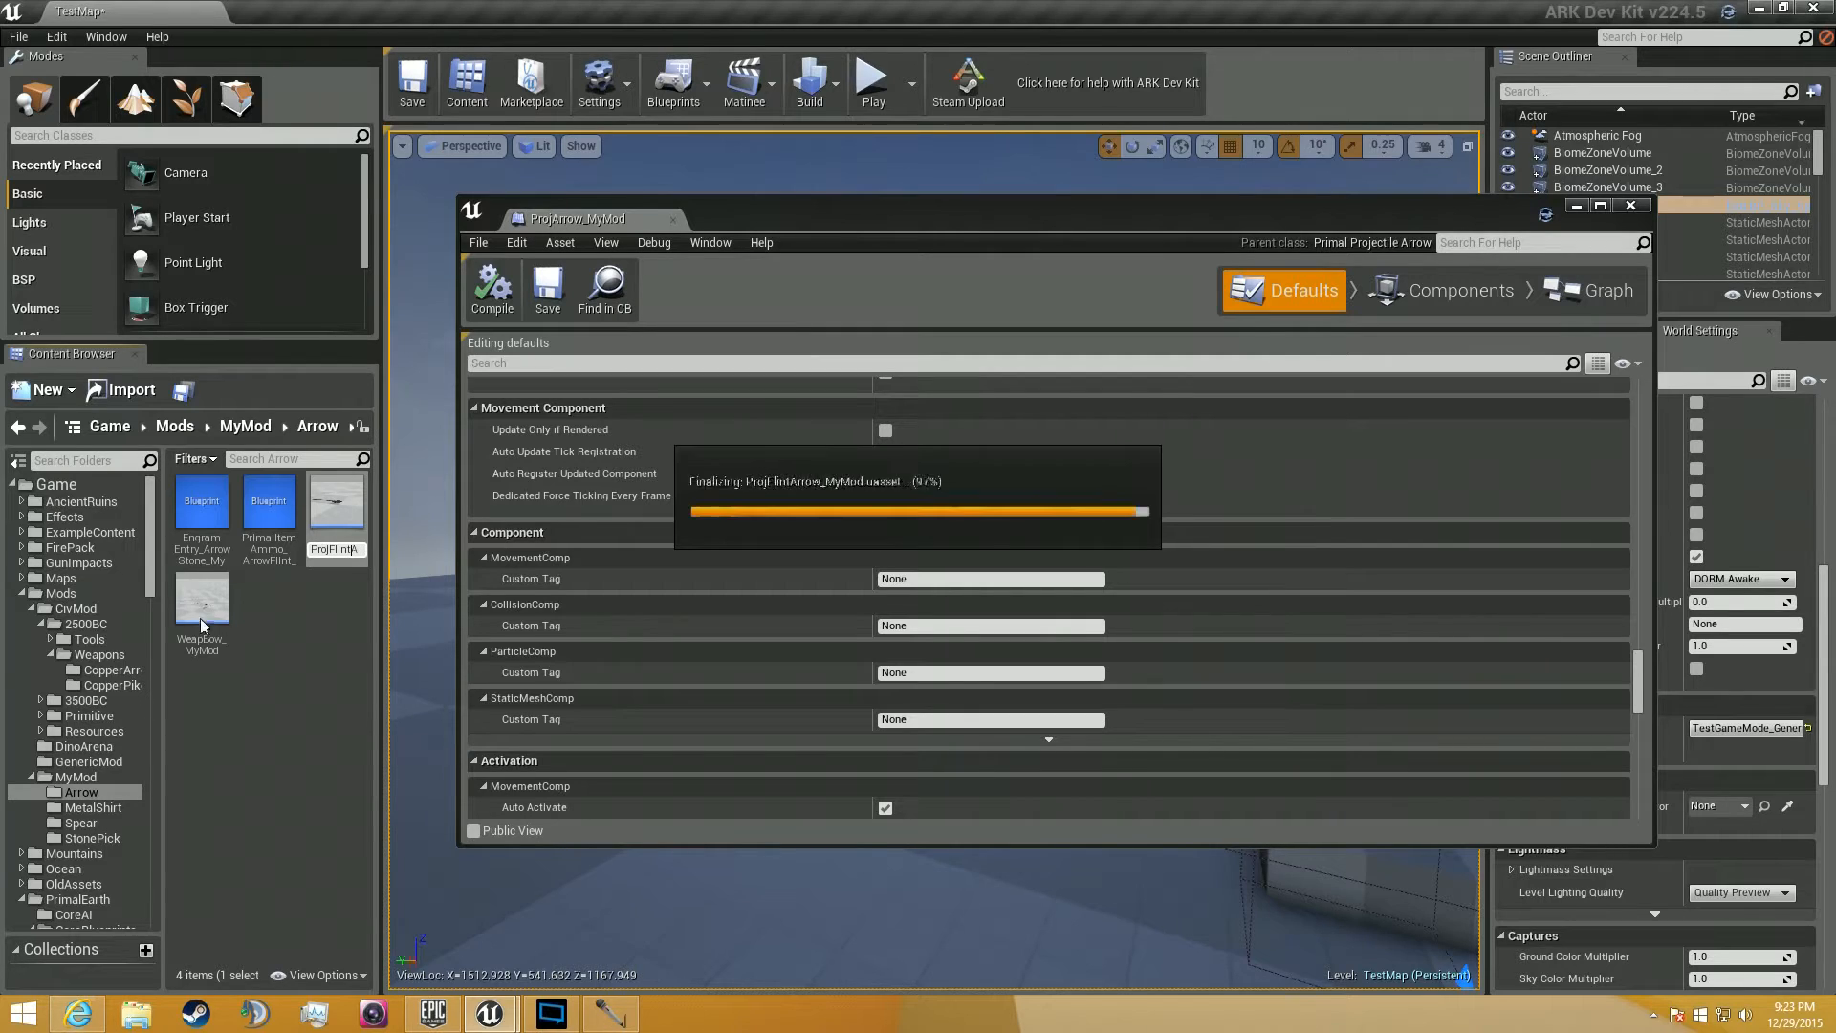
Rename the copied bow weapon blueprint as WeapBow_Flint_MyMod.
click(202, 639)
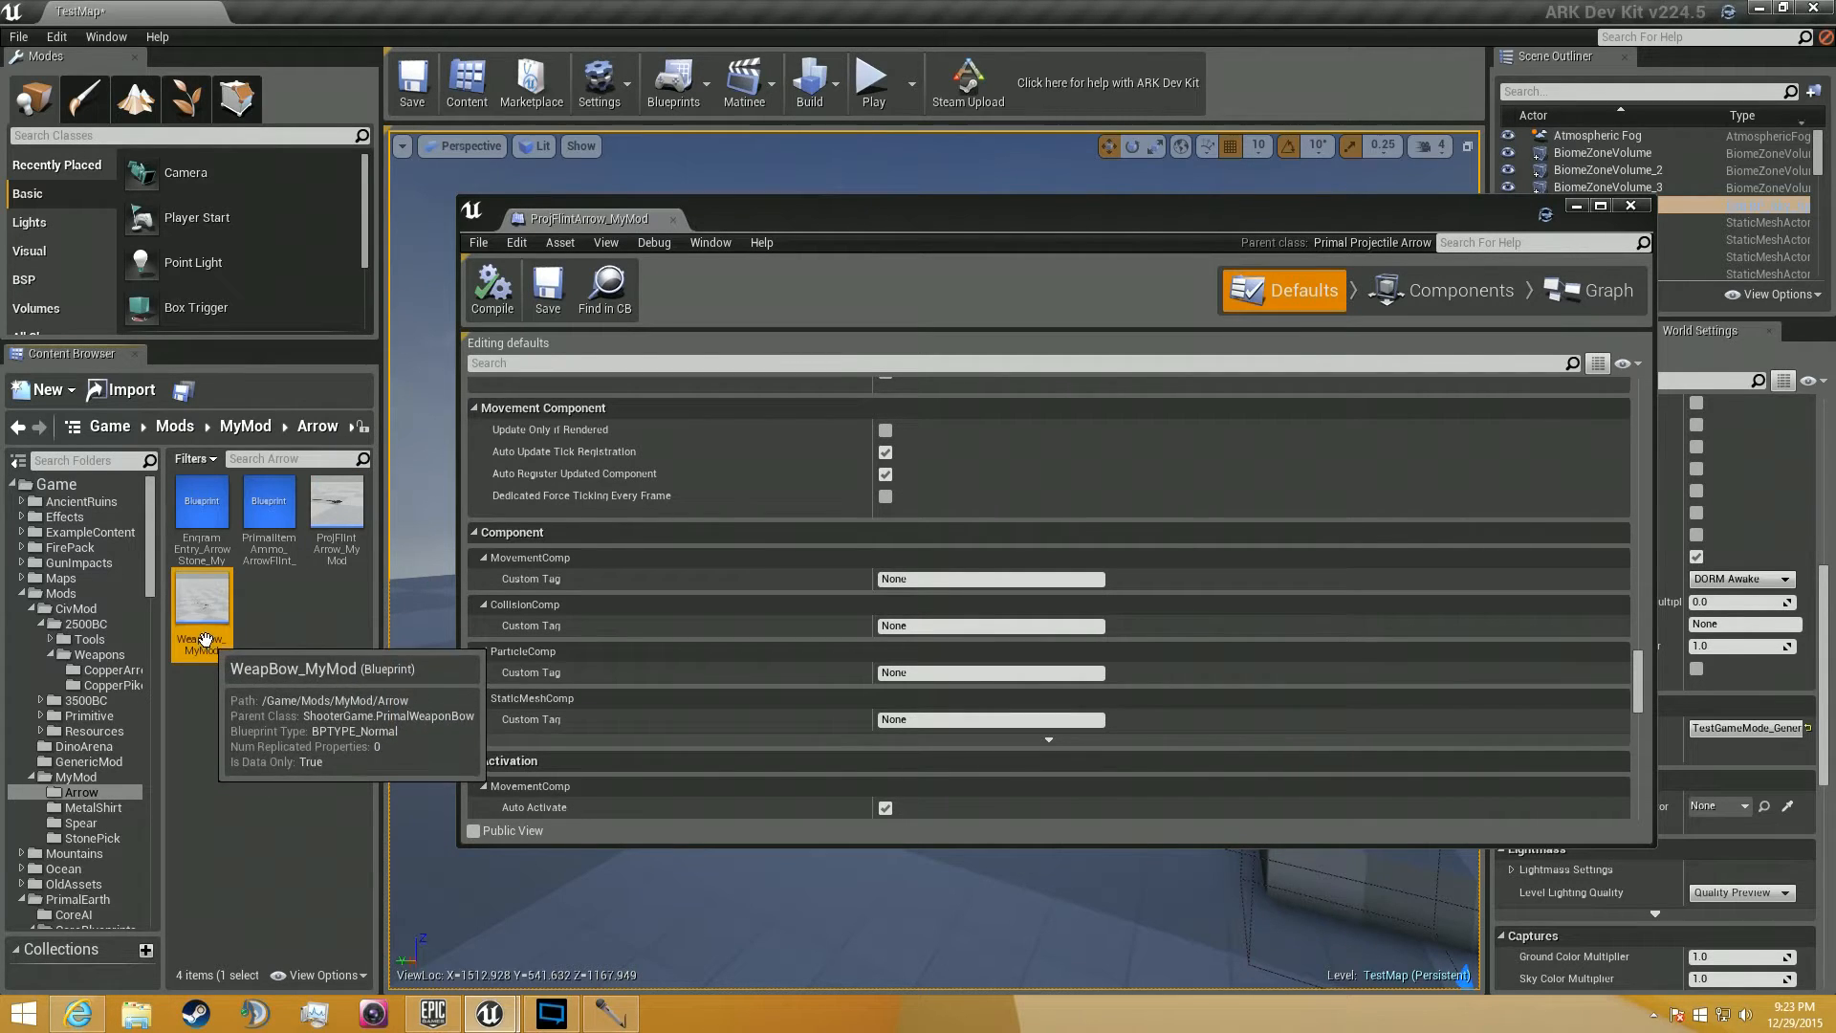
click(229, 641)
text(F)
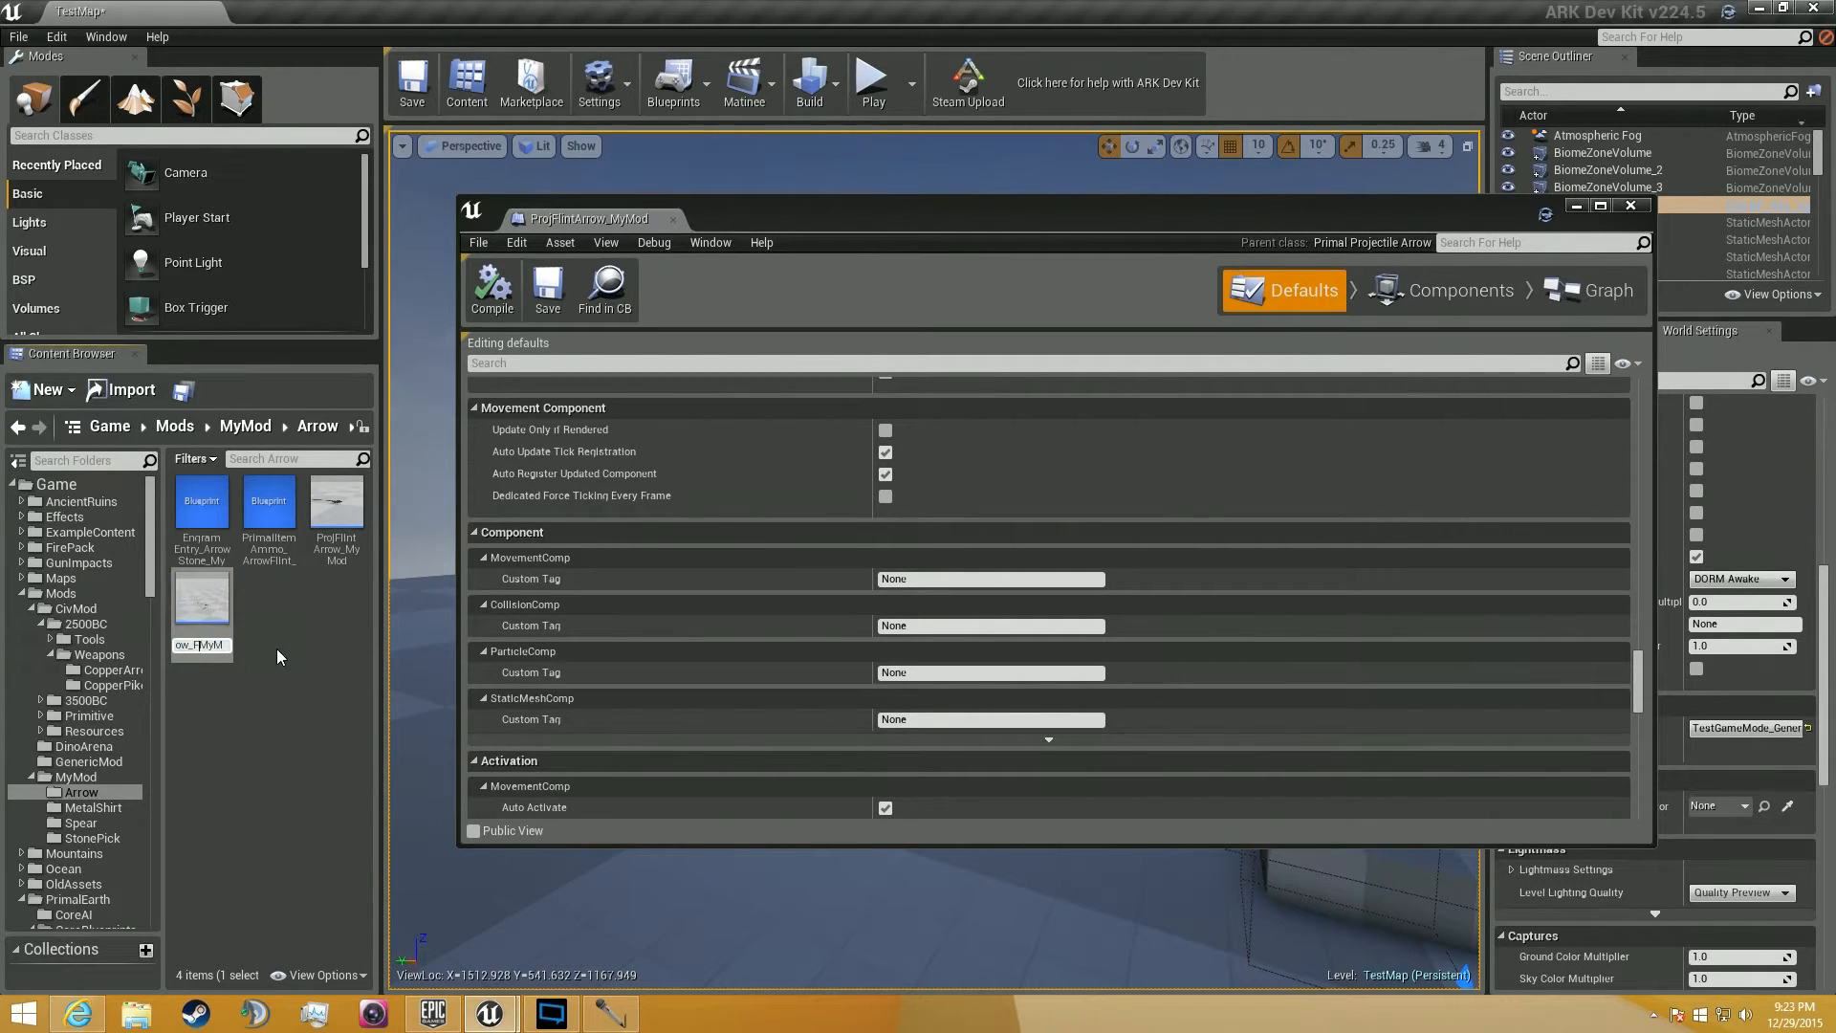
text(lint_)
key(Return)
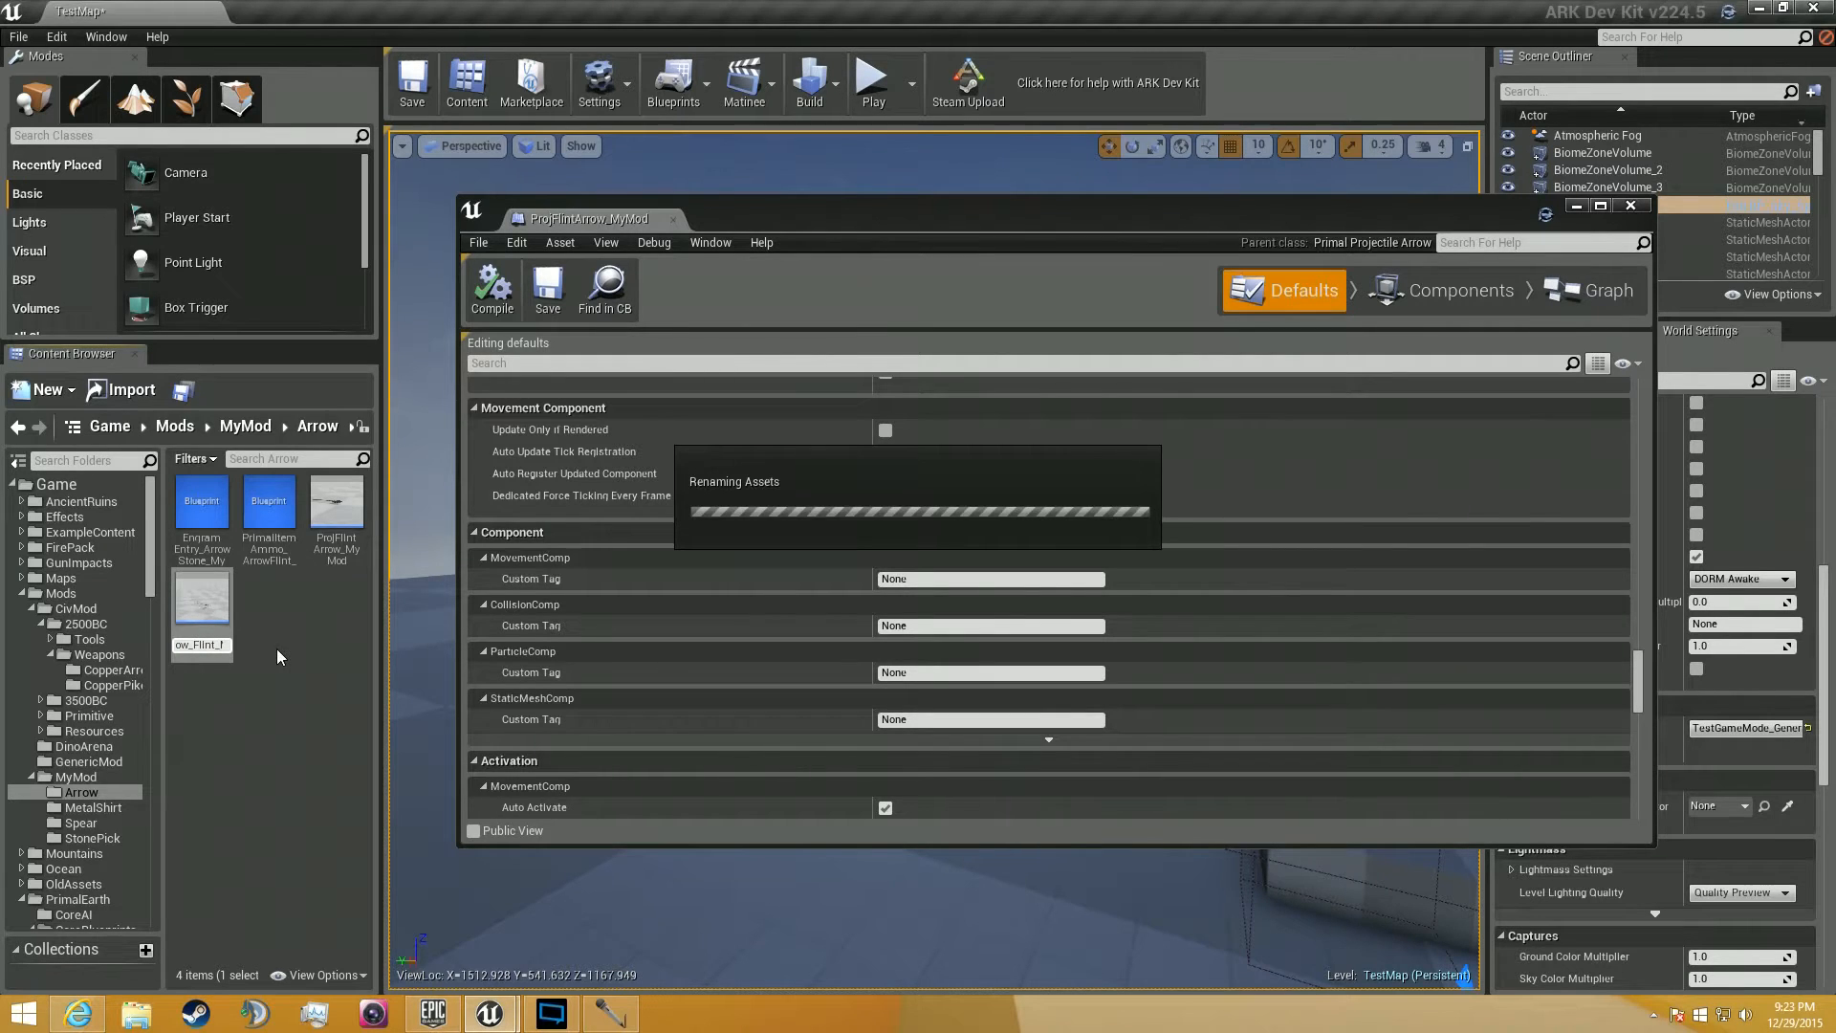
Rename the engram blueprint as EngramEntry_ArrowFlint_MyMod.
click(204, 565)
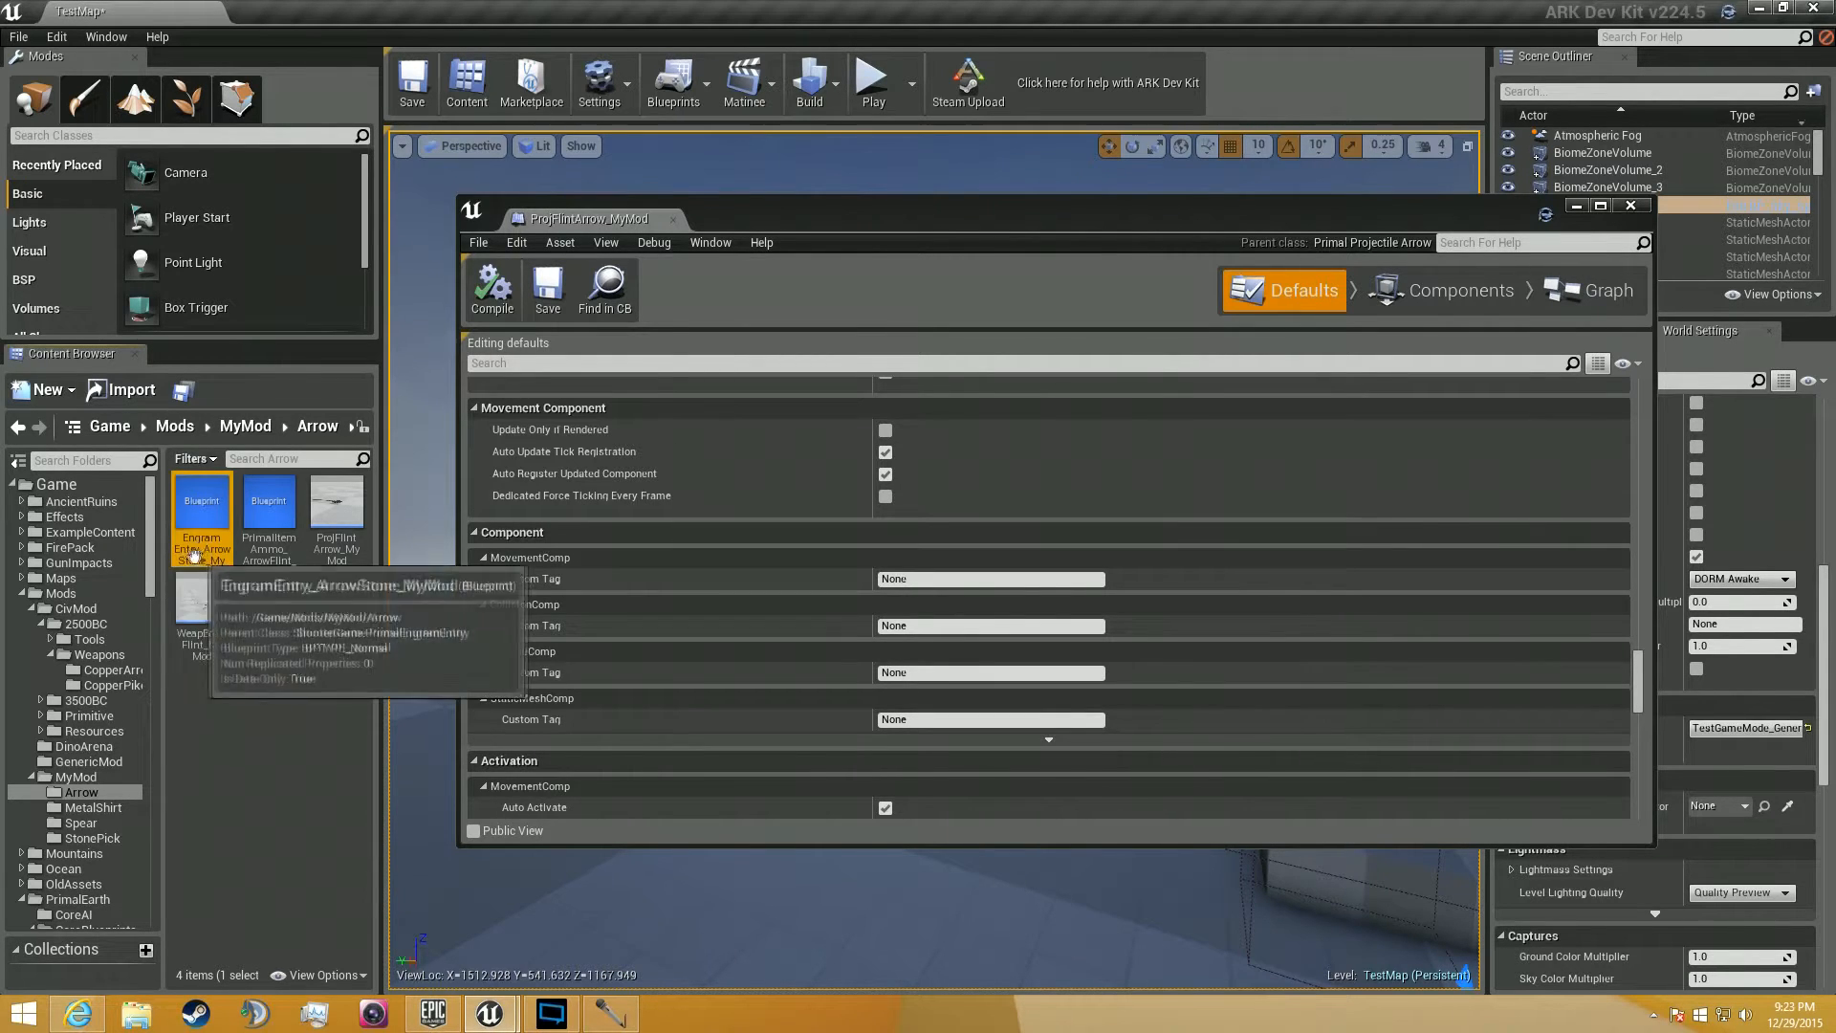
click(202, 551)
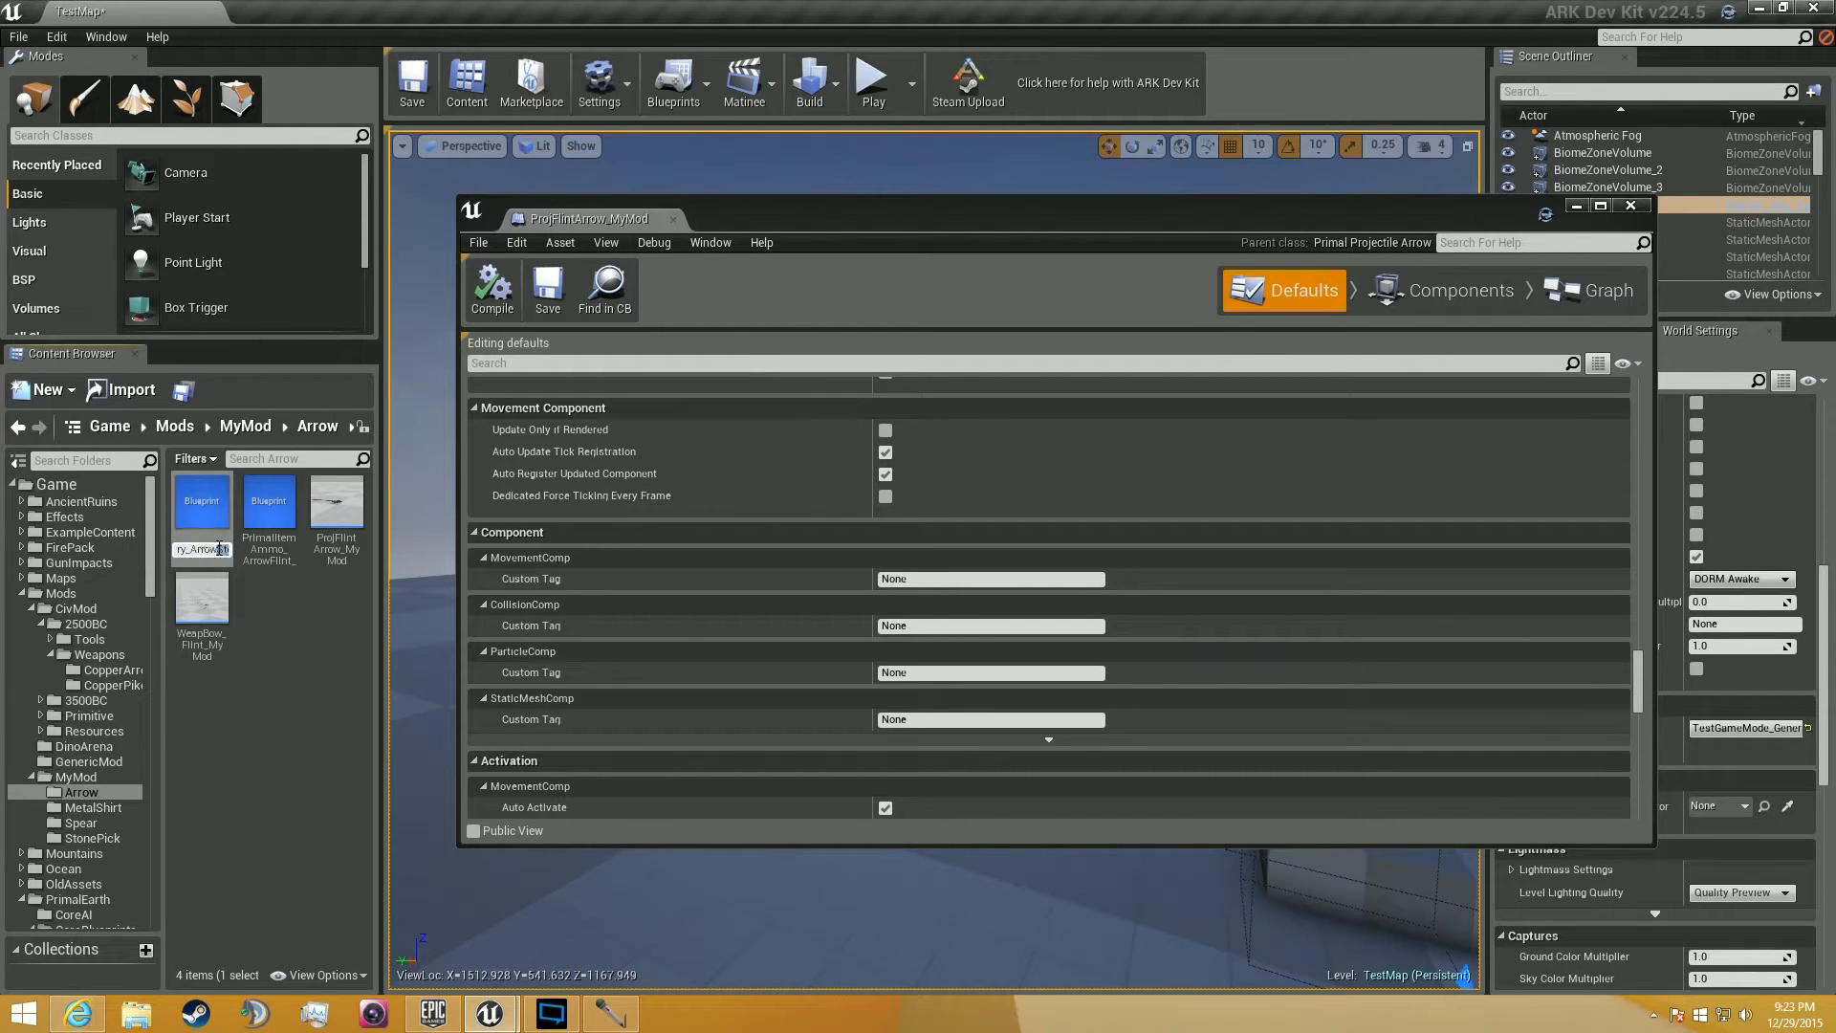
text(Flint)
key(Return)
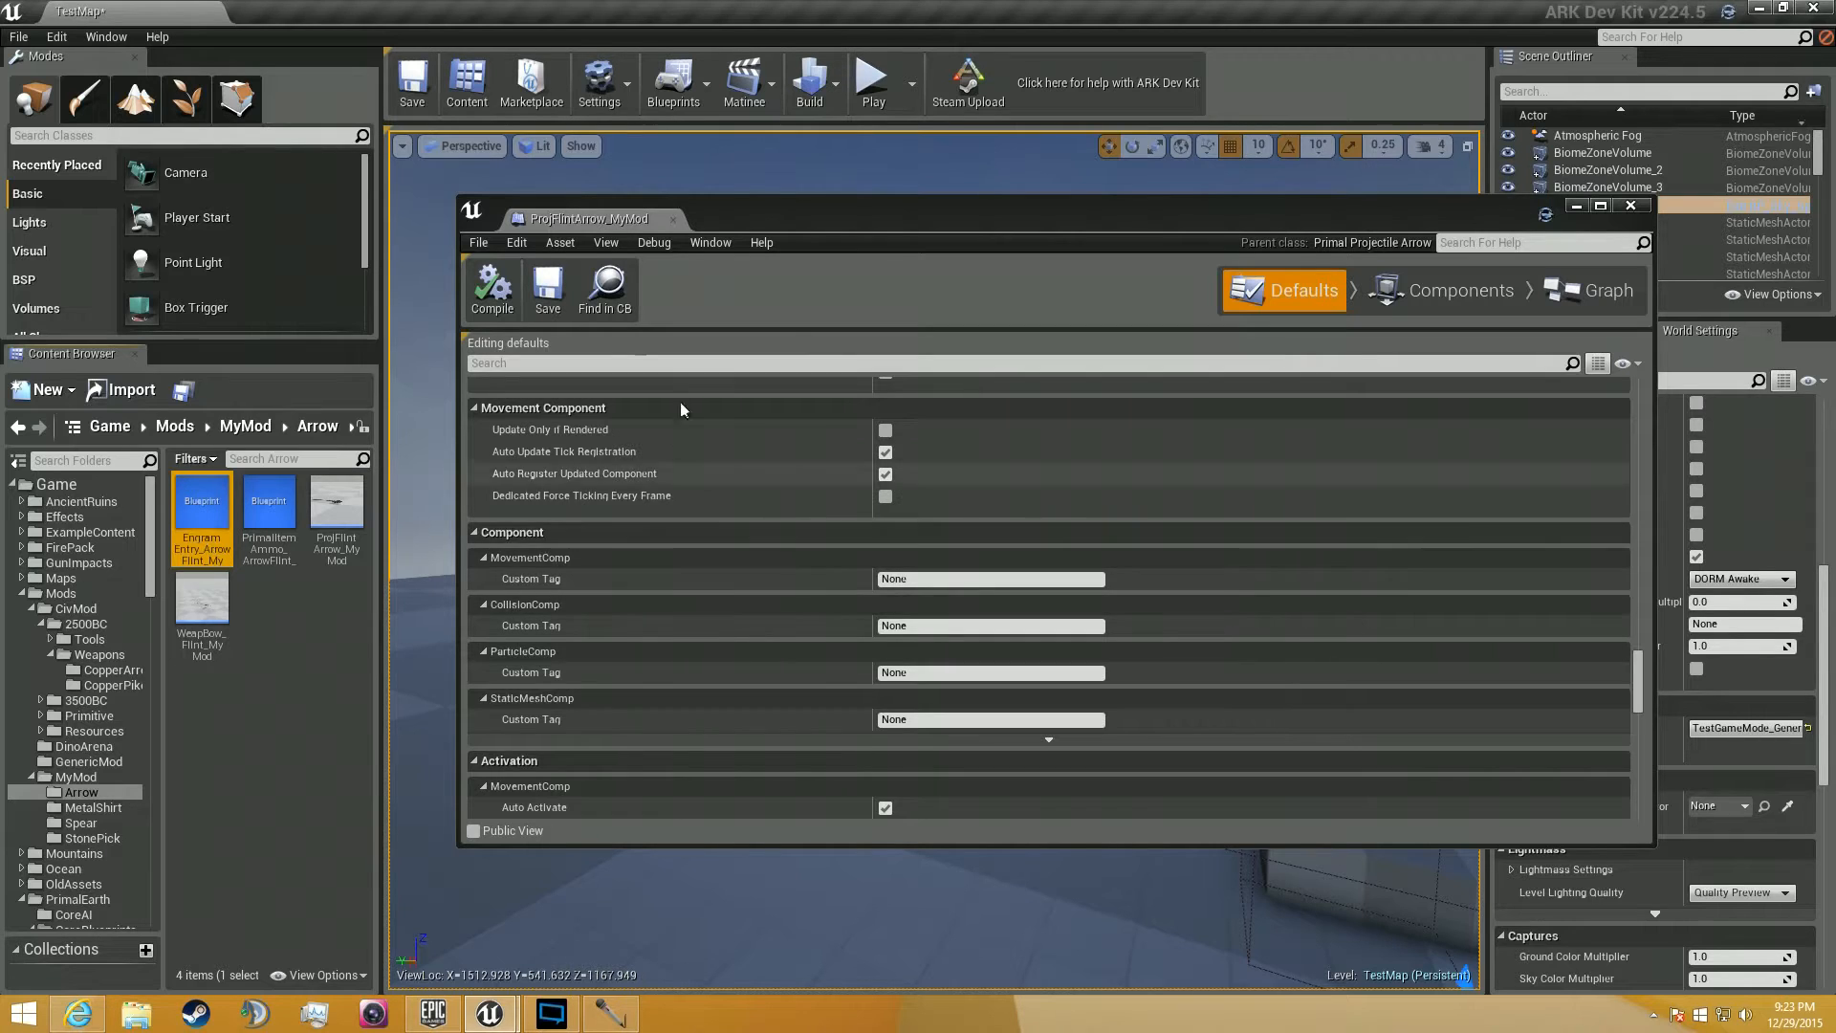
Close the projectile blueprint, open the flint arrow ammo item blueprint, and expand its Support Drag Onto Item Classes list.
scroll(623, 509, down, 5)
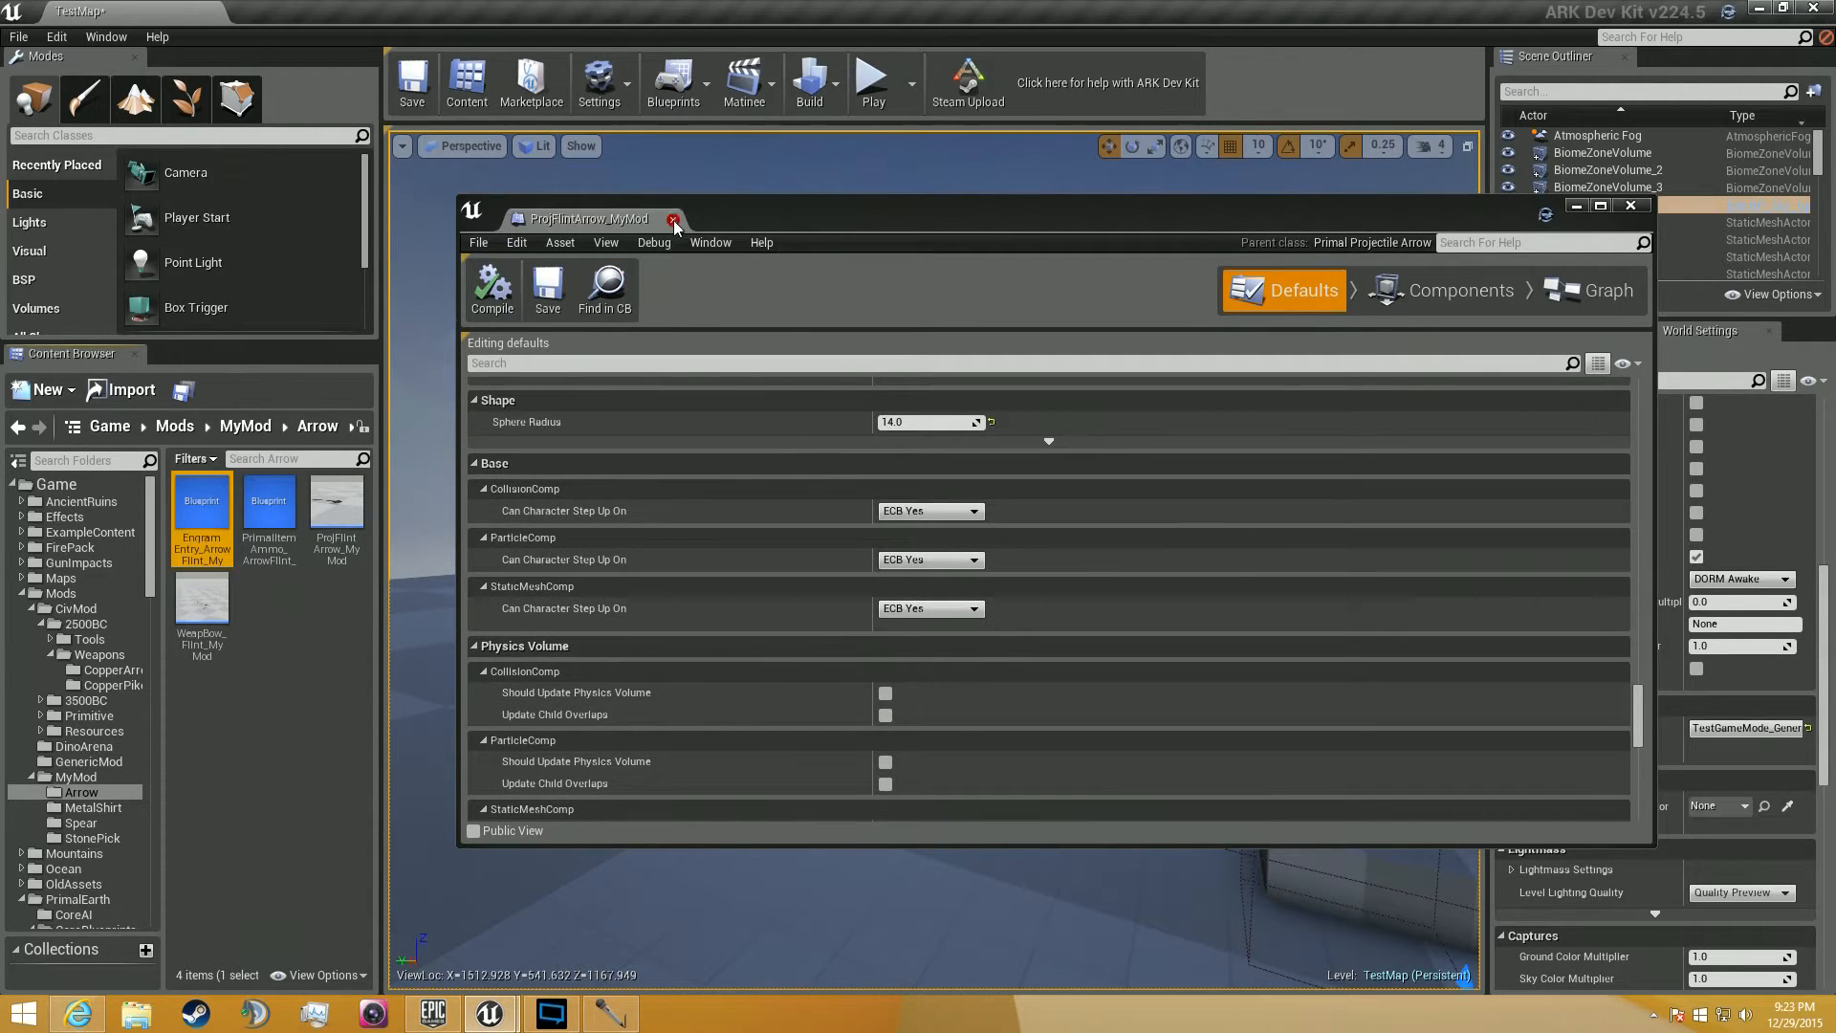
click(672, 219)
double_click(268, 507)
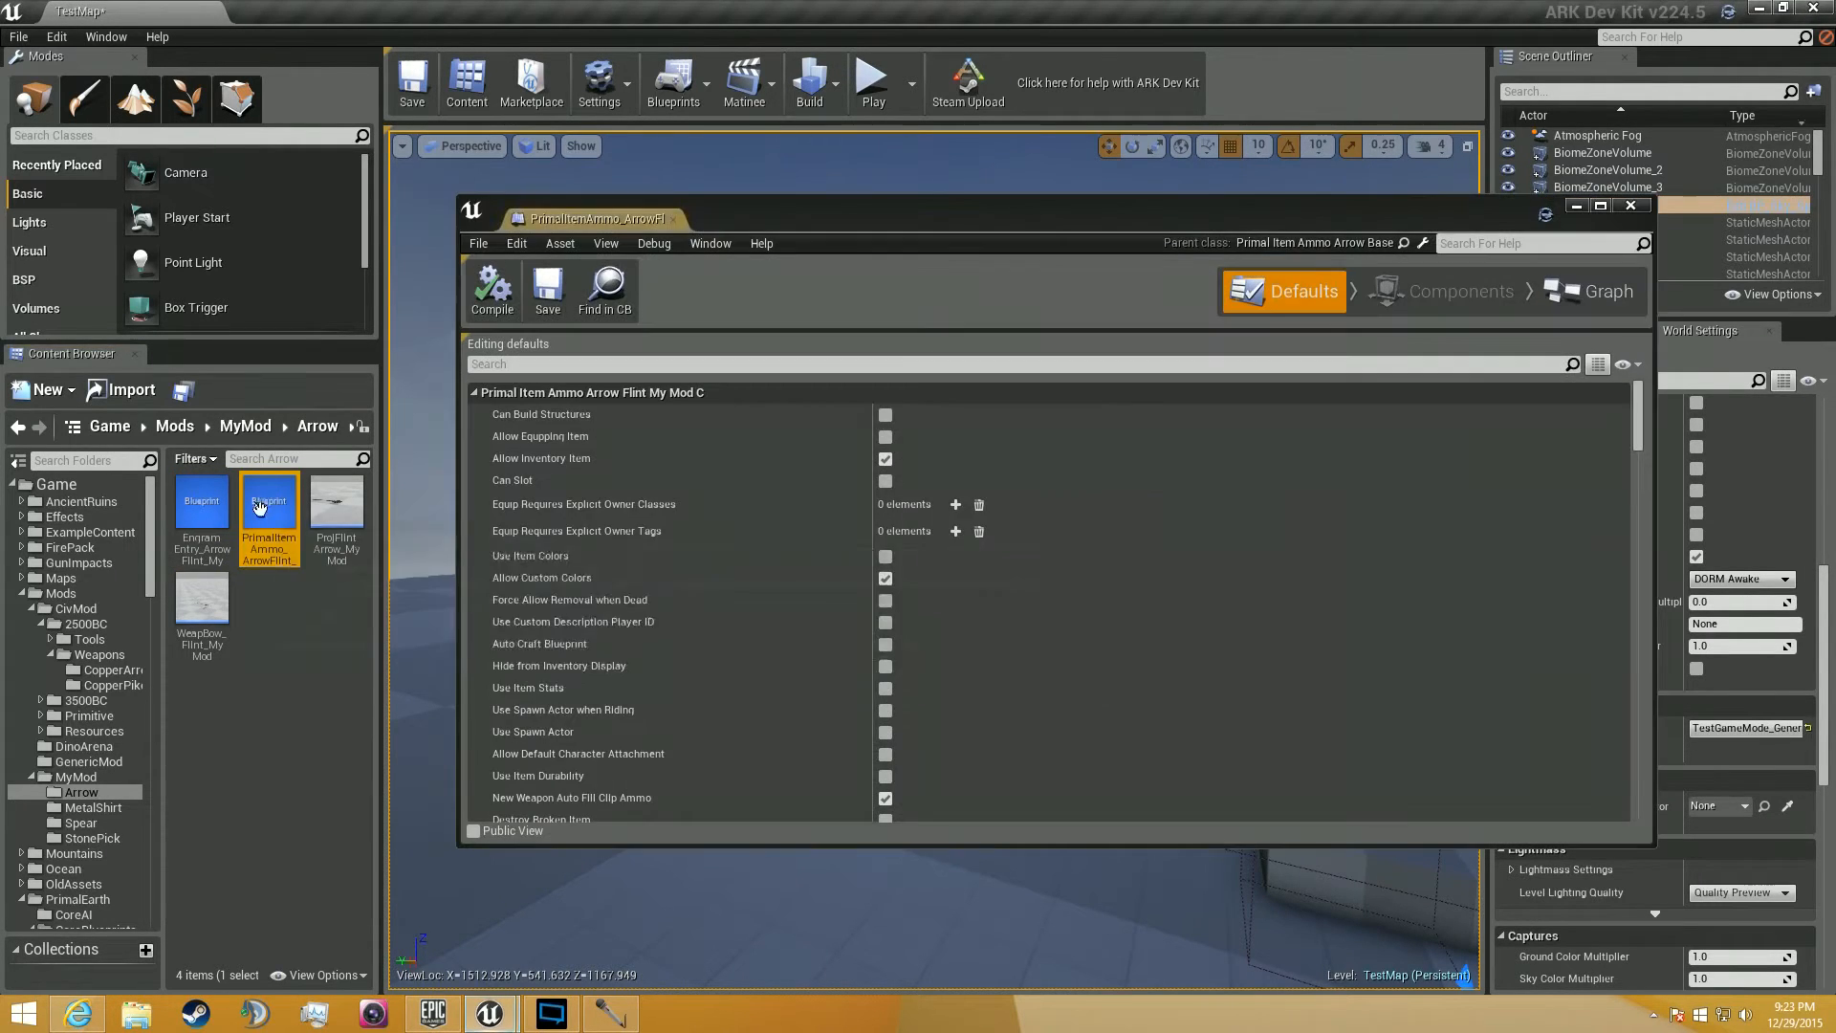
scroll(818, 537, down, 4)
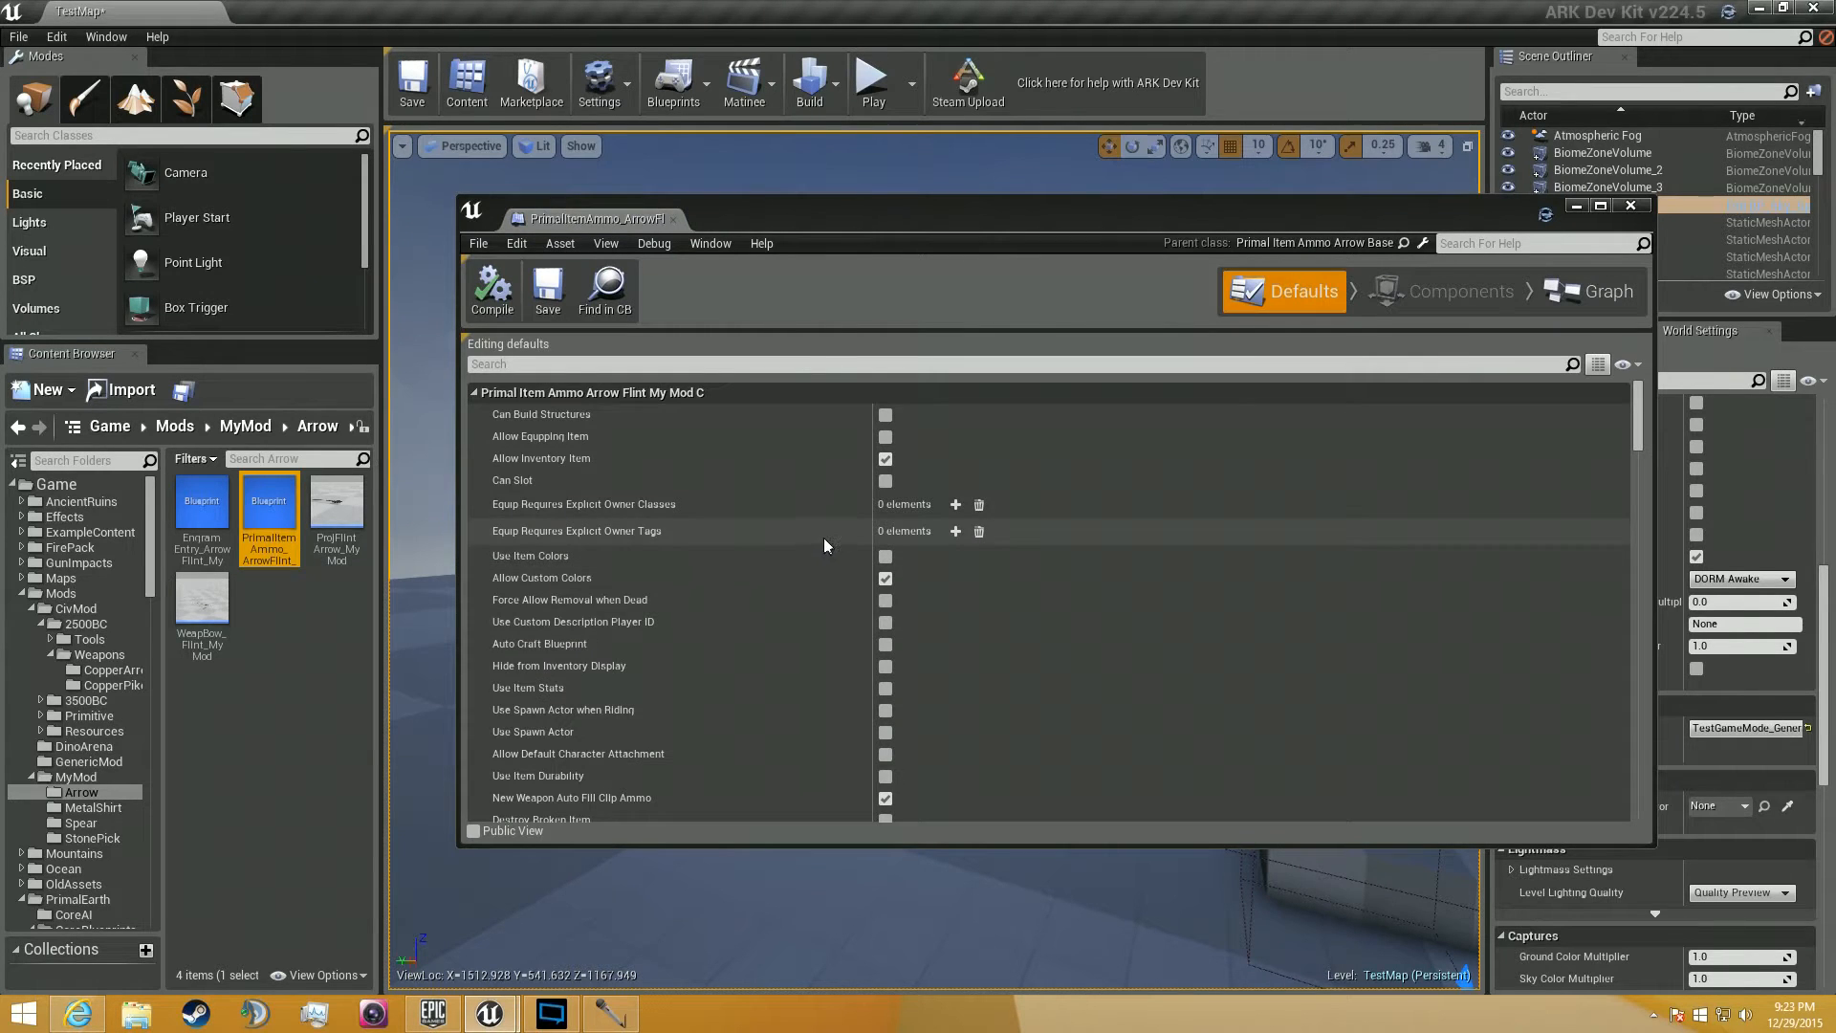
scroll(828, 543, down, 12)
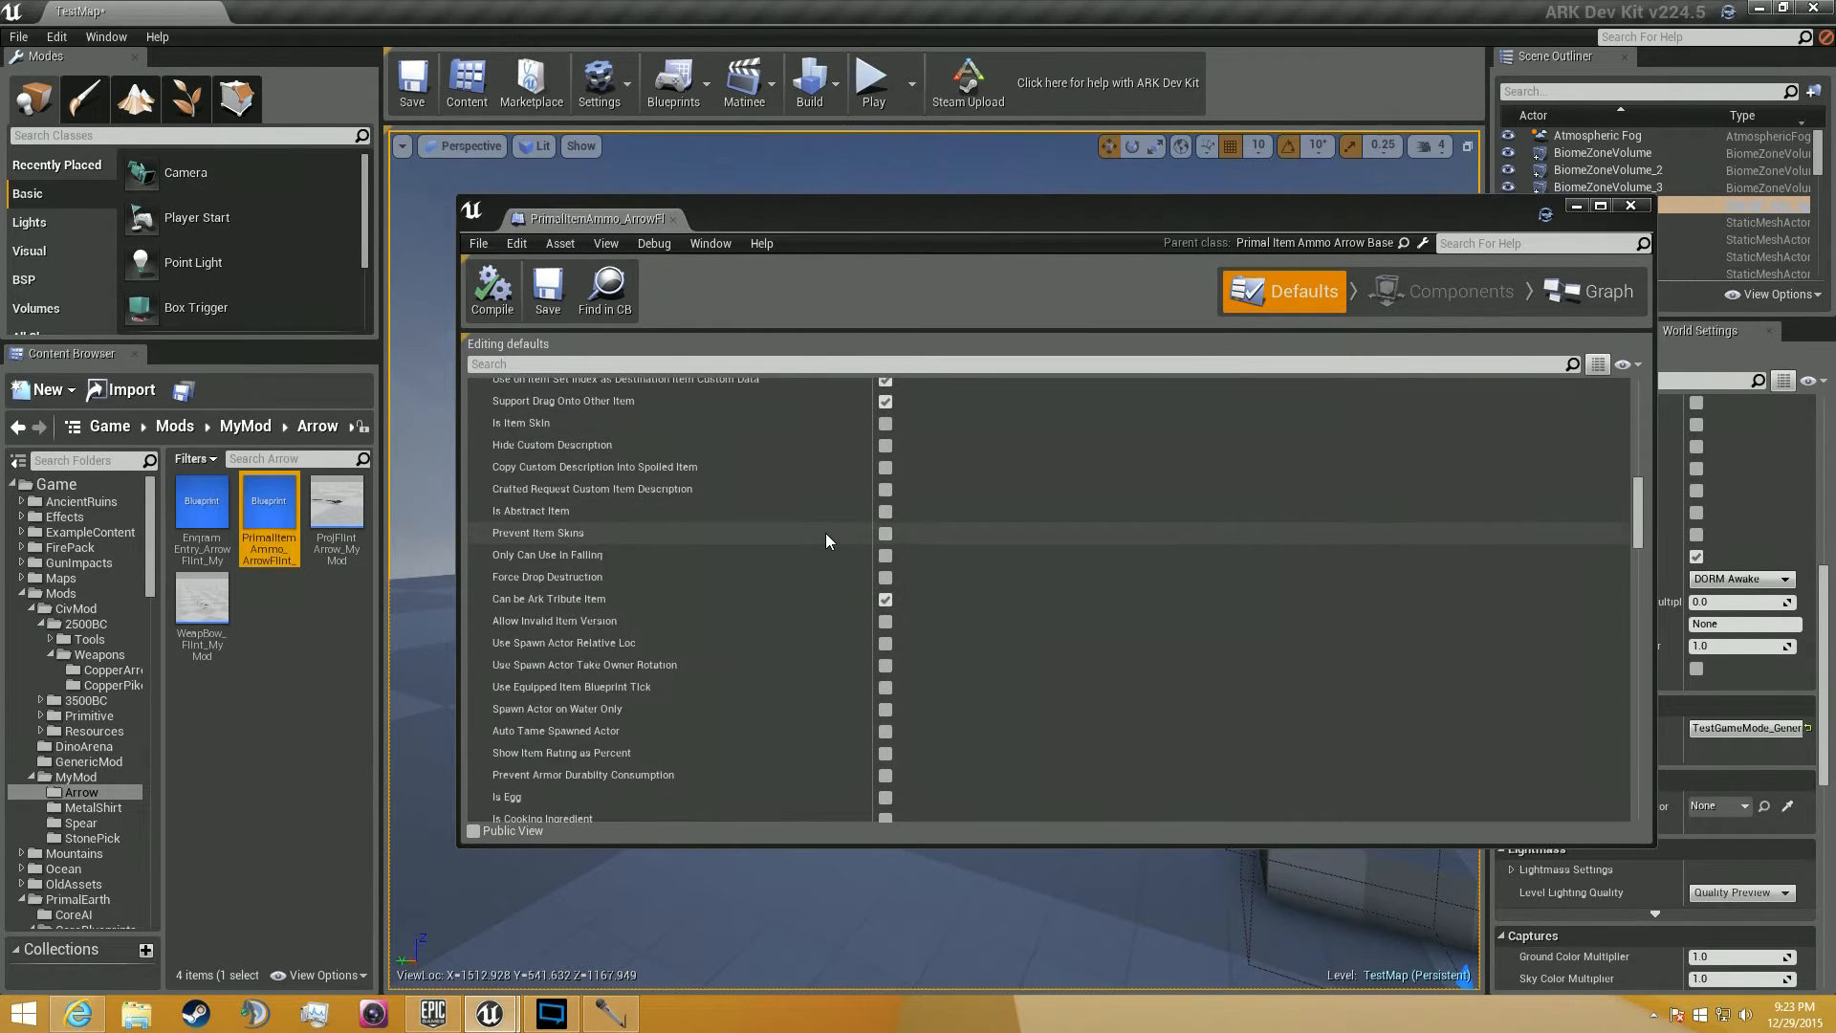
scroll(826, 532, down, 12)
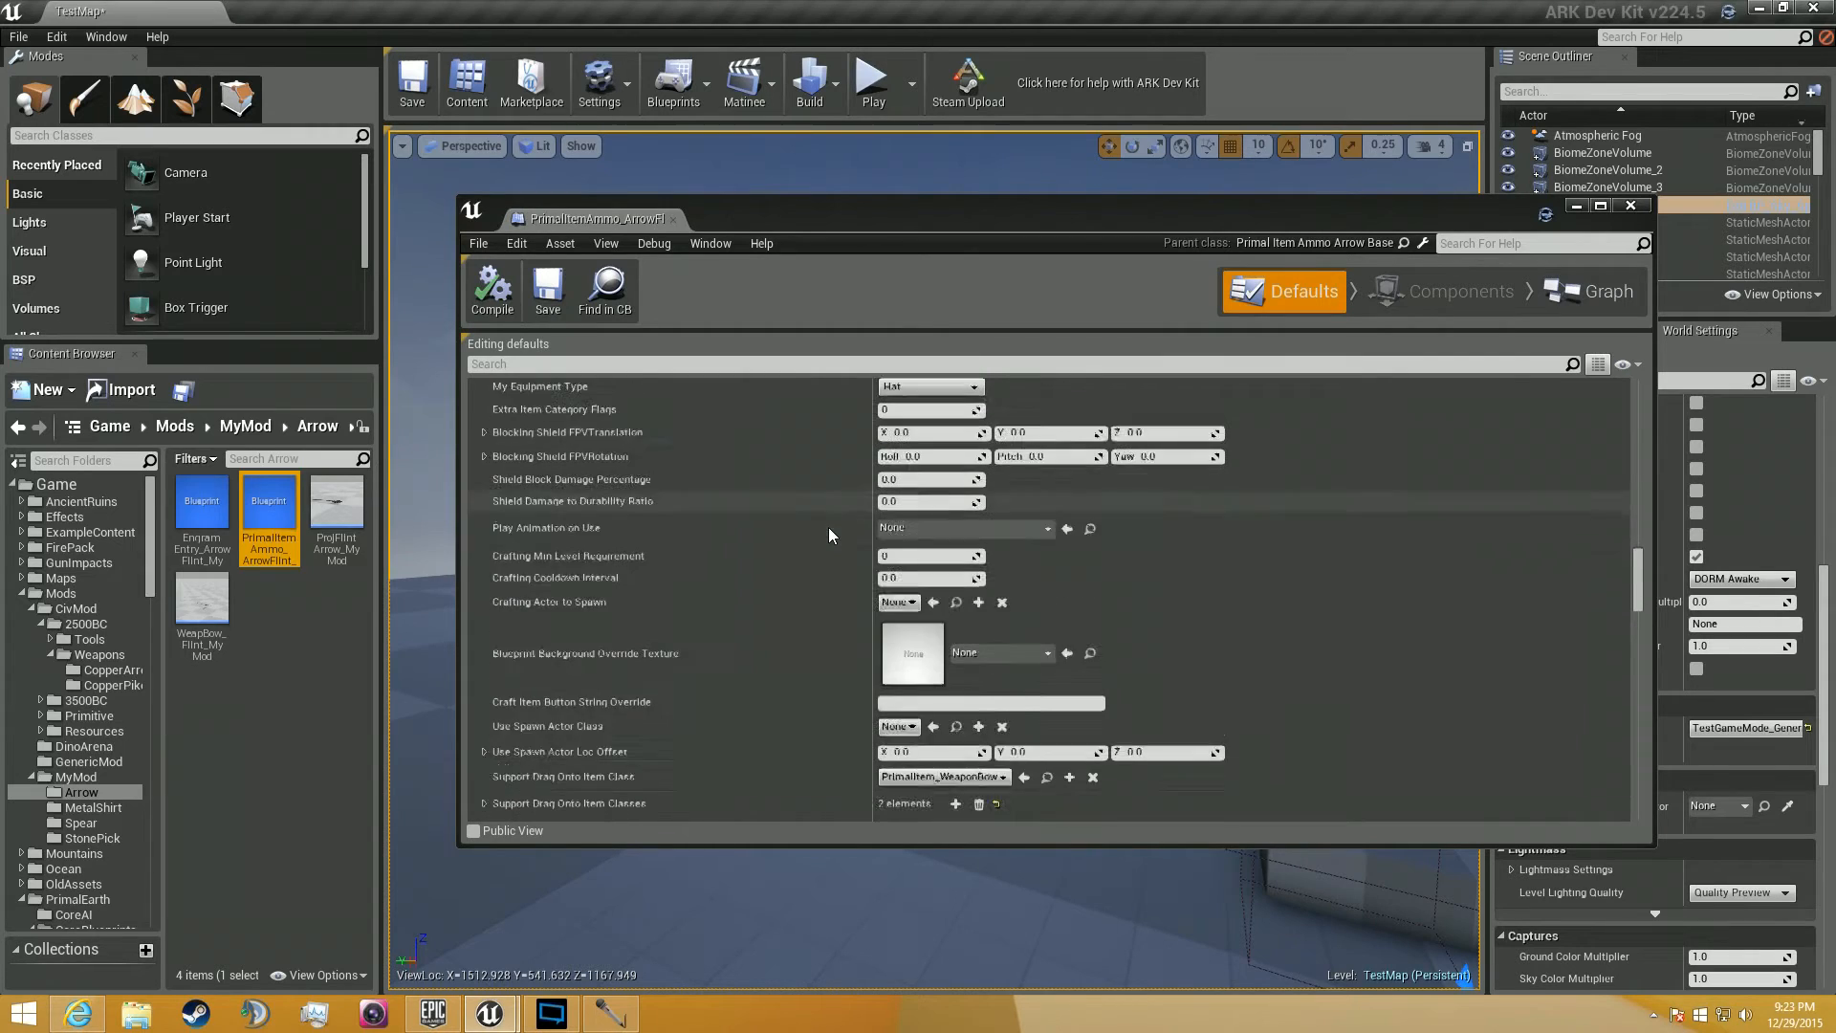
scroll(828, 526, down, 3)
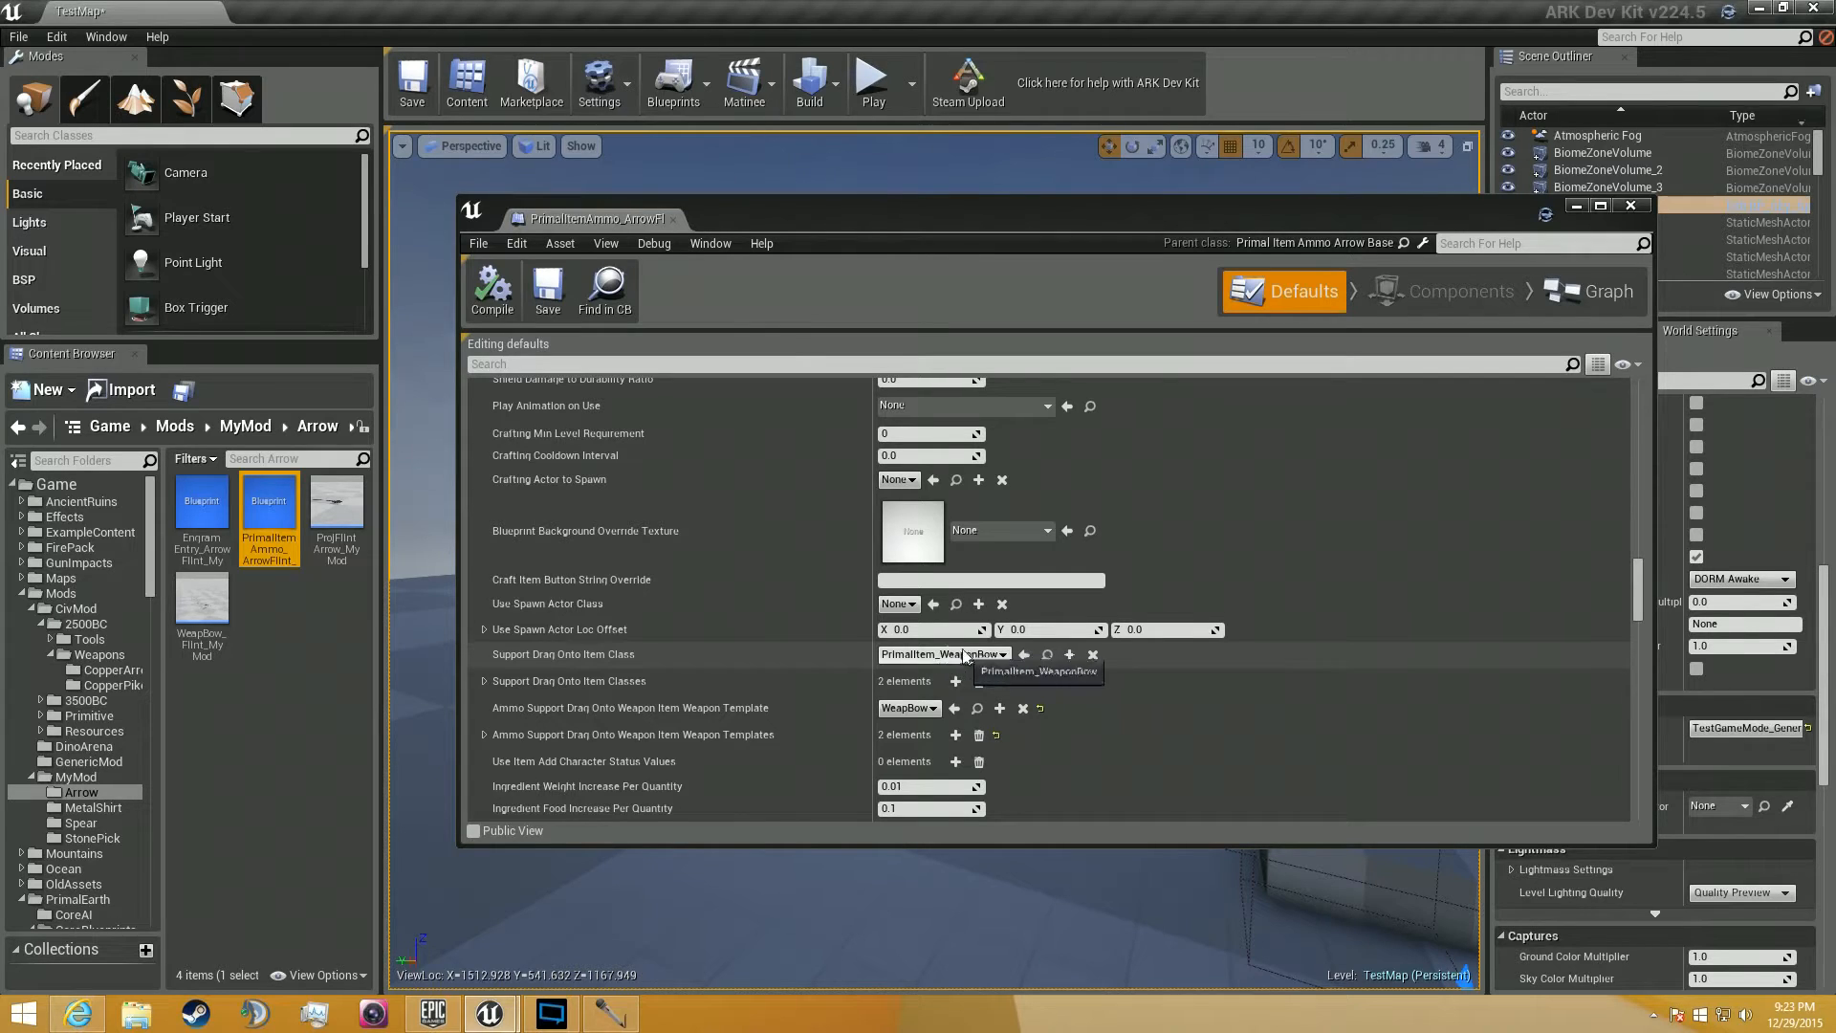
click(485, 681)
scroll(488, 679, down, 3)
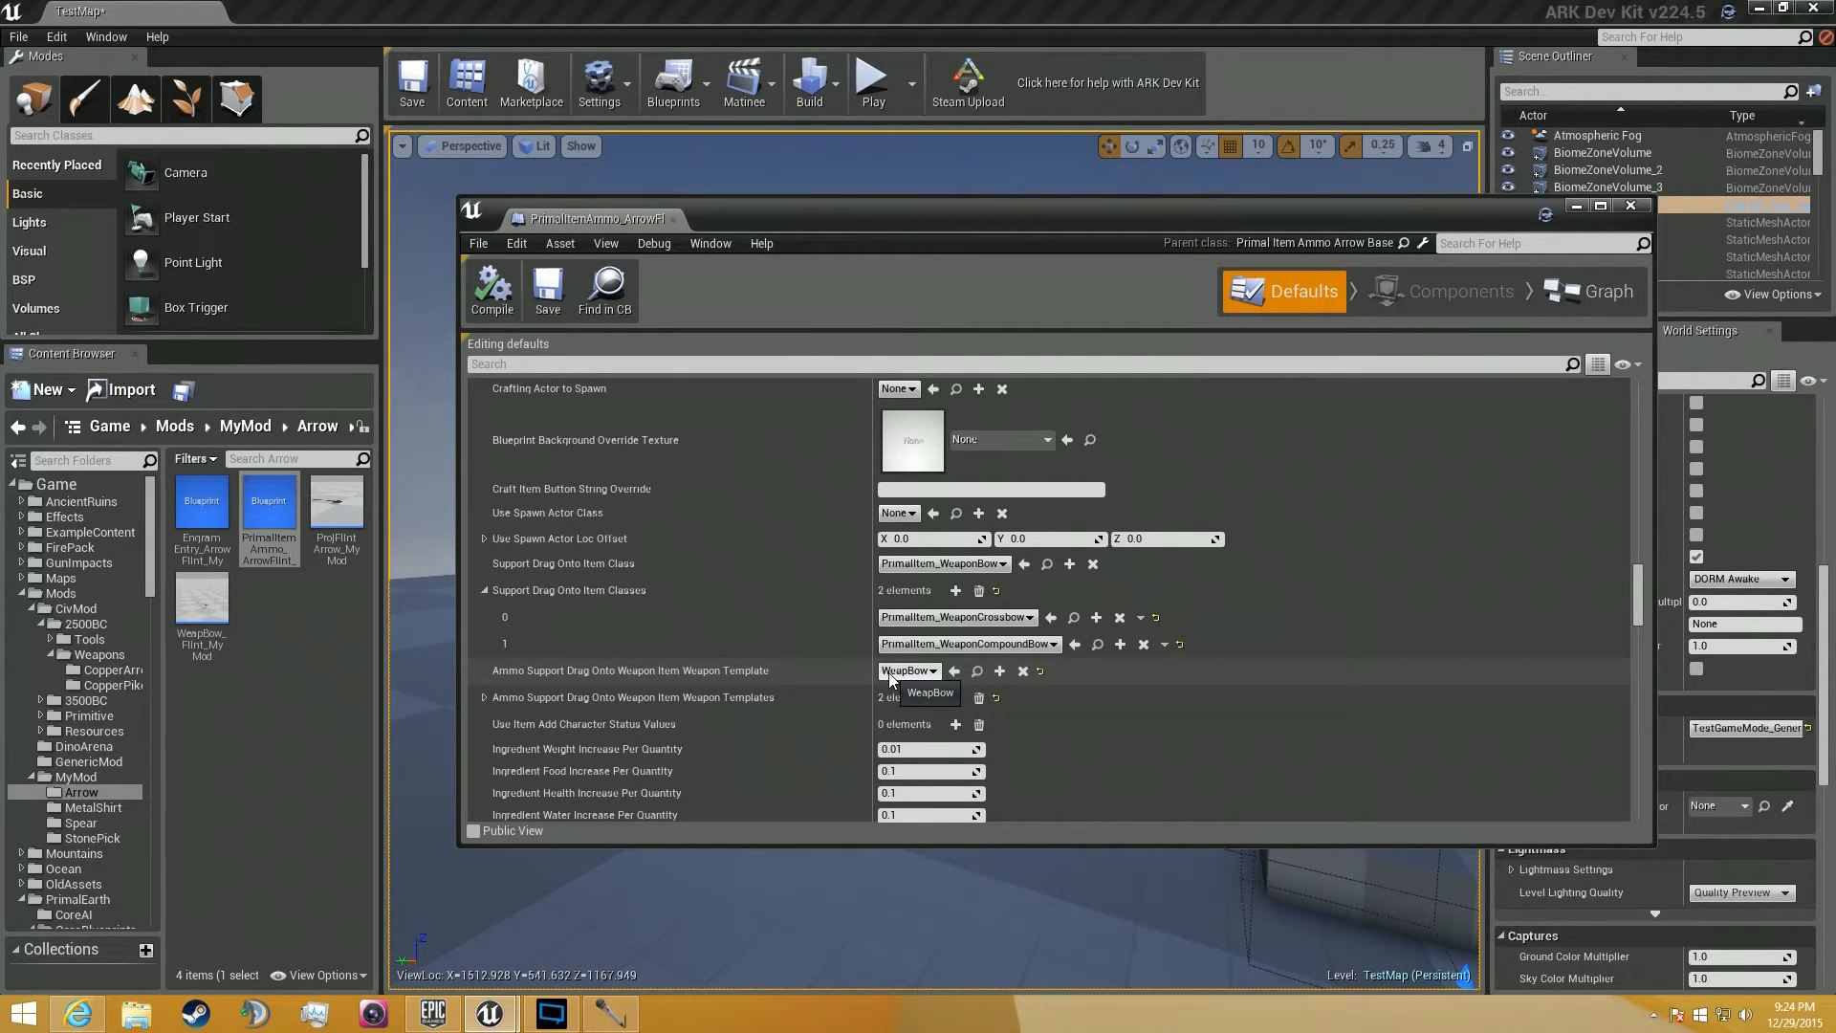
Set the Ammo Support Drag Onto Weapon Item Weapon Template to WeapBow_Flint_MyMod.
click(194, 617)
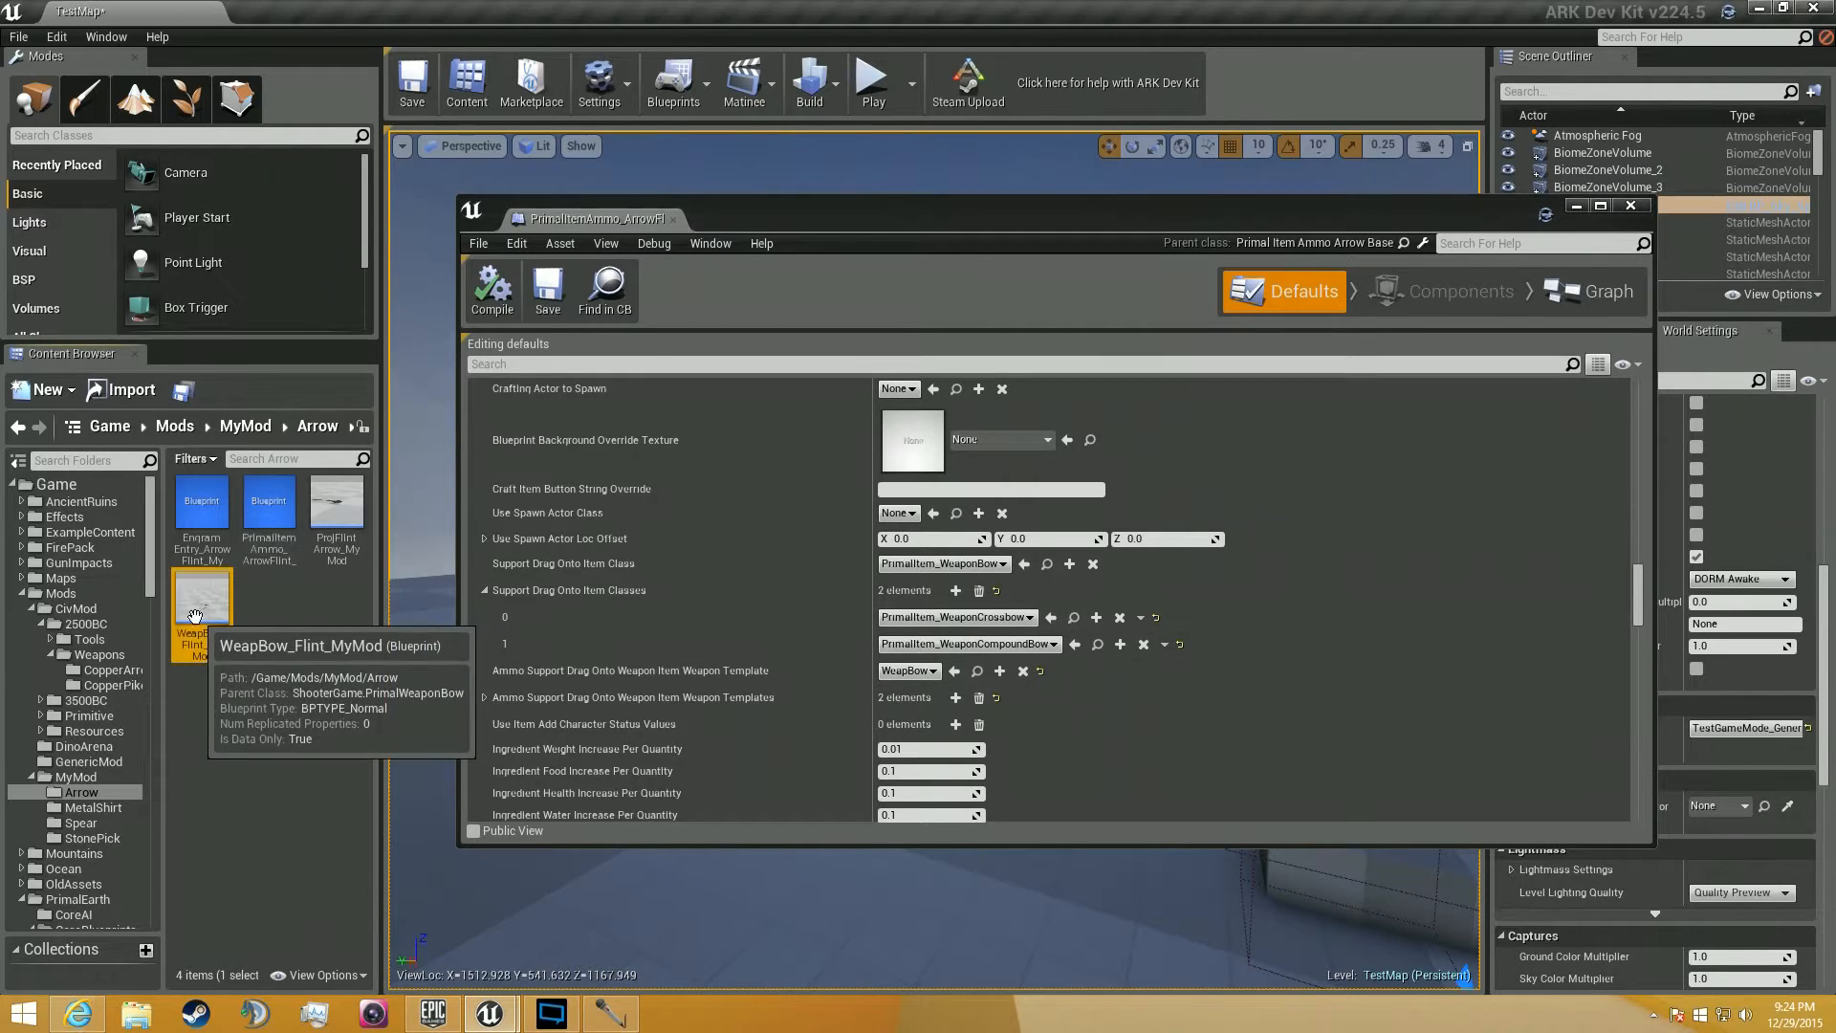
click(928, 669)
text(Weap)
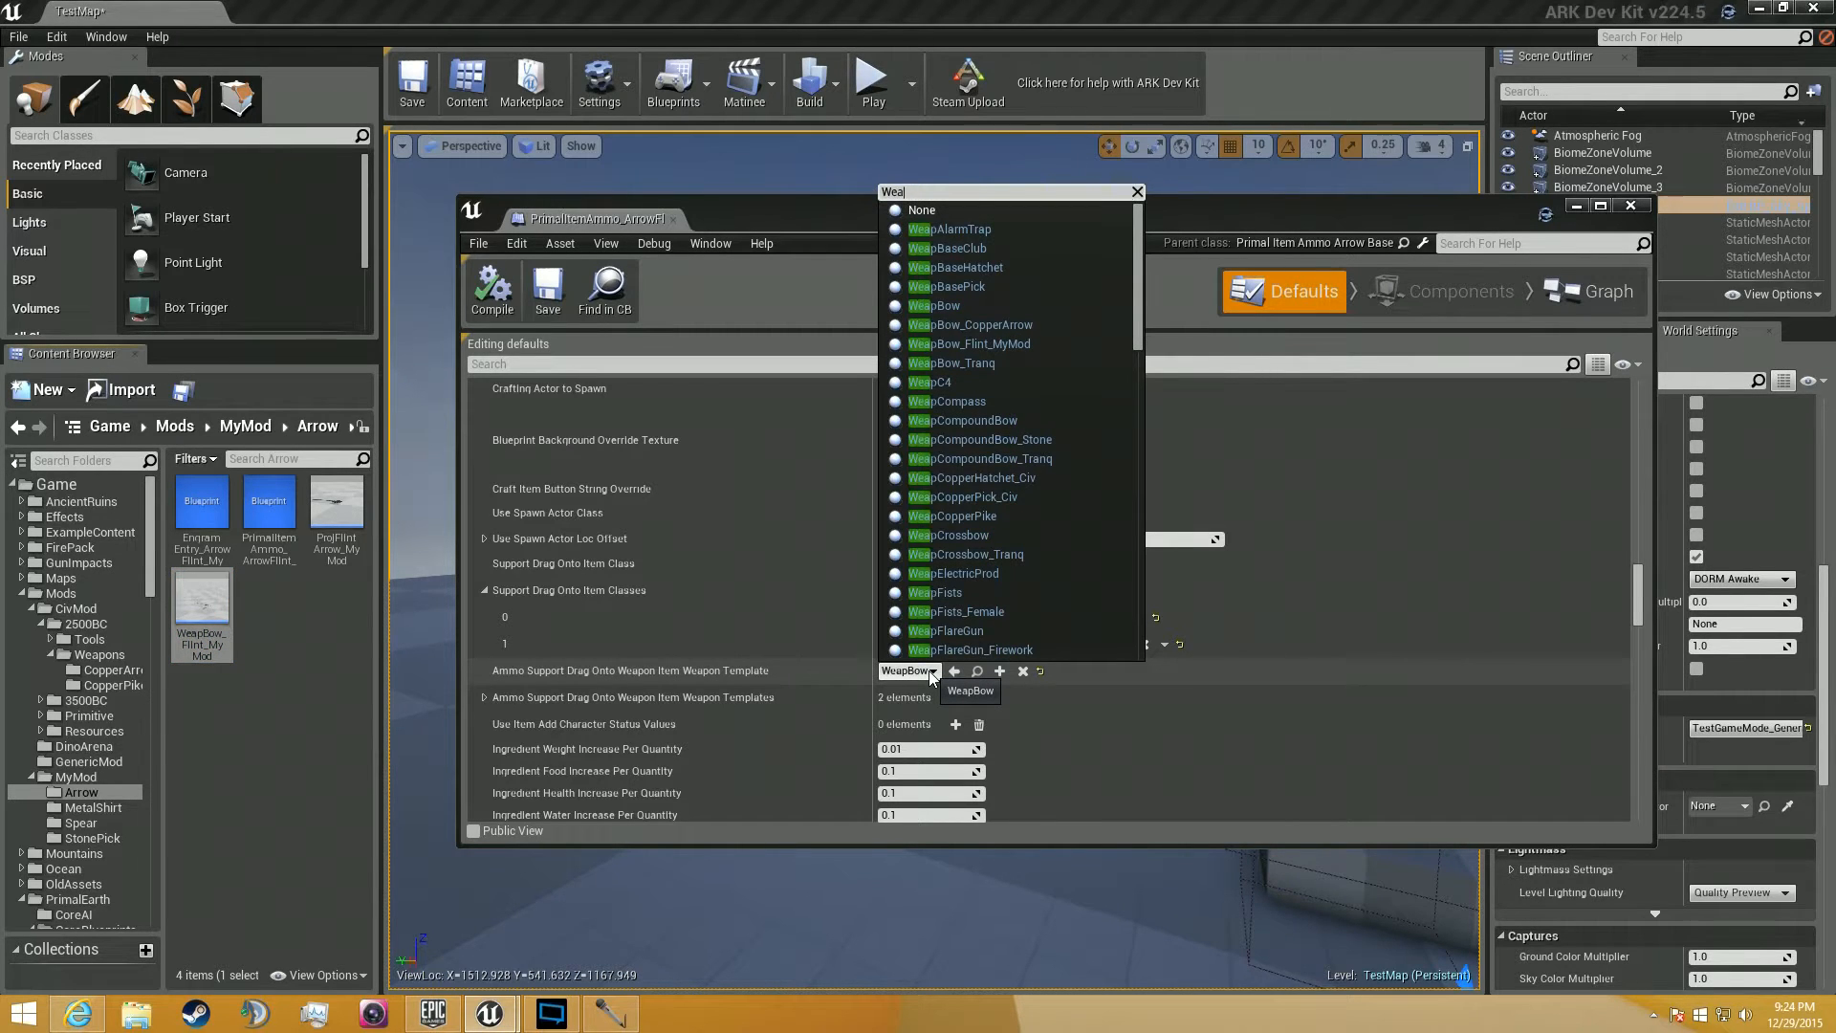
text(bow)
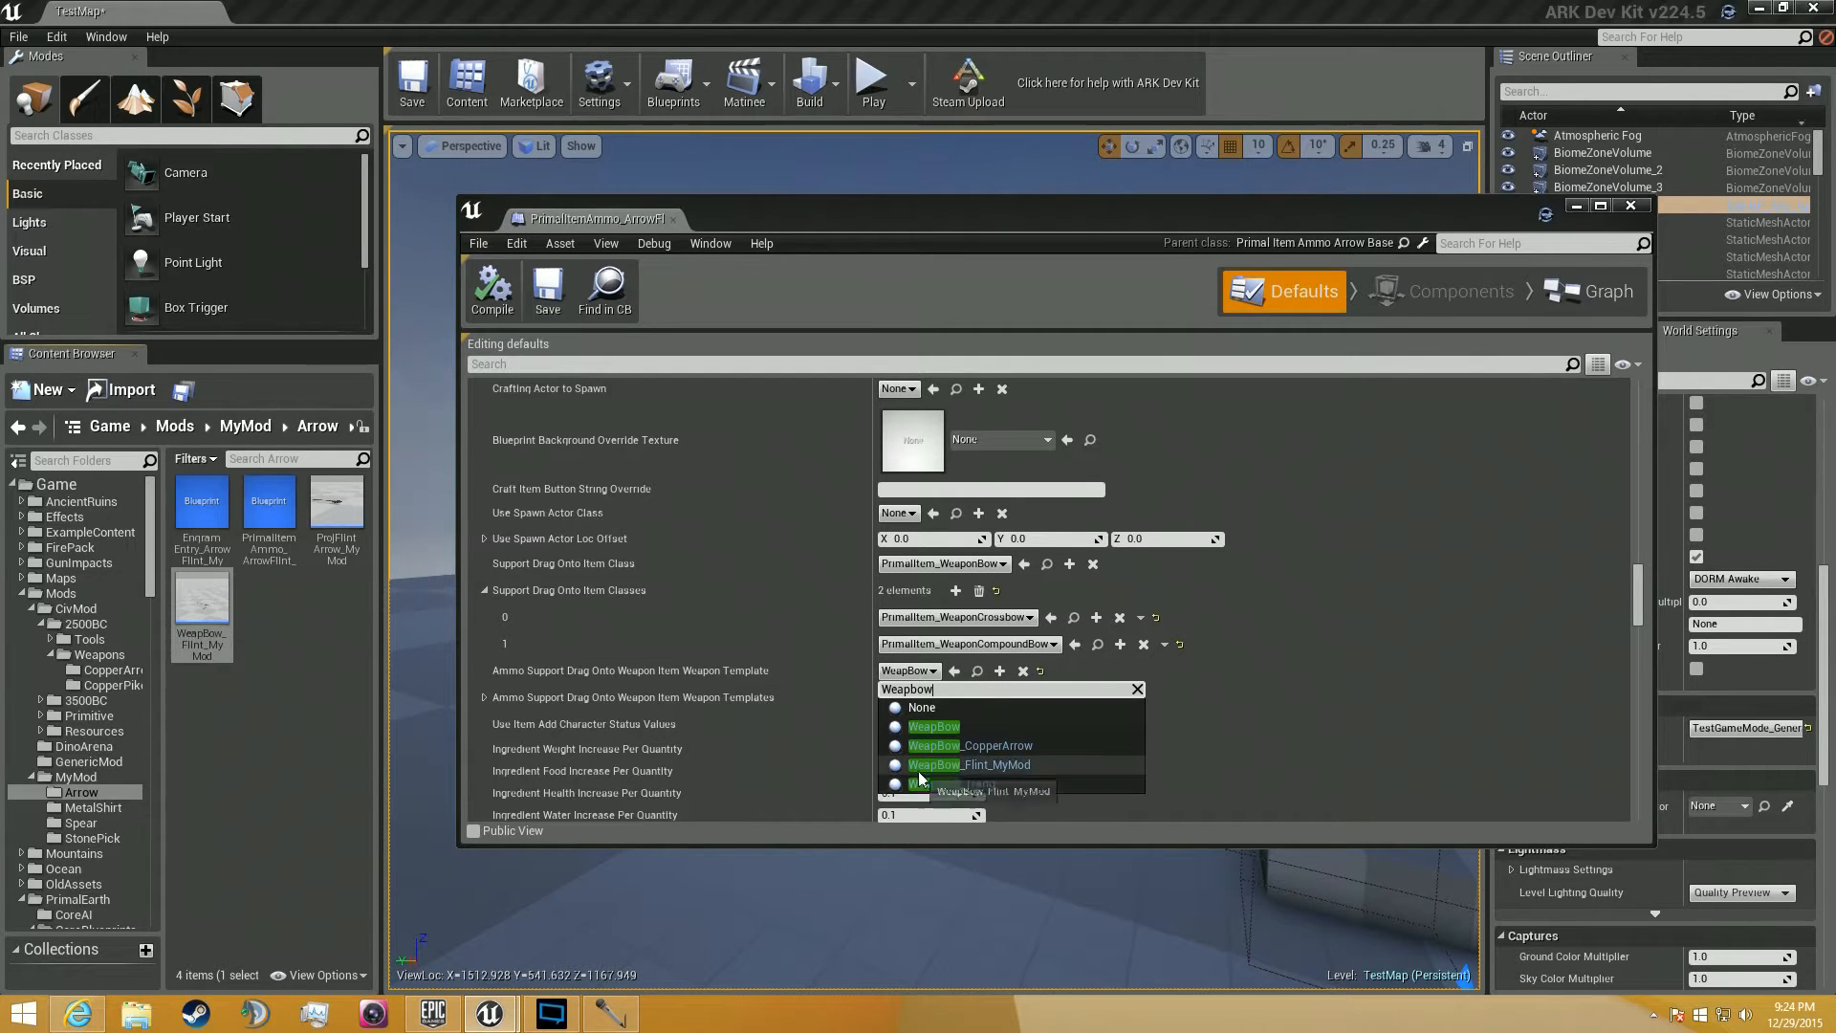
click(998, 766)
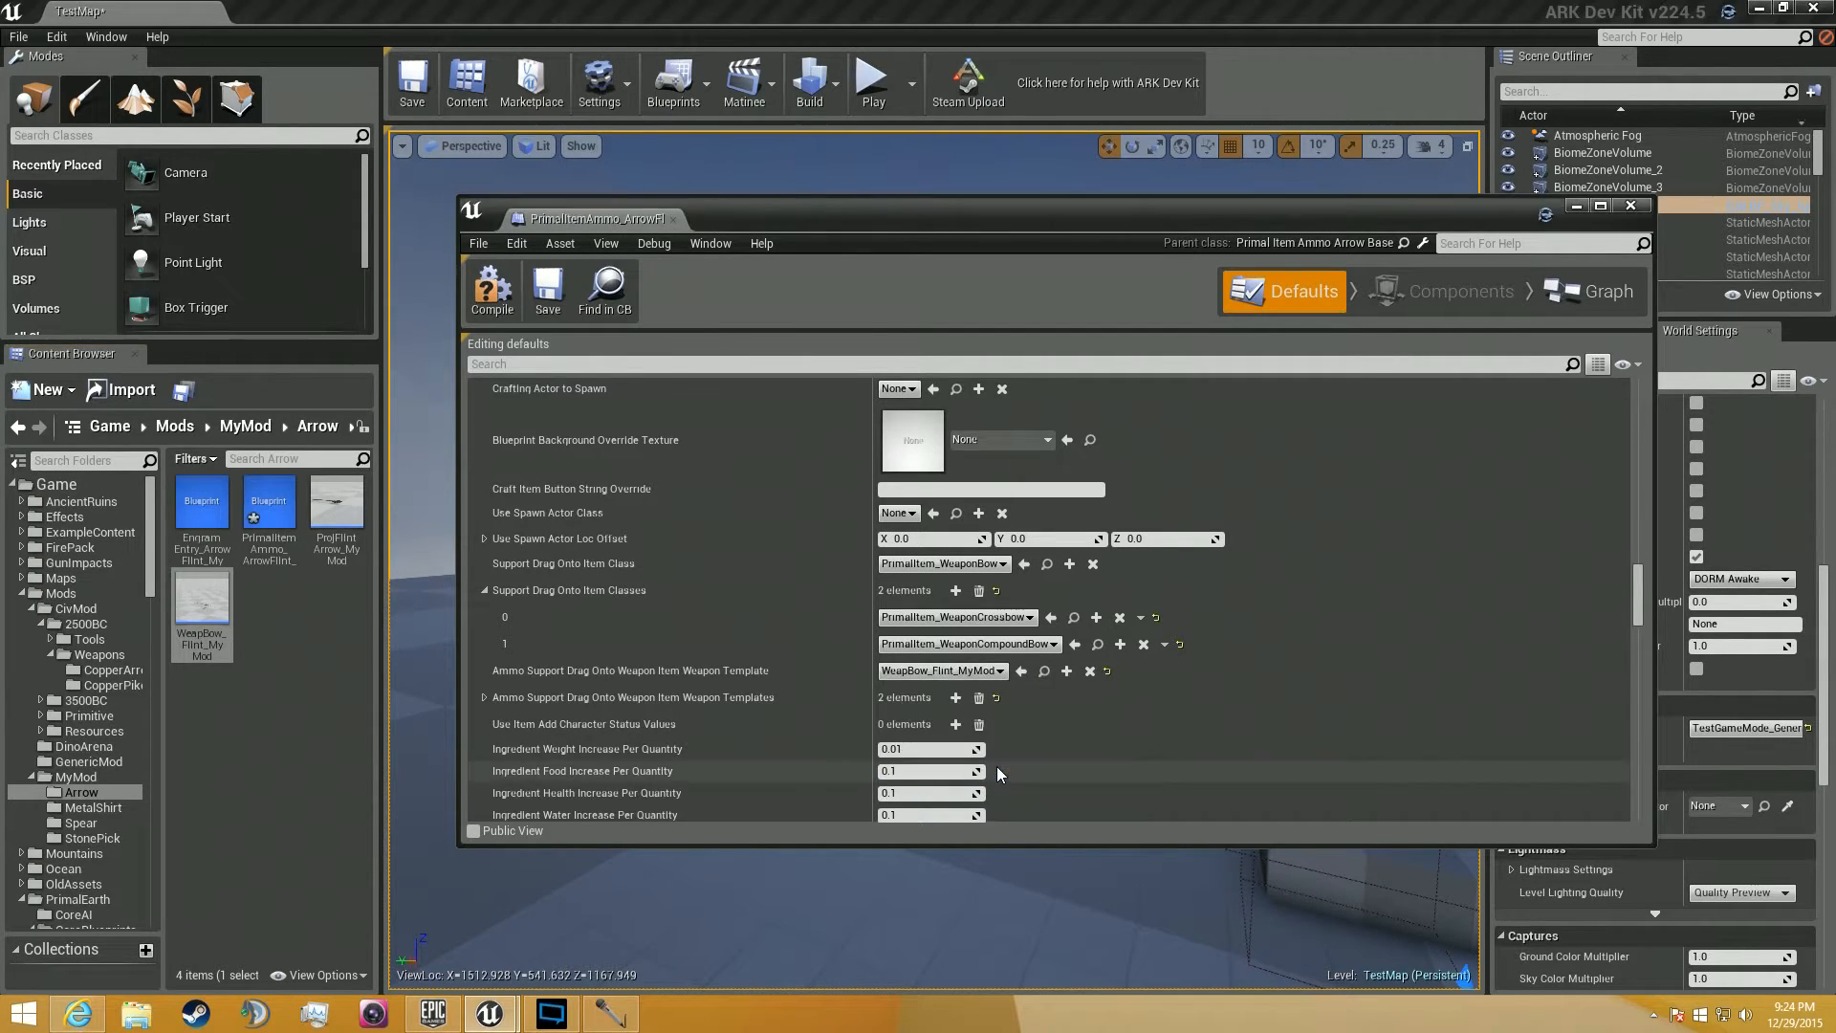
Clear the crossbow and compound bow entries in Ammo Support Drag Onto Weapon Item Weapon Templates.
click(484, 697)
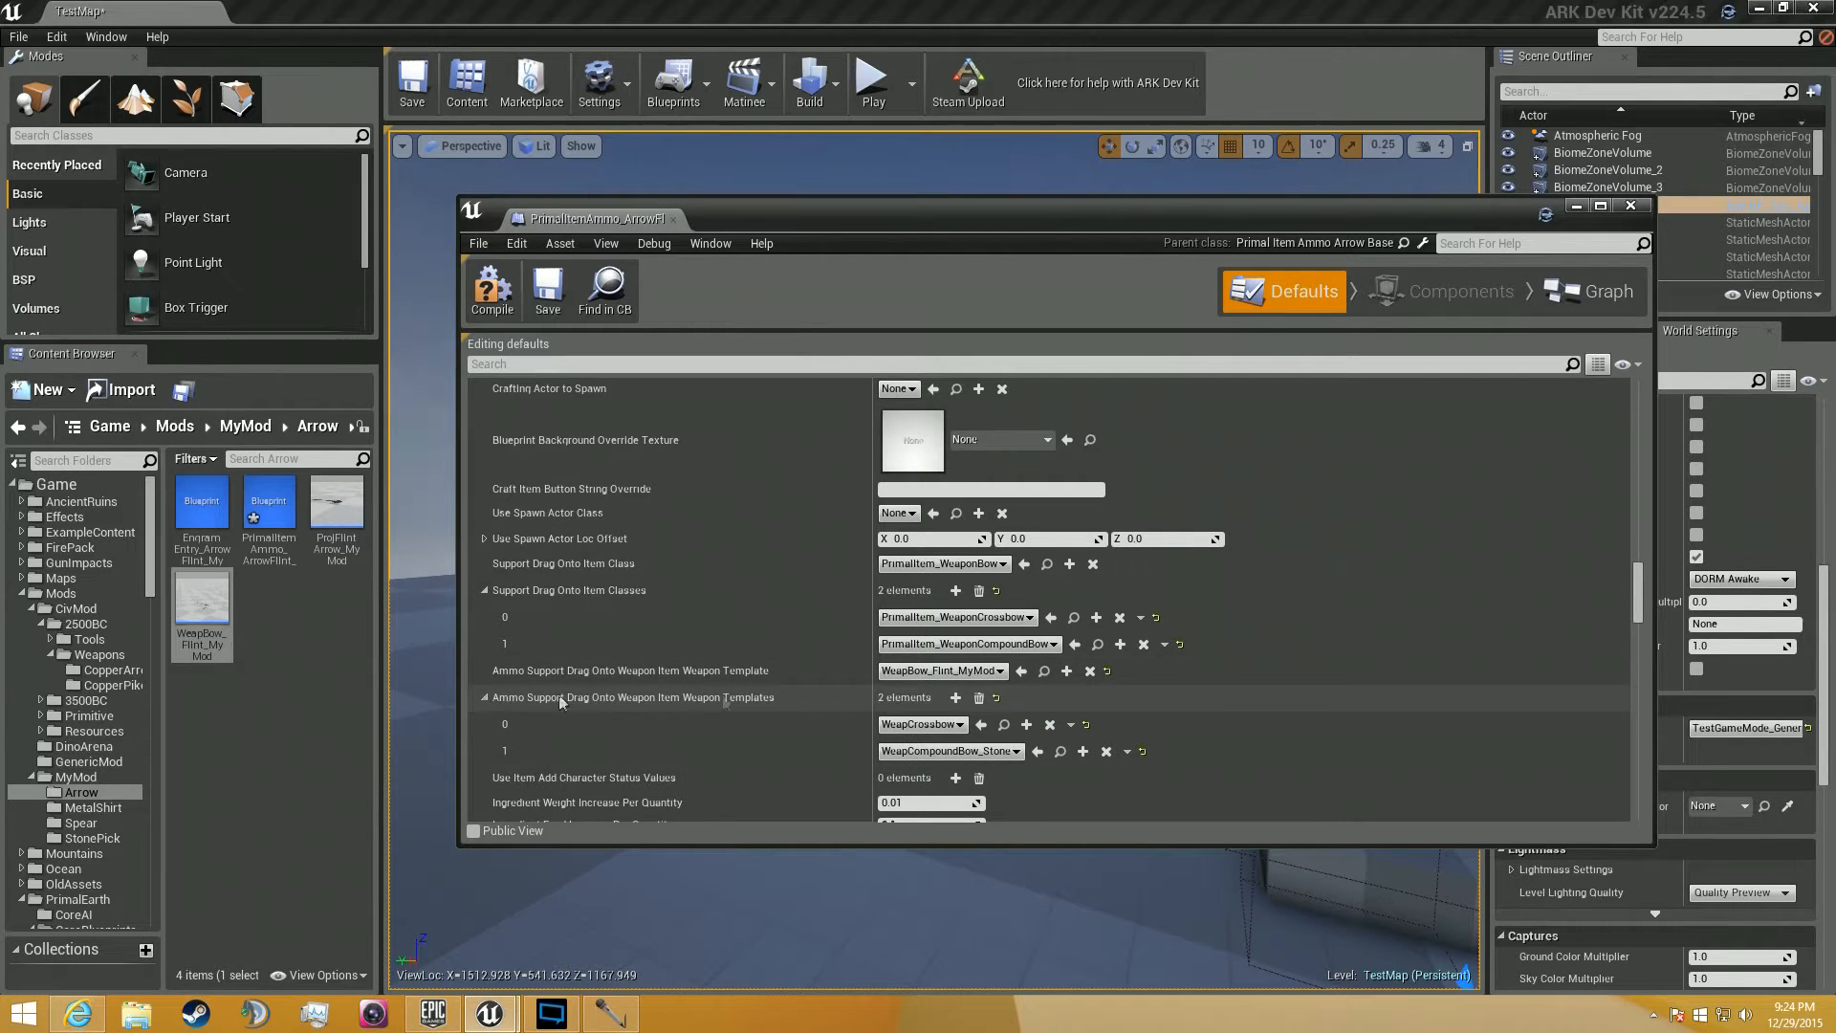
scroll(952, 721, down, 1)
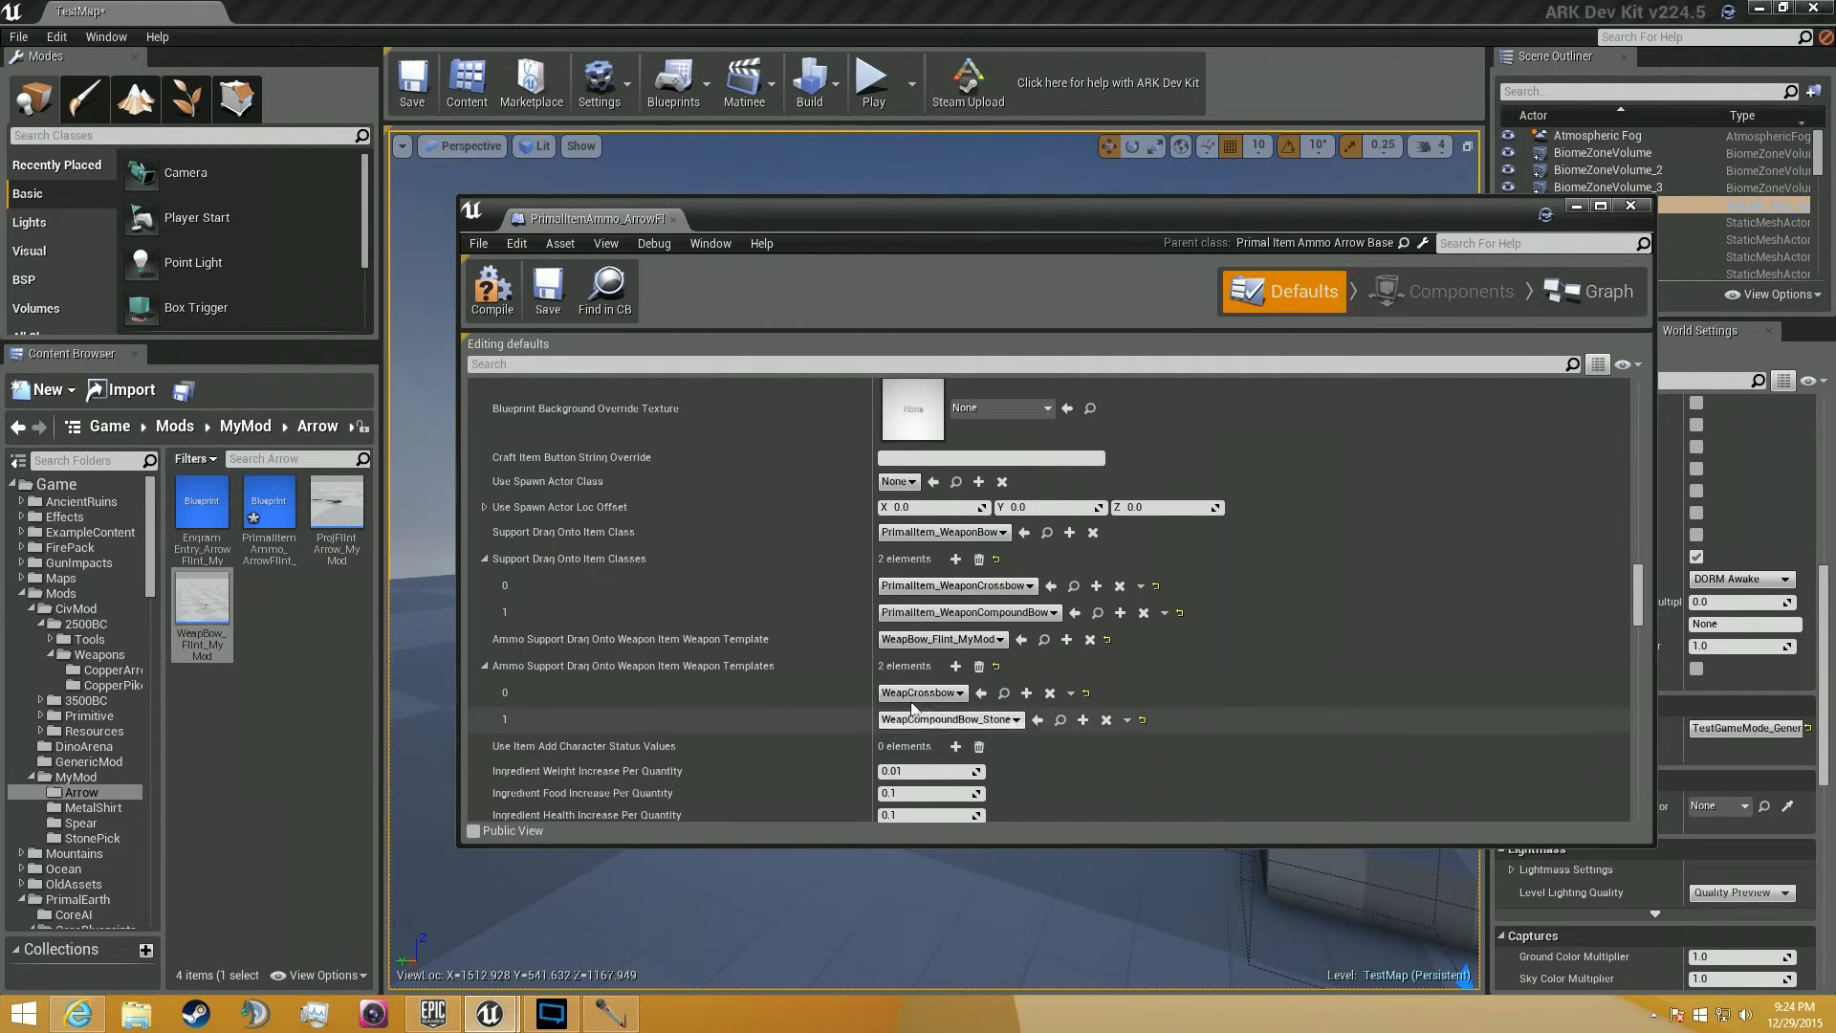
click(1051, 693)
click(1106, 719)
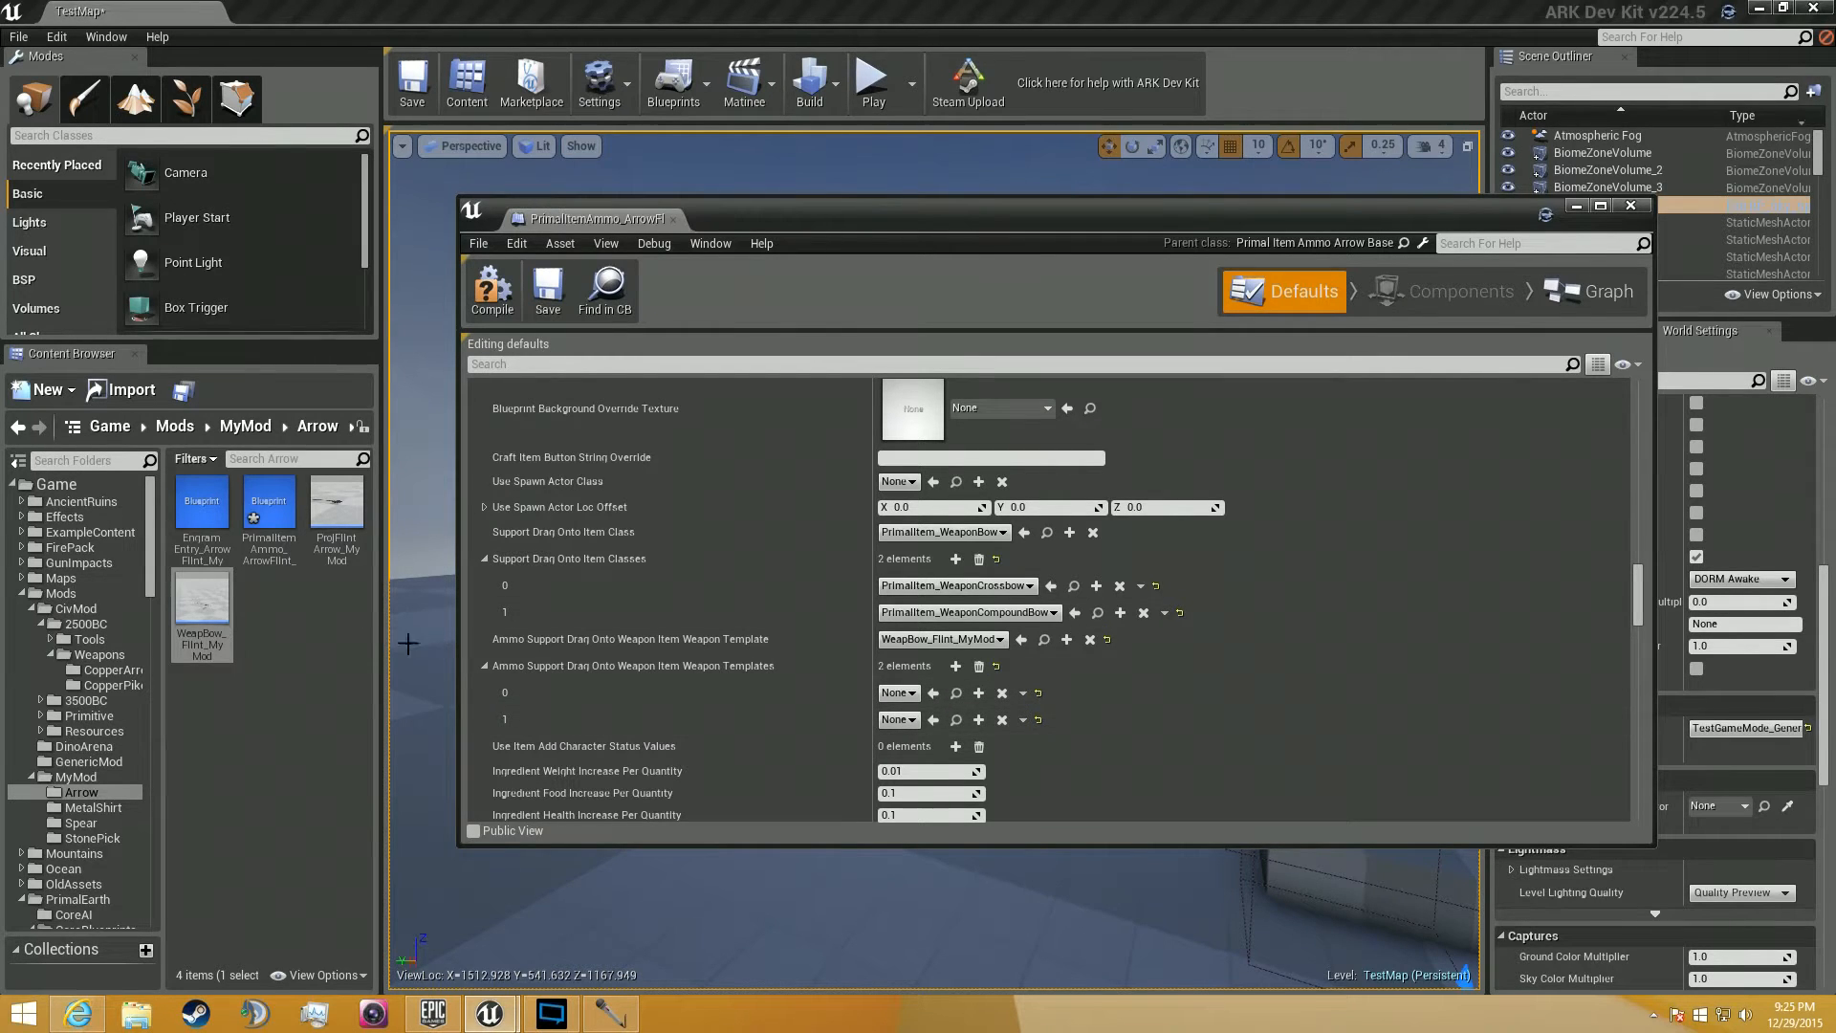
Clear the crossbow and compound bow entries in Support Drag Onto Item Classes.
click(484, 666)
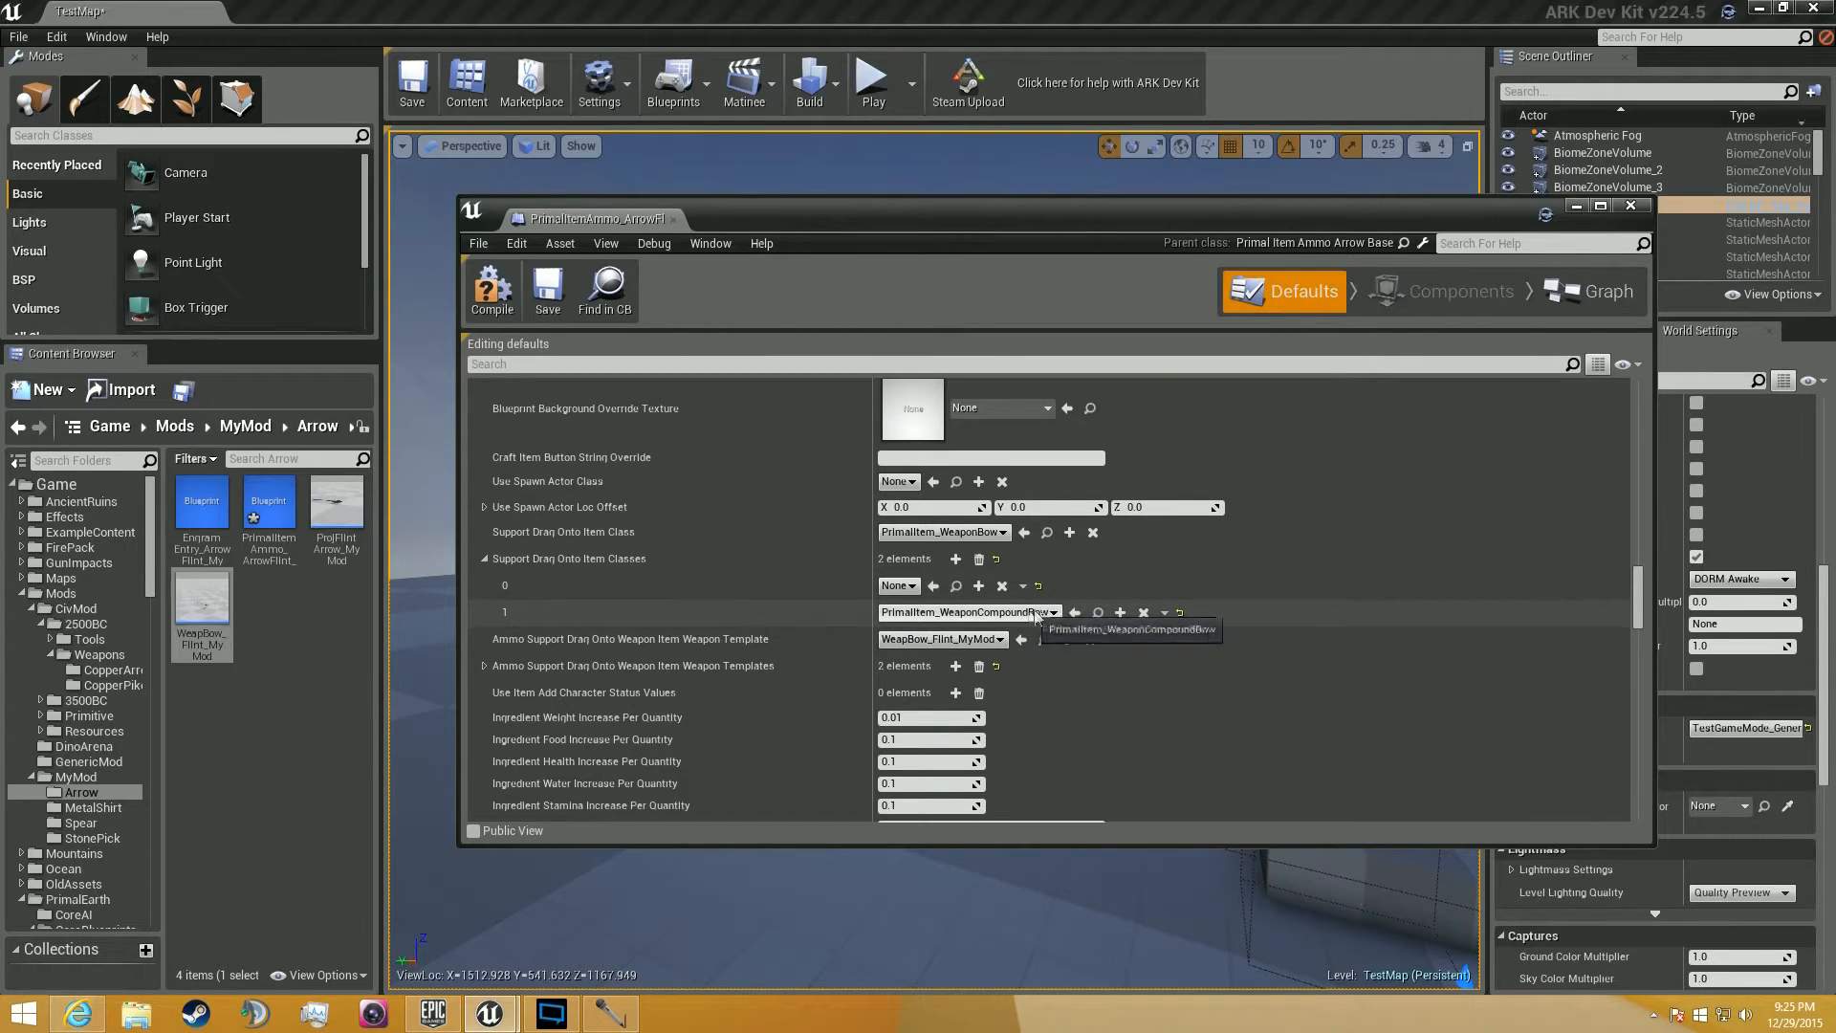
click(1142, 613)
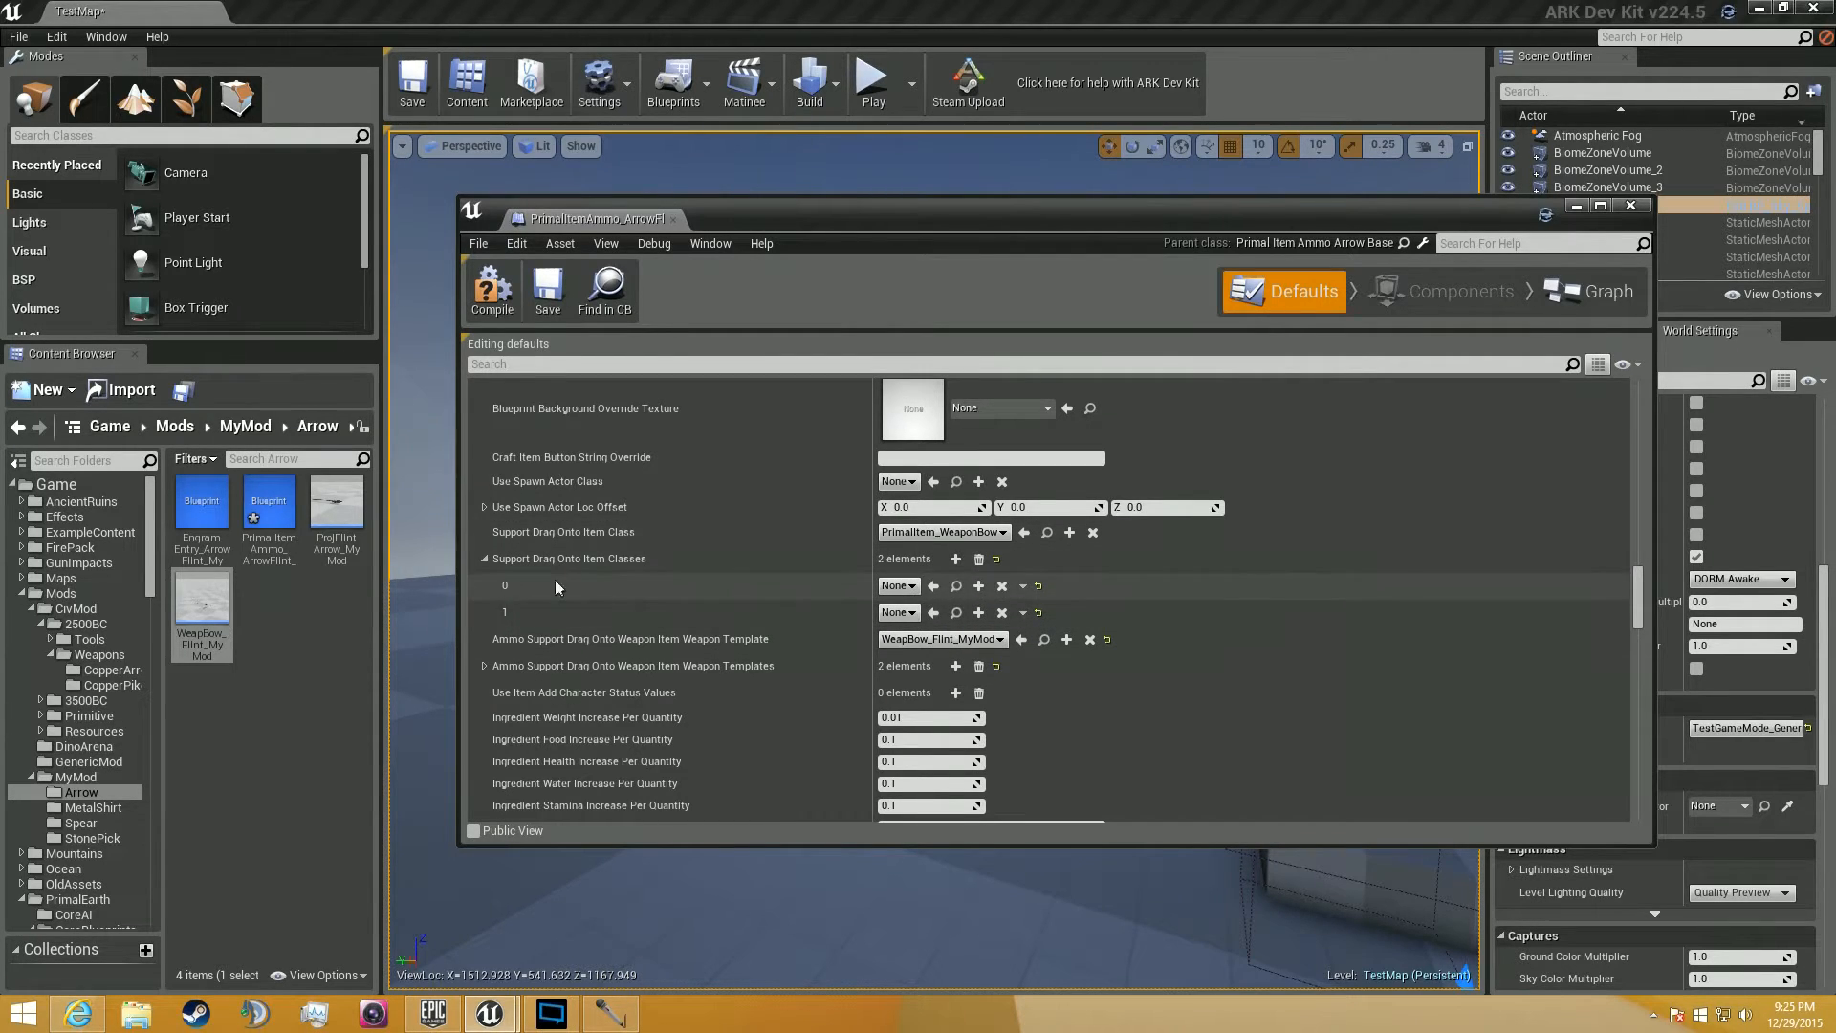
click(483, 665)
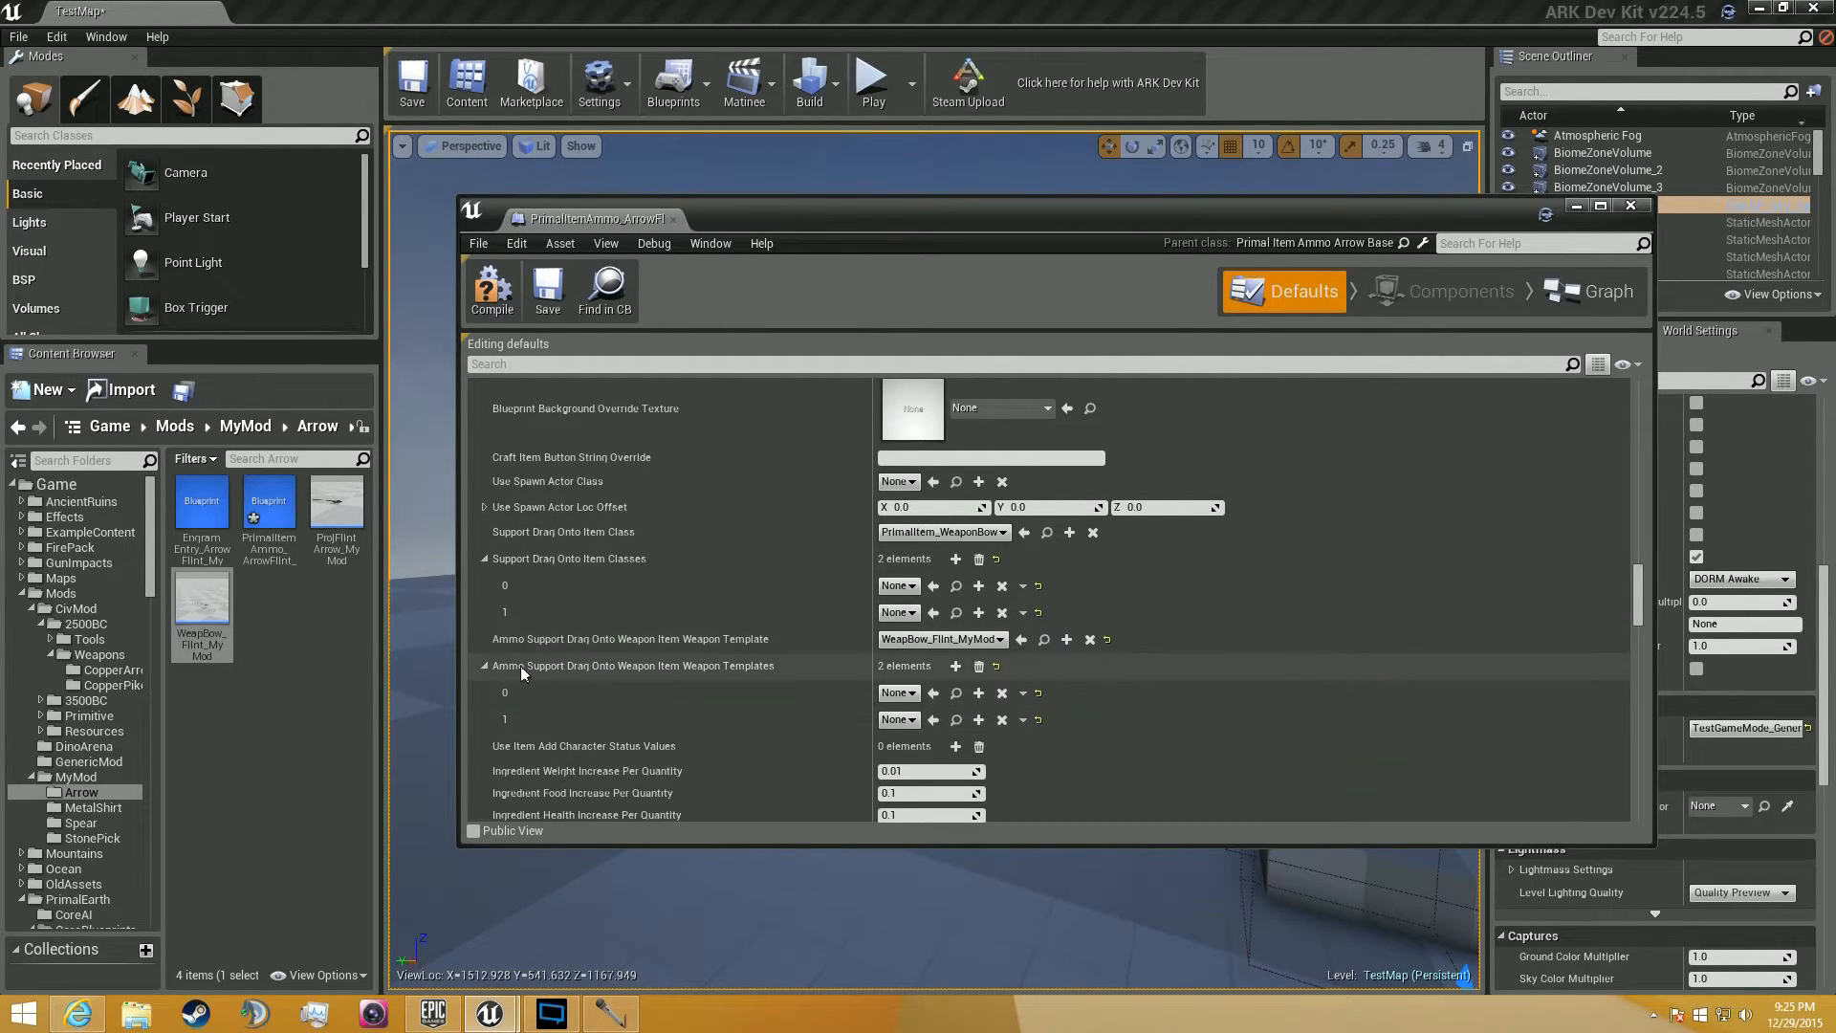
Collapse both drag-support lists and set the Descriptive Name Base to Flint Arrow.
click(484, 665)
click(484, 559)
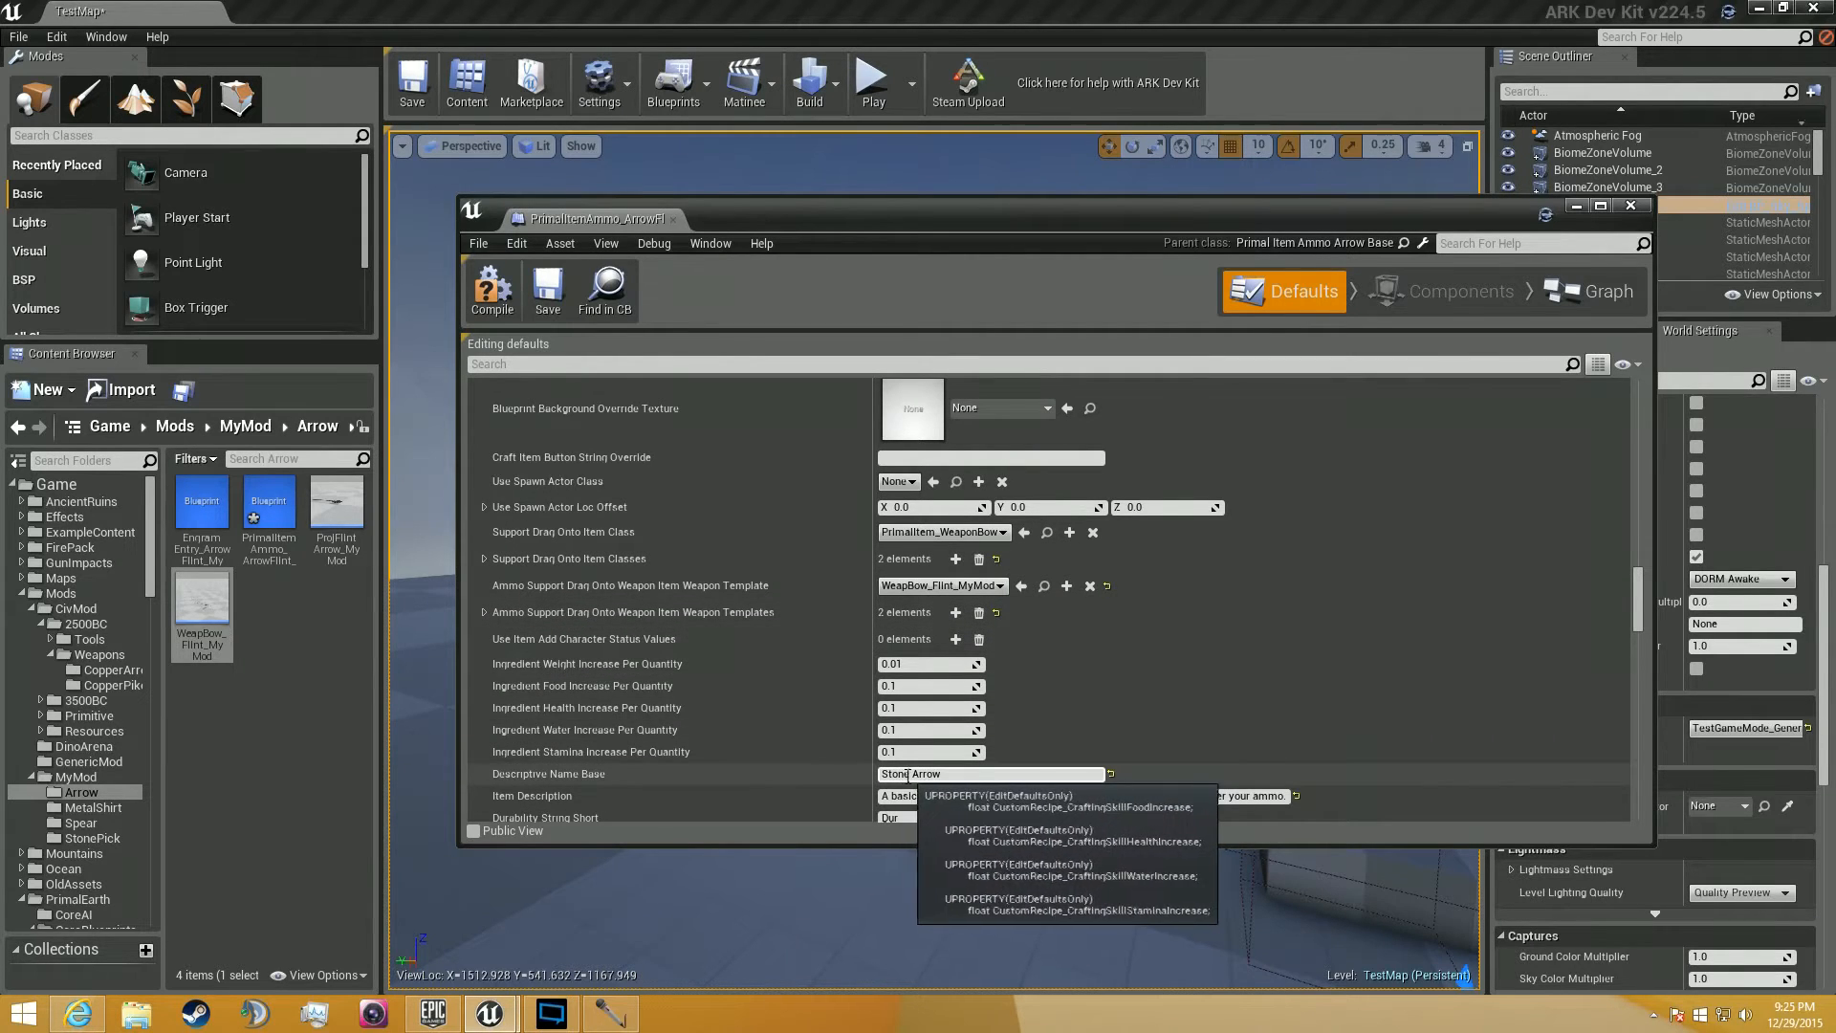
drag(910, 774, 879, 775)
text(Flin)
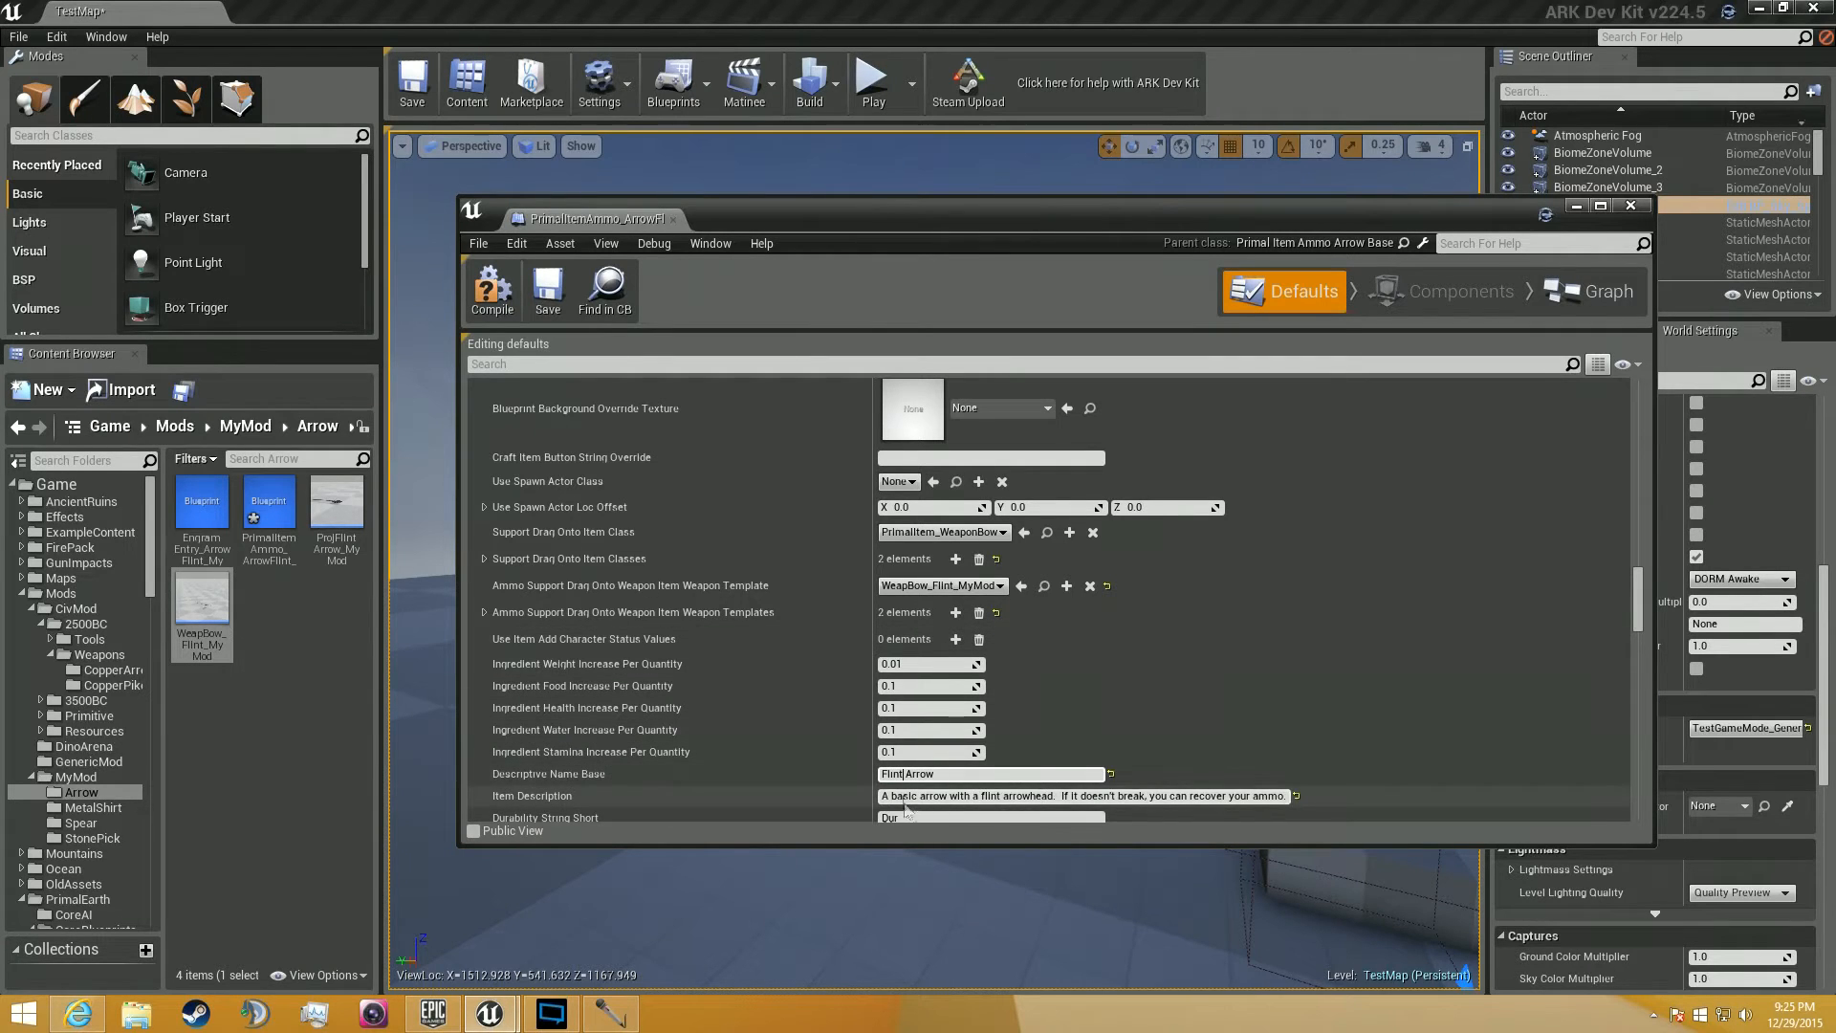
Expand the Base Crafting Resource Requirements list and all three of its entries.
scroll(1341, 799, down, 5)
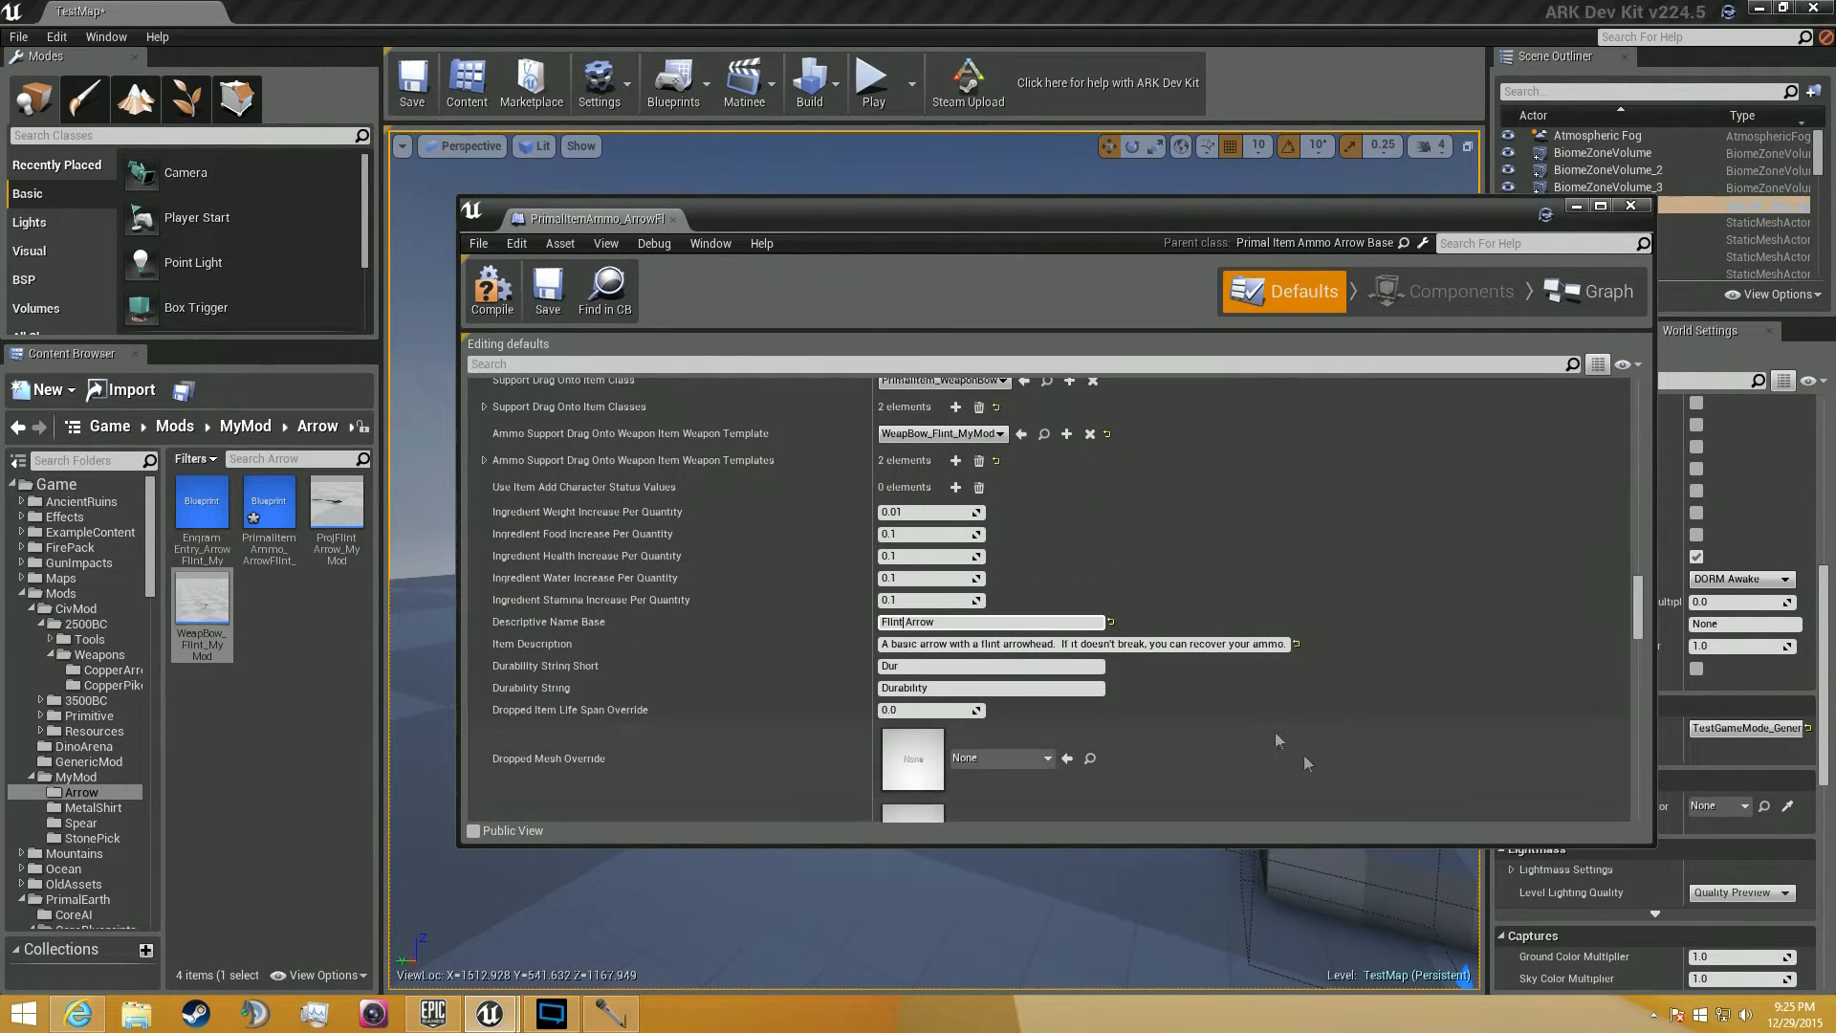
scroll(941, 679, down, 10)
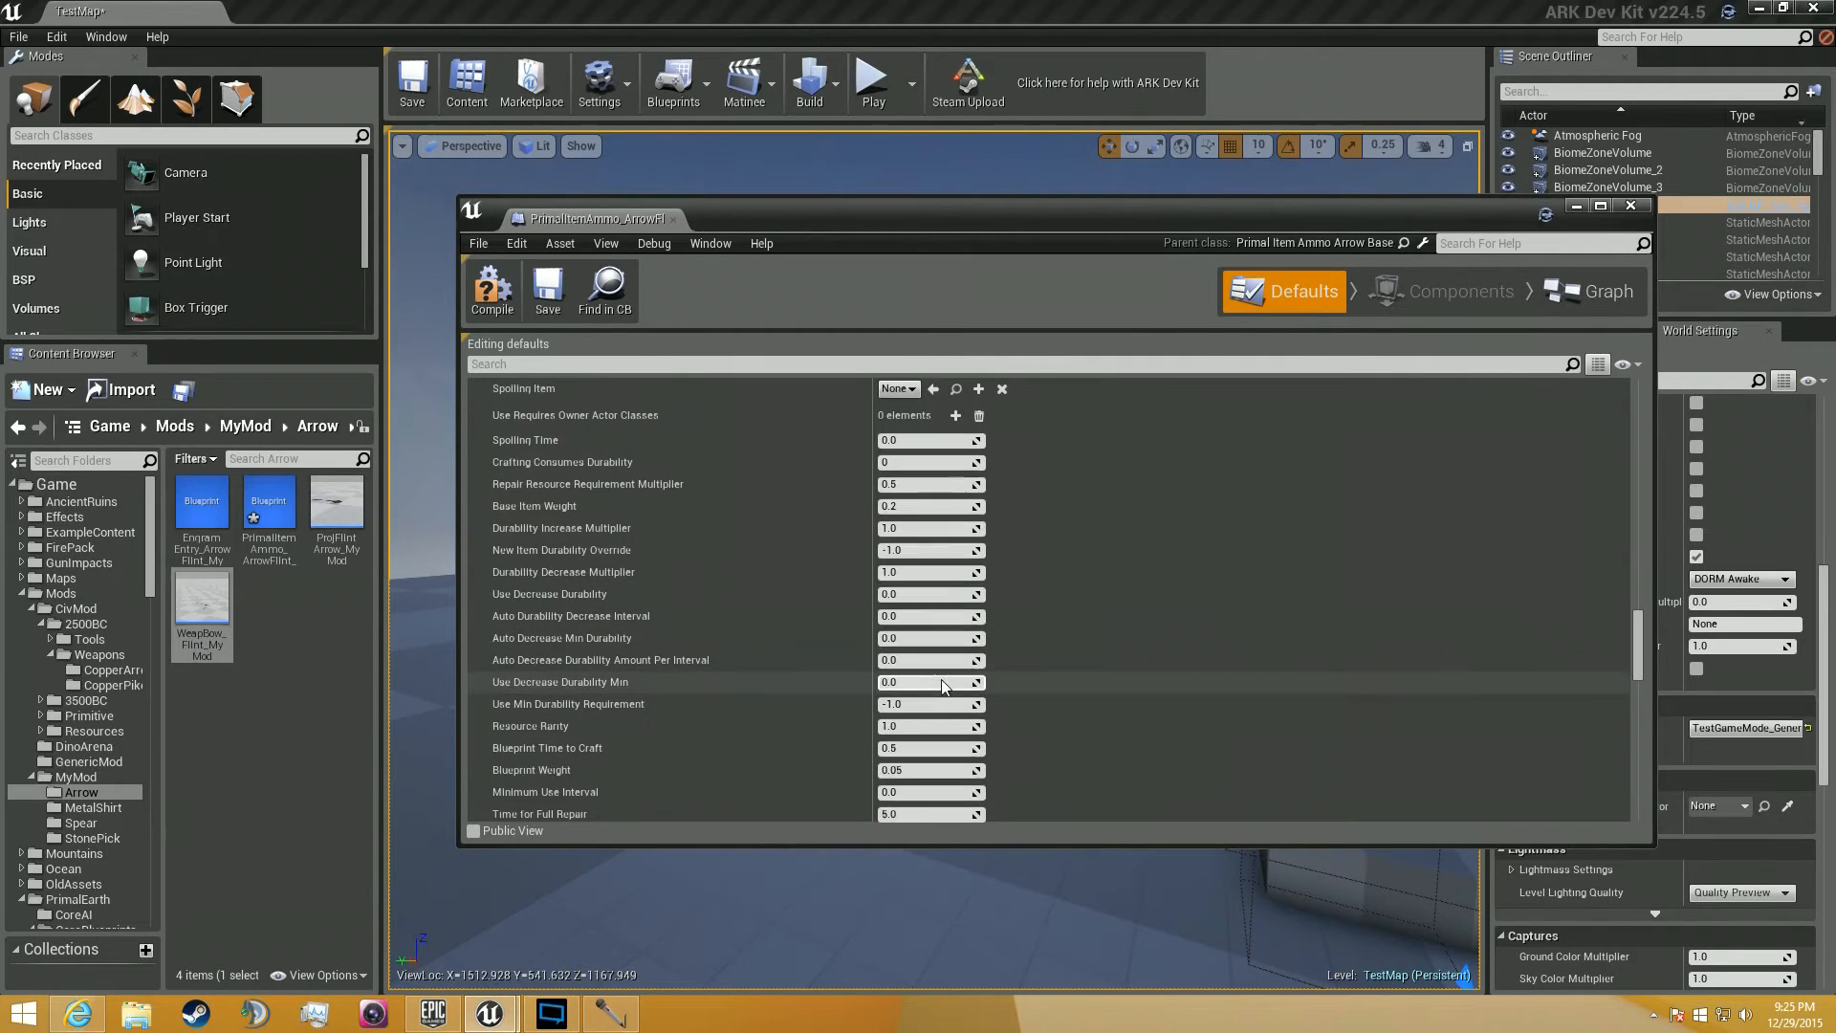
scroll(633, 502, down, 5)
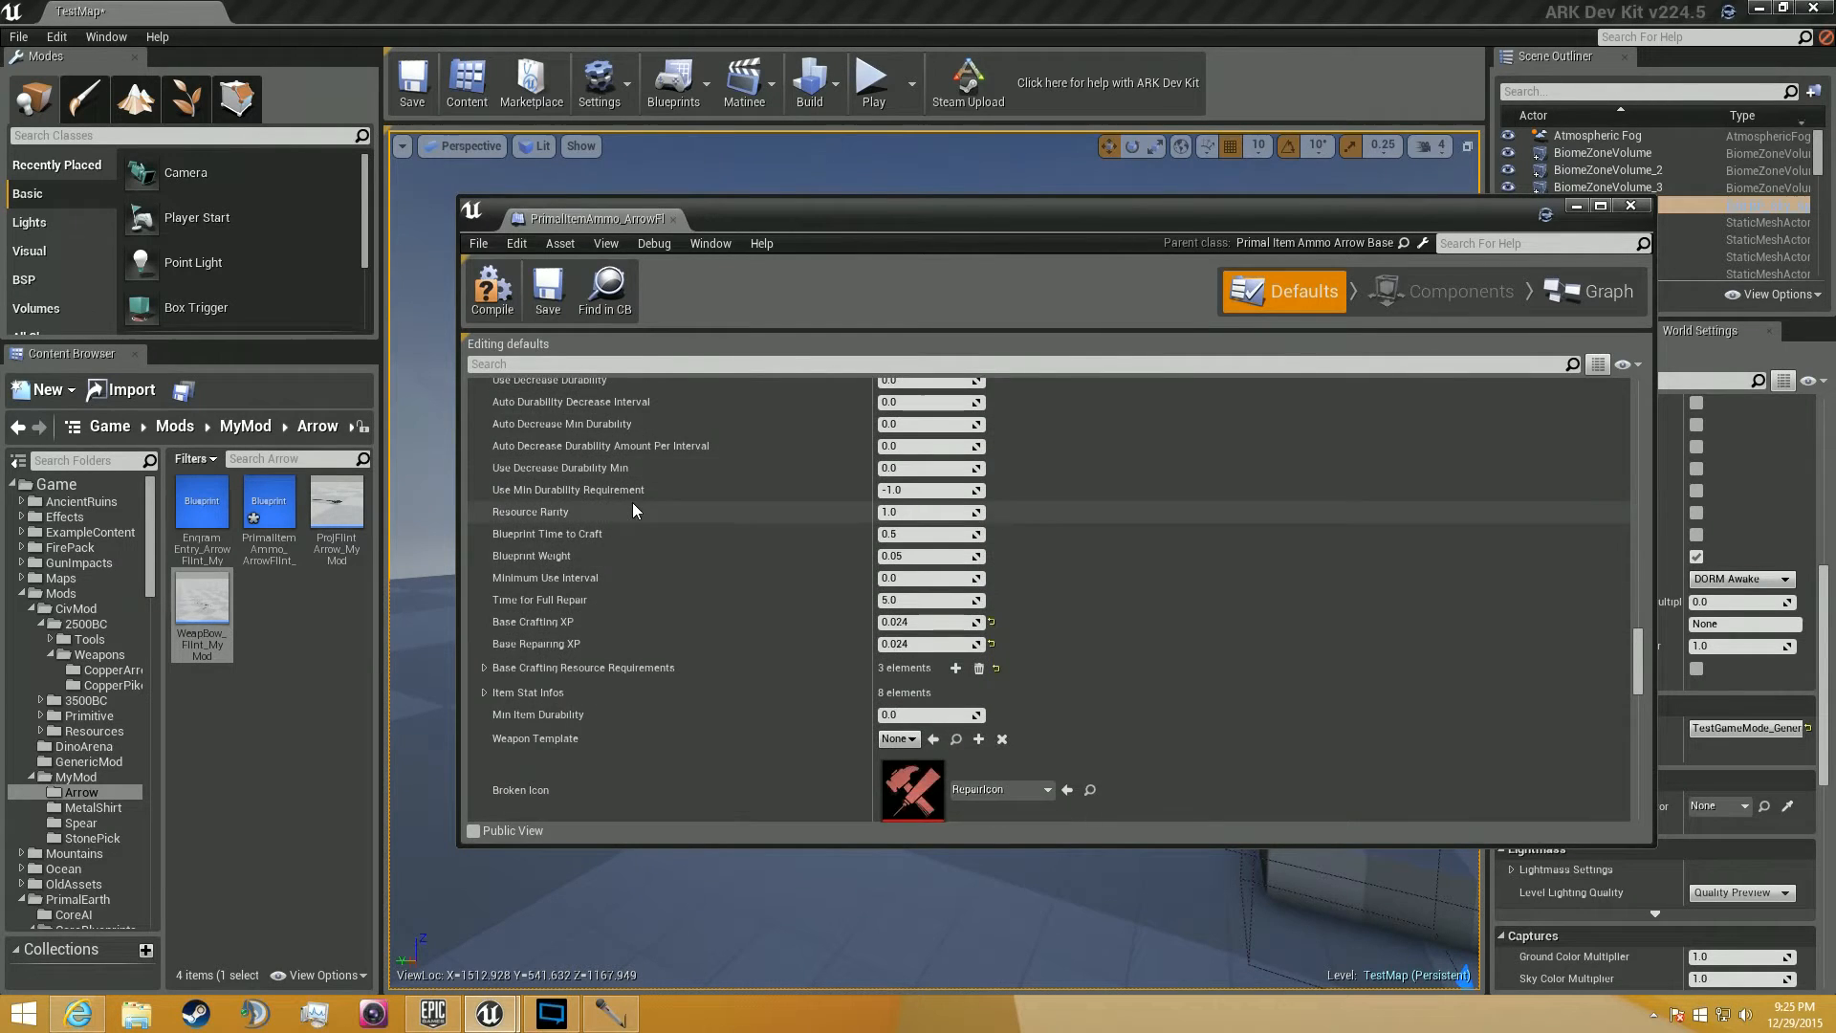
click(483, 636)
click(493, 661)
scroll(497, 657, down, 1)
click(493, 693)
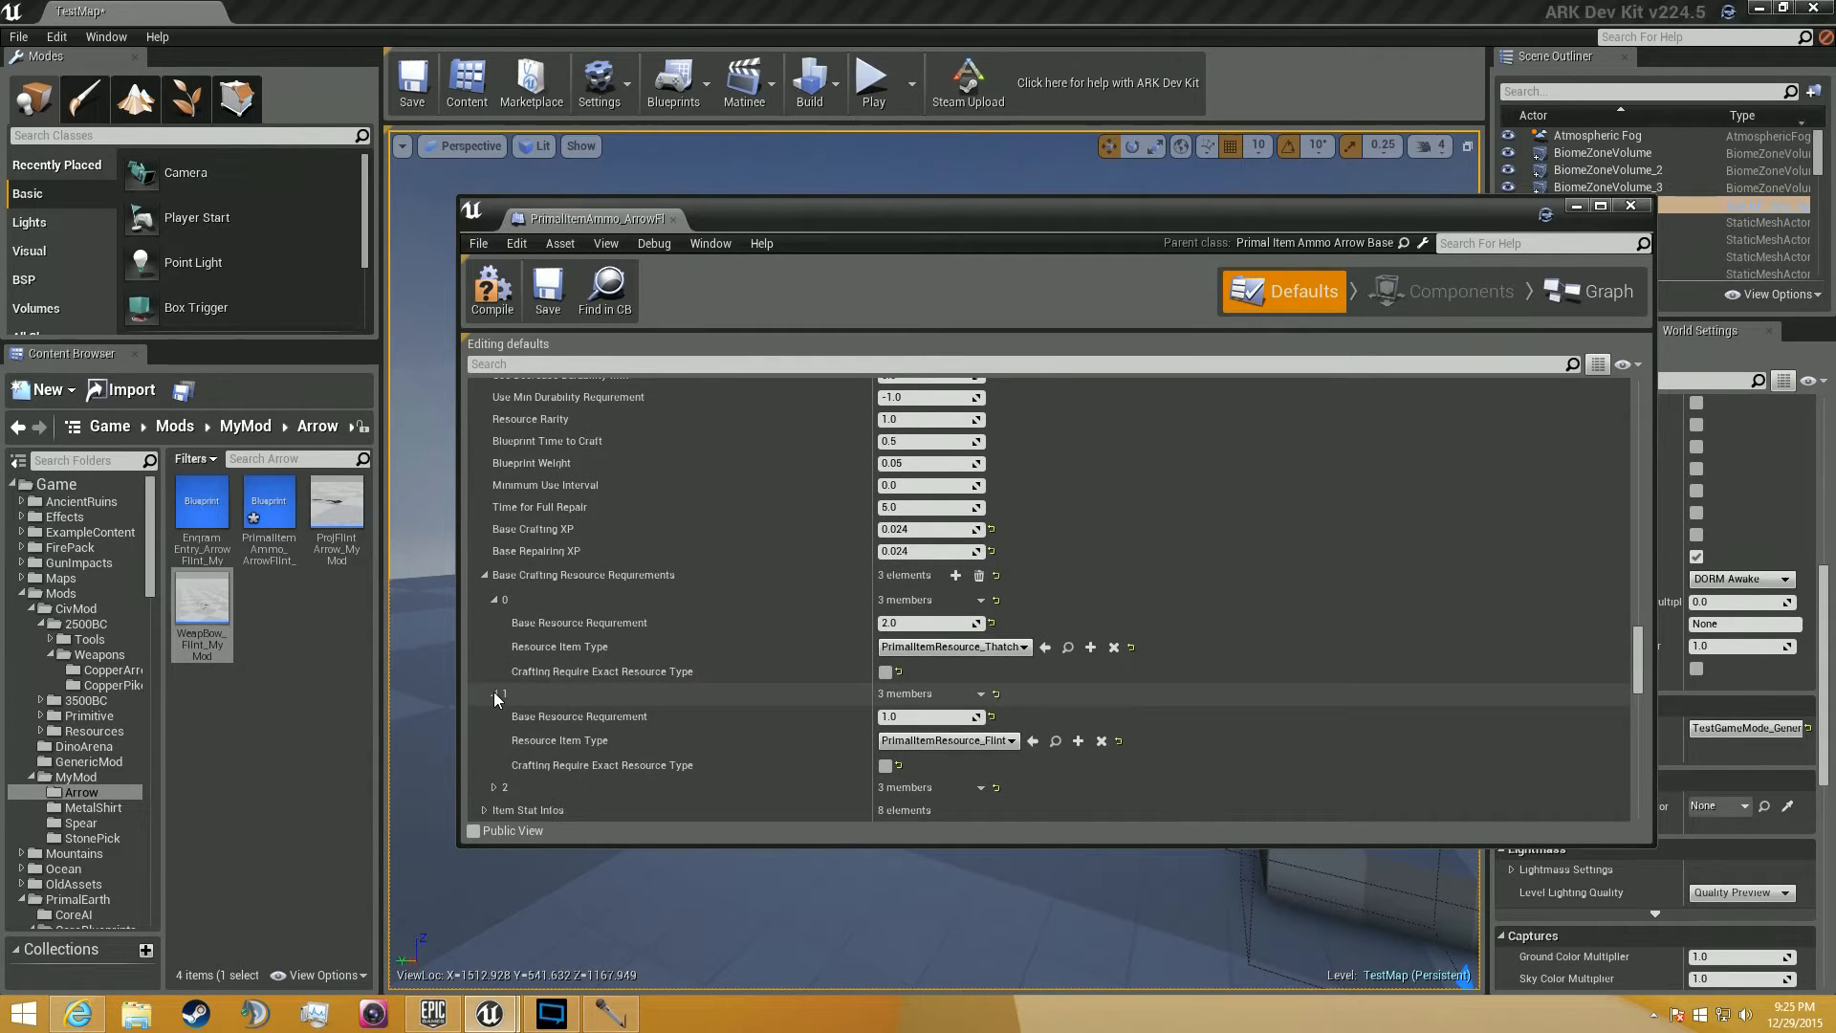
scroll(495, 702, down, 1)
click(493, 726)
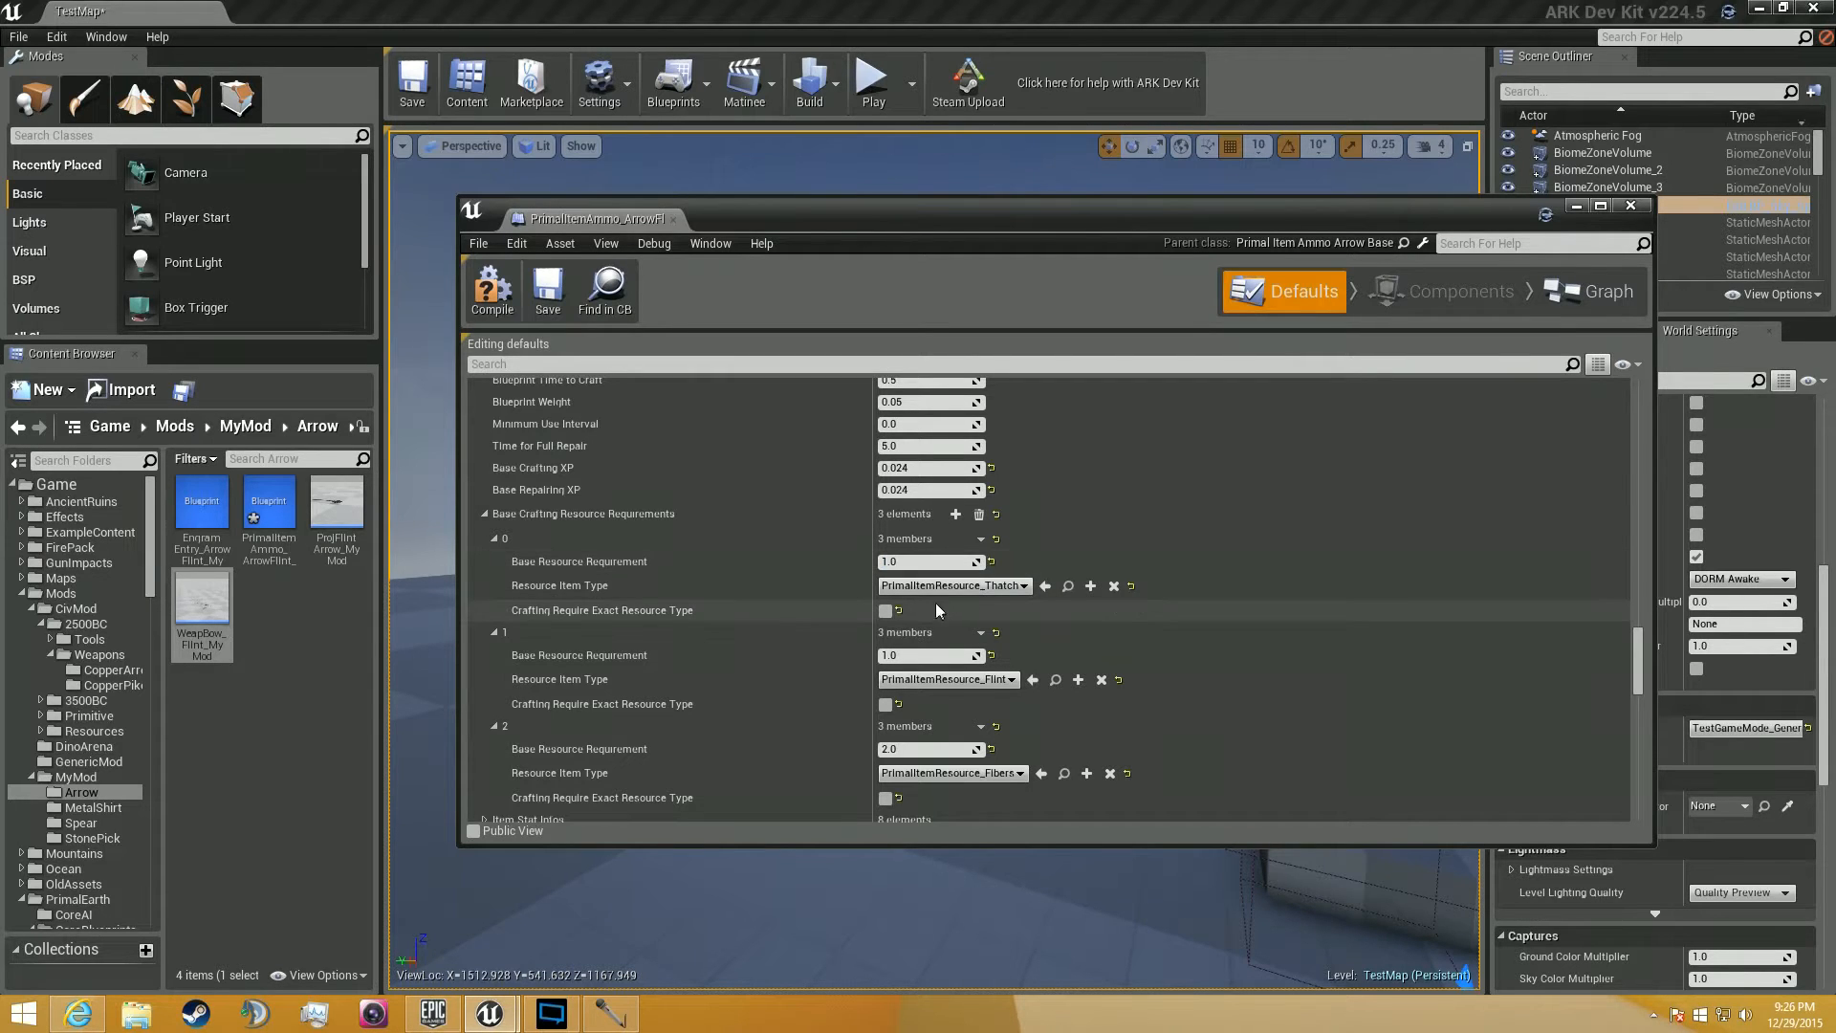
Set the thatch crafting requirement to 1.0 of PrimalItemResource_Wood, and collapse the requirement entries.
click(949, 587)
text(Wood)
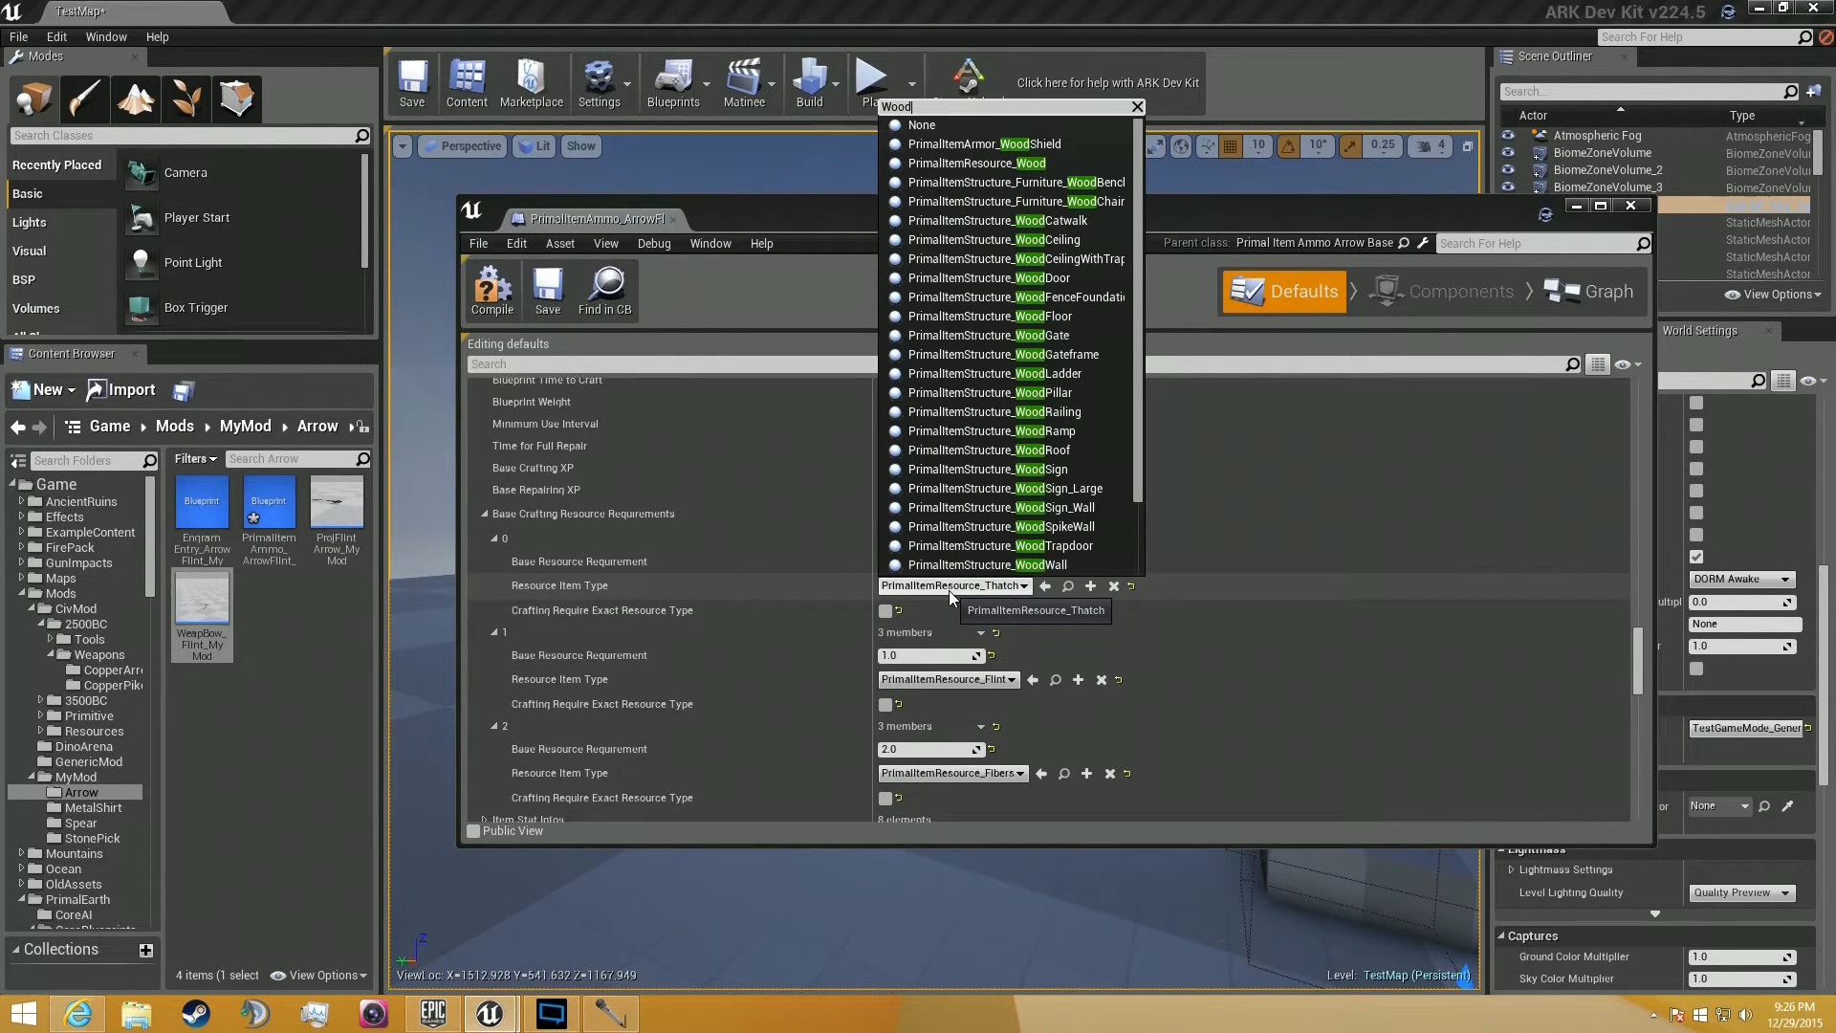
click(1057, 160)
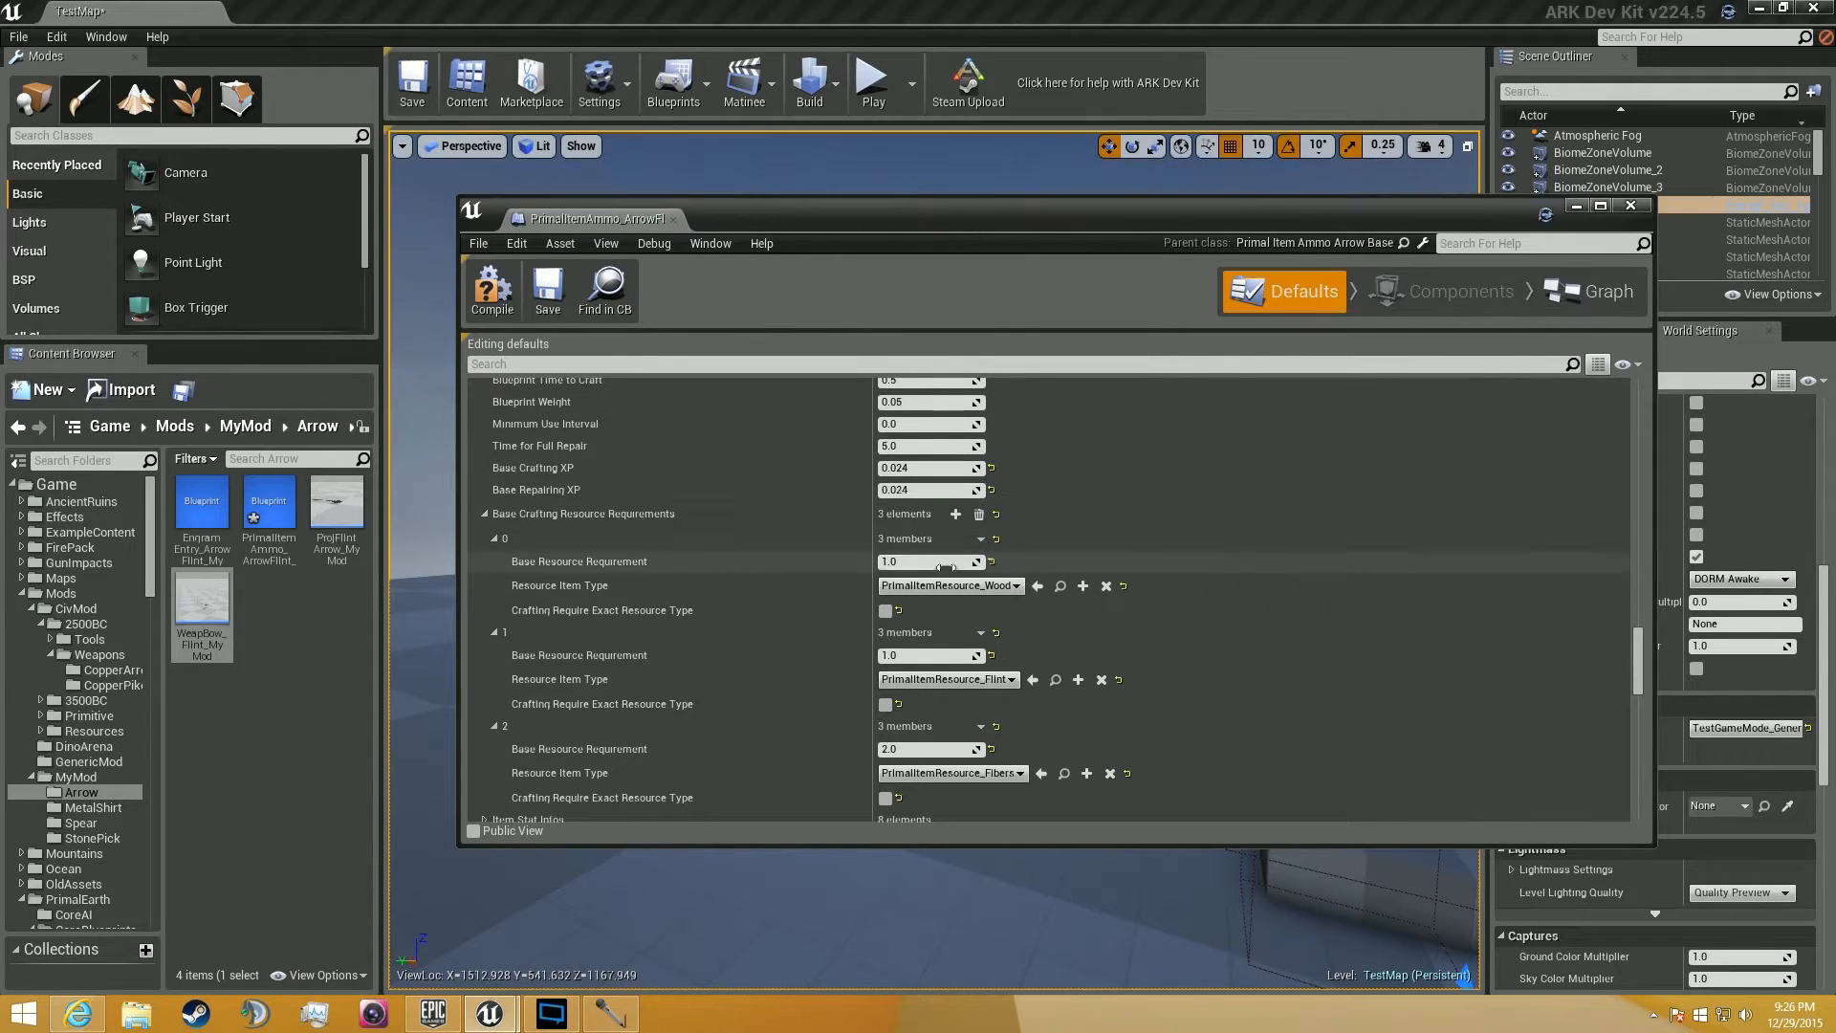
click(494, 538)
click(495, 561)
click(494, 584)
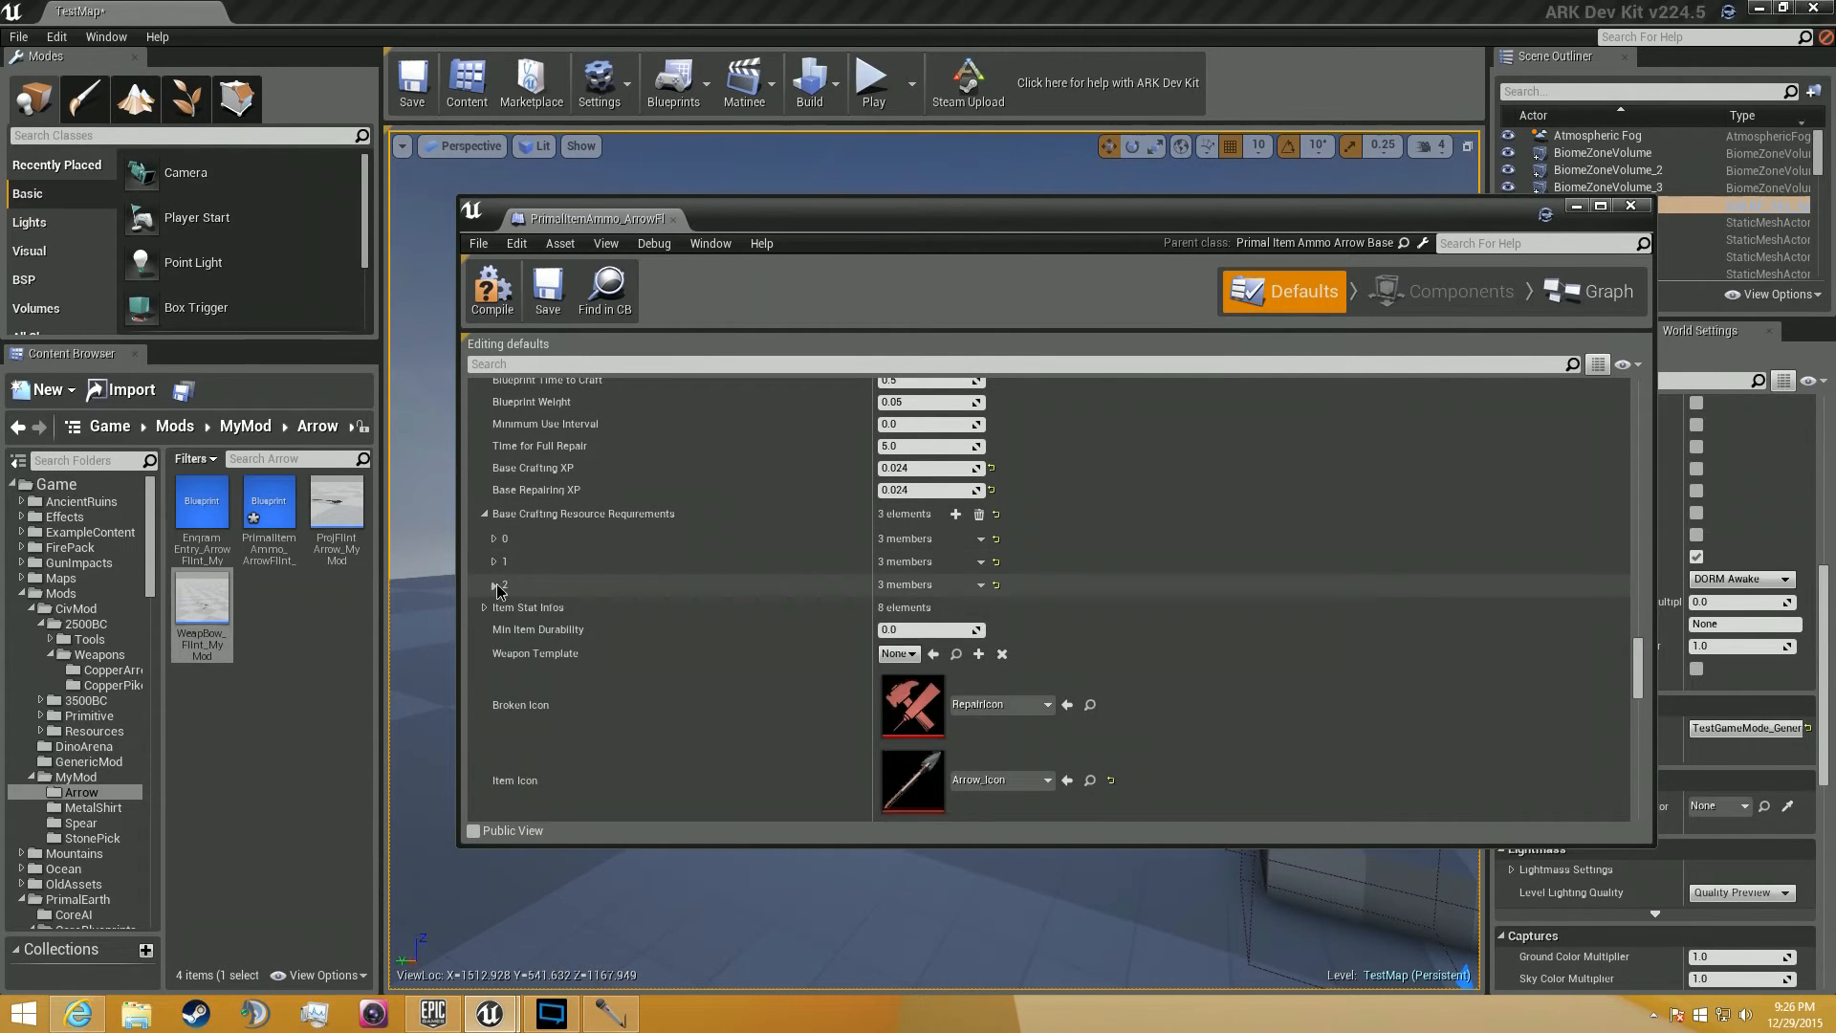
Set the fiber entry's Base Resource Requirement to 4.0 and collapse that entry.
click(494, 584)
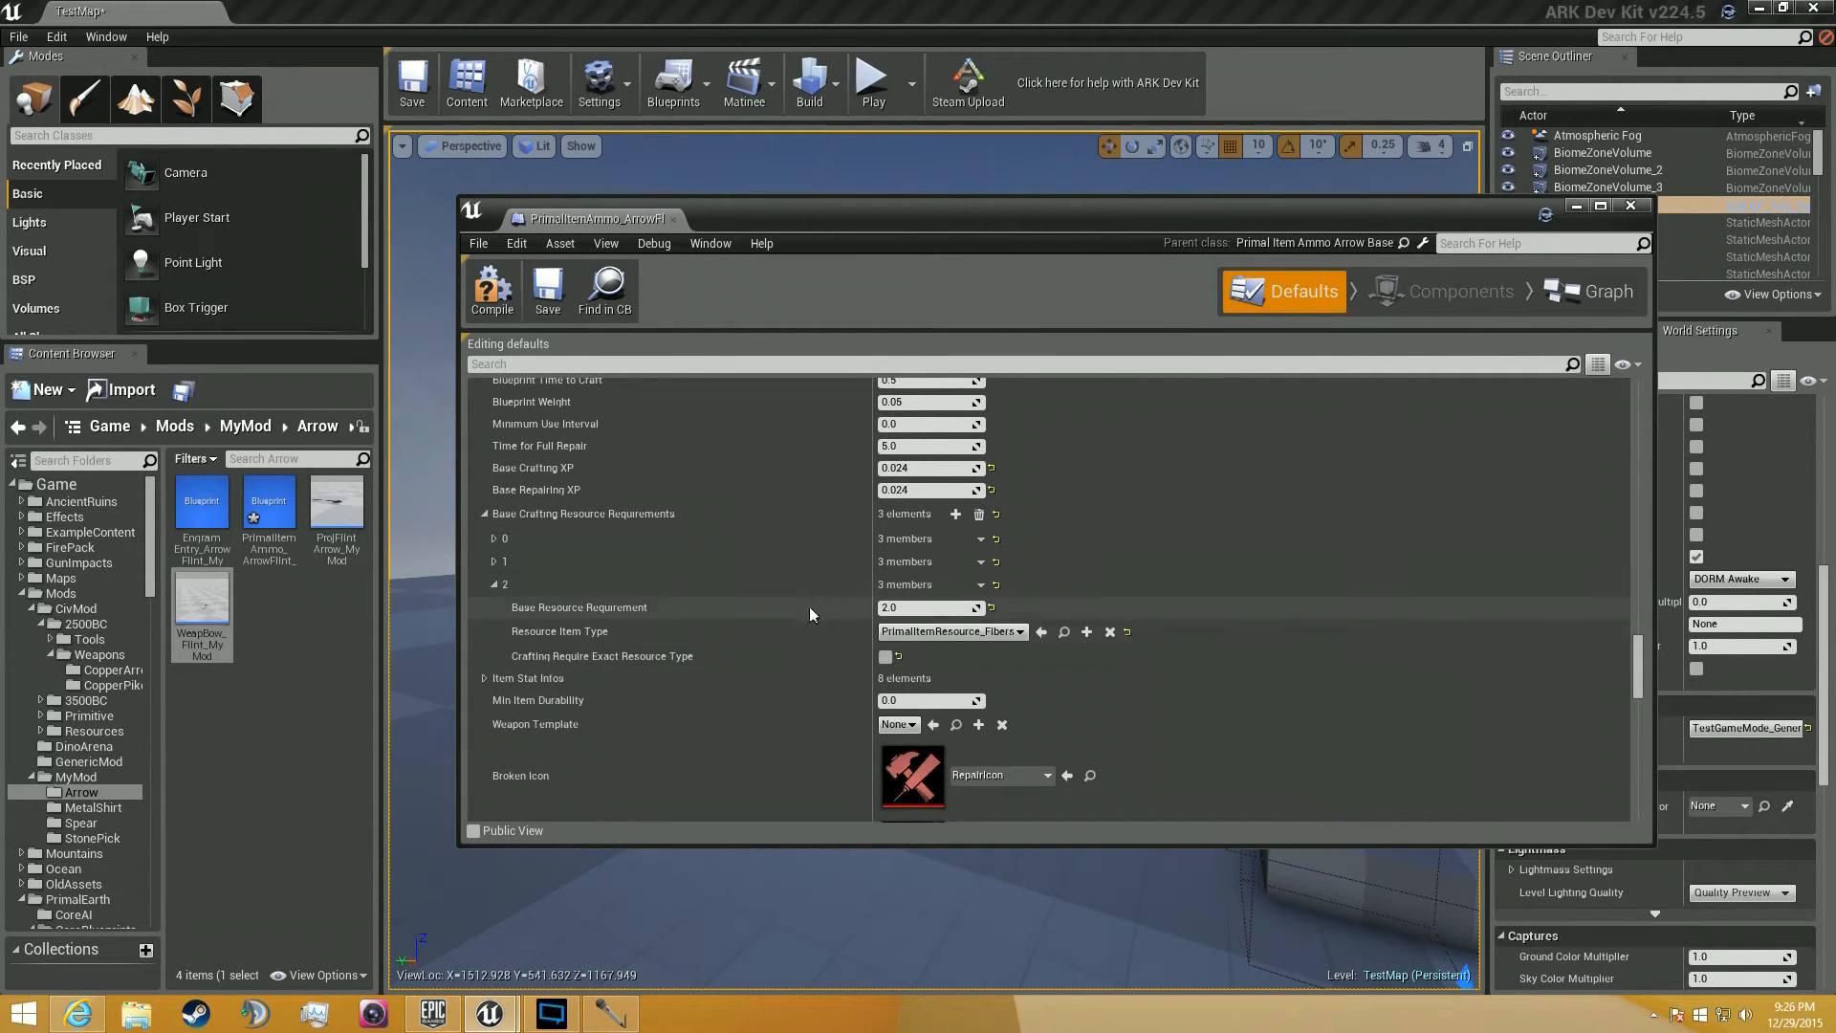
drag(893, 606, 1351, 593)
scroll(978, 677, down, 3)
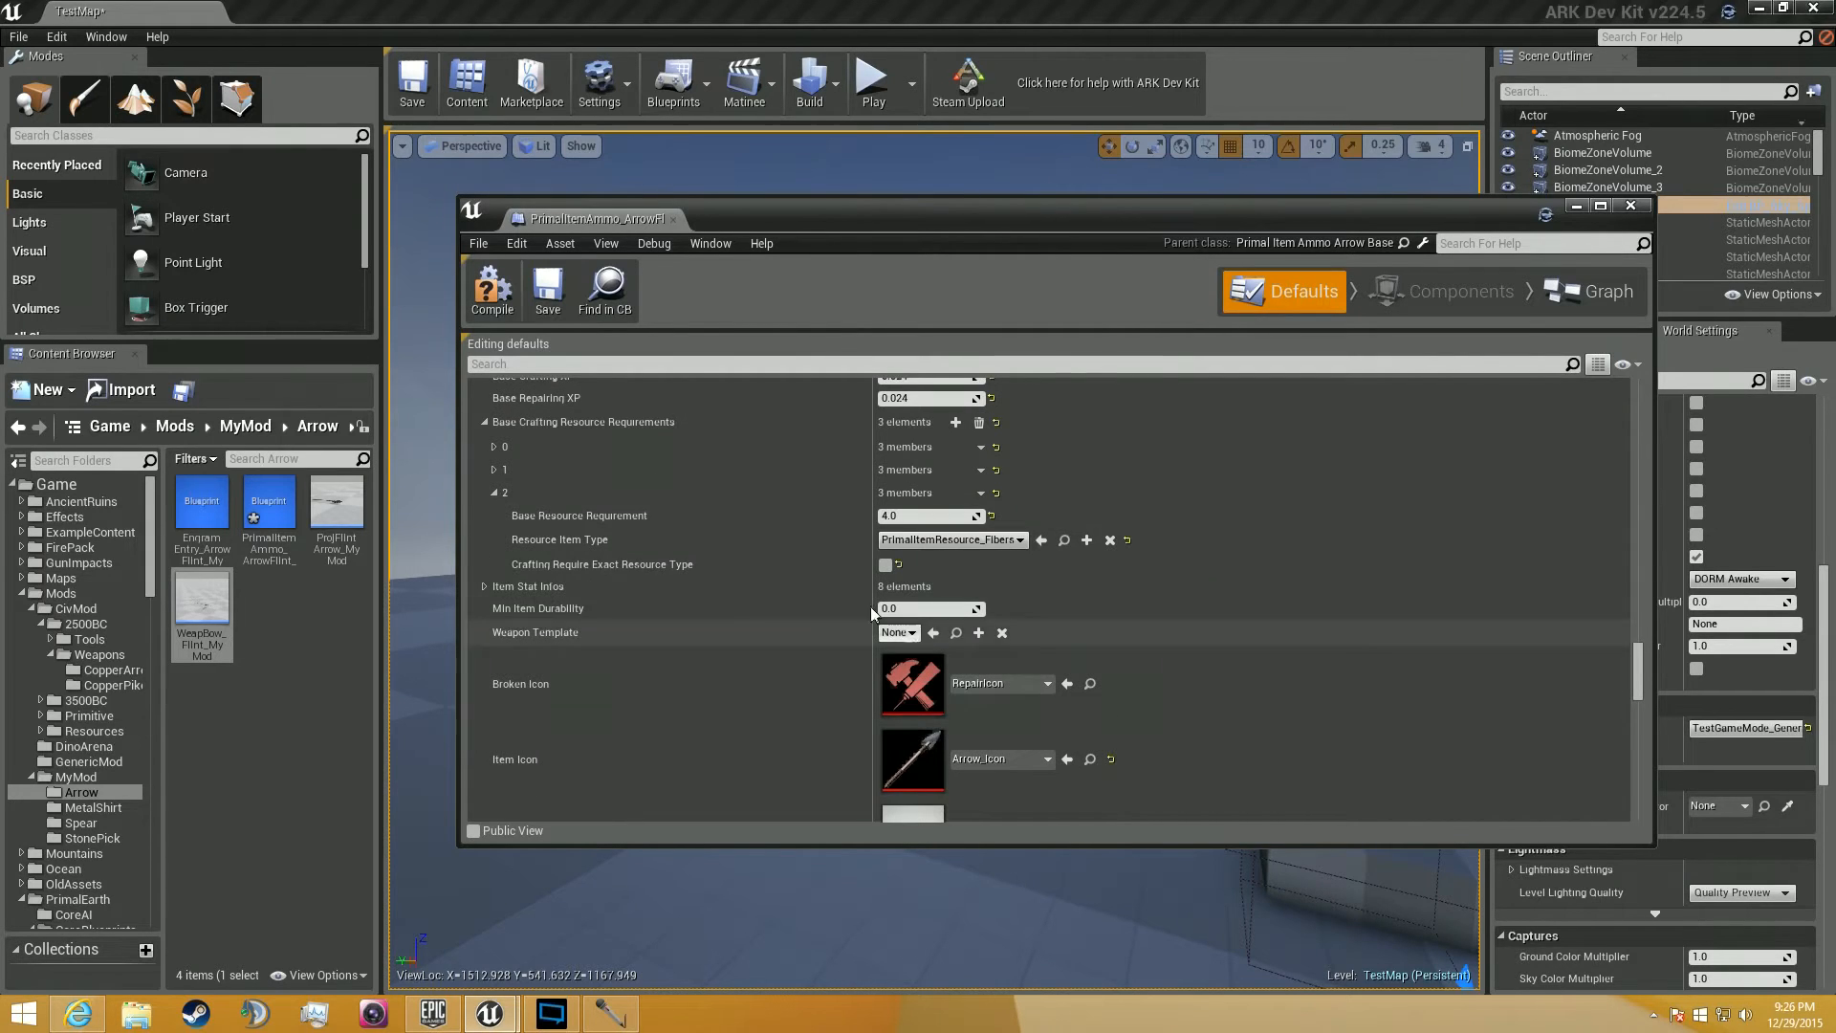
click(495, 493)
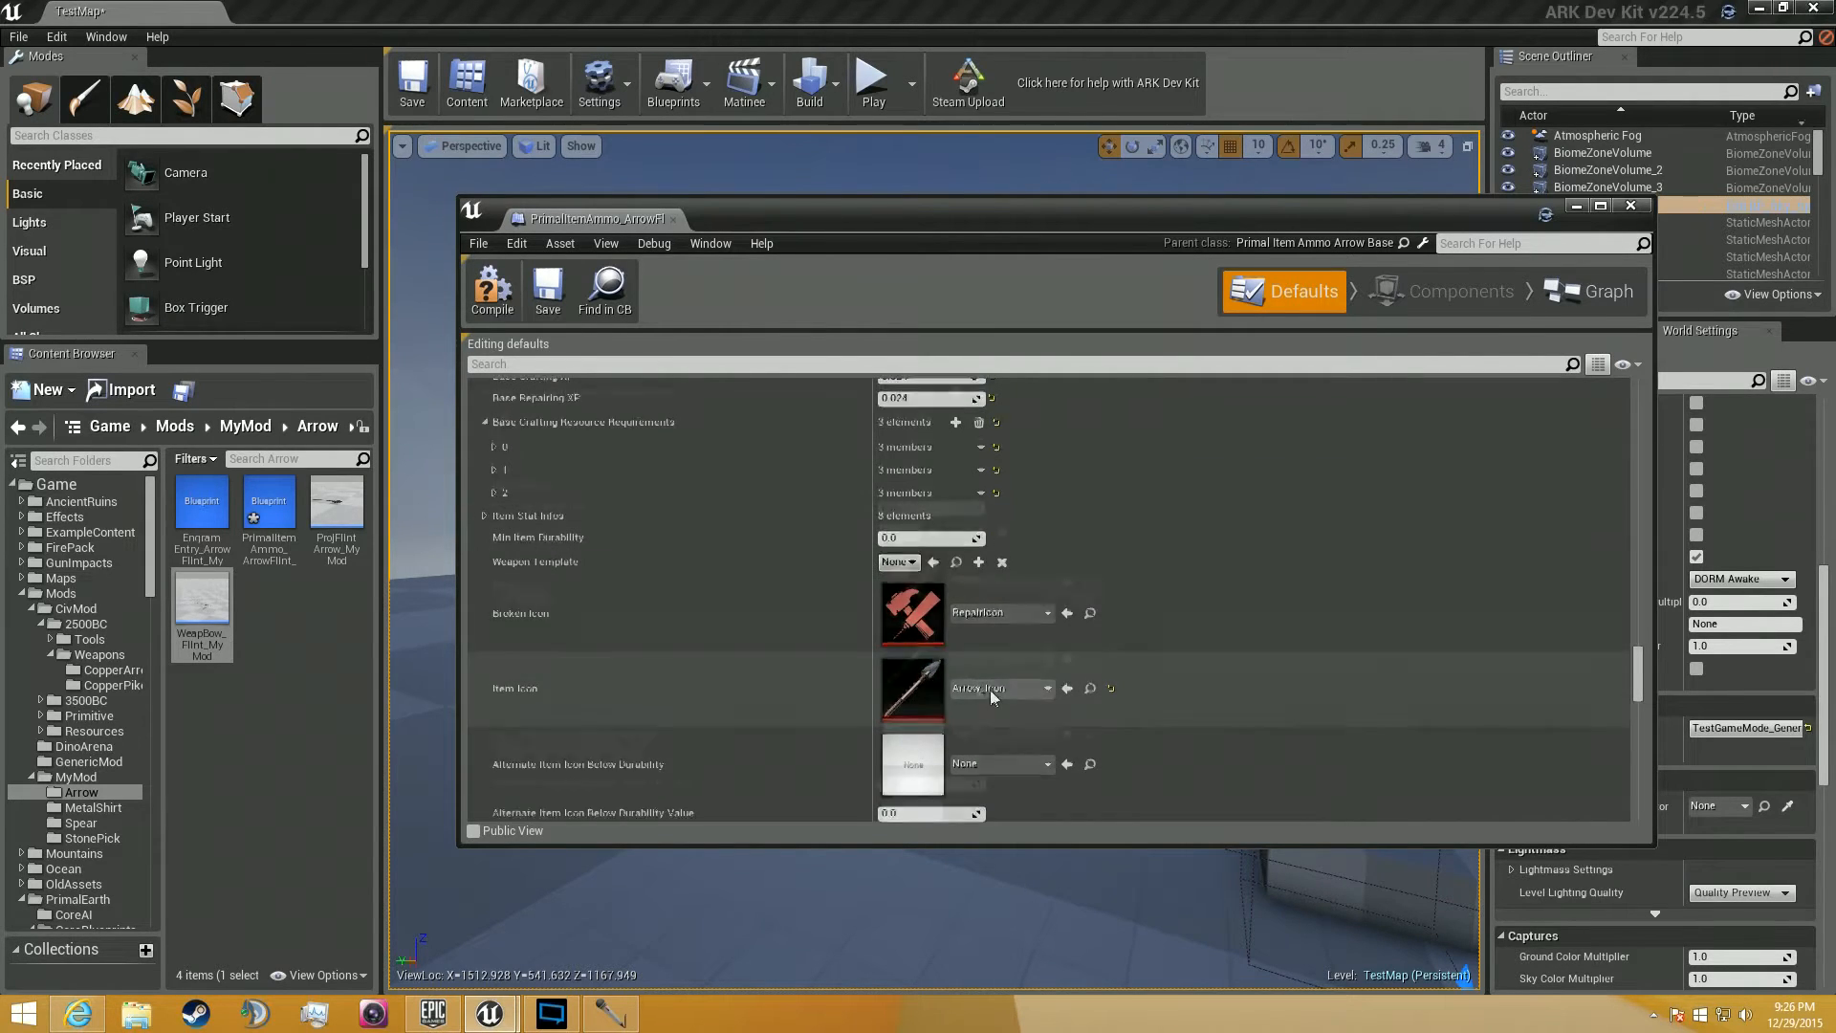
Set the flint arrow's Item Quantity to 2.
scroll(970, 647, down, 2)
scroll(1111, 639, down, 12)
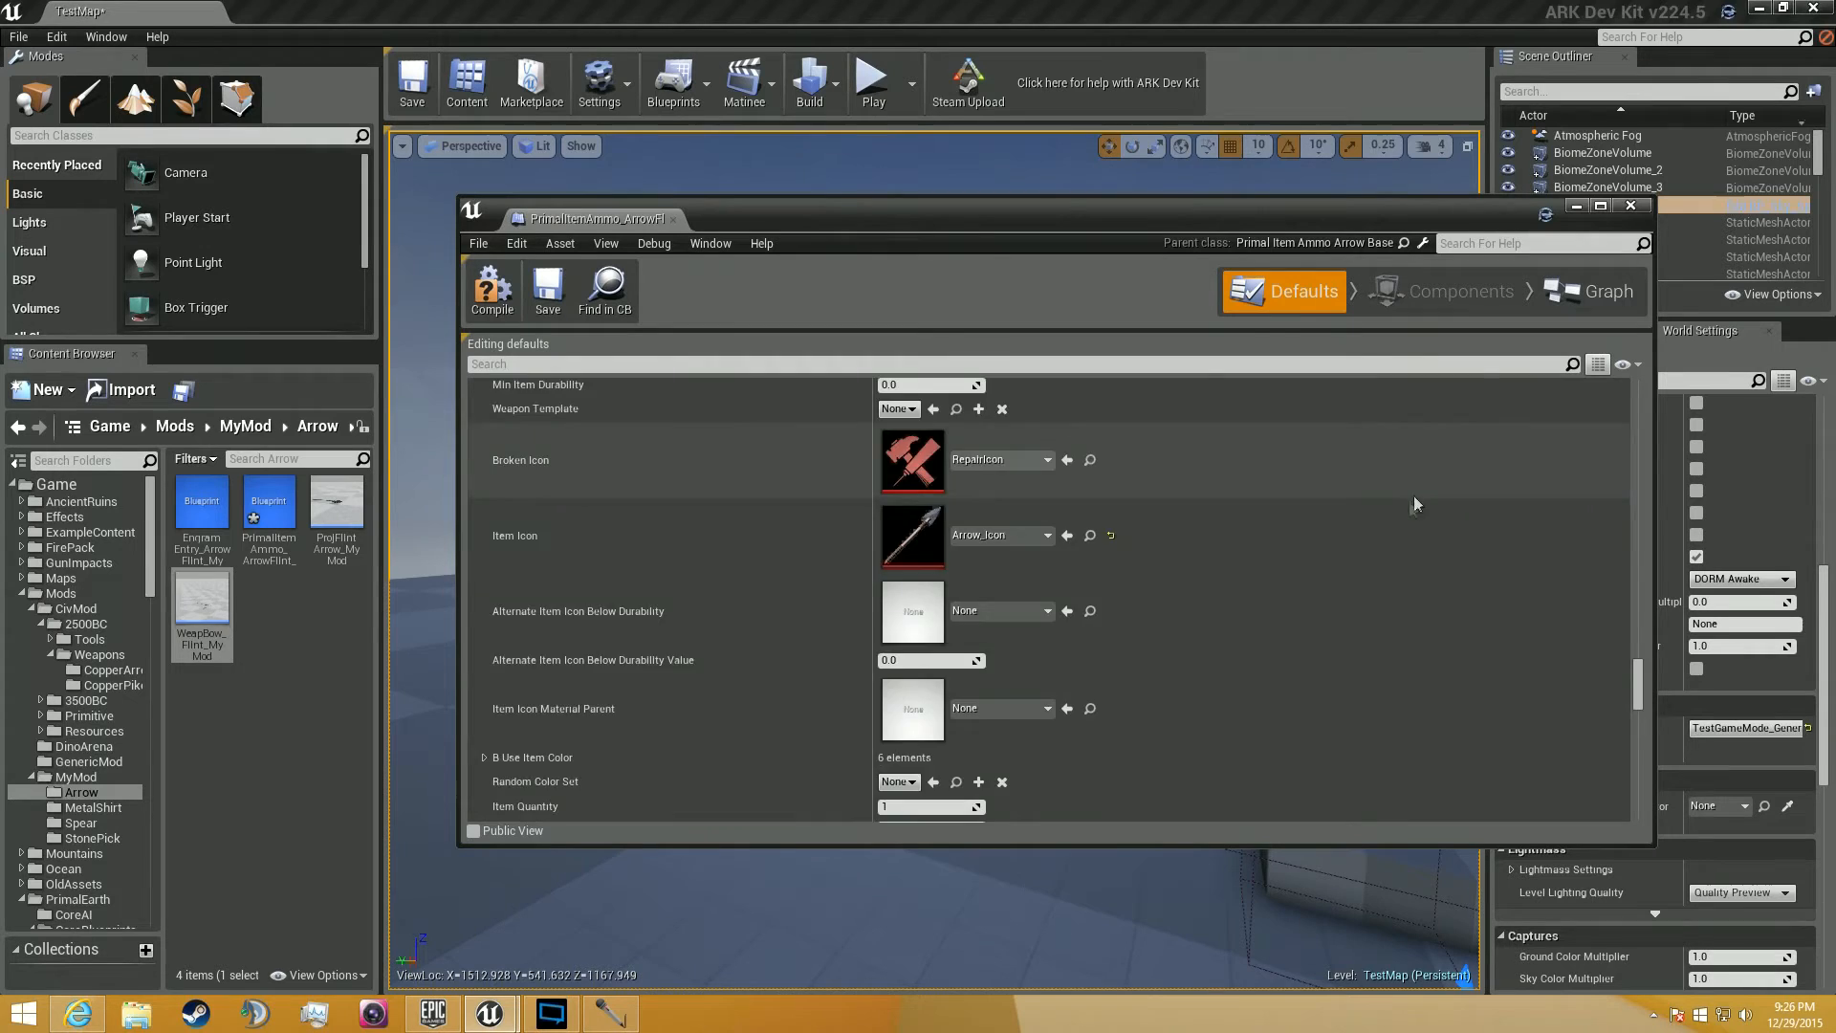
scroll(1397, 537, down, 14)
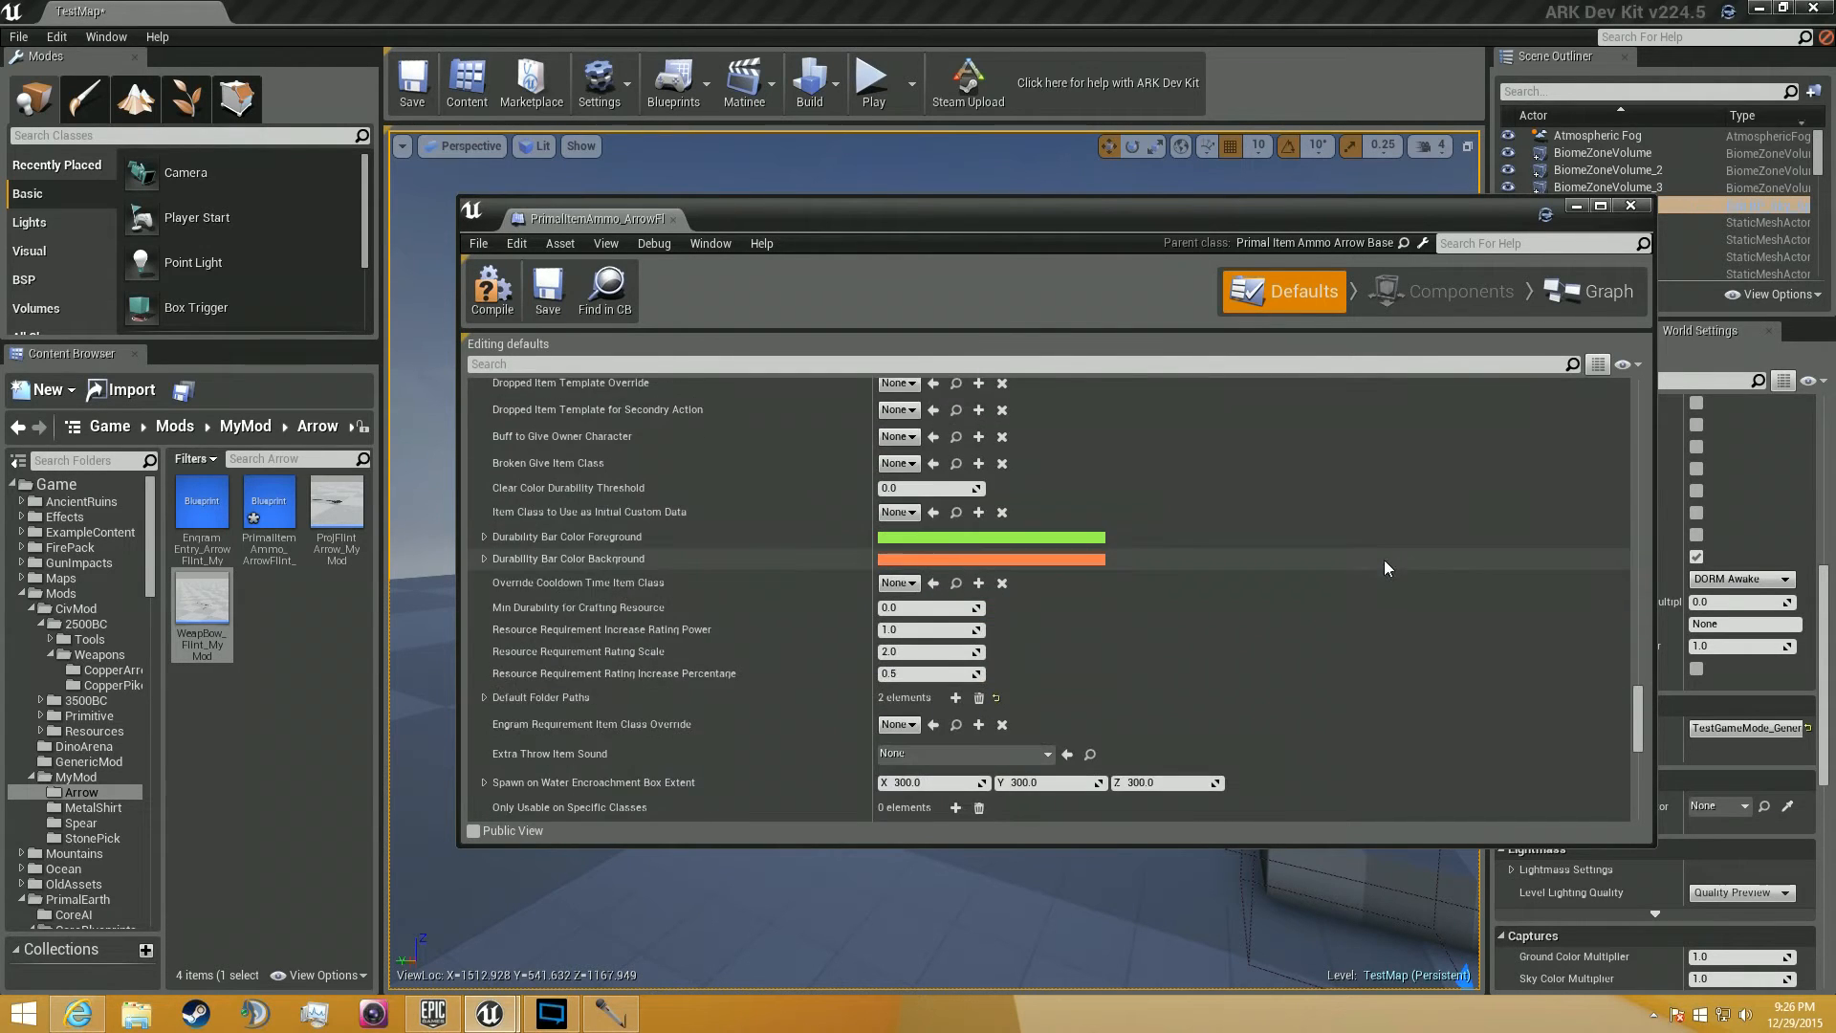
scroll(1381, 571, up, 20)
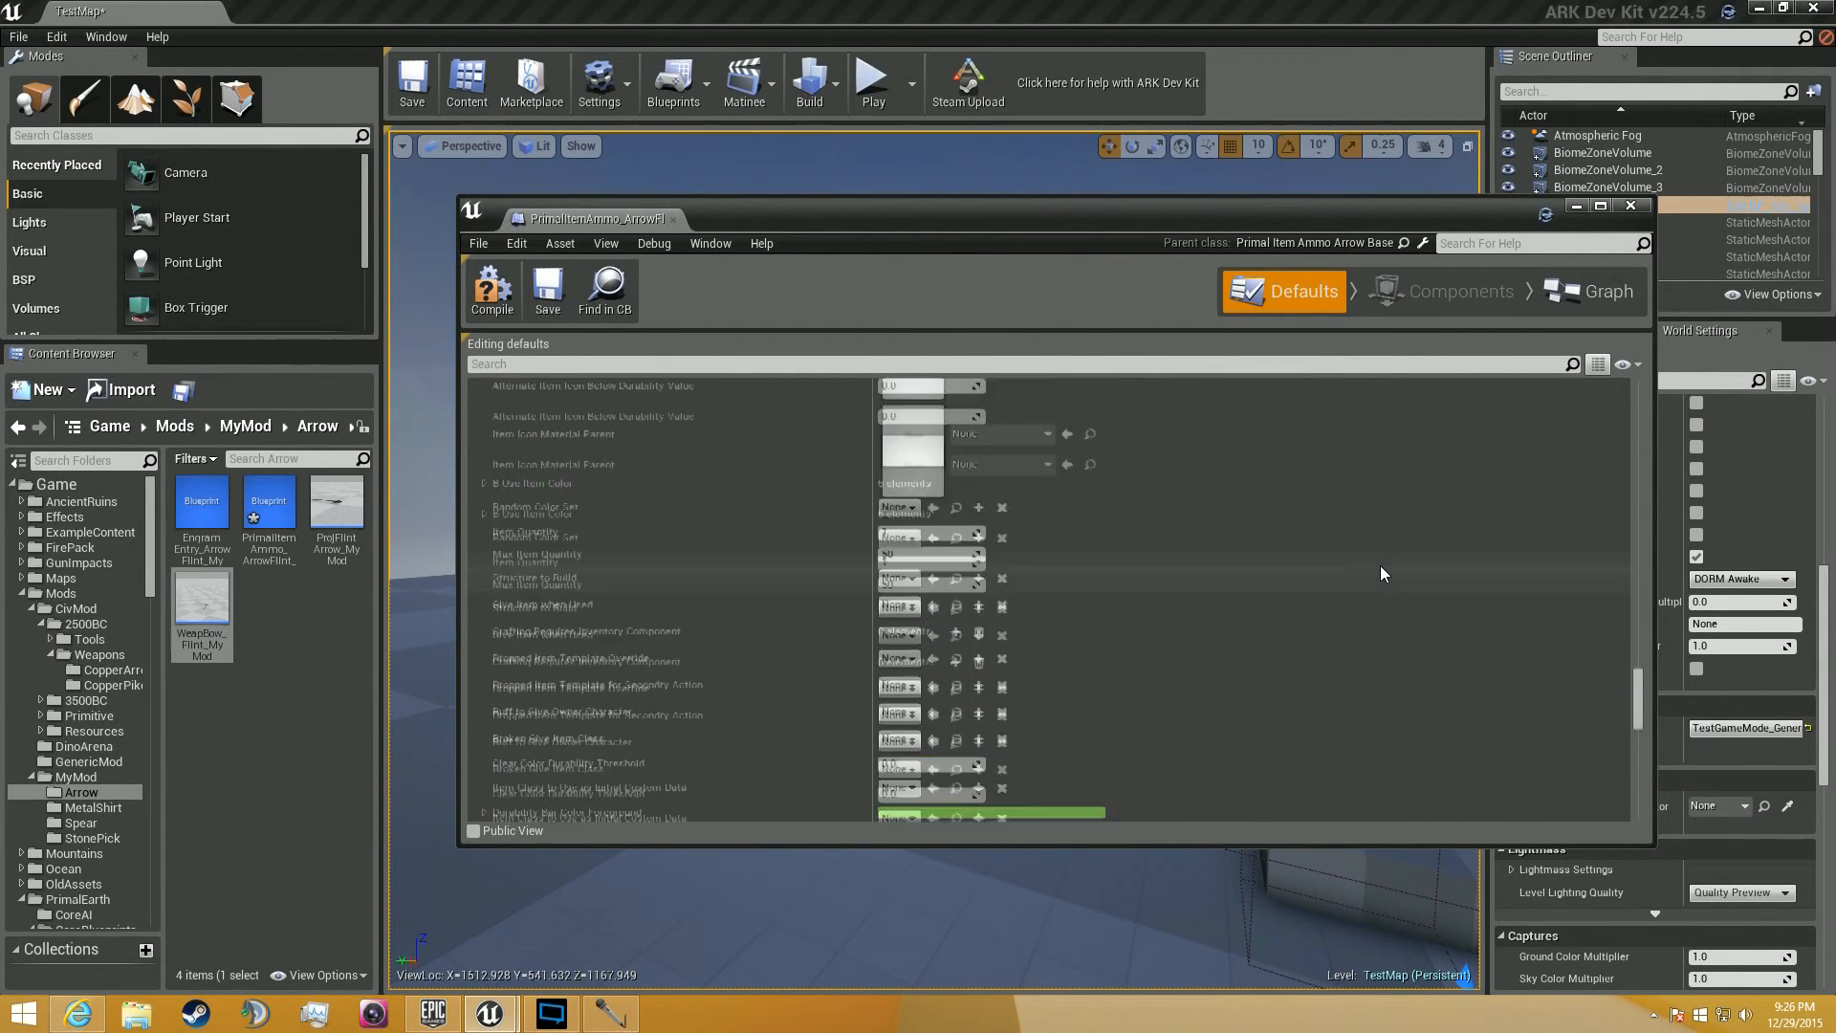
scroll(1379, 565, down, 6)
scroll(1379, 570, up, 6)
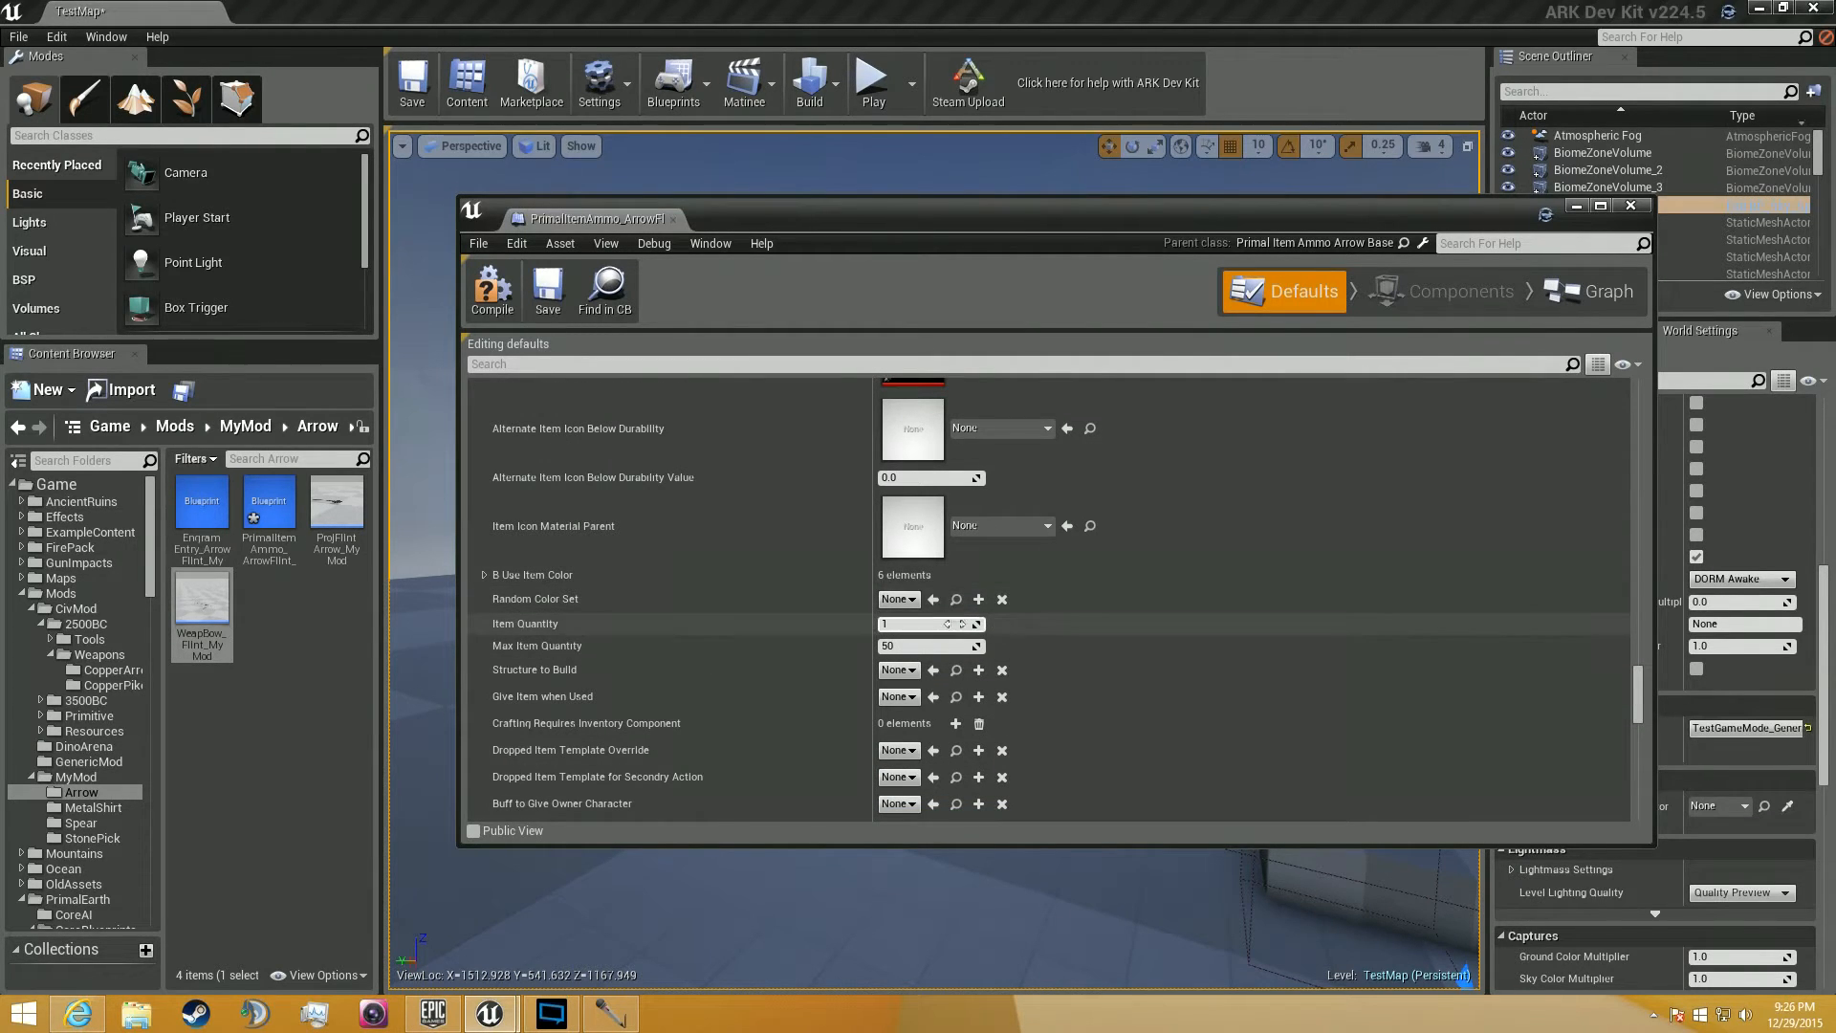
key(Return)
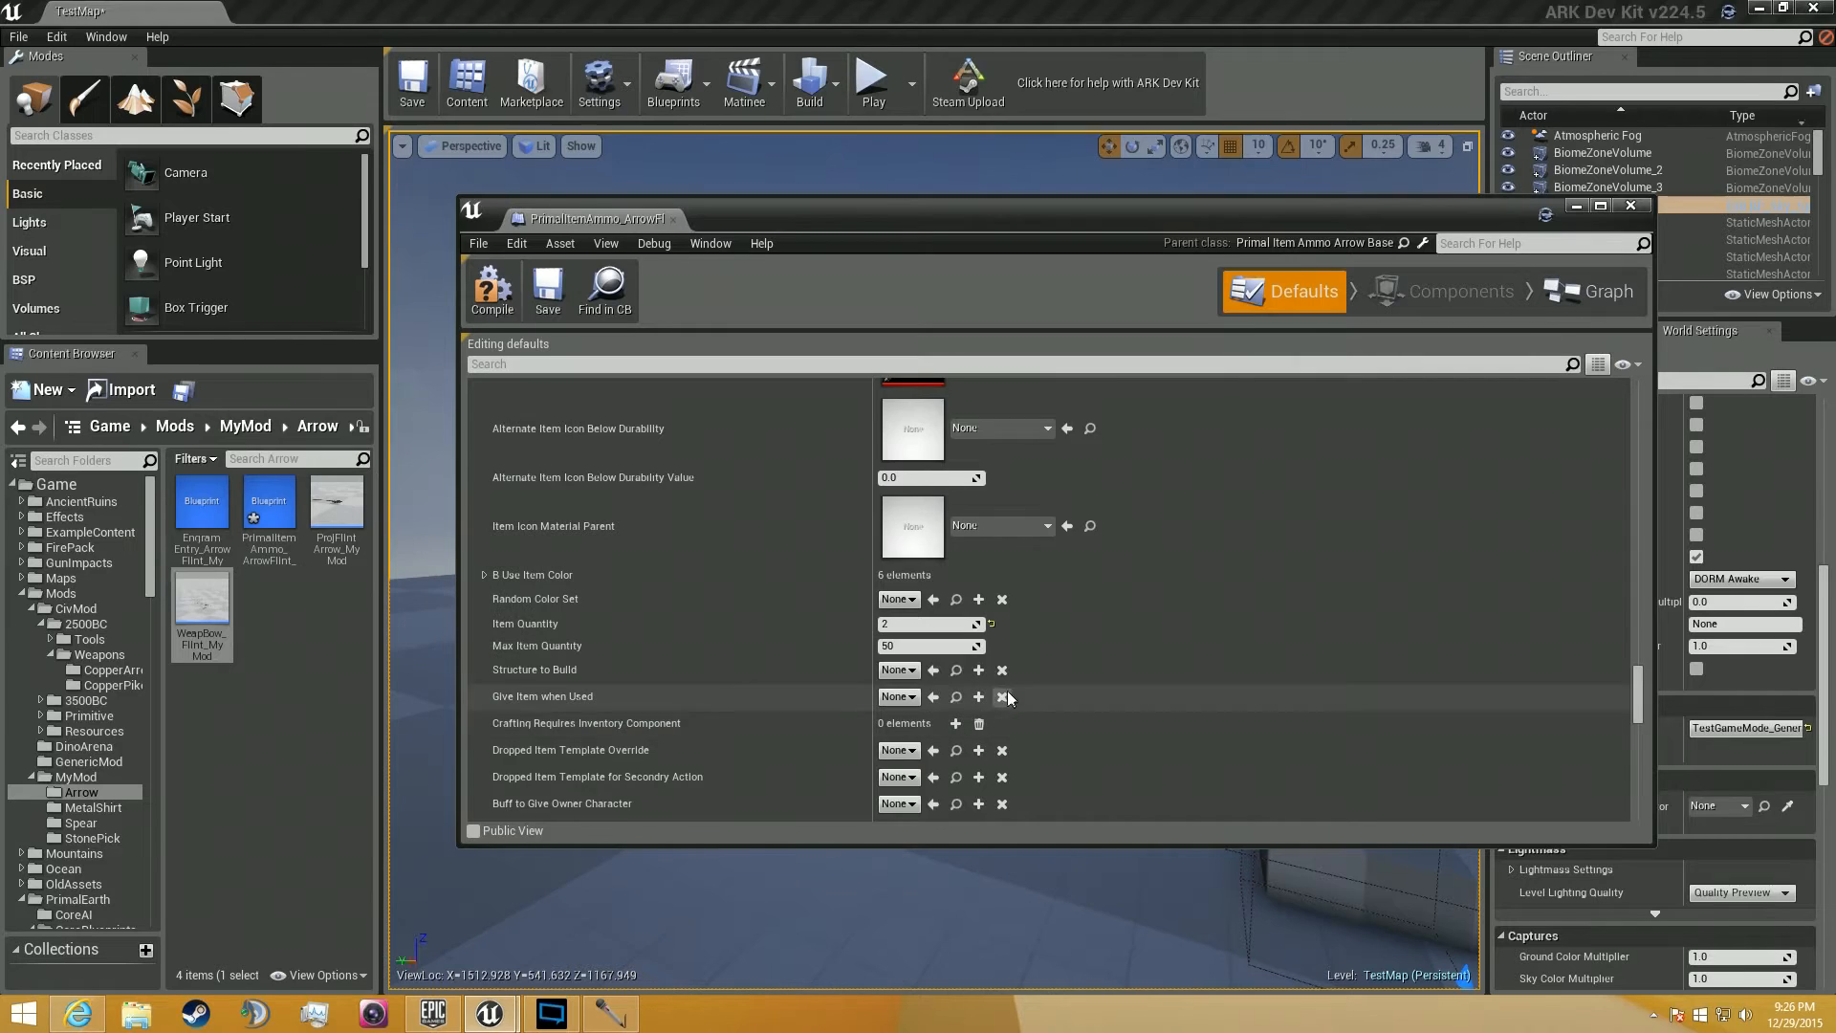
Review the ammo item's remaining defaults past Item Quantity, through the egg, color preview and crops settings.
scroll(1041, 622, down, 6)
scroll(1041, 628, down, 5)
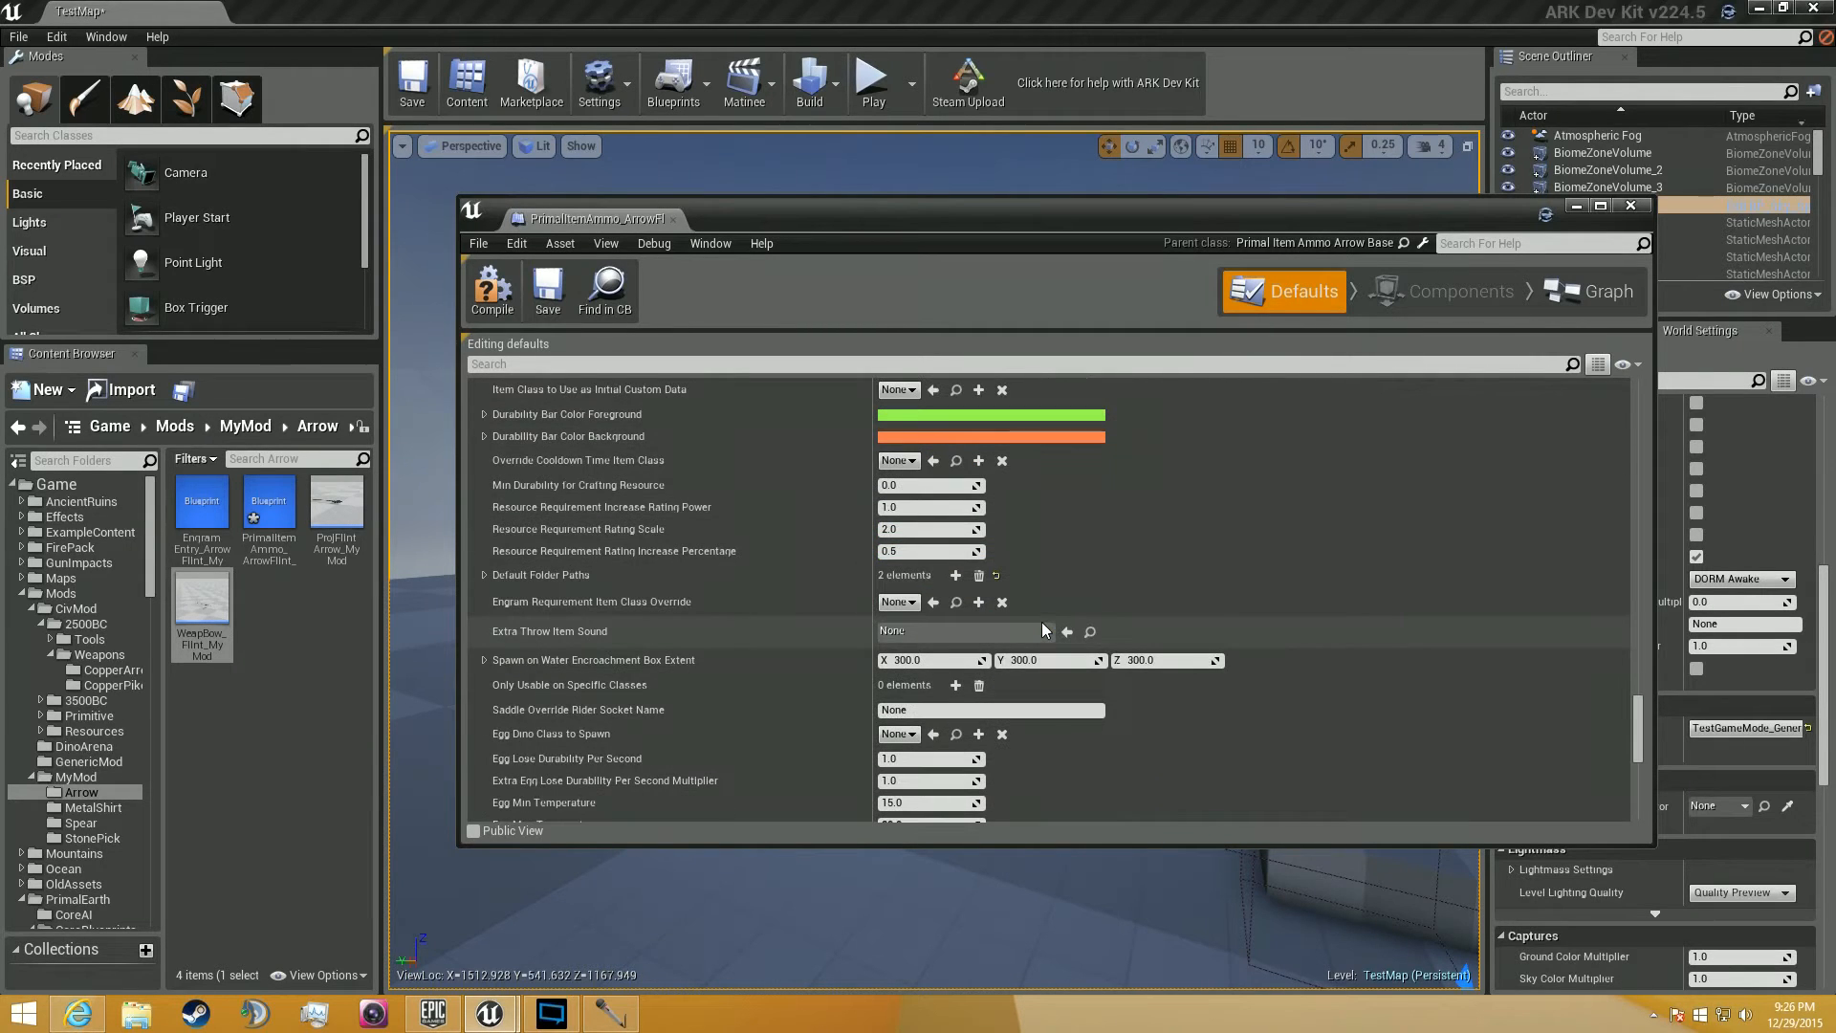
scroll(1041, 622, down, 3)
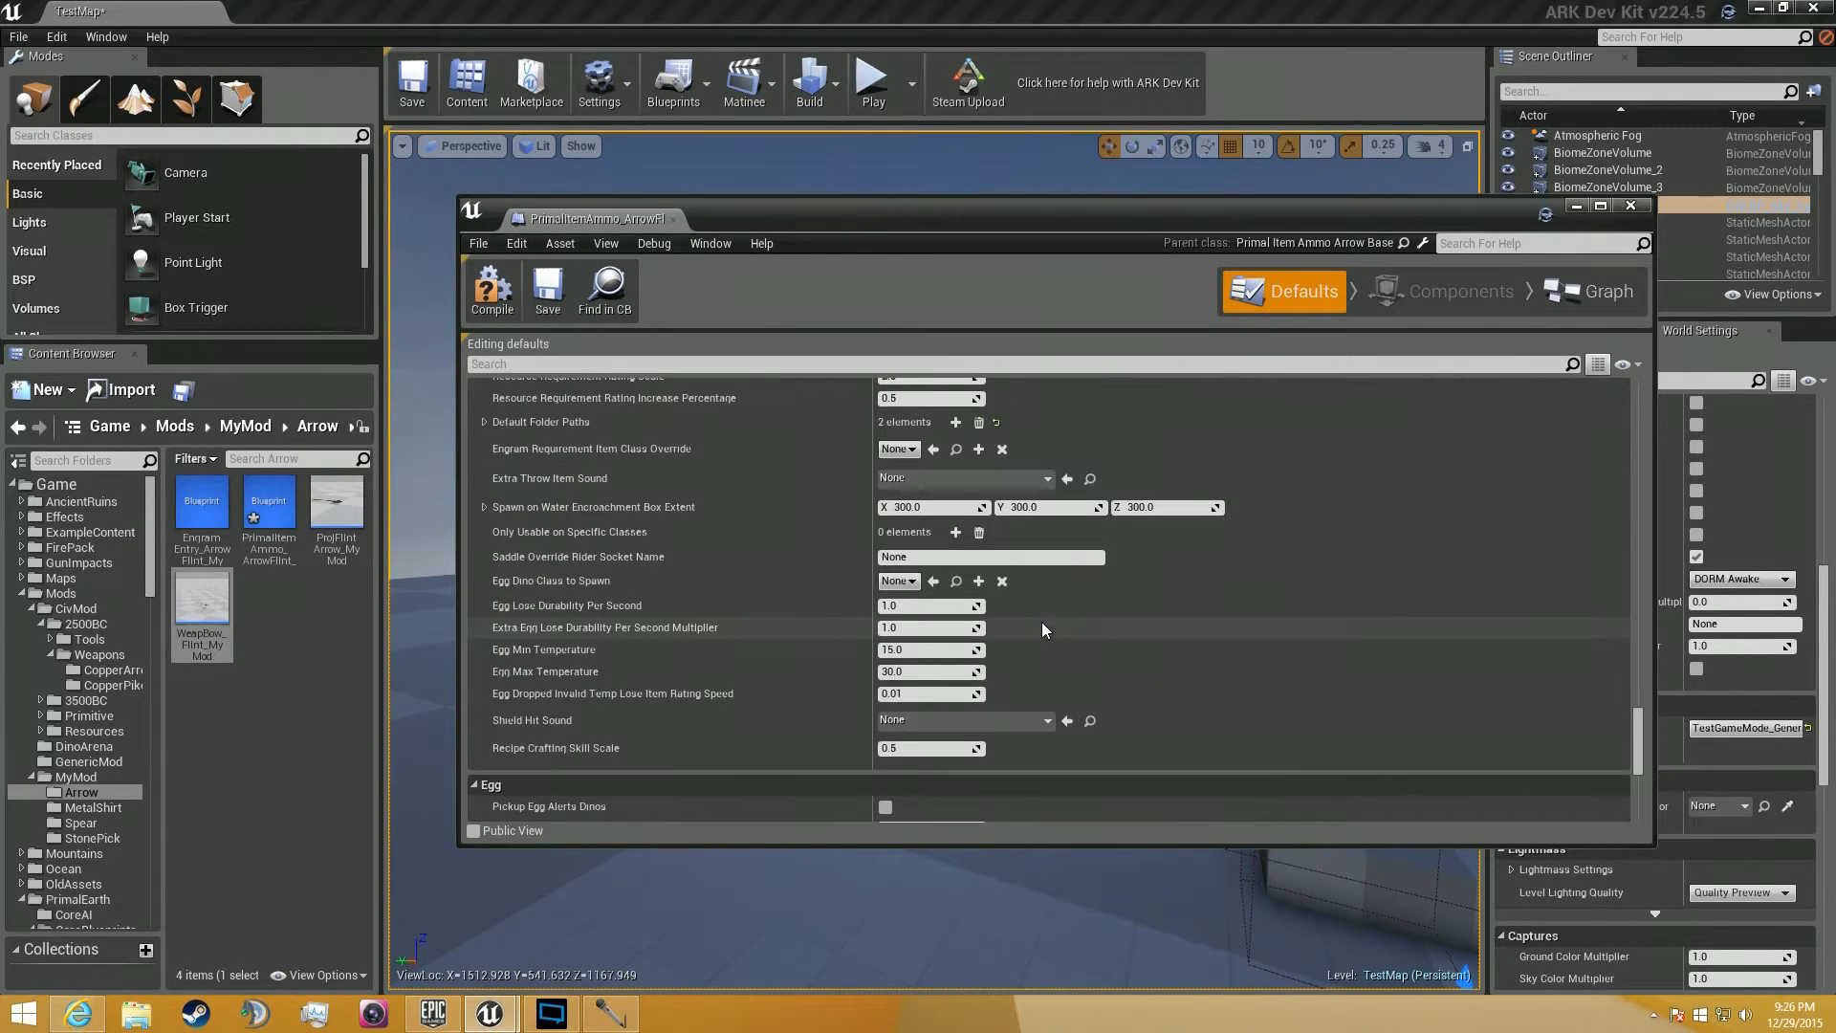
scroll(1041, 621, down, 7)
scroll(1117, 651, down, 3)
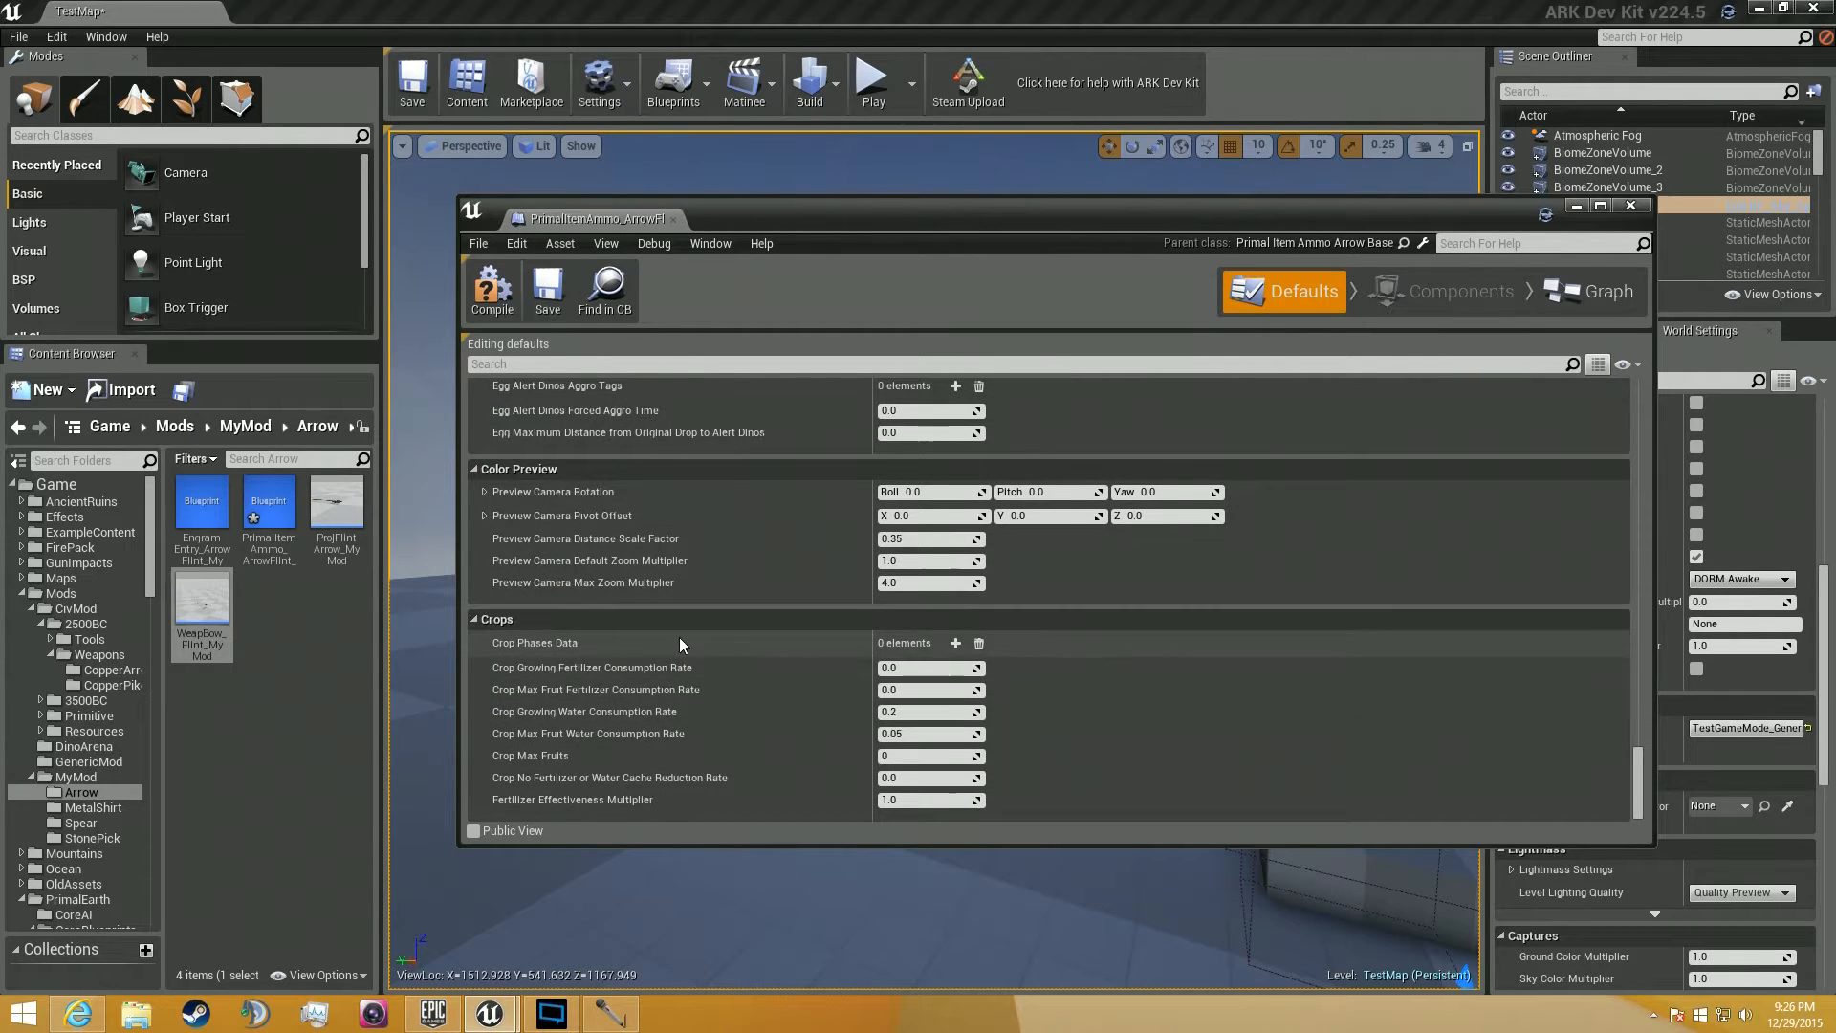
scroll(679, 637, up, 12)
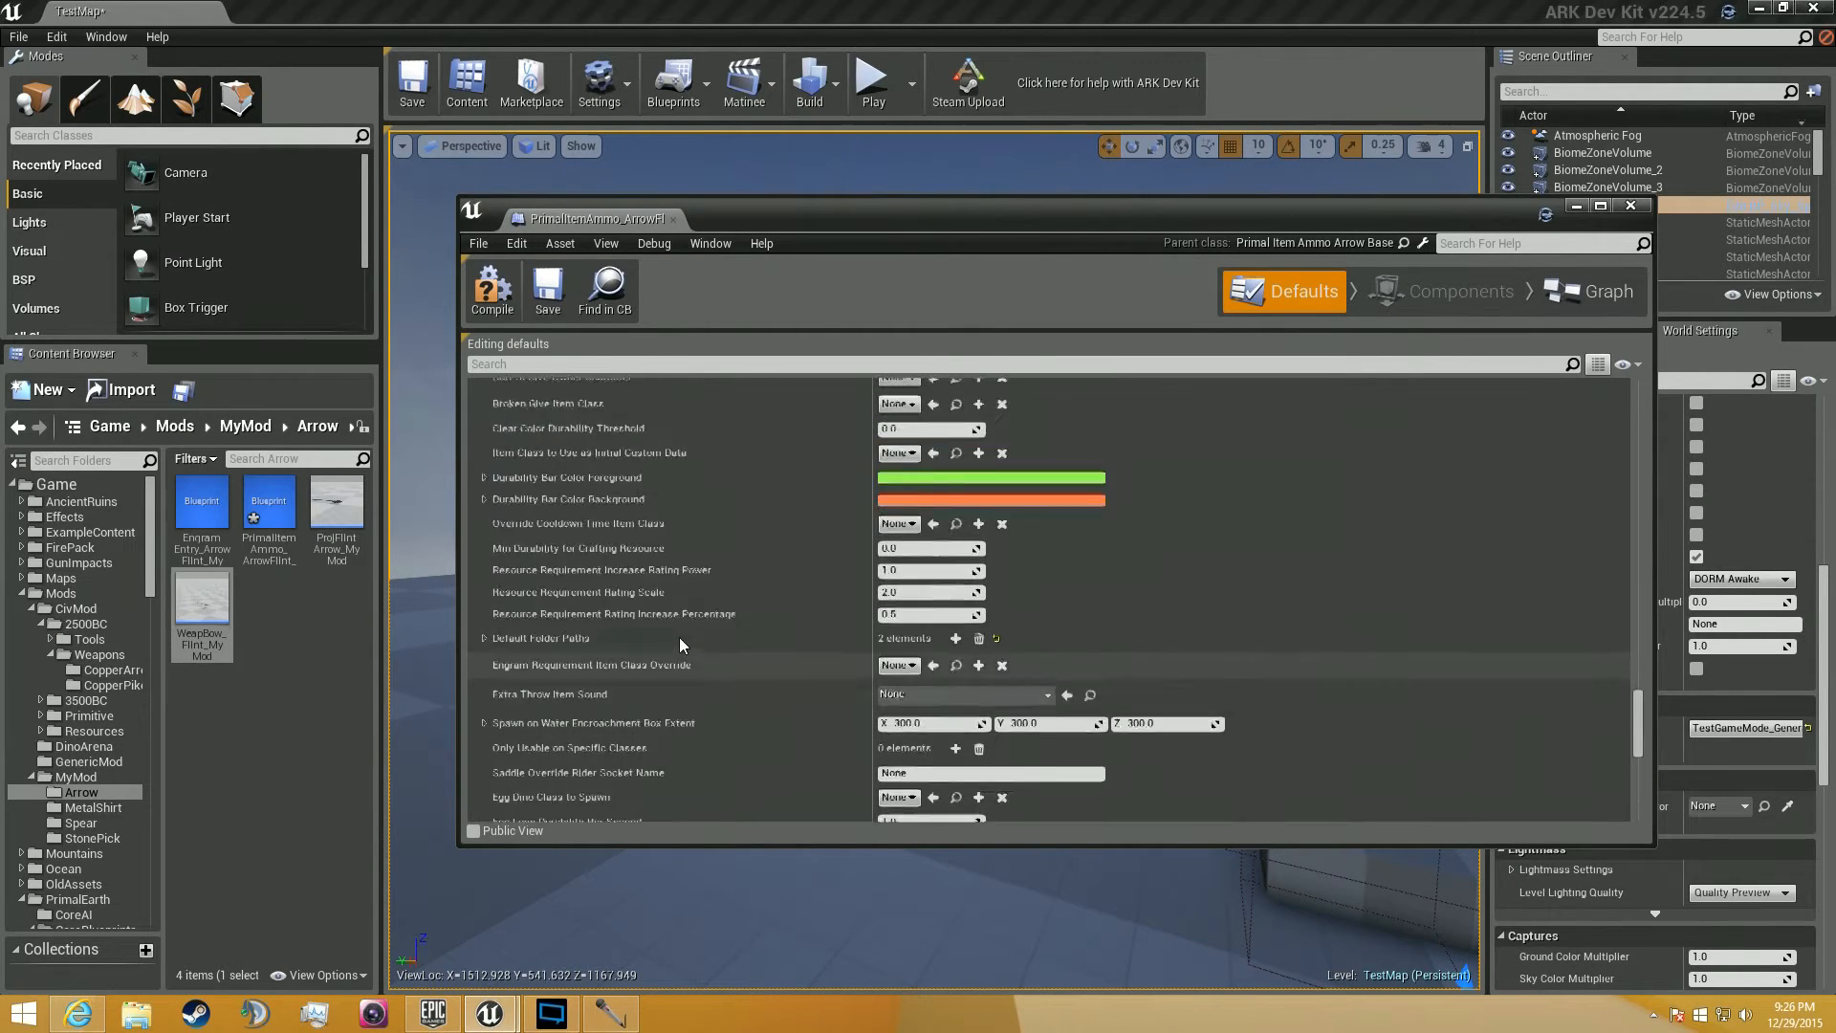
scroll(679, 637, up, 8)
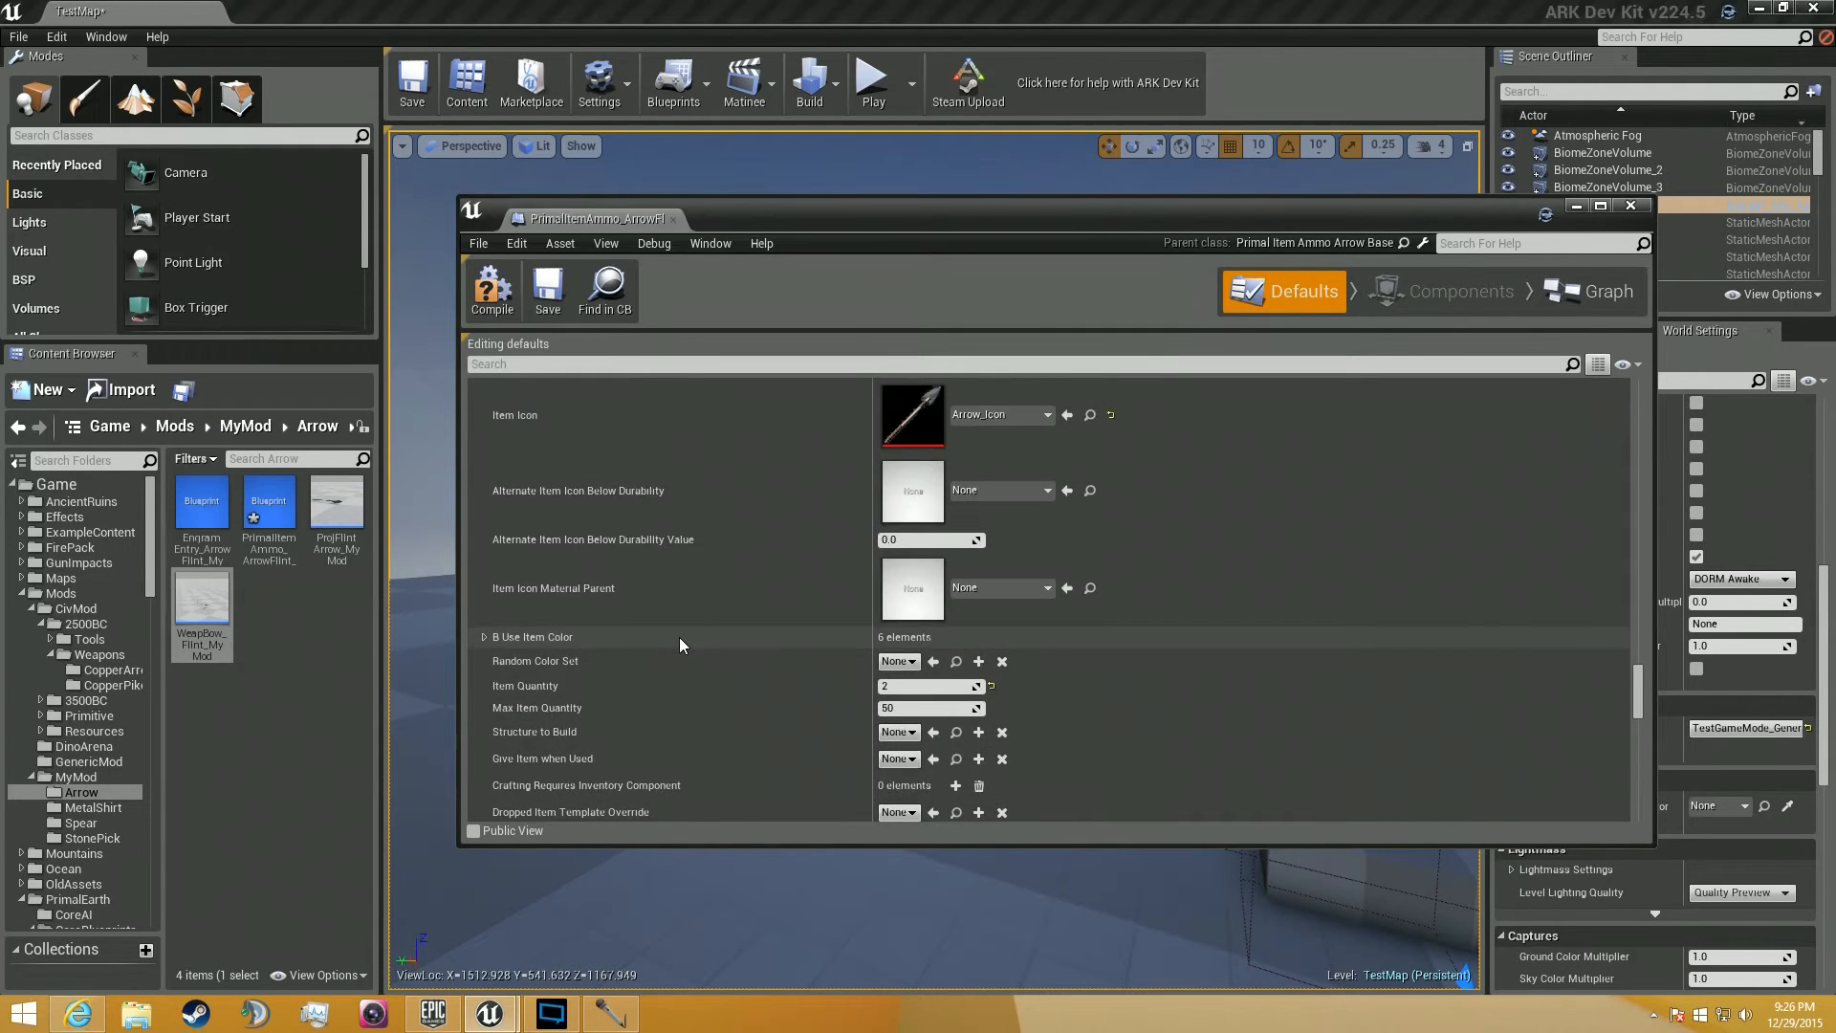
scroll(679, 637, up, 10)
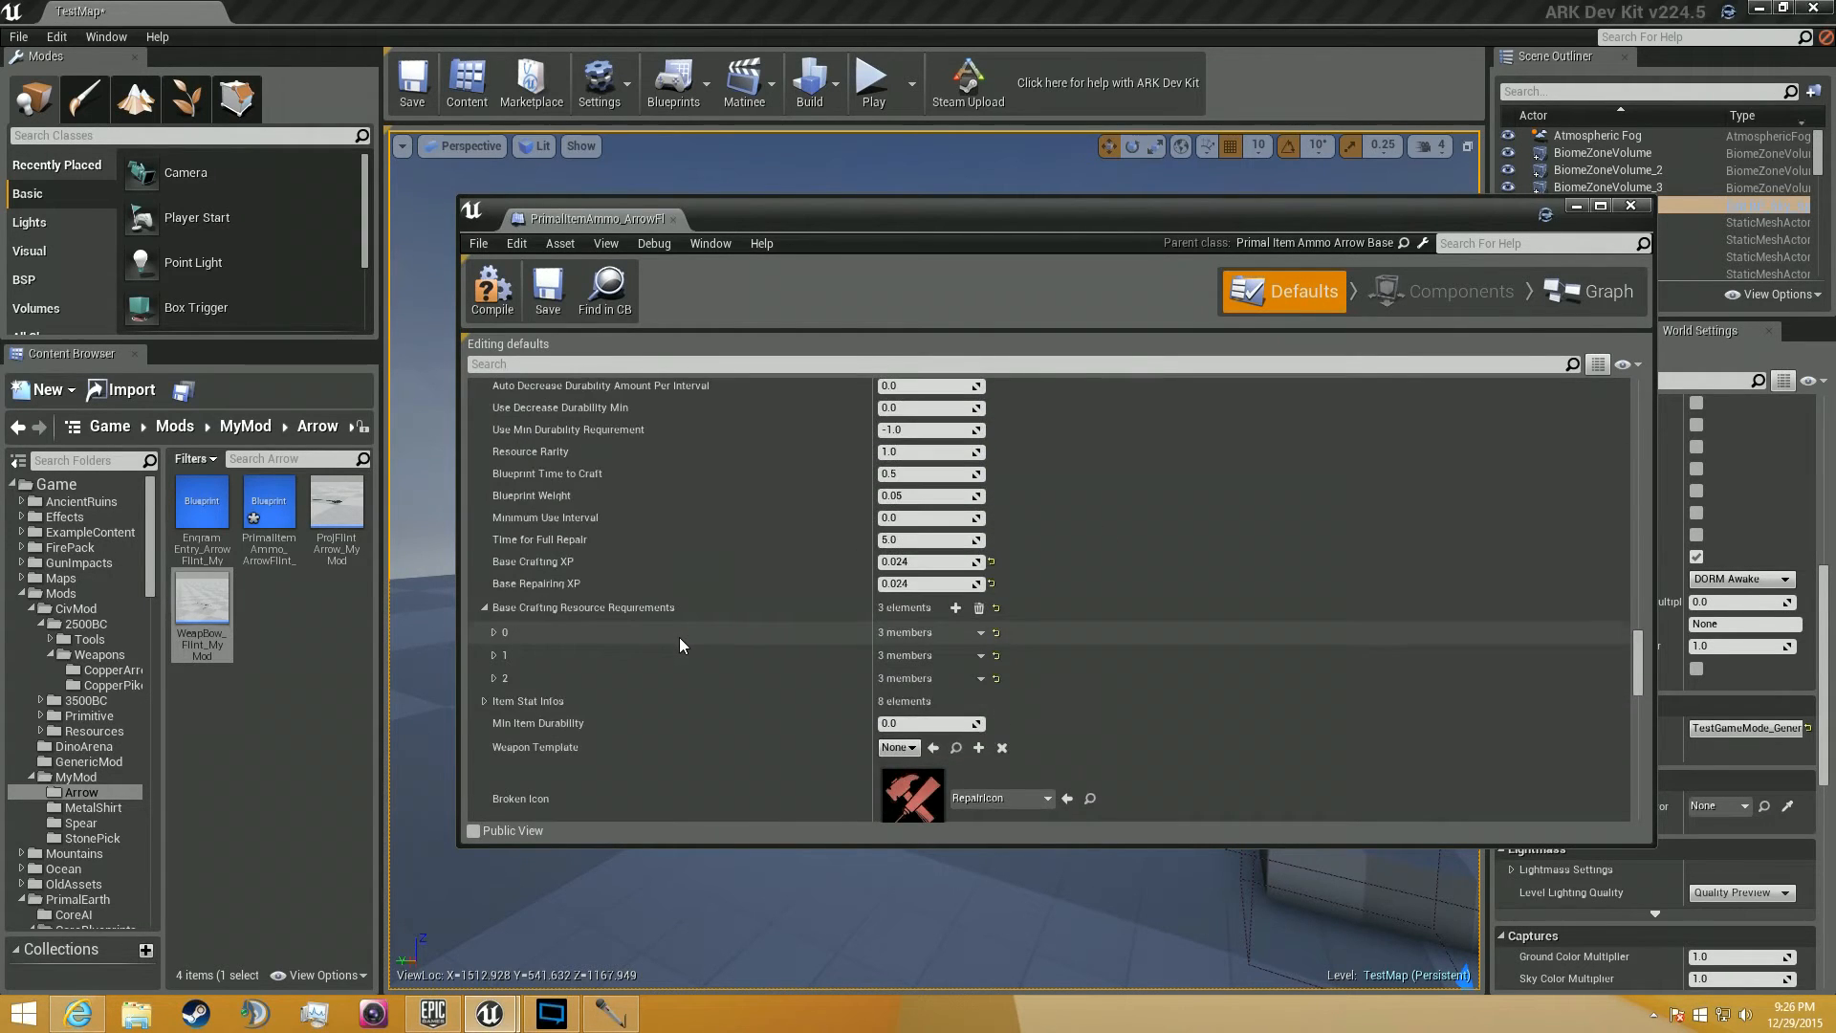
scroll(679, 637, up, 4)
Collapse the Base Crafting Resource Requirements list and set the item's Descriptive Name Base to Flint Arrow.
click(484, 701)
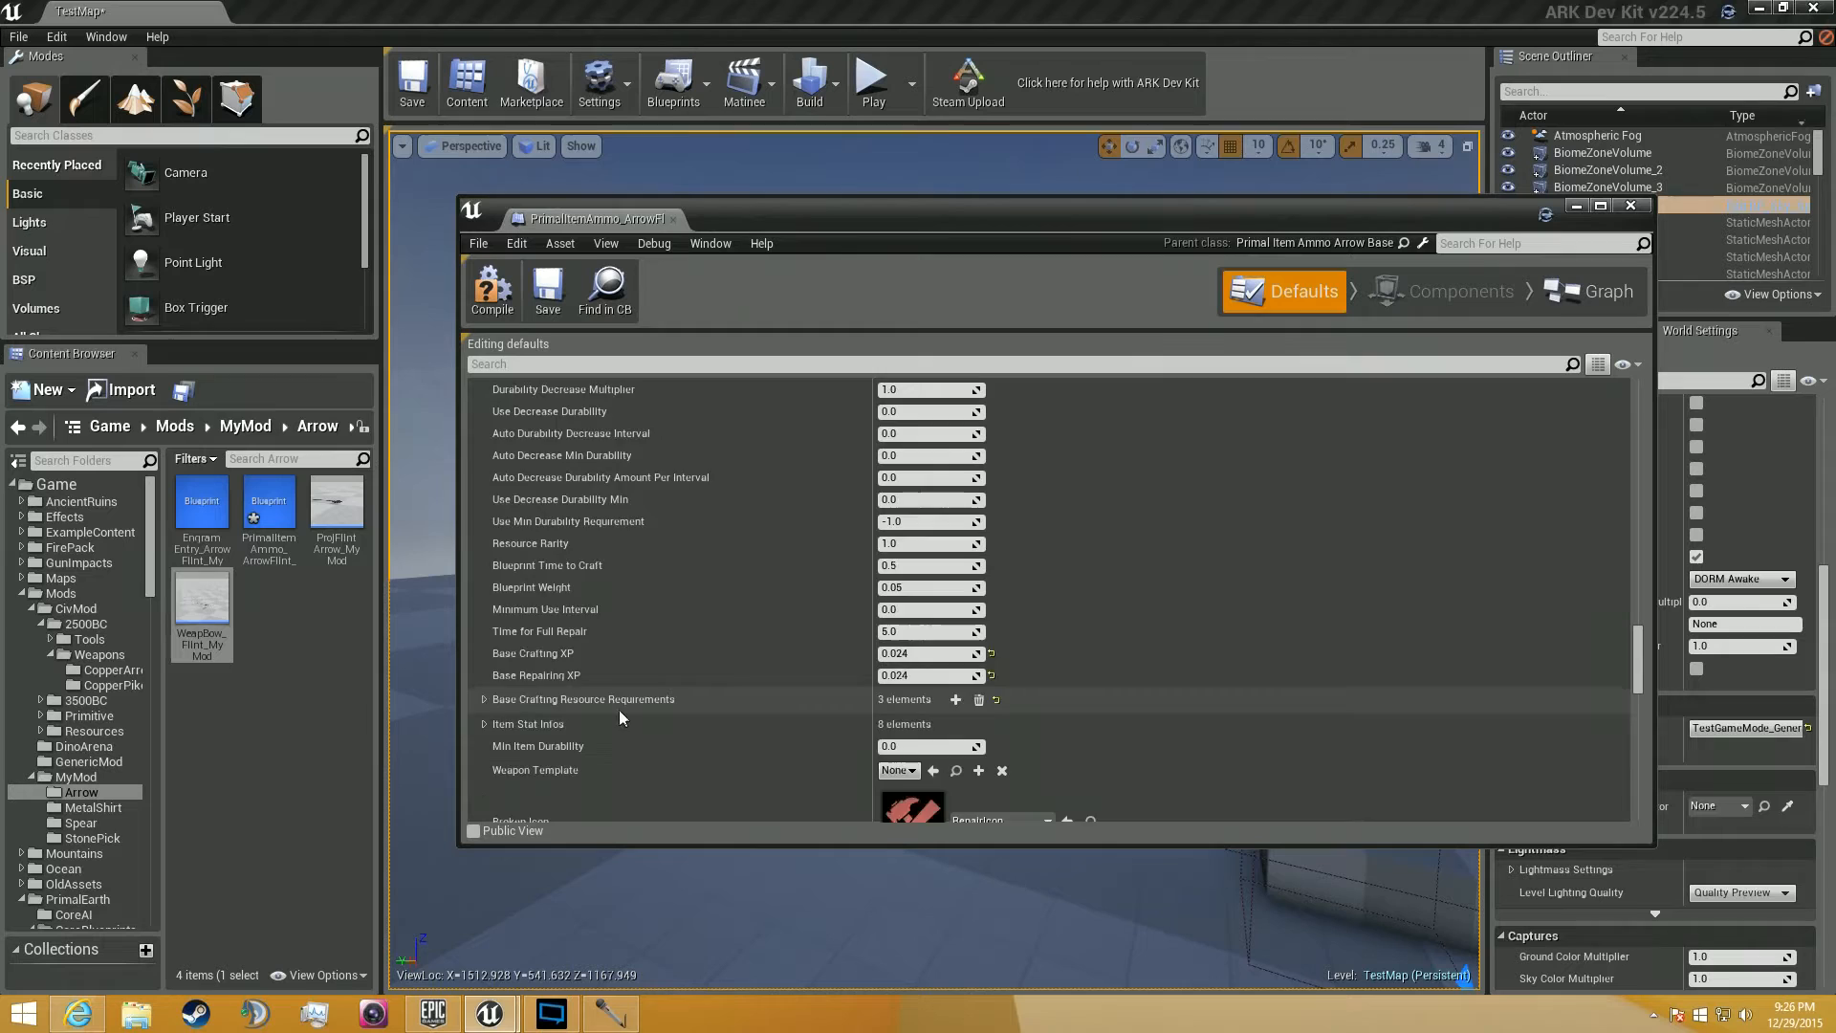
scroll(742, 724, up, 11)
scroll(742, 725, up, 8)
scroll(738, 725, up, 3)
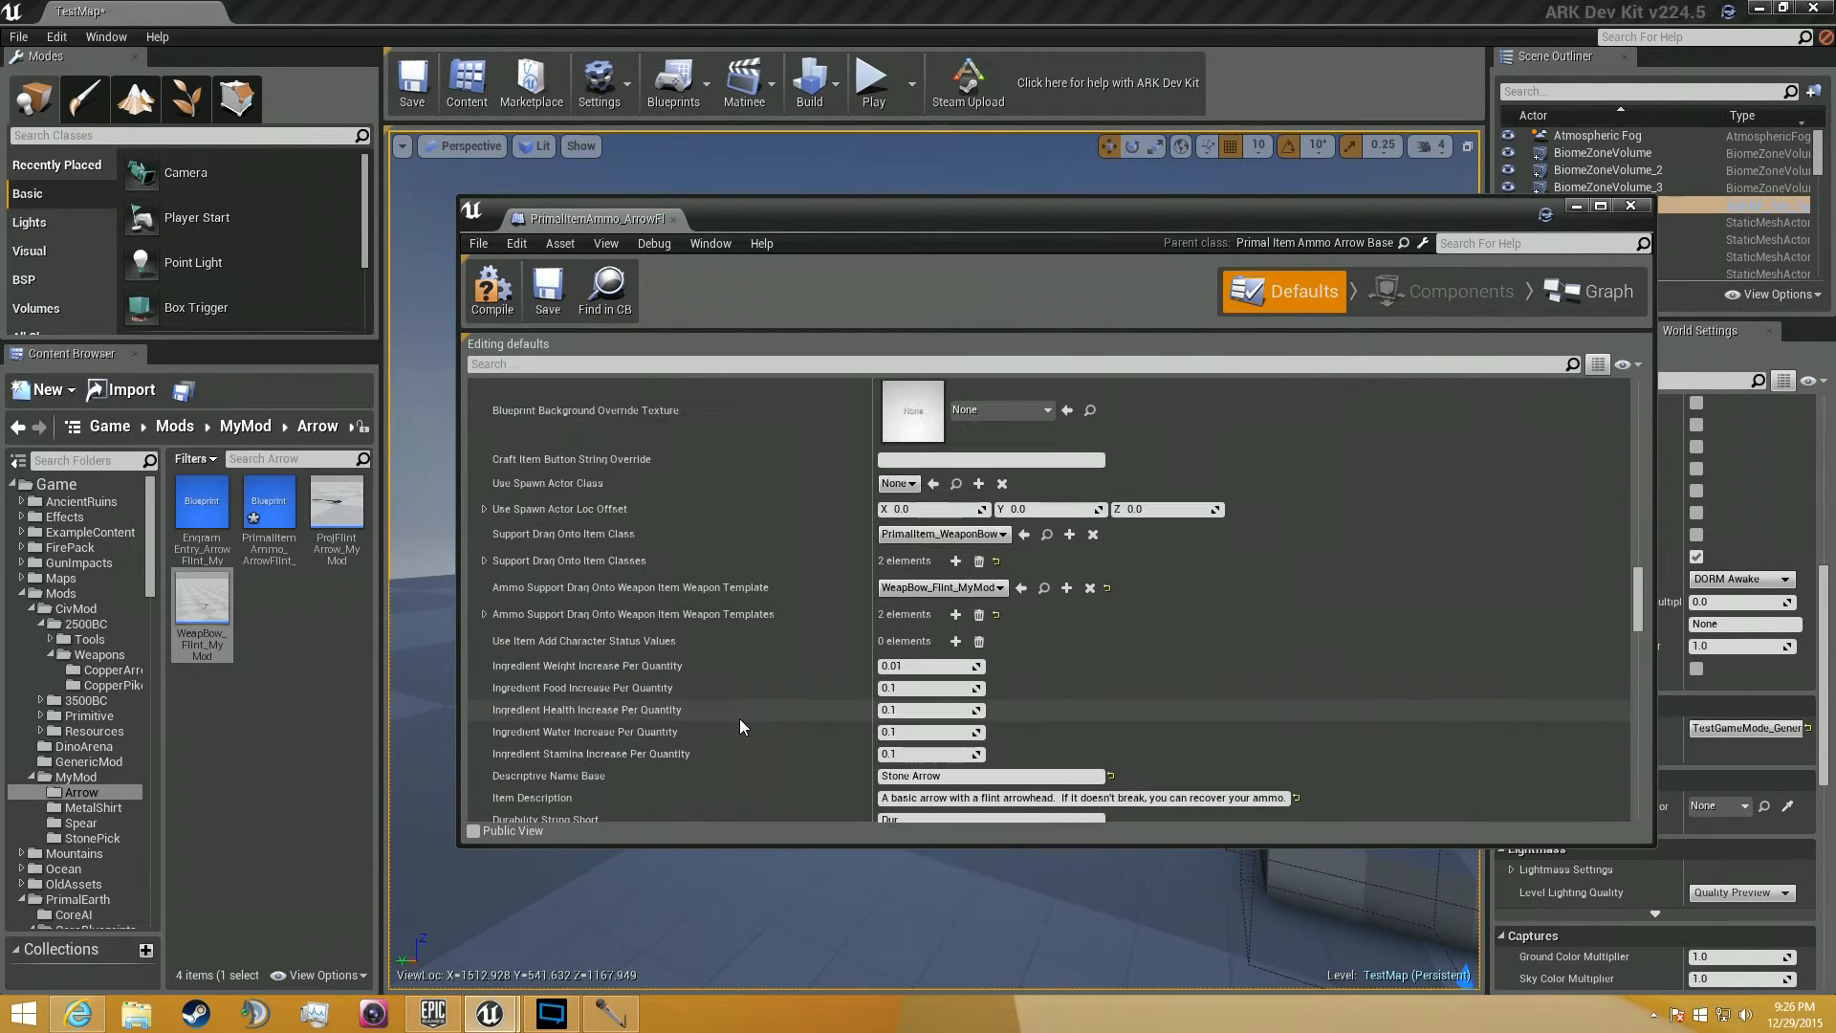
double_click(911, 776)
text(Flint)
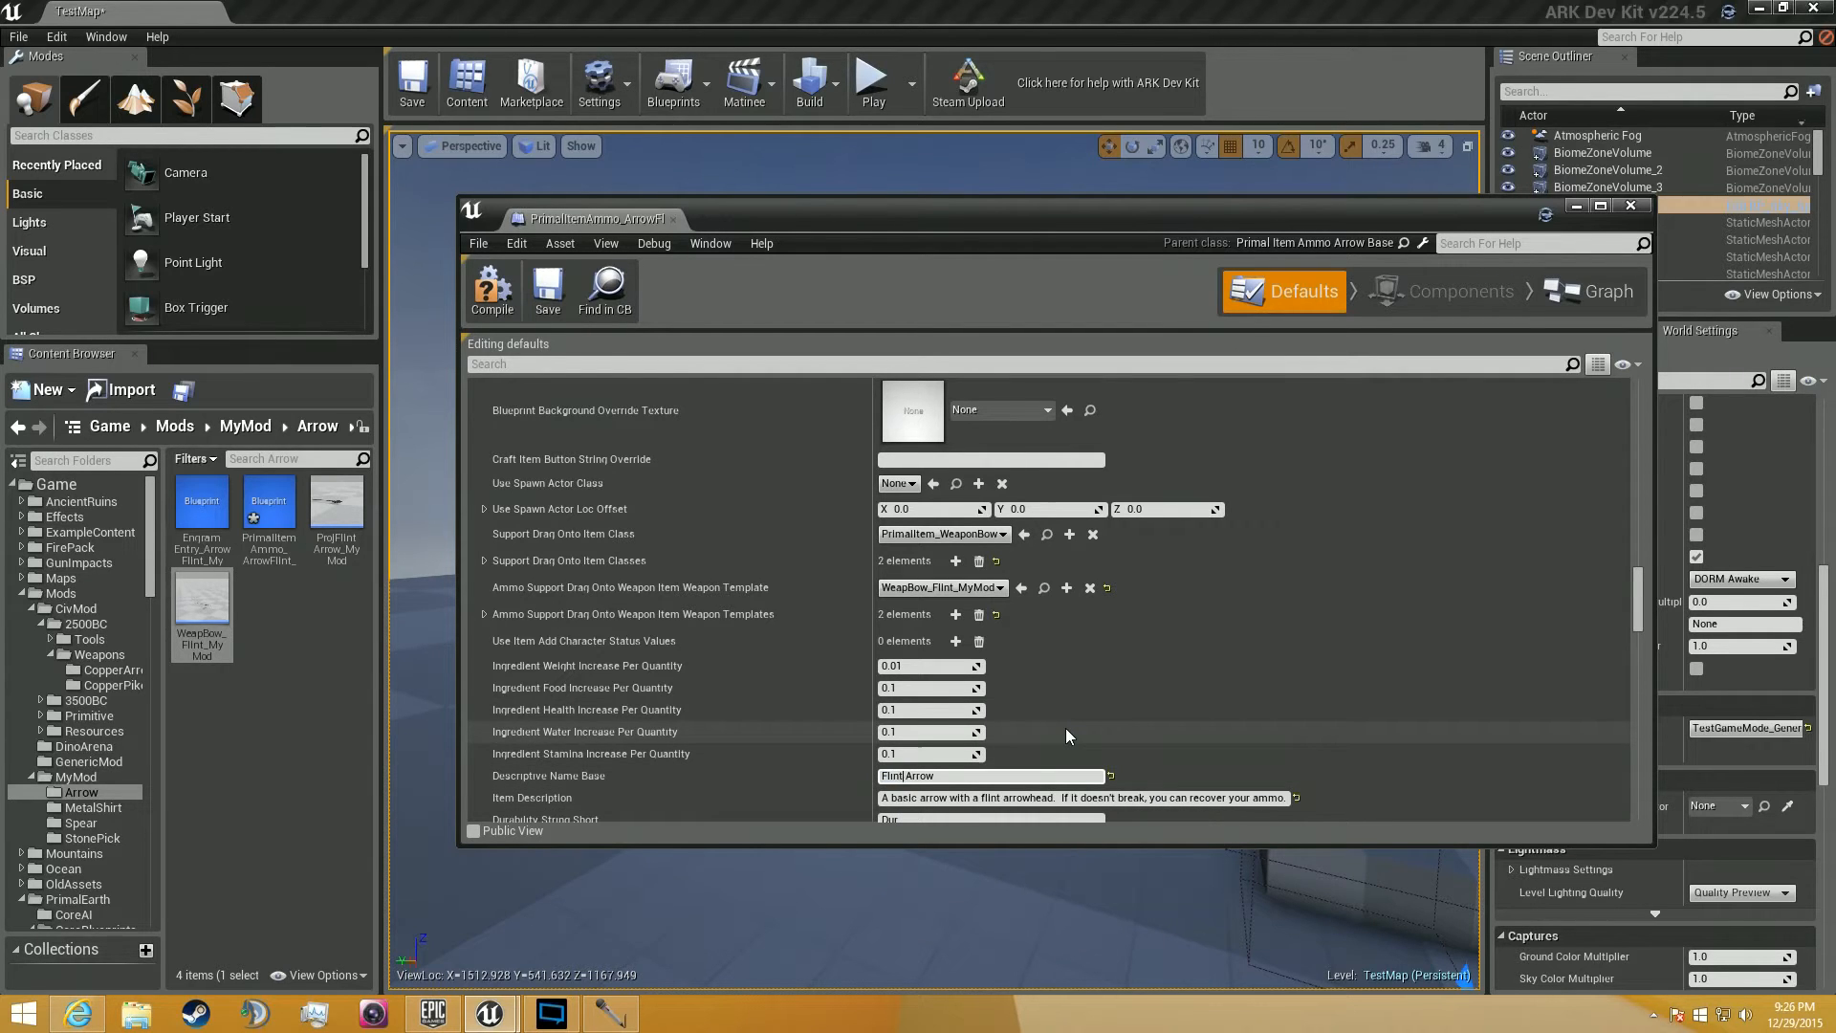
click(1262, 621)
Check the ammo item's defaults around the name and description, down to the Weapon Template and icon settings.
scroll(1149, 730, up, 10)
scroll(1116, 720, up, 5)
scroll(1115, 727, down, 10)
scroll(1115, 725, down, 6)
scroll(708, 650, down, 2)
scroll(708, 651, down, 8)
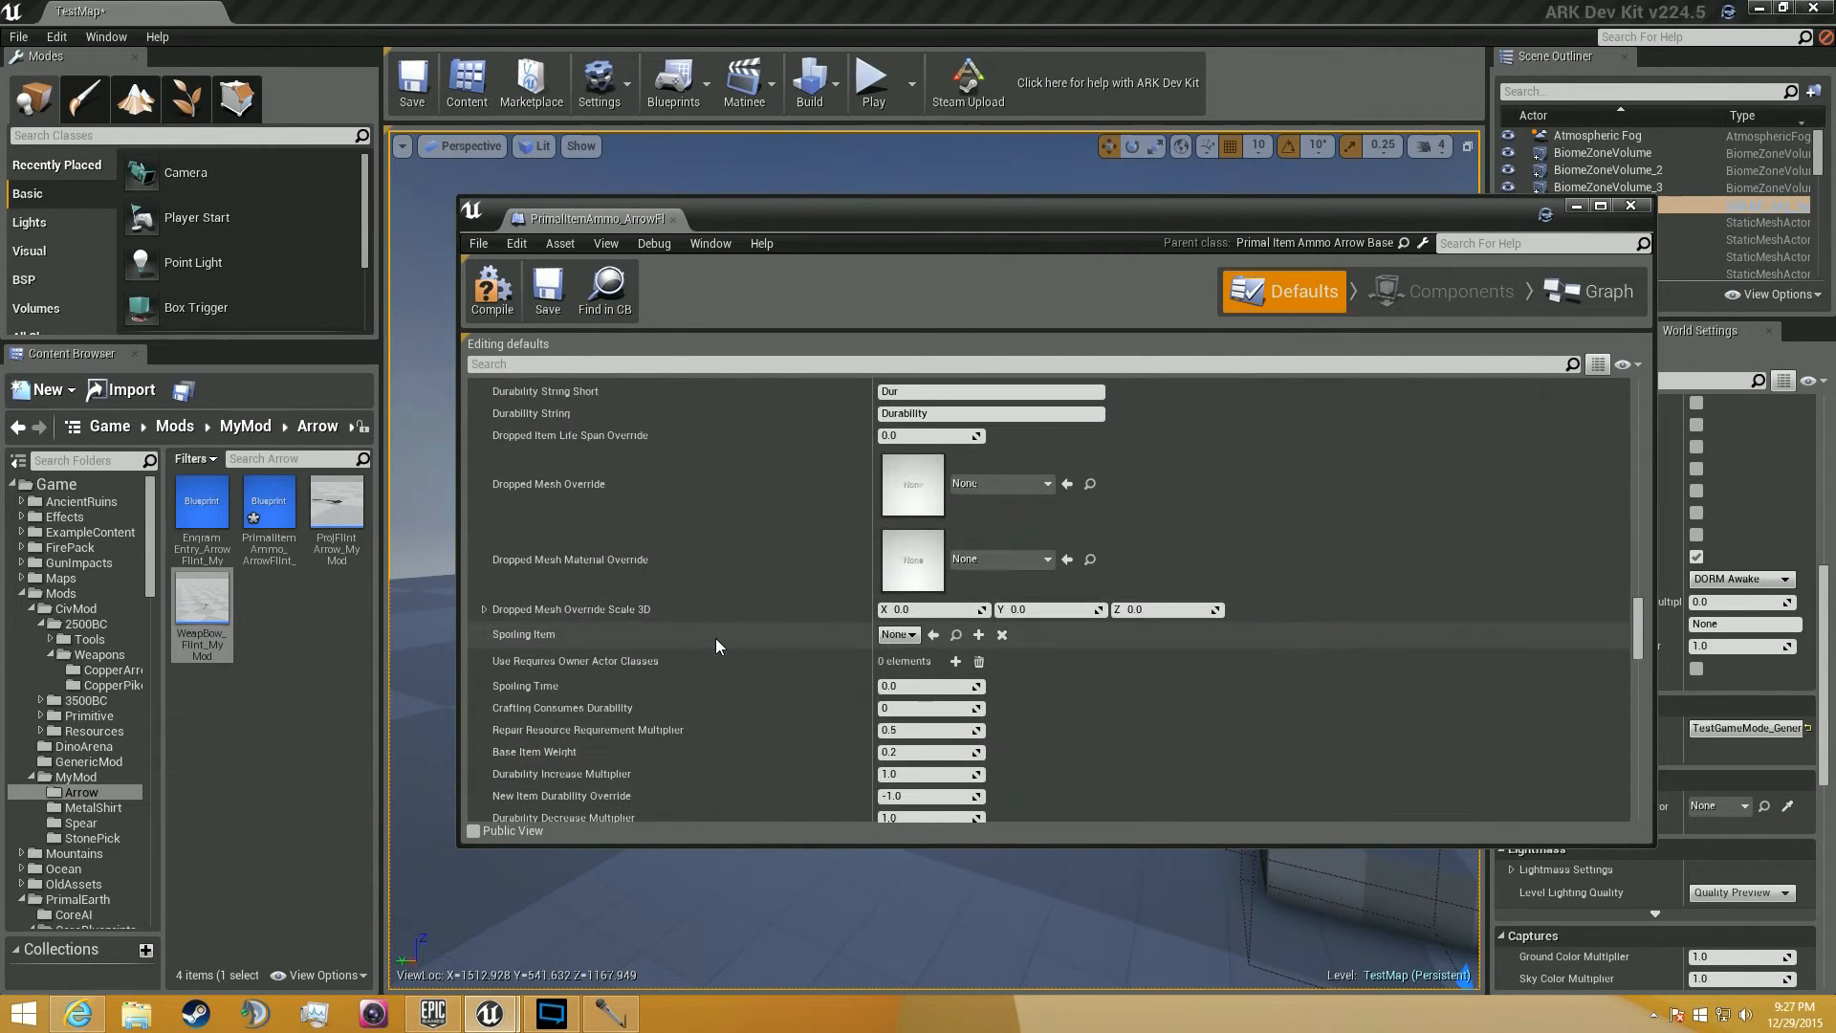
scroll(746, 656, down, 8)
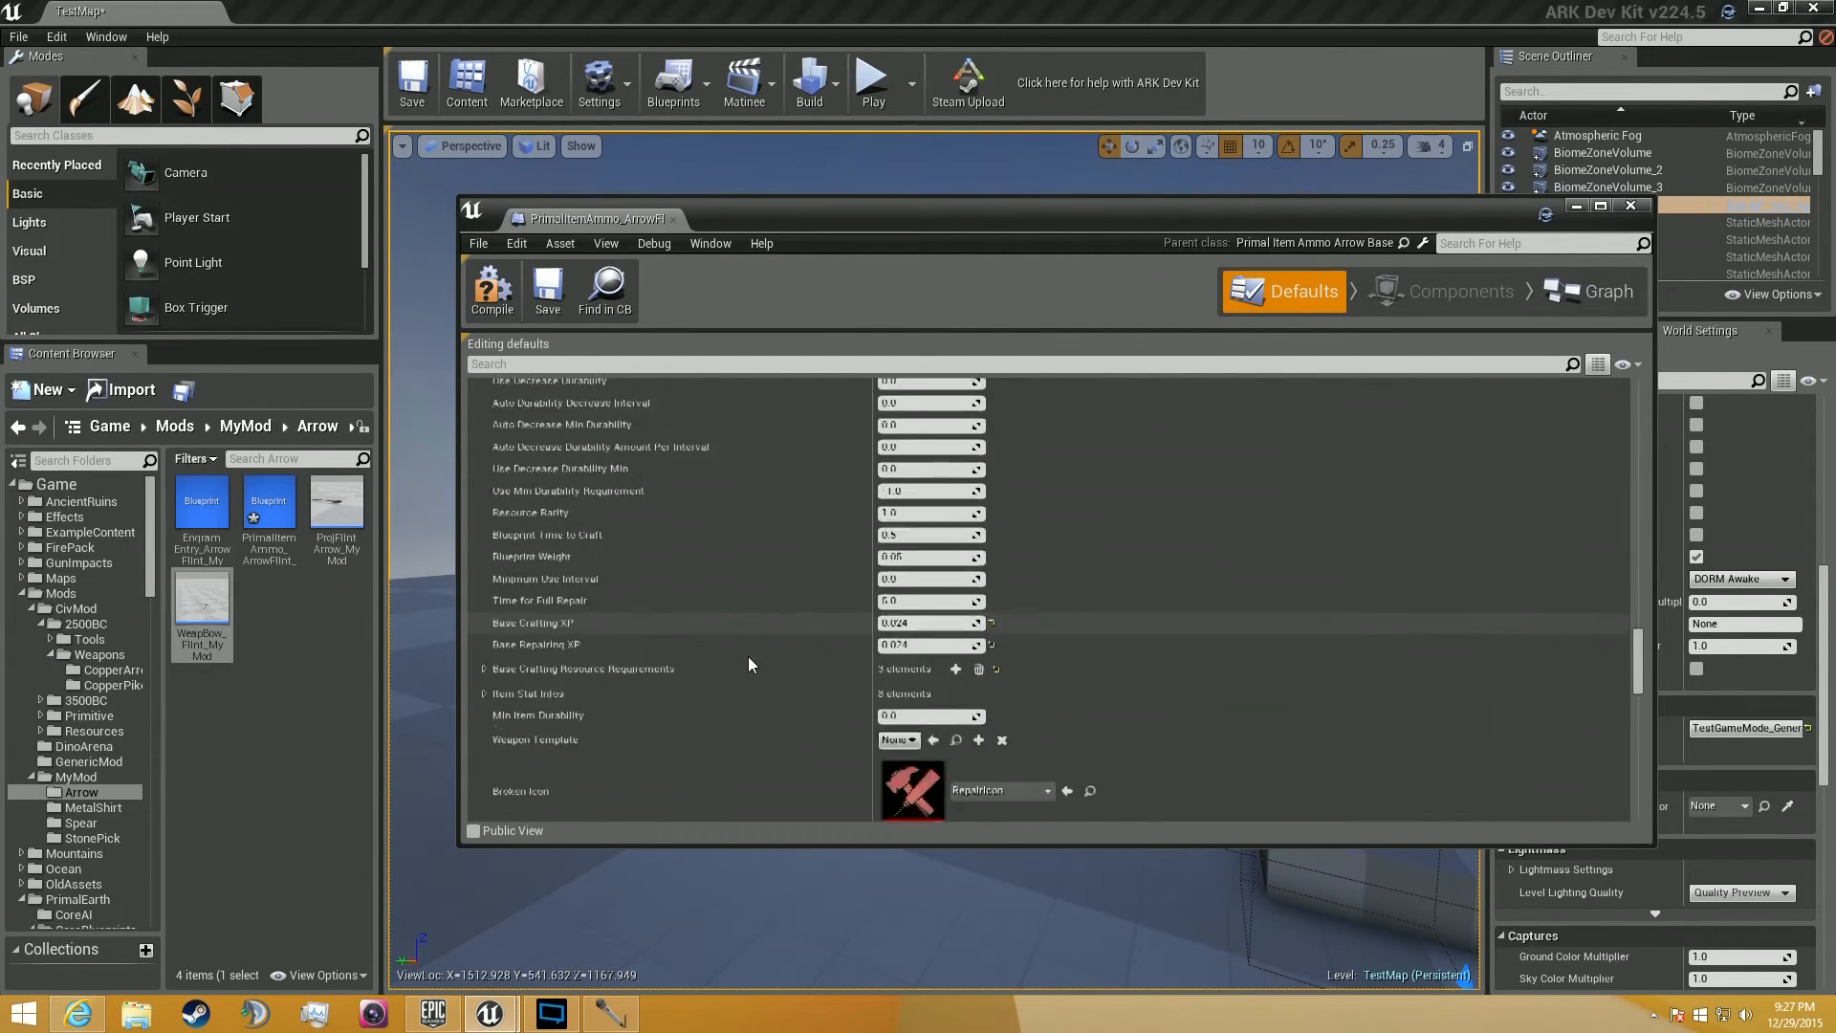
scroll(748, 656, down, 3)
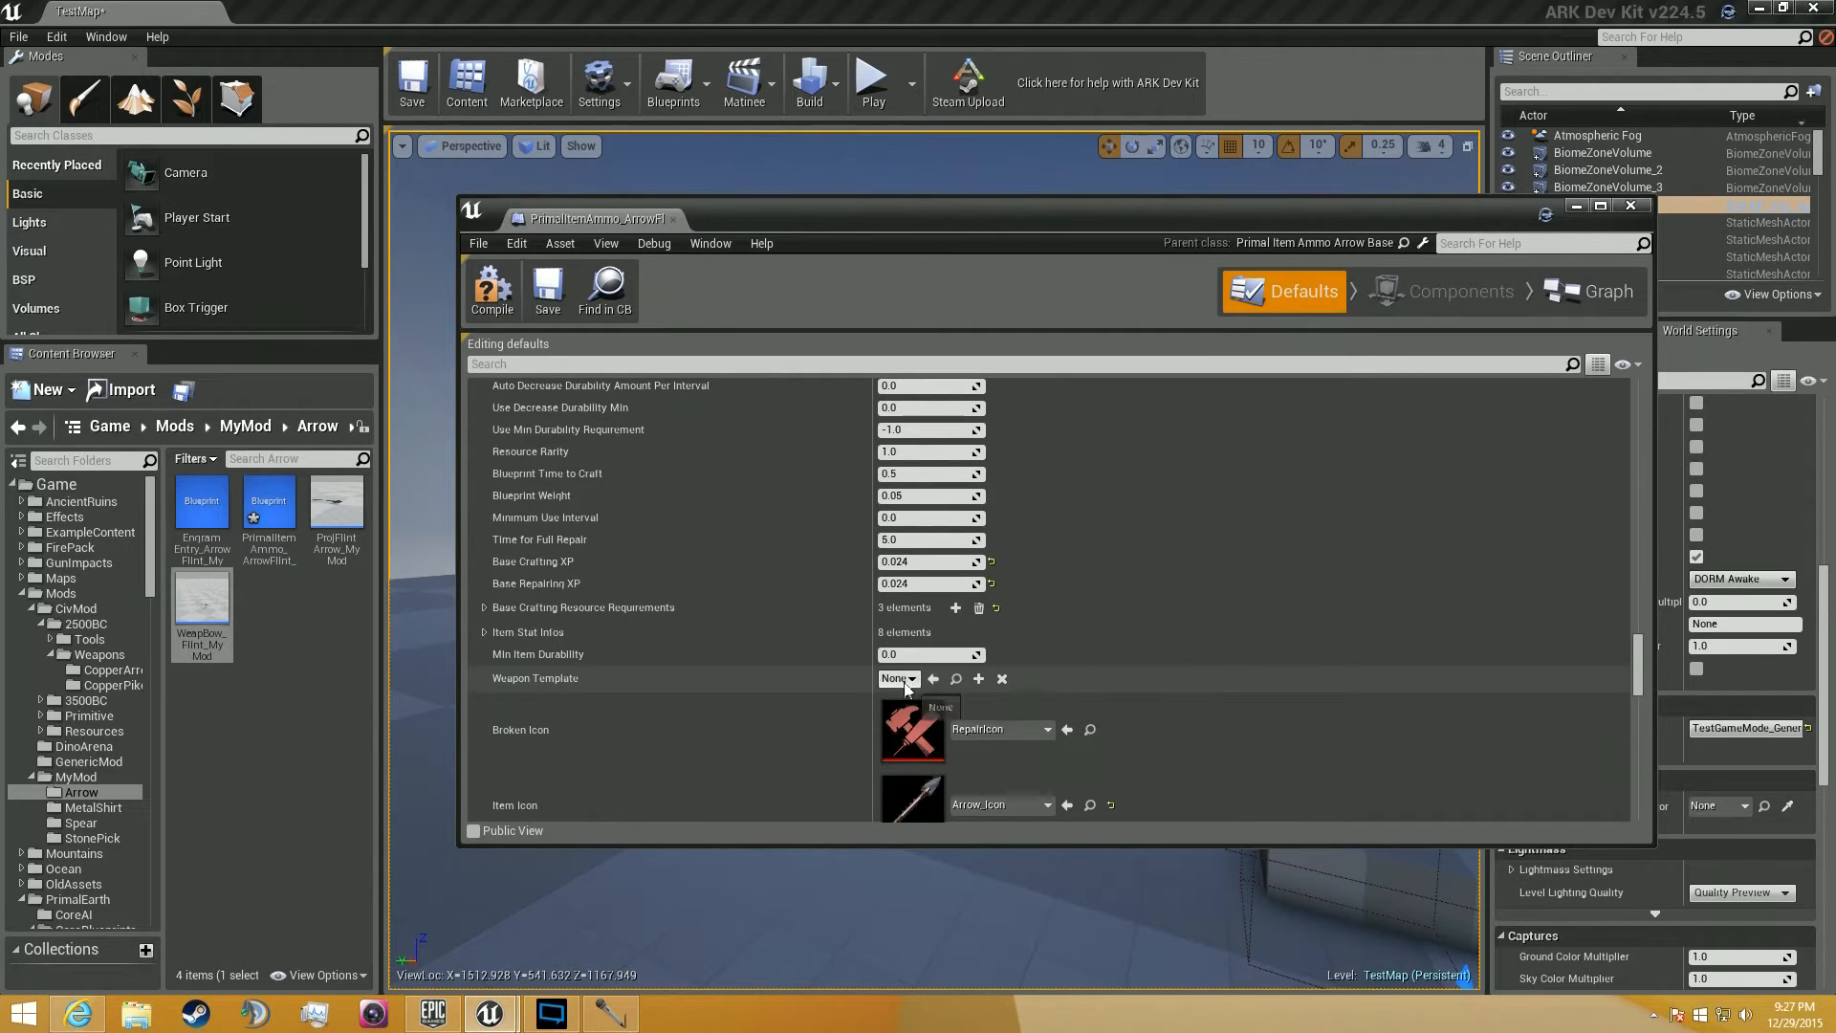
Save the flint arrow ammo item blueprint and close its editor.
click(562, 299)
click(600, 275)
click(672, 220)
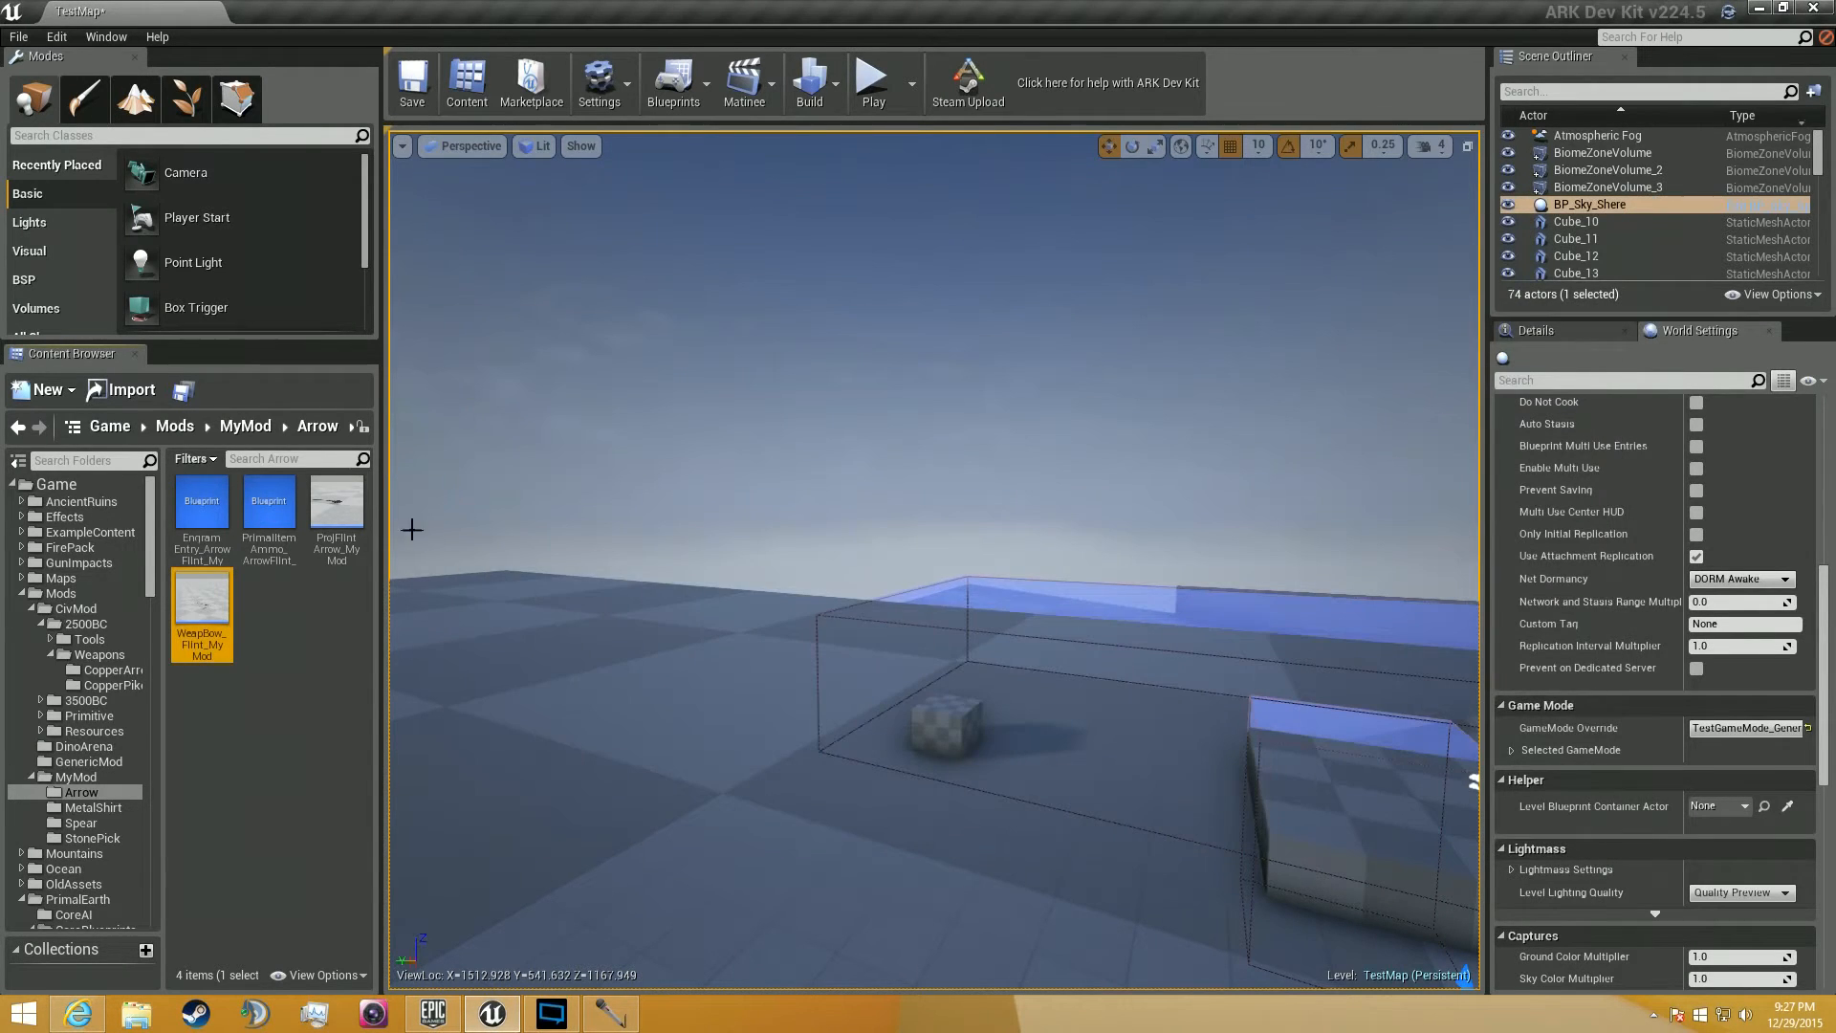
Reopen the flint arrow ammo item, check its weapon template references, name and crafting defaults, and close it.
double_click(263, 502)
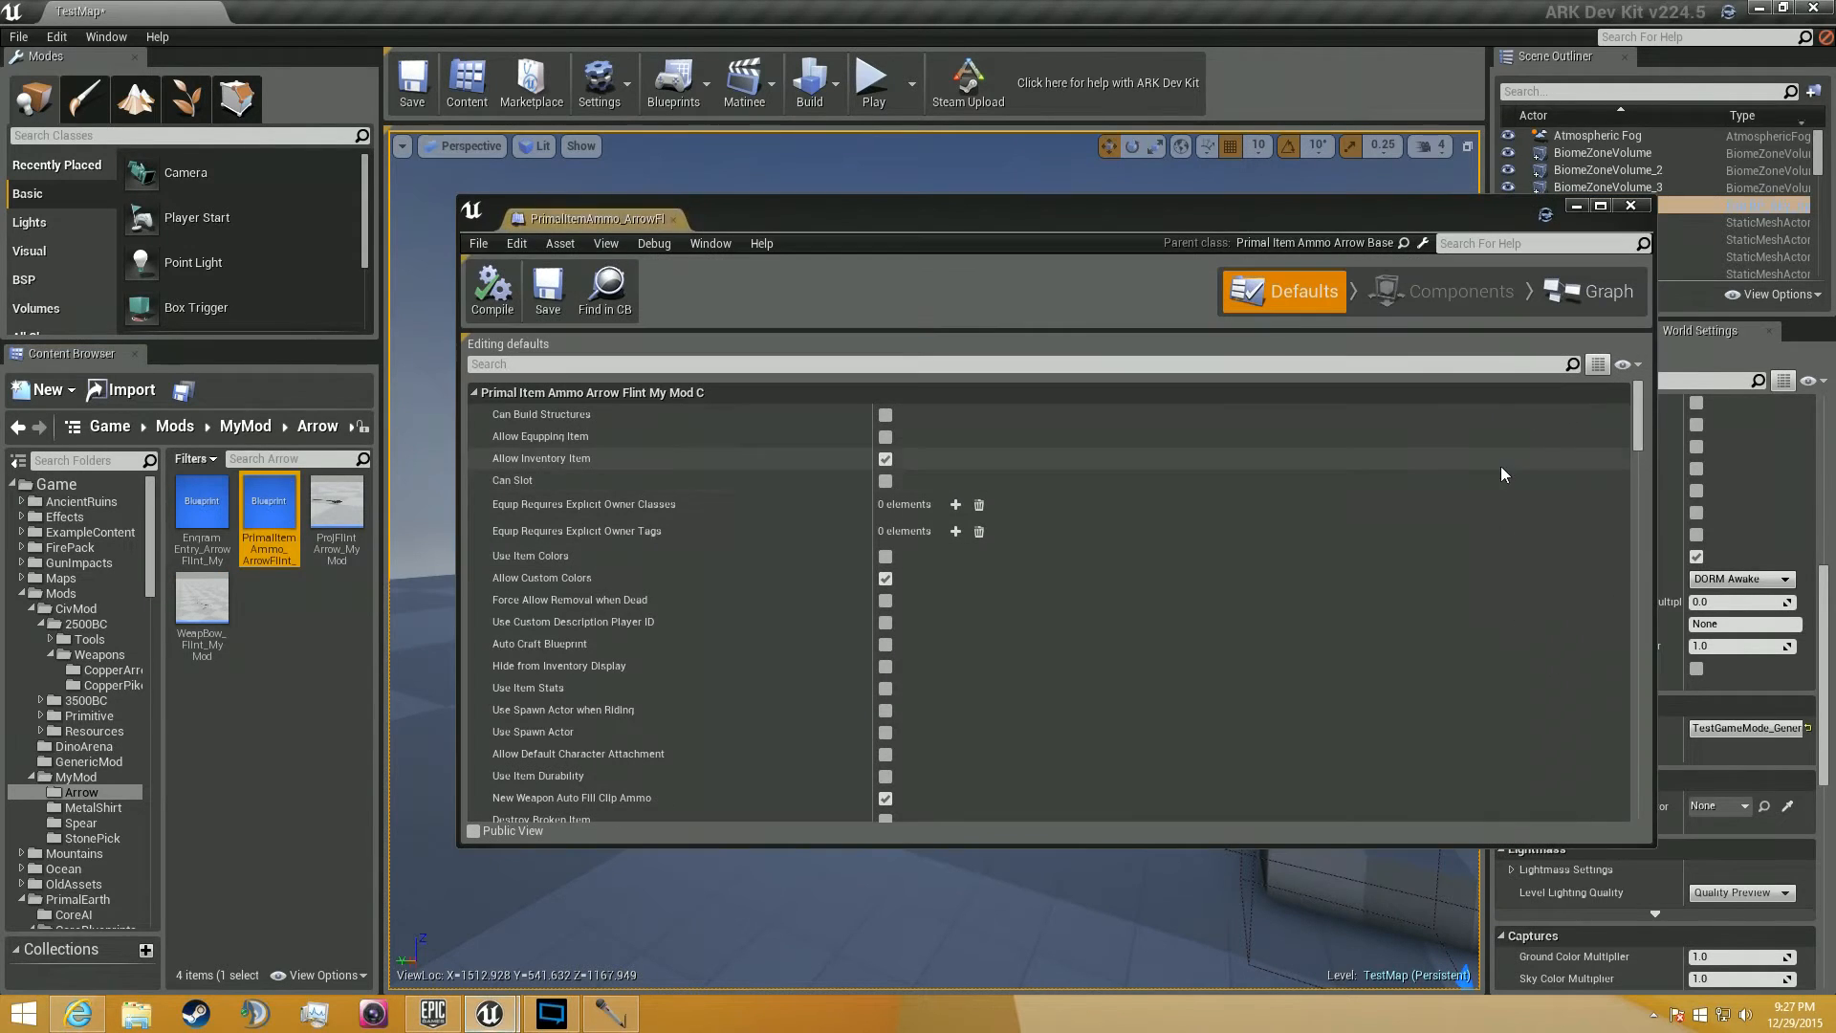
drag(1641, 428, 1611, 612)
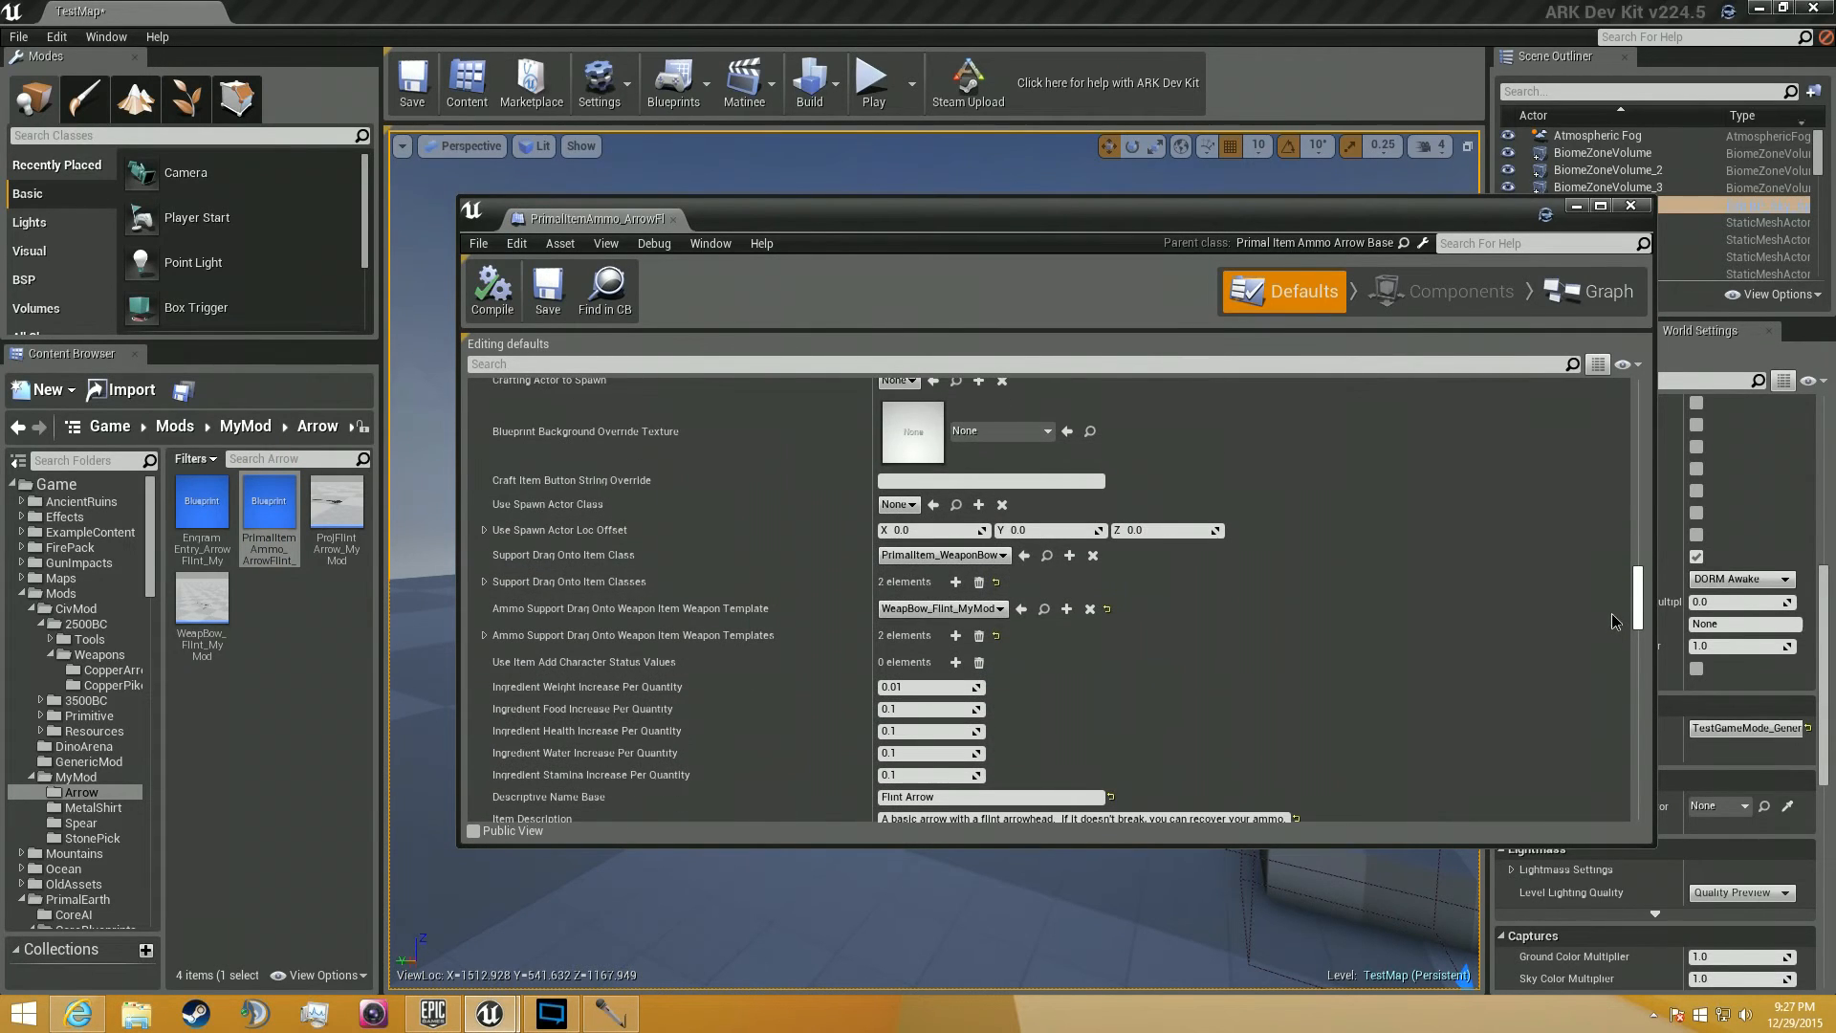
drag(1639, 594, 1598, 670)
click(673, 219)
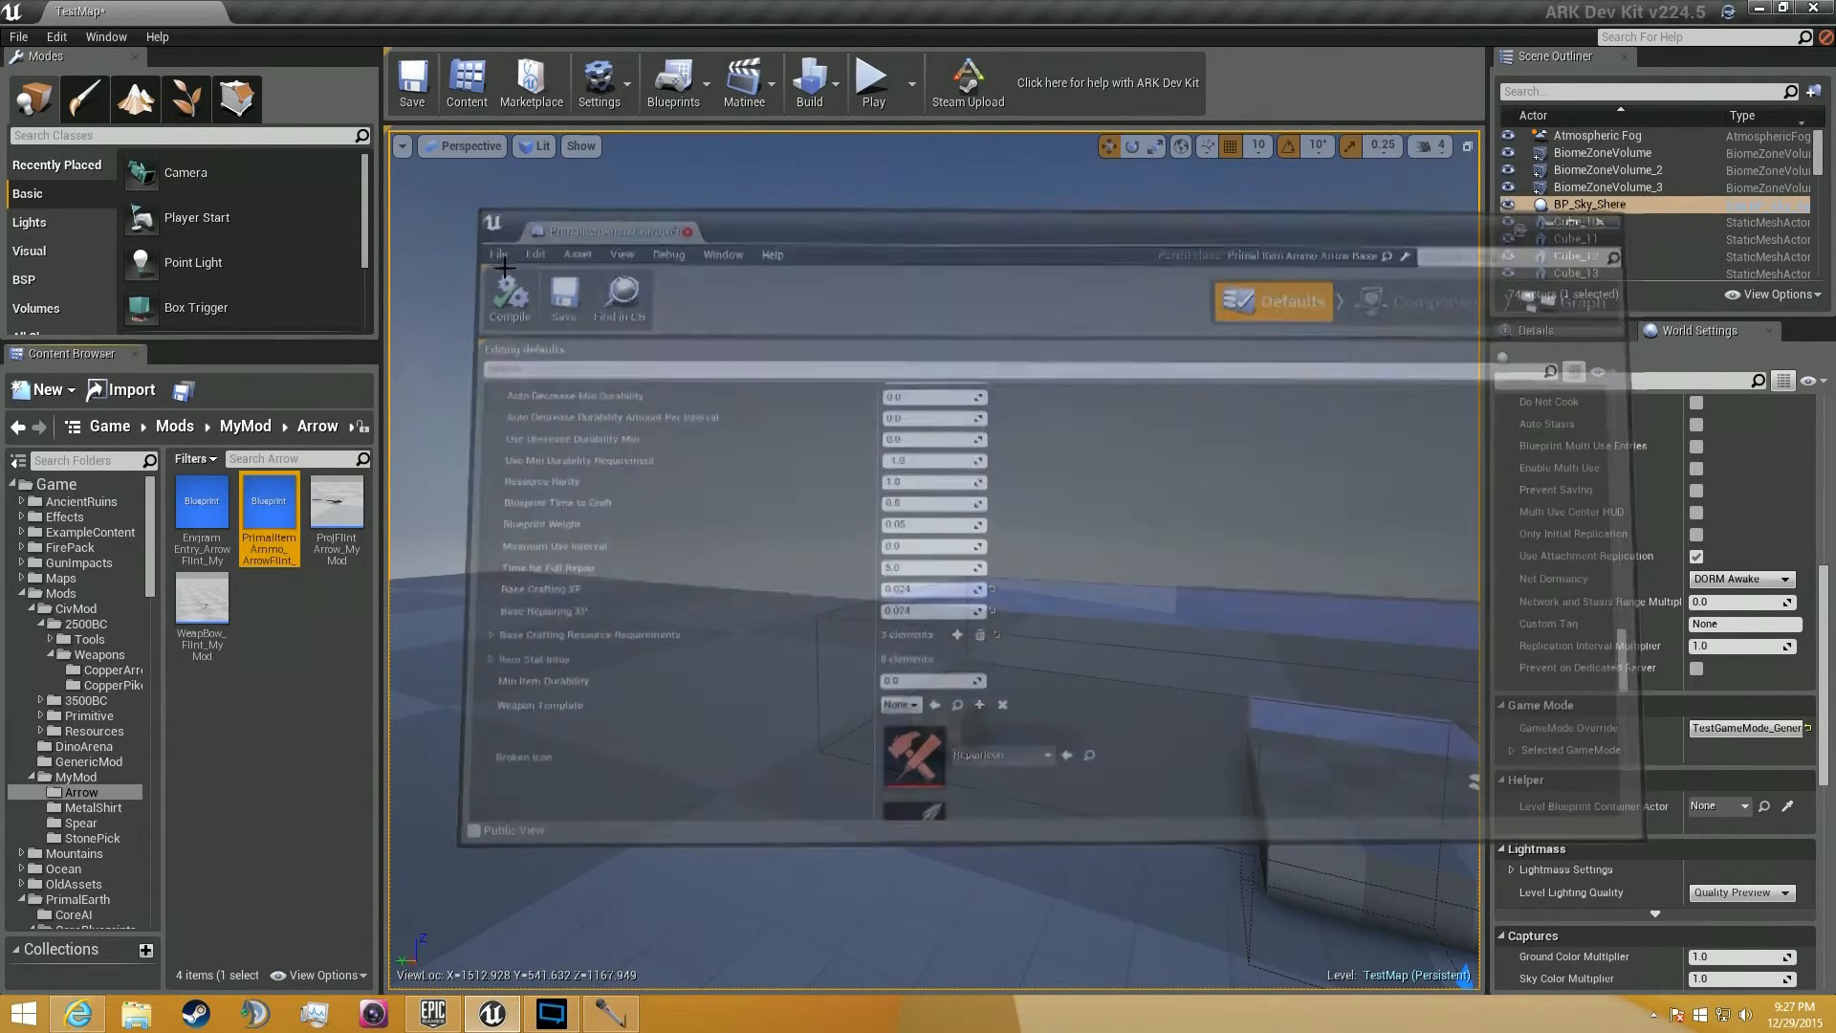
Set the flint arrow engram entry's Blue Print Entry to PrimalItemAmmo_ArrowFlint_MyMod, and save and close the blueprint.
double_click(218, 519)
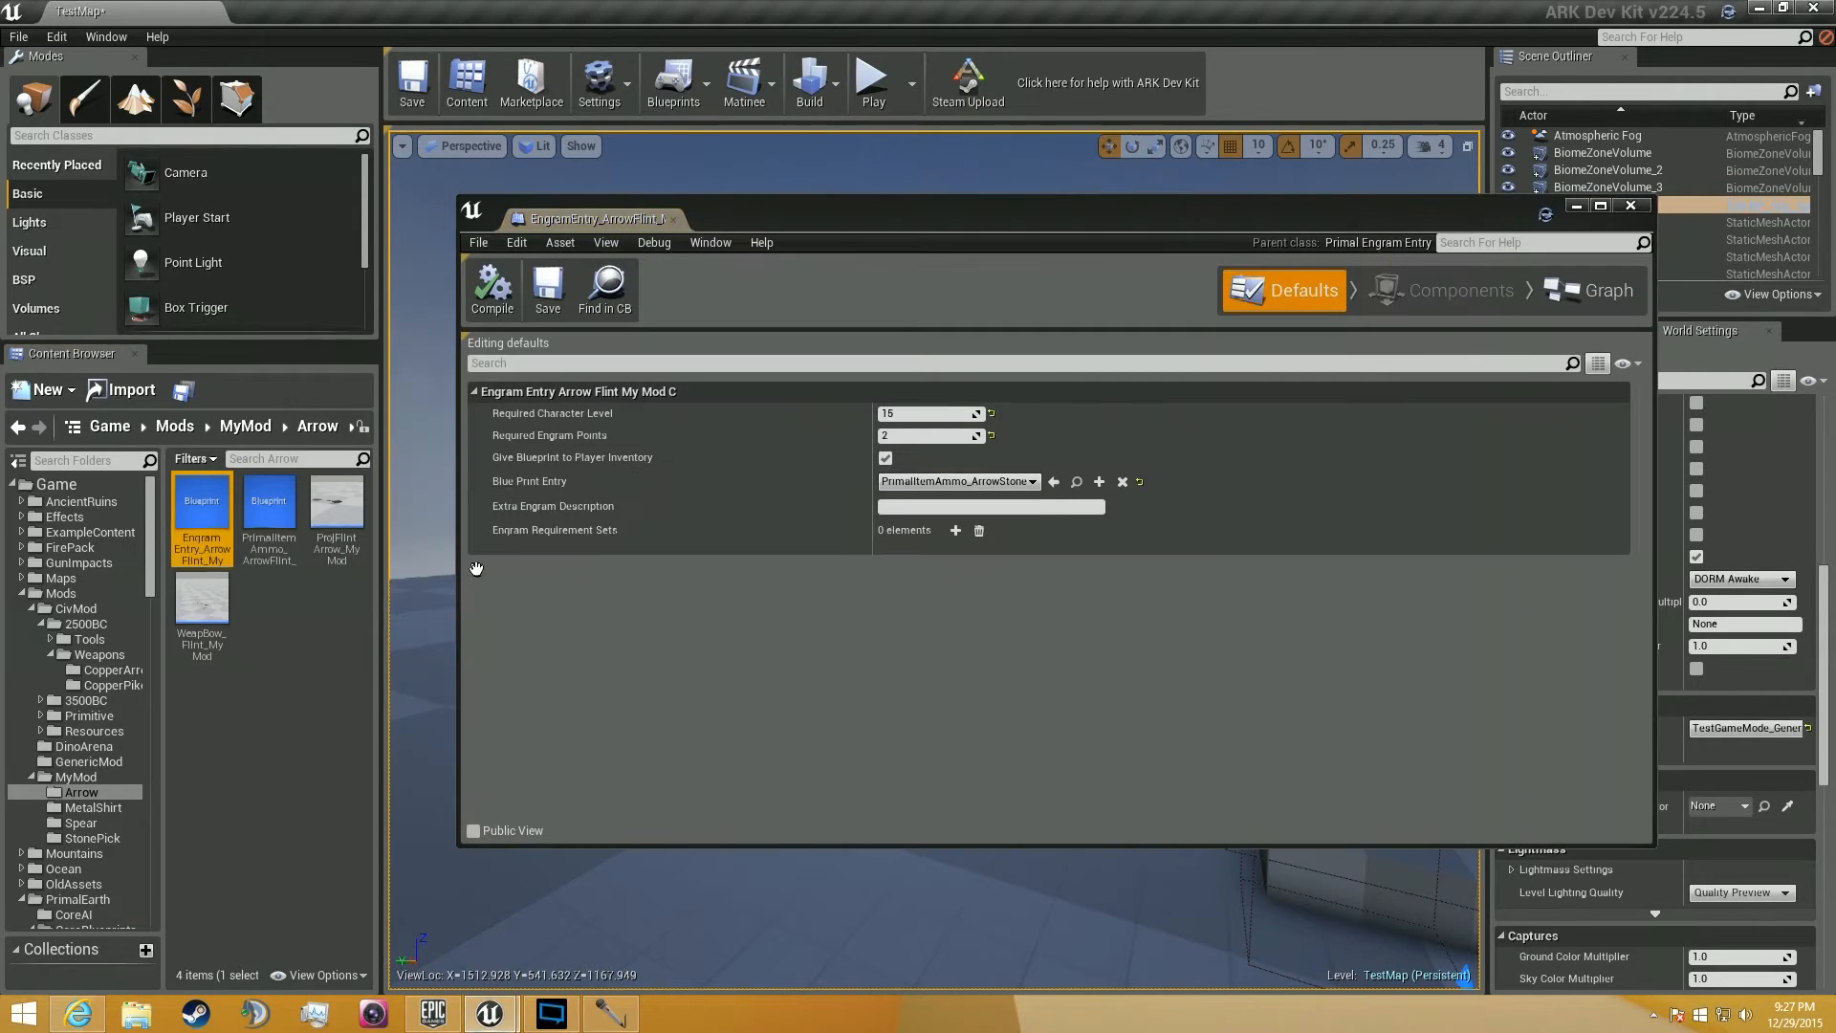
click(269, 506)
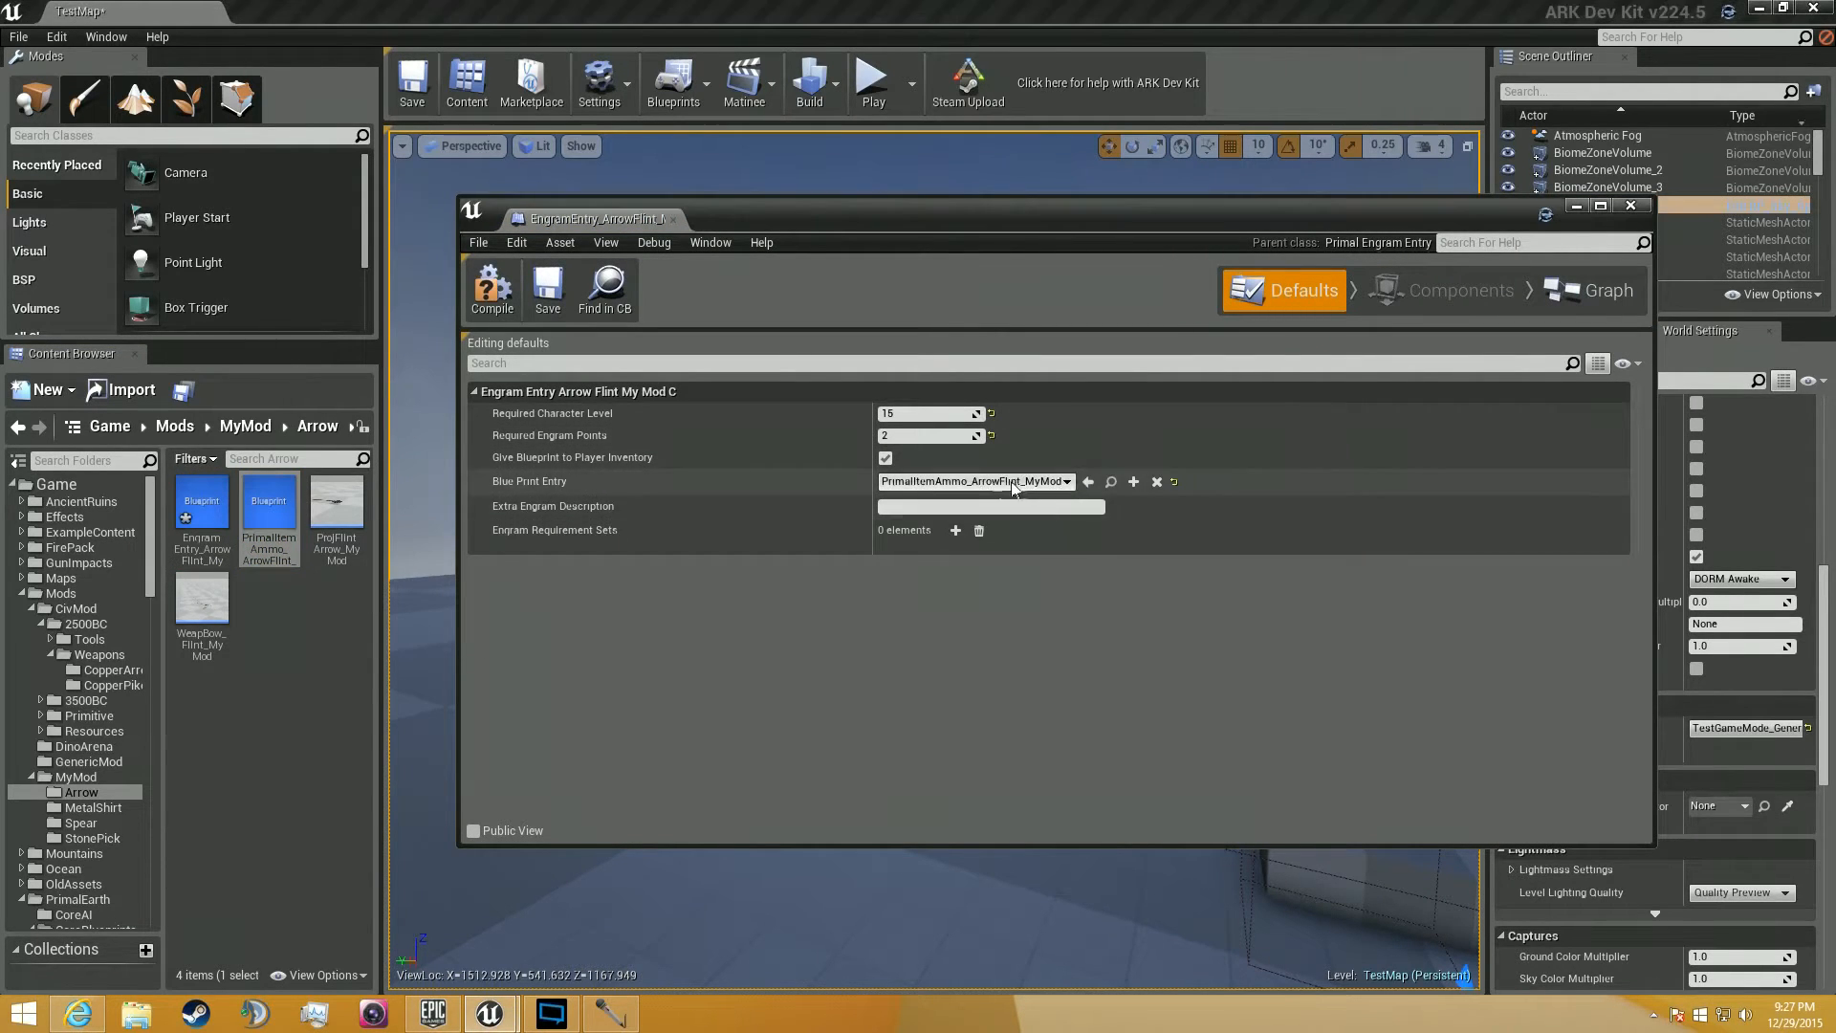
click(554, 286)
click(673, 219)
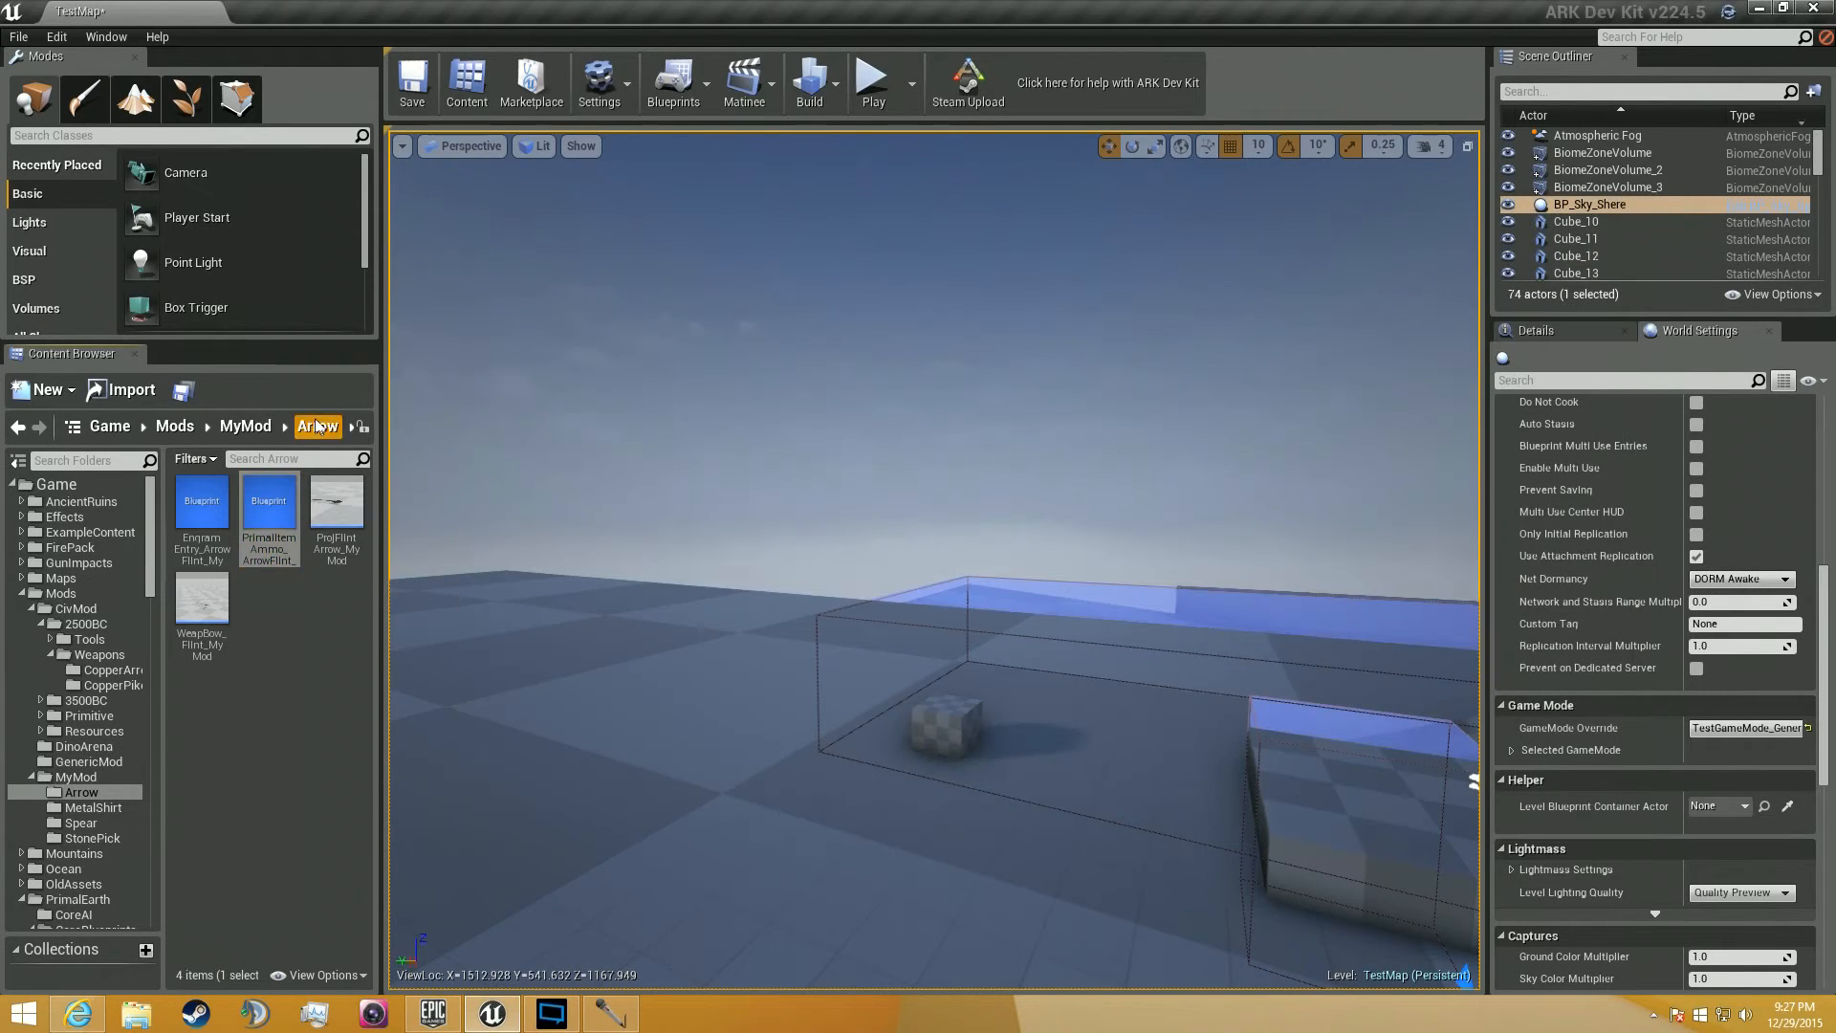
Open the PrimalGameData blueprint in the MyMod folder and add an element to Additional Engram Blueprint Classes.
click(247, 426)
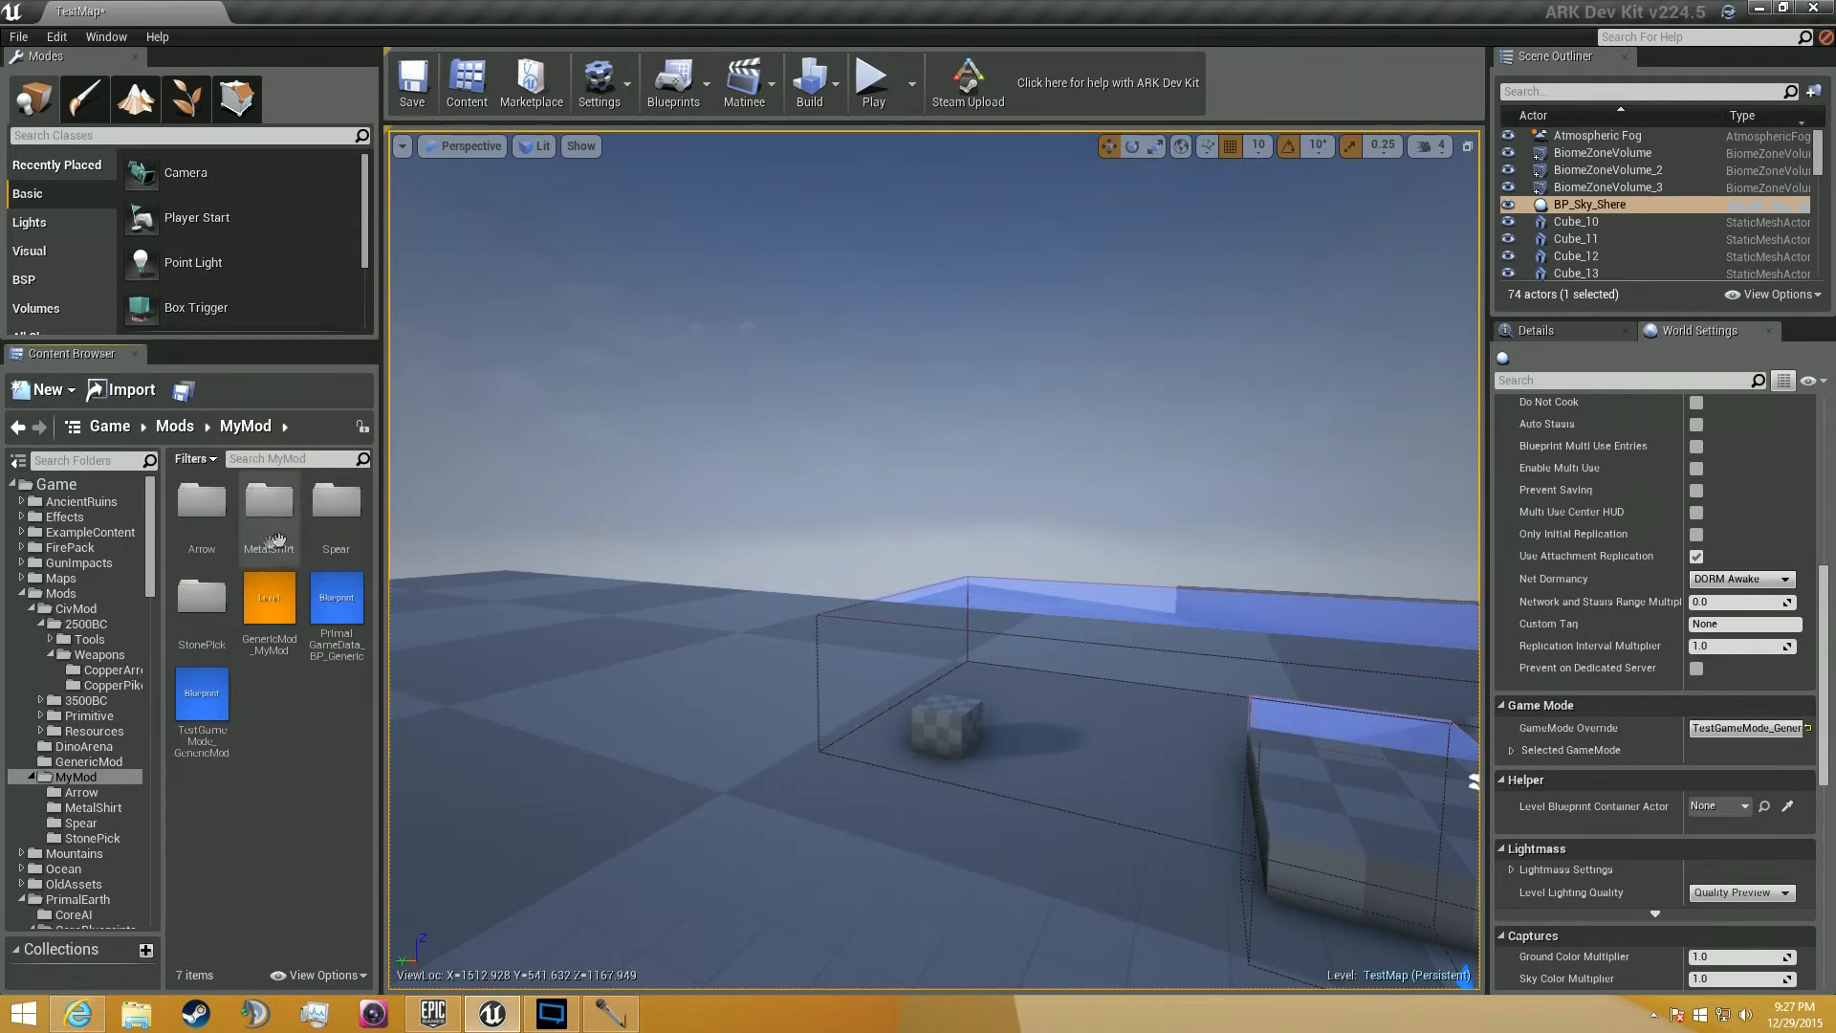
click(345, 612)
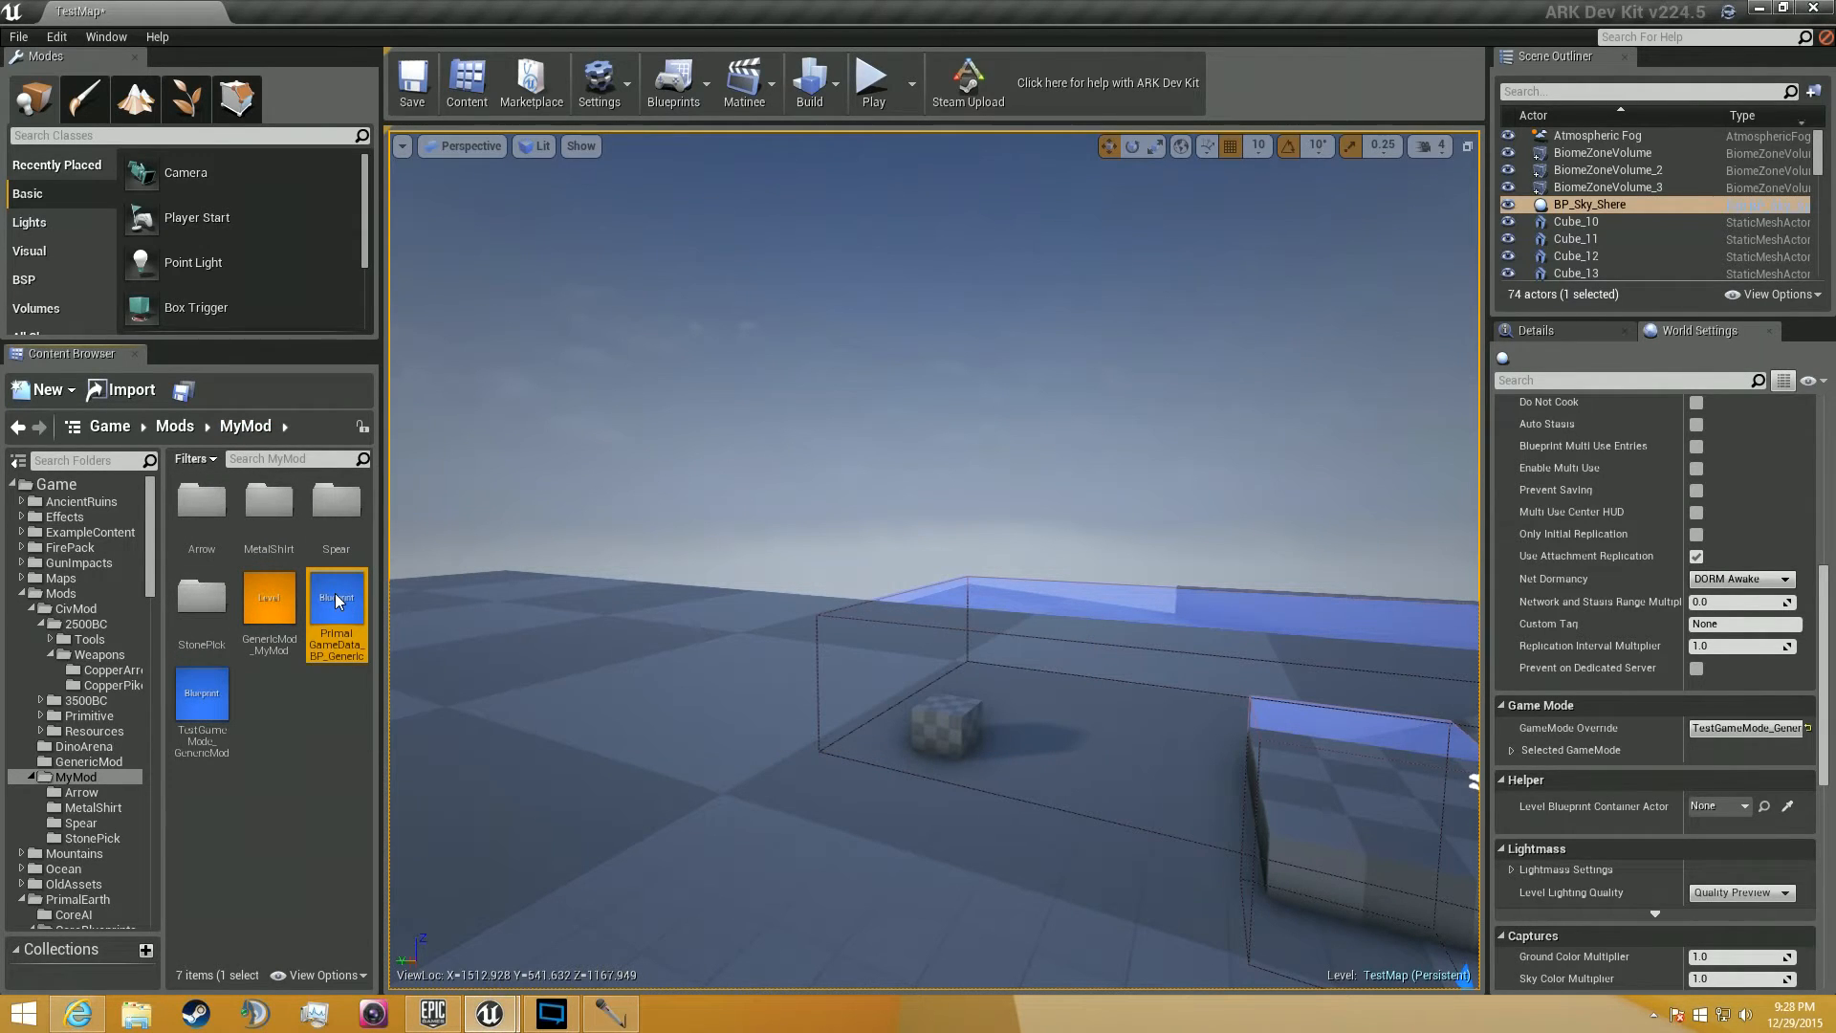
double_click(336, 599)
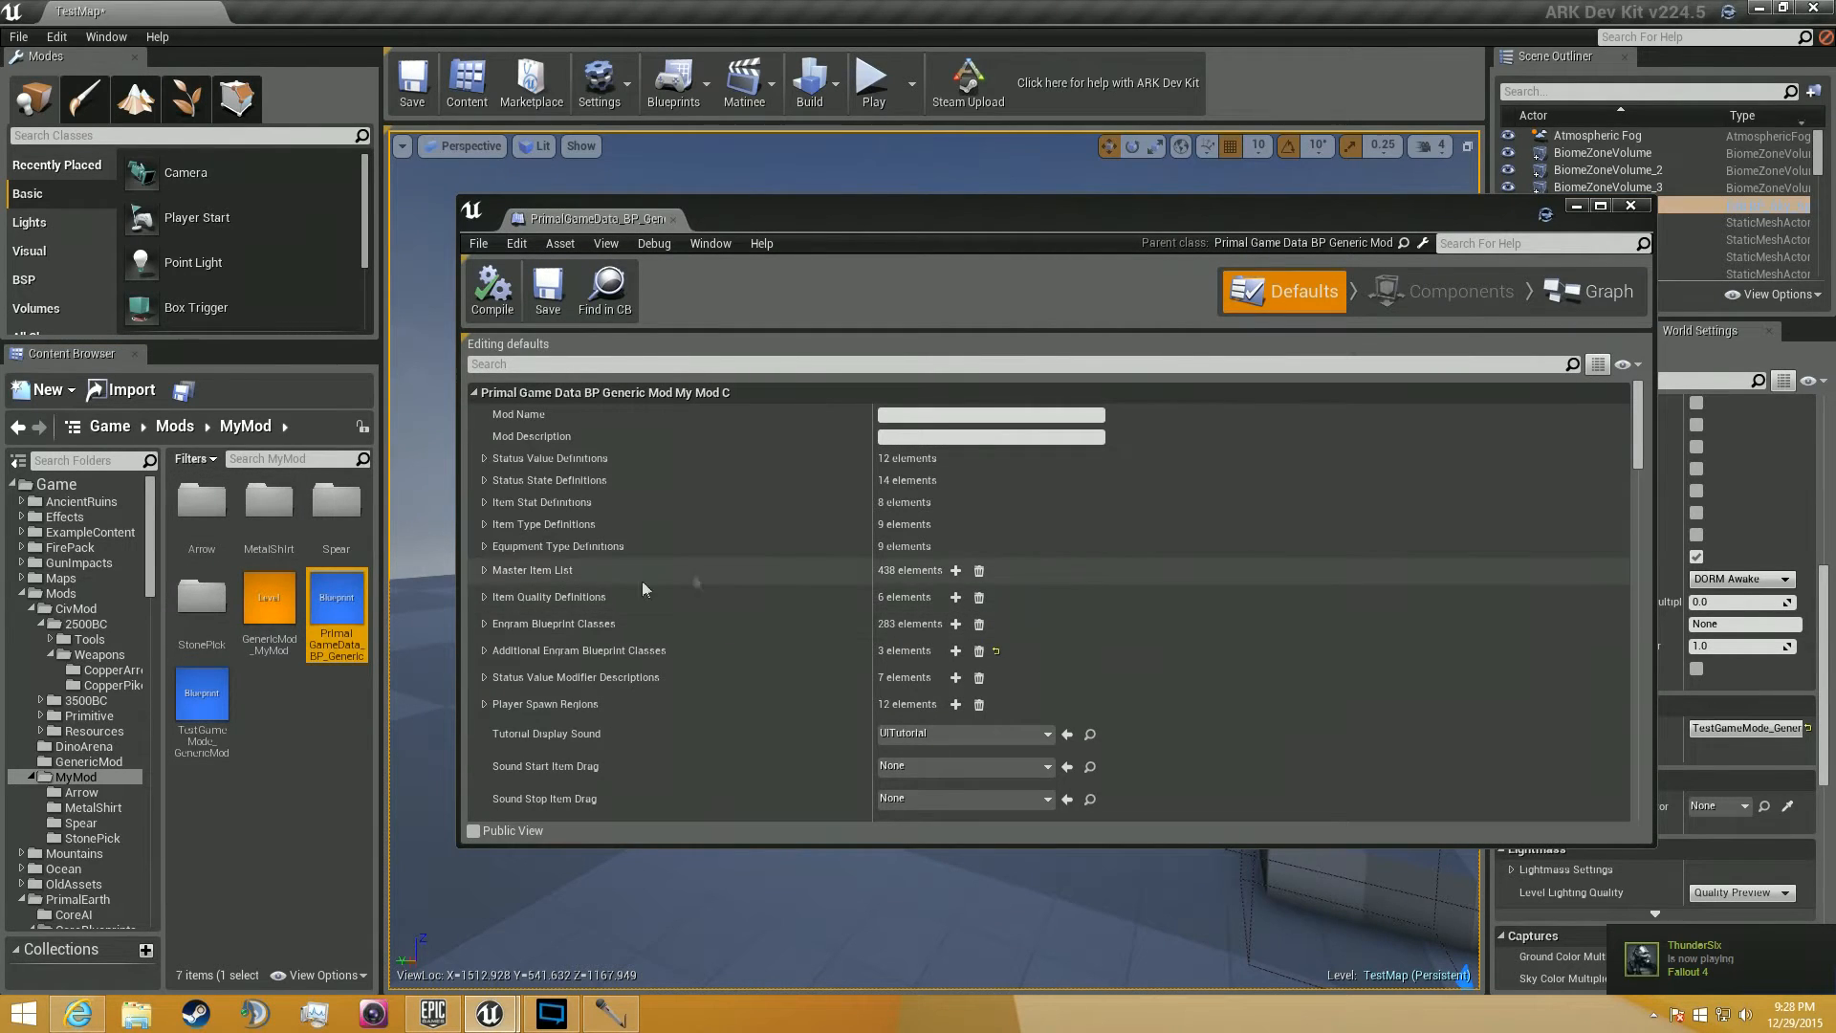
click(483, 624)
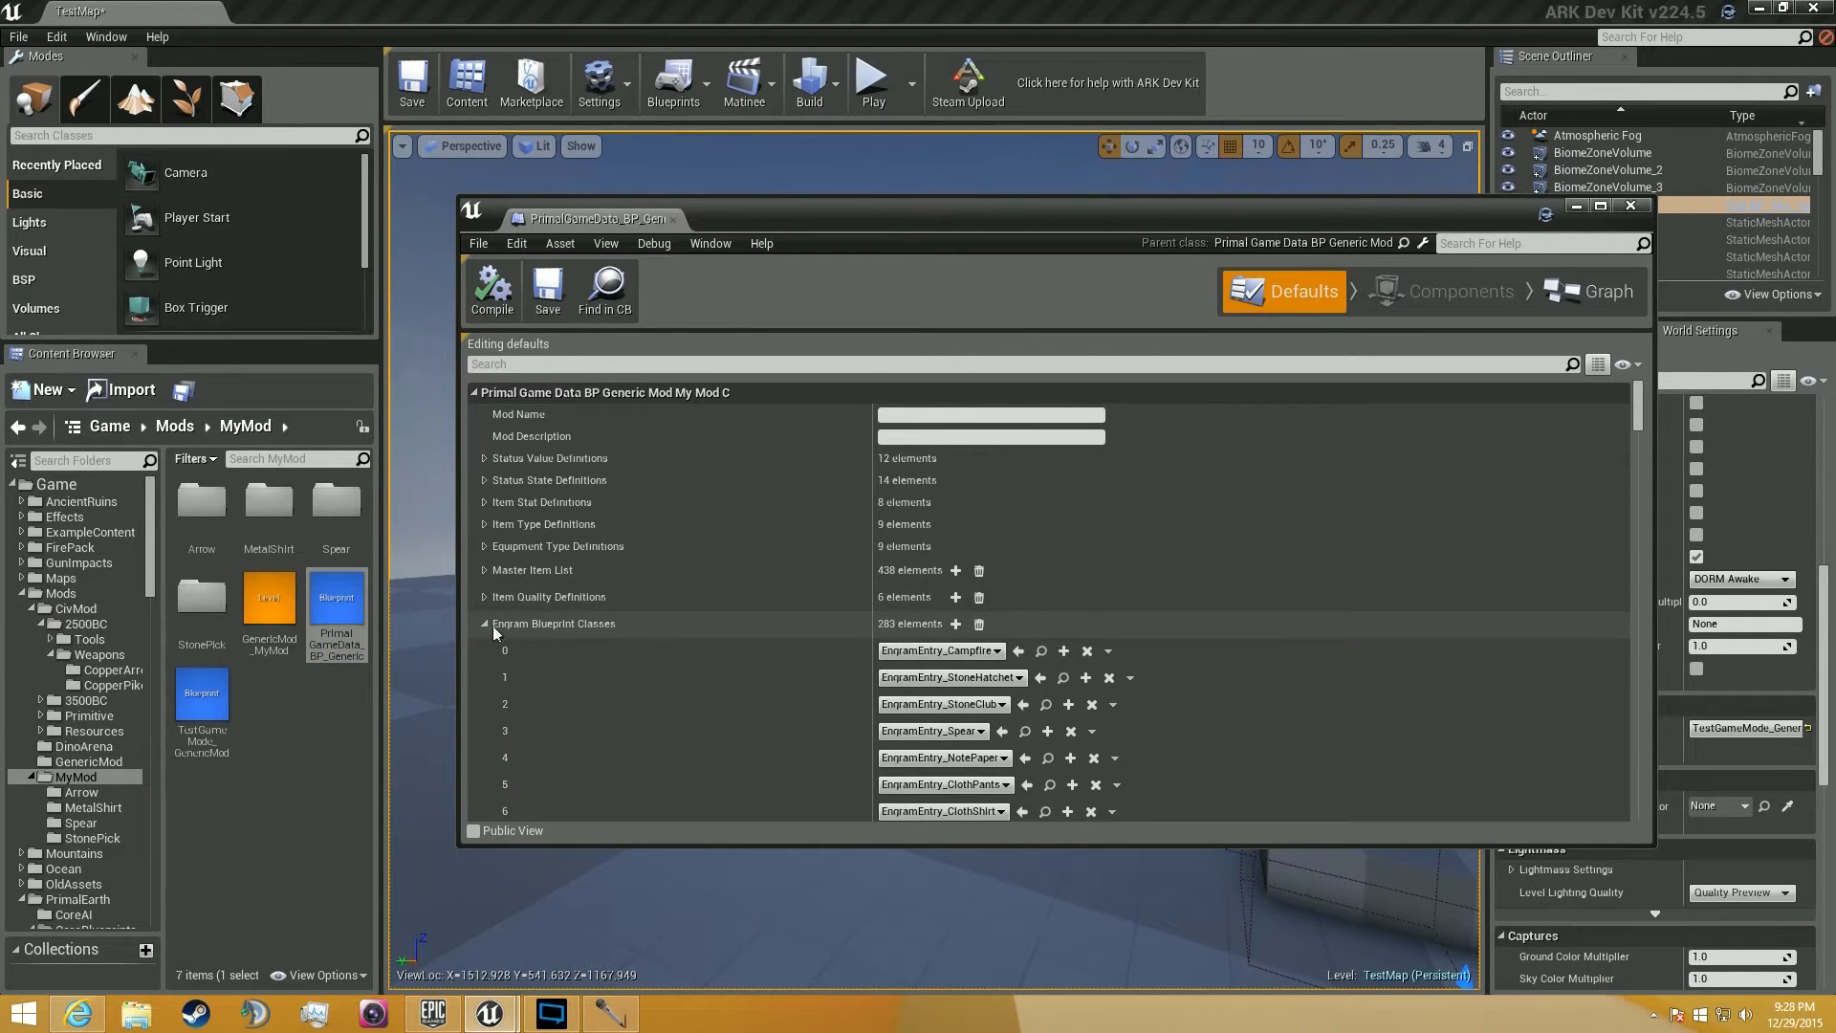
click(483, 623)
click(484, 651)
click(955, 650)
scroll(964, 670, down, 2)
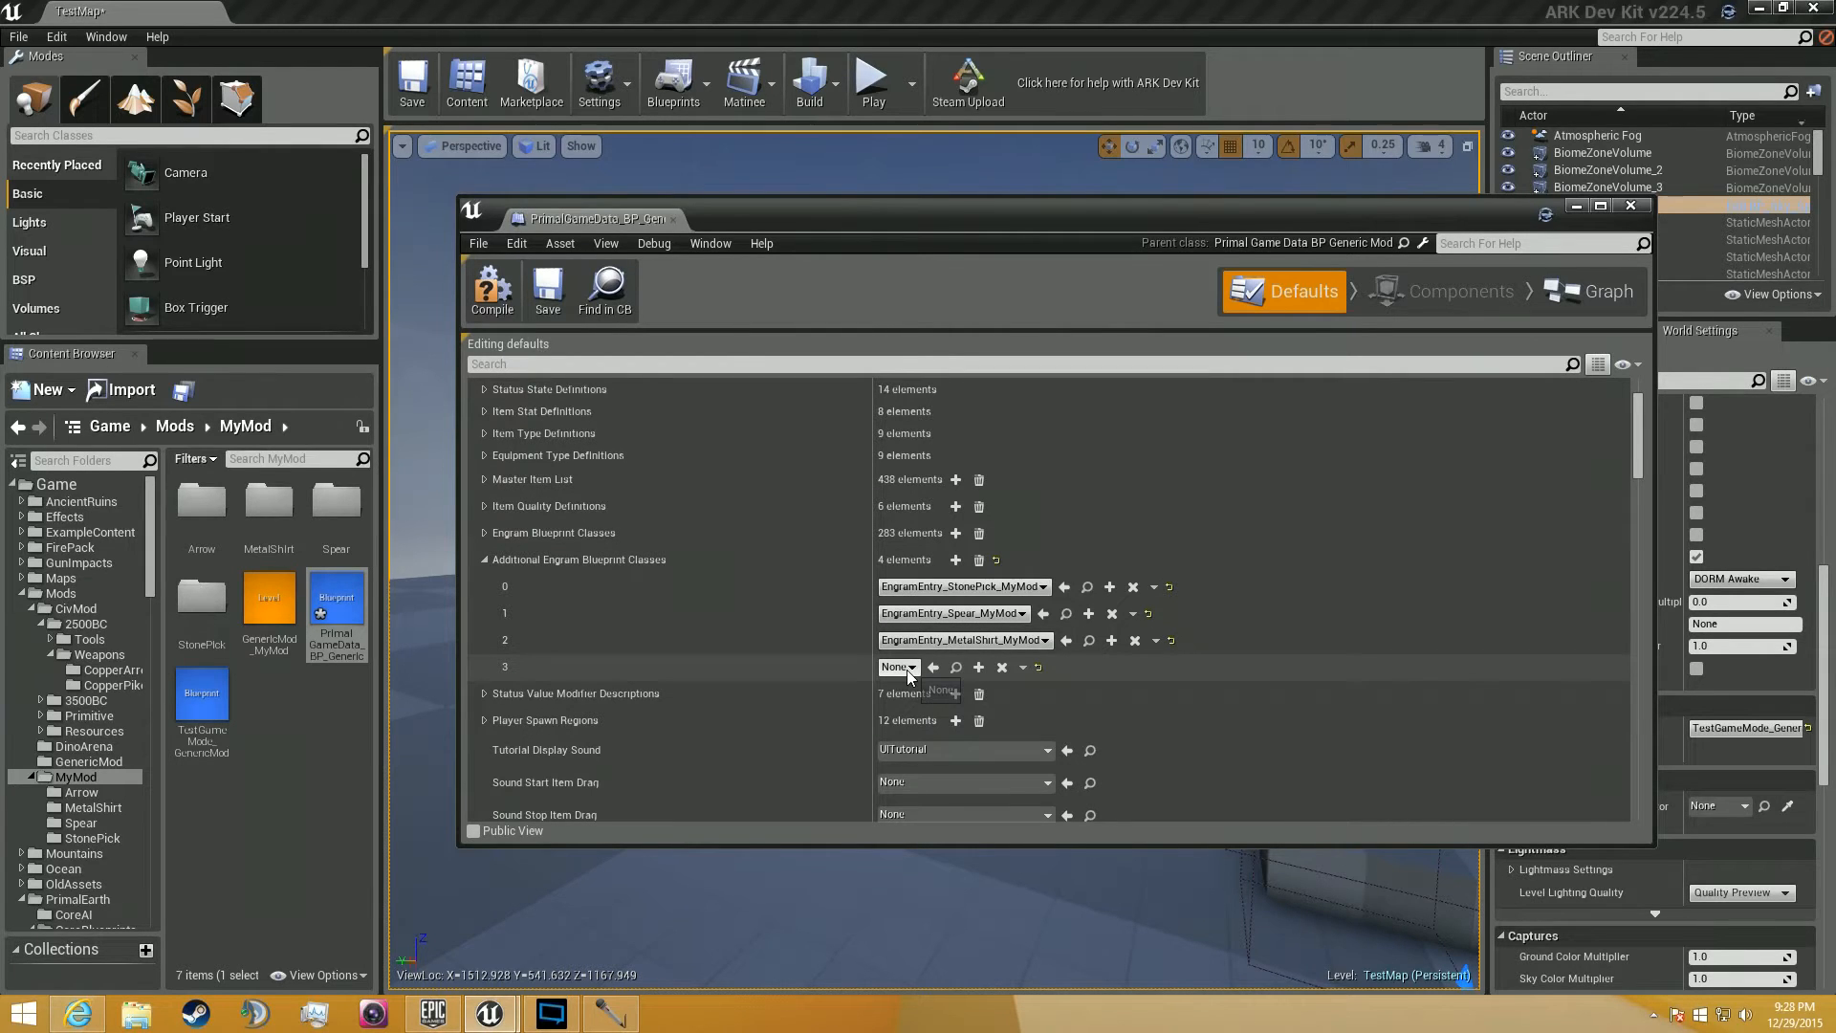
Assign EngramEntry_ArrowFlint_MyMod to the new Additional Engram Blueprint Classes element, and save and close the game data blueprint.
click(907, 669)
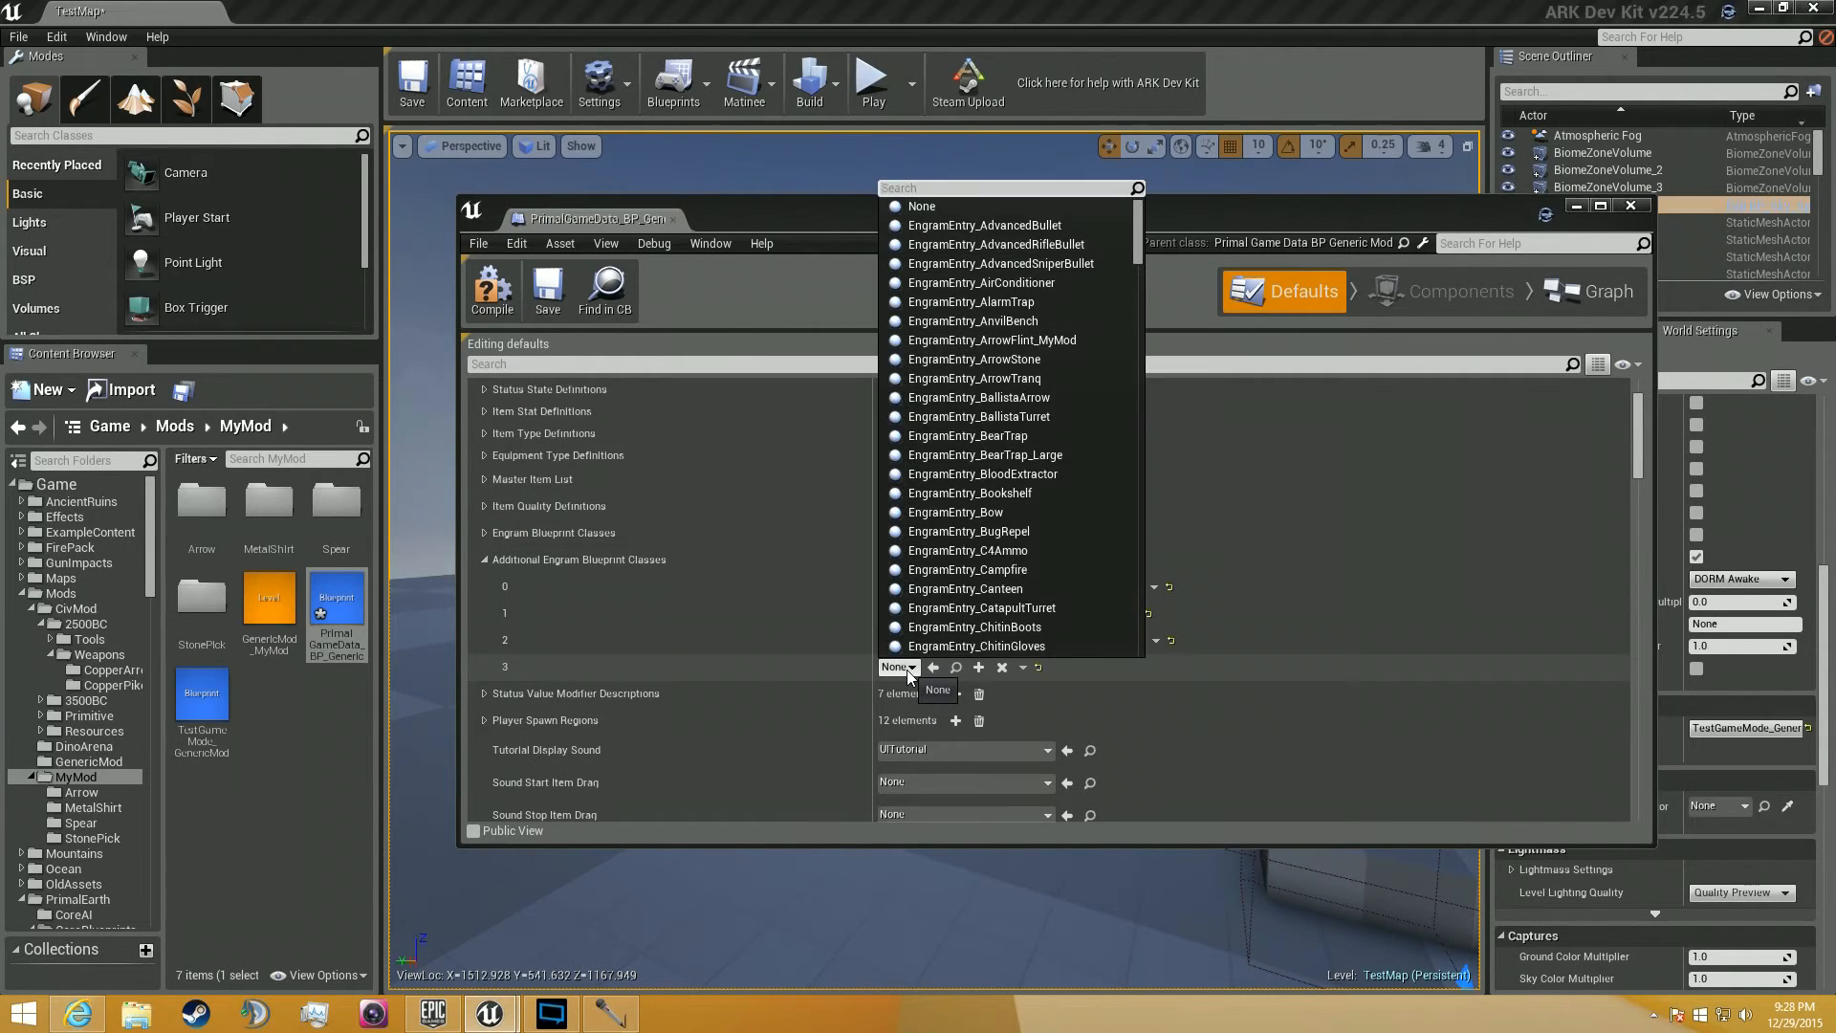
text(flintar)
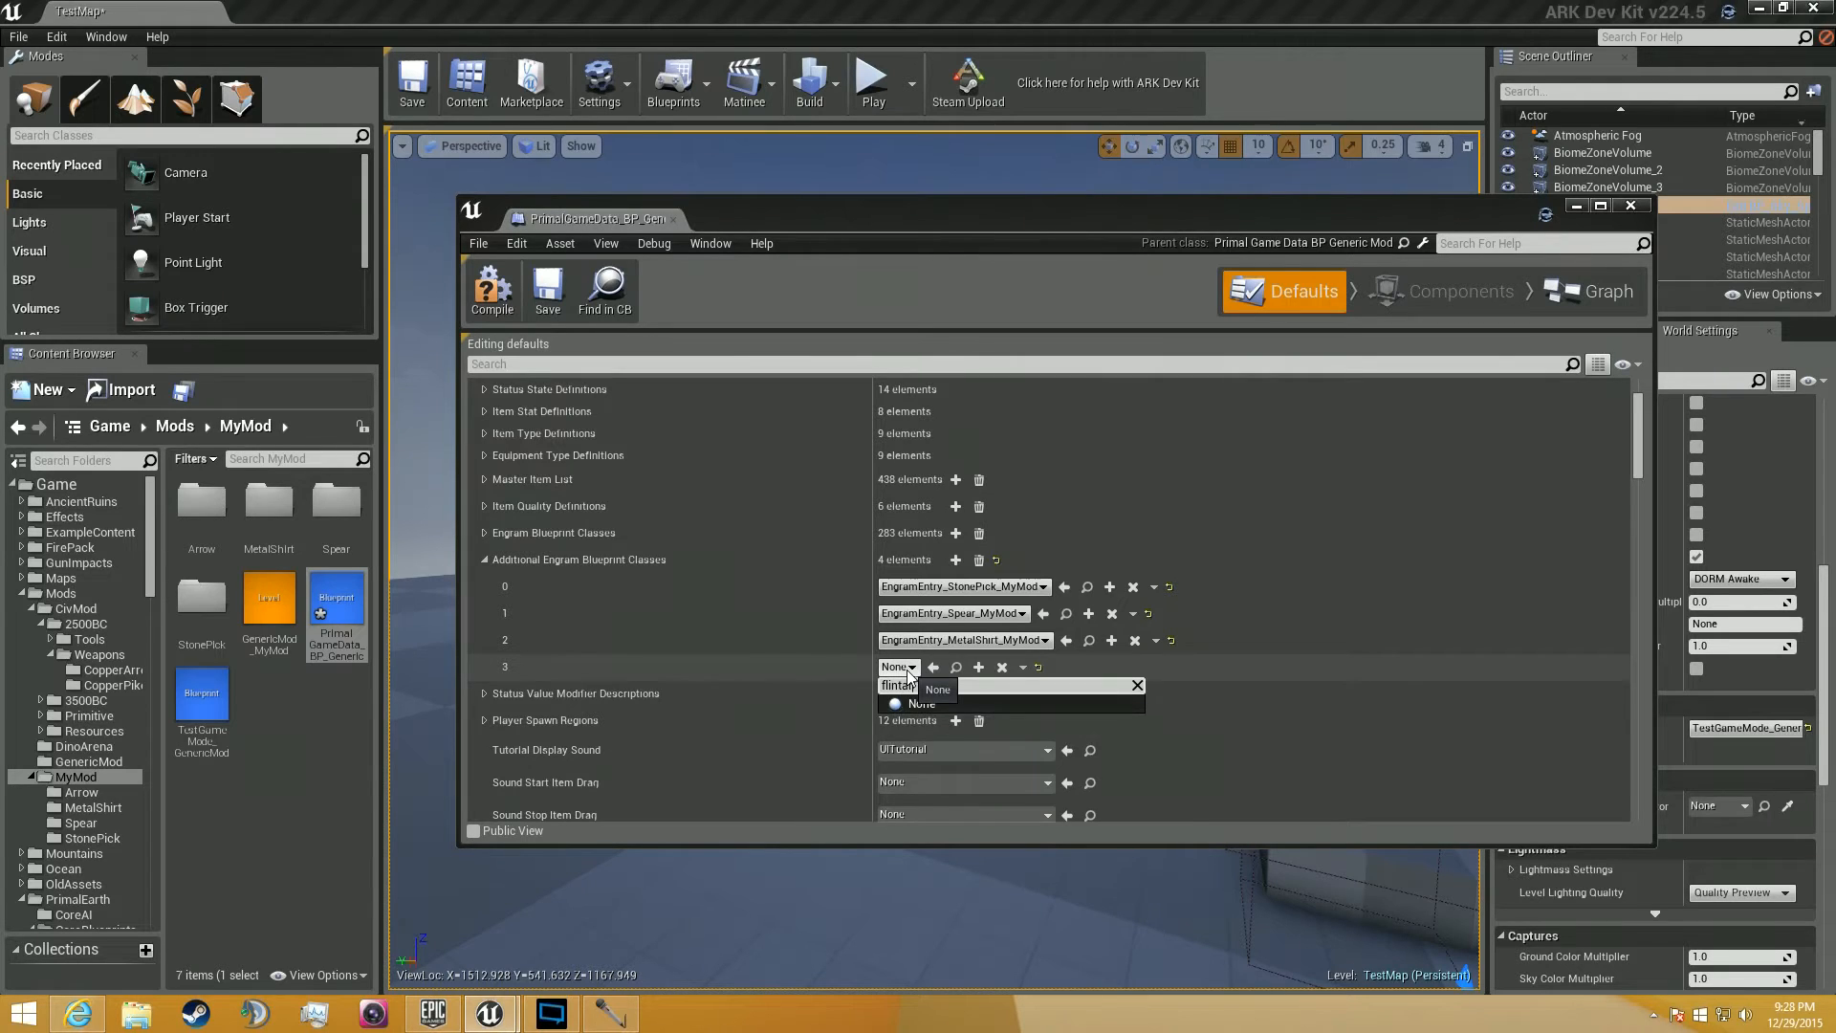
key(BackSpace)
key(BackSpace)
key(BackSpace)
key(BackSpace)
key(BackSpace)
text(arrow)
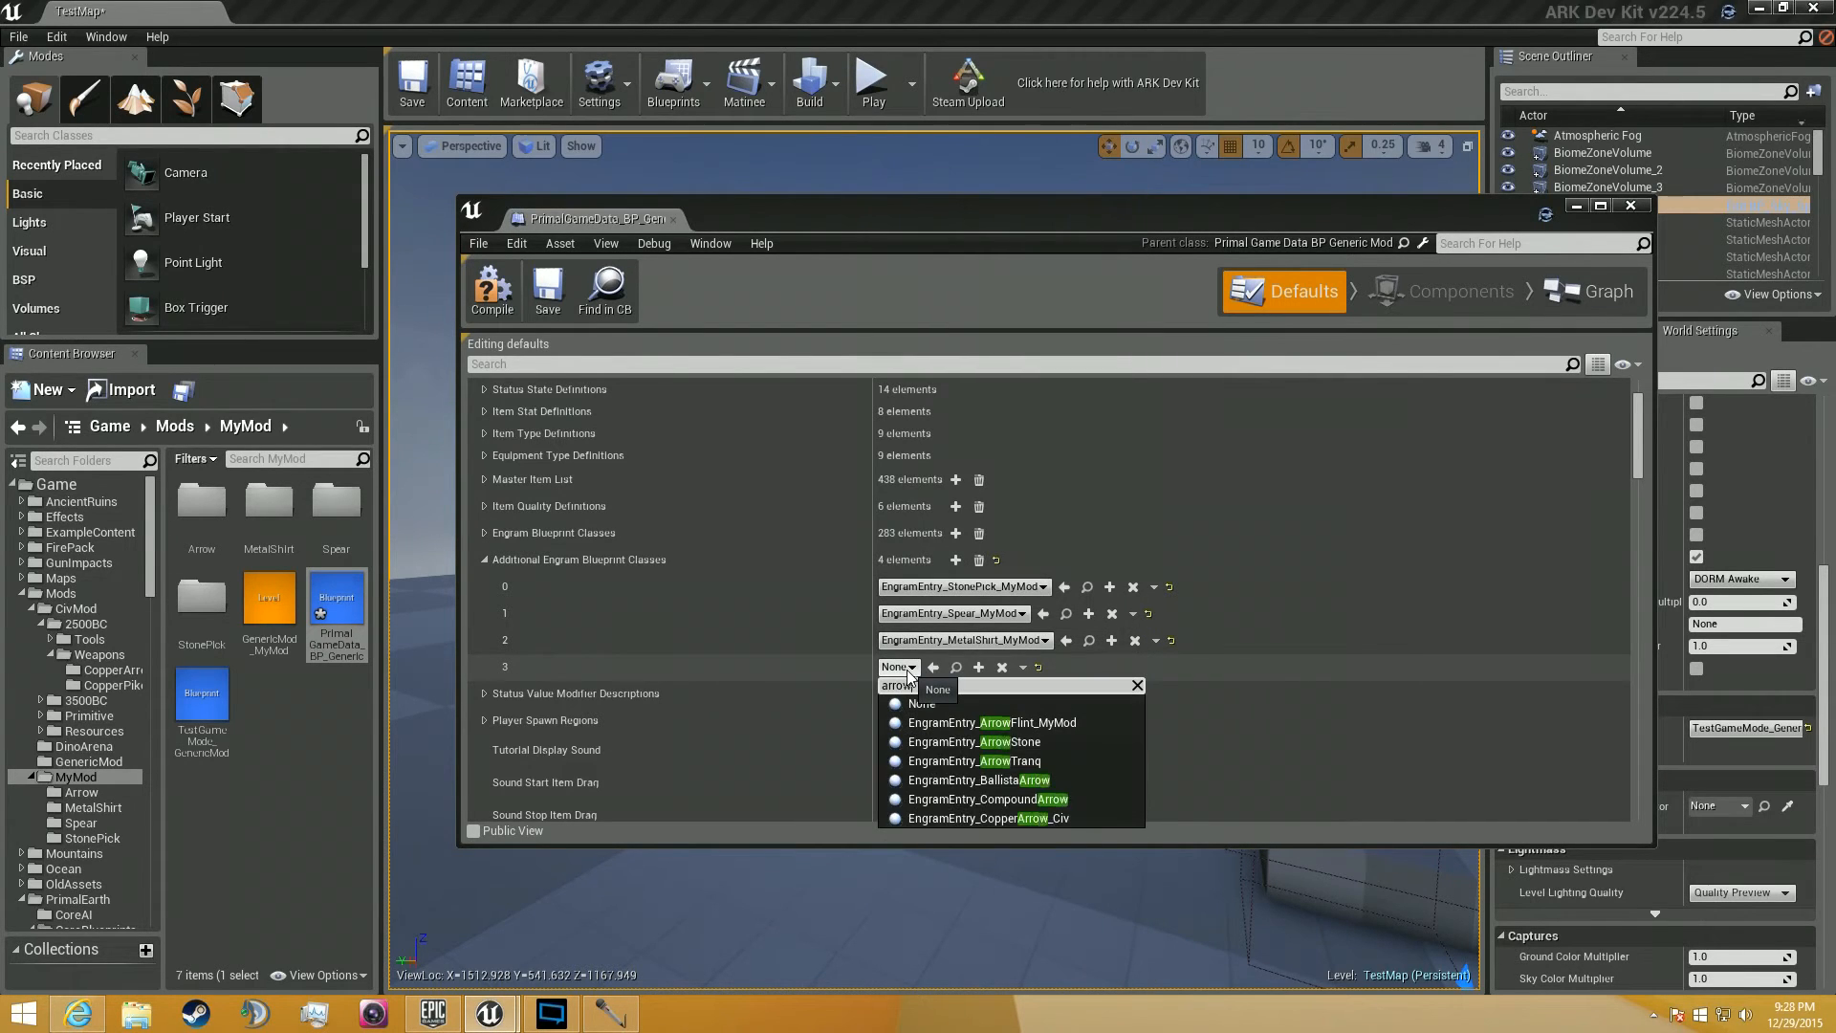
click(1024, 722)
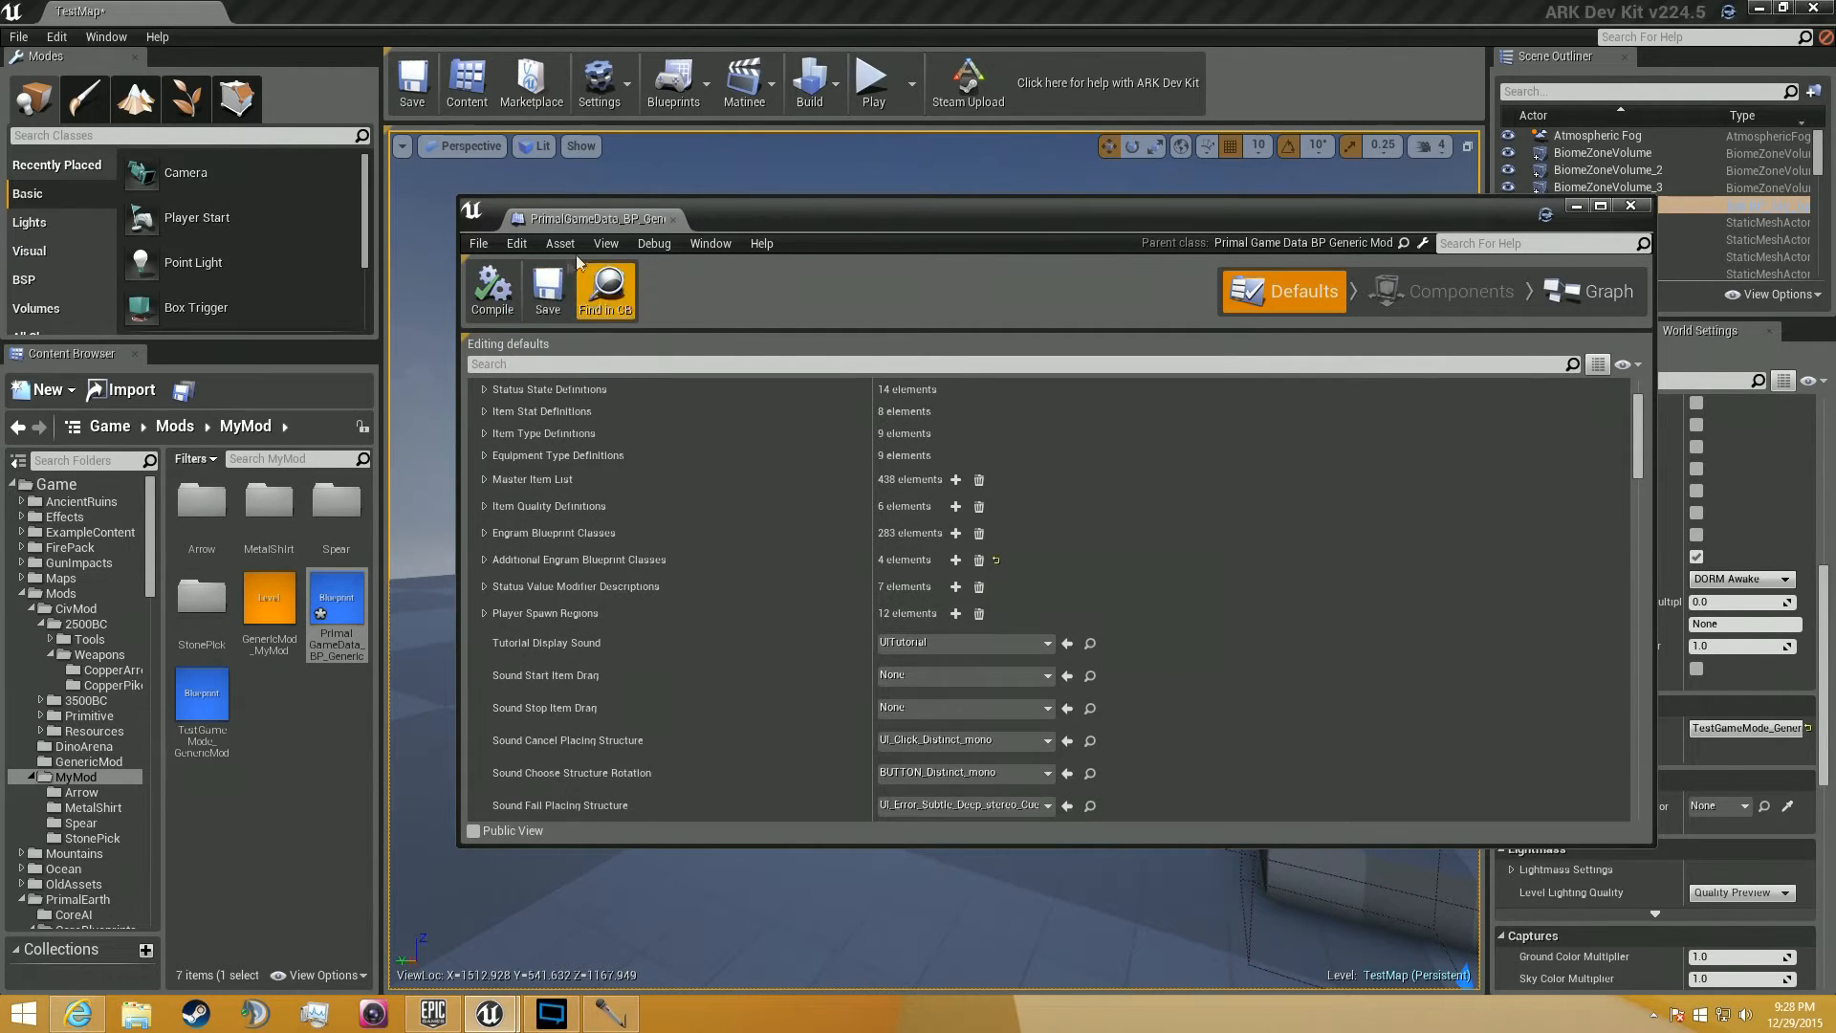
click(550, 299)
click(677, 220)
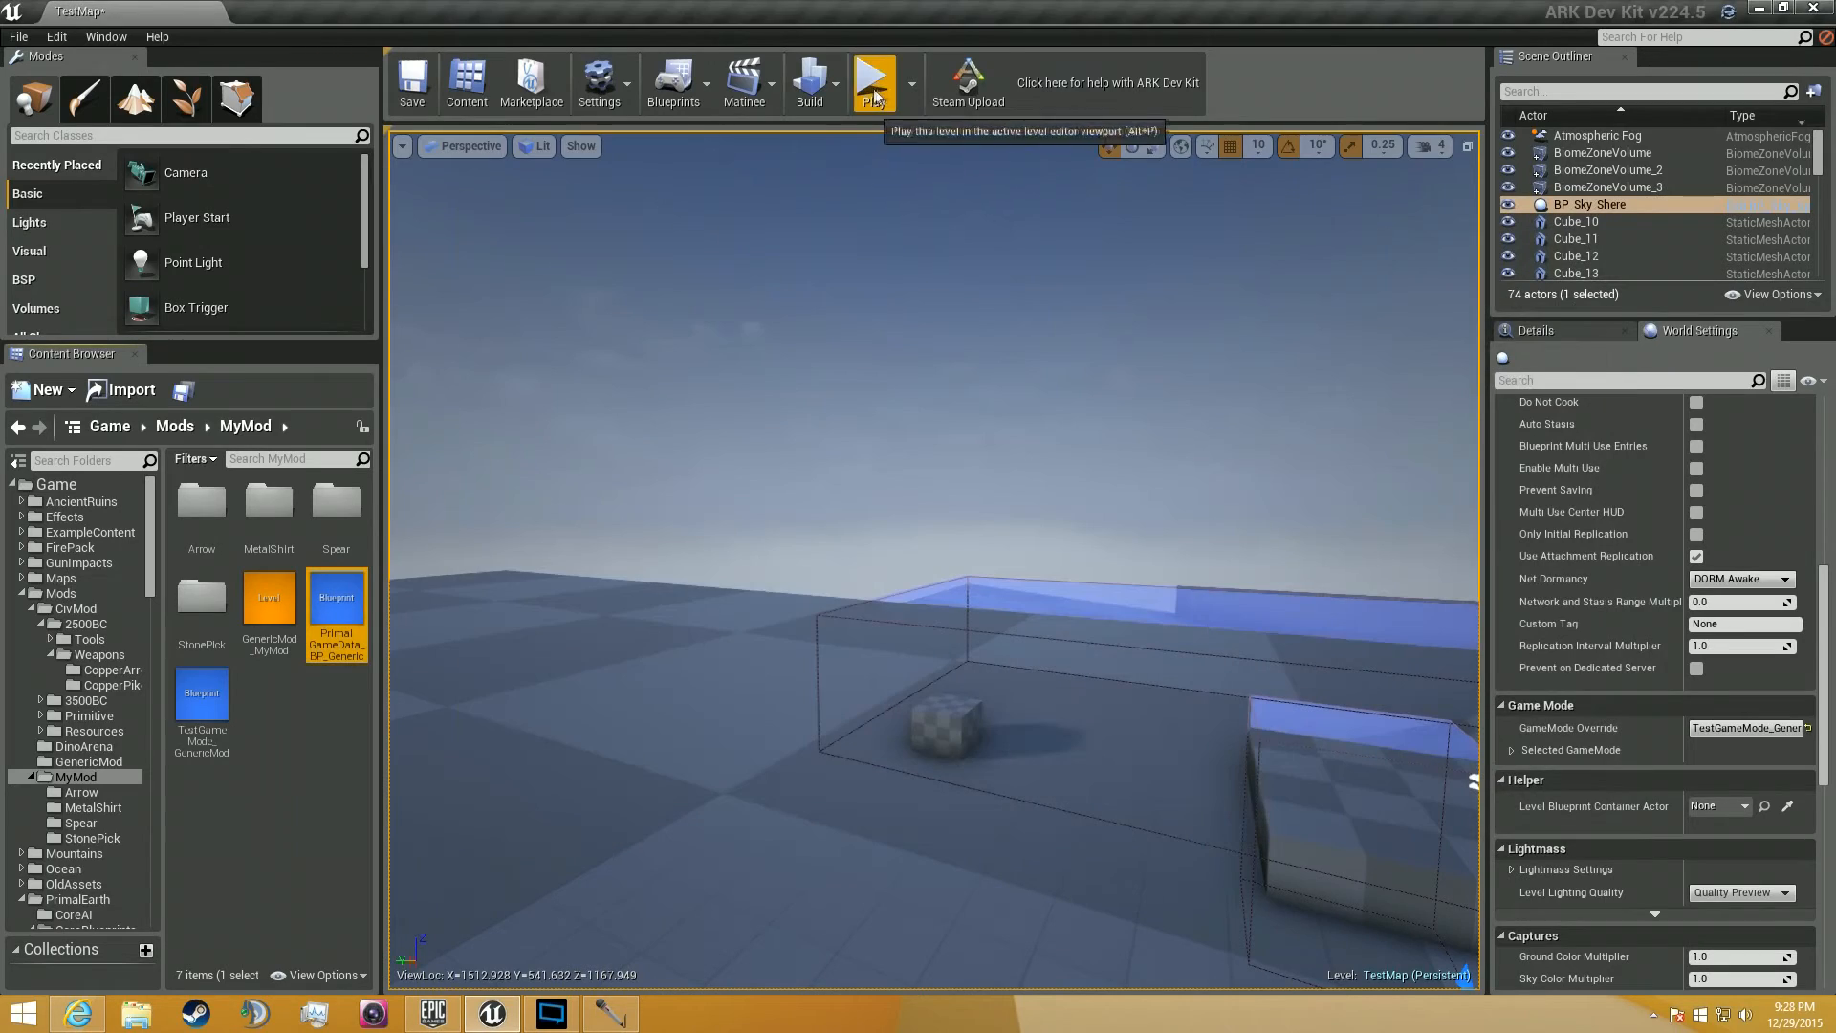
Play the level in the editor and run the giveengrams and giveresources console commands.
click(872, 96)
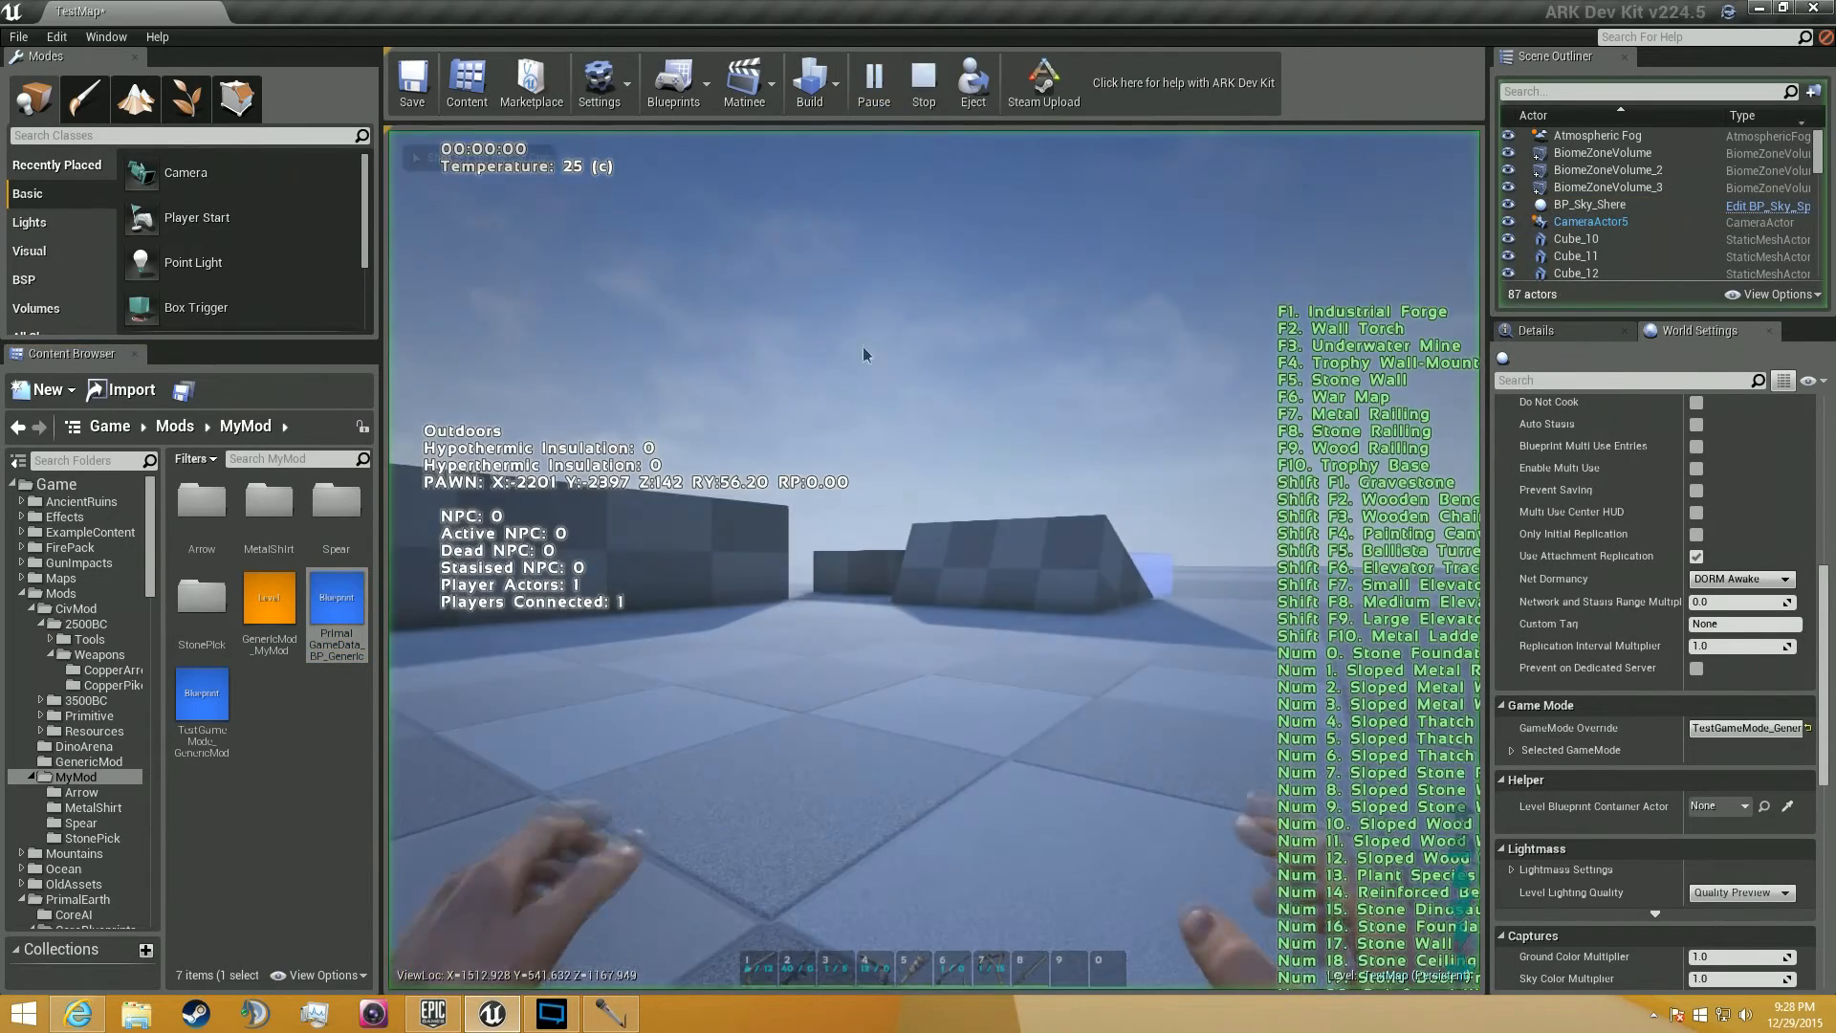
key(Tab)
text(giveengrams)
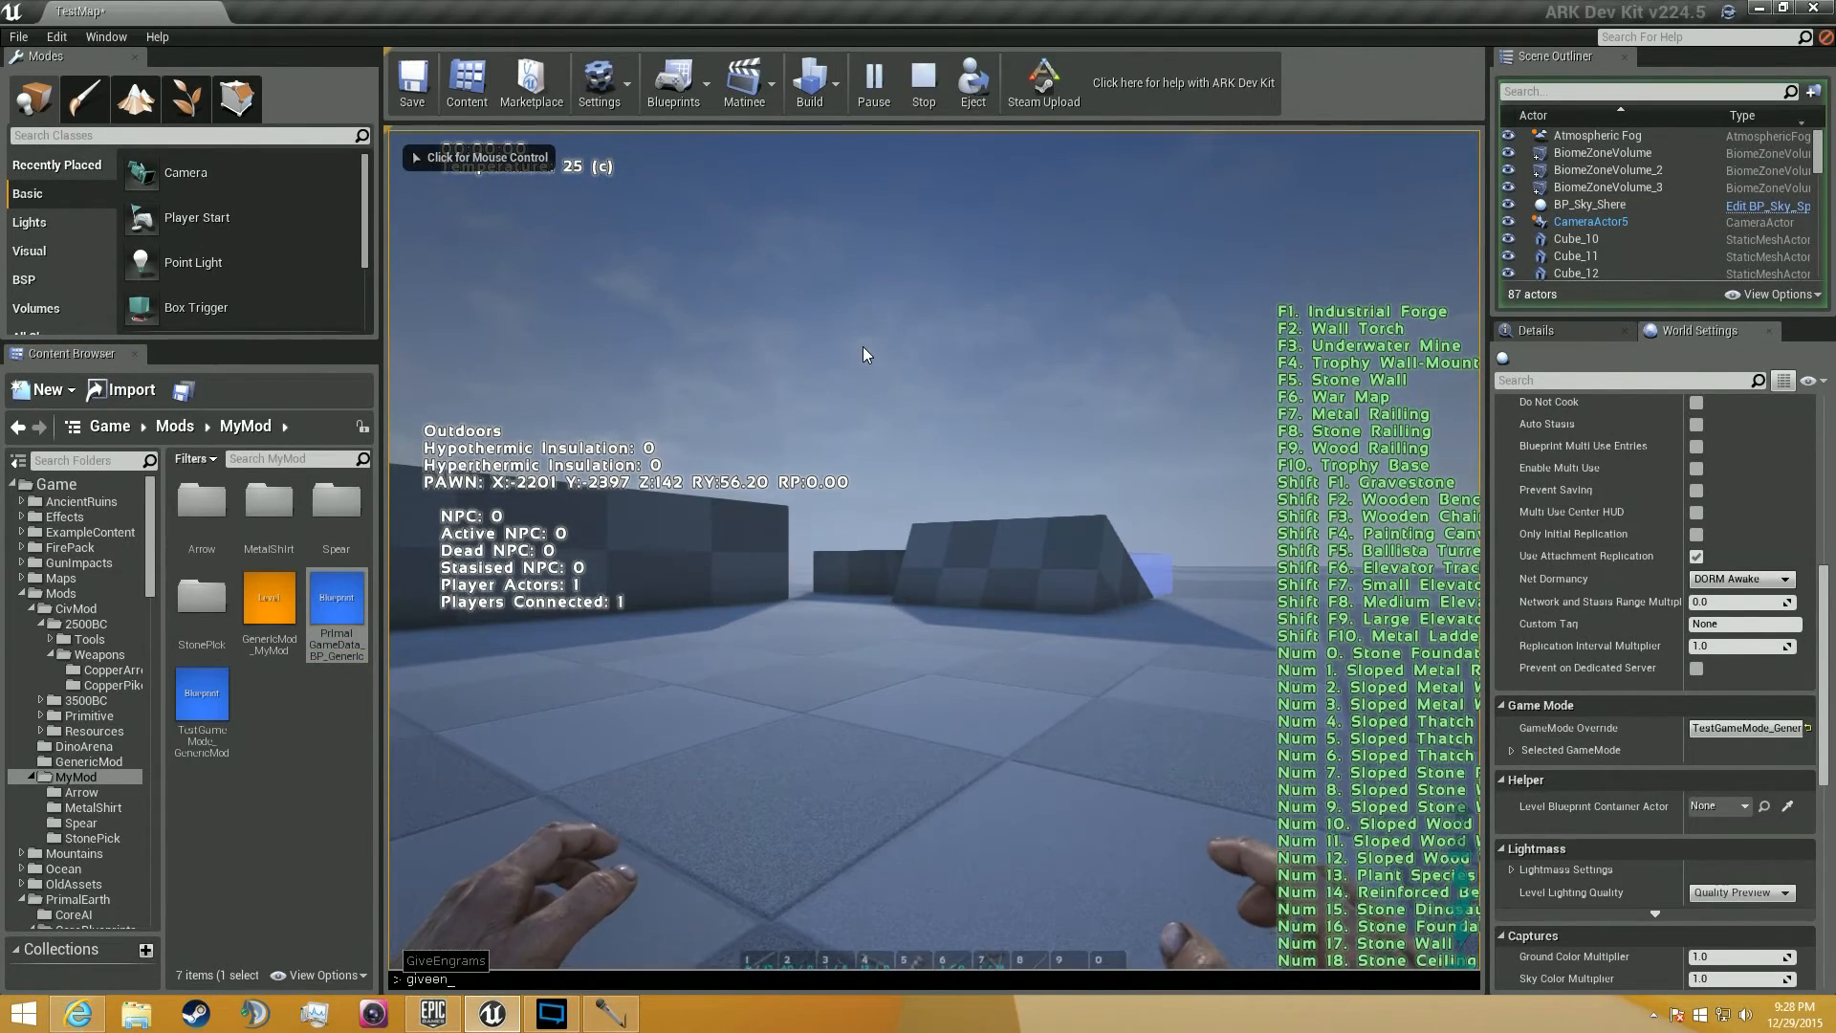
key(Return)
key(Tab)
text(giveresources)
key(Return)
Craft flint arrows from the craftables in the character's inventory.
key(i)
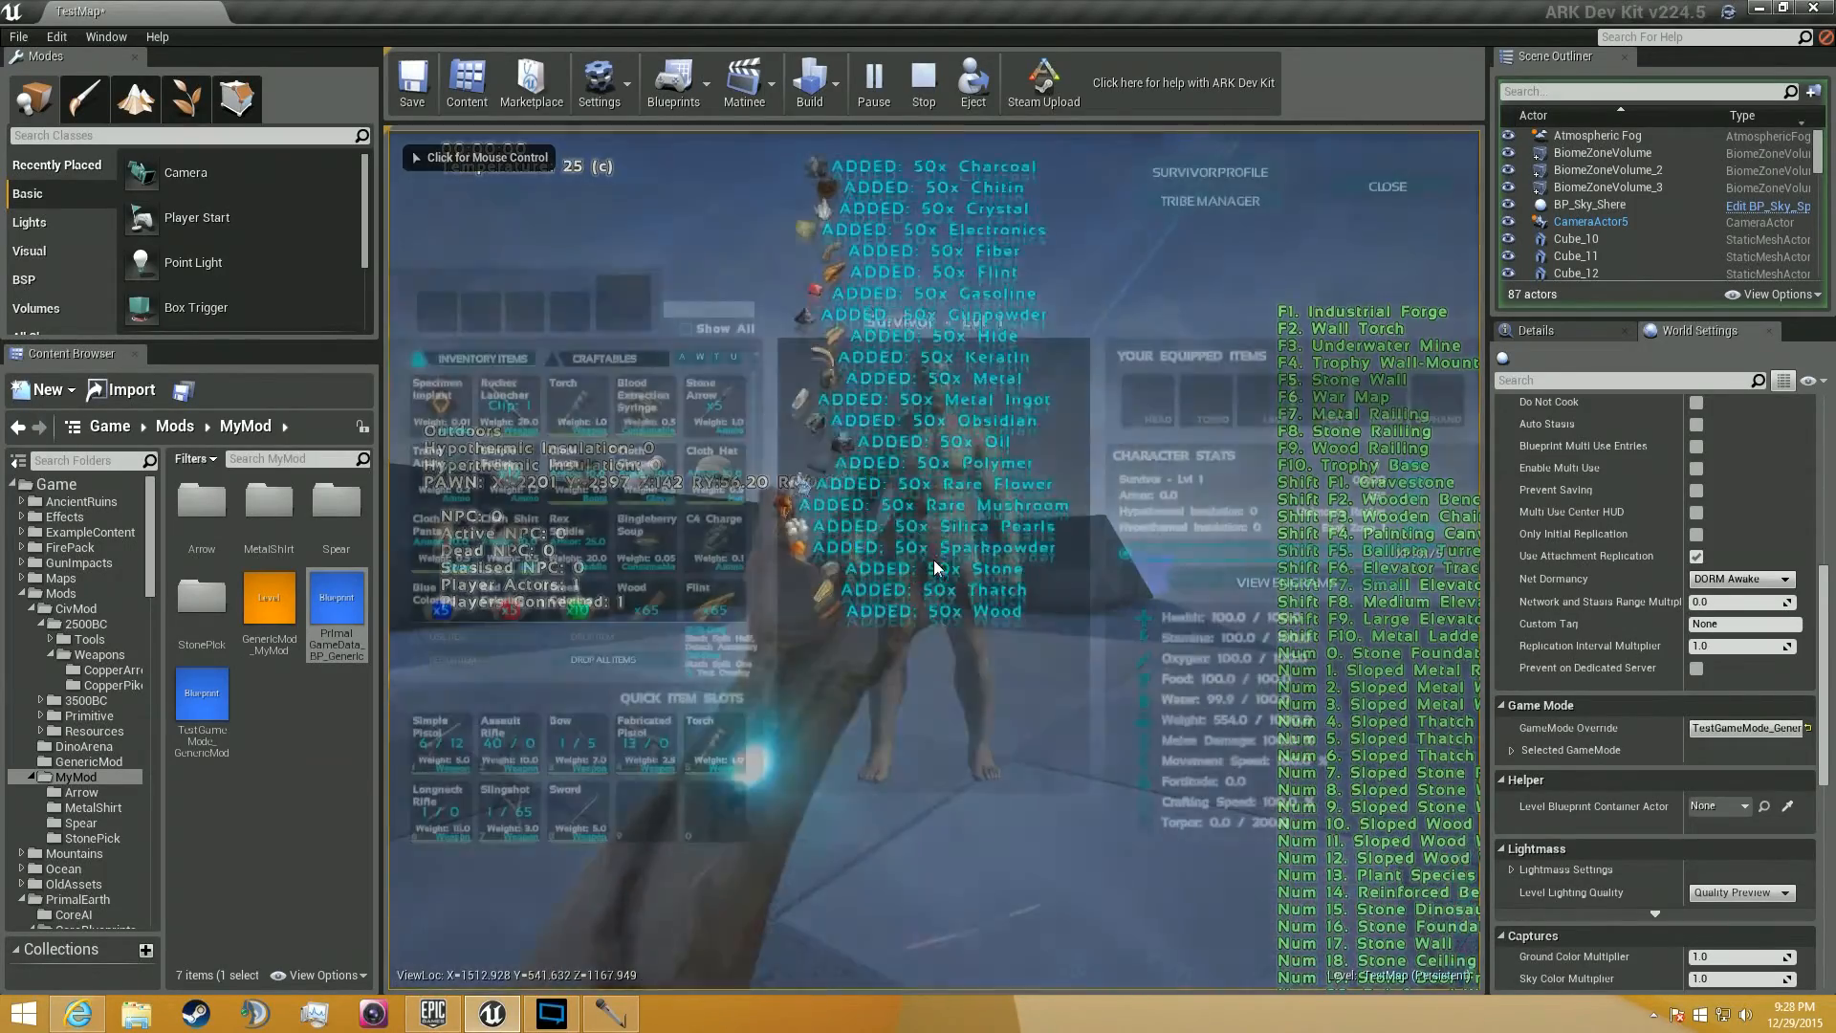
click(579, 358)
click(465, 397)
click(459, 635)
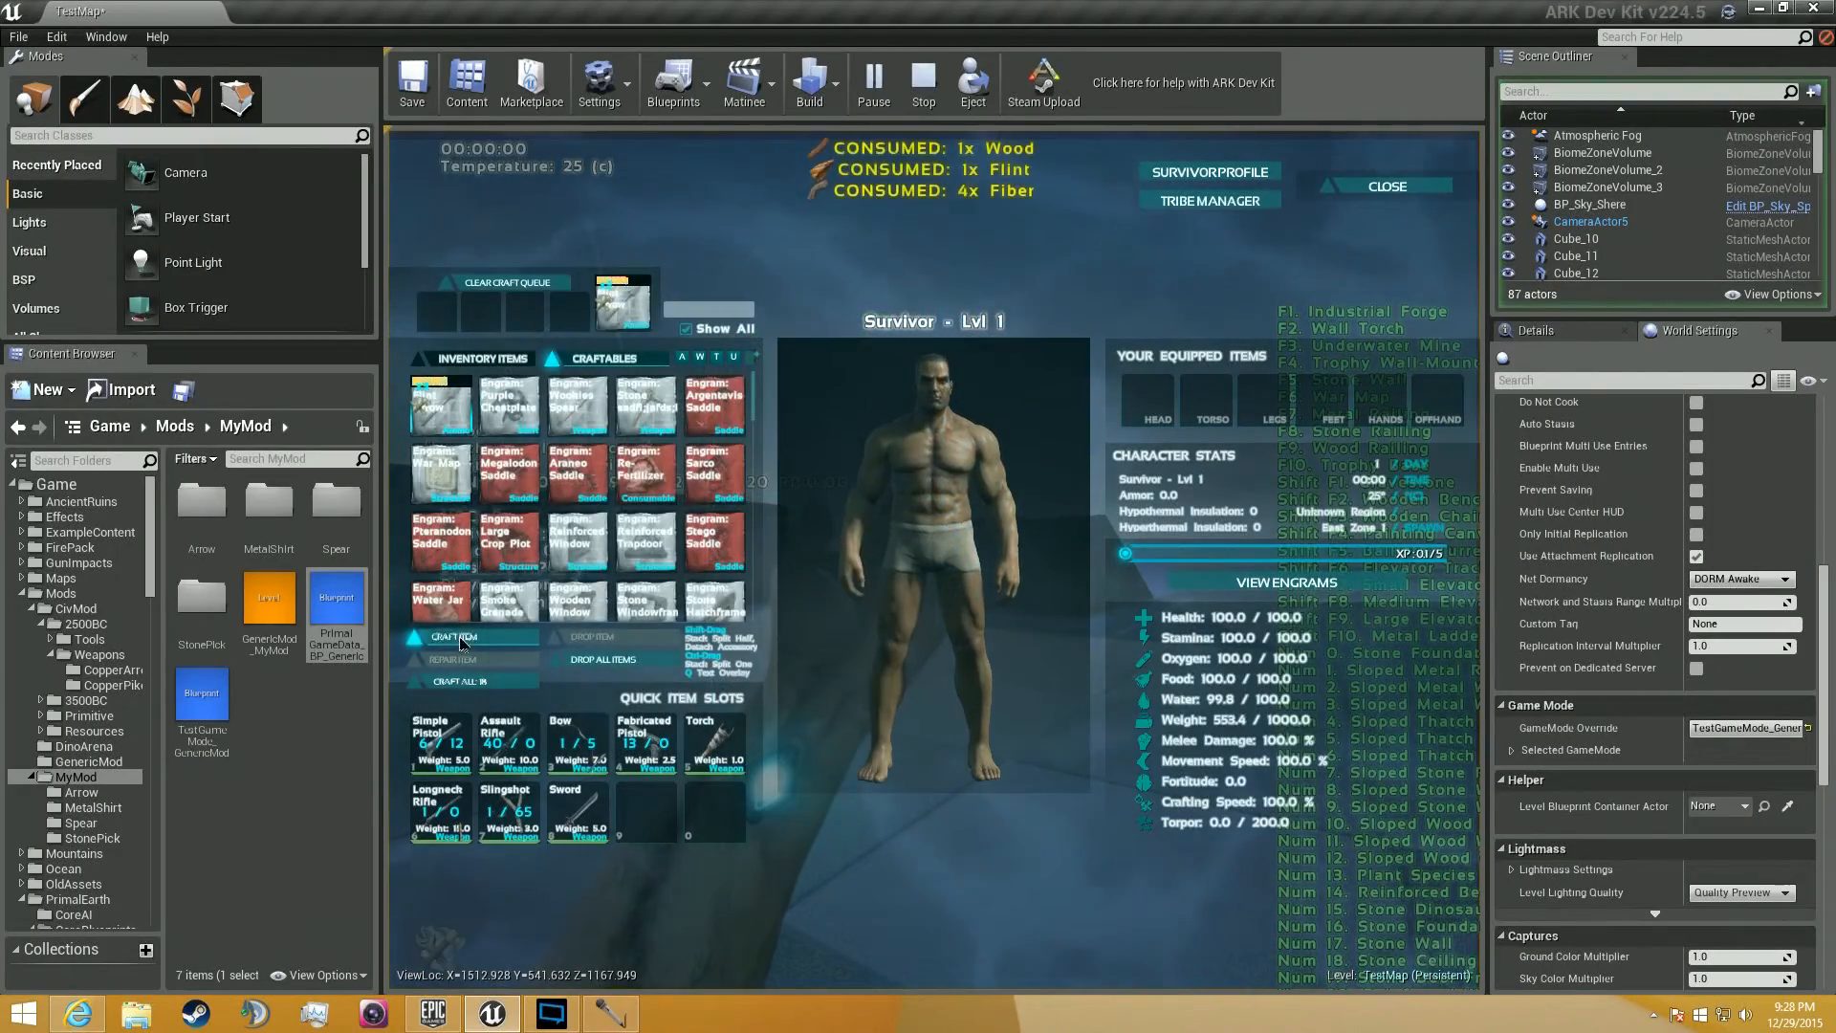
Find the crafted Flint Arrow stack among the inventory items and inspect its item details.
click(490, 359)
scroll(701, 462, down, 5)
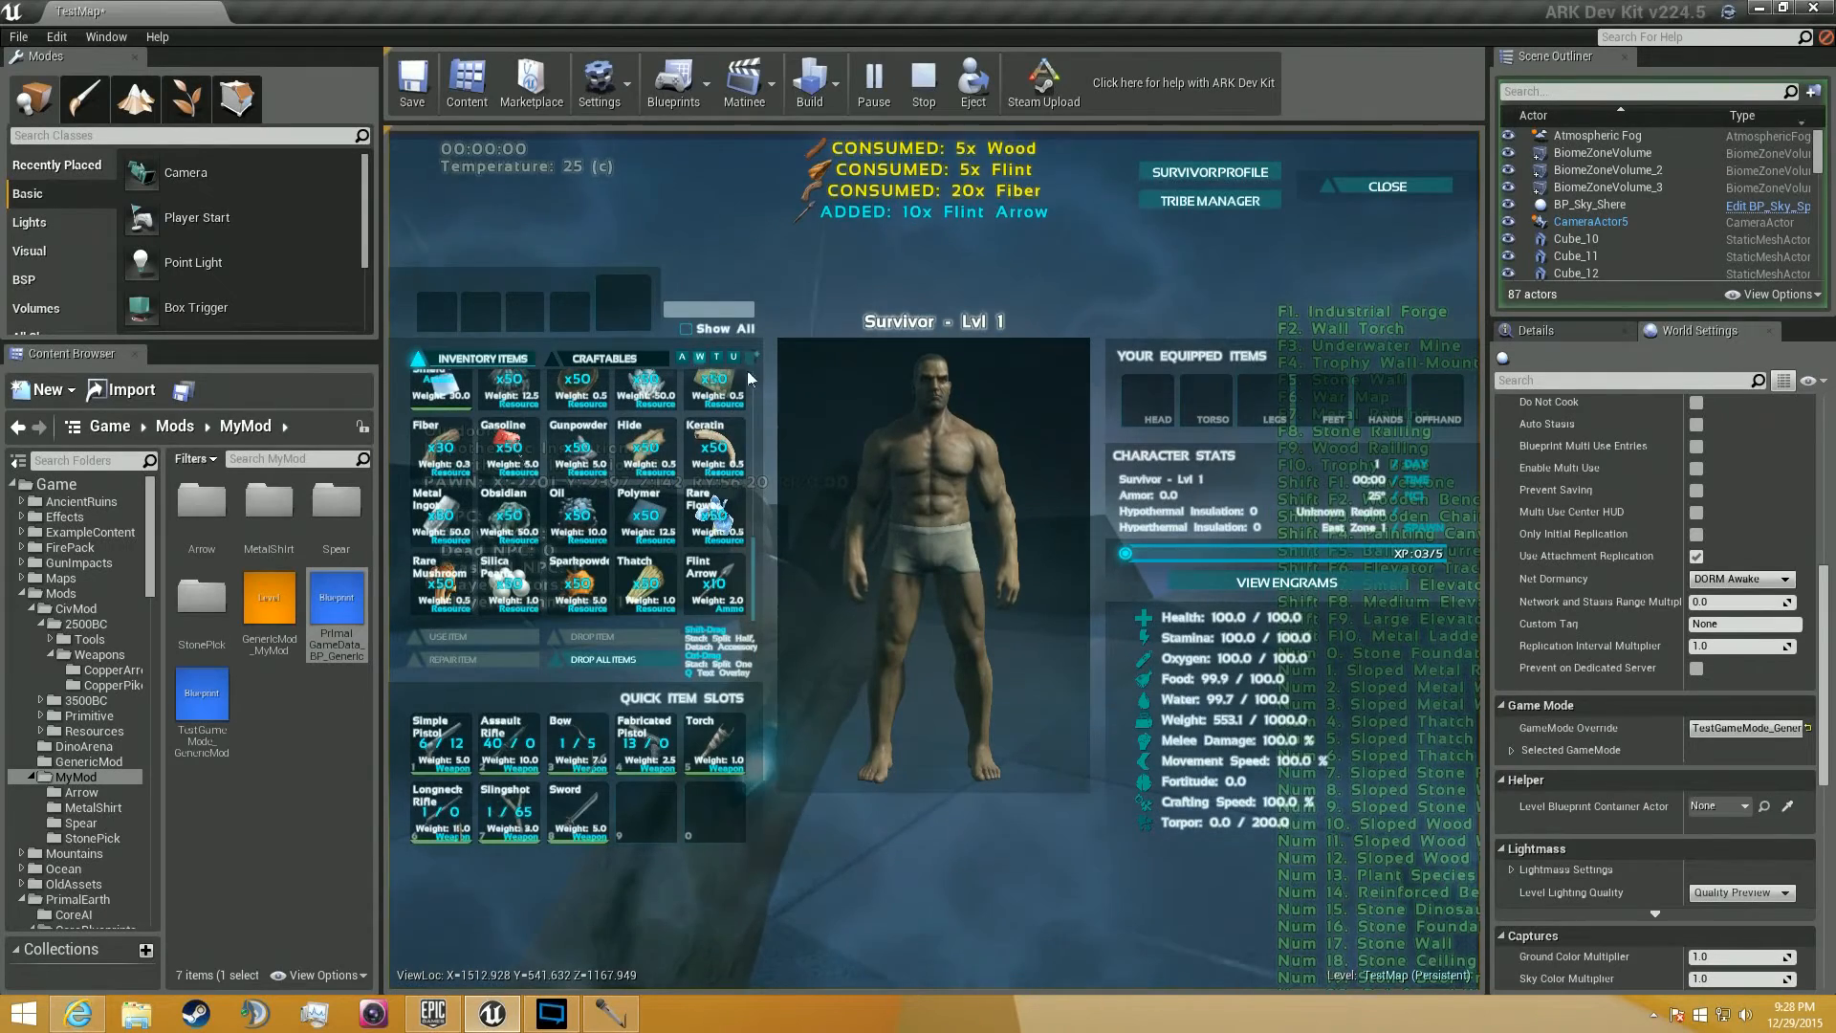
mouse_move(739, 588)
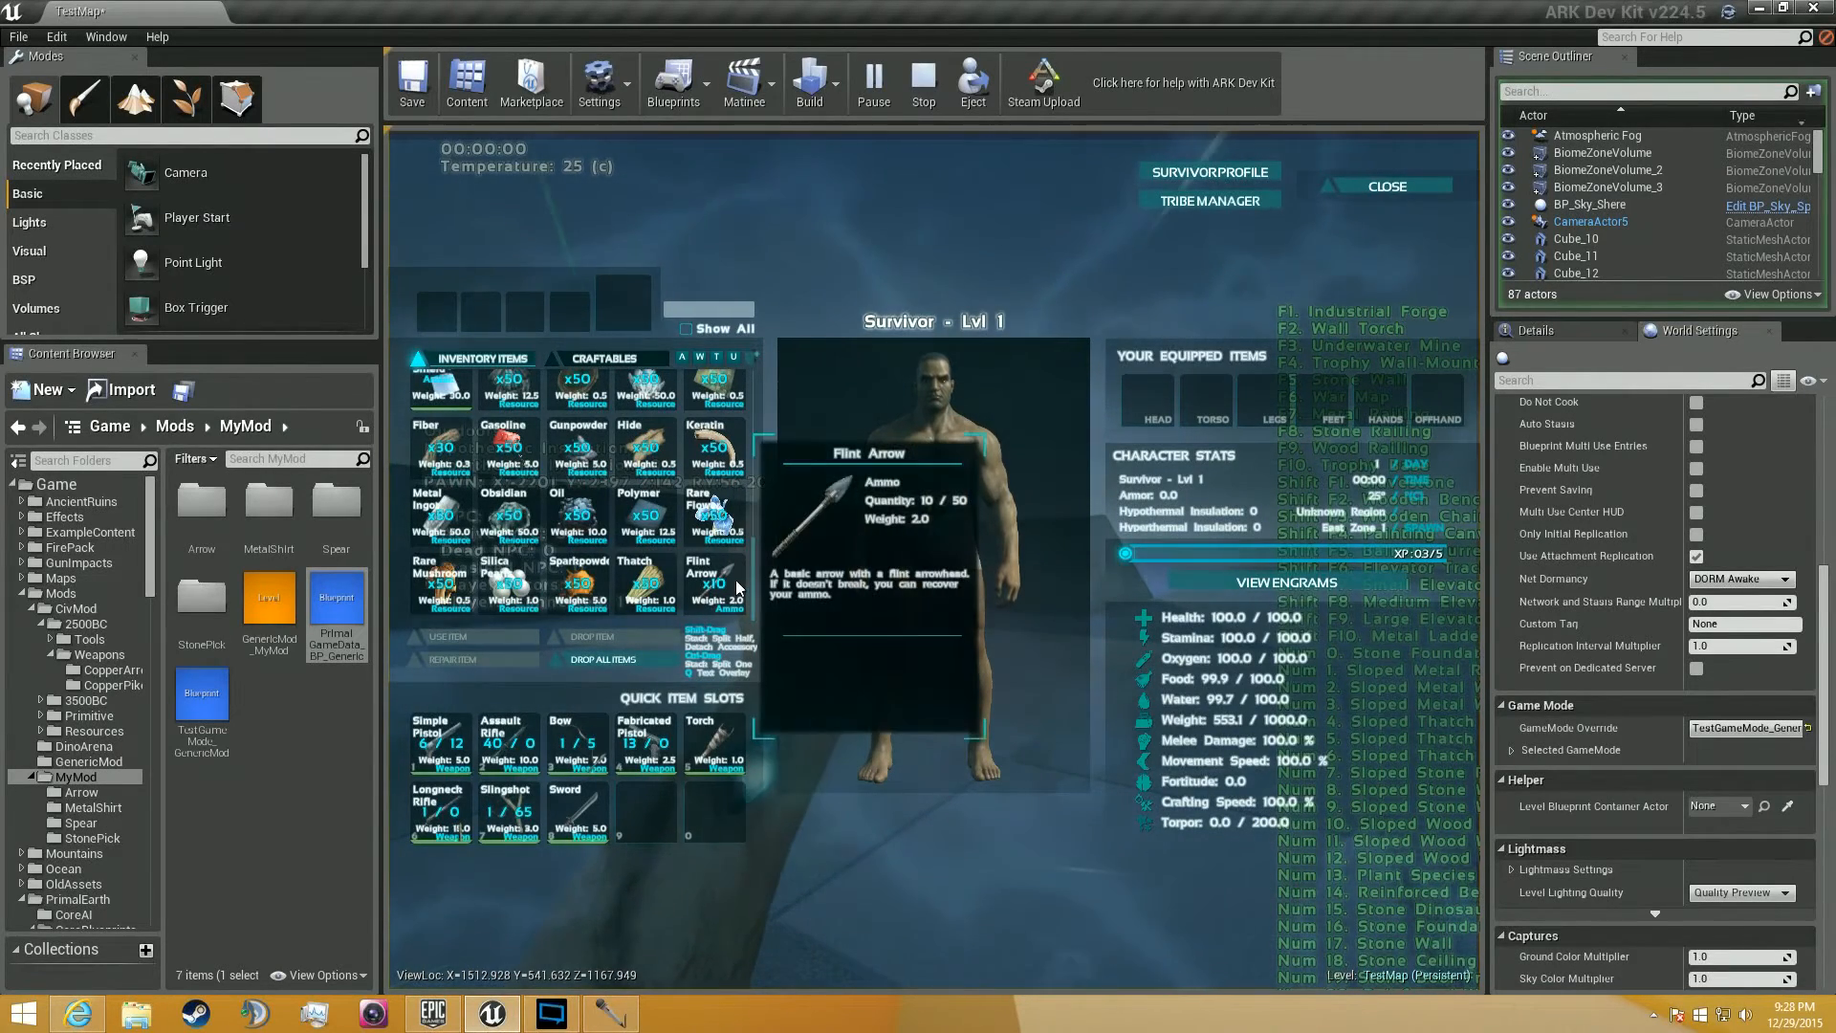
Load the Flint Arrow stack into the quick-slot bow, check the bow's item details, and end the play session.
drag(712, 595, 570, 741)
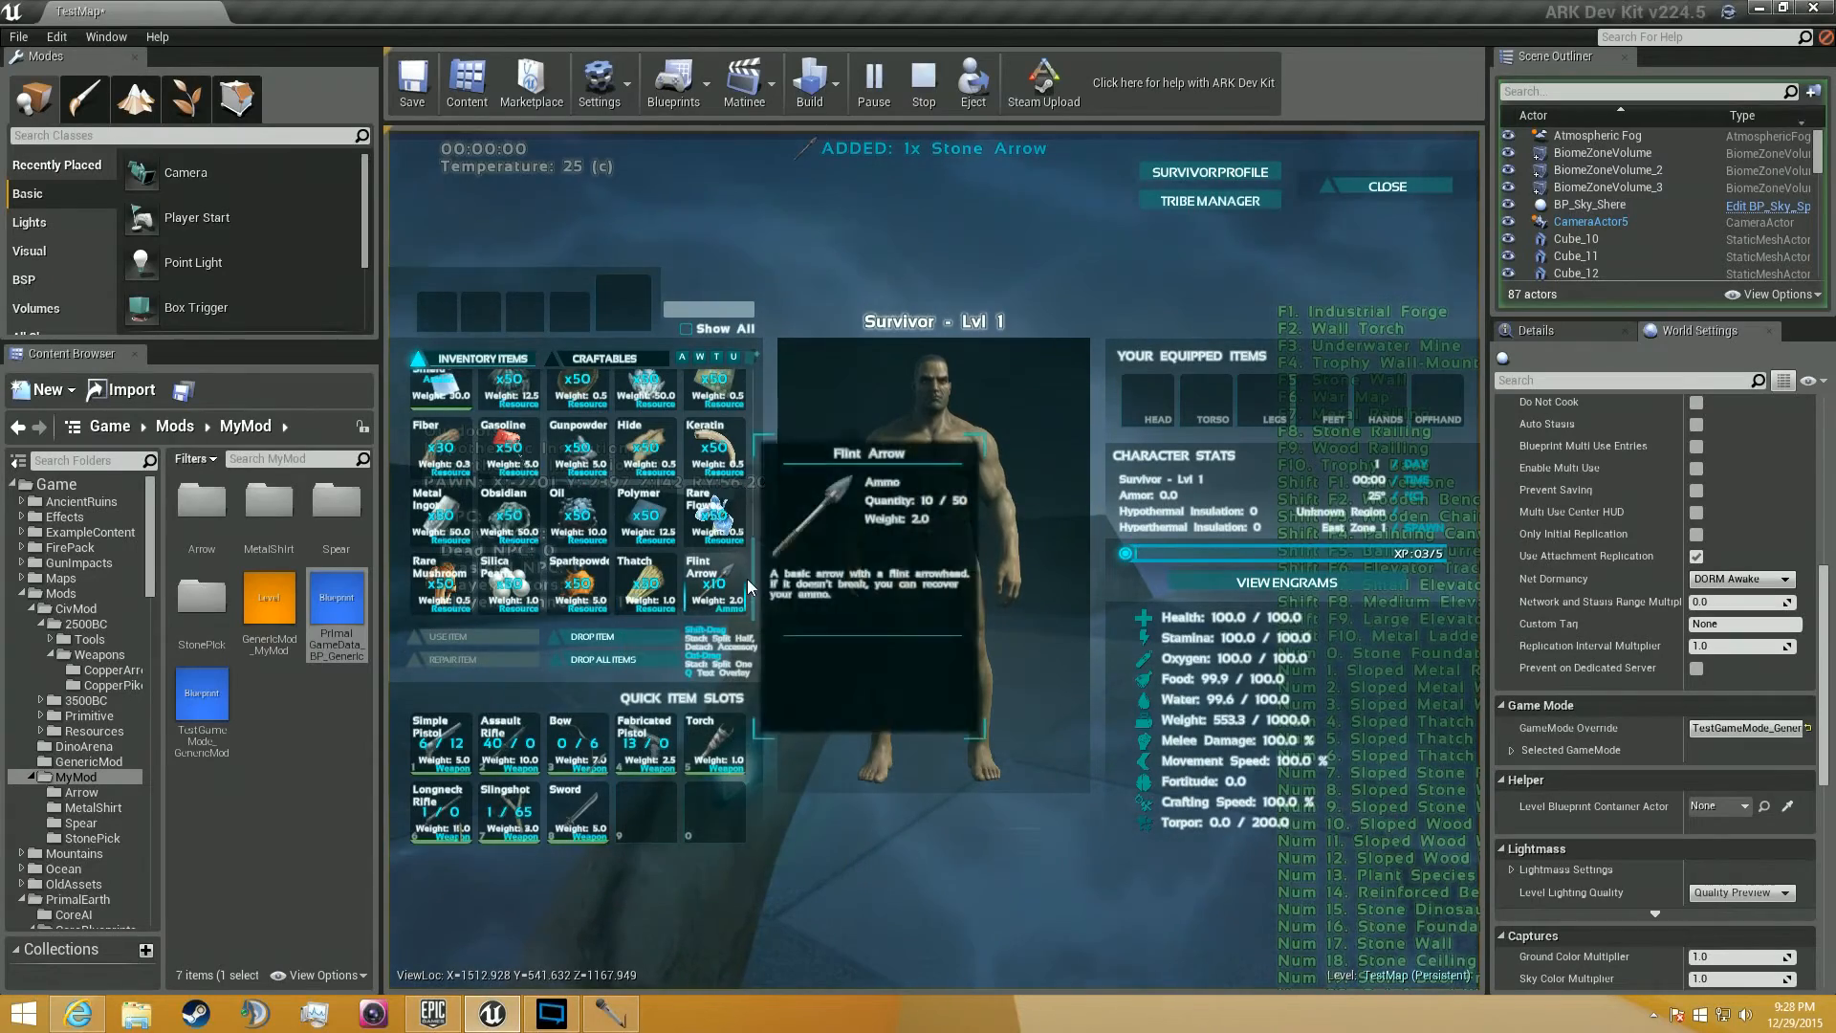
mouse_move(735, 576)
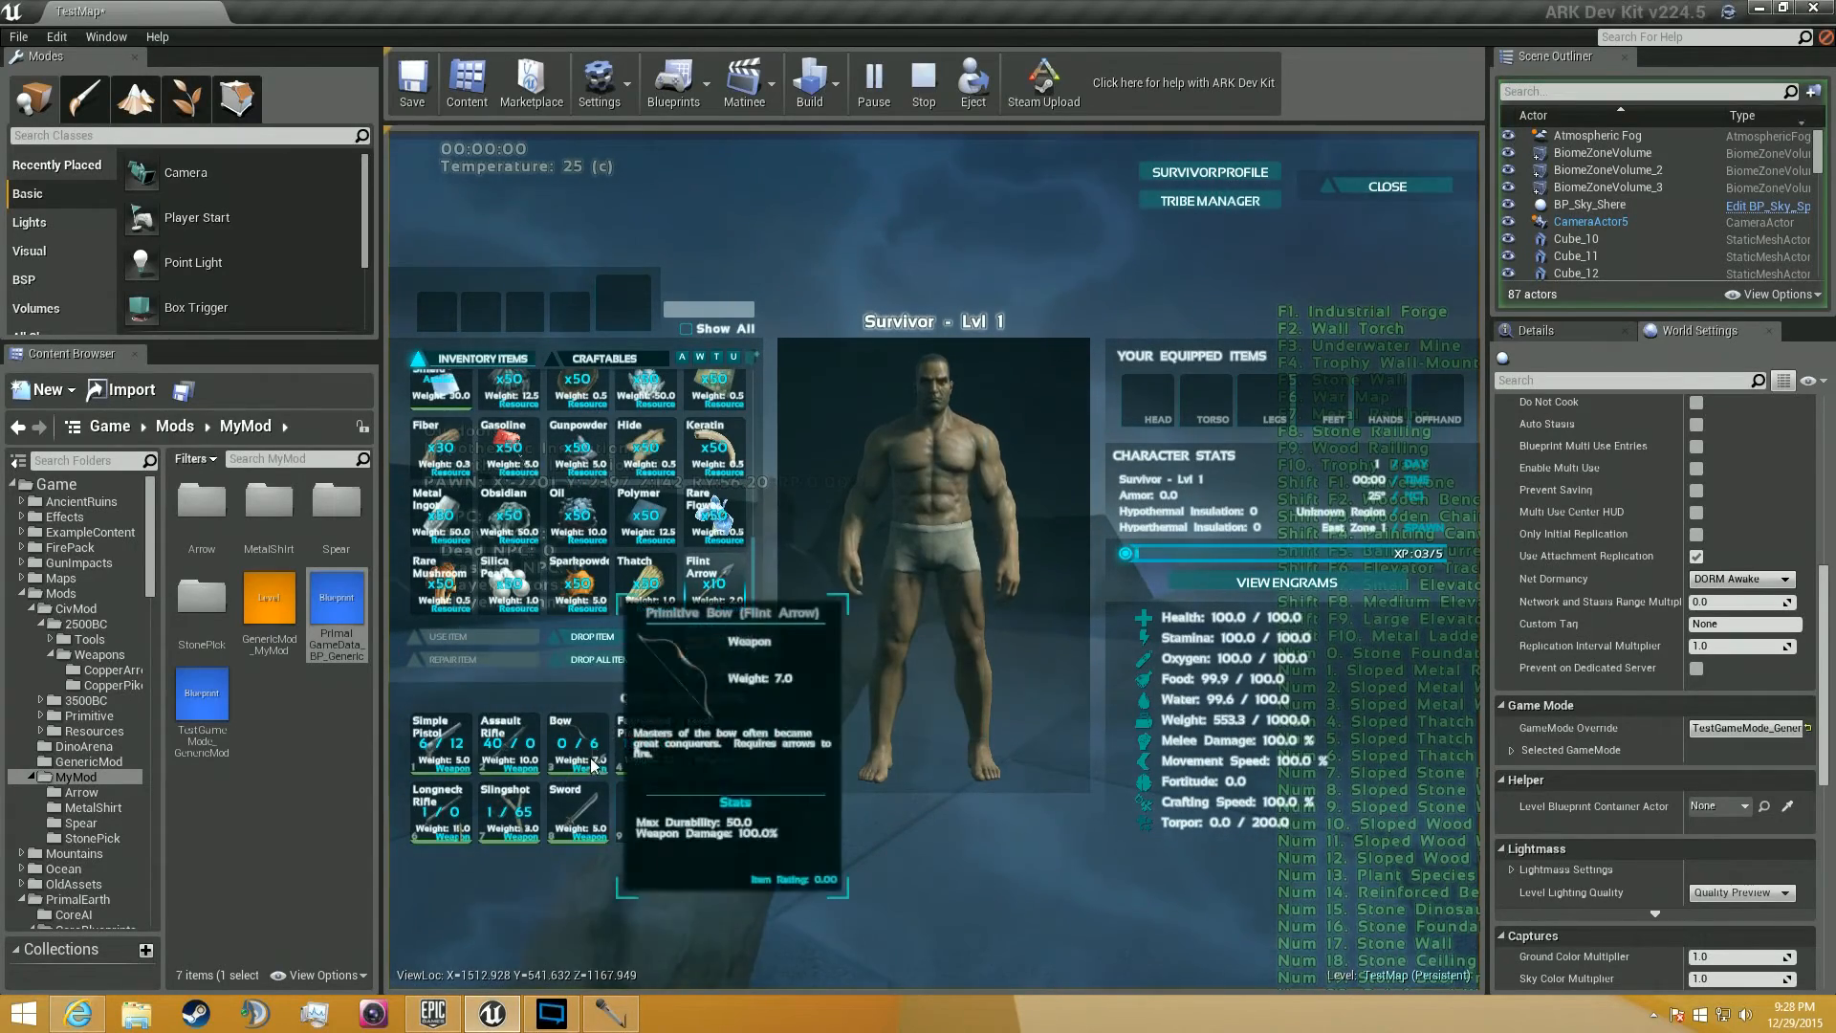
key(i)
key(Escape)
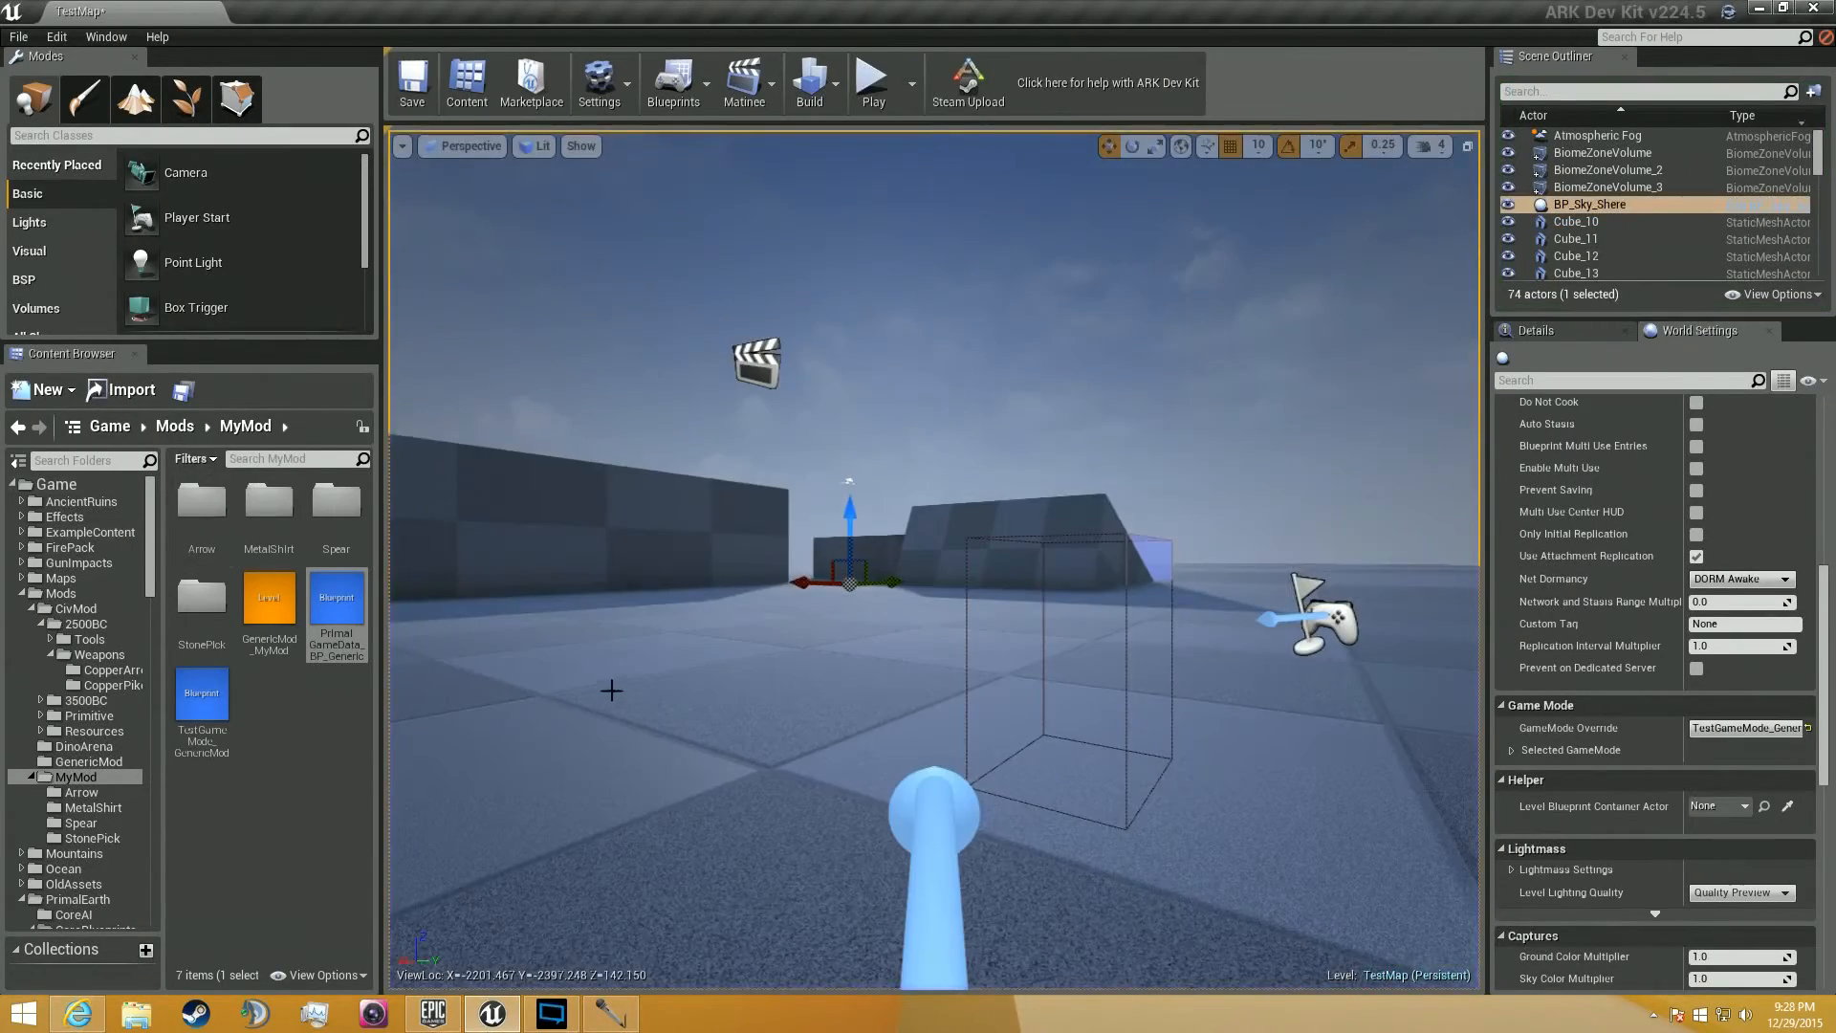
Open the PrimalItemAmmo_ArrowFlint blueprint from MyMod's Arrow folder and review its default properties.
double_click(189, 520)
click(287, 512)
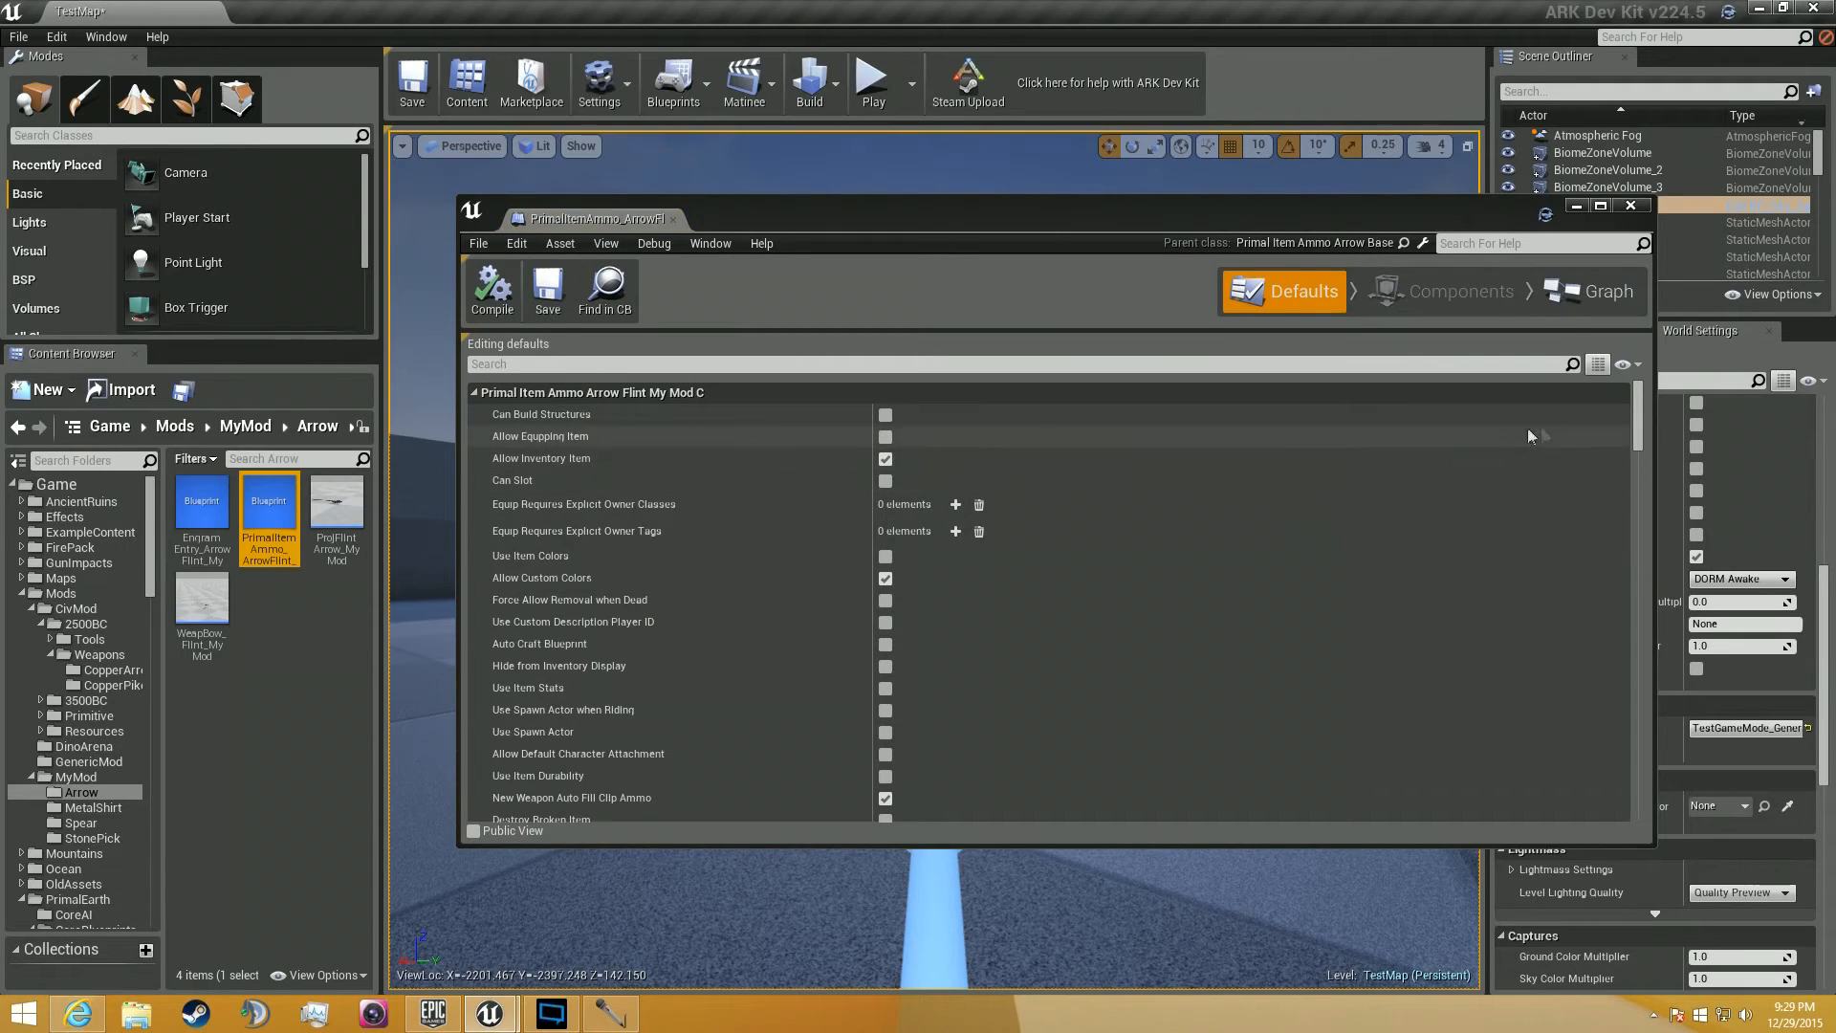
drag(1641, 442, 1583, 749)
scroll(1187, 705, down, 4)
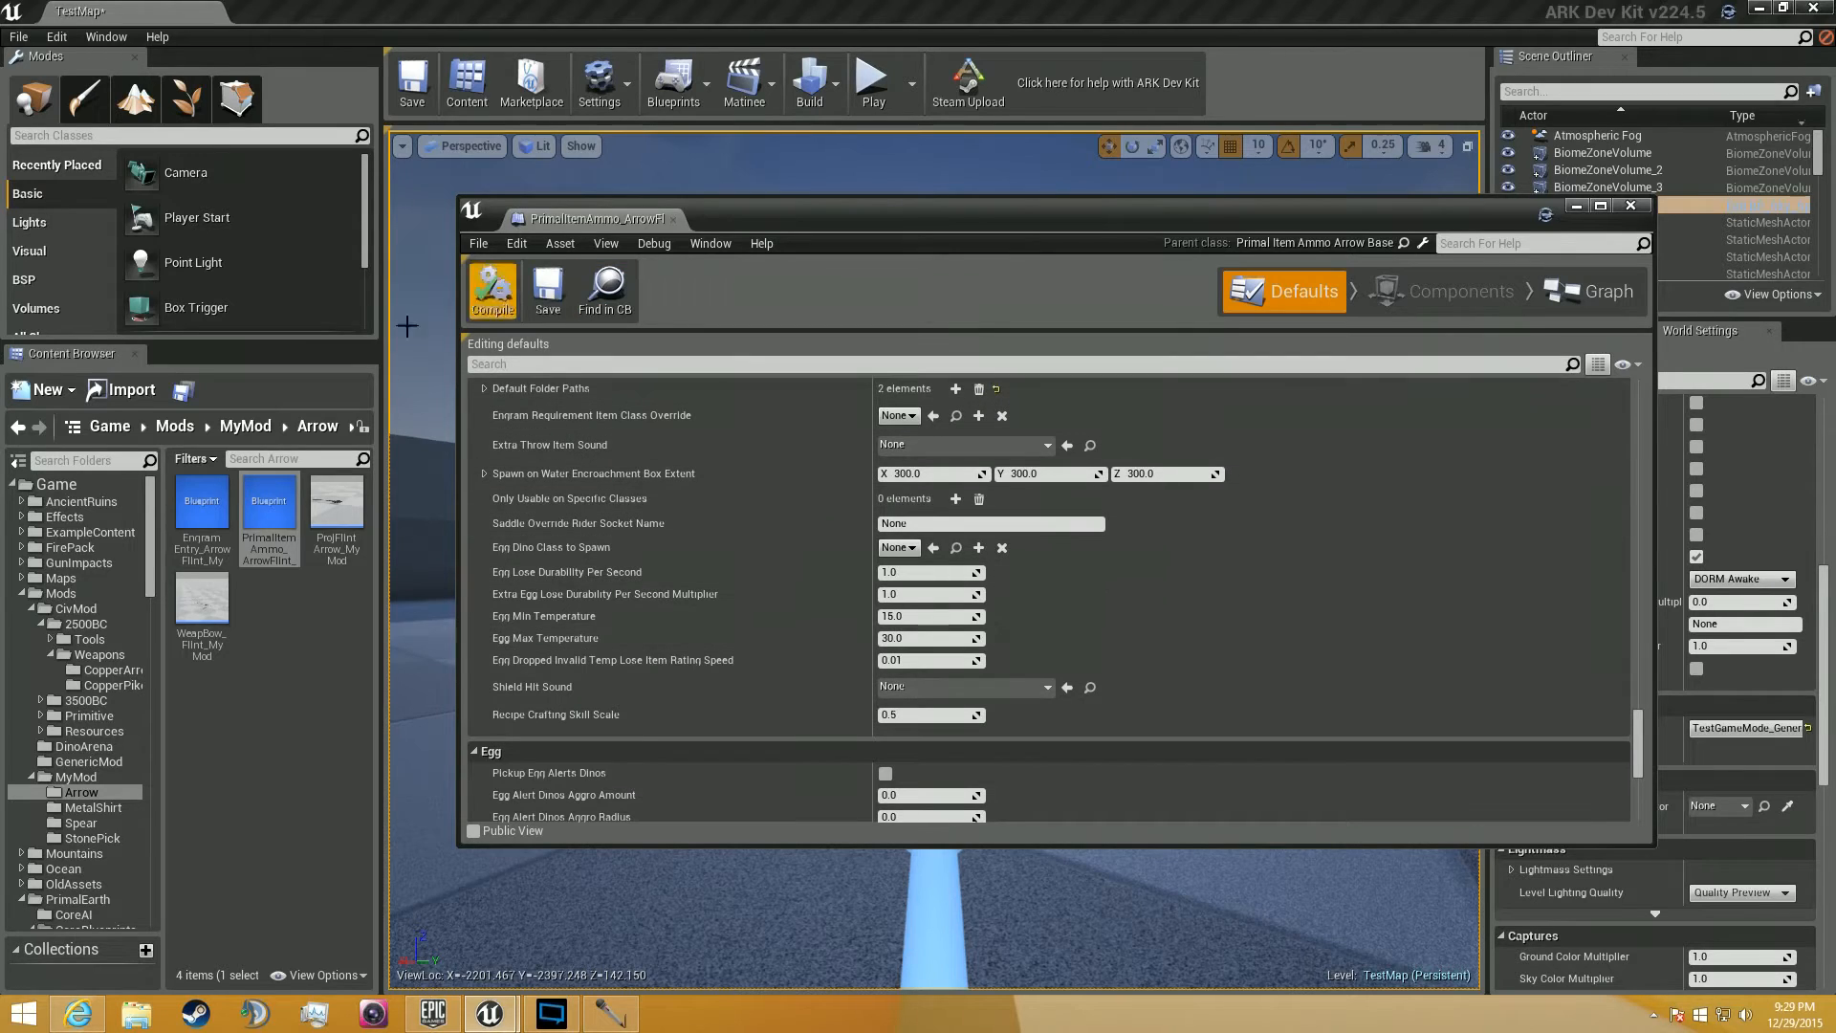
Open the ProjFlintArrow_MyMod blueprint and examine its defaults, including the Pickup Item Class and the Weapon Config damage settings.
click(337, 516)
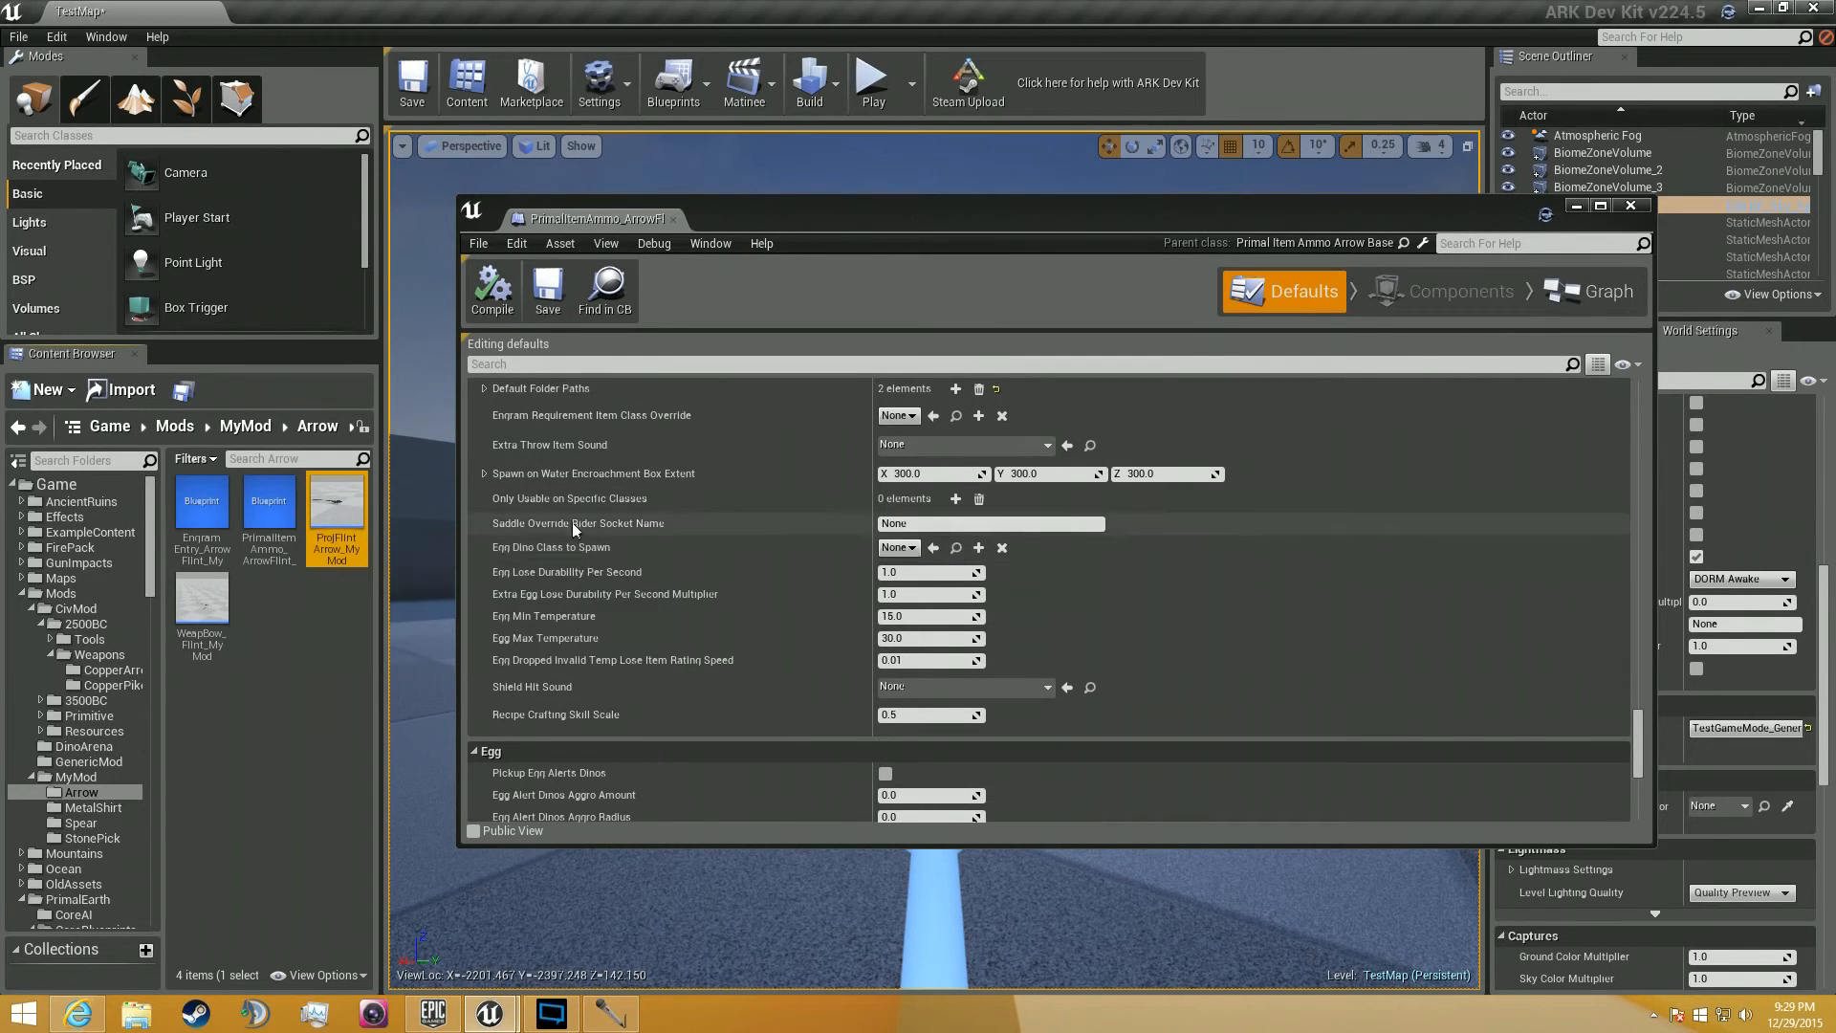
double_click(327, 501)
scroll(954, 537, down, 10)
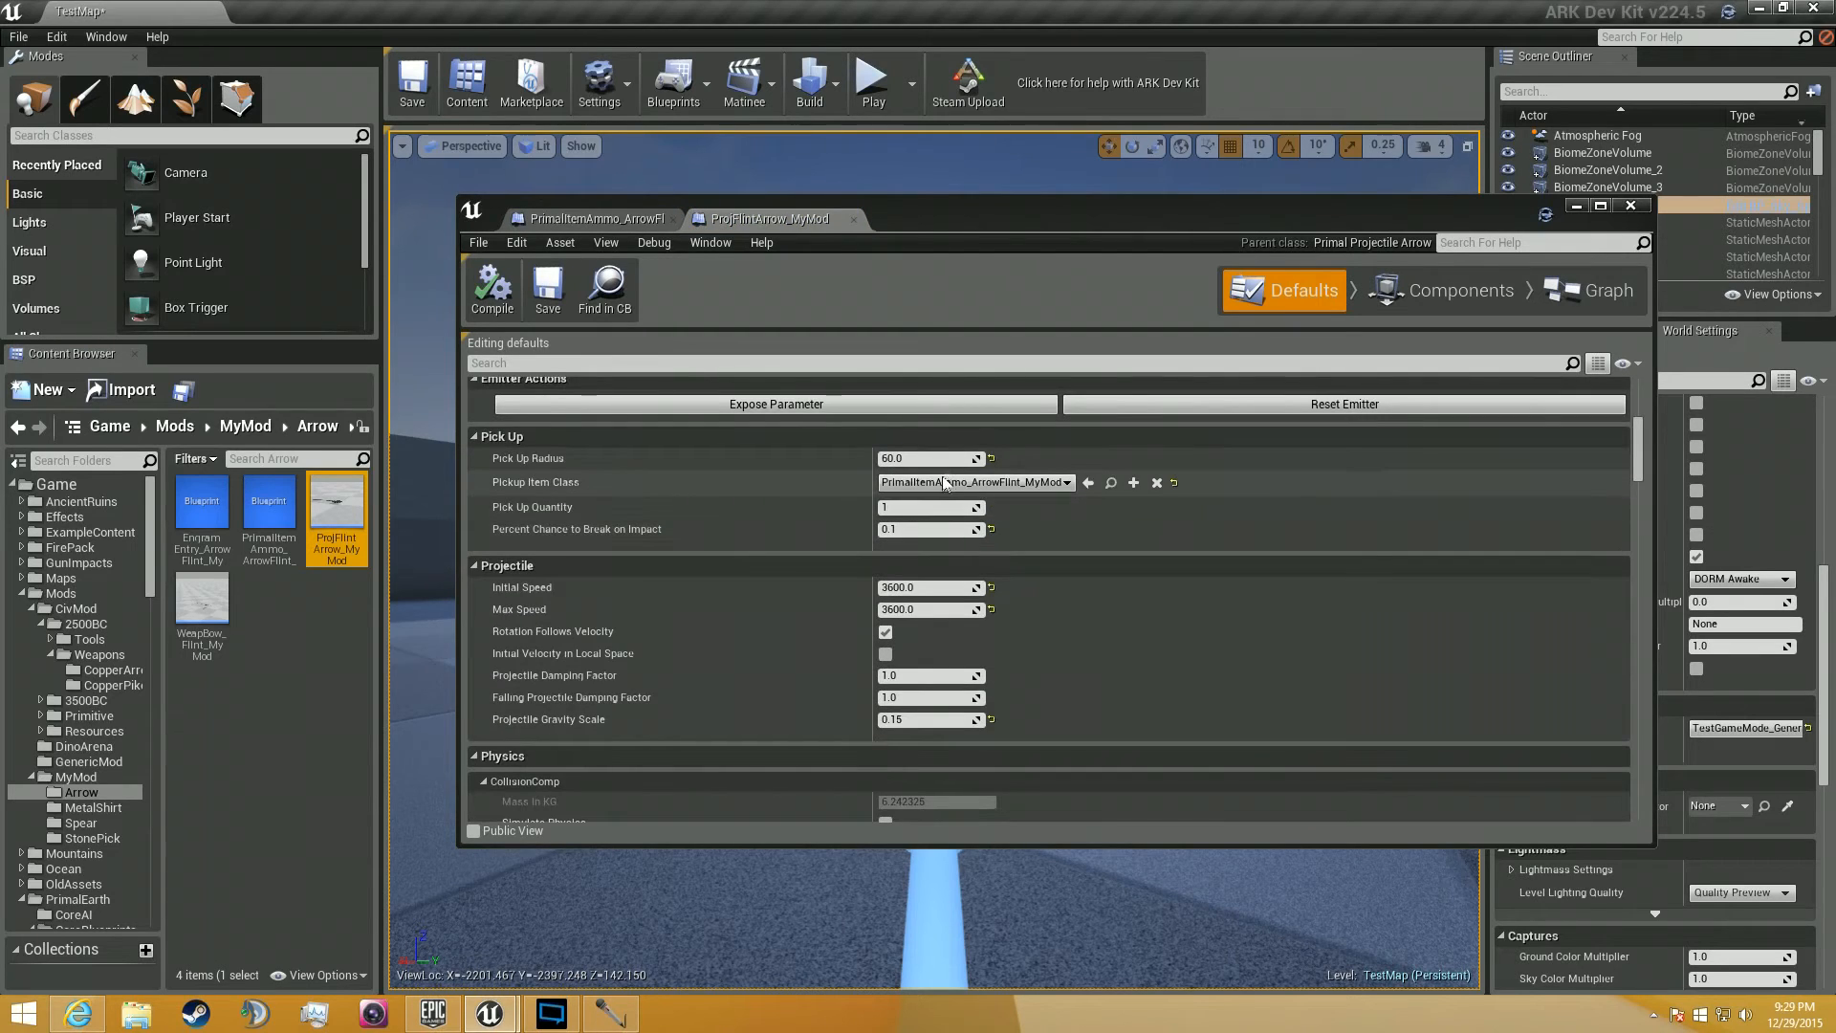
scroll(939, 479, down, 1)
scroll(939, 479, down, 15)
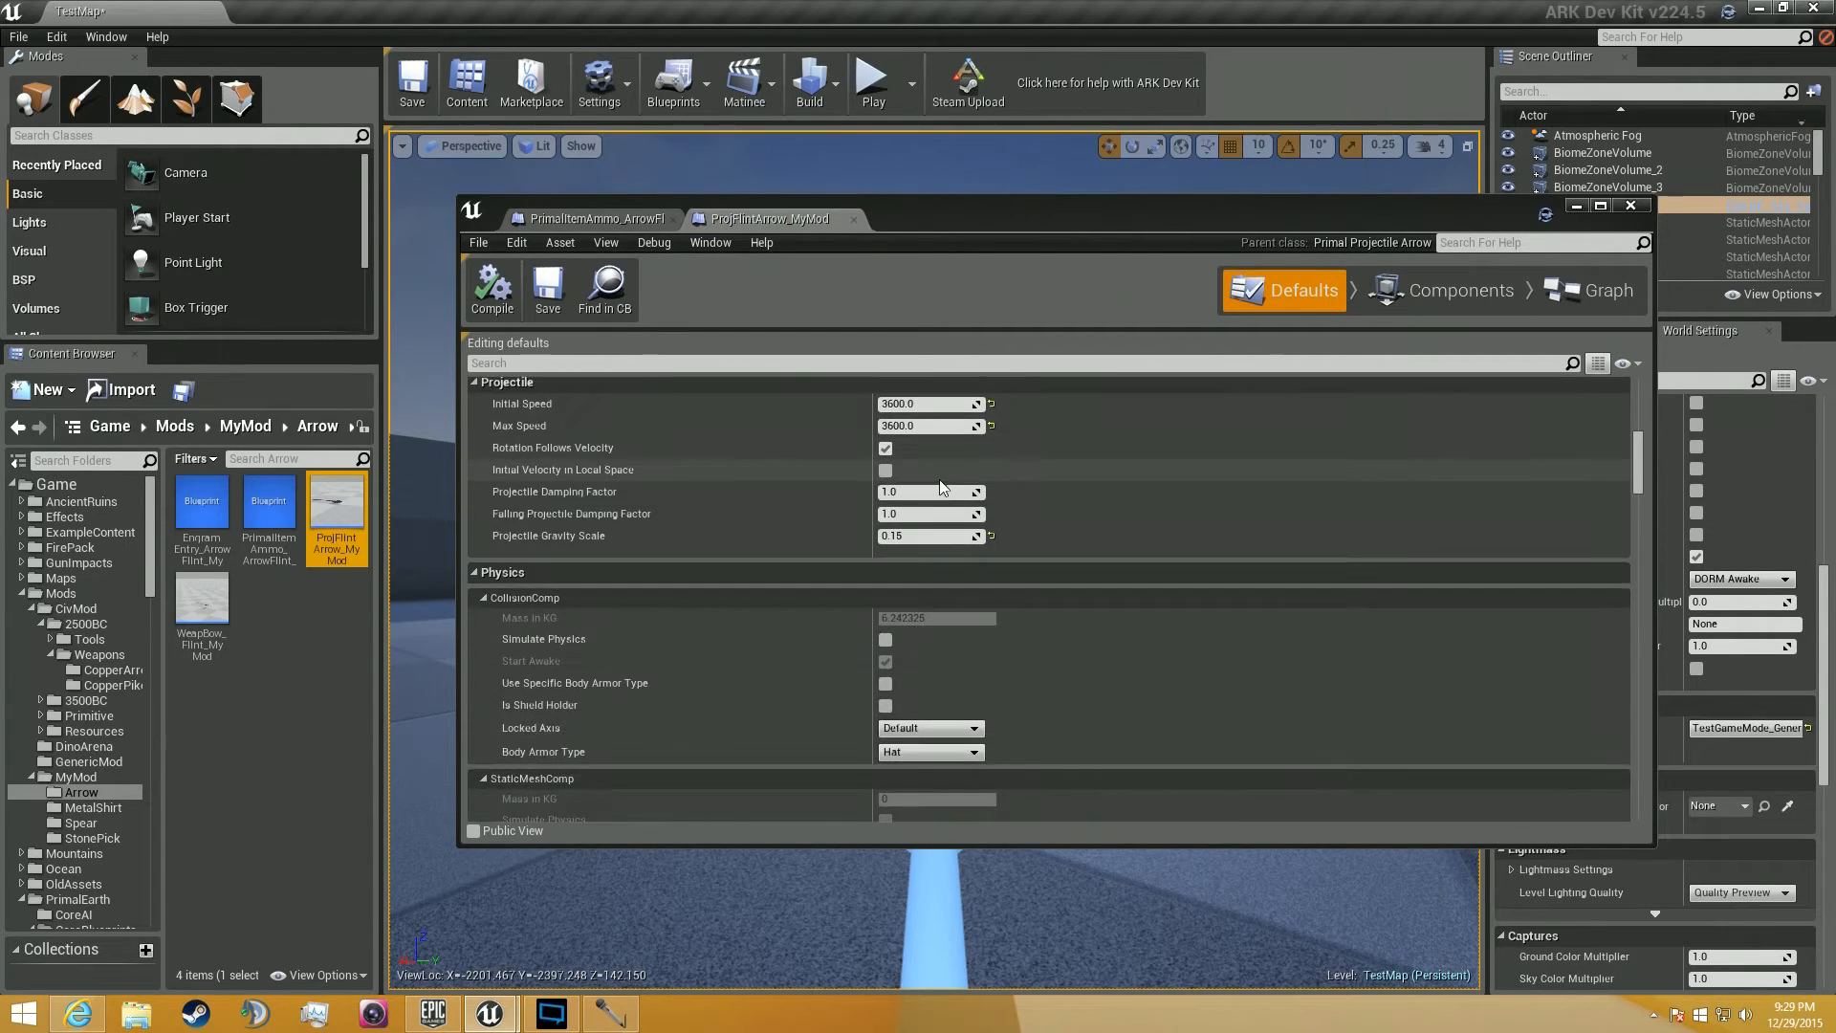
scroll(938, 487, down, 15)
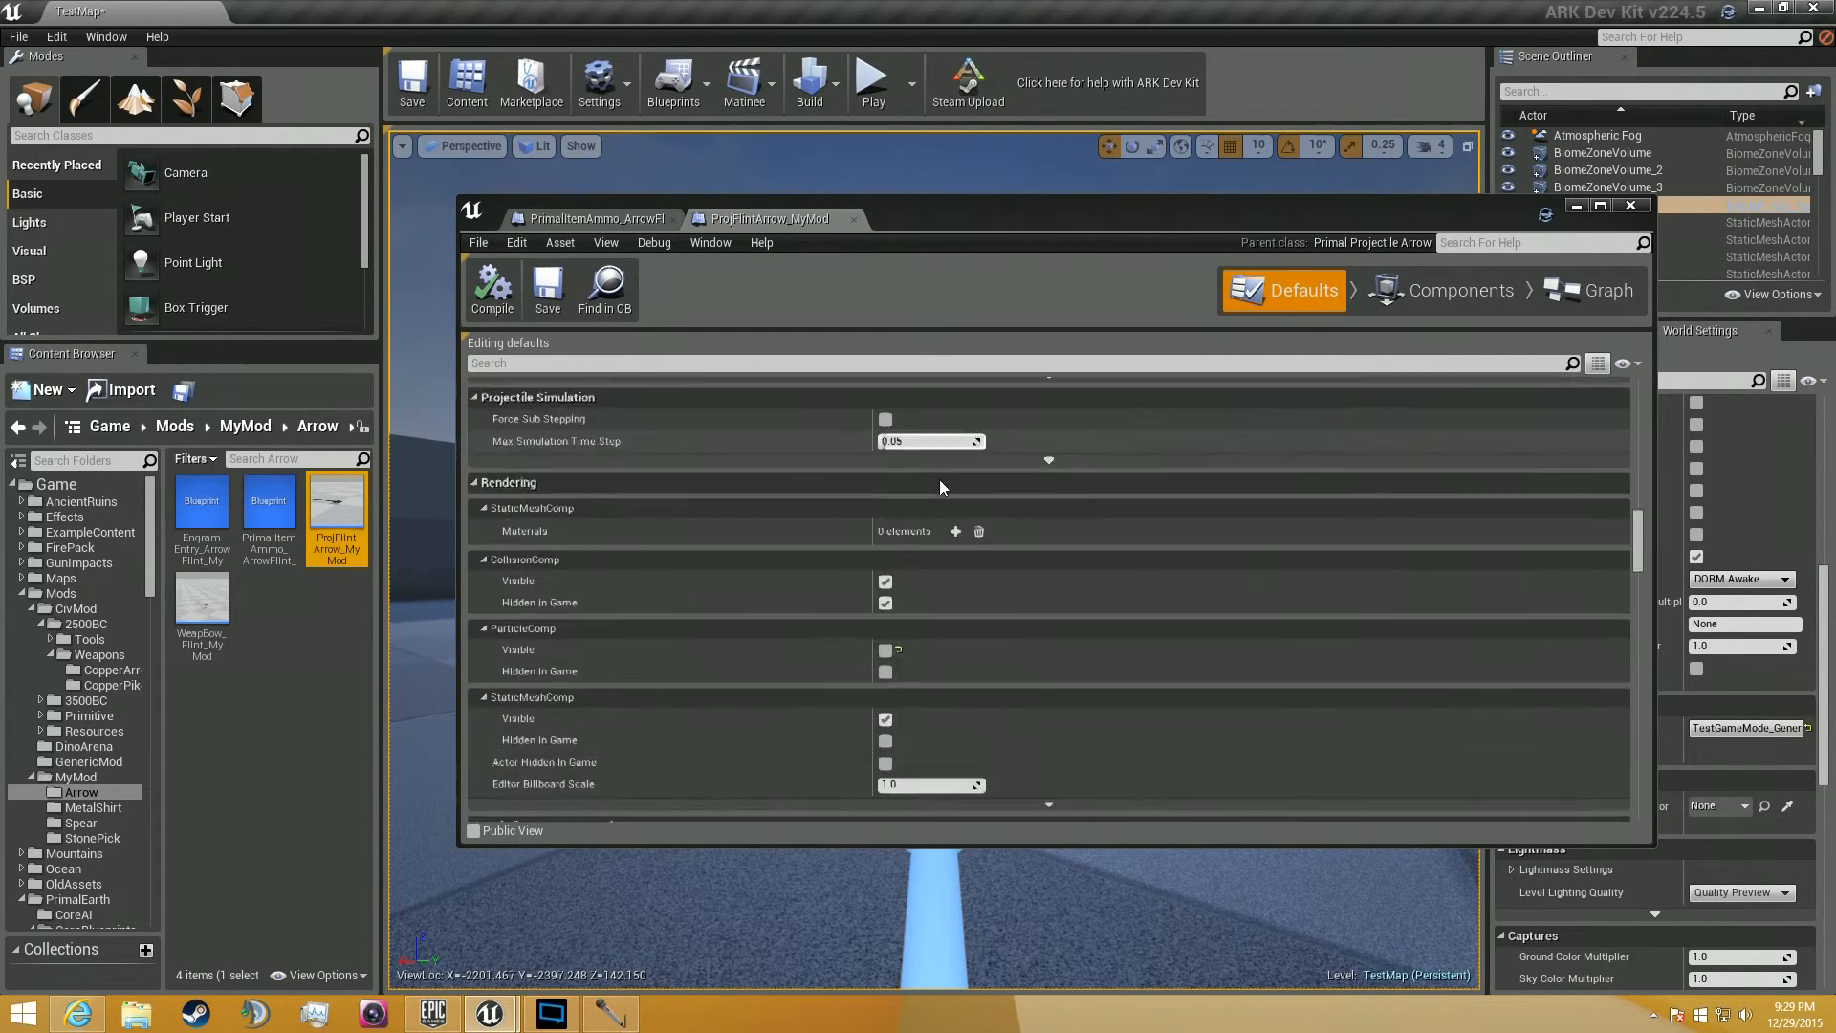
scroll(940, 480, down, 9)
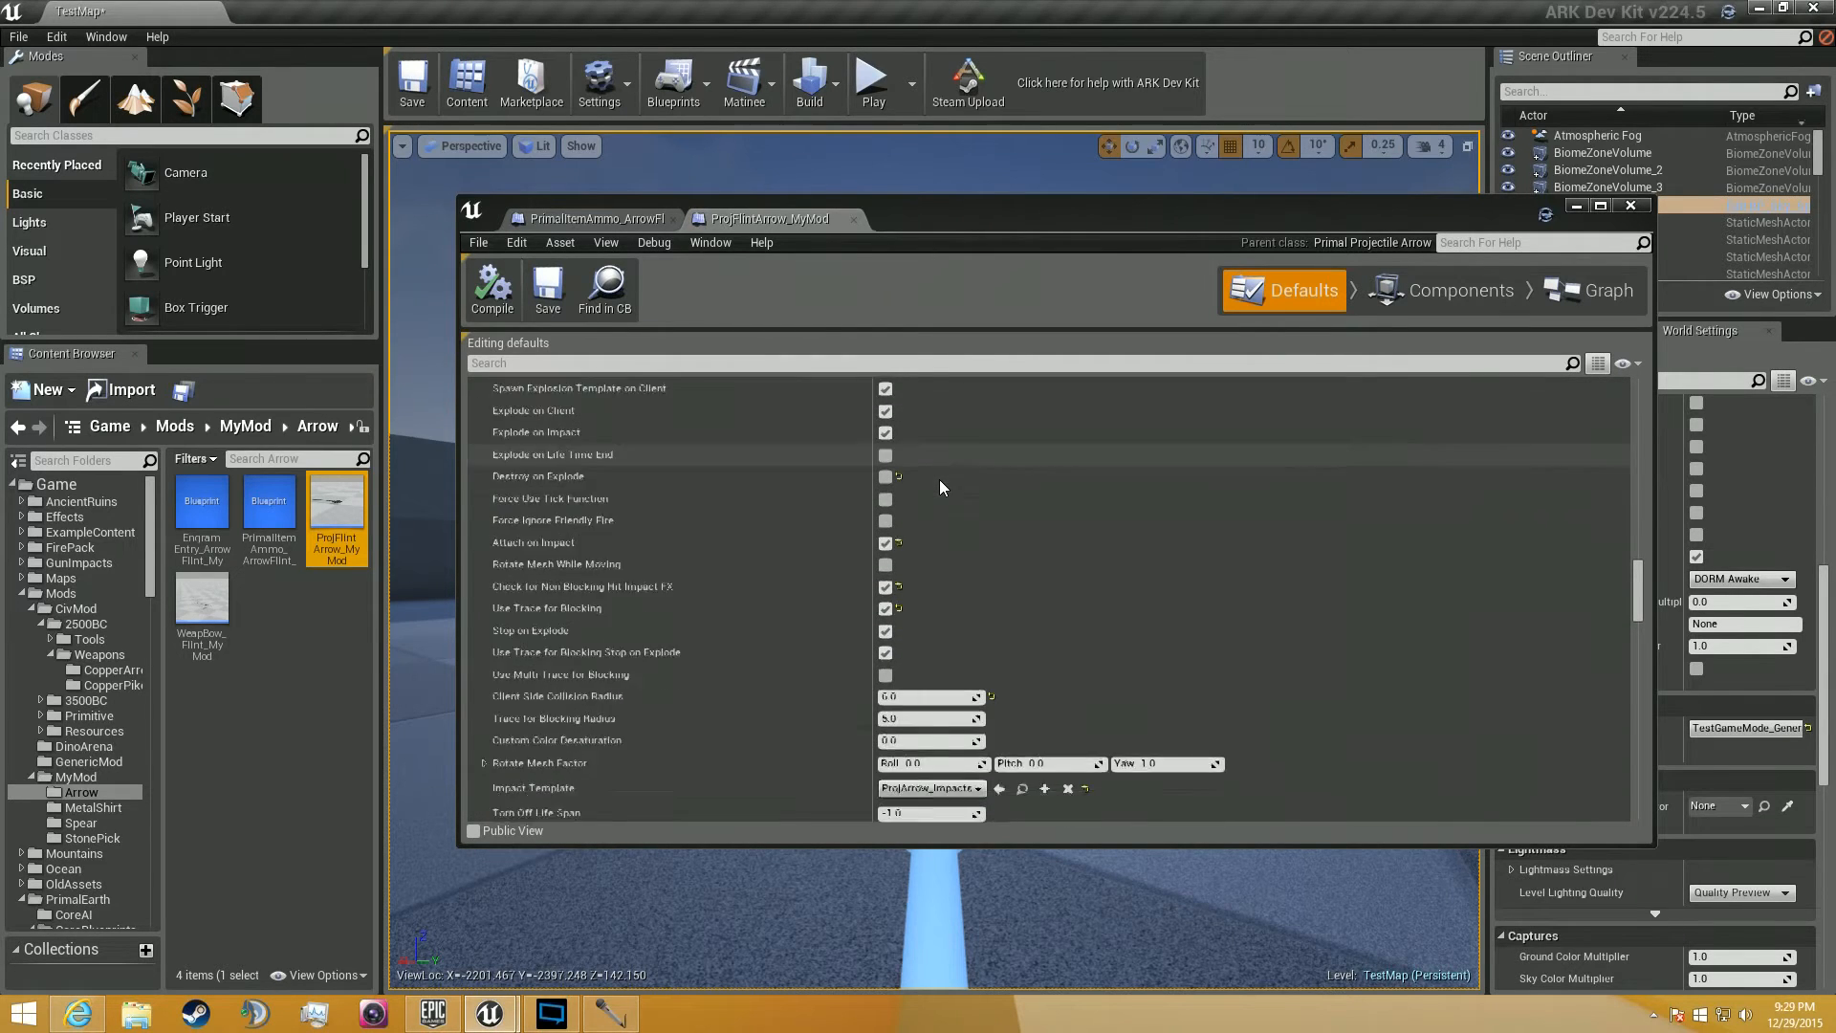
scroll(989, 480, down, 12)
scroll(989, 485, down, 15)
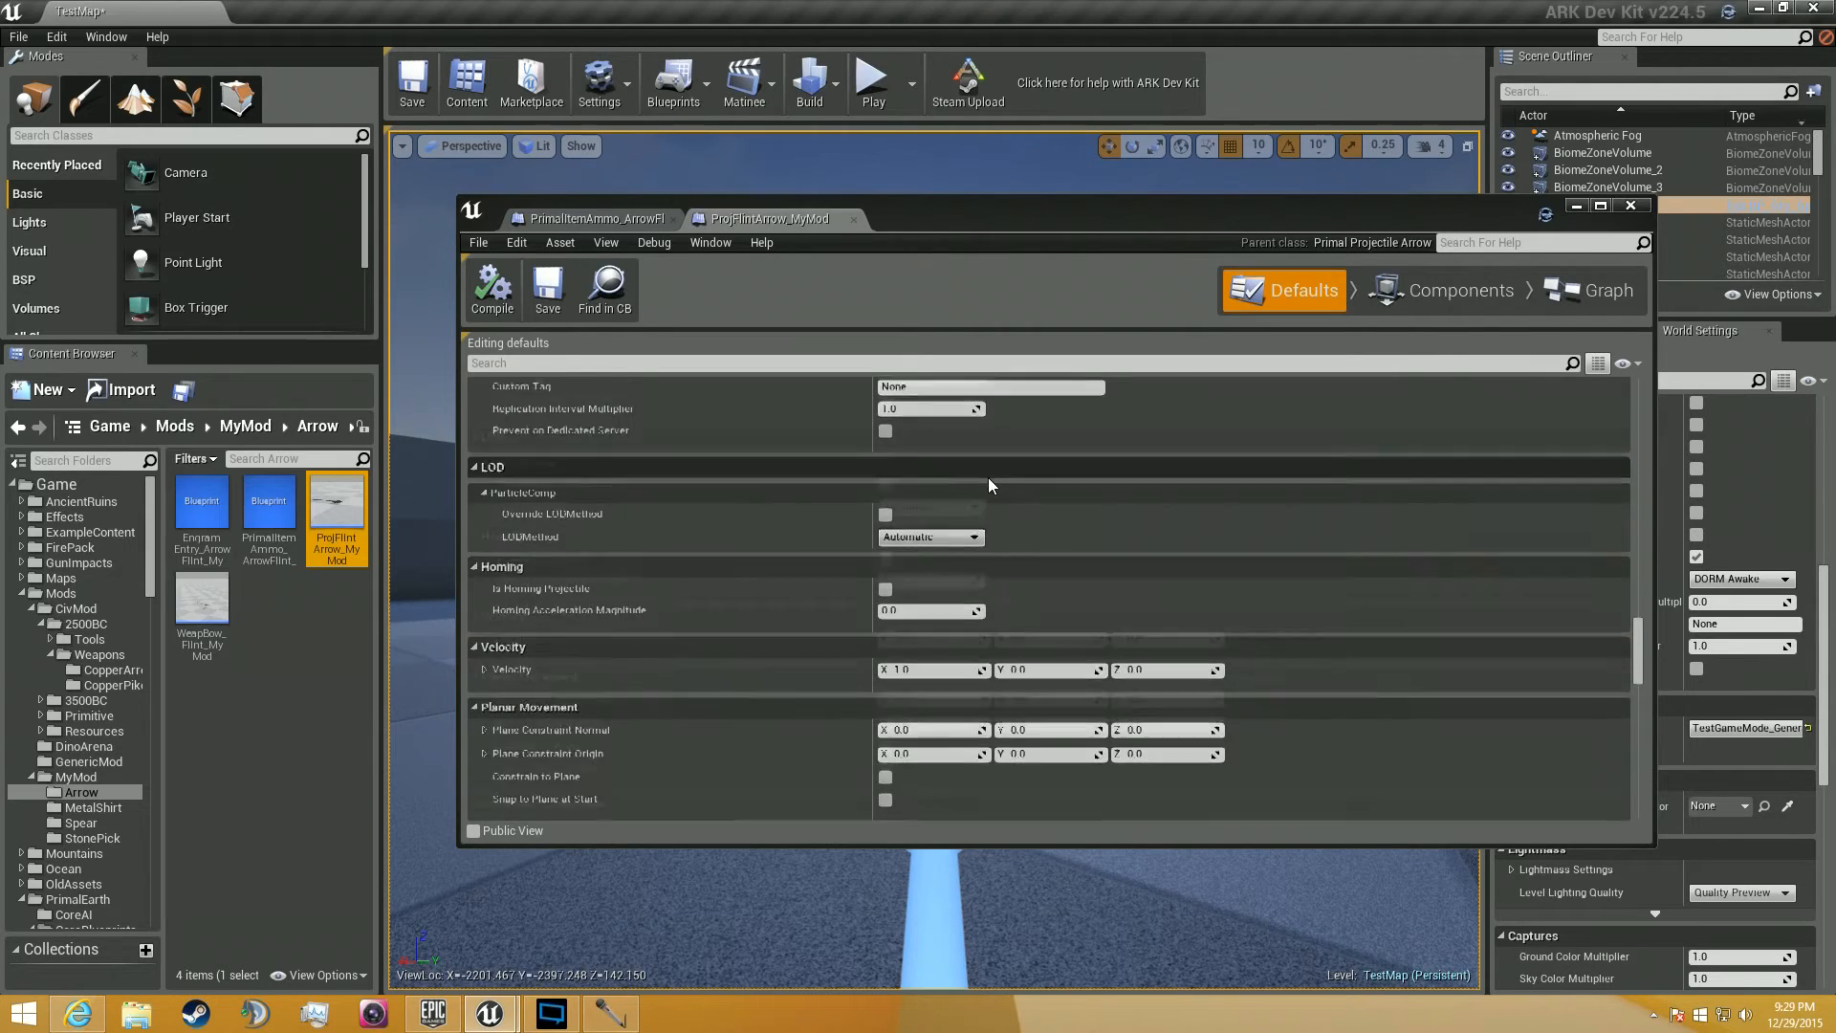
scroll(988, 484, down, 10)
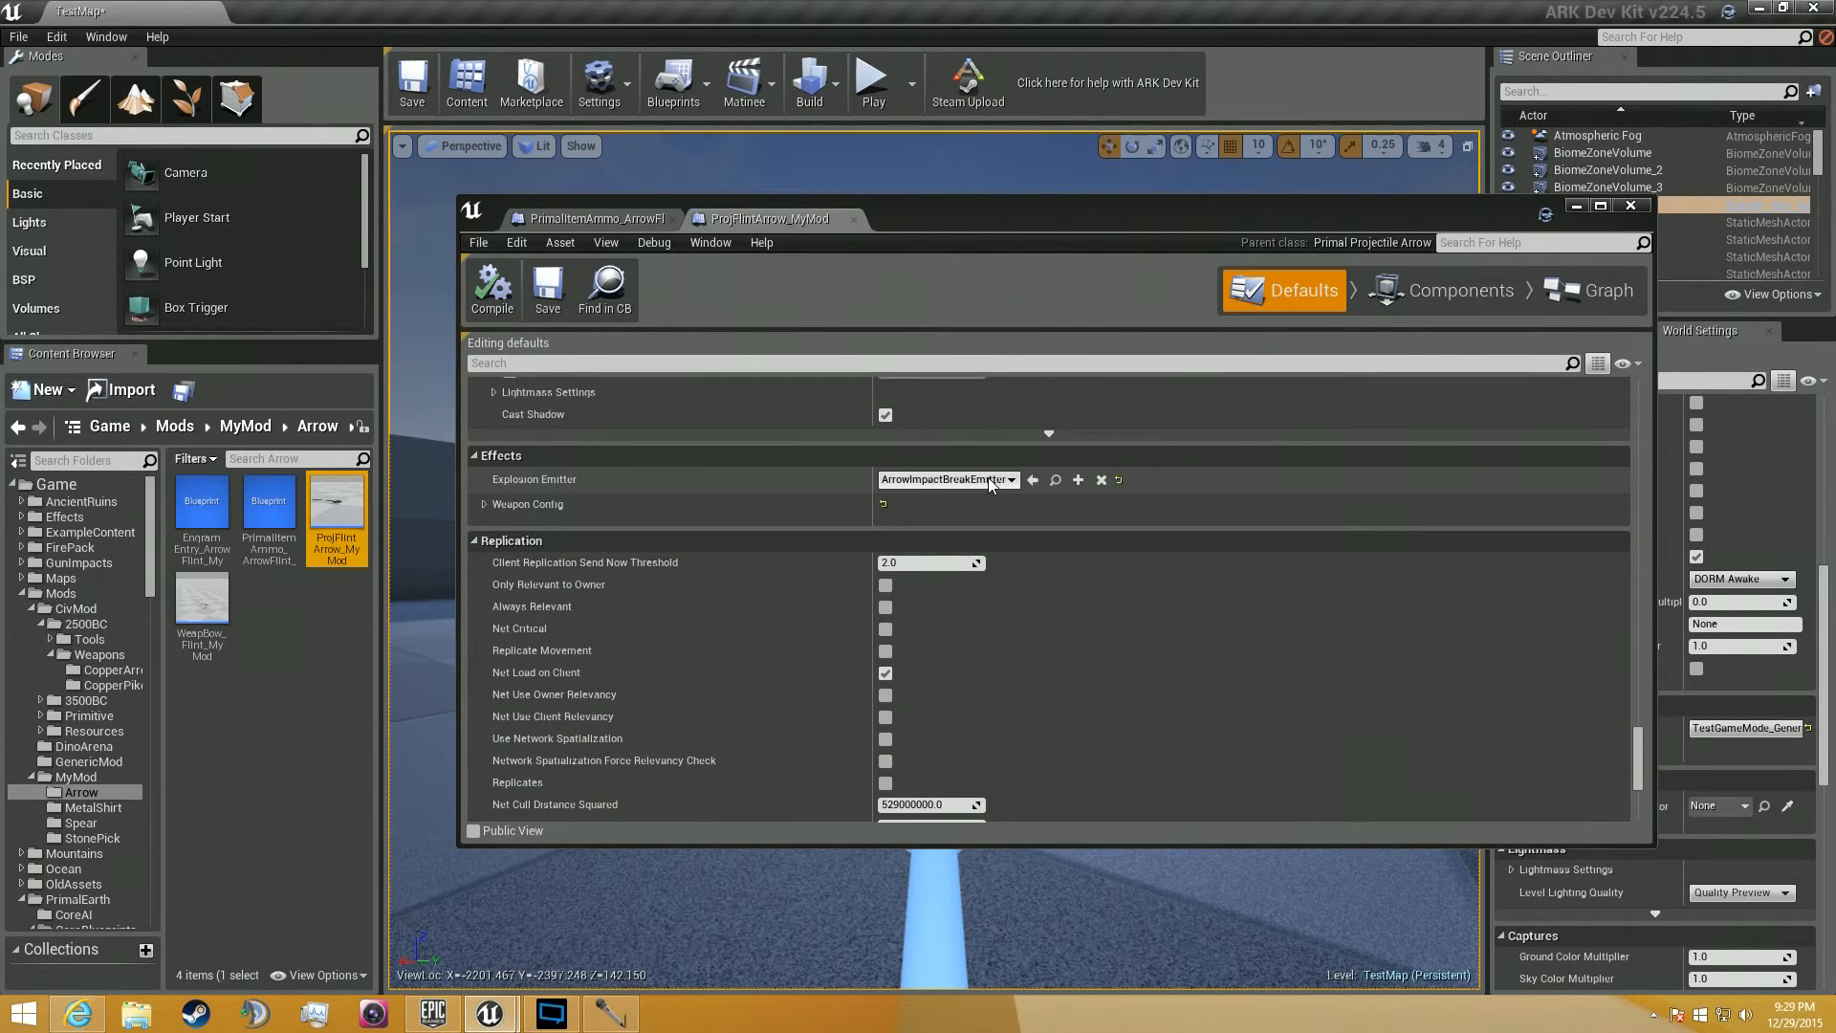
scroll(988, 478, down, 8)
scroll(989, 479, up, 7)
click(484, 474)
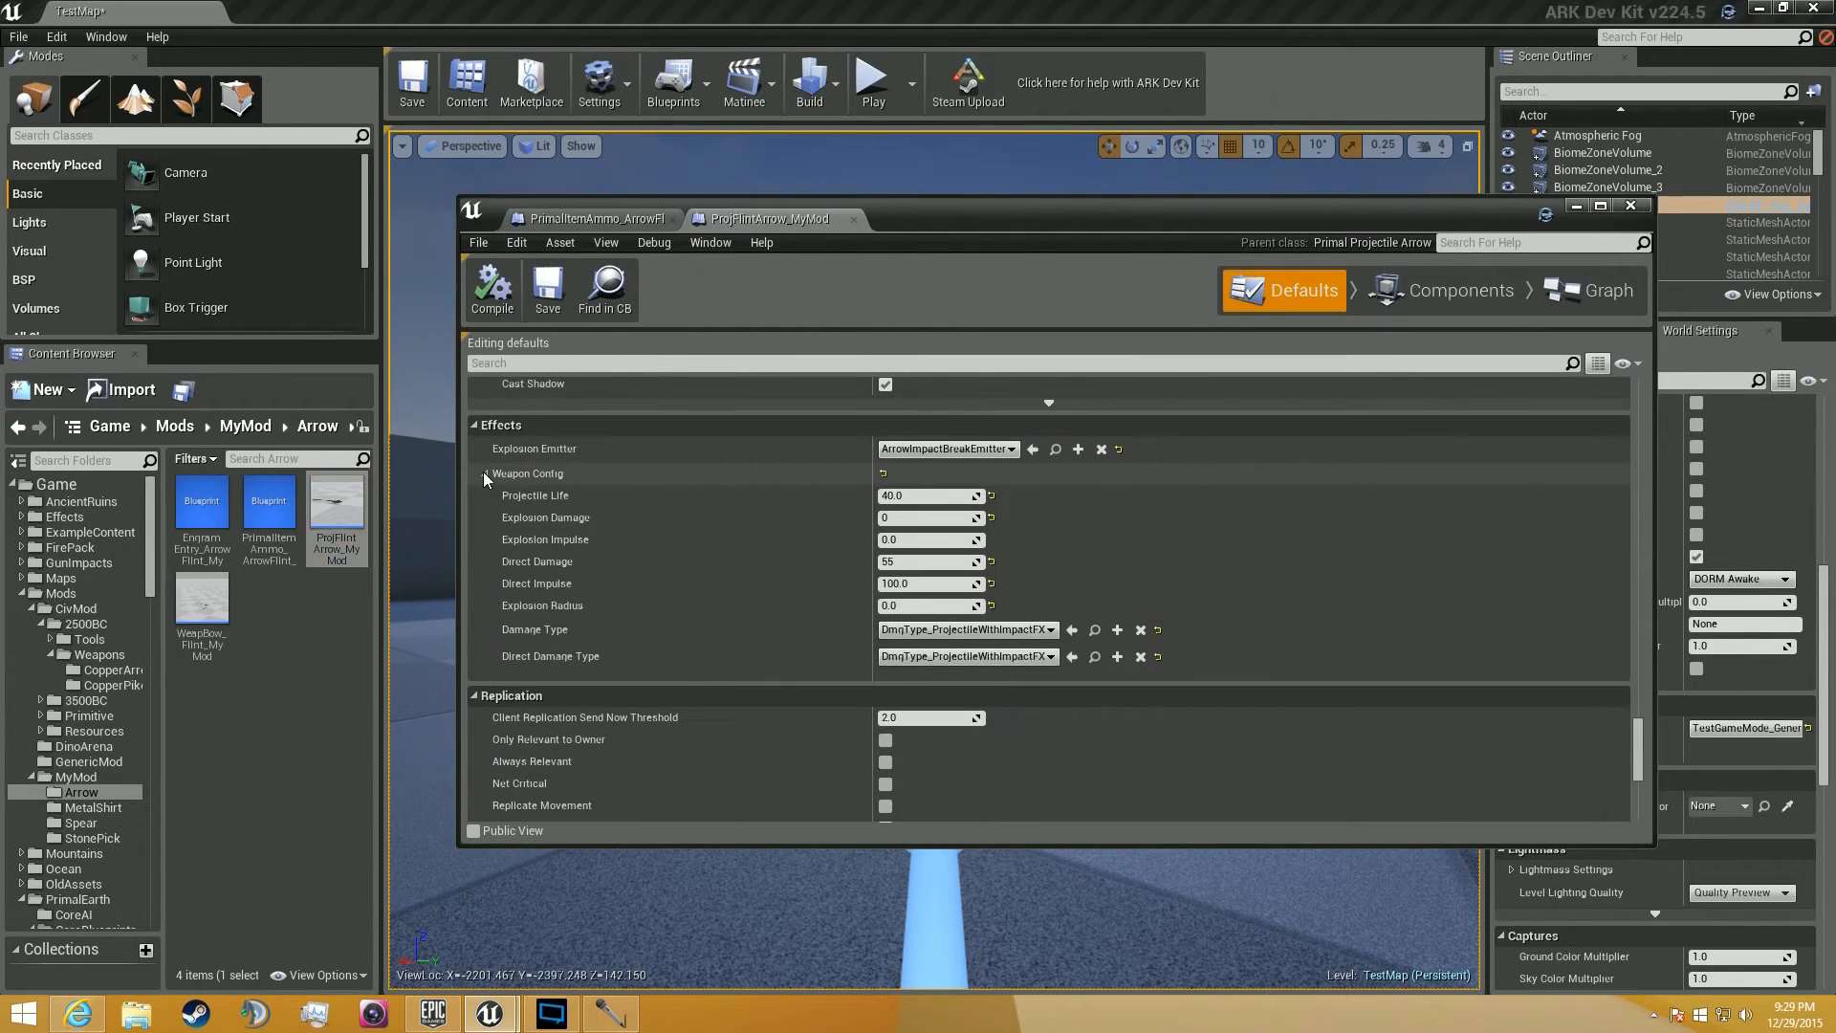
click(484, 473)
scroll(851, 519, down, 4)
scroll(851, 524, down, 4)
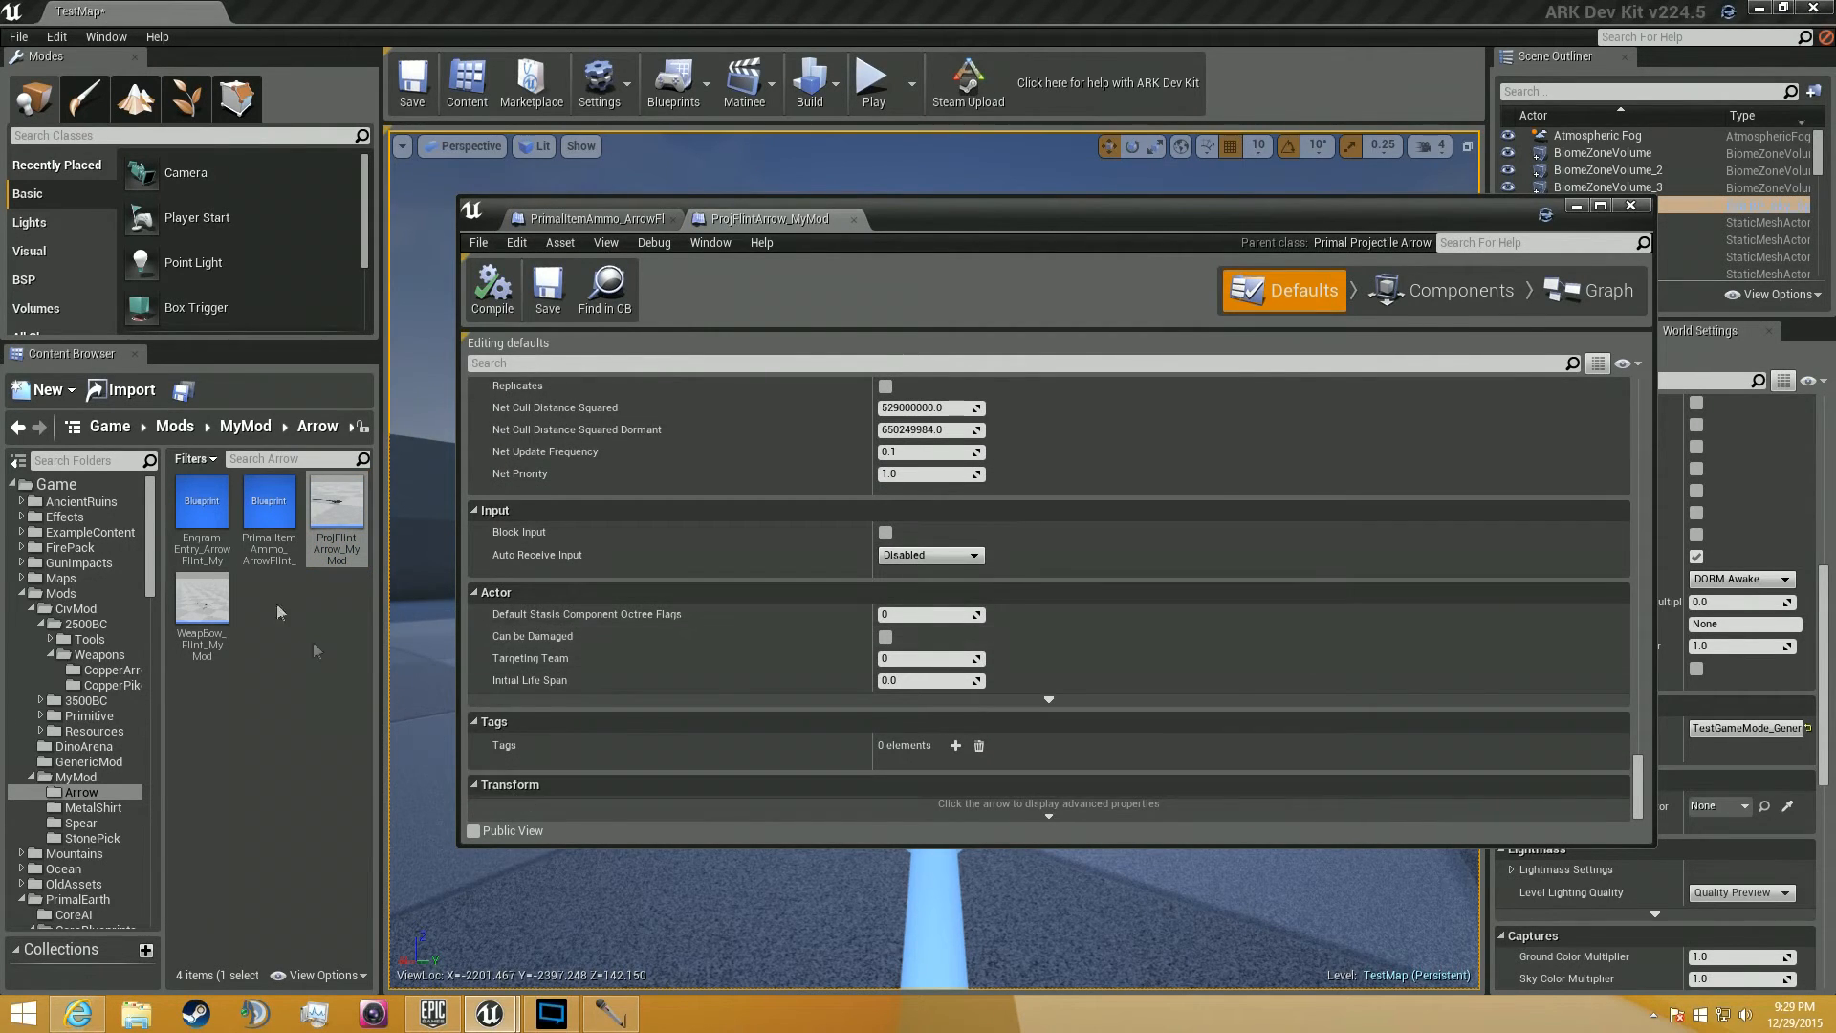
Open the WeapBow_Flint_MyMod blueprint and set its Weapon Ammo Item Template to PrimalItemAmmo_ArrowFlint_MyMod.
double_click(188, 626)
scroll(916, 535, down, 3)
scroll(799, 553, down, 5)
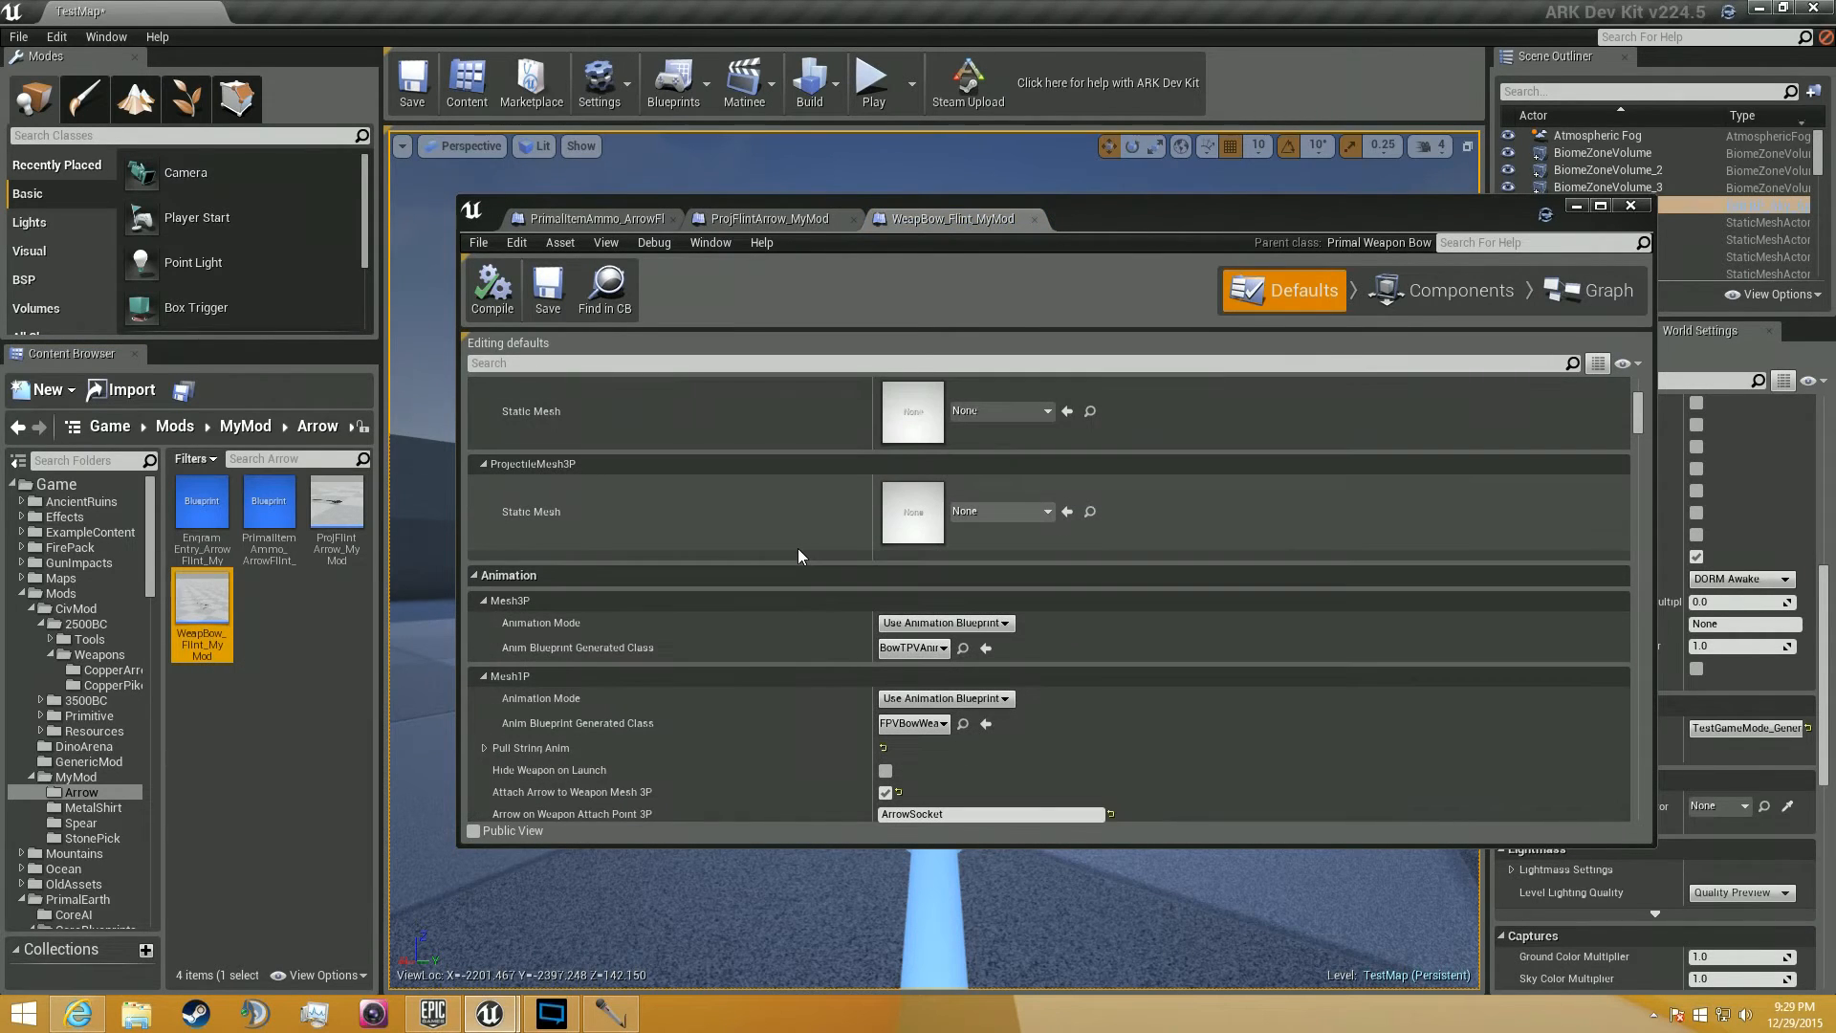
scroll(798, 553, down, 6)
scroll(800, 556, down, 15)
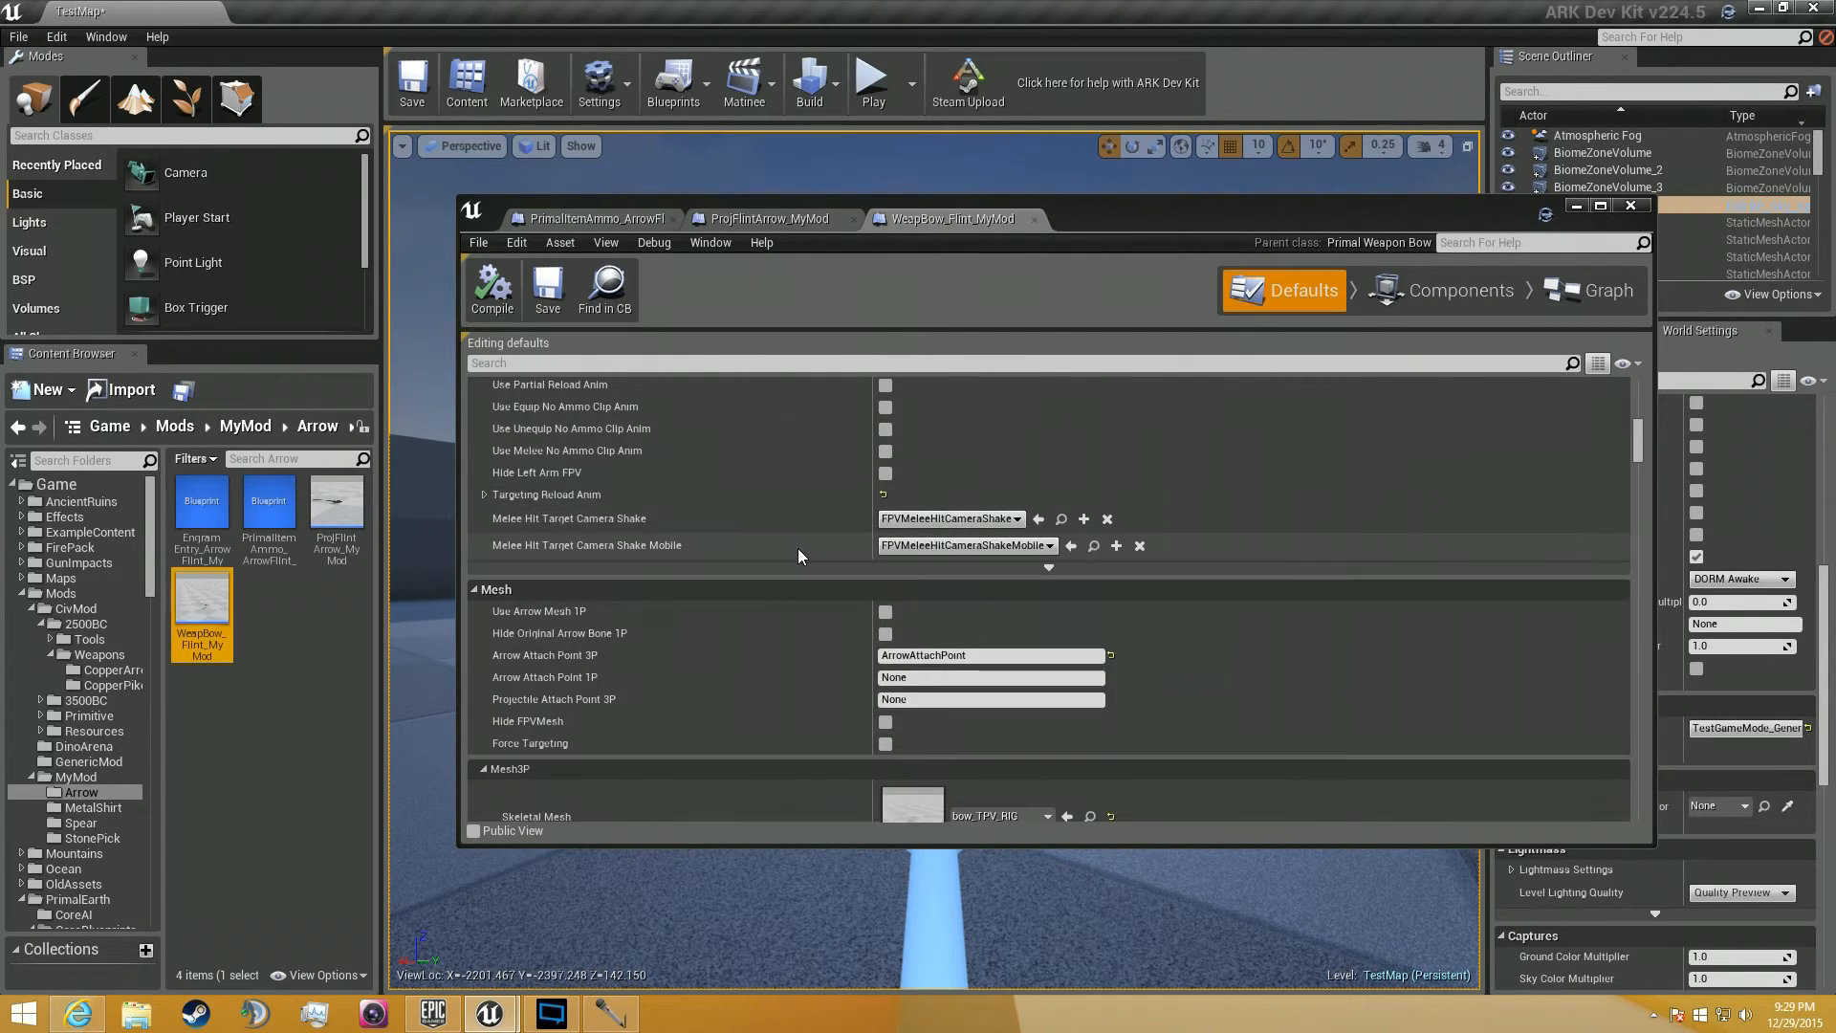
scroll(797, 548, down, 8)
scroll(797, 547, down, 6)
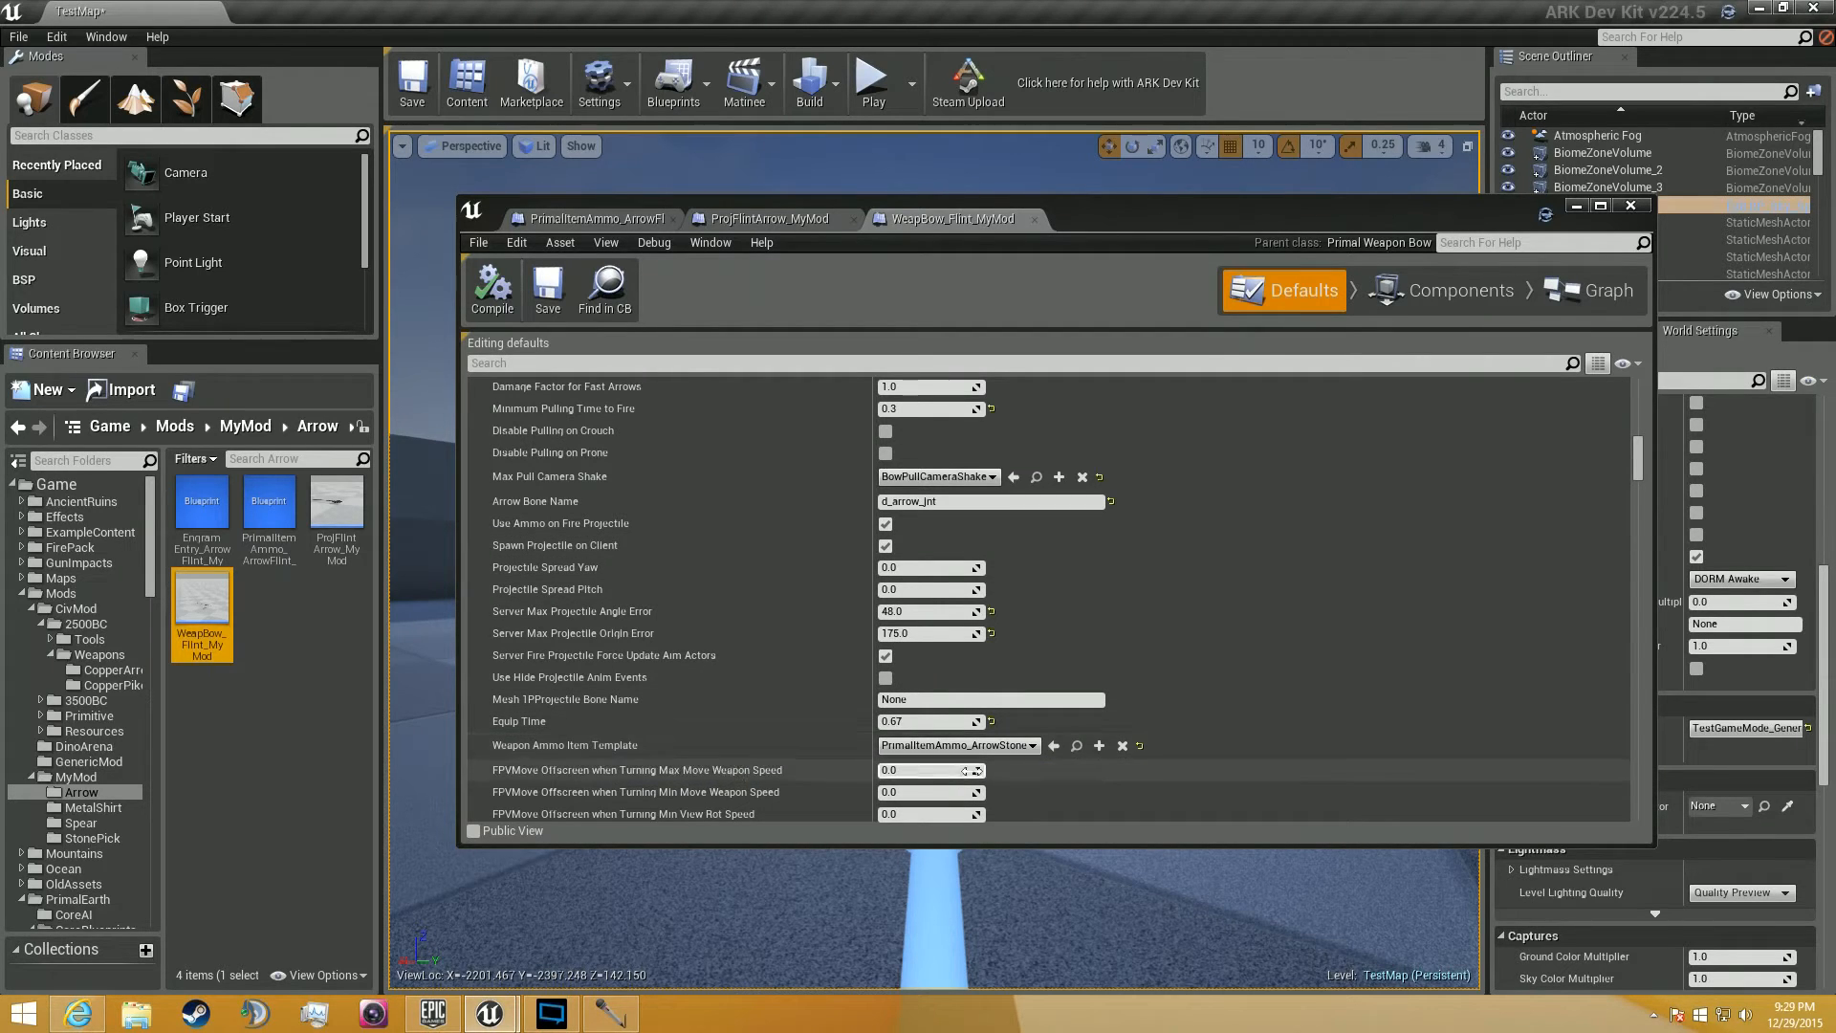
click(285, 526)
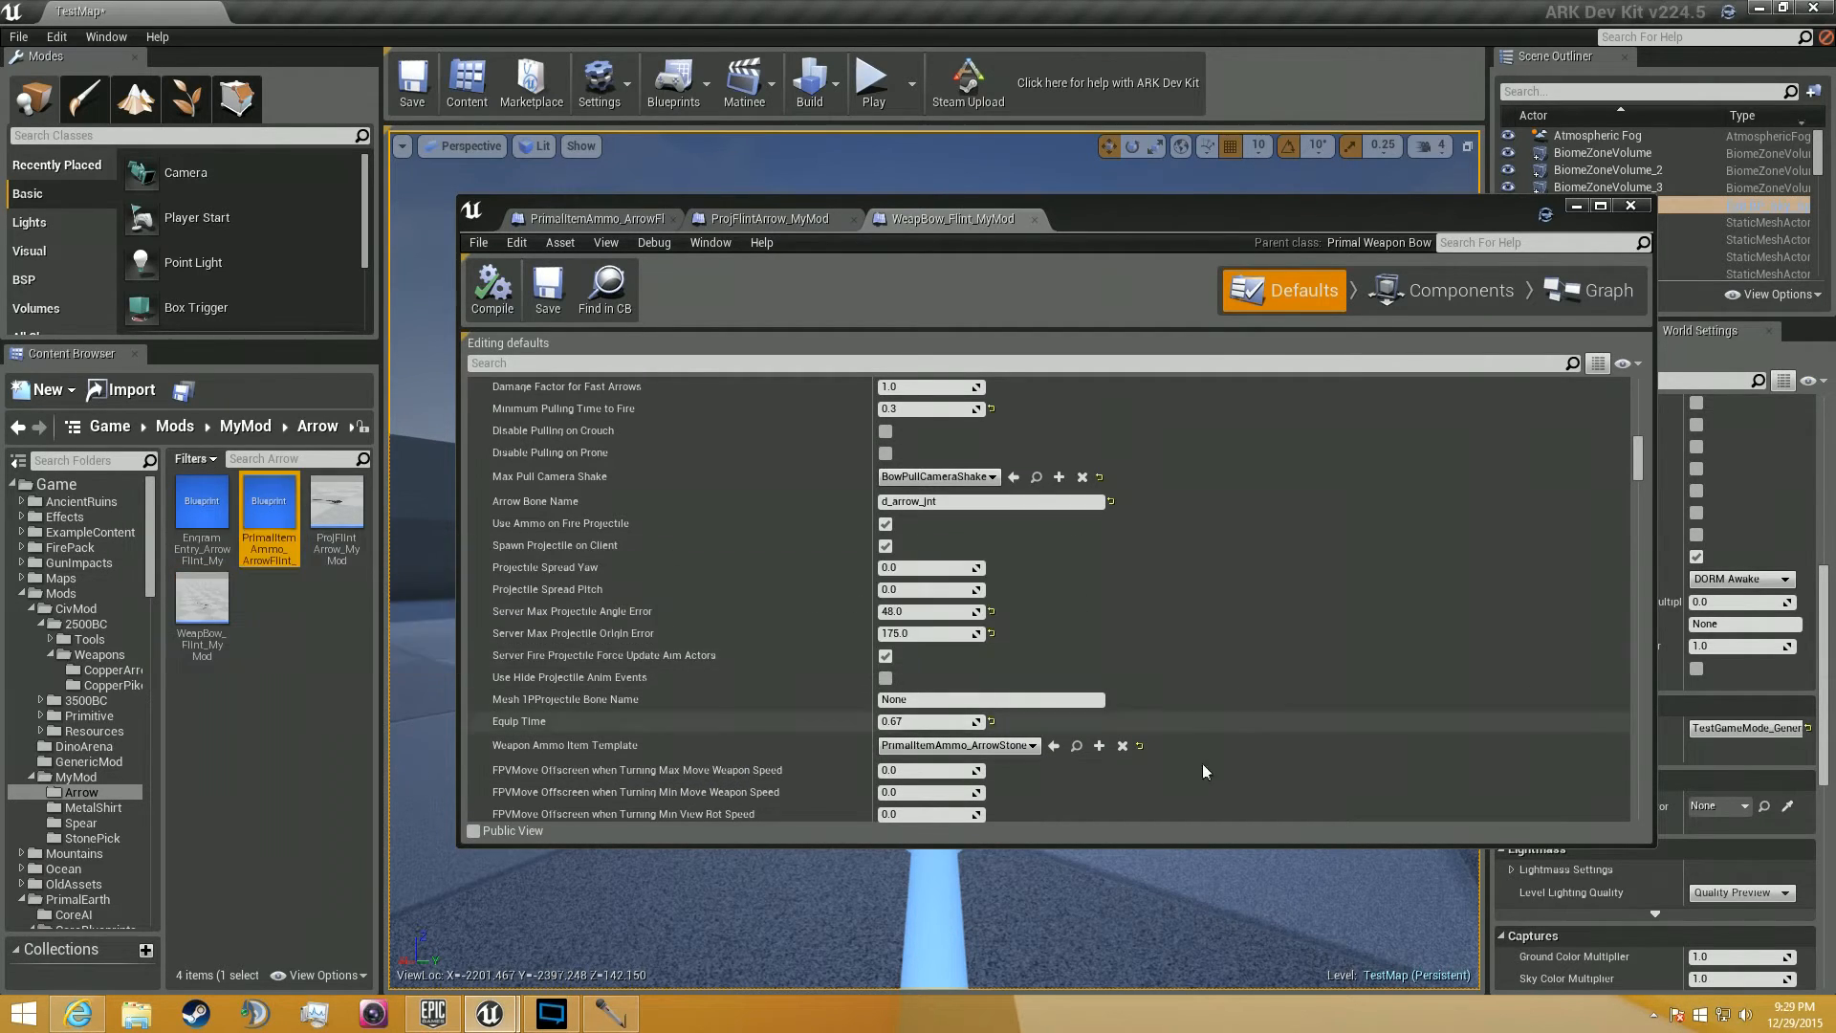
click(1054, 747)
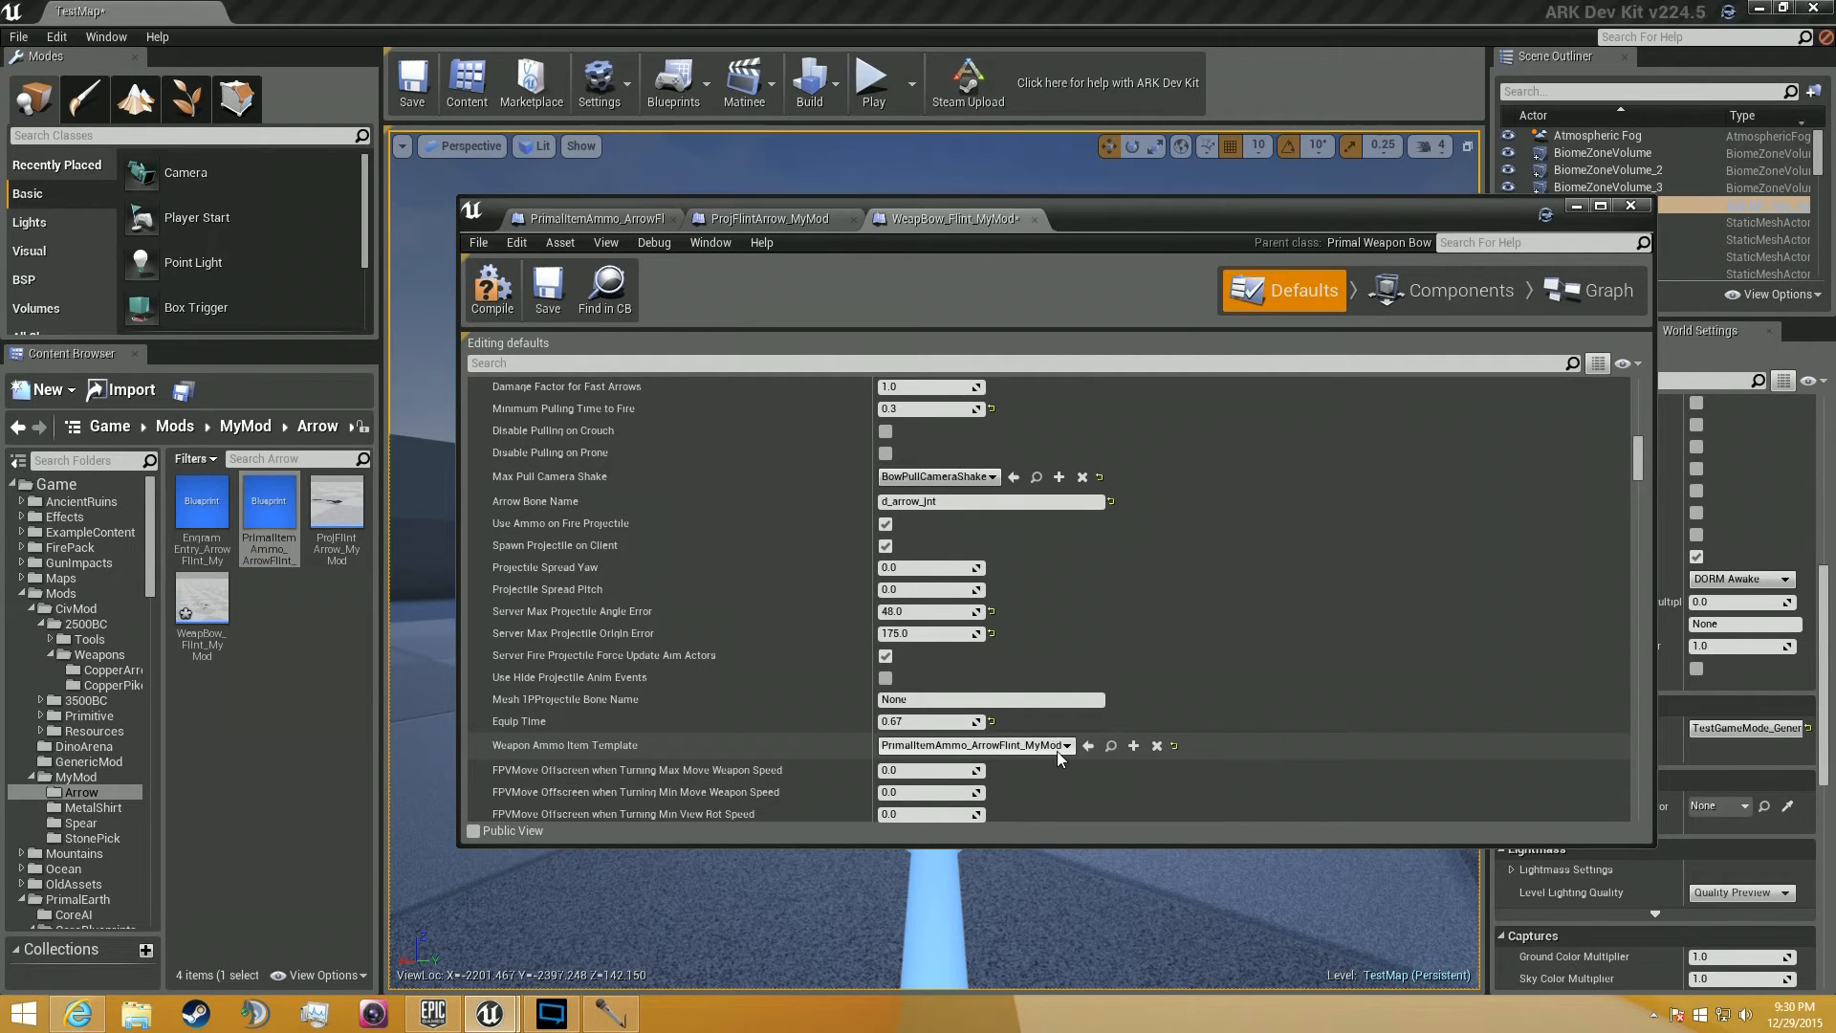
Set the Projectile Class of the flint bow blueprint to ProjFlintArrow_MyMod.
scroll(1058, 750, down, 10)
scroll(1059, 747, down, 10)
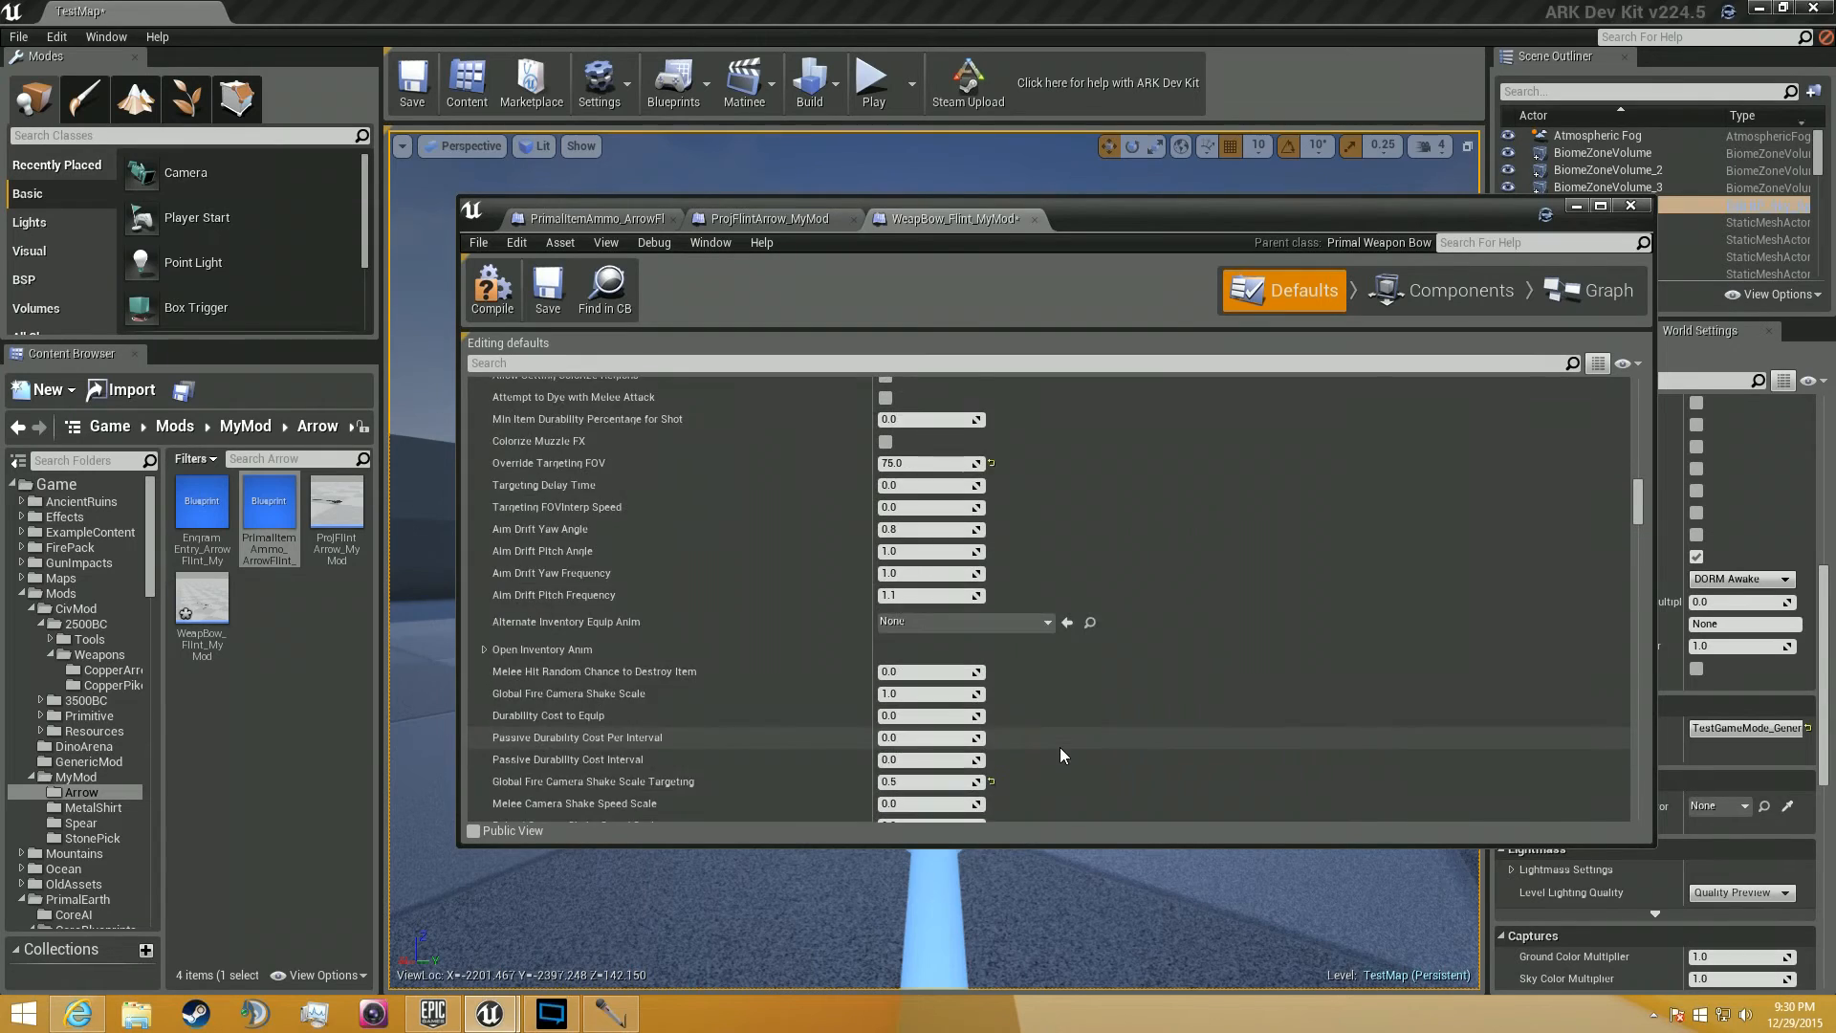
scroll(1060, 748, down, 10)
scroll(1067, 742, down, 10)
scroll(1068, 737, down, 10)
scroll(1069, 743, down, 10)
scroll(1068, 742, down, 10)
scroll(1068, 742, down, 10)
scroll(1068, 734, down, 10)
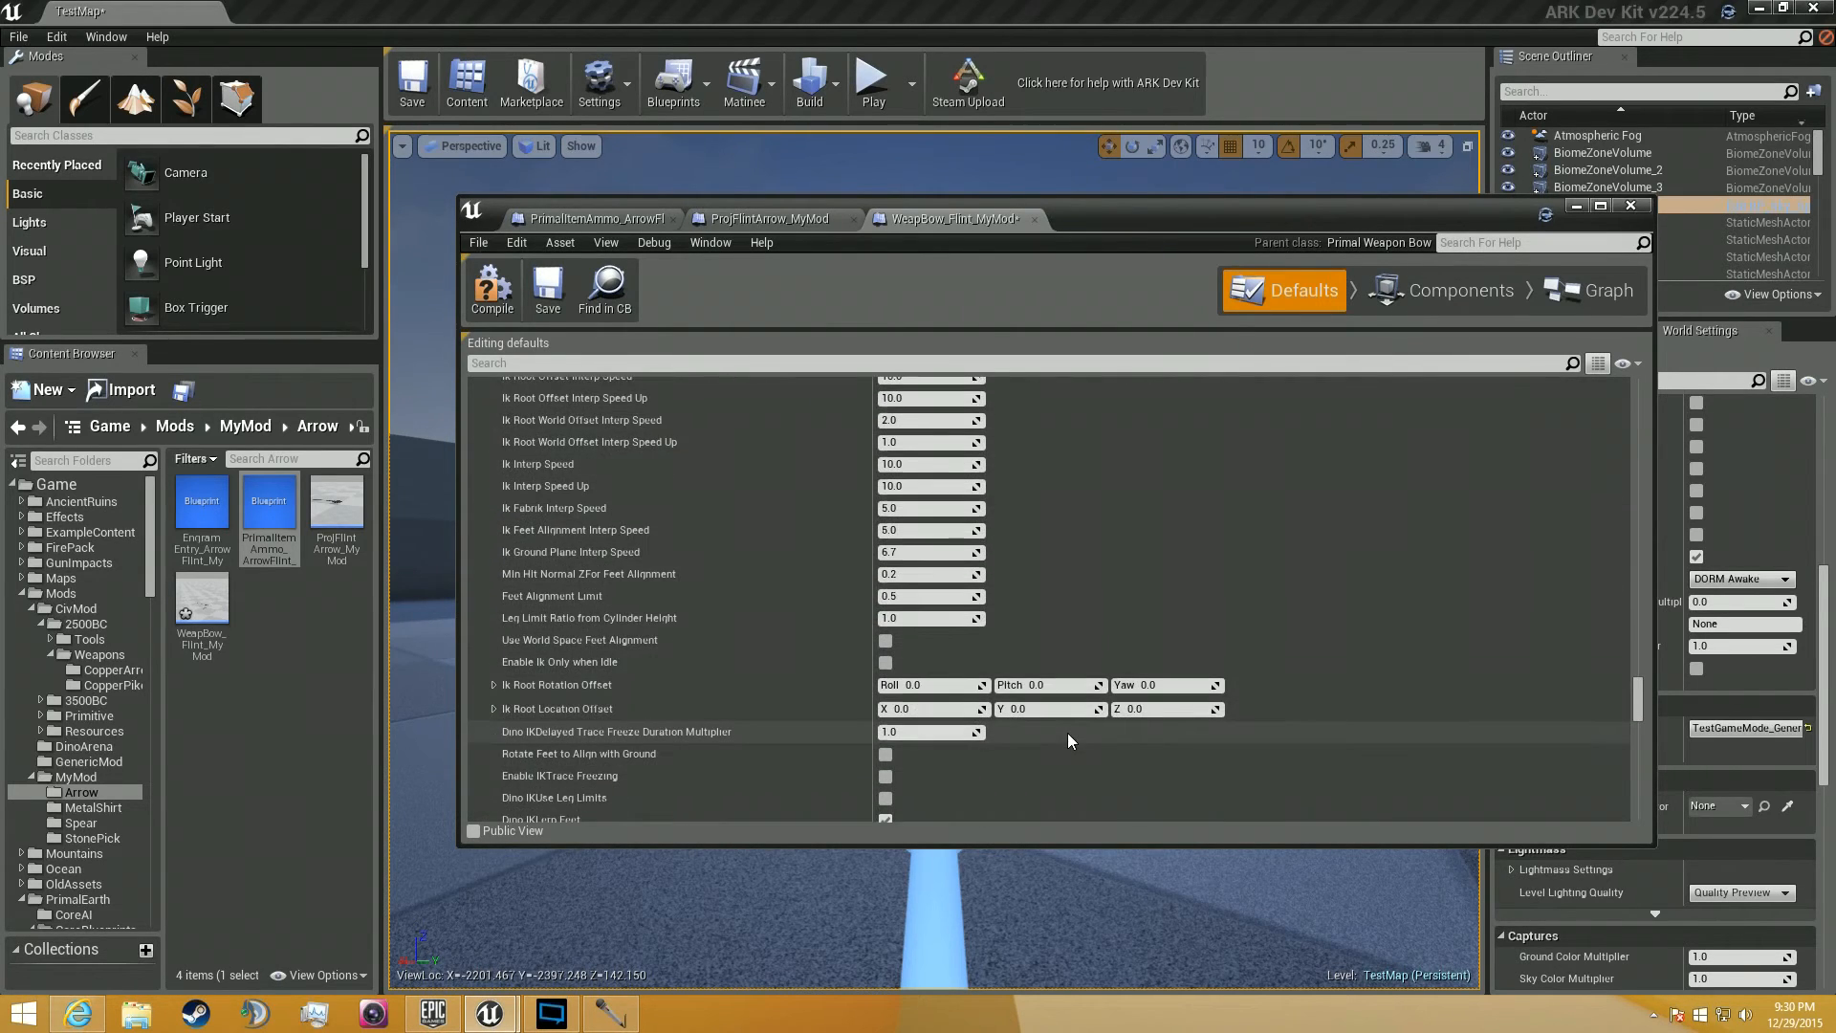
scroll(1067, 732, down, 5)
scroll(708, 574, down, 10)
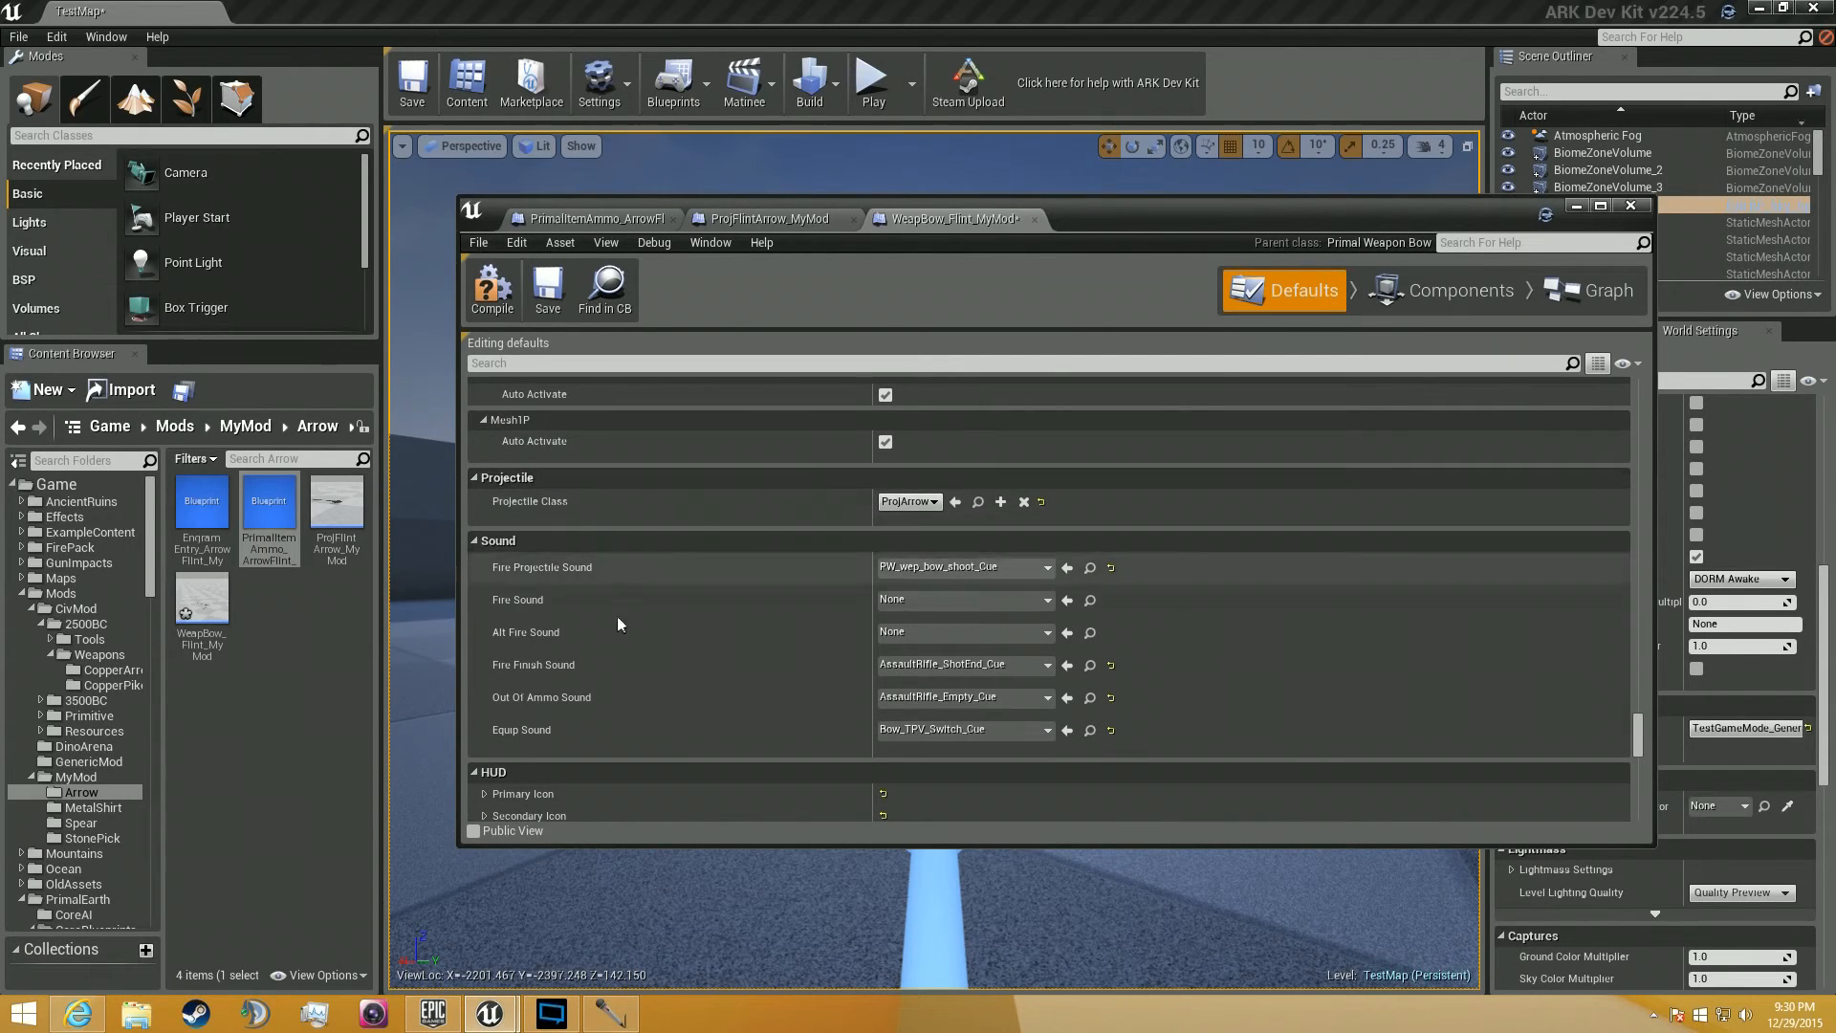
click(347, 507)
click(955, 503)
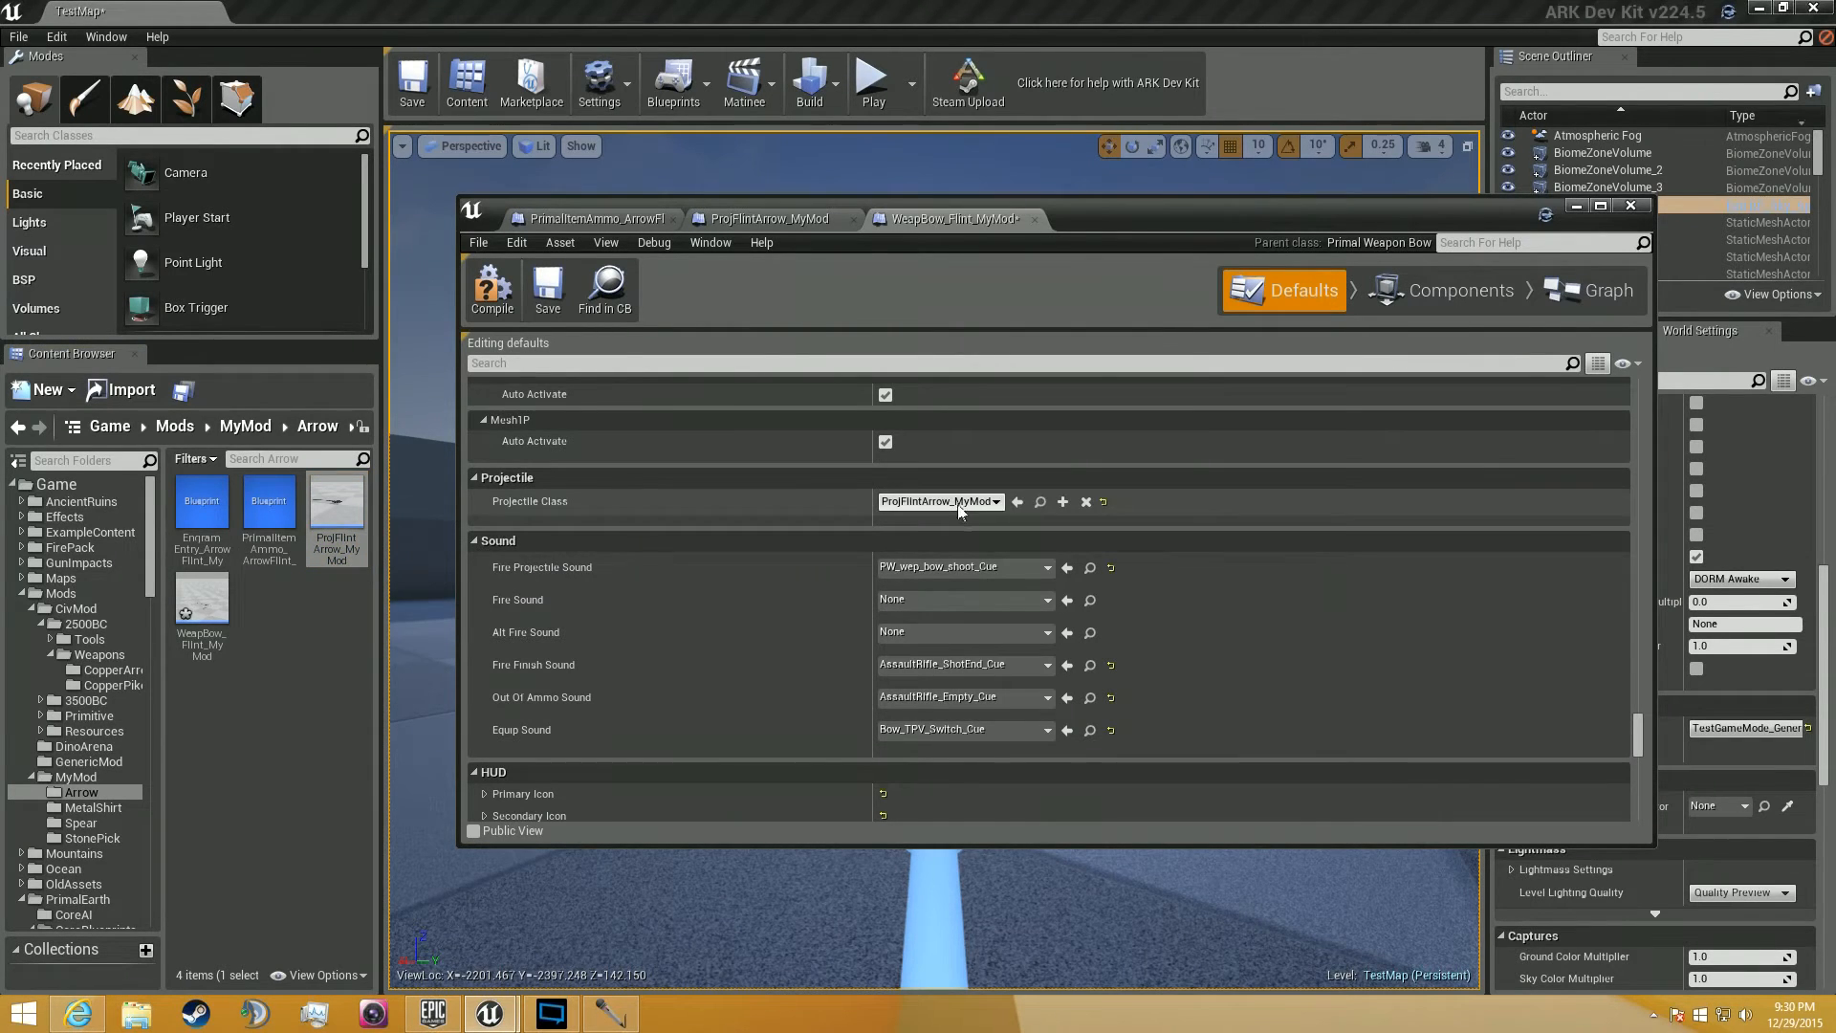
Check the remaining defaults of WeapBow_Flint_MyMod, save the blueprint, and close the blueprint editor window.
scroll(974, 534, down, 5)
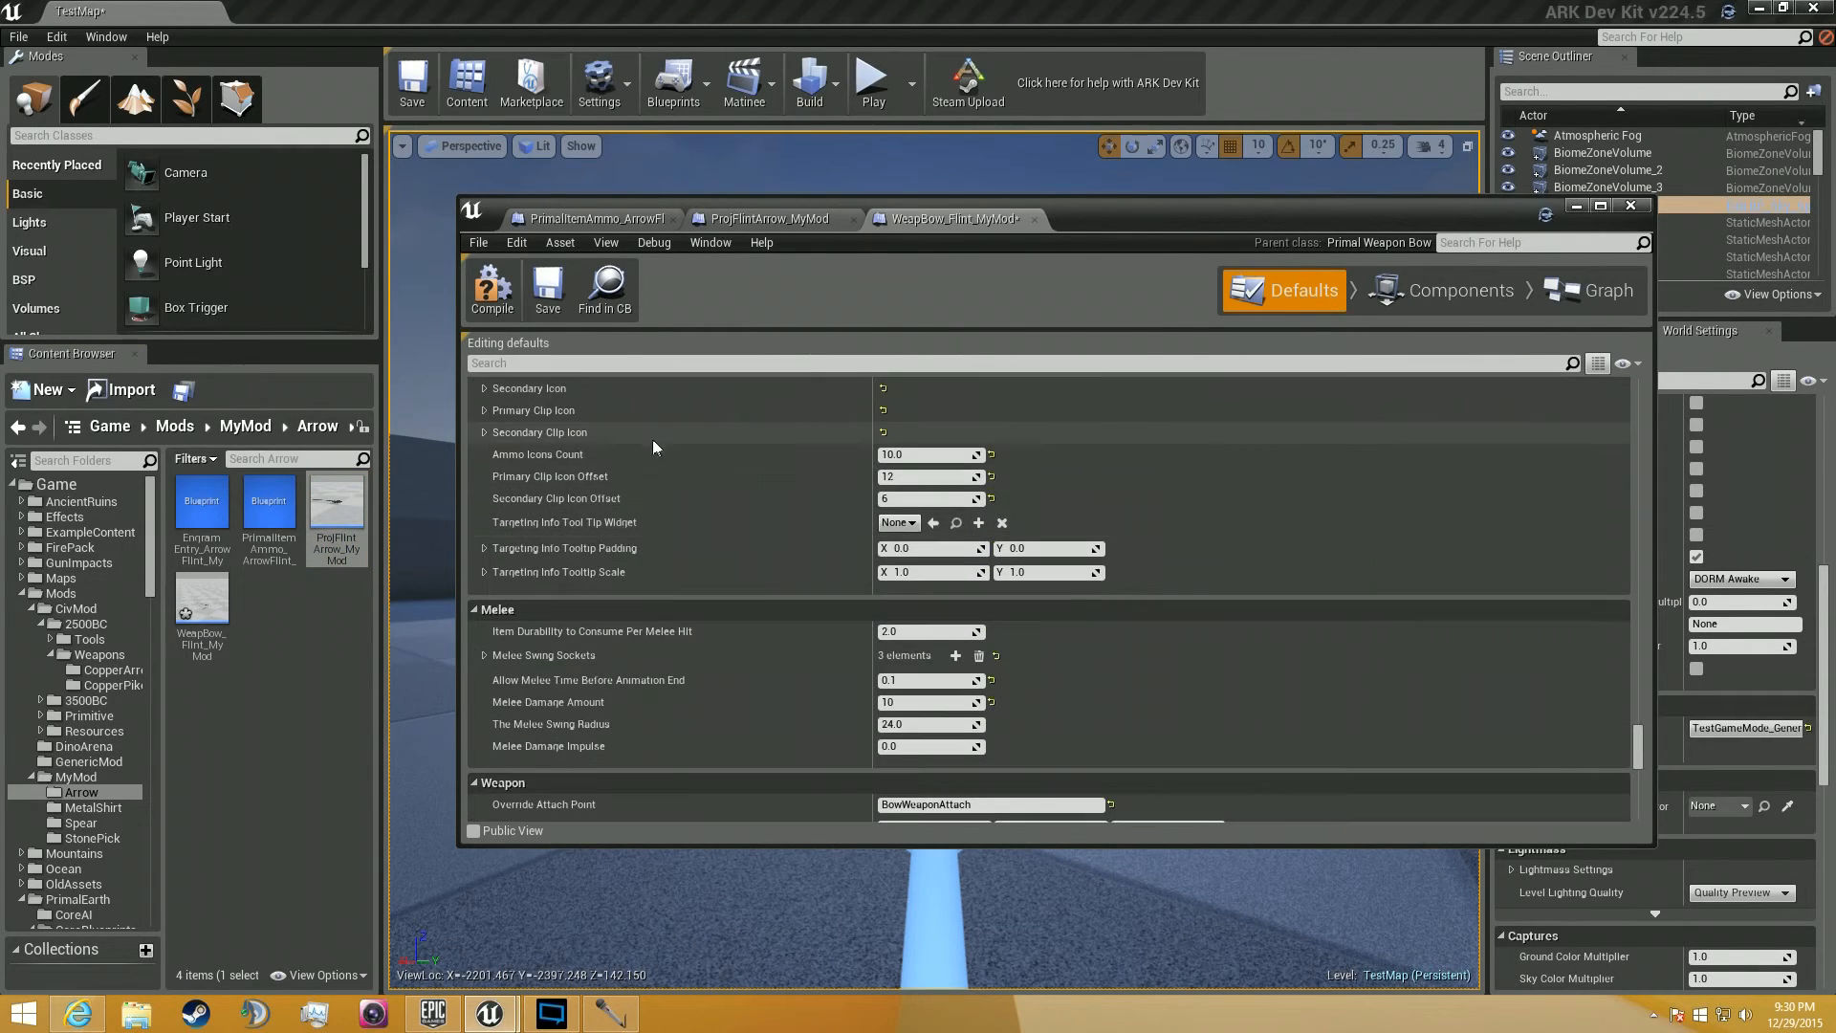
scroll(644, 457, down, 1)
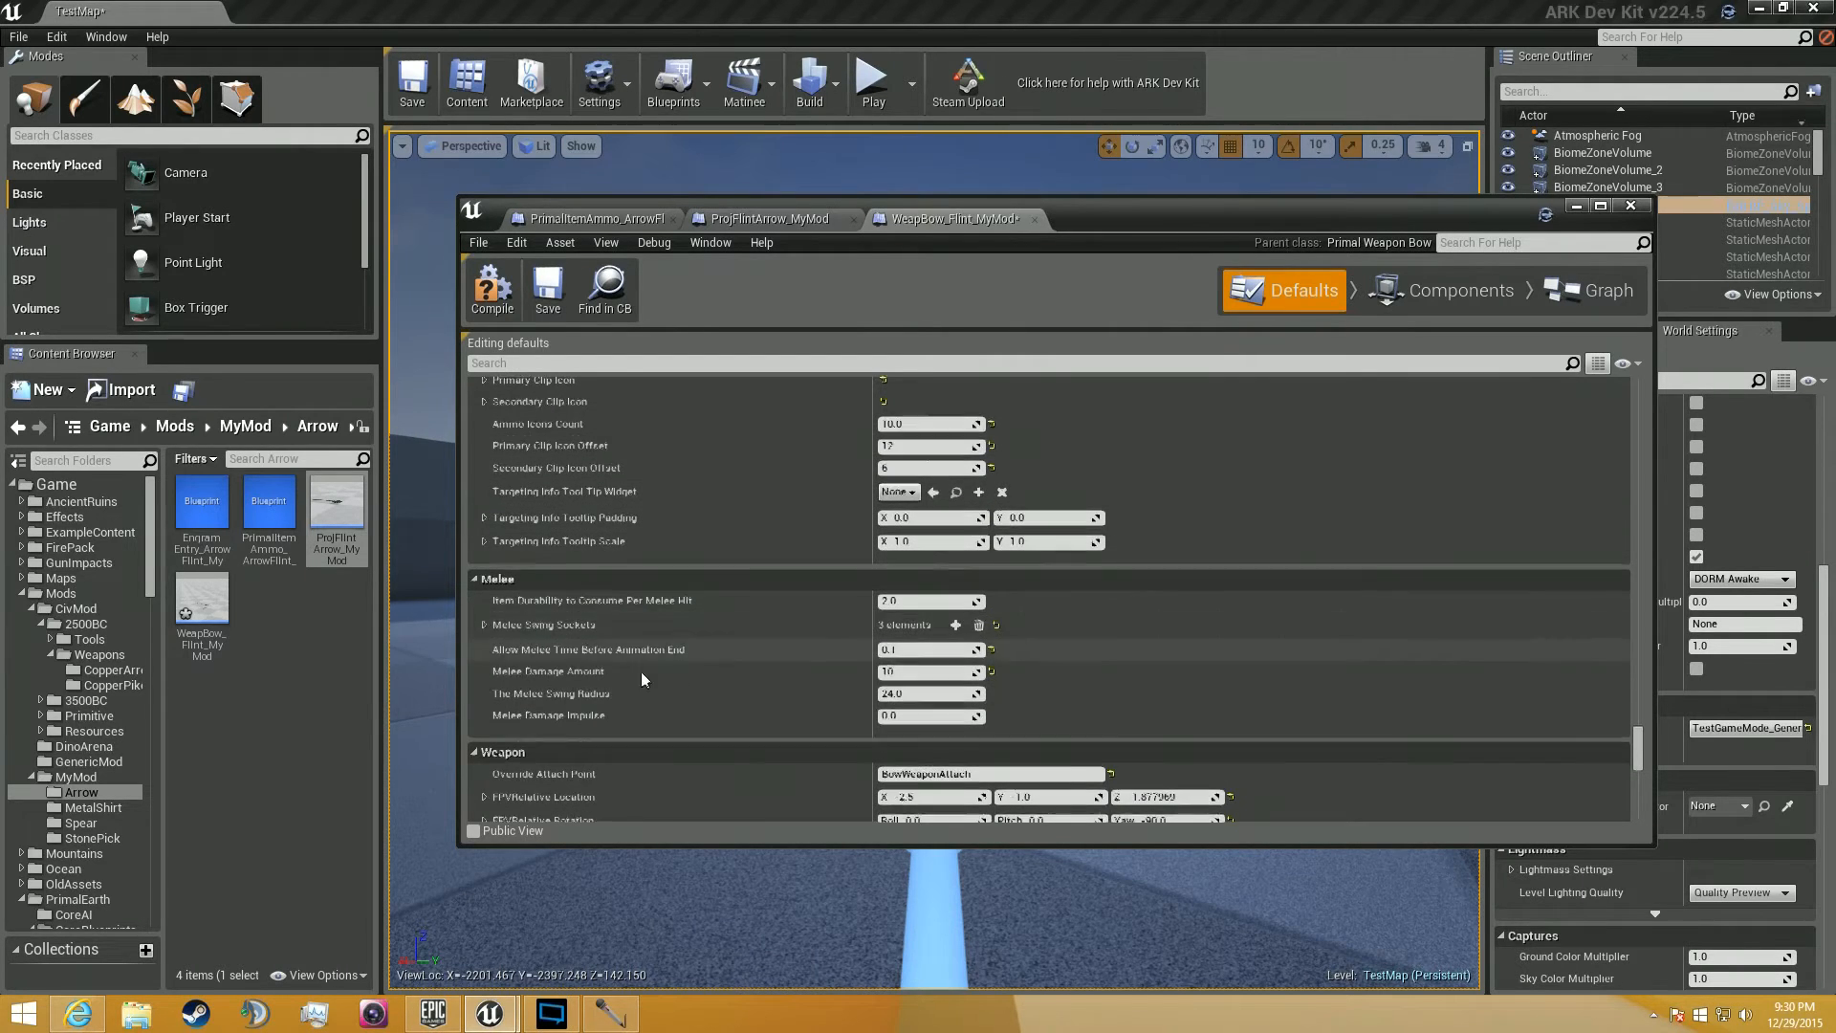
scroll(790, 700, down, 10)
scroll(799, 691, down, 3)
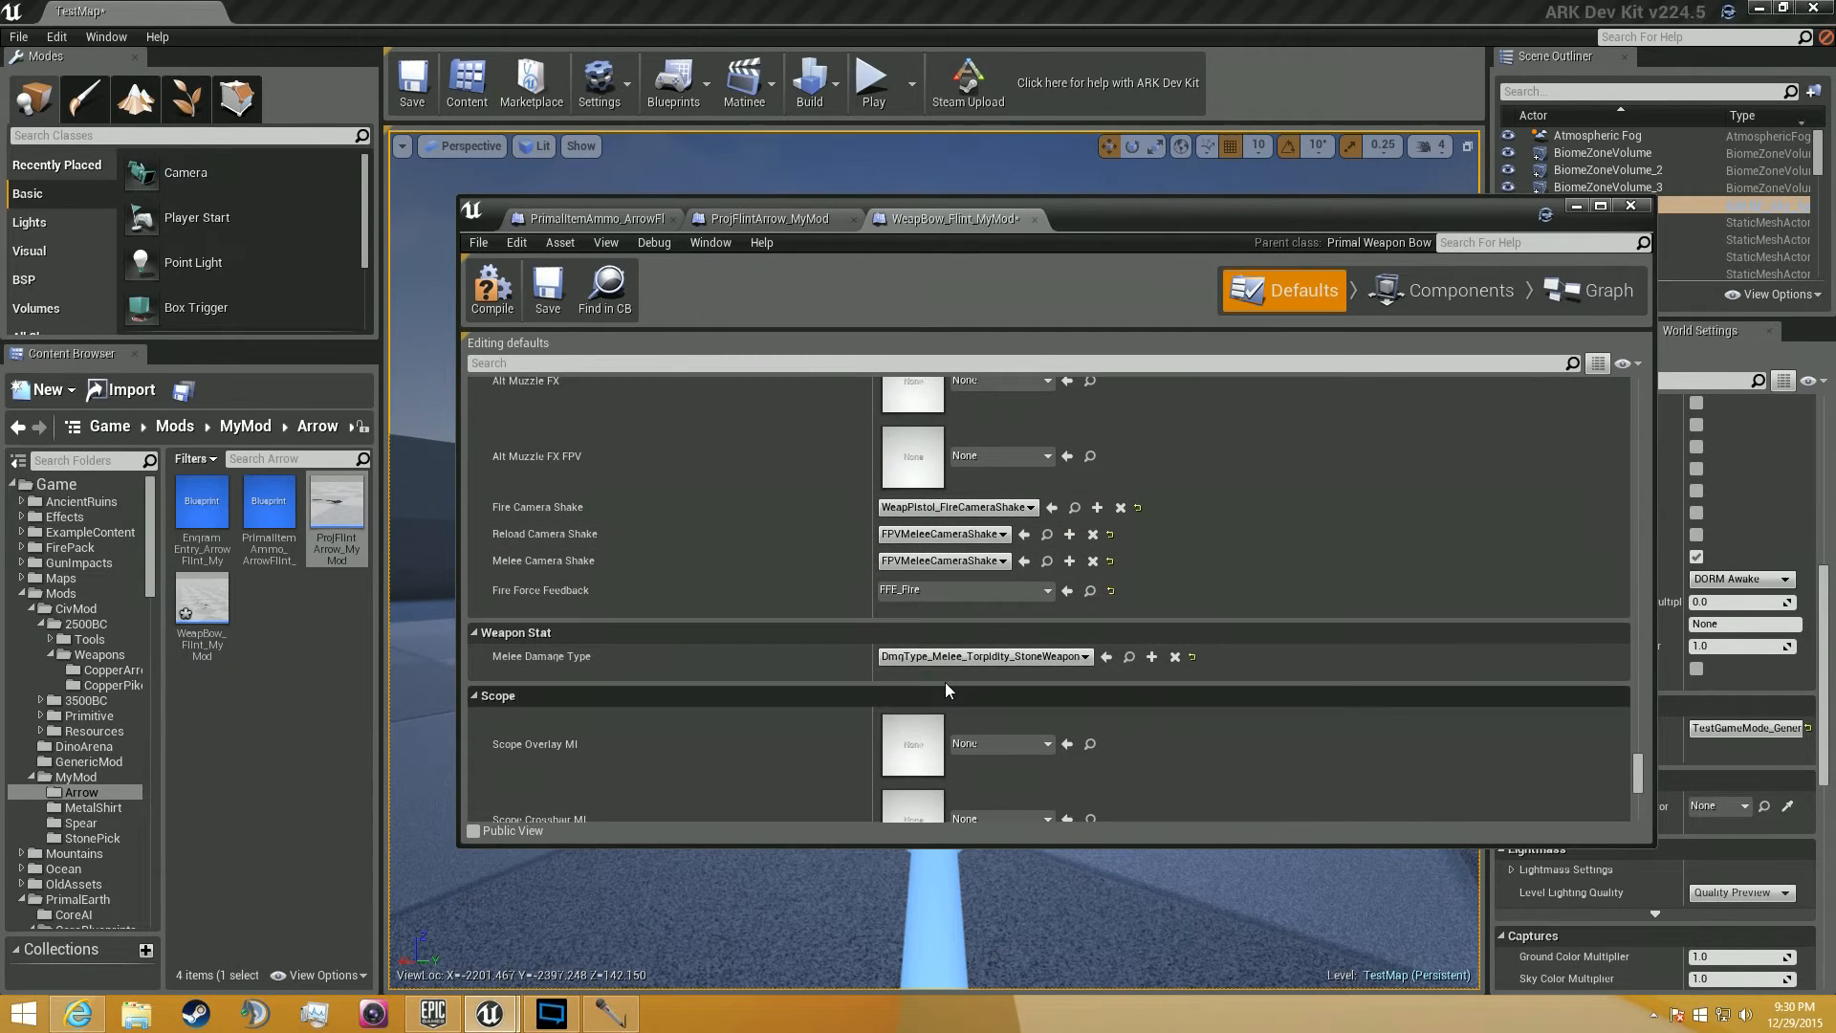
scroll(942, 682, down, 6)
scroll(924, 683, down, 5)
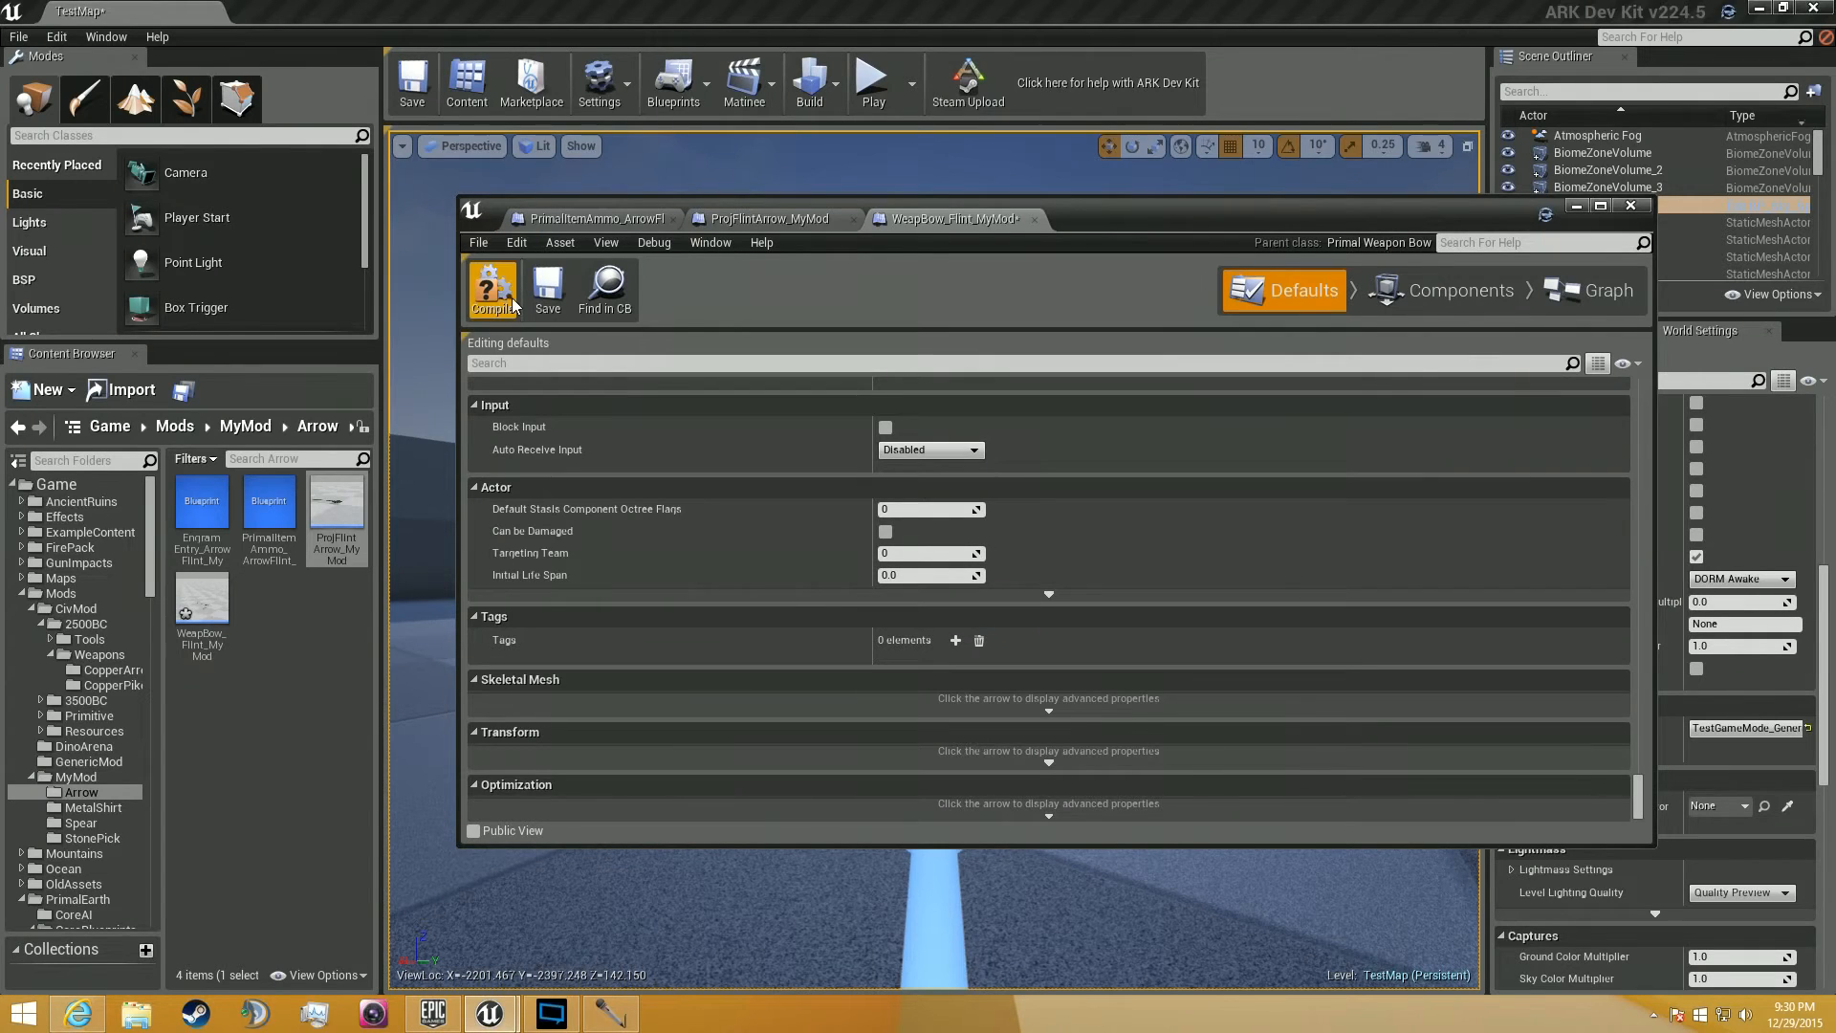
click(552, 289)
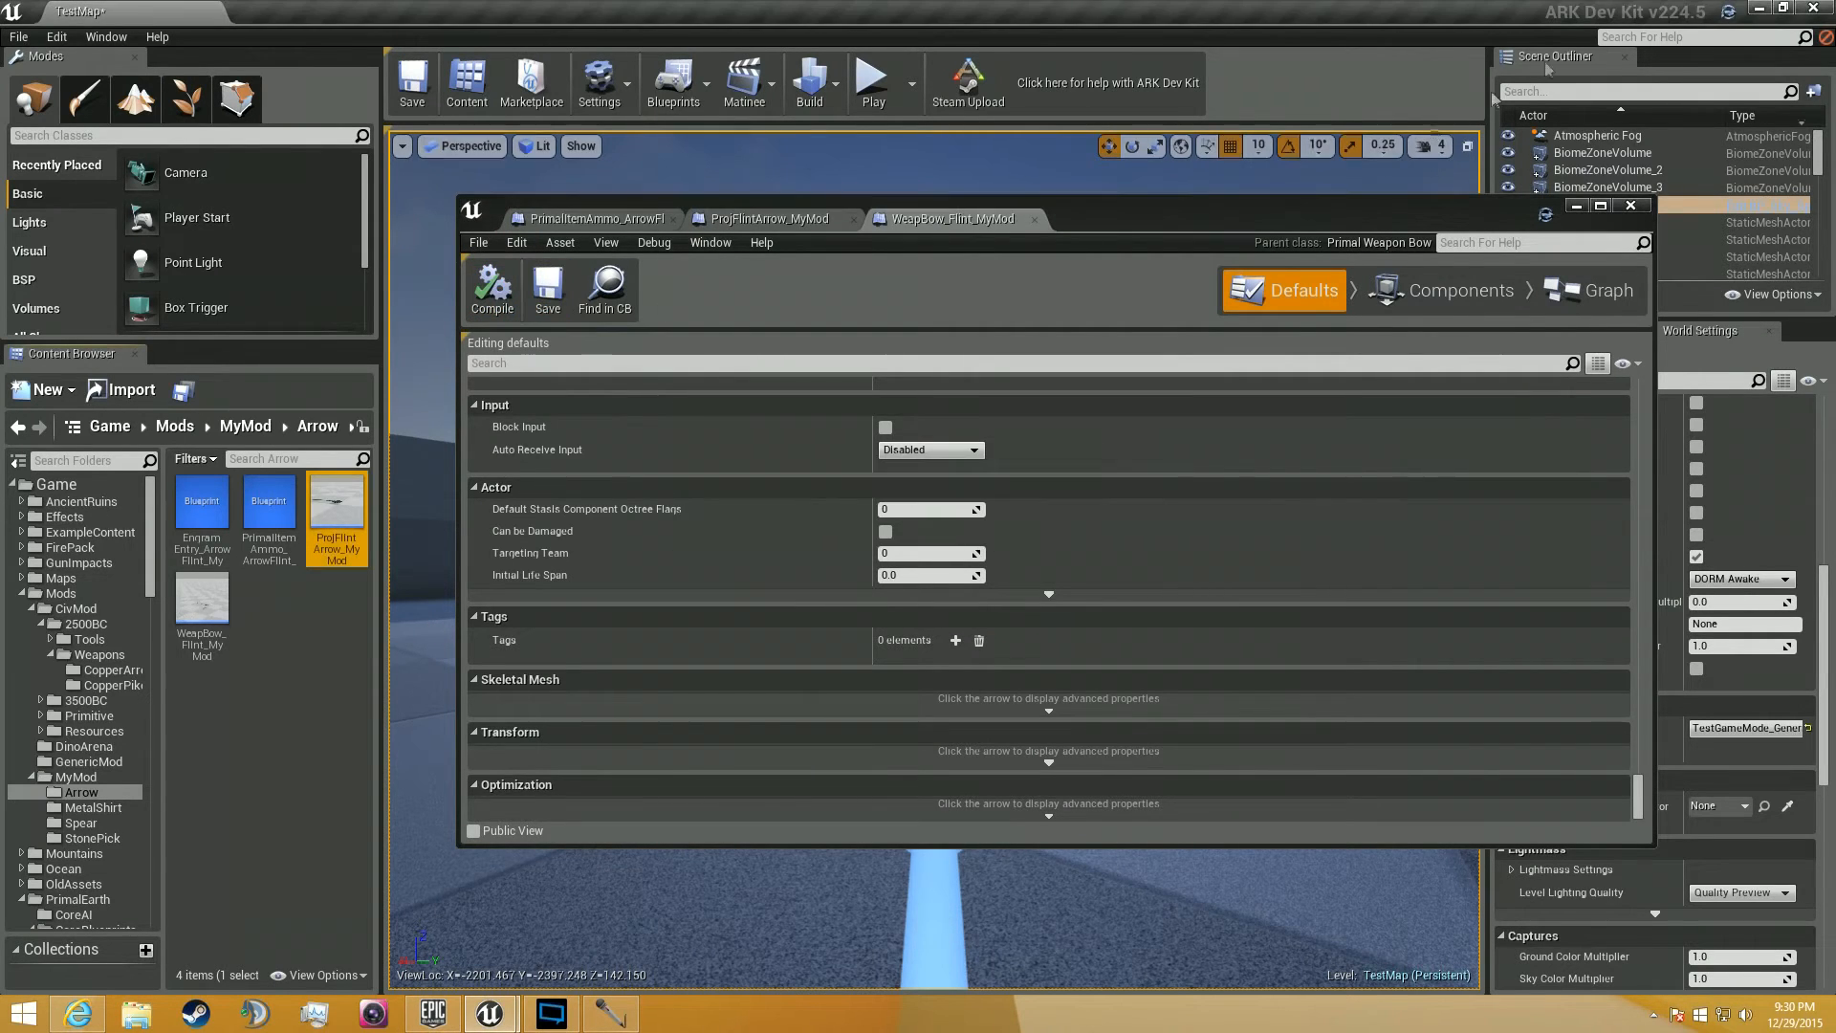
click(1627, 206)
Start a new play session in the editor and run the giveengrams and giveresources console commands.
click(873, 81)
key(grave)
text(giveengrams)
key(Return)
key(Tab)
text(g)
key(Escape)
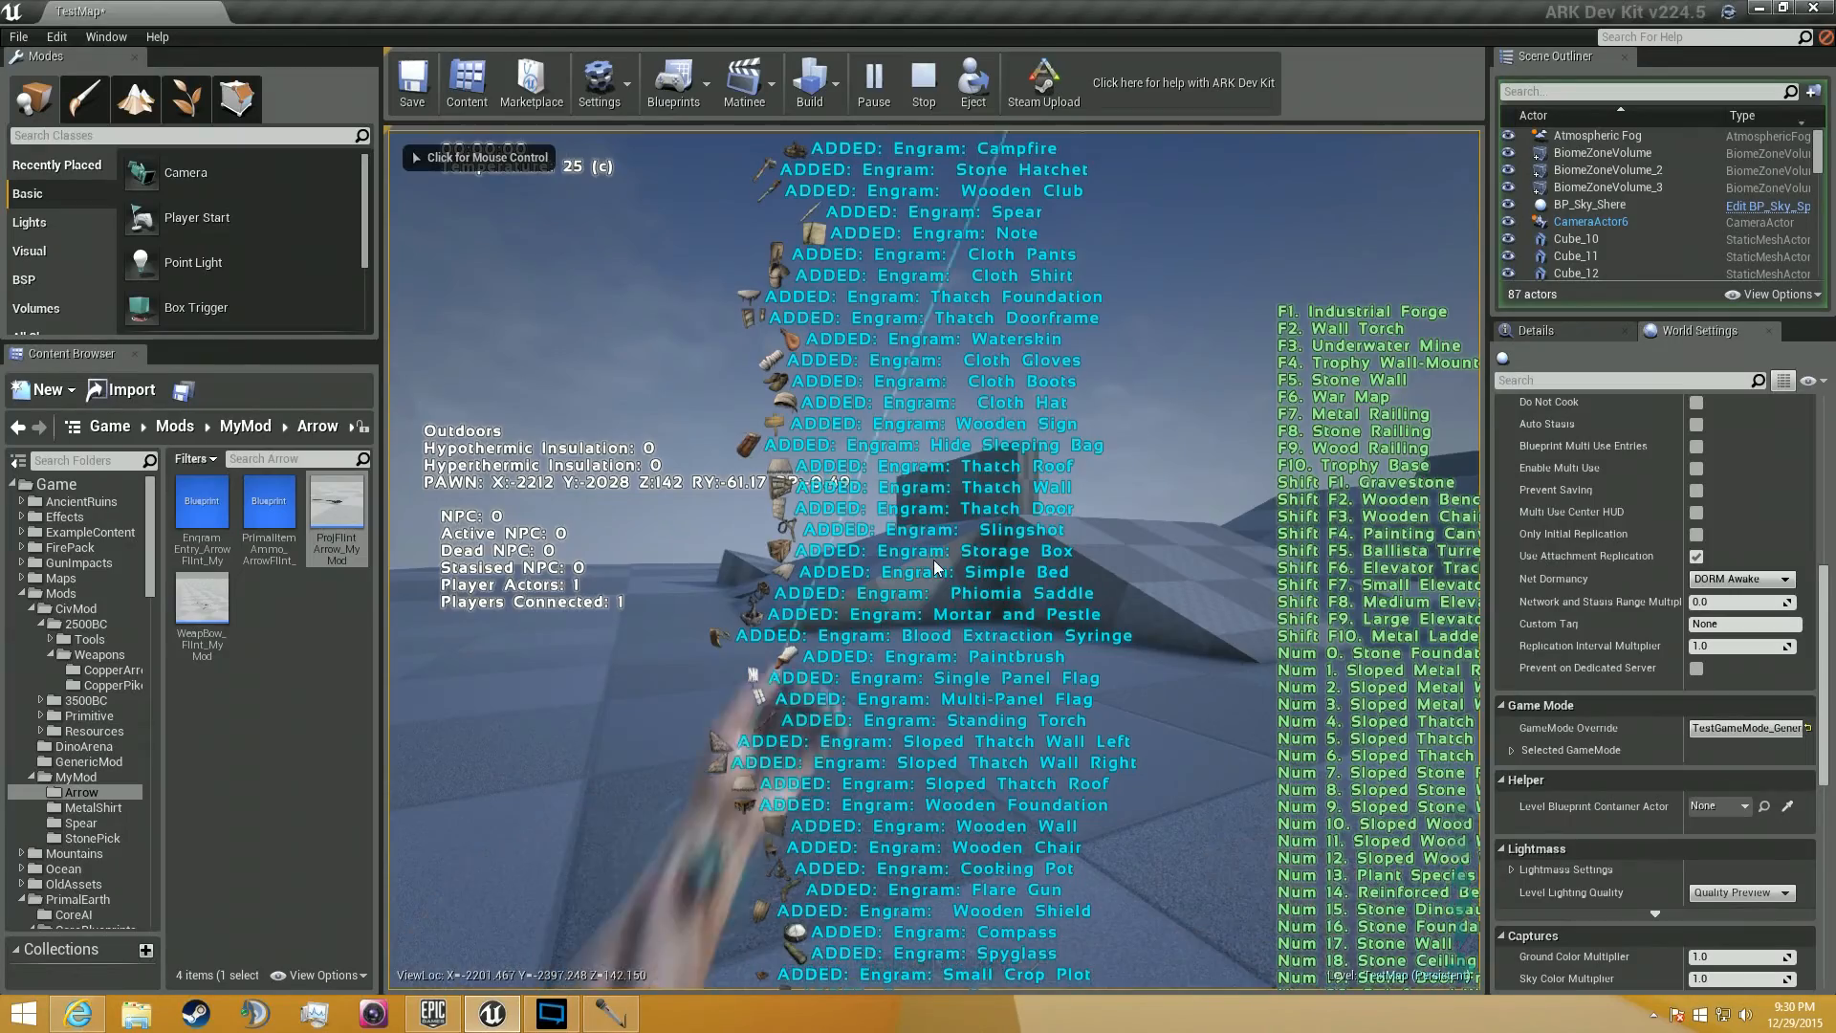
Open the character's inventory and craft a batch of Flint Arrows from the craftables.
key(i)
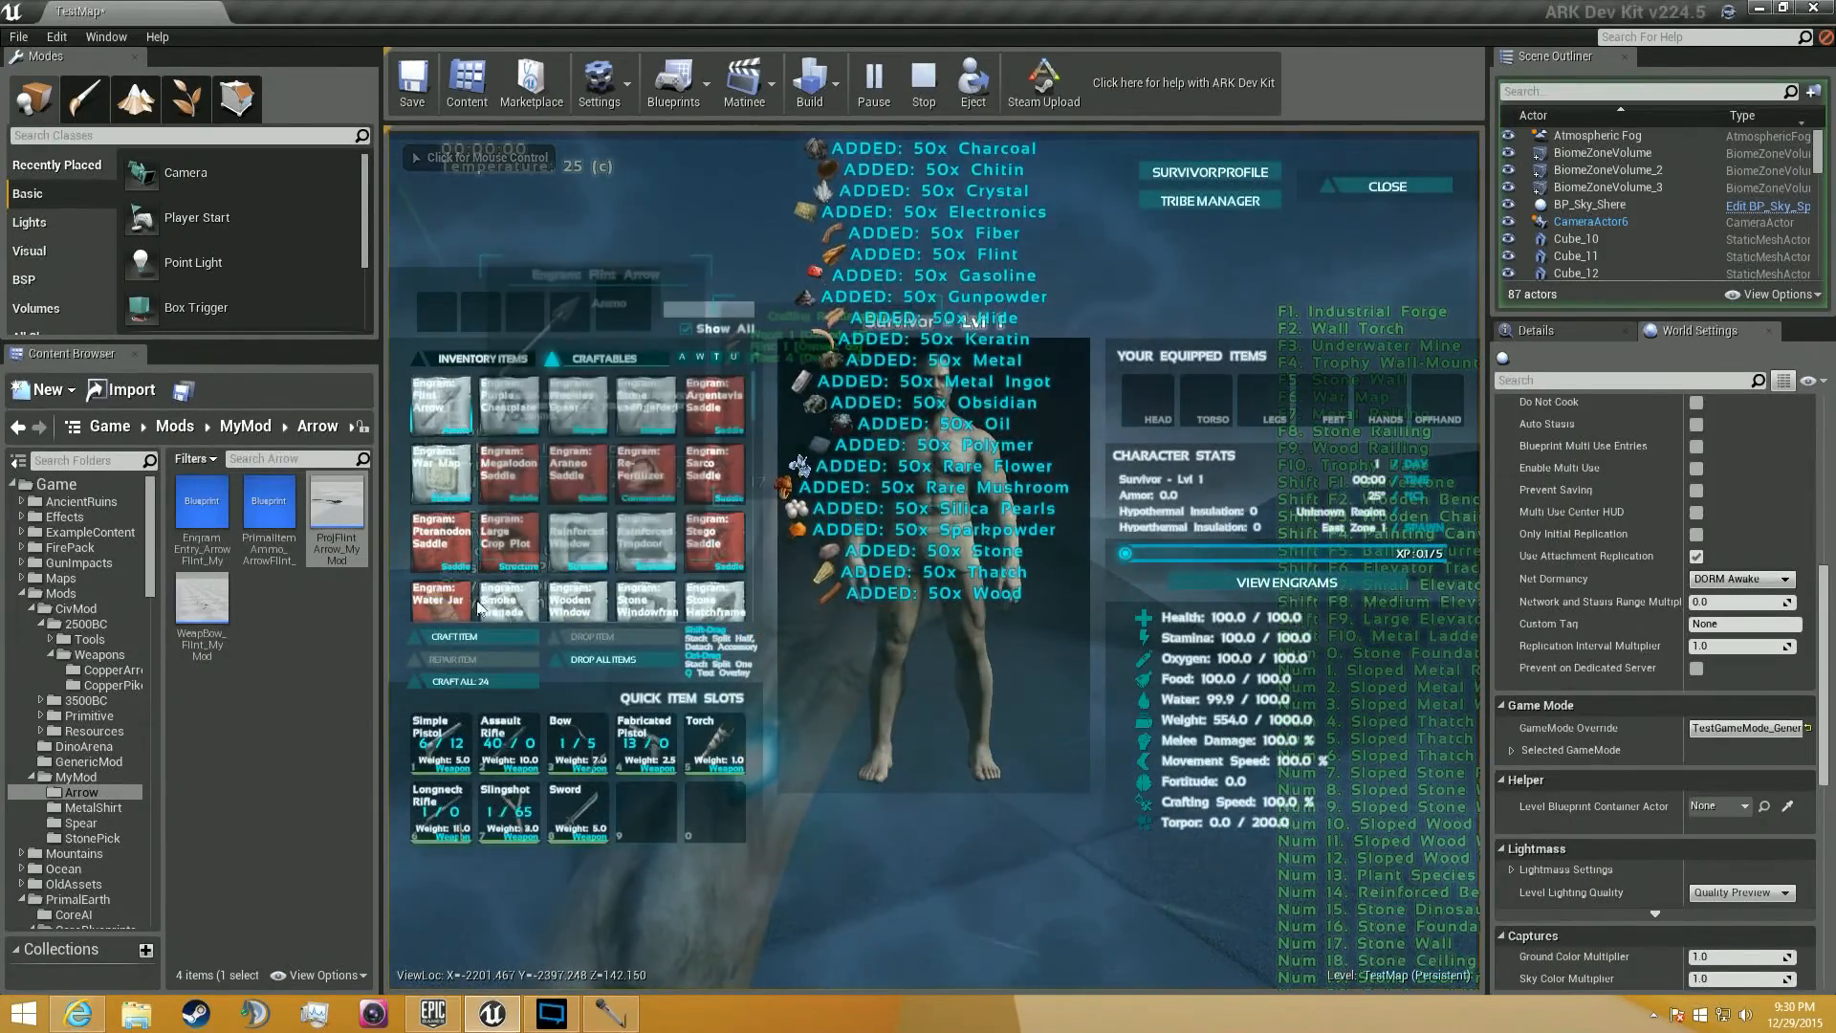
click(465, 635)
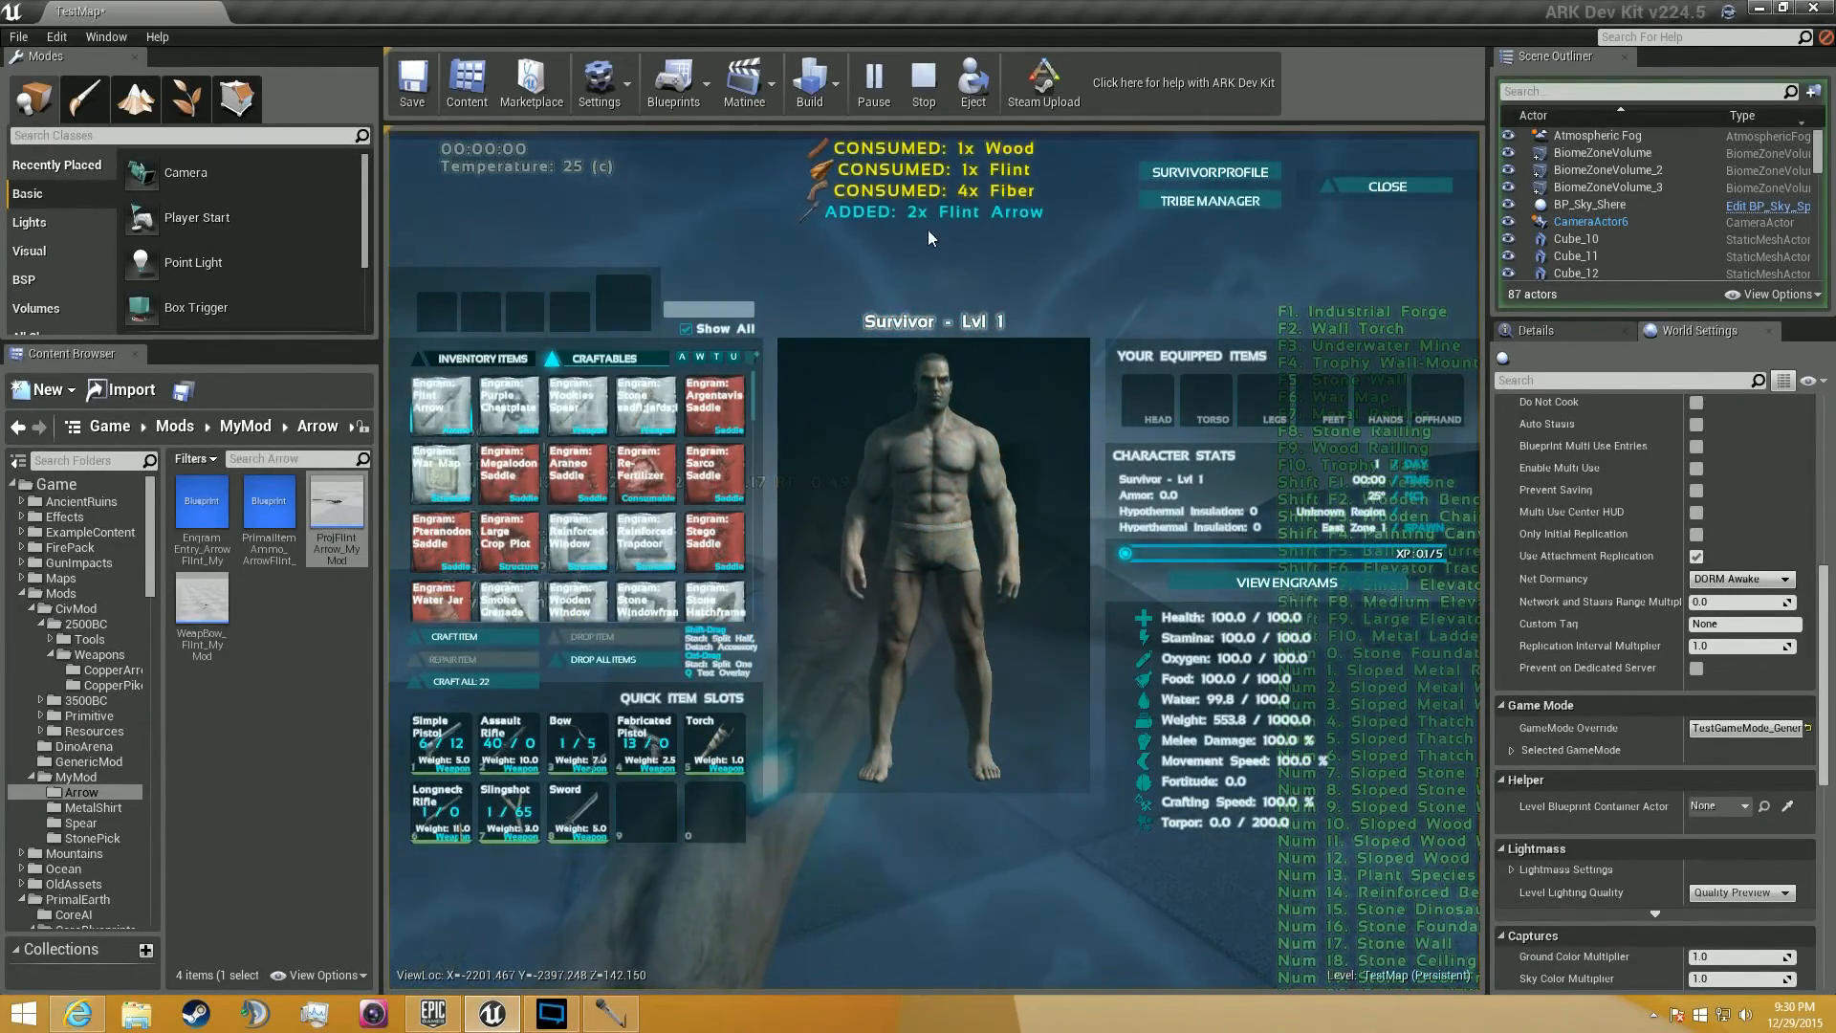
click(453, 638)
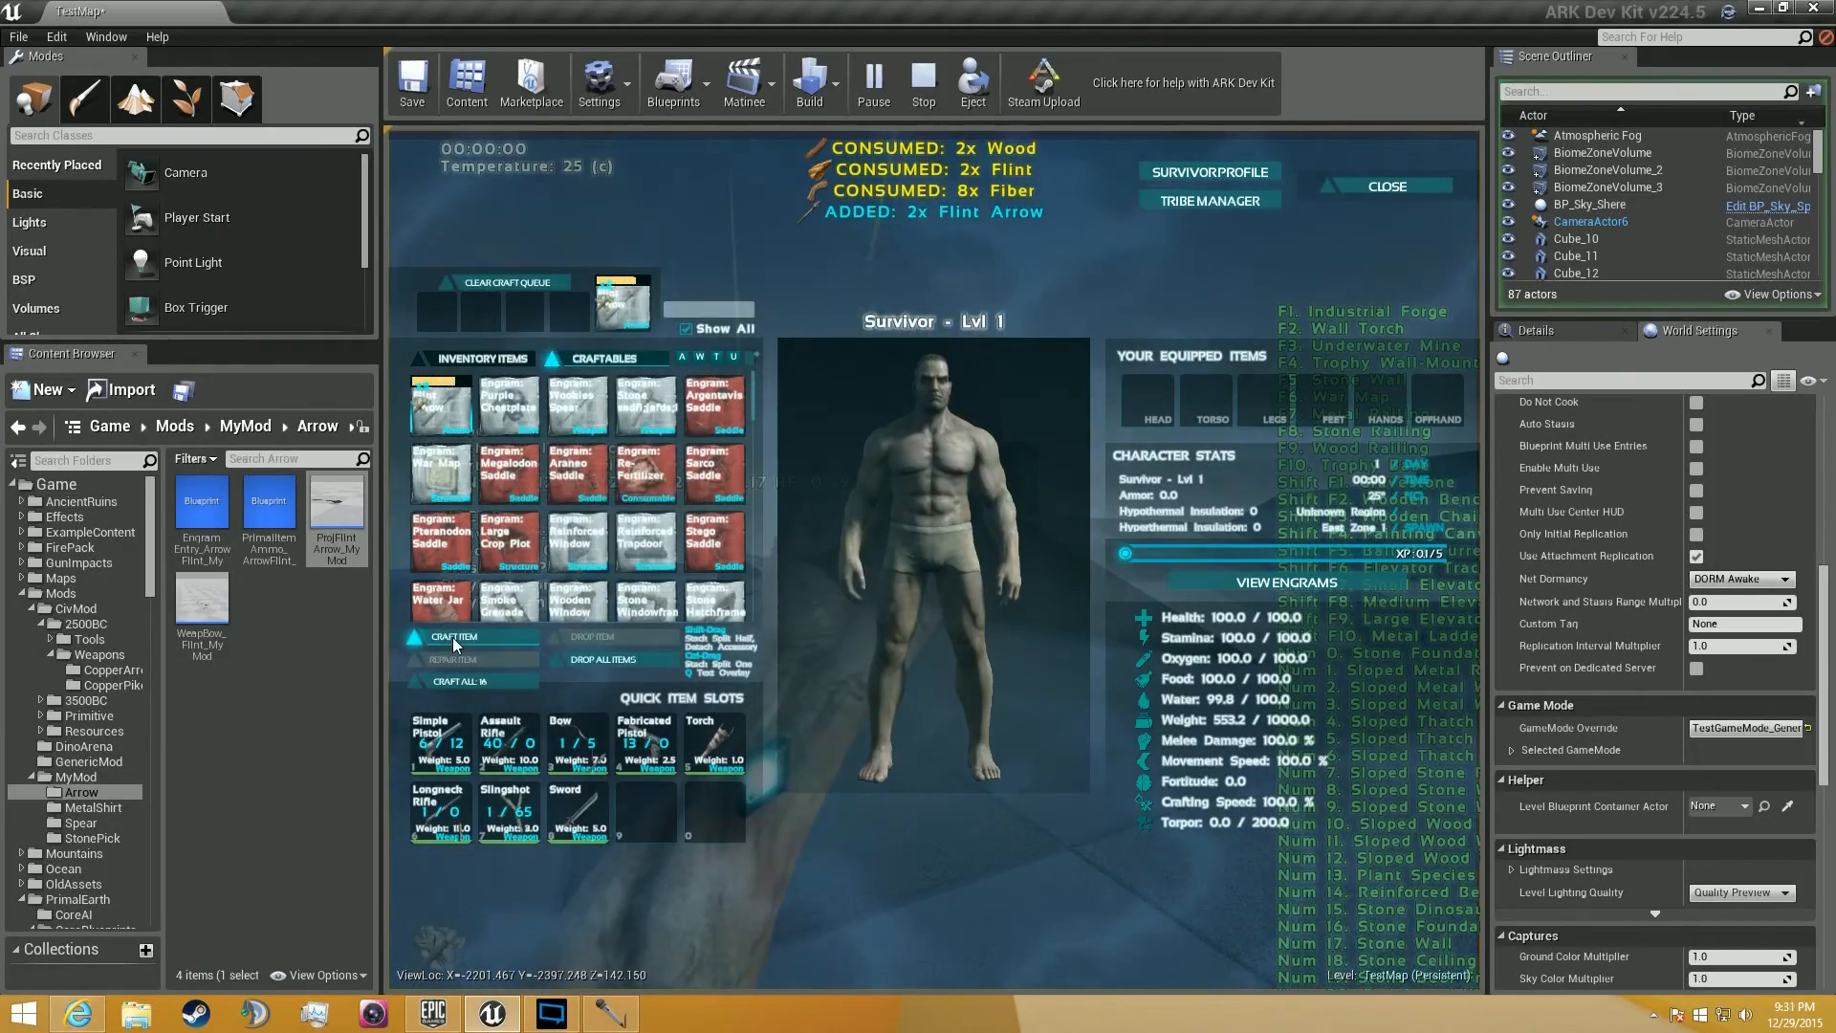
Load the newly crafted Flint Arrows from the inventory items into the quick-slot bow, leave the inventory, and equip the bow.
click(482, 357)
scroll(691, 472, down, 5)
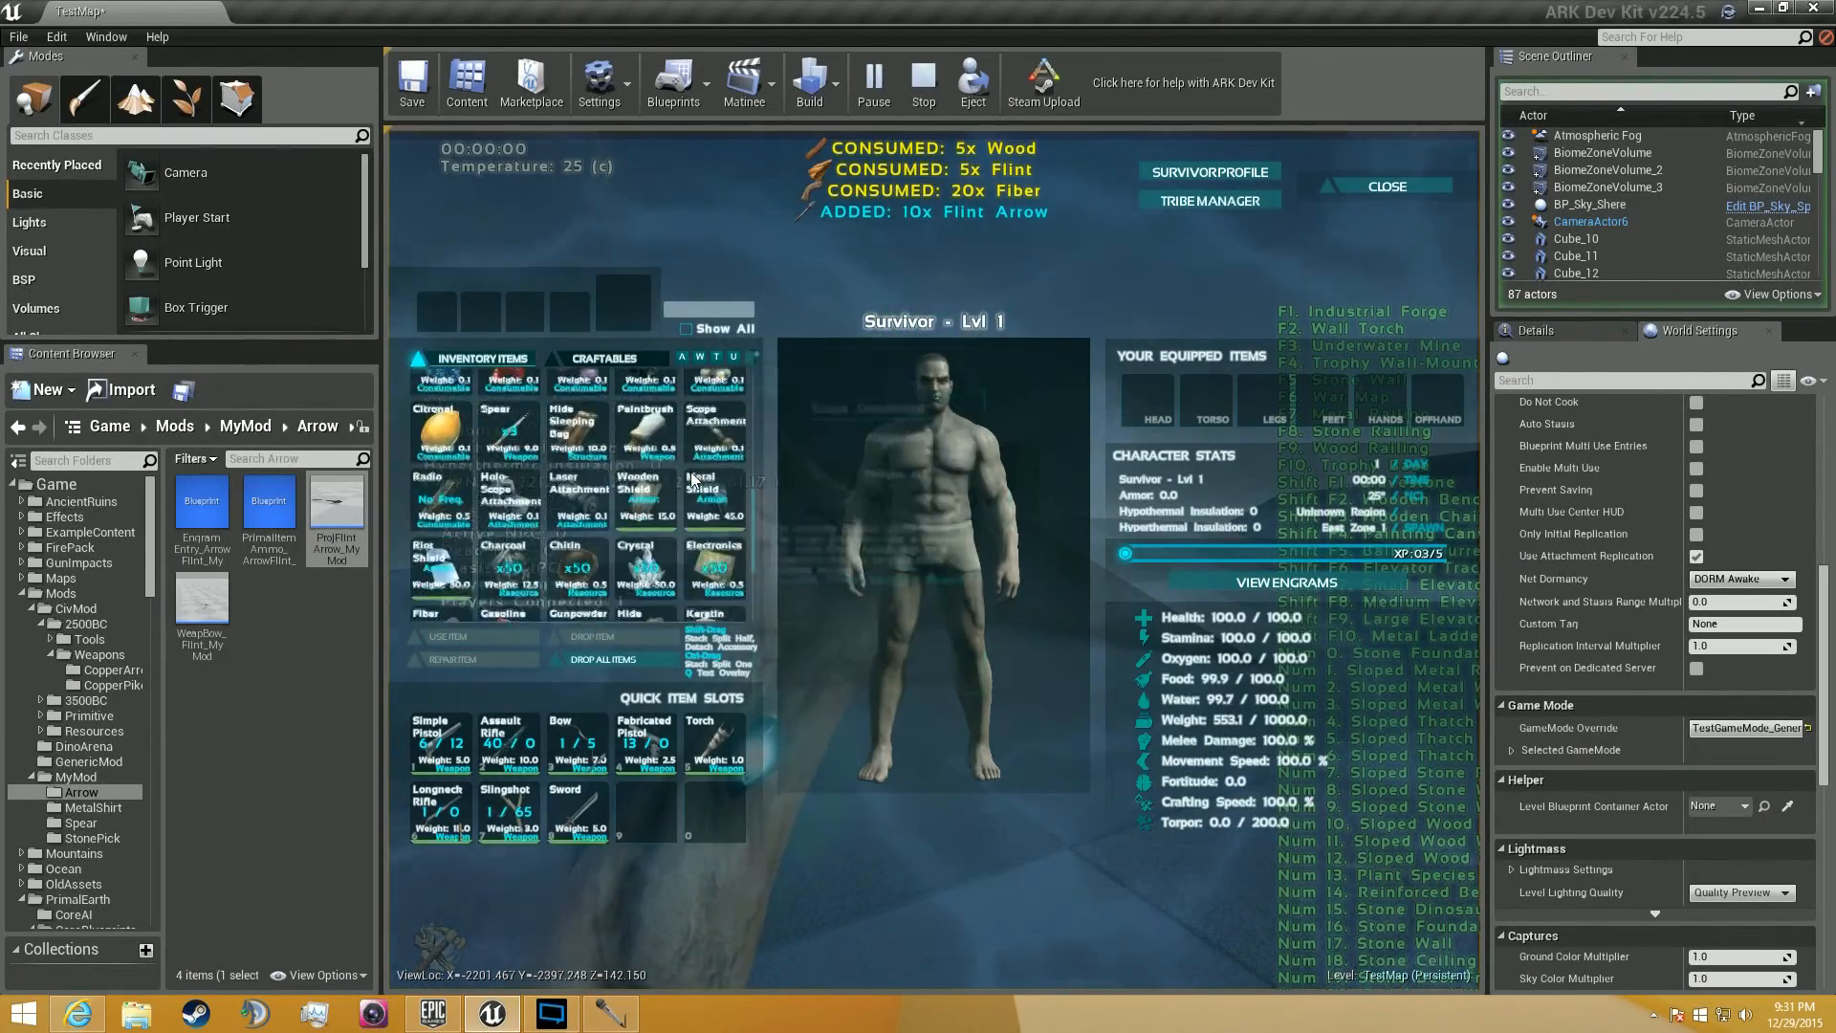
scroll(690, 472, down, 3)
drag(716, 585, 588, 746)
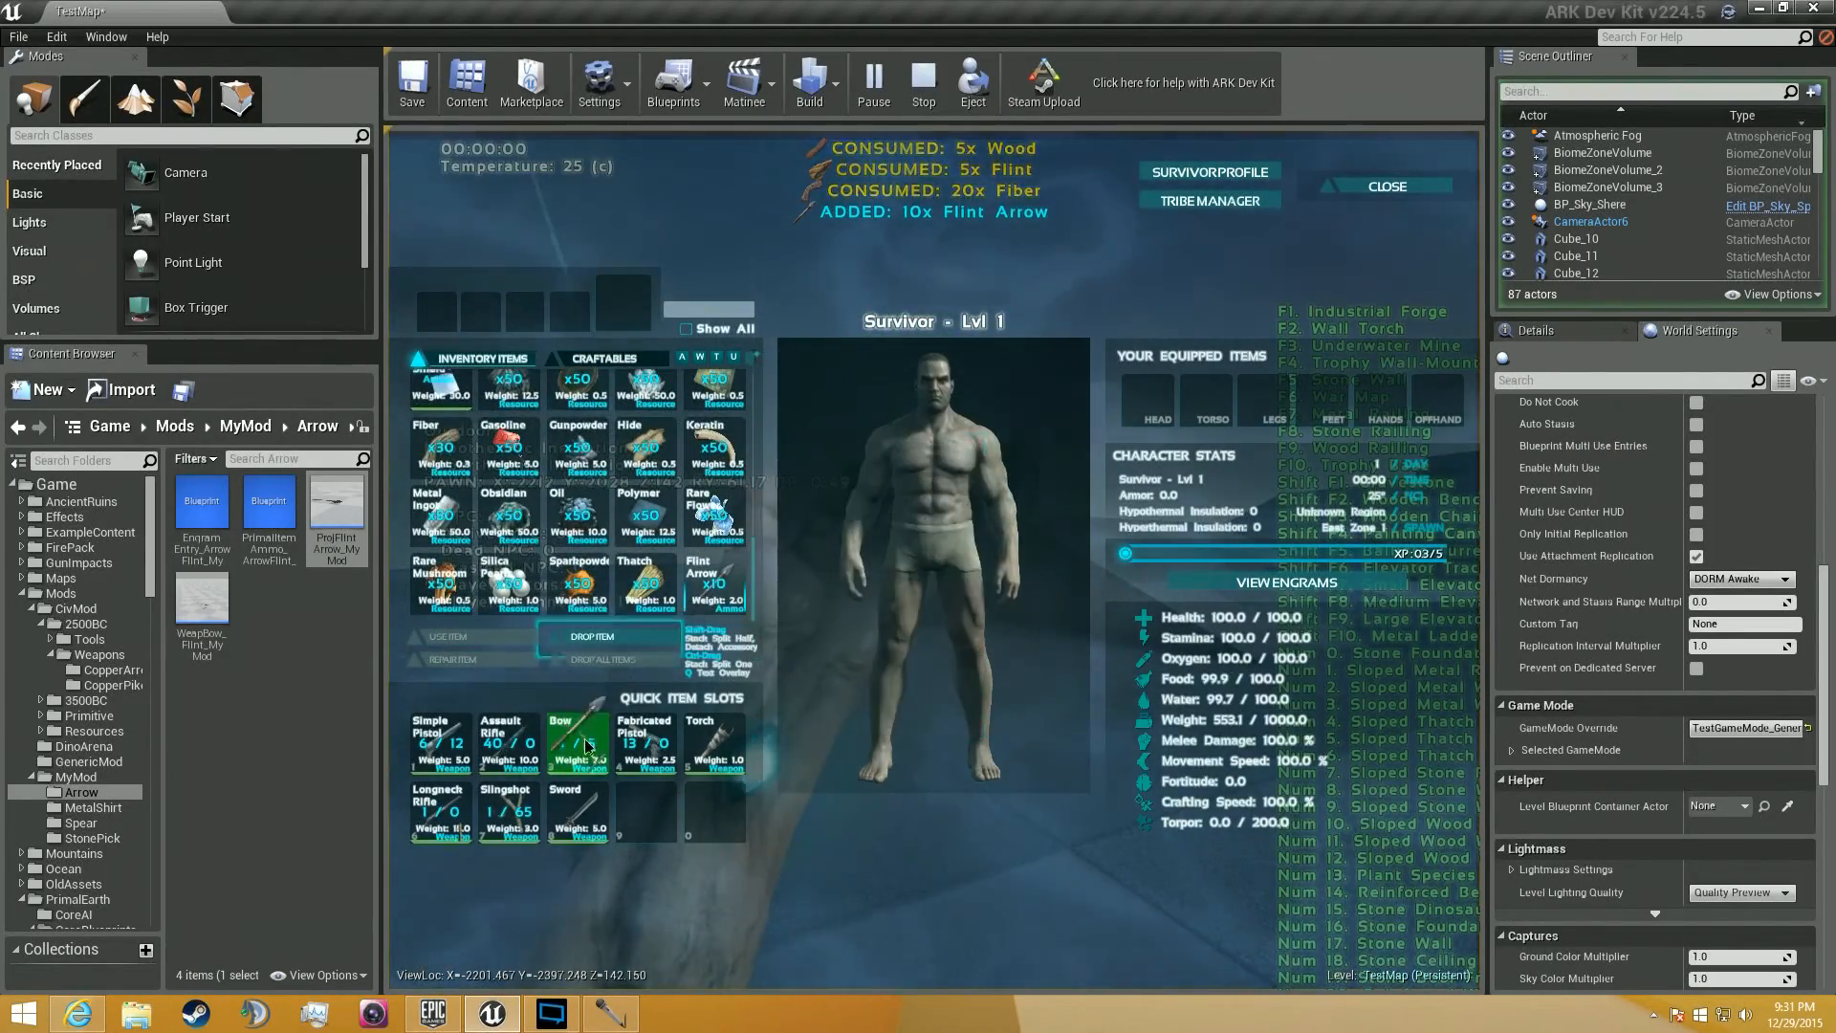
key(i)
key(3)
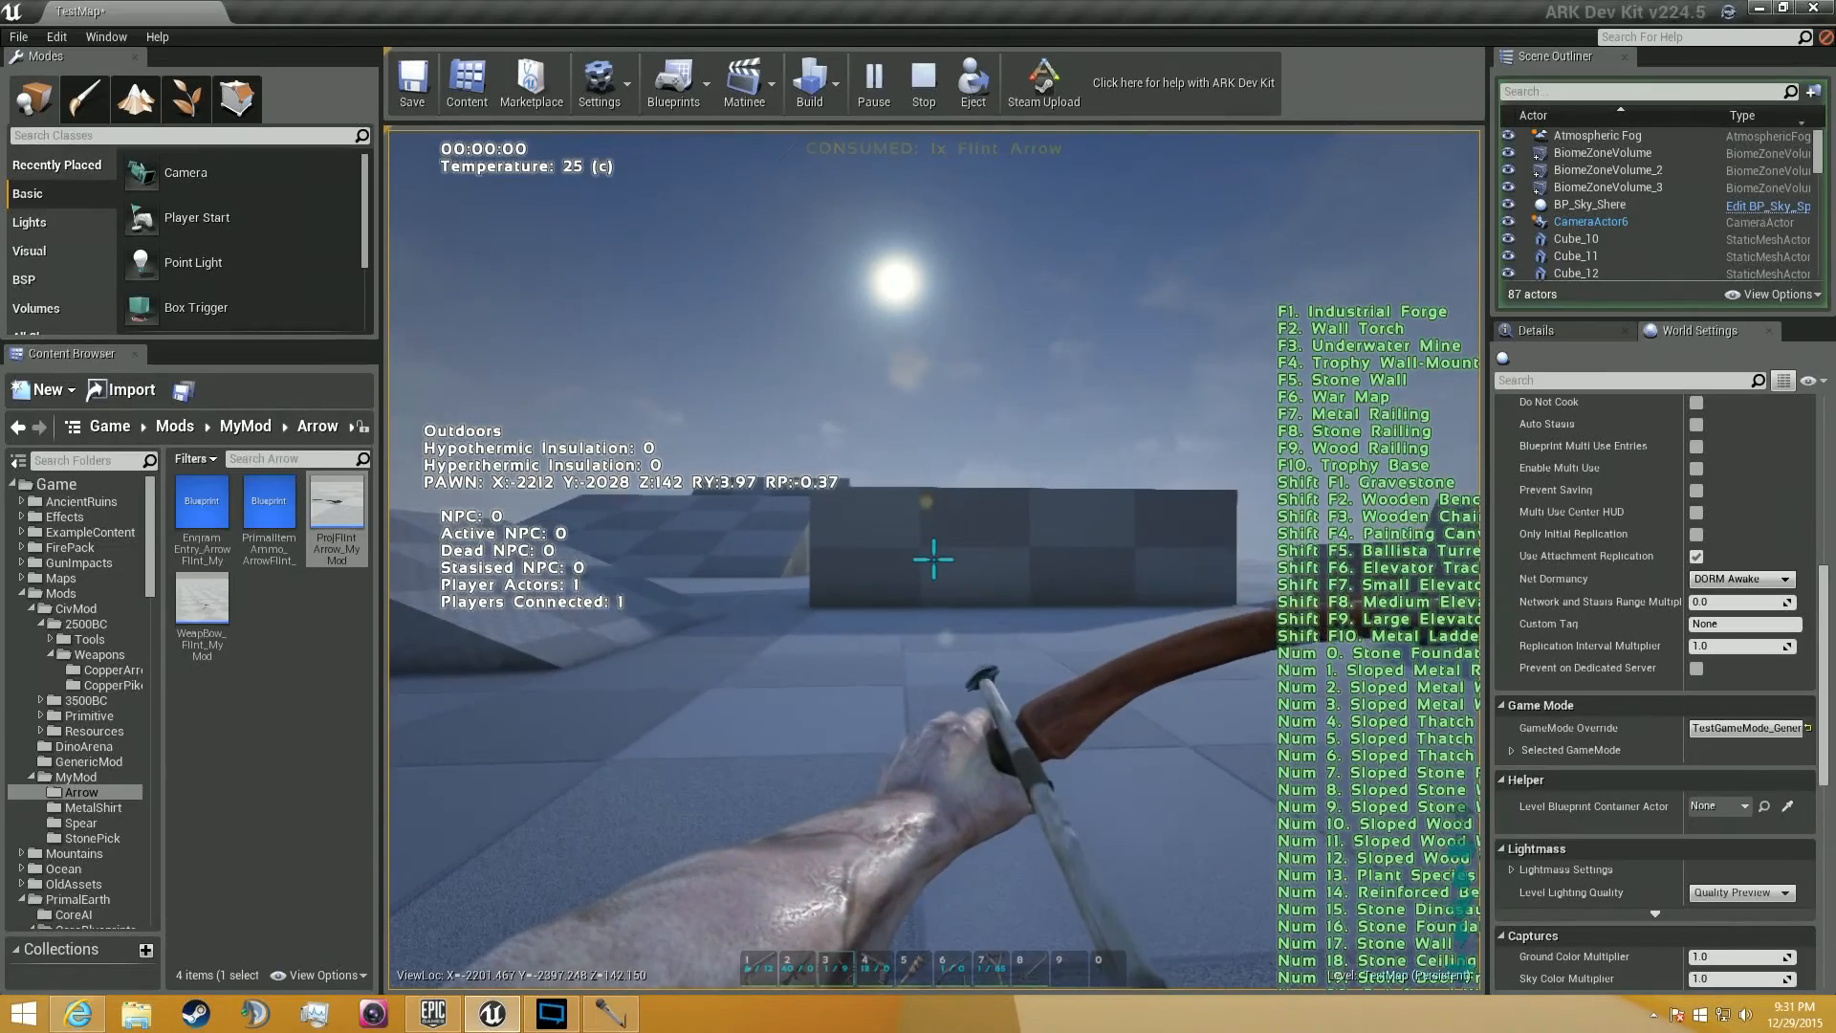
Fire a Flint Arrow with the bow at the large block wall, walk up to it, and pick the arrow up.
click(933, 559)
key(w)
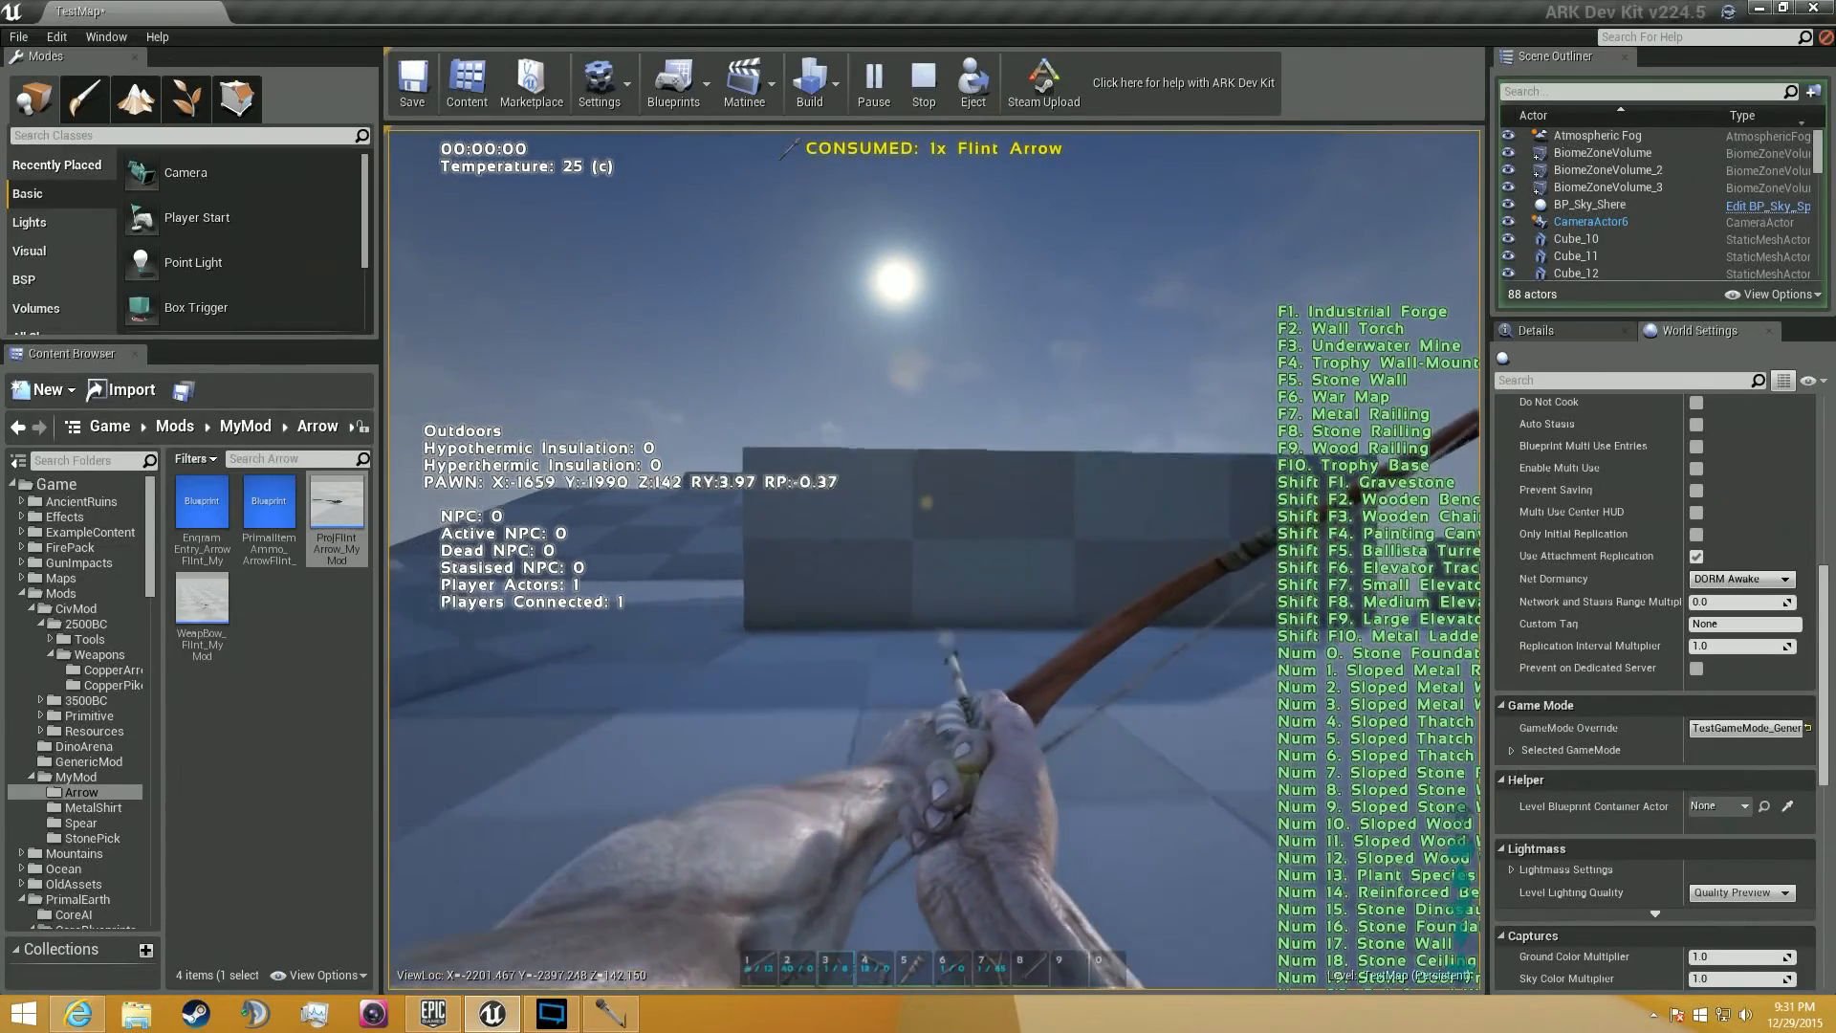
key(w)
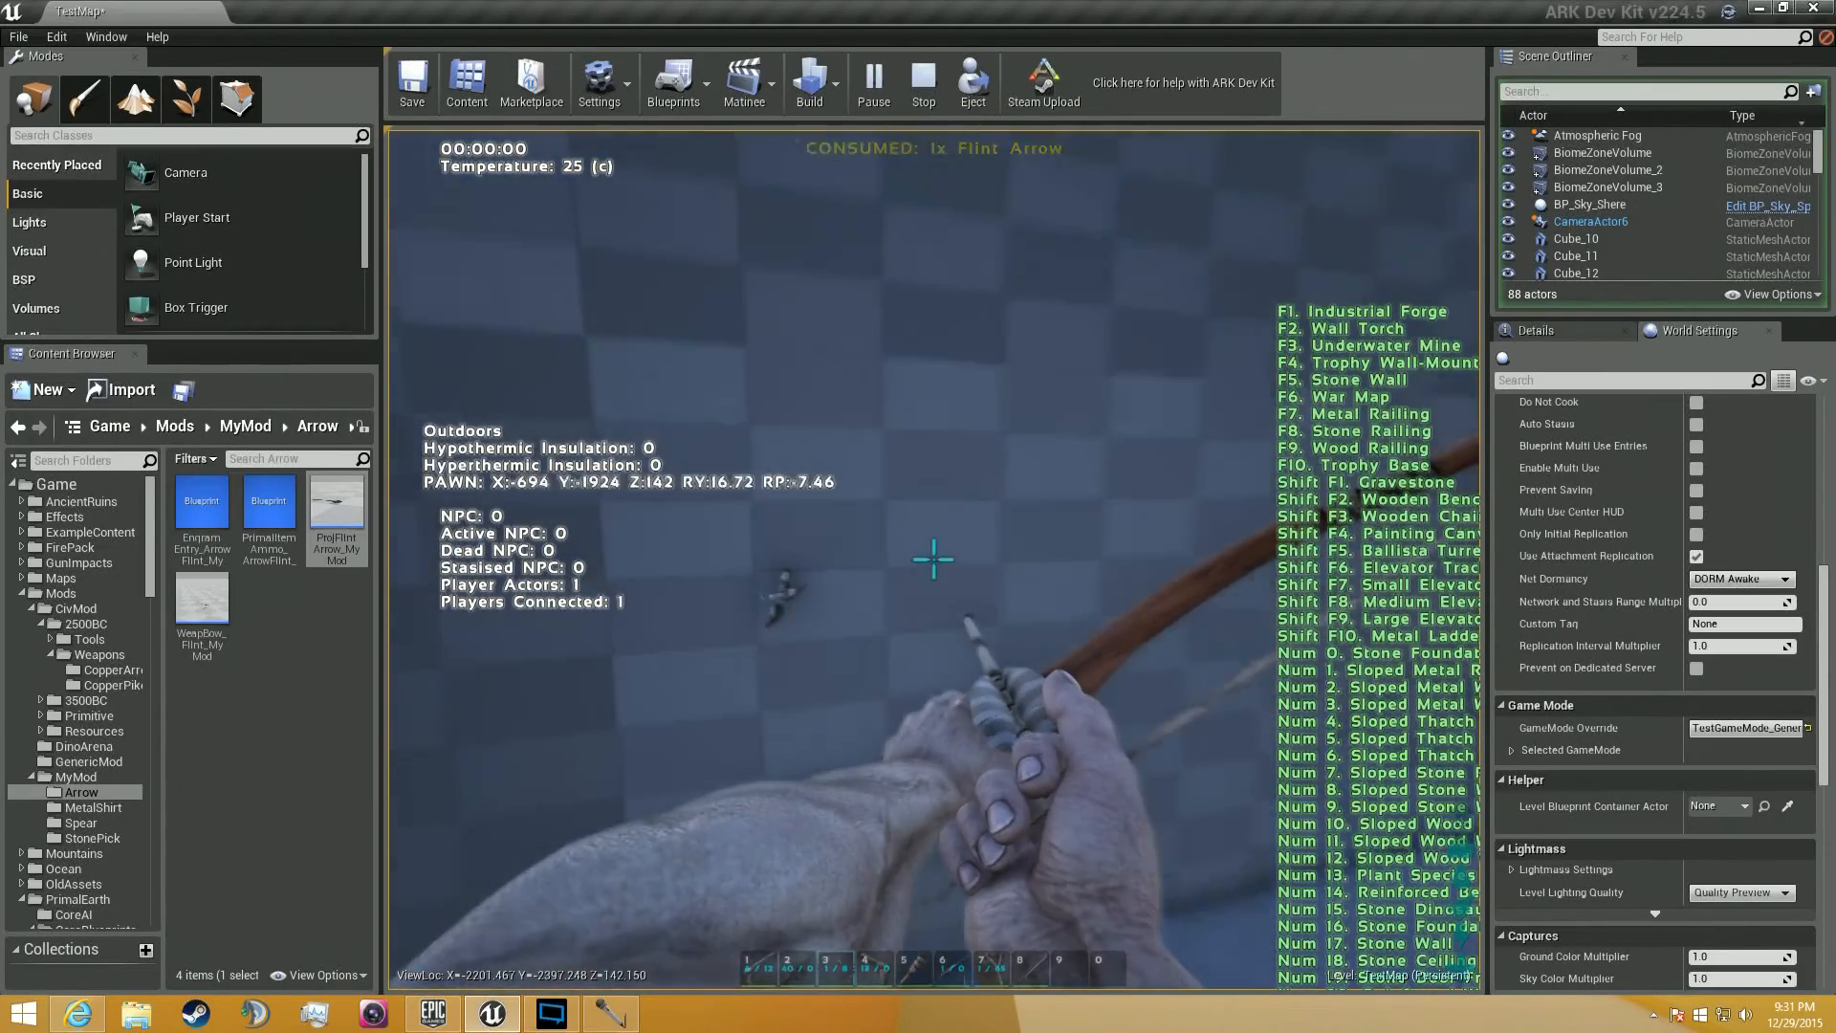
key(e)
key(w)
key(d)
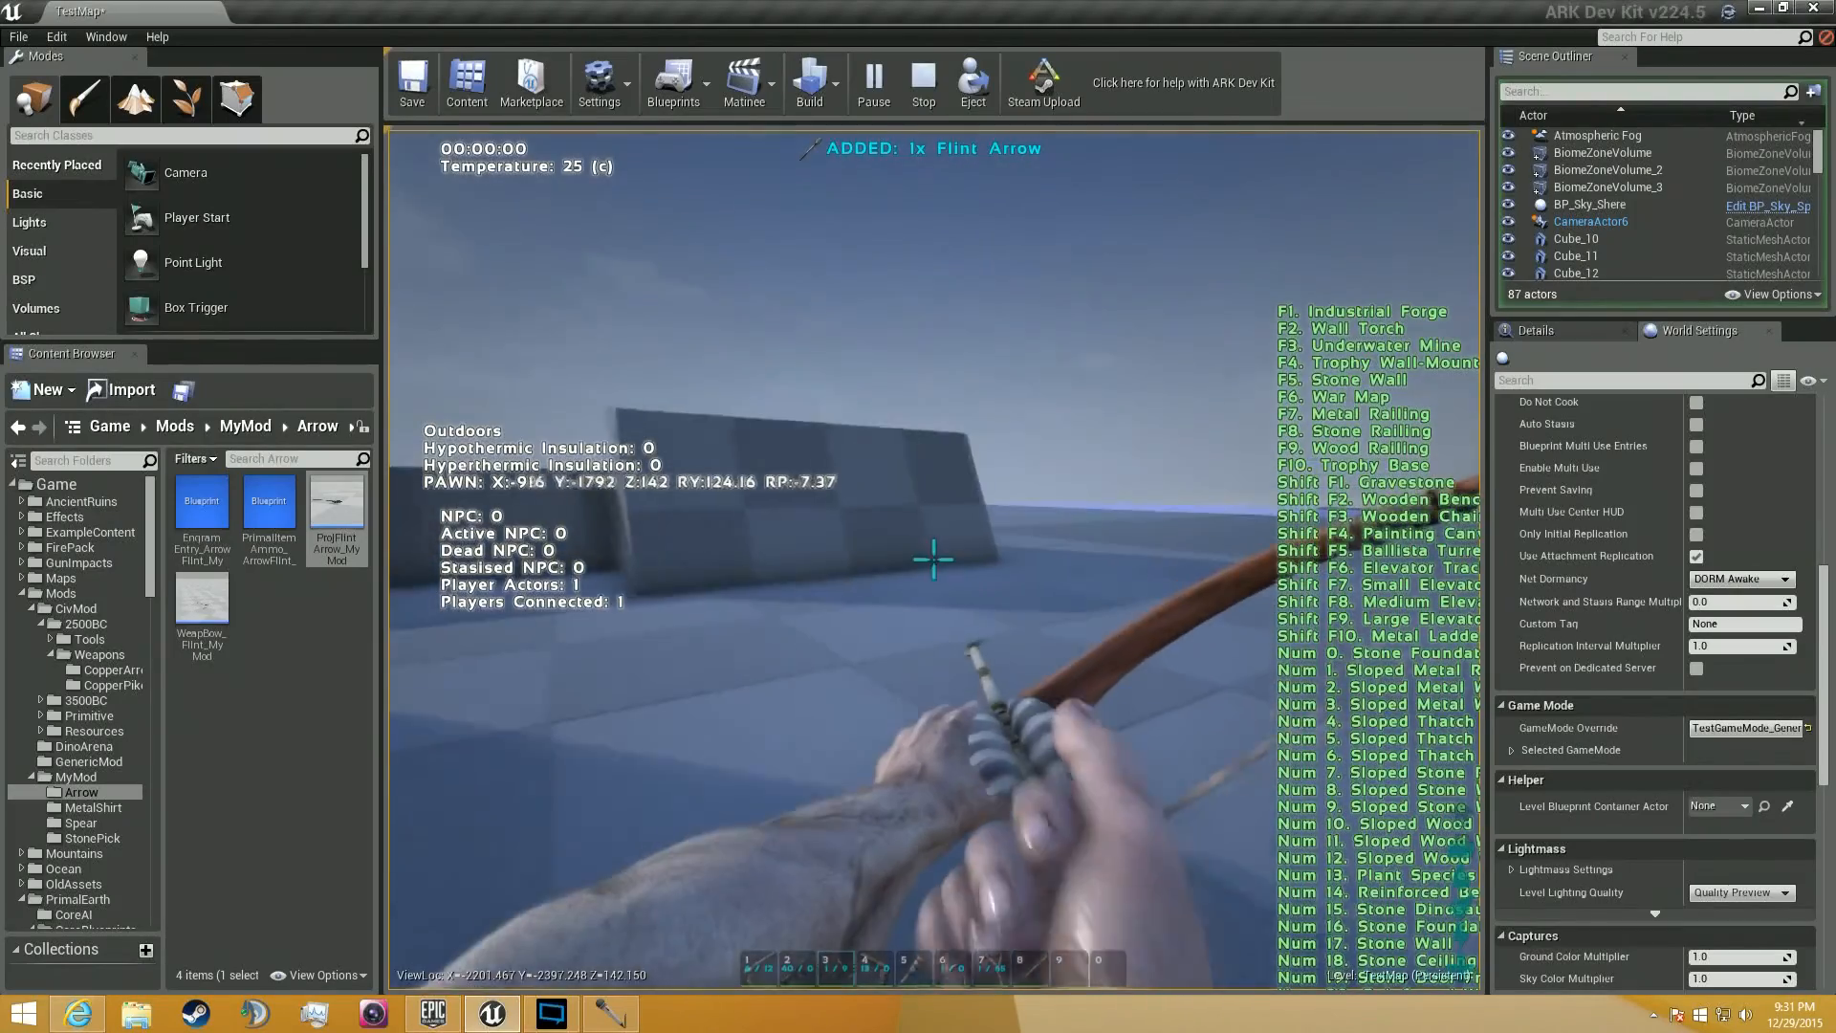
Fire more Flint Arrows across the test map while moving around, and end the play session.
click(933, 559)
key(d)
key(w)
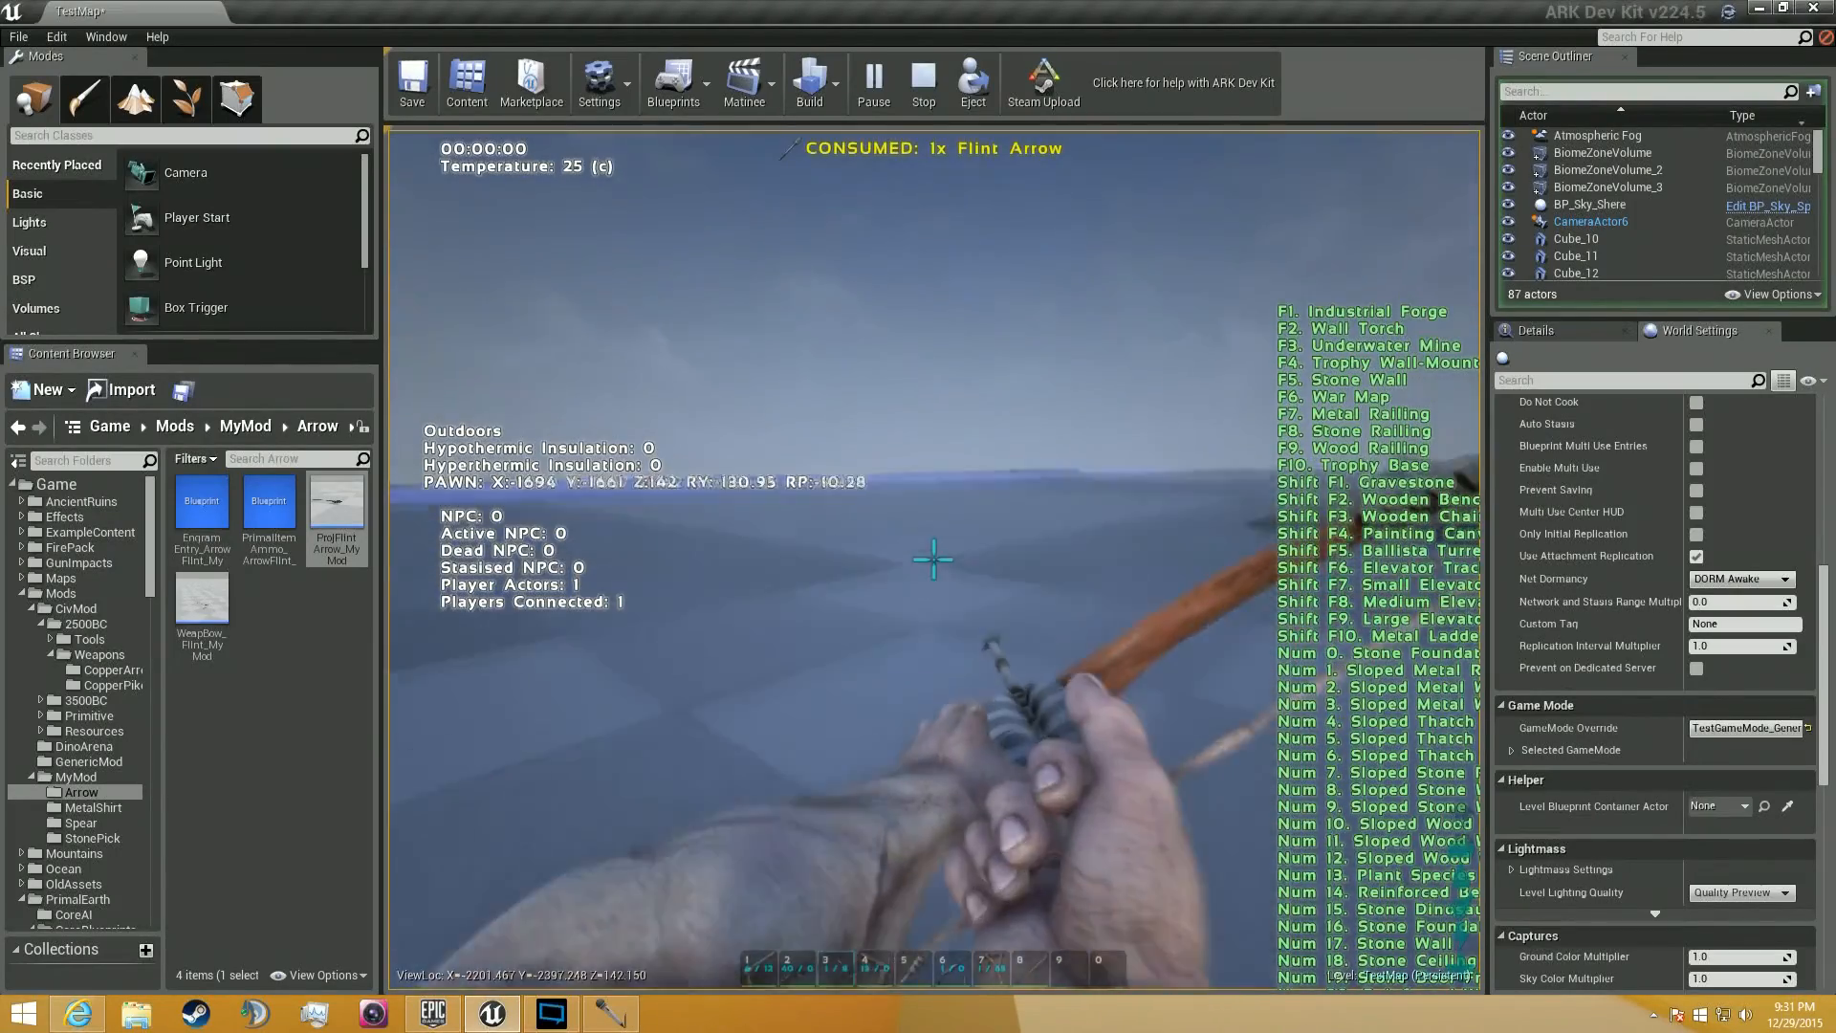
key(w)
click(933, 559)
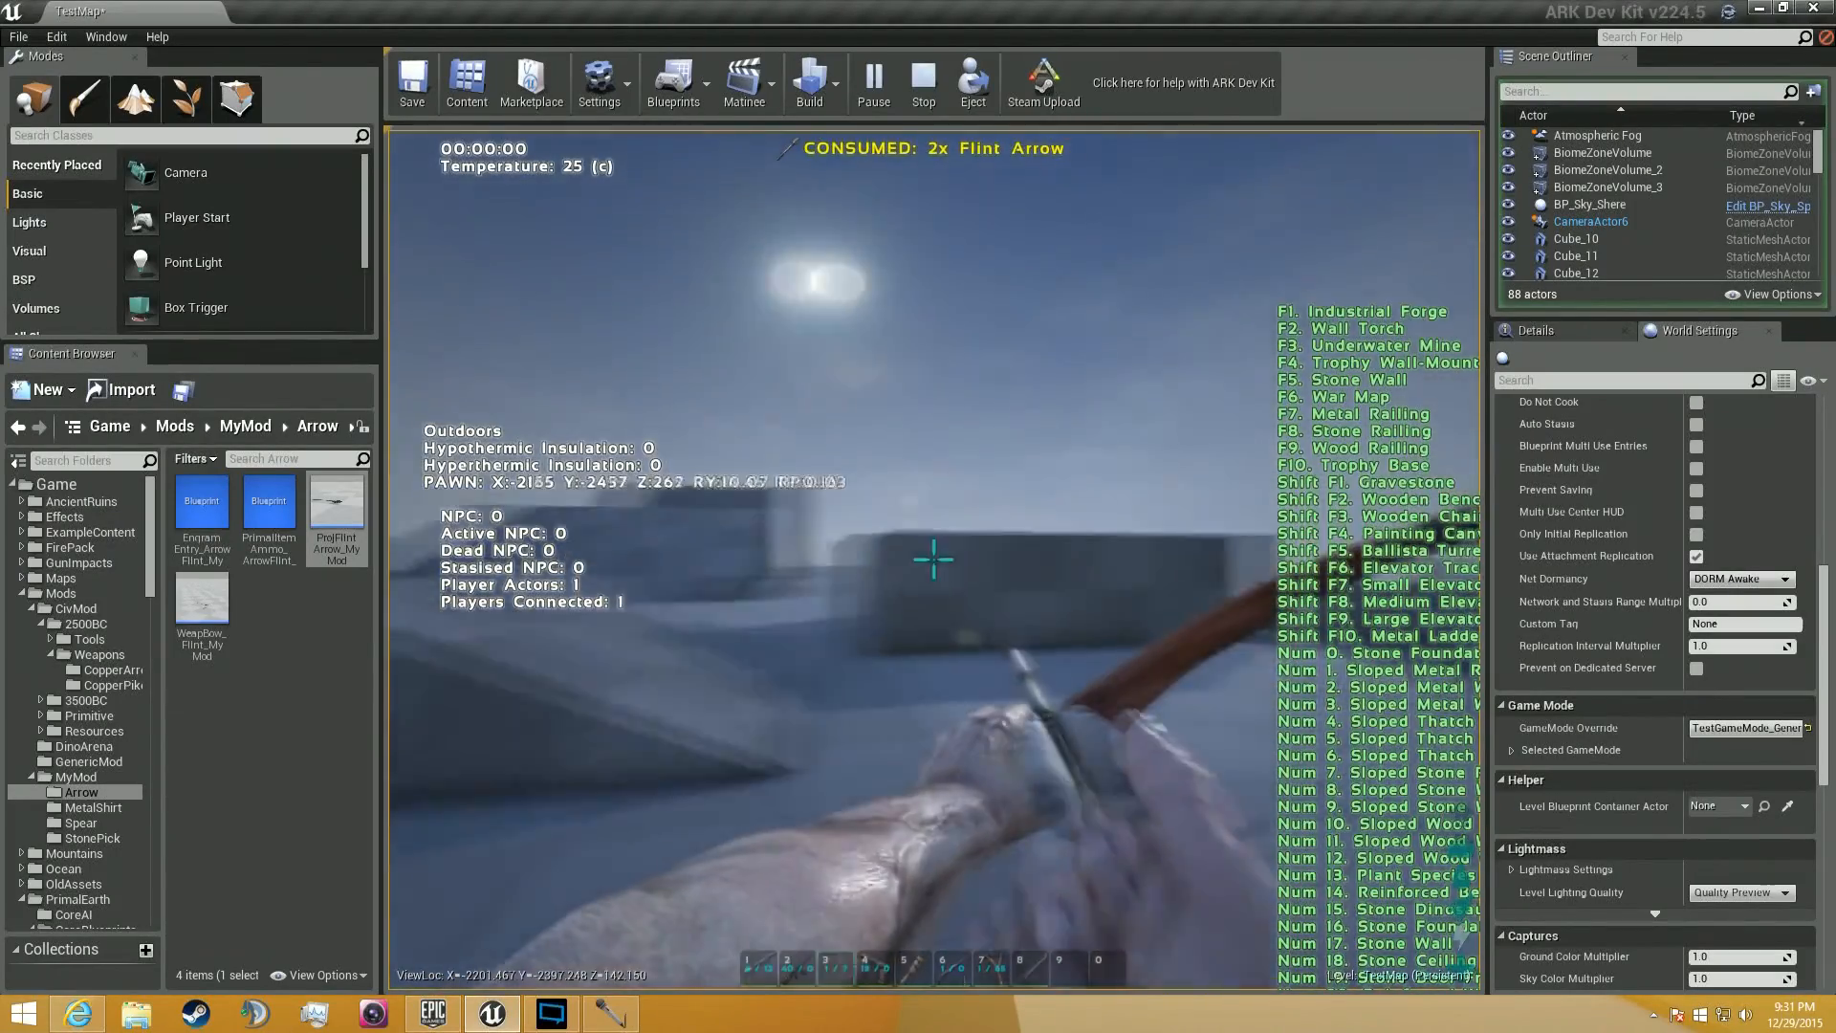
key(Escape)
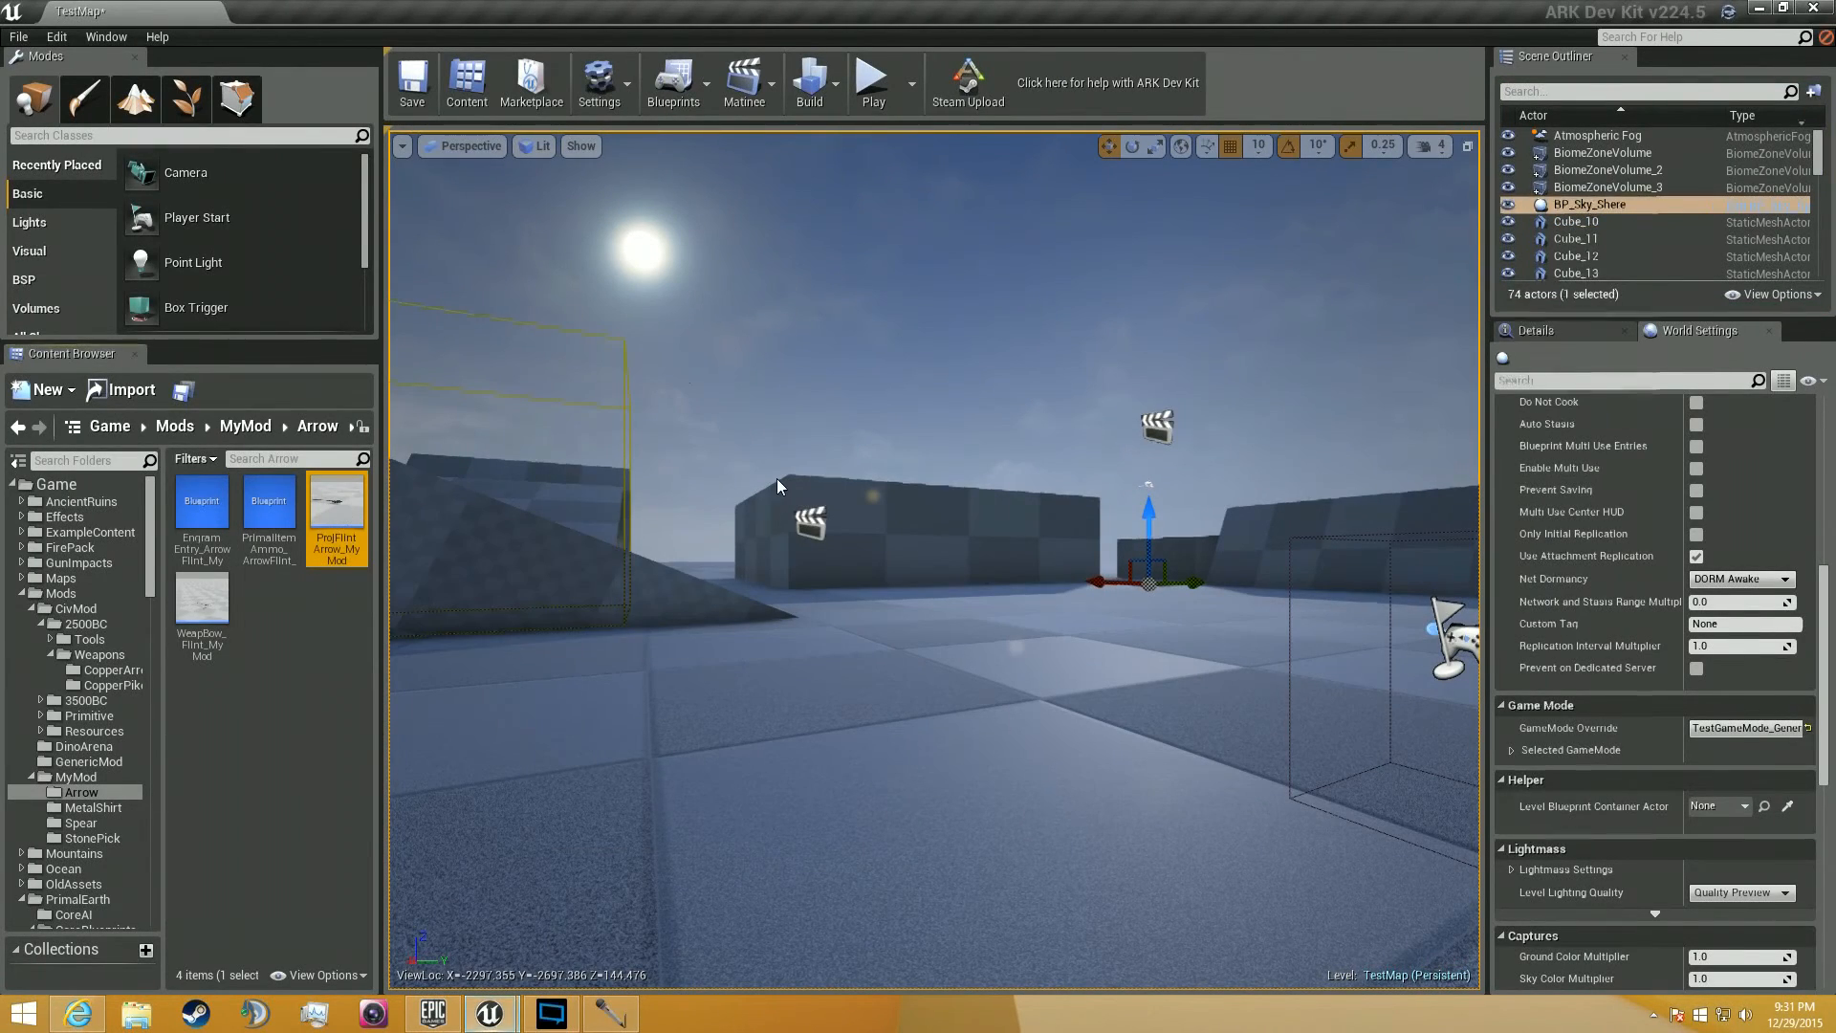
Examine the ProjFlintArrow_MyMod defaults from Pick Up and Projectile down to Transform, and close the blueprint.
scroll(782, 488, down, 10)
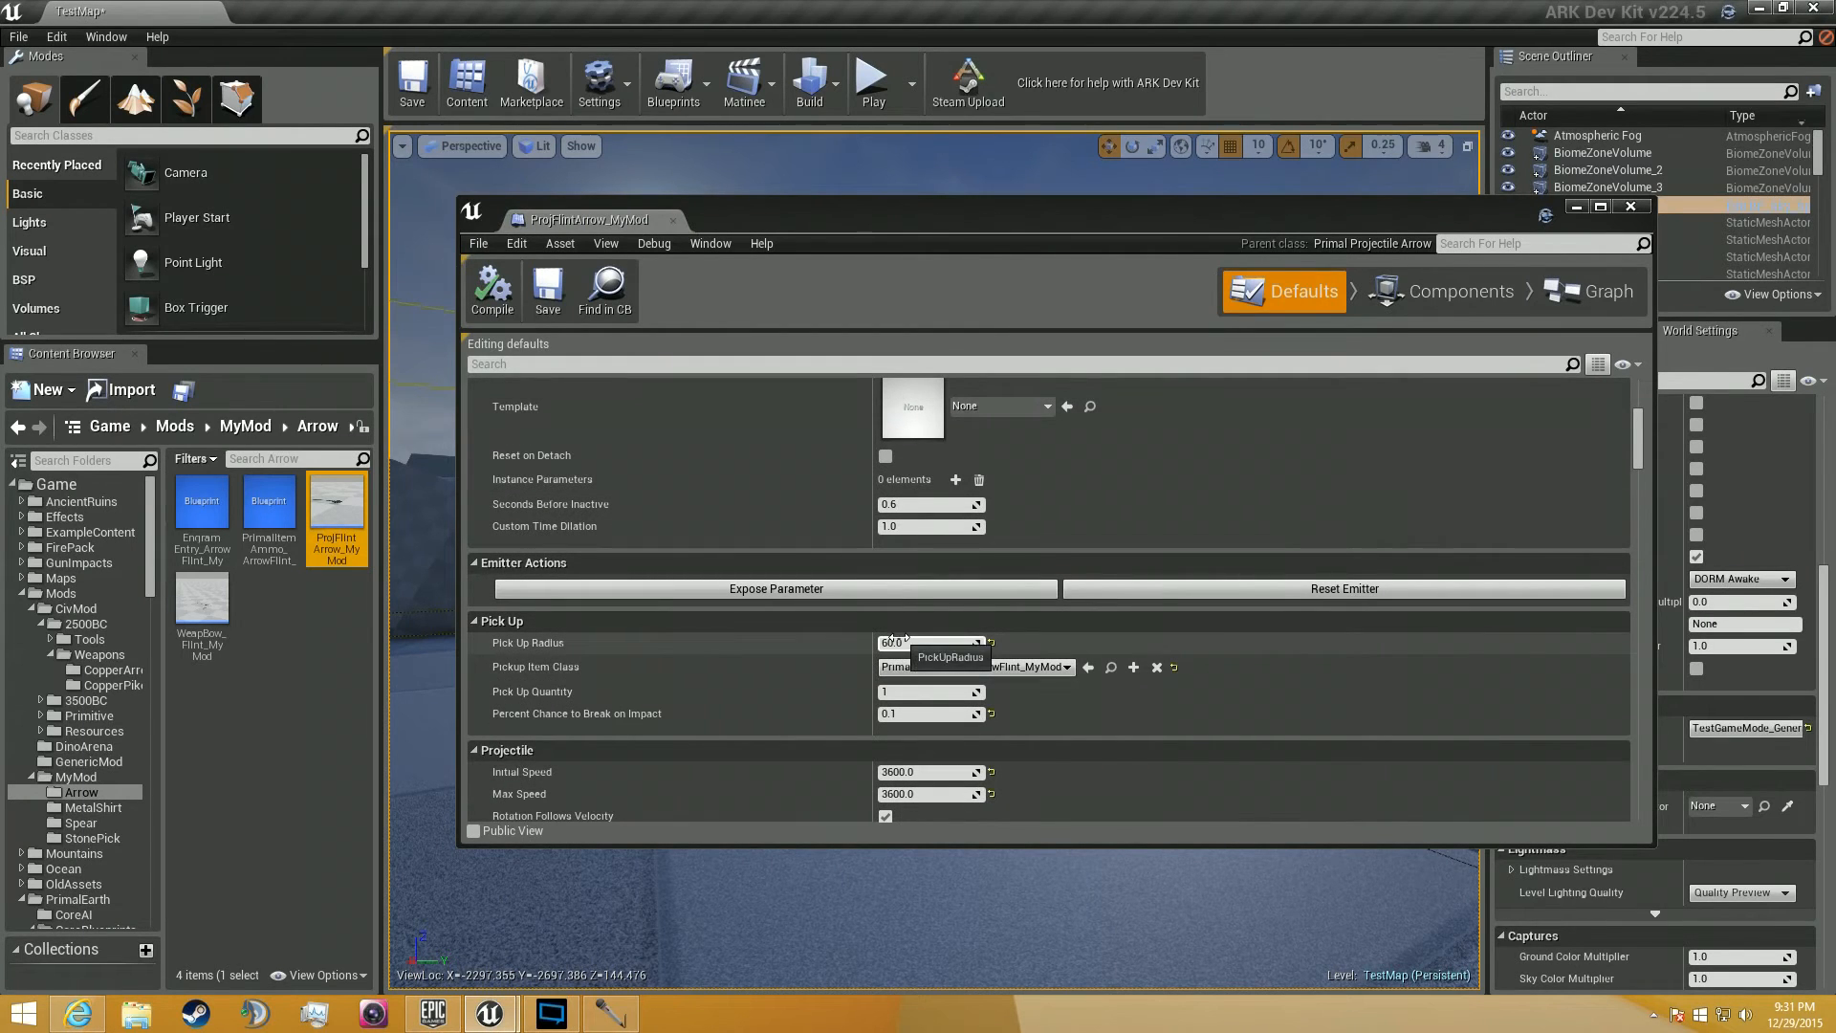
scroll(824, 686, down, 6)
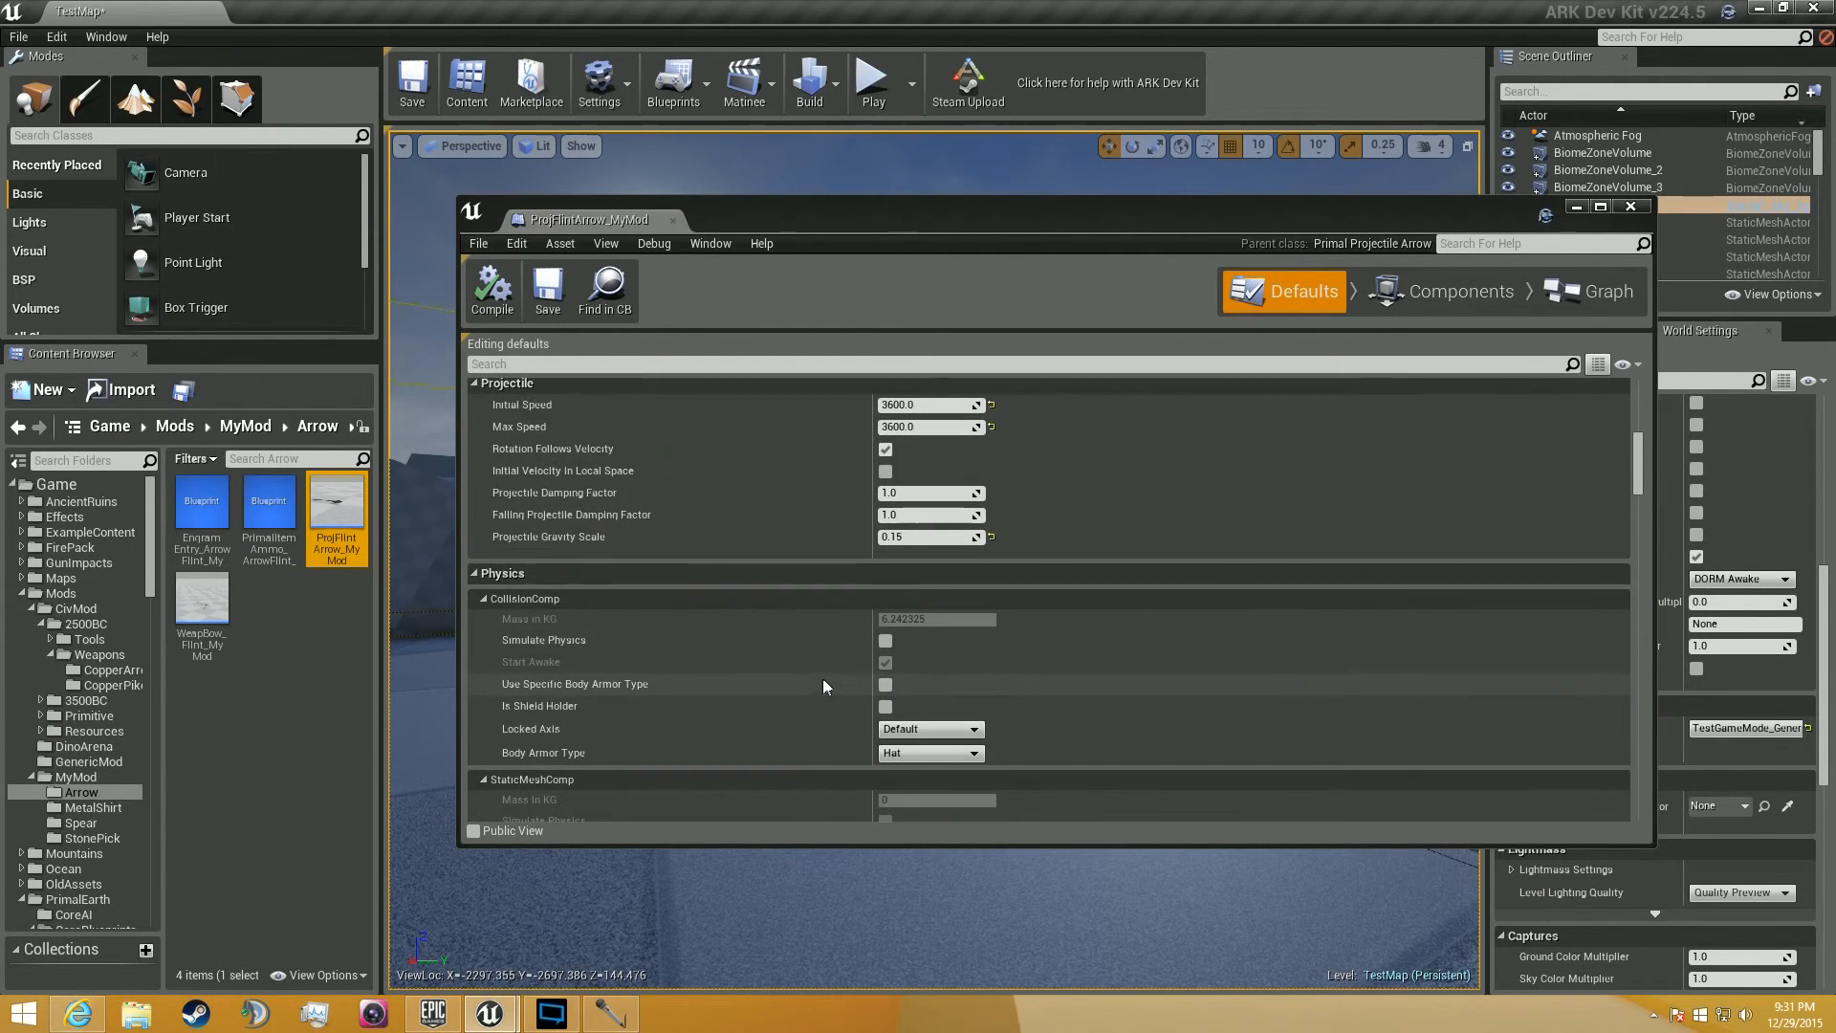
scroll(912, 655, down, 10)
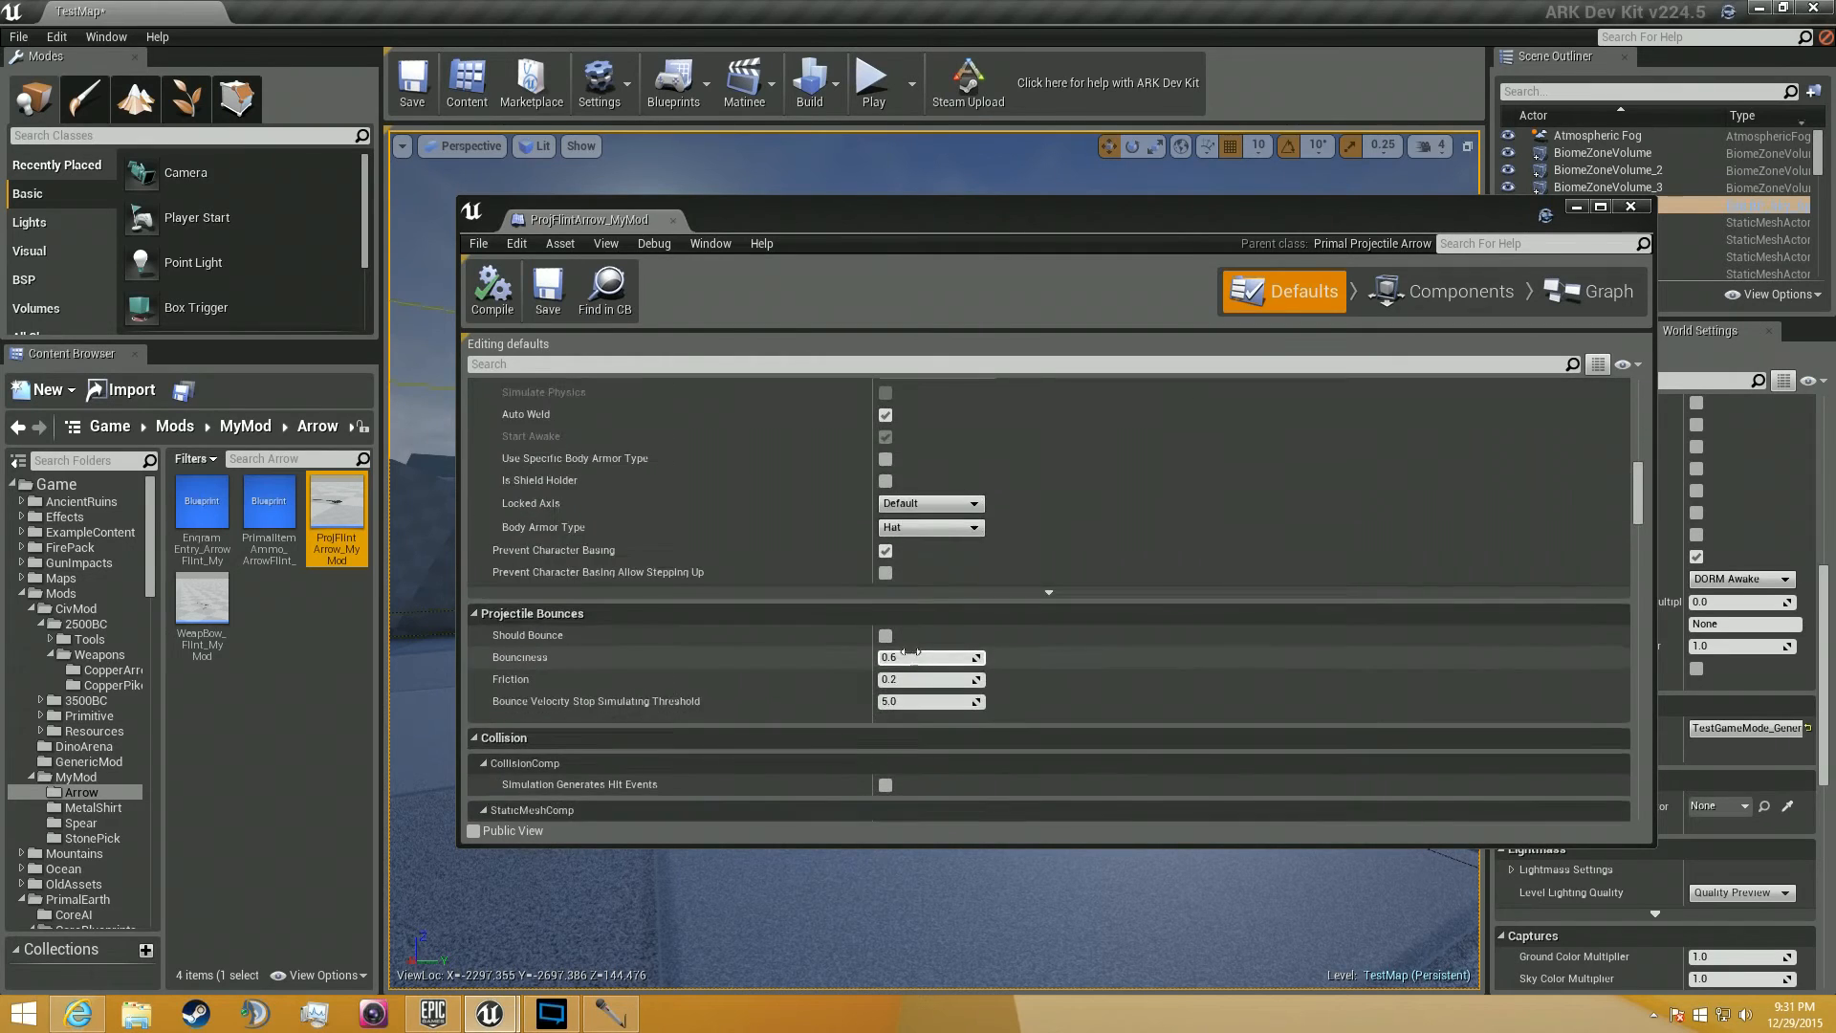
scroll(910, 656, down, 12)
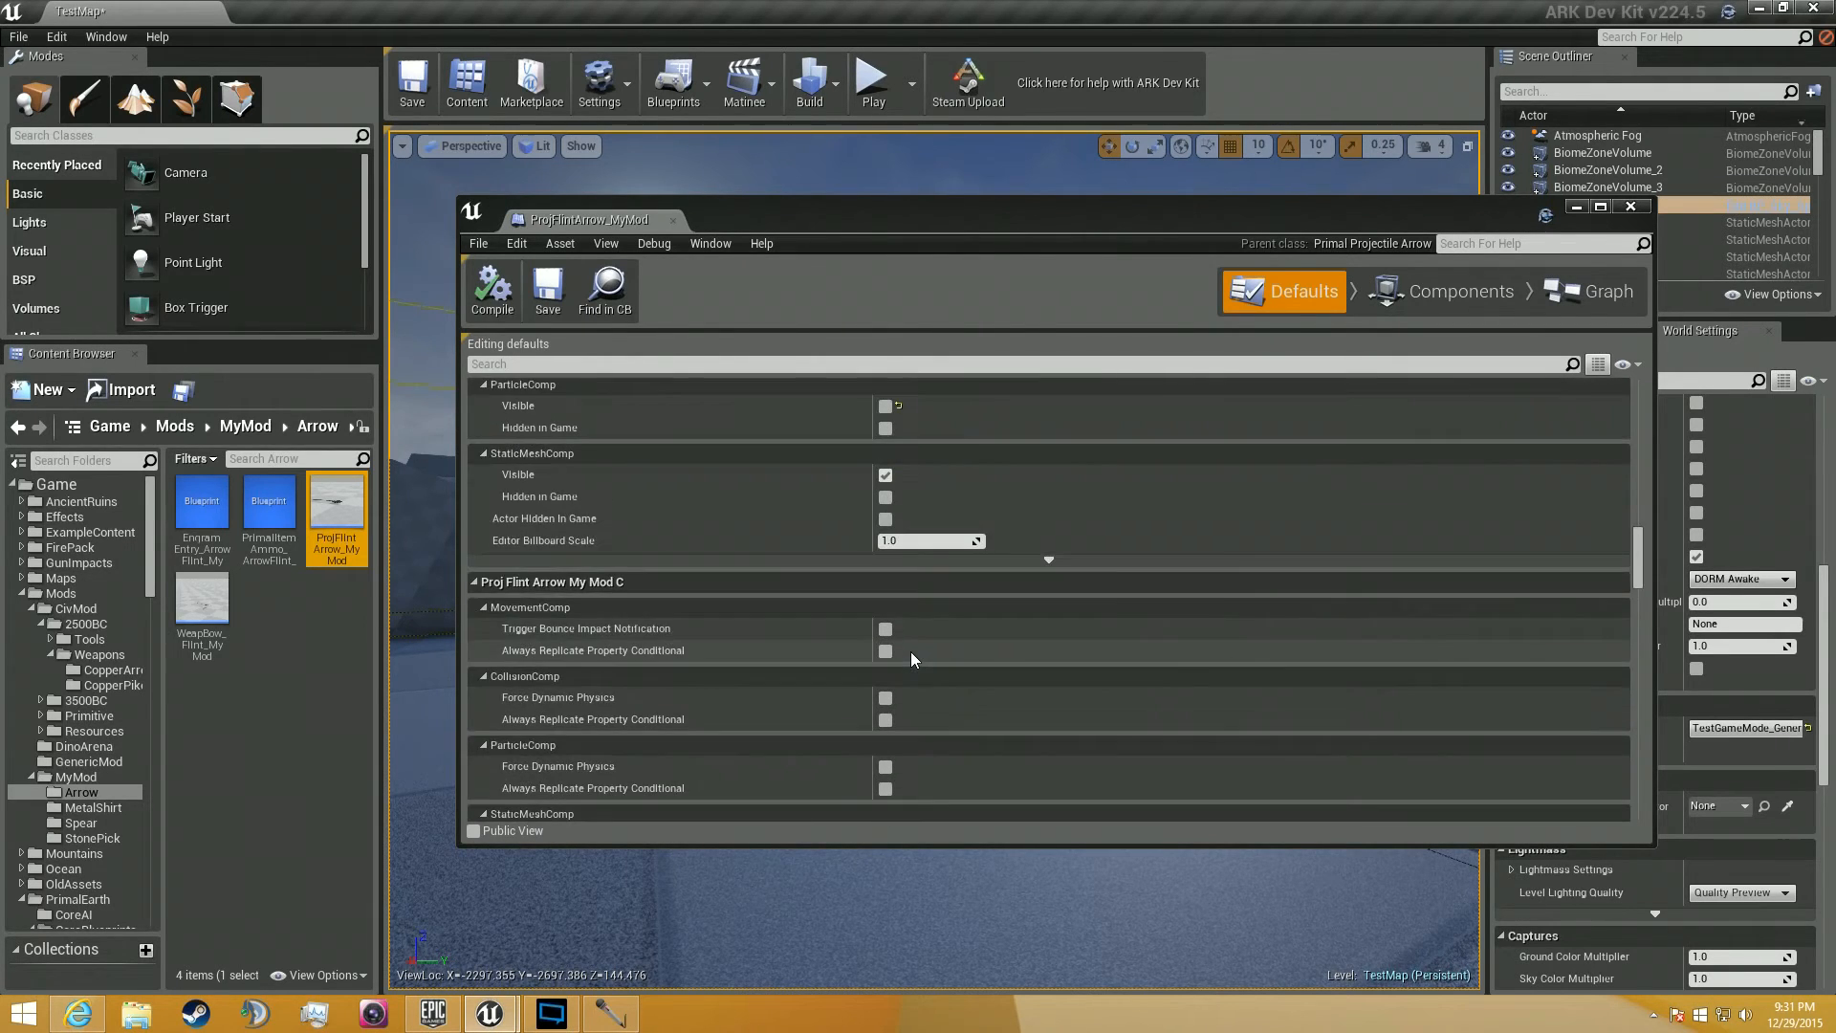
scroll(911, 651, down, 2)
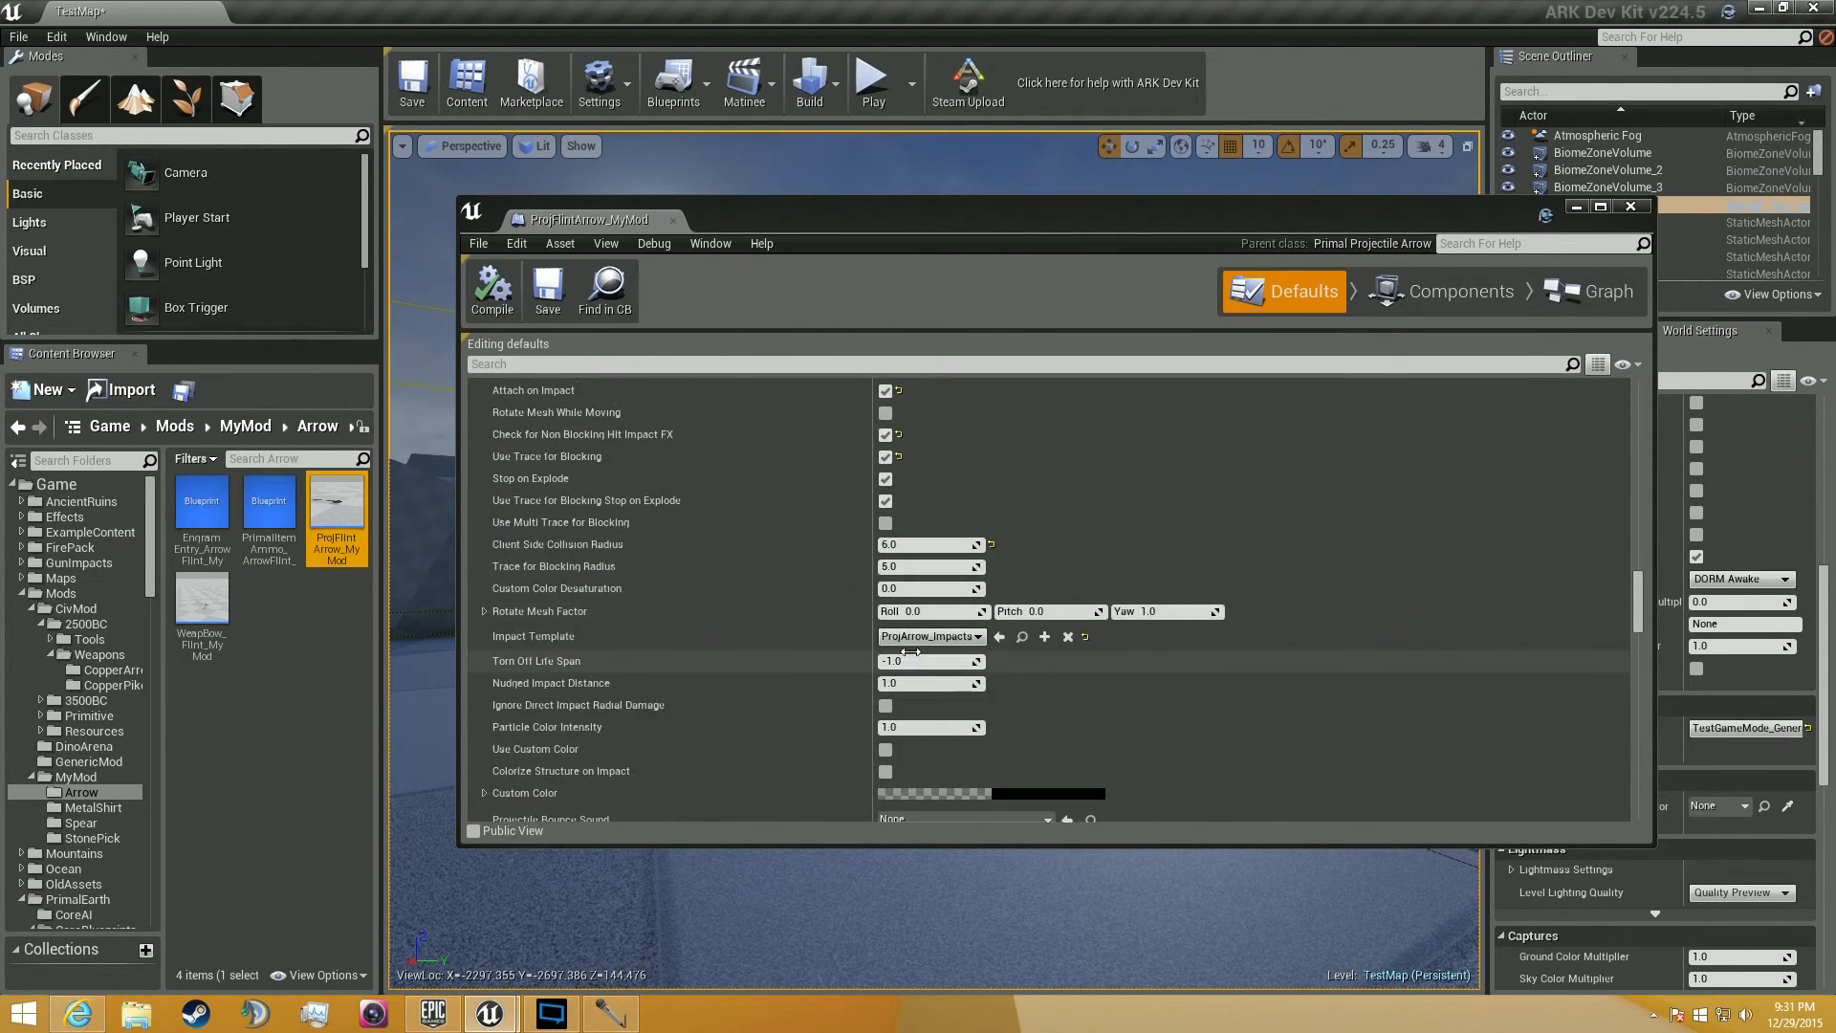
scroll(911, 660, down, 10)
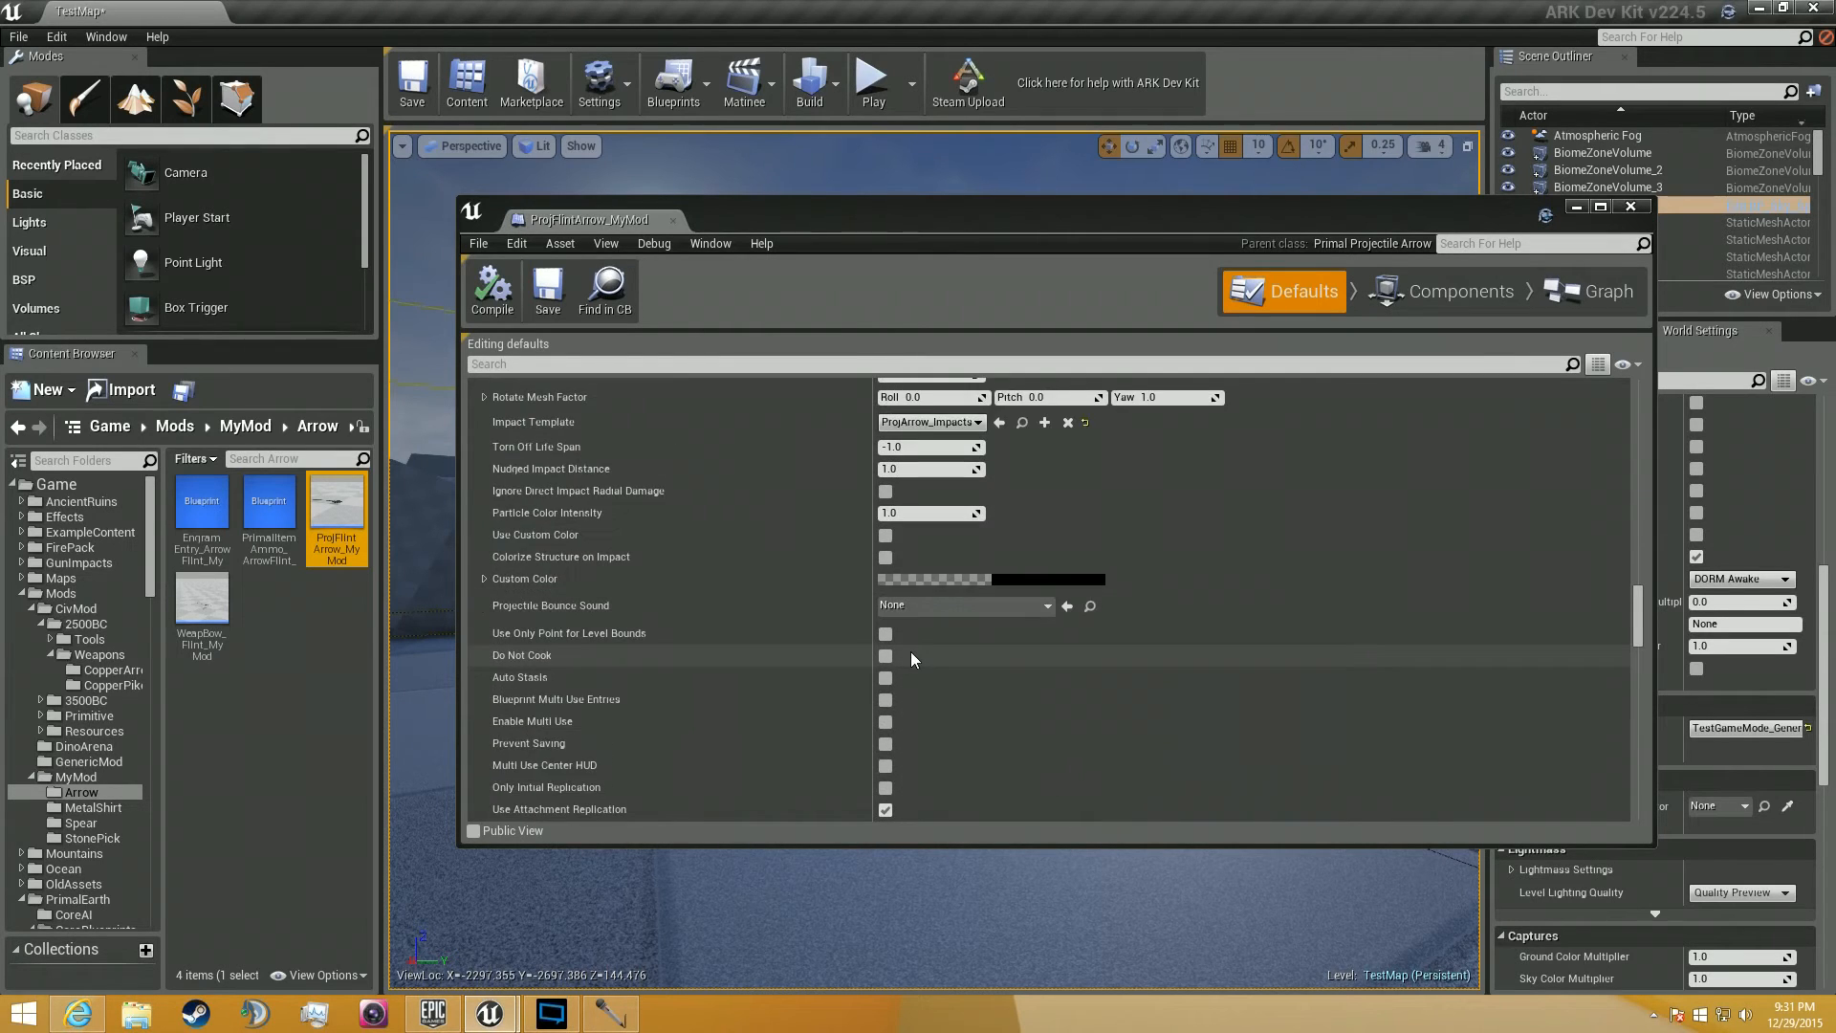
scroll(910, 658, down, 12)
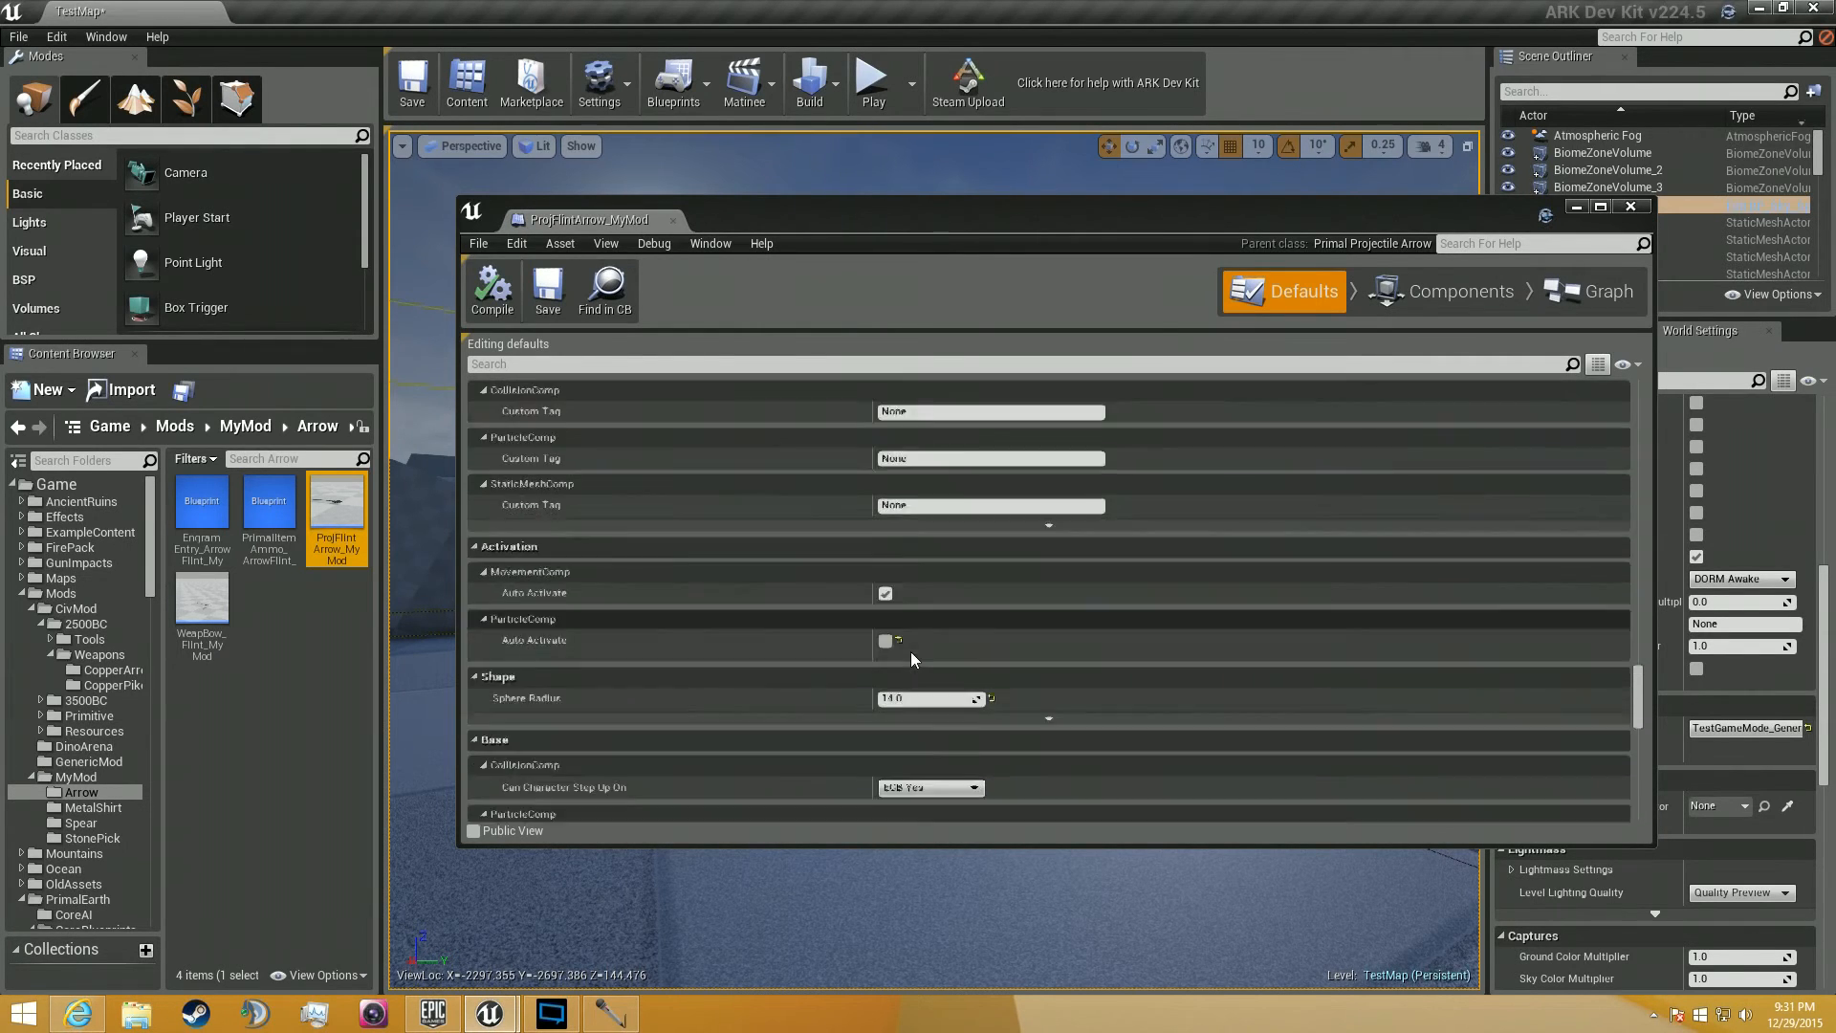
scroll(911, 651, down, 10)
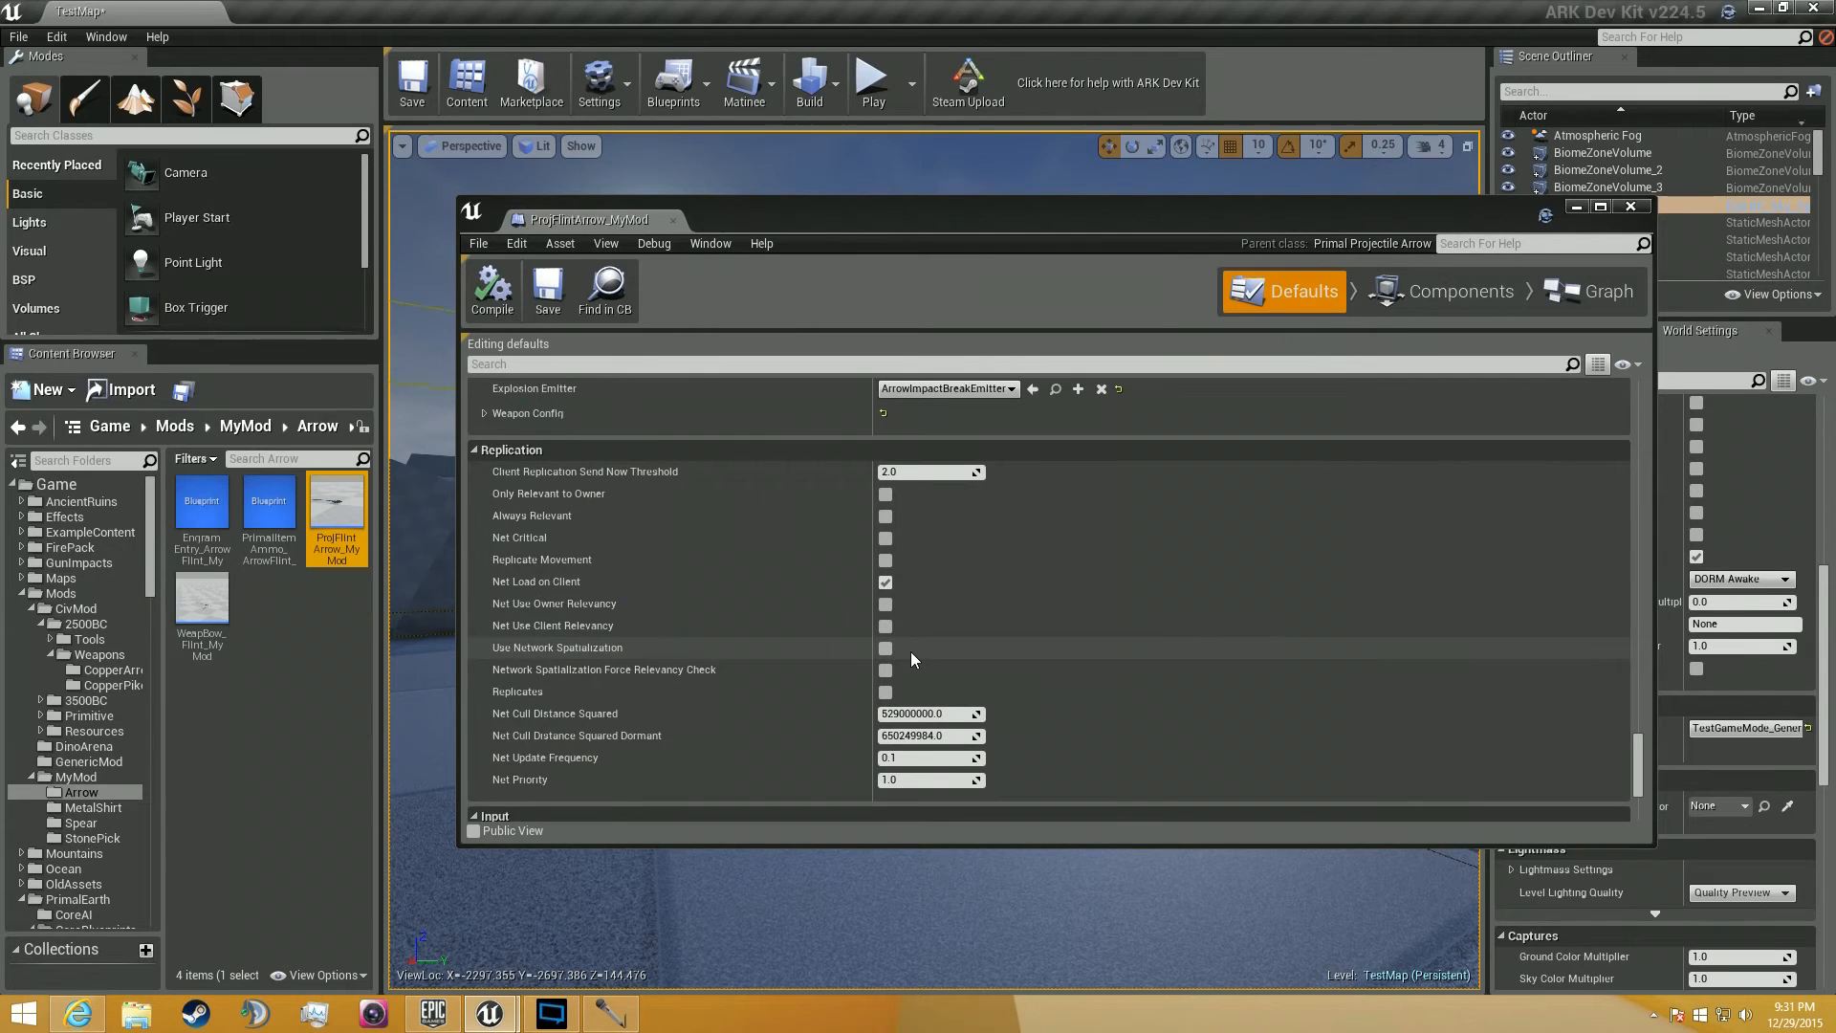
scroll(921, 641, up, 2)
scroll(921, 640, down, 6)
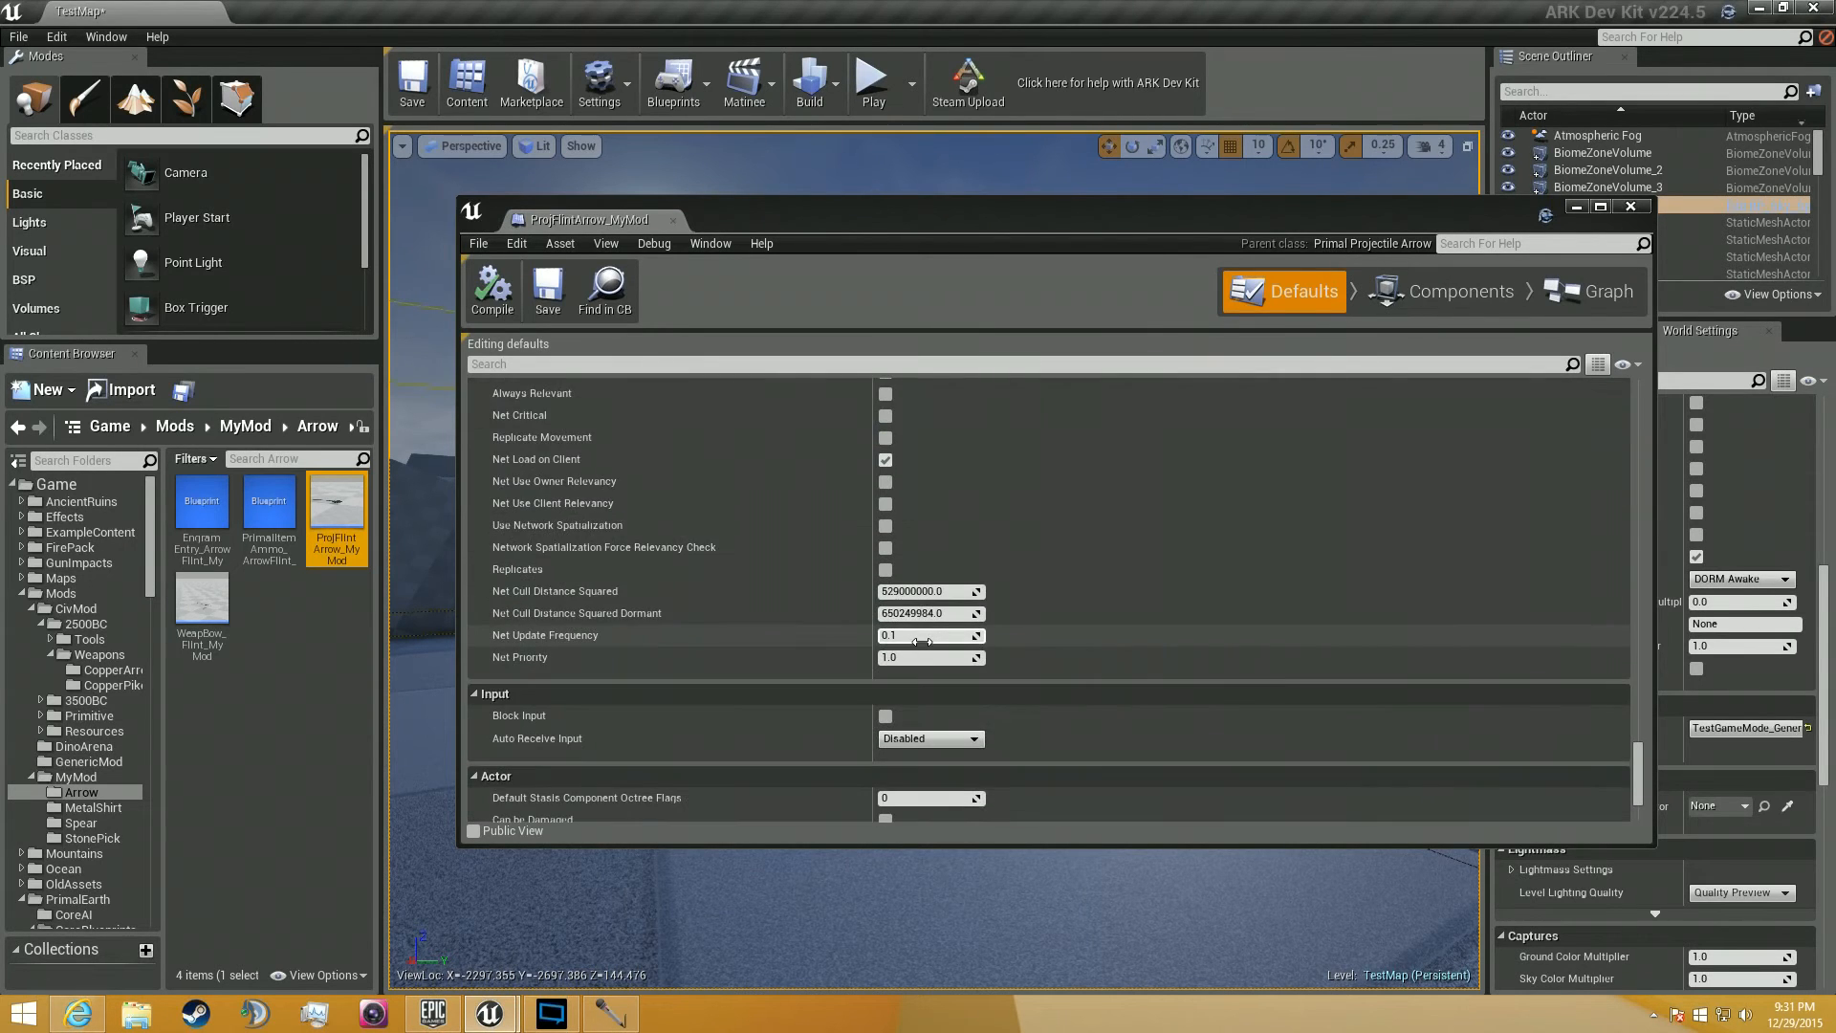
scroll(922, 641, down, 2)
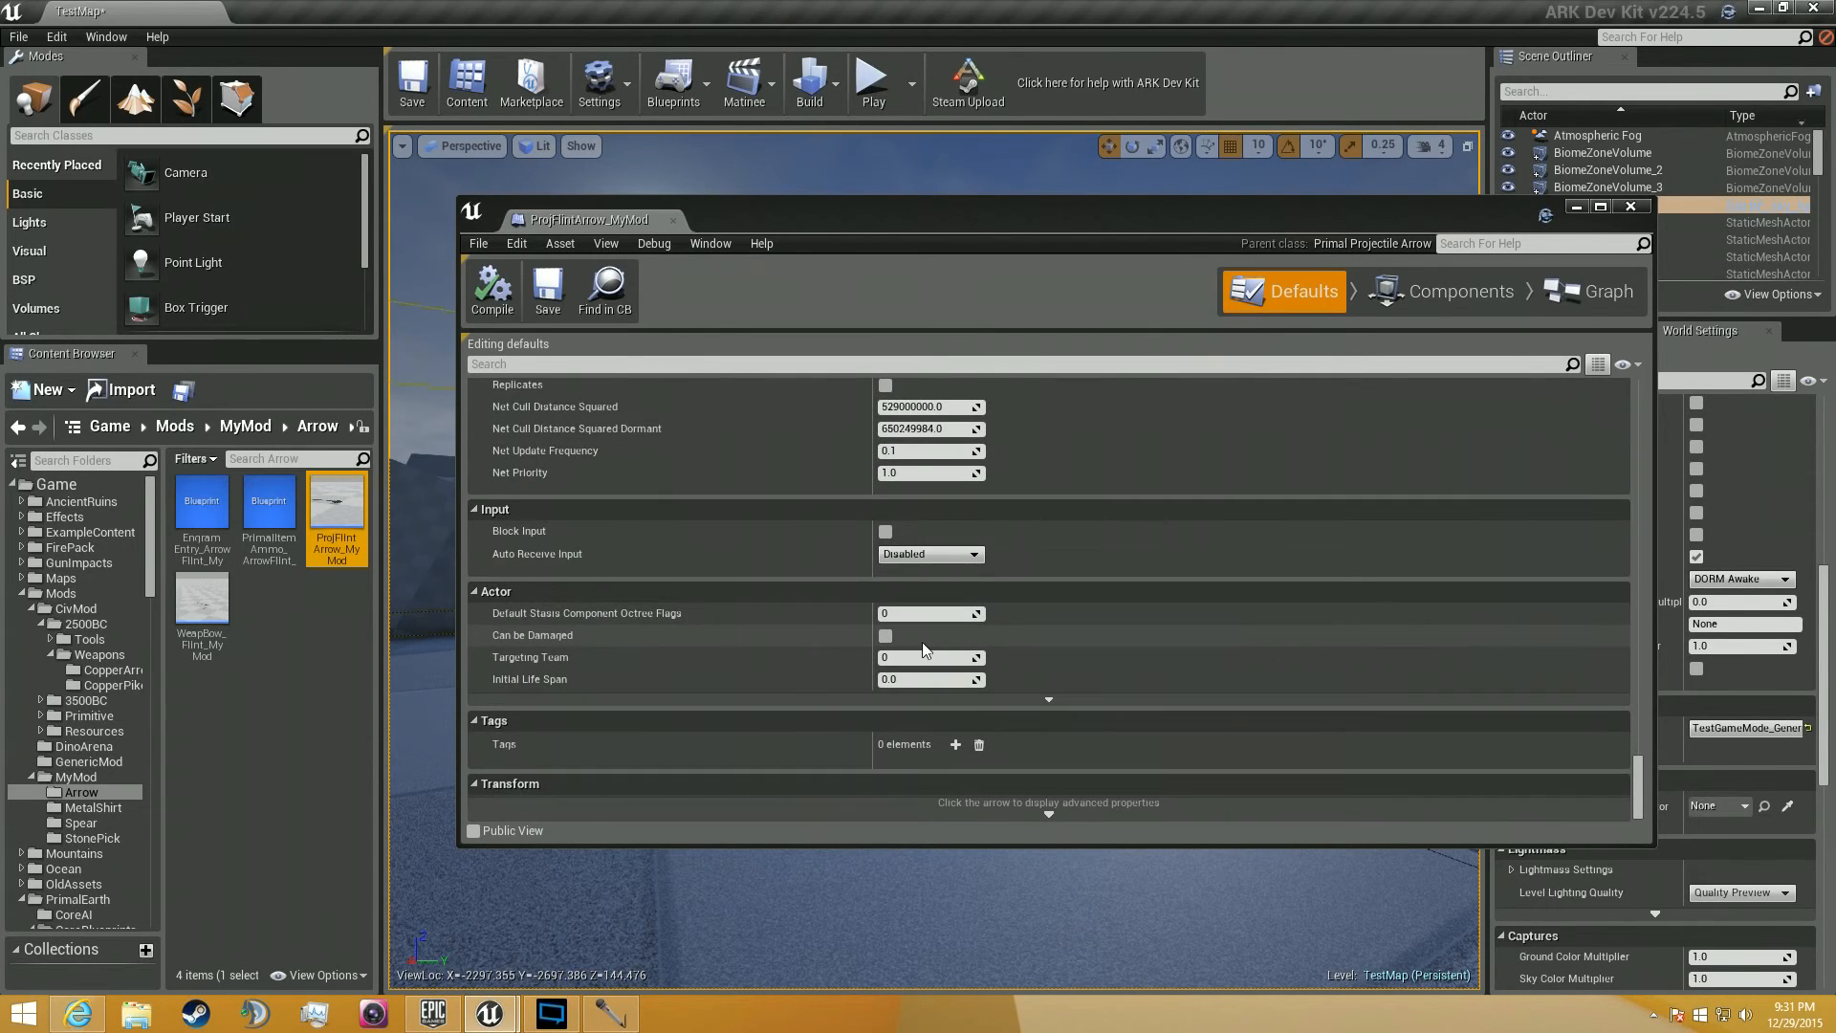
click(673, 221)
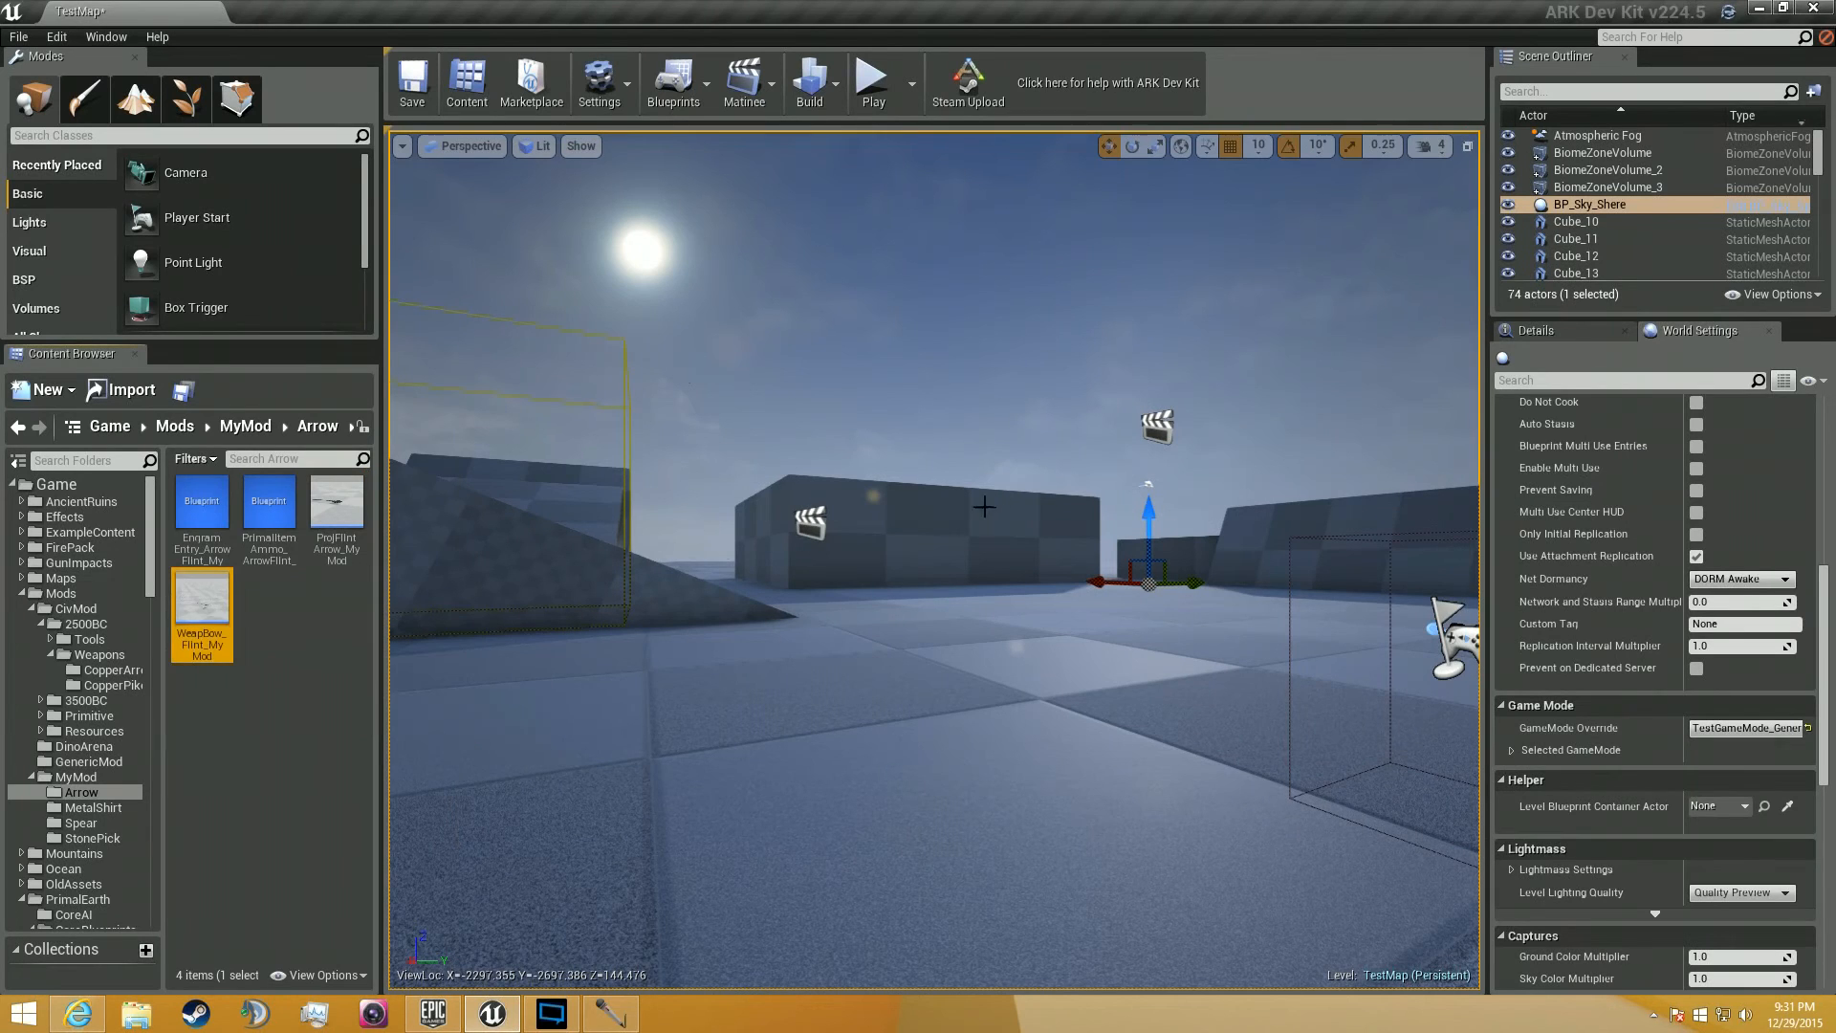
Open the WeapBow_Flint_MyMod blueprint and examine its animation defaults, including the contents of Targeting Fire Anim.
double_click(221, 601)
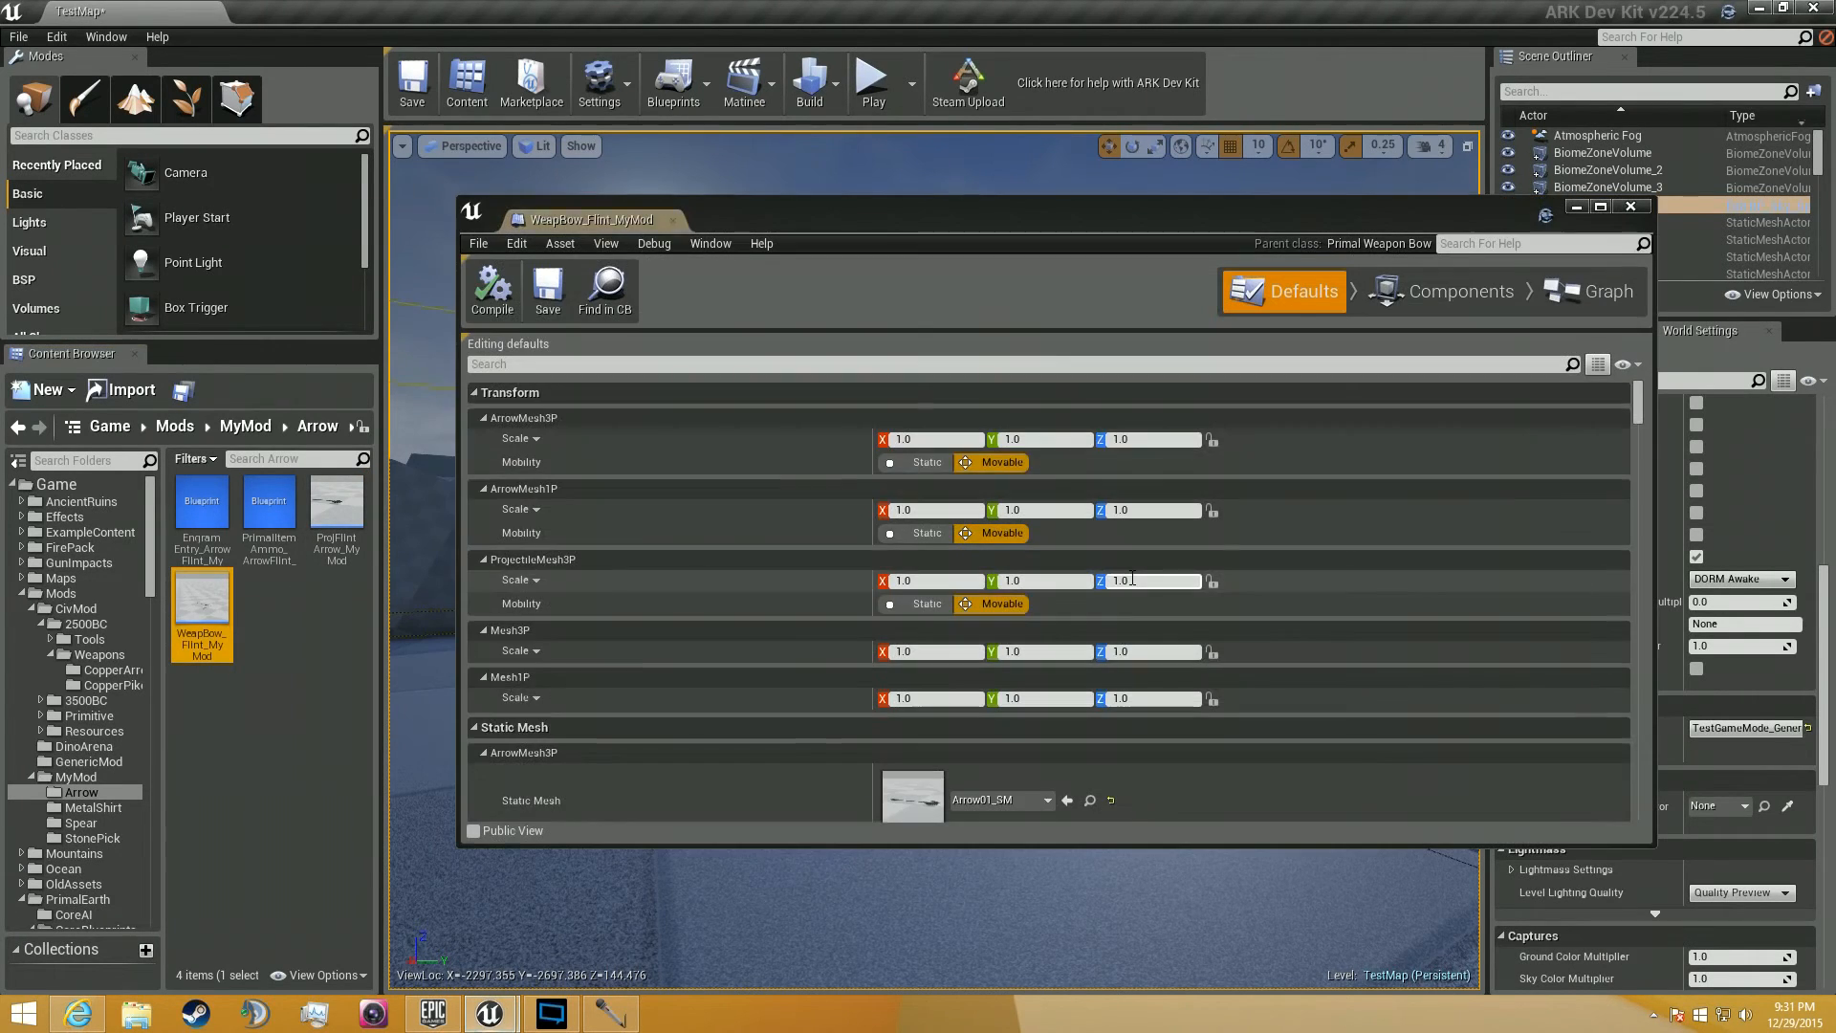
scroll(1070, 579, down, 5)
scroll(1065, 575, down, 8)
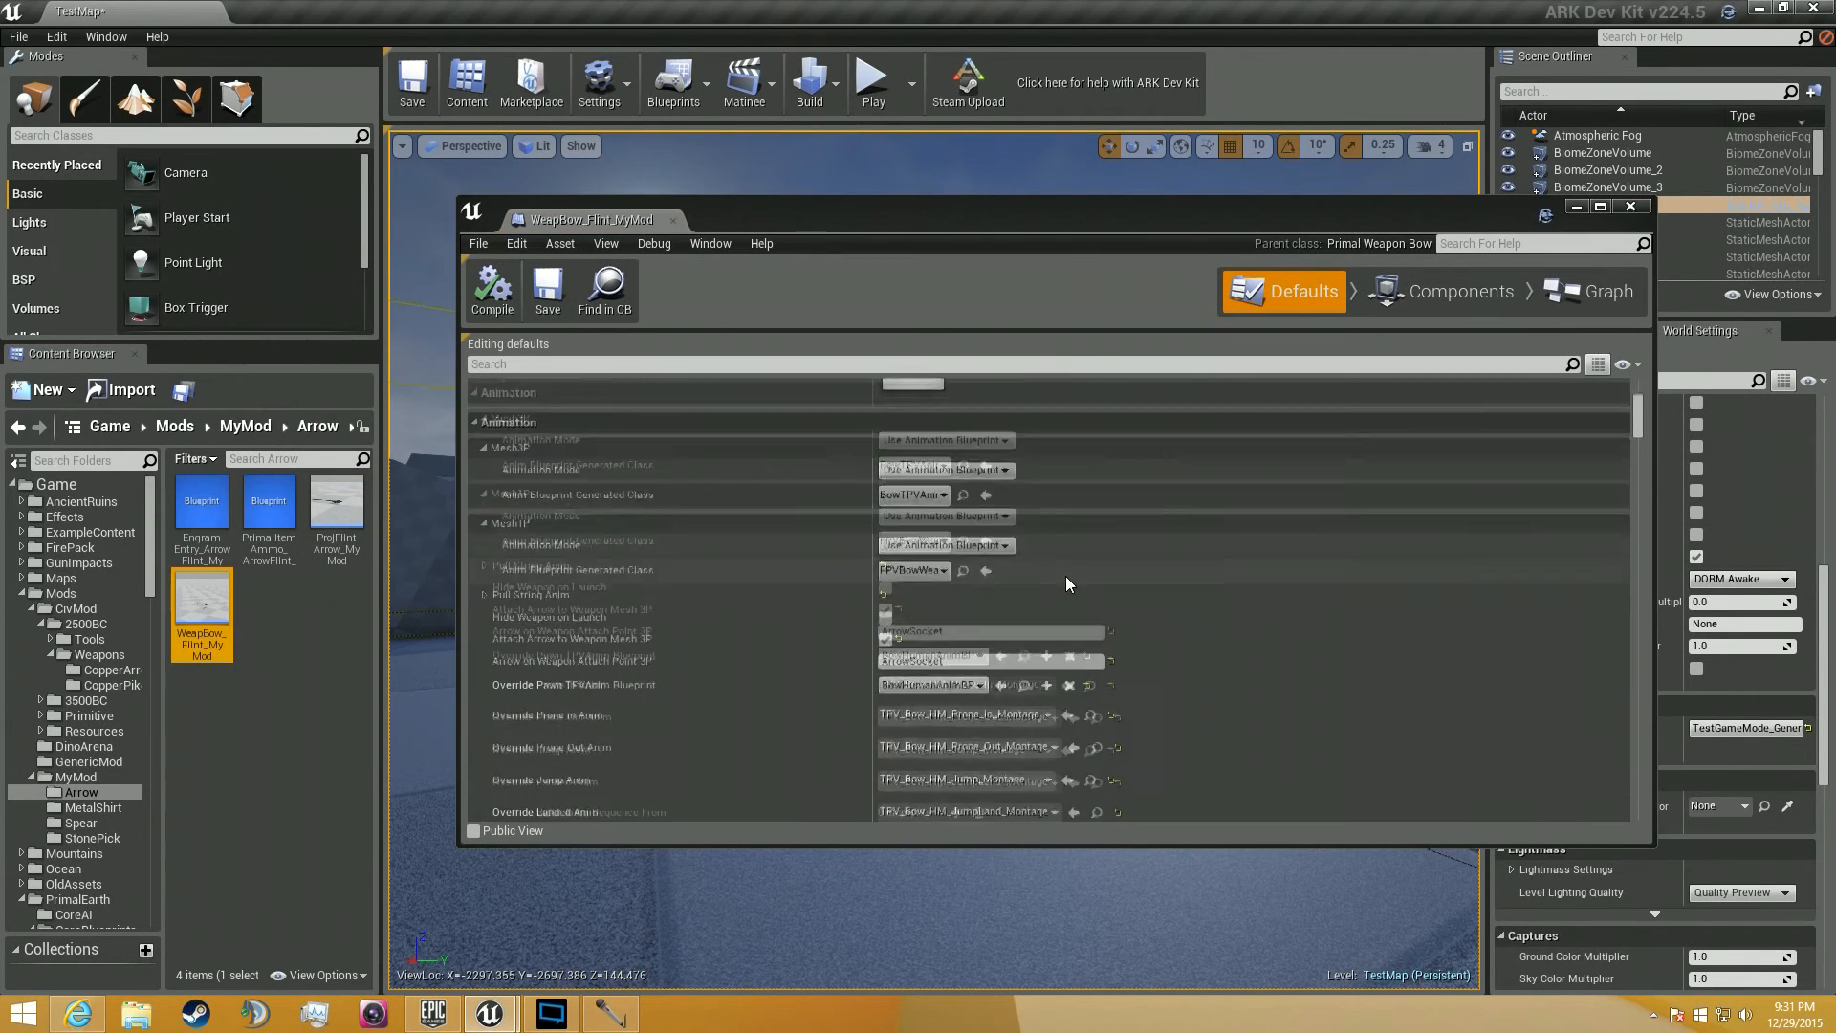
scroll(490, 478, down, 2)
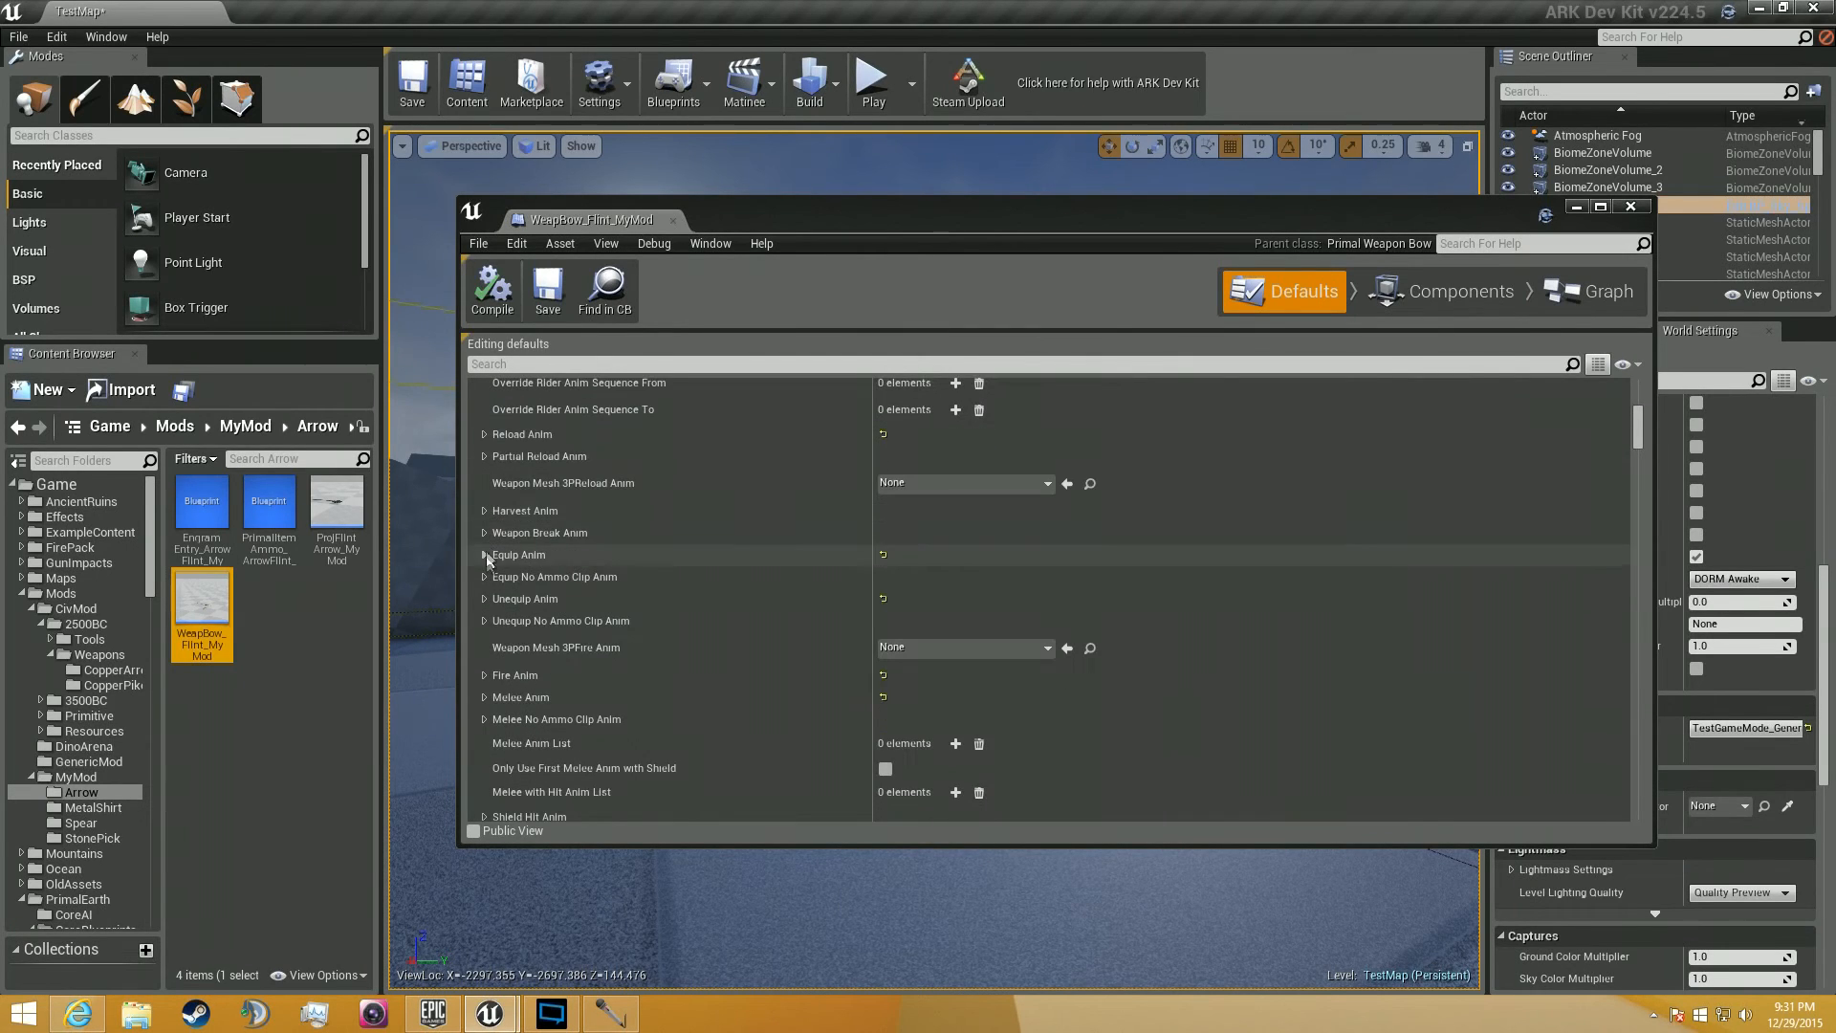
scroll(486, 557, down, 3)
scroll(482, 693, down, 1)
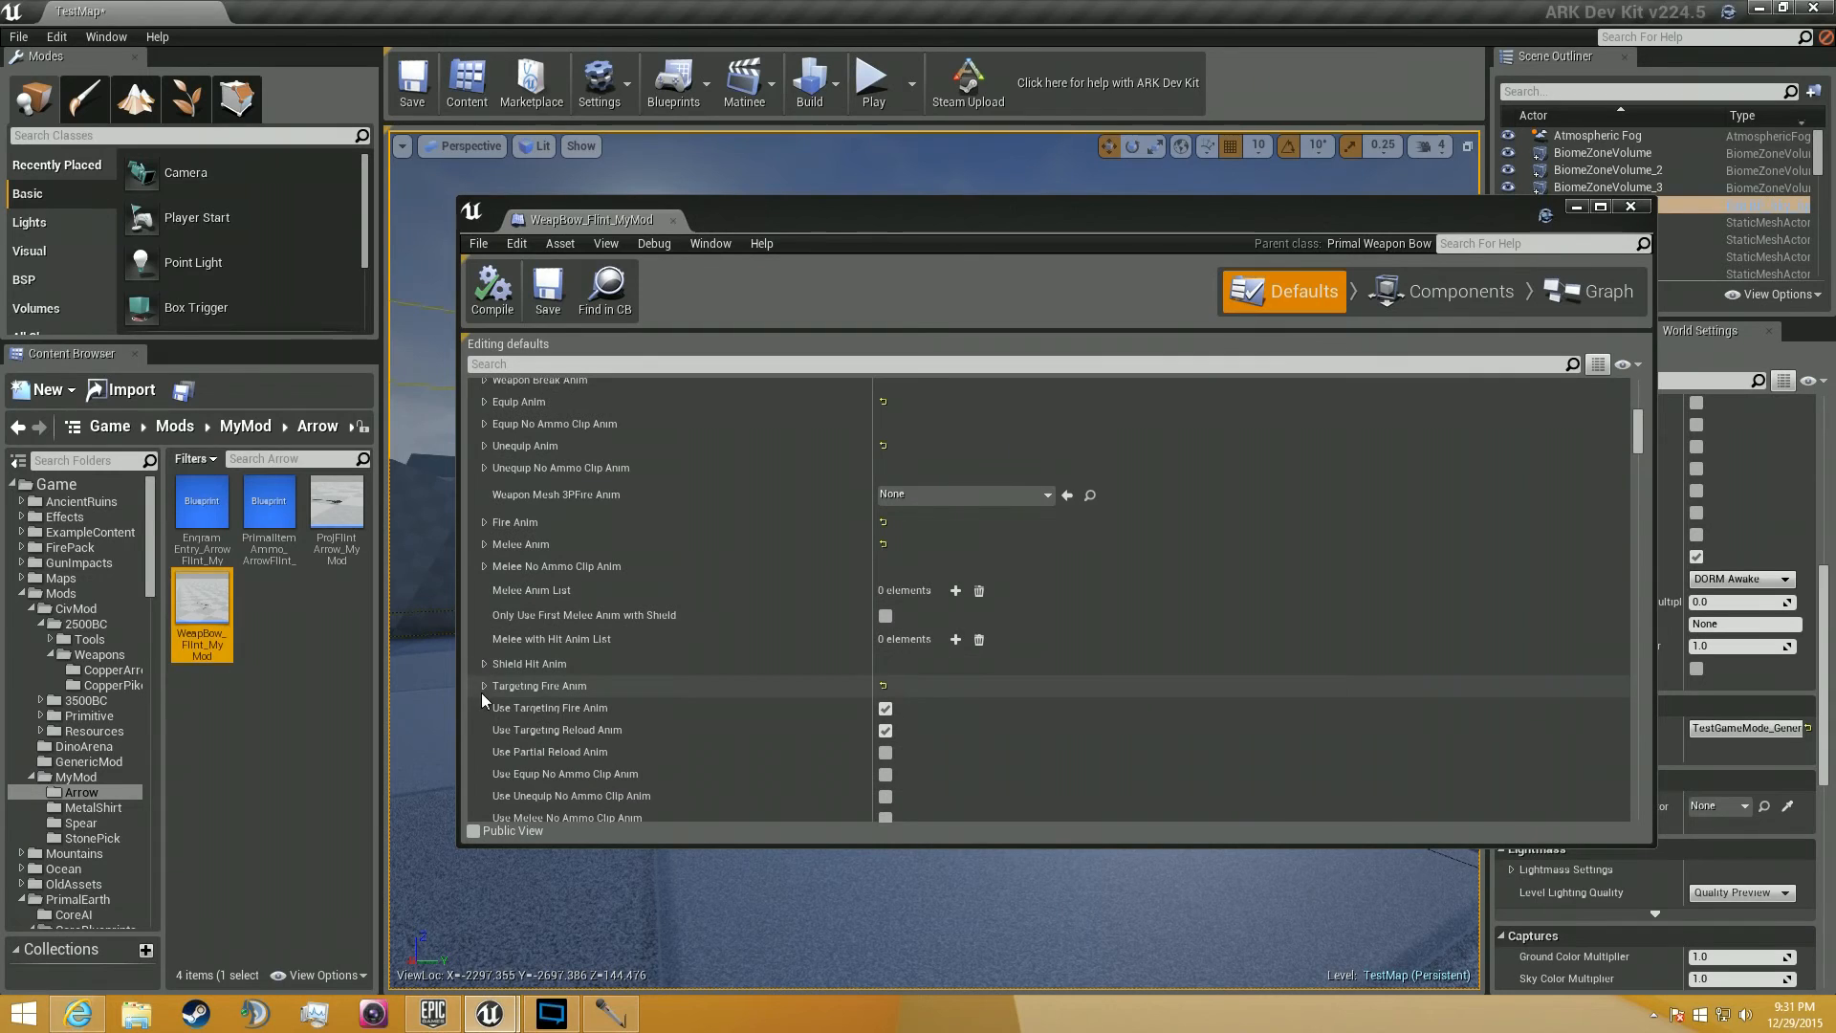
click(482, 687)
click(482, 686)
Set the flint bow's Maximum Initial Speed to 7200 and its Pulling Time for Maximum Speed to 2.0.
scroll(537, 668, down, 6)
scroll(485, 677, down, 5)
scroll(485, 677, down, 5)
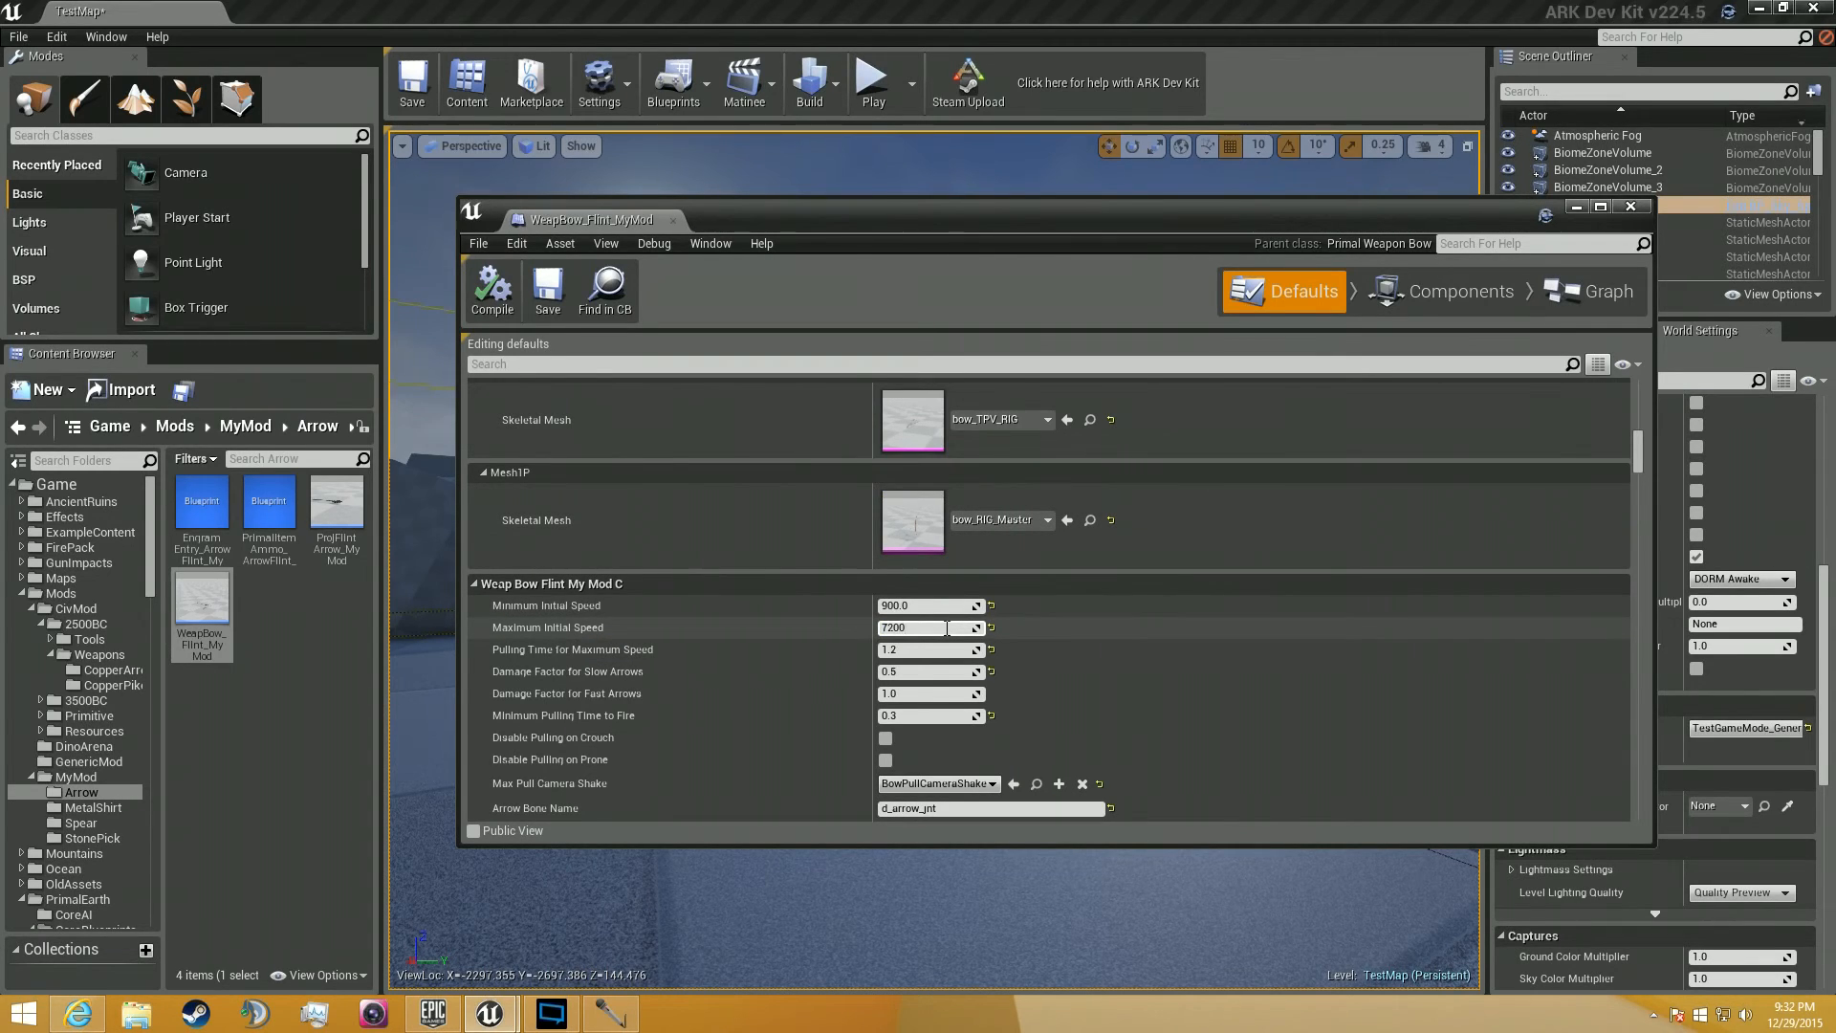
key(Return)
click(913, 650)
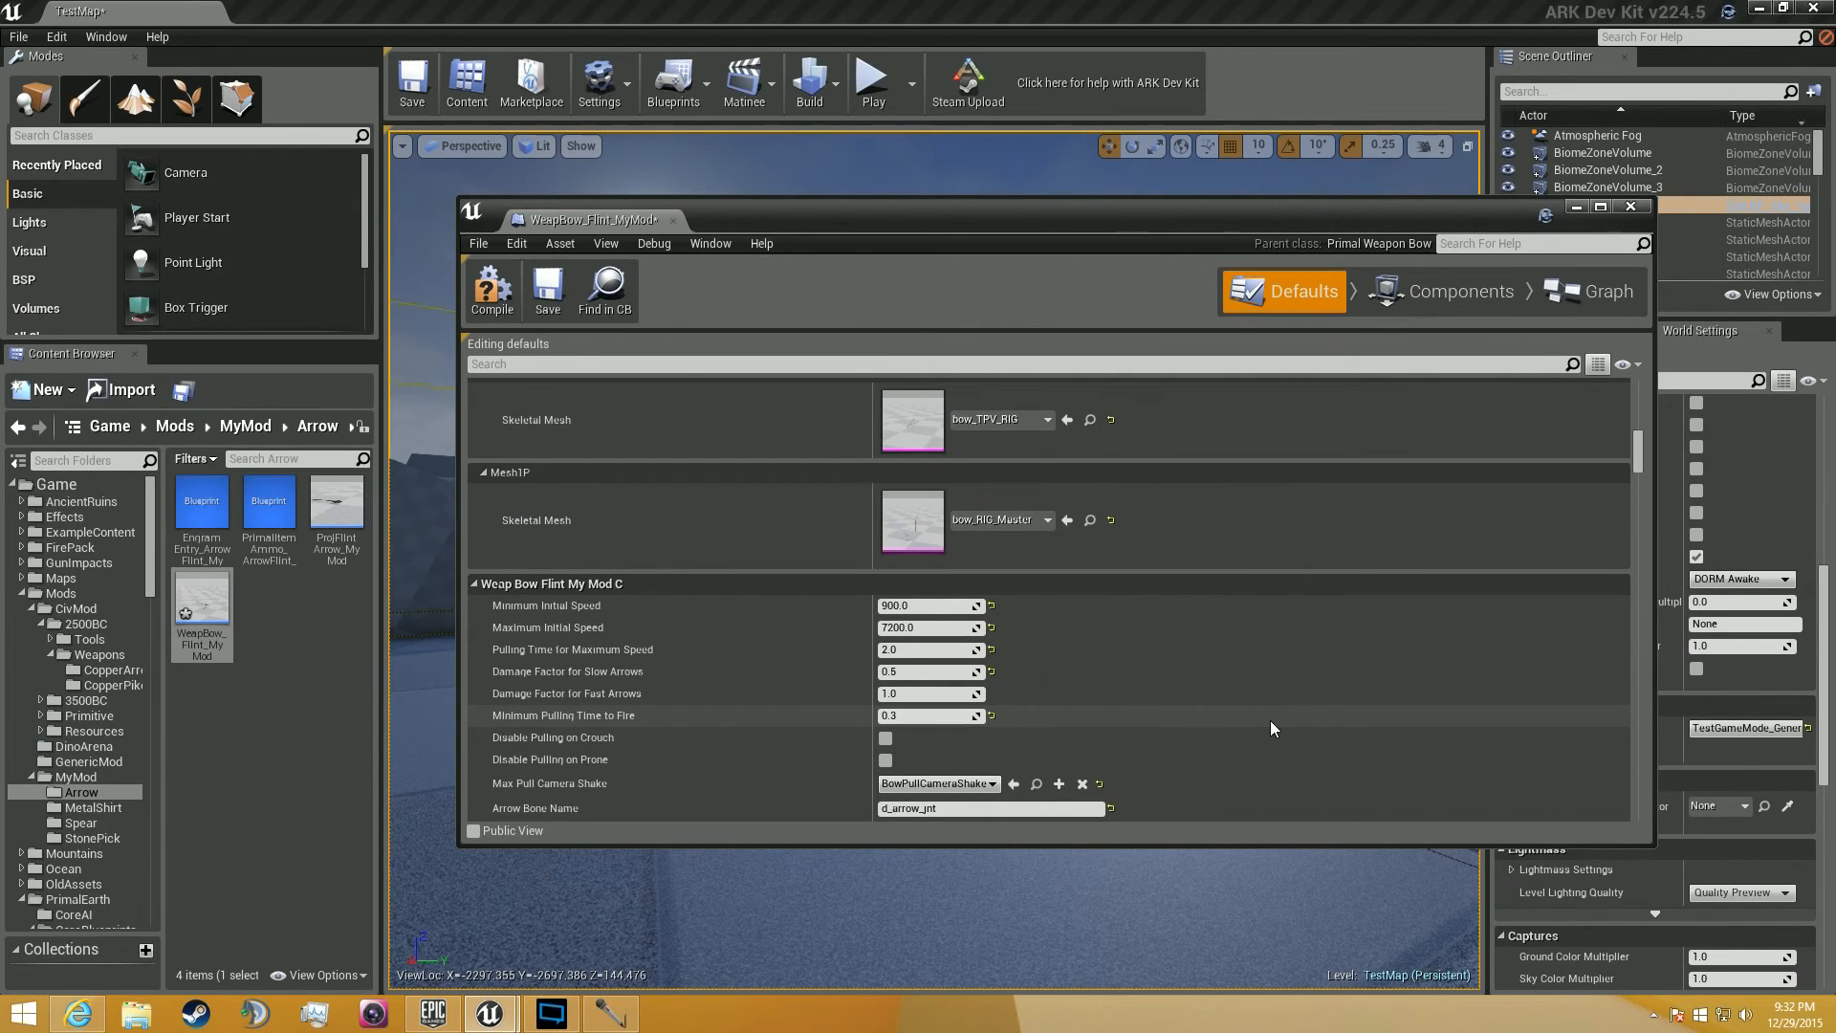
Review the bow's damage factors for slow and fast arrows, and set Minimum Pulling Time to Fire to 0.5.
click(894, 672)
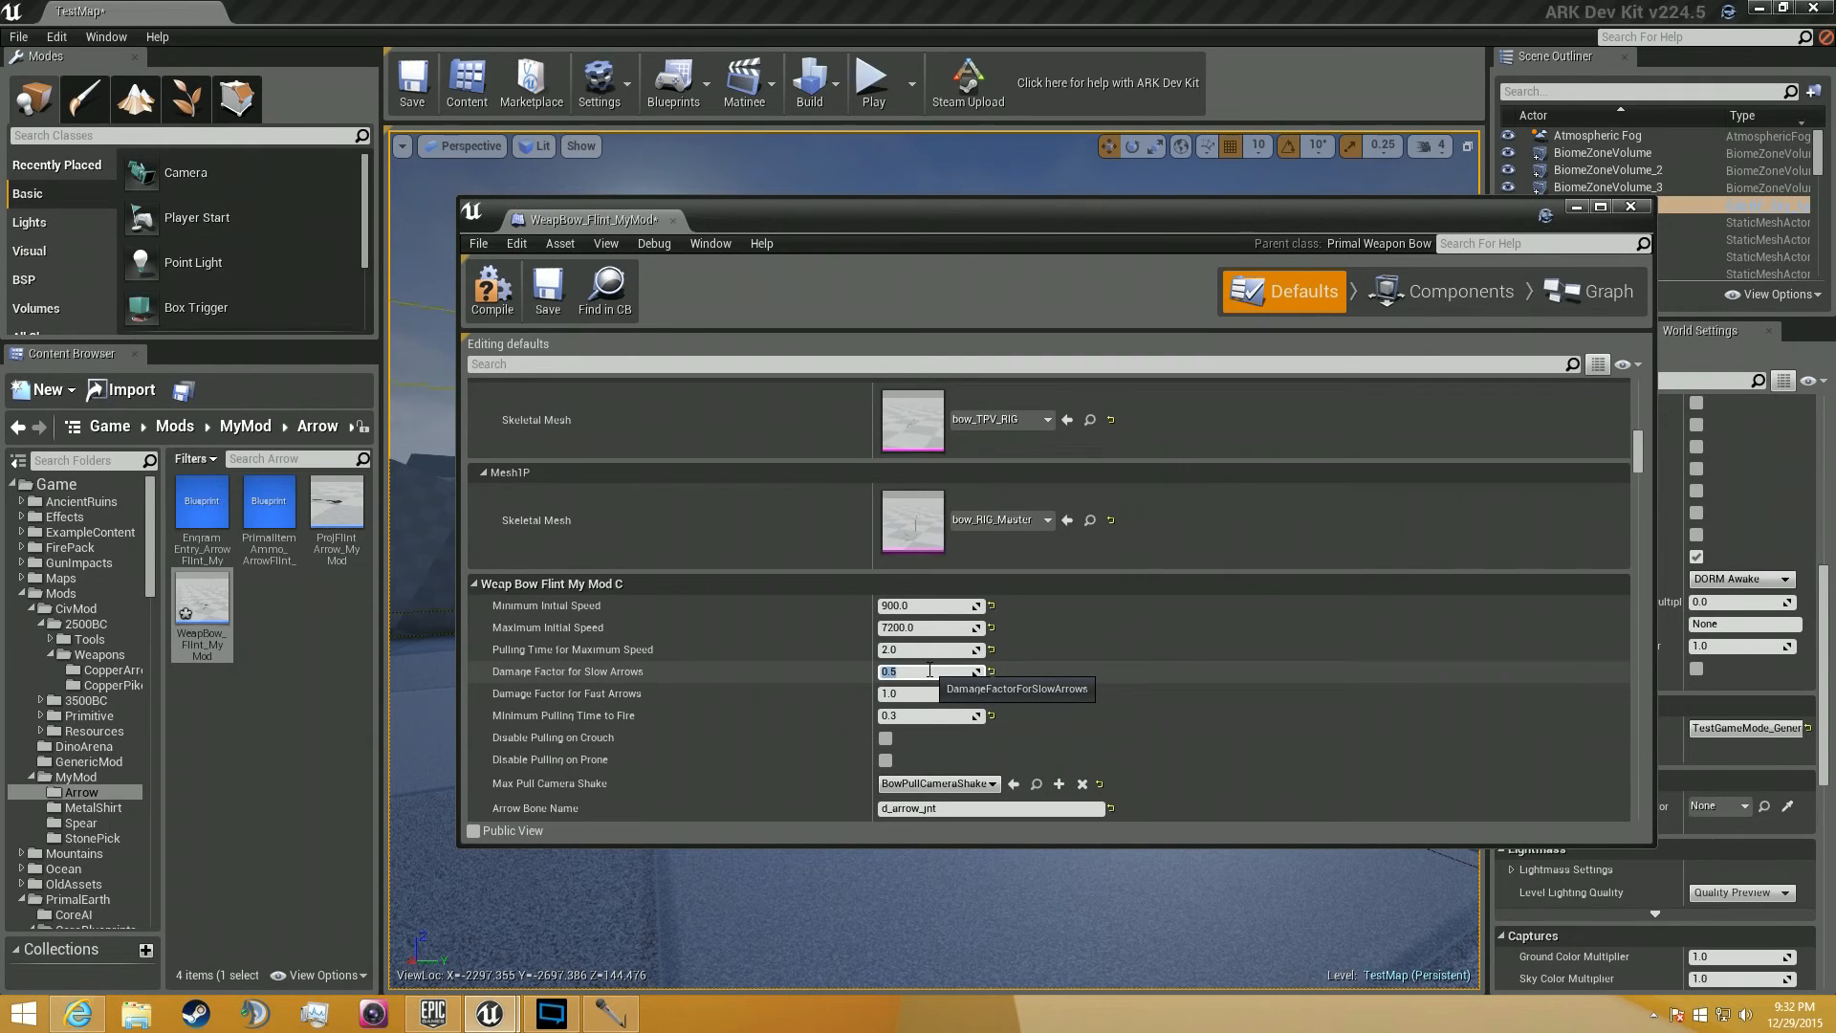
scroll(964, 693, down, 3)
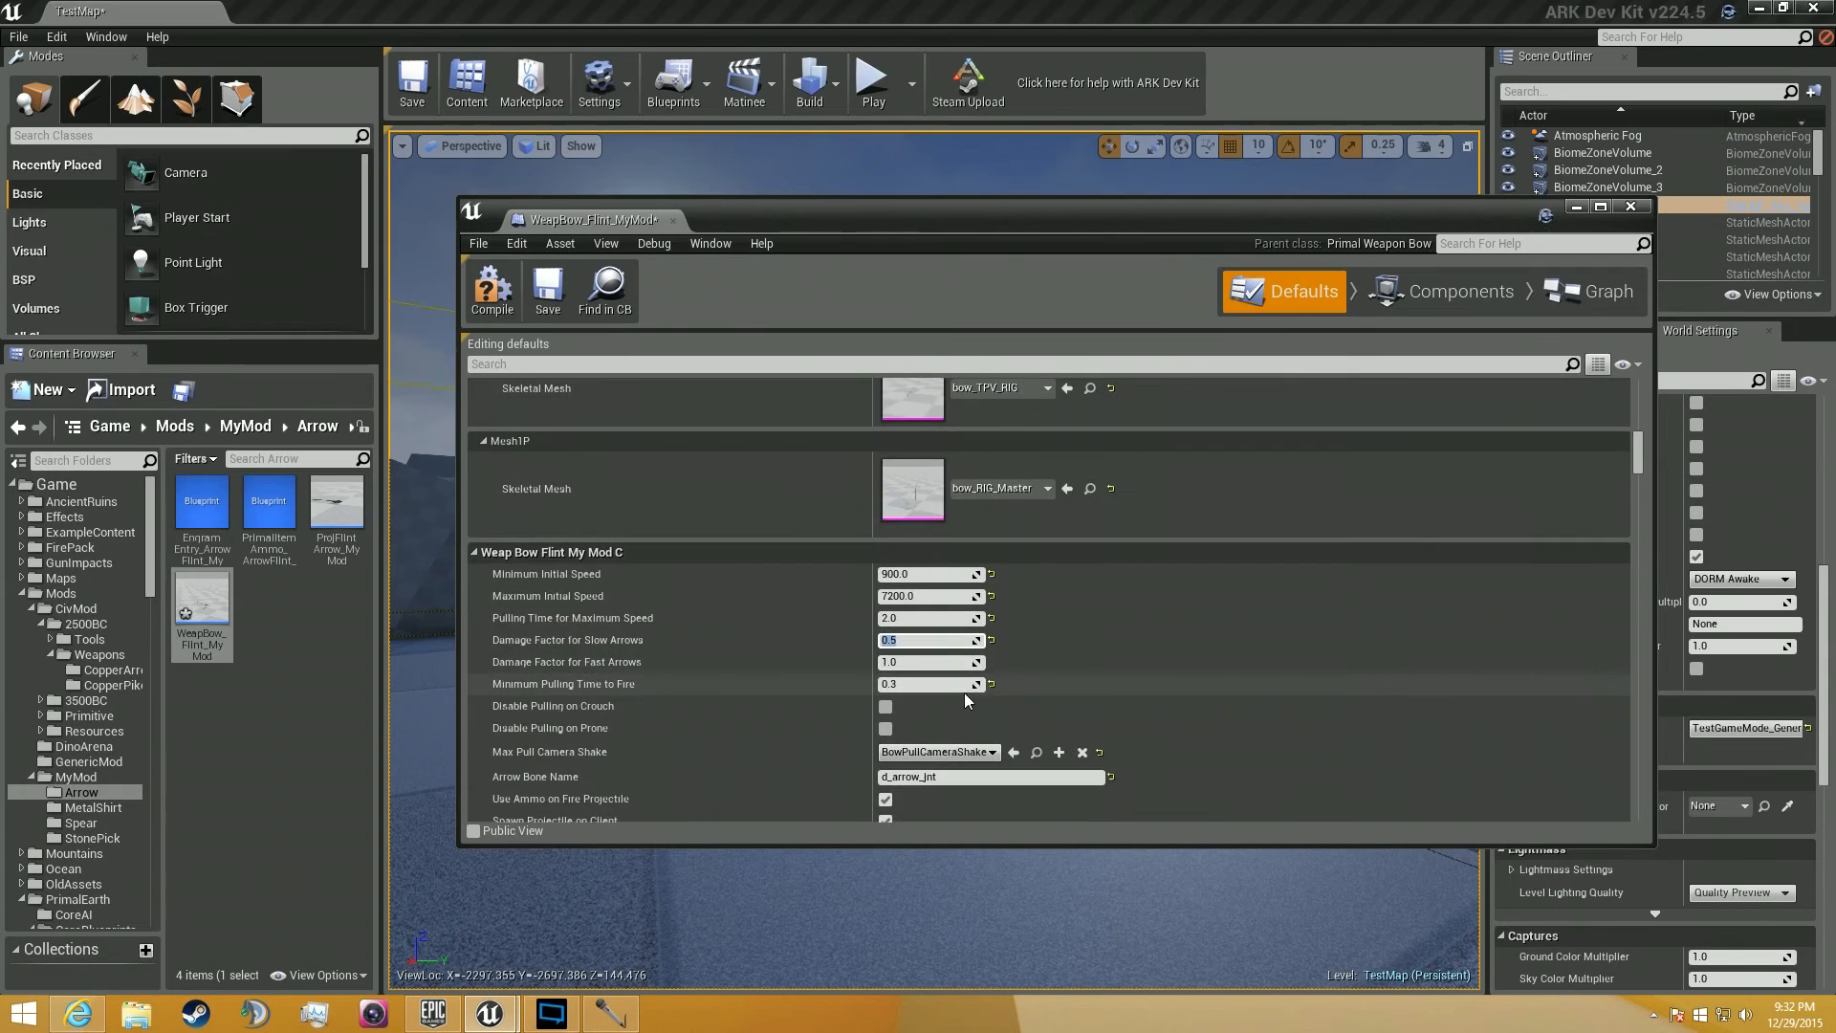
scroll(727, 778, down, 5)
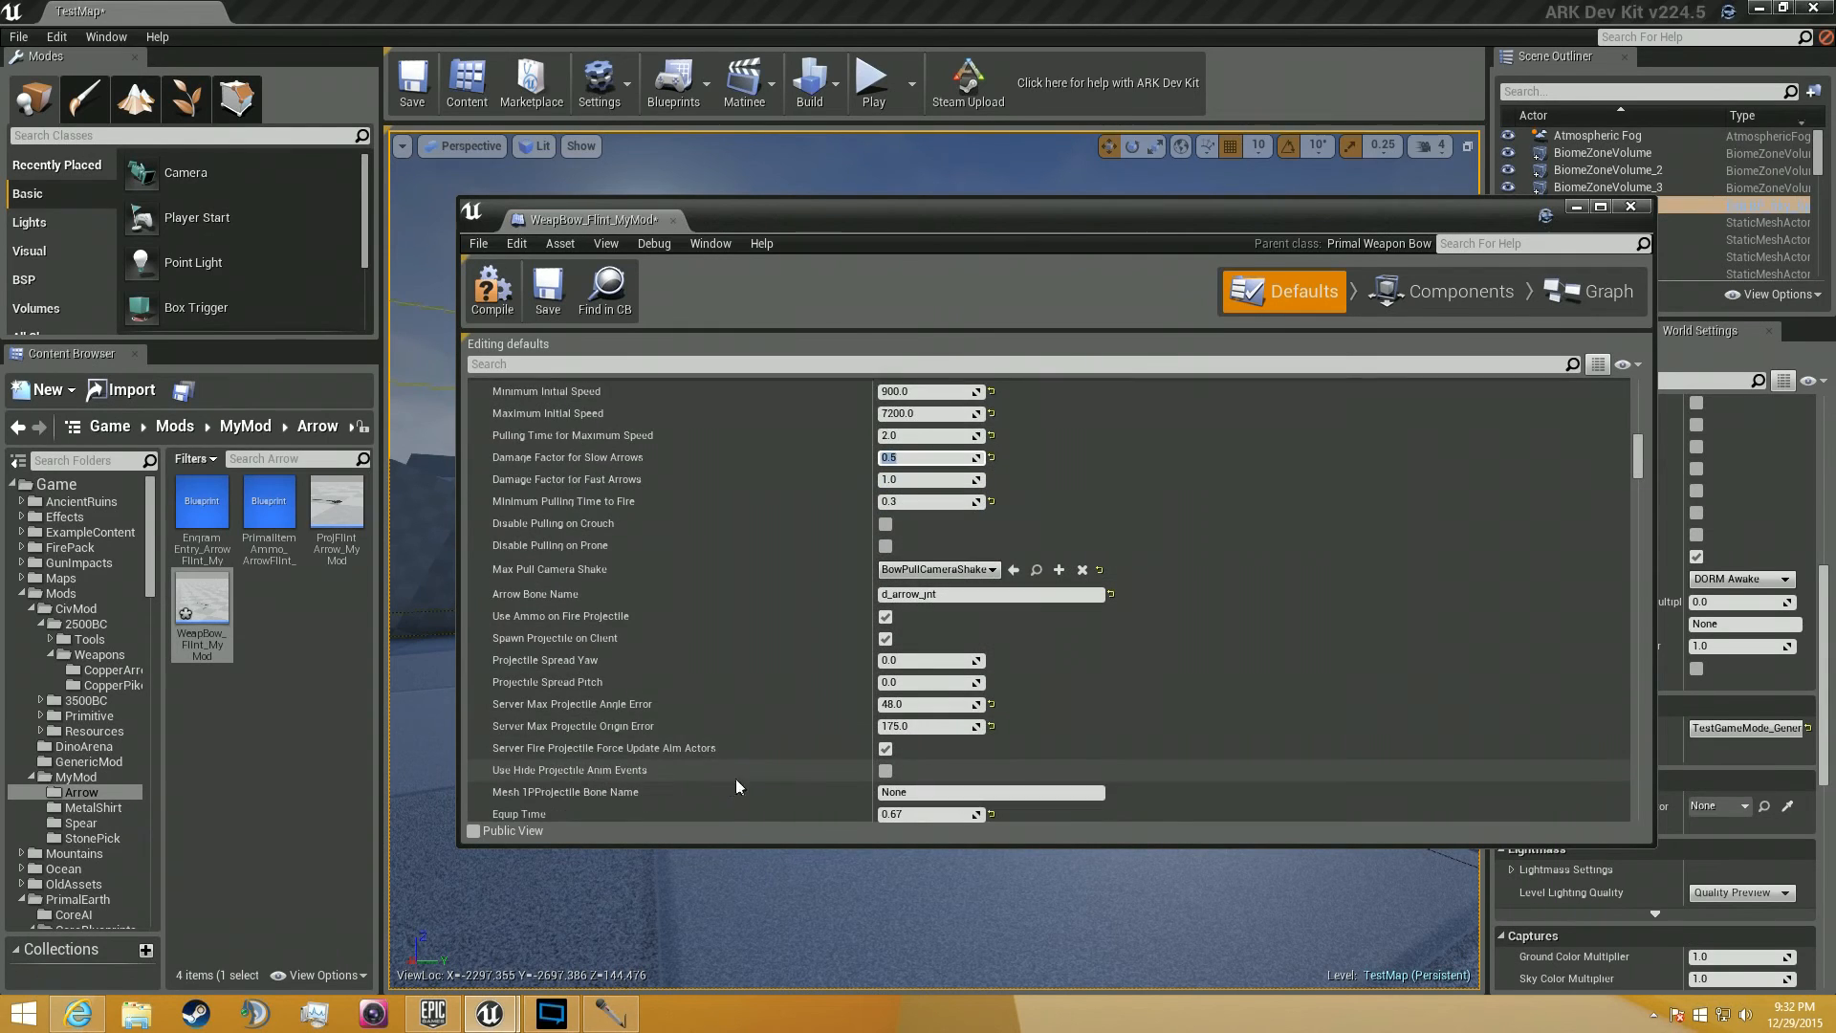
scroll(786, 737, up, 3)
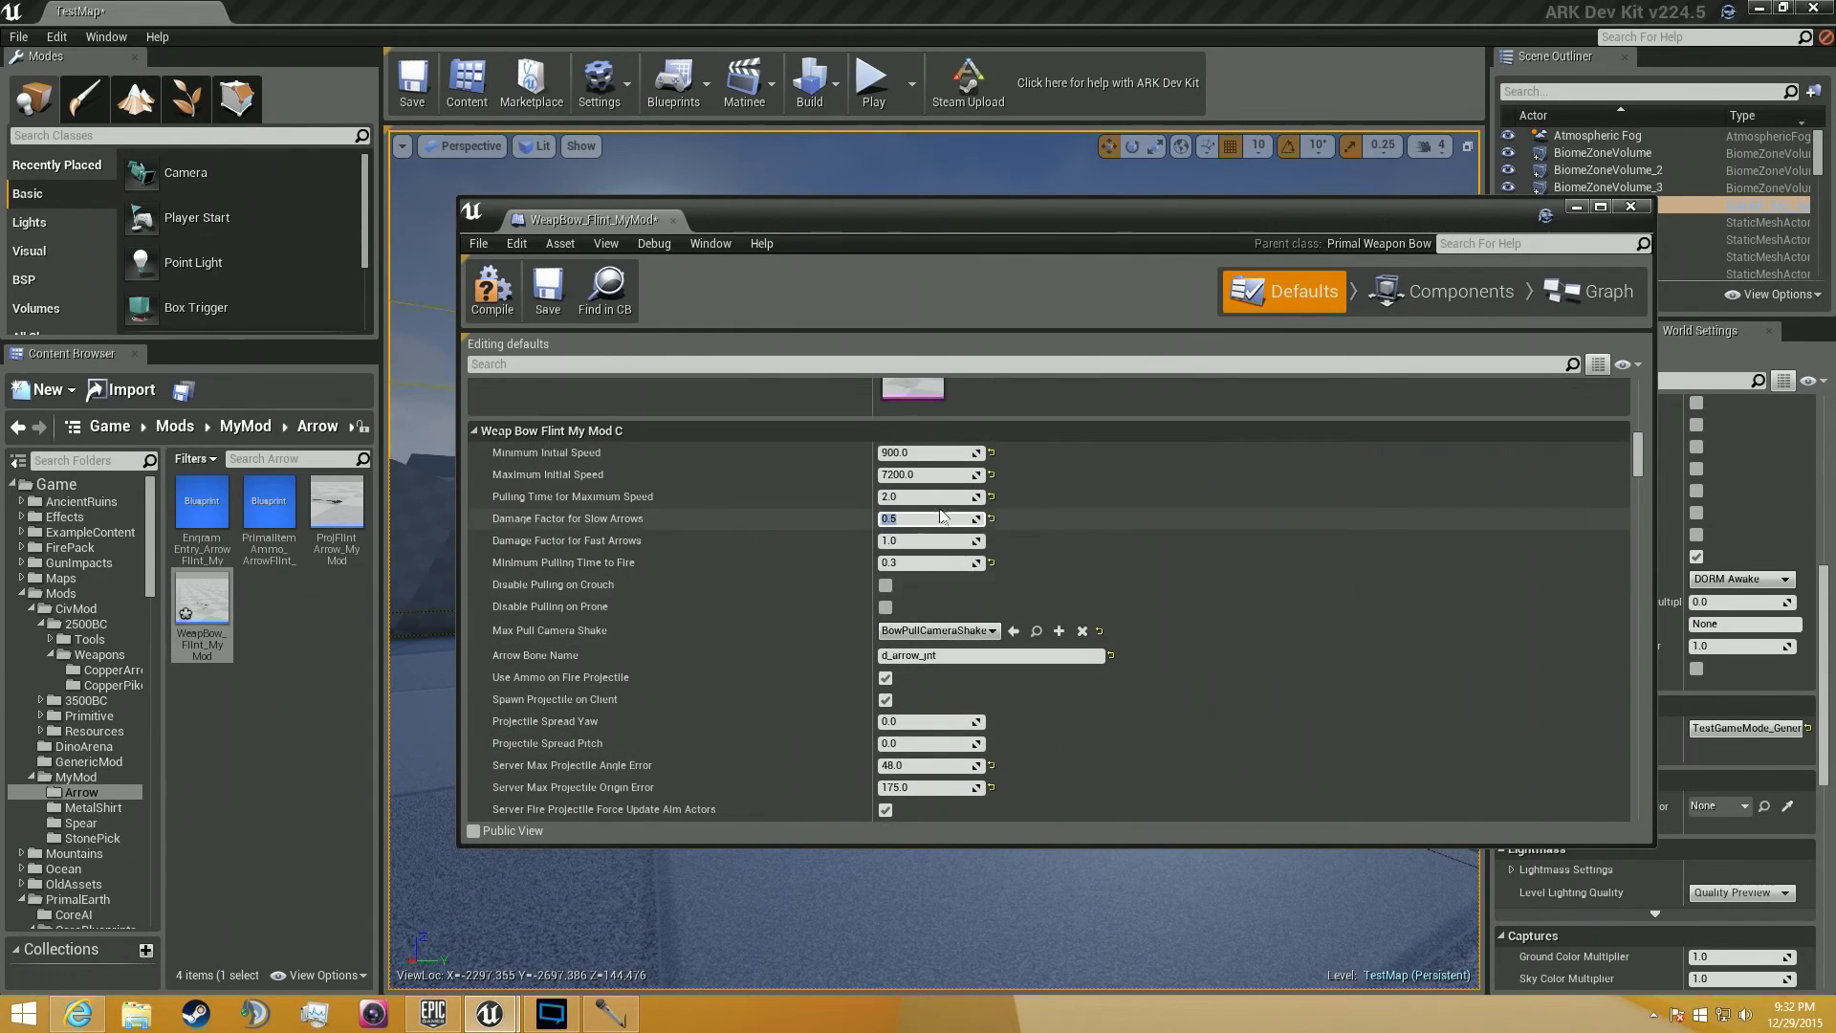
key(Tab)
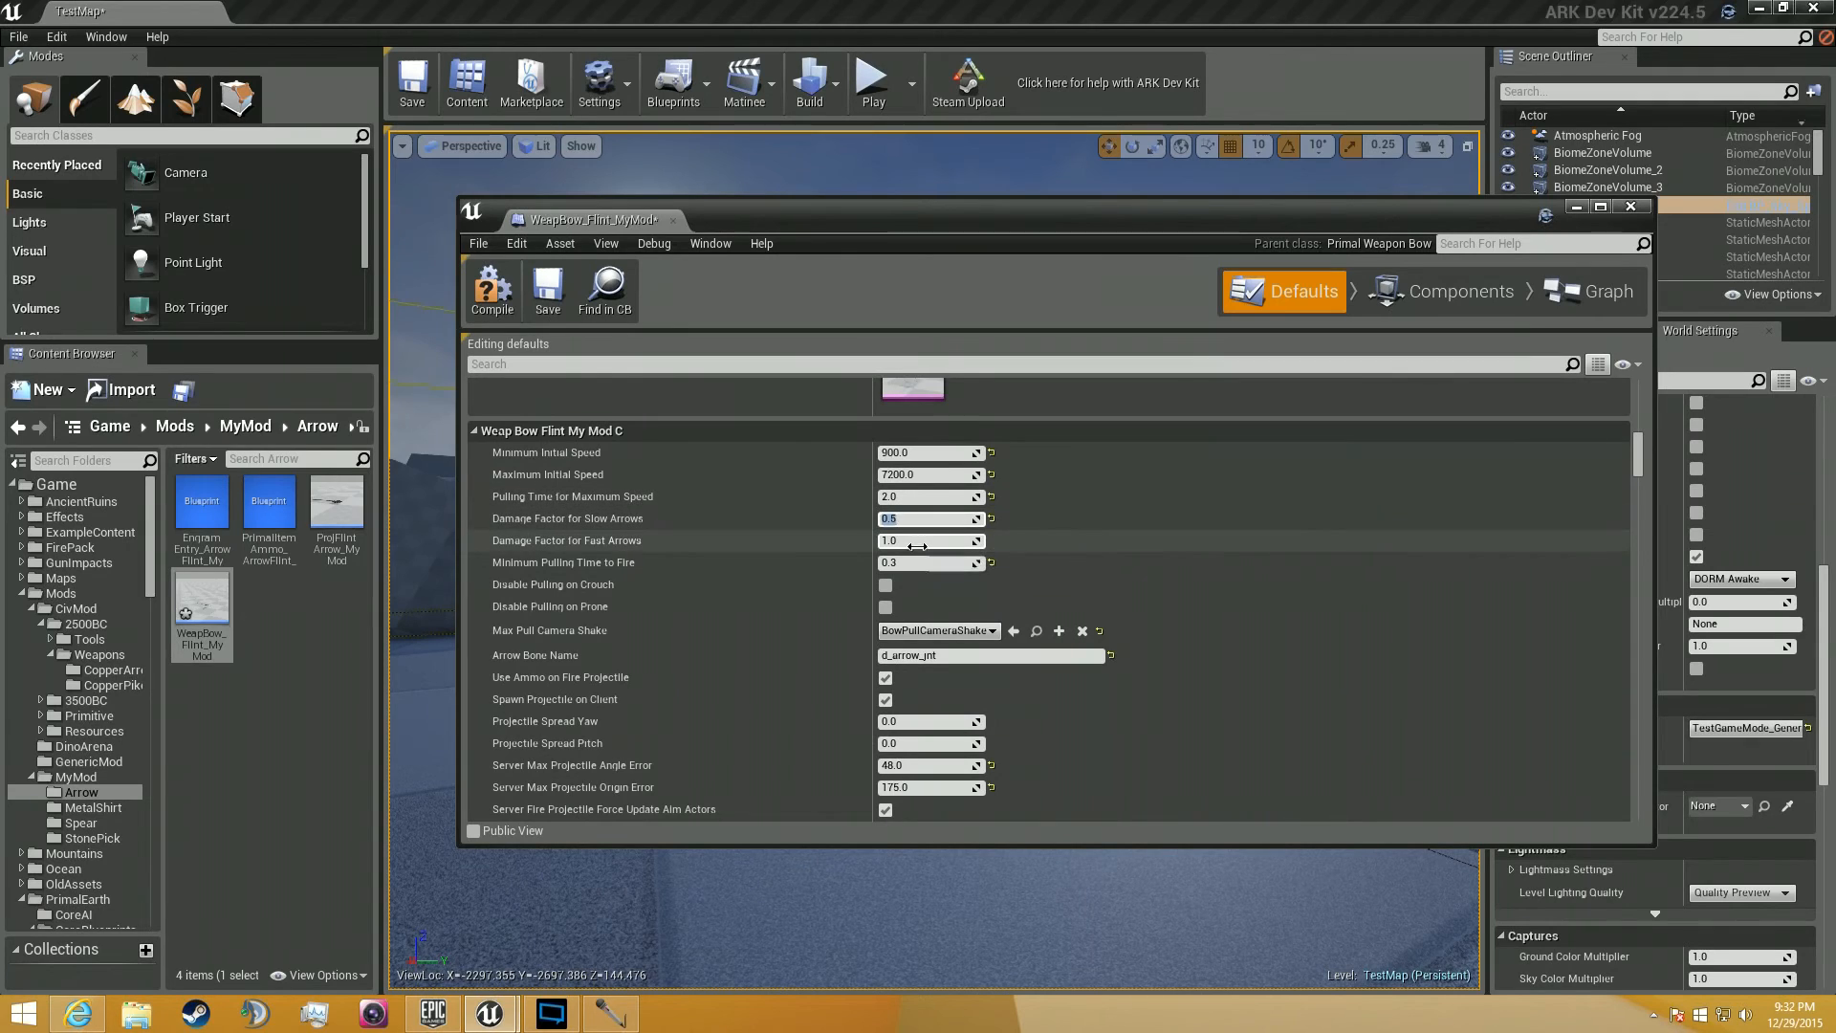
click(920, 567)
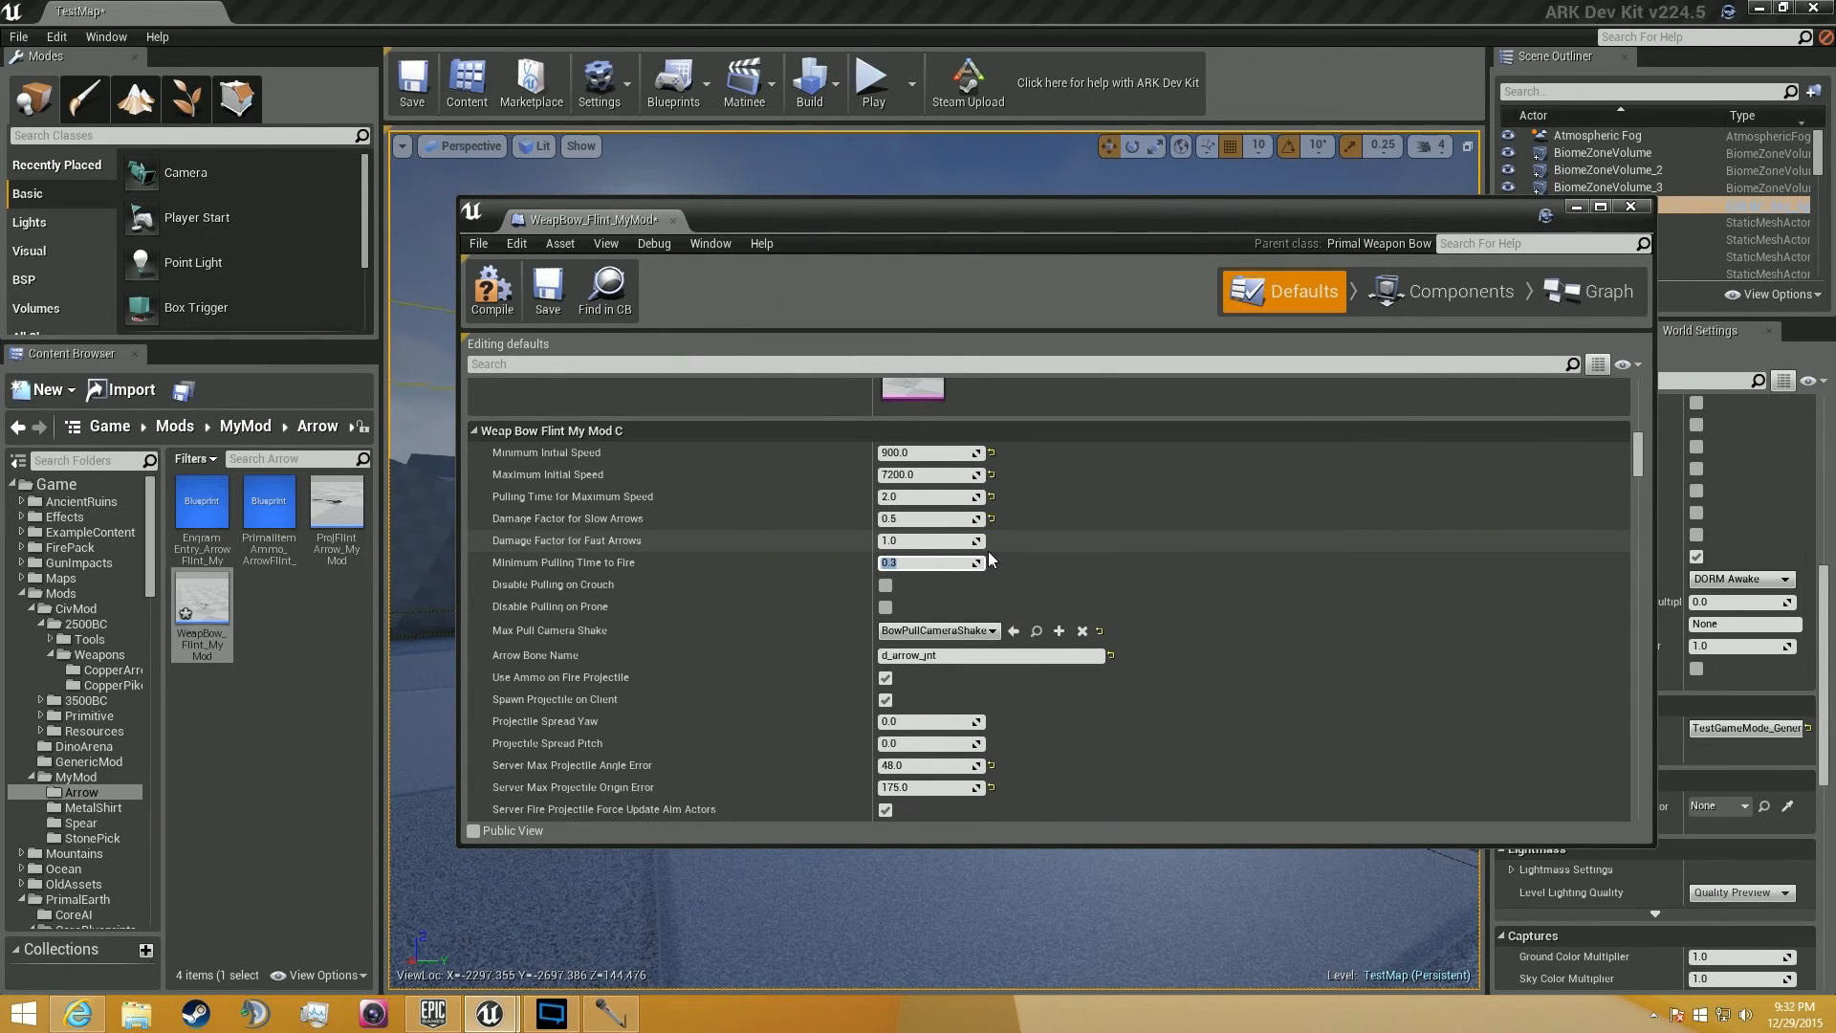
text(.5)
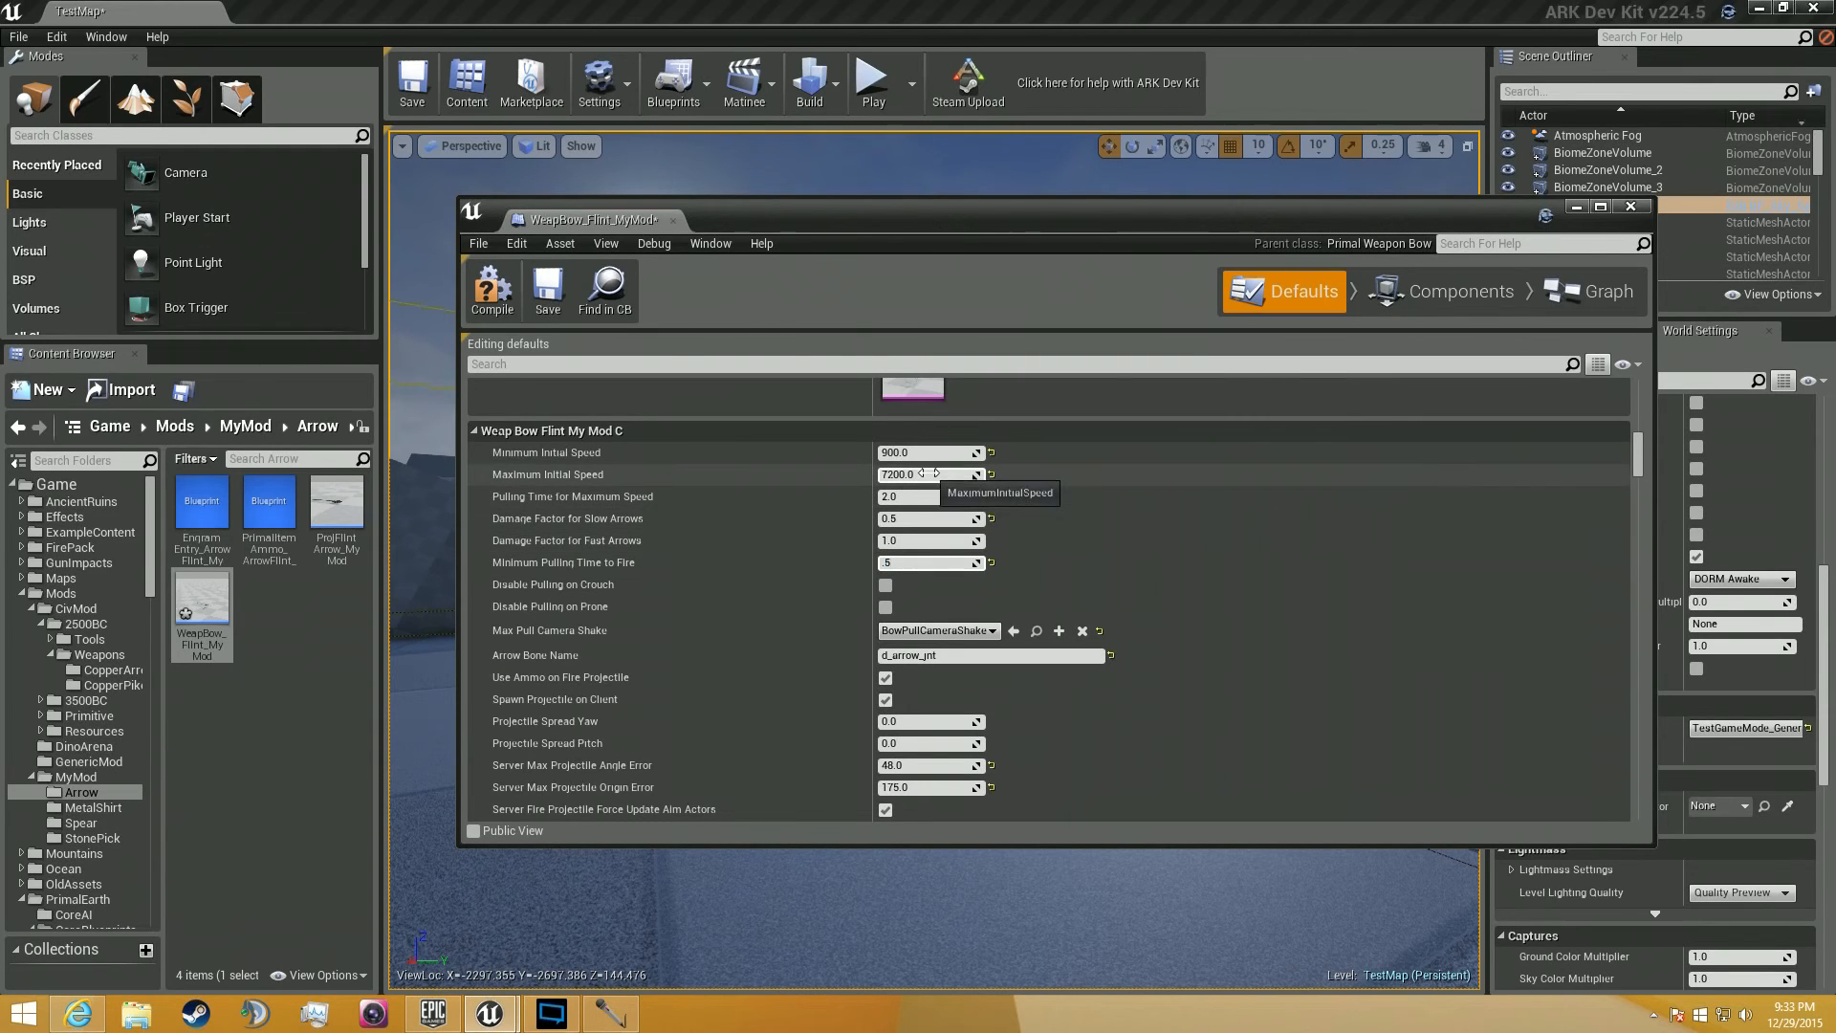
key(Return)
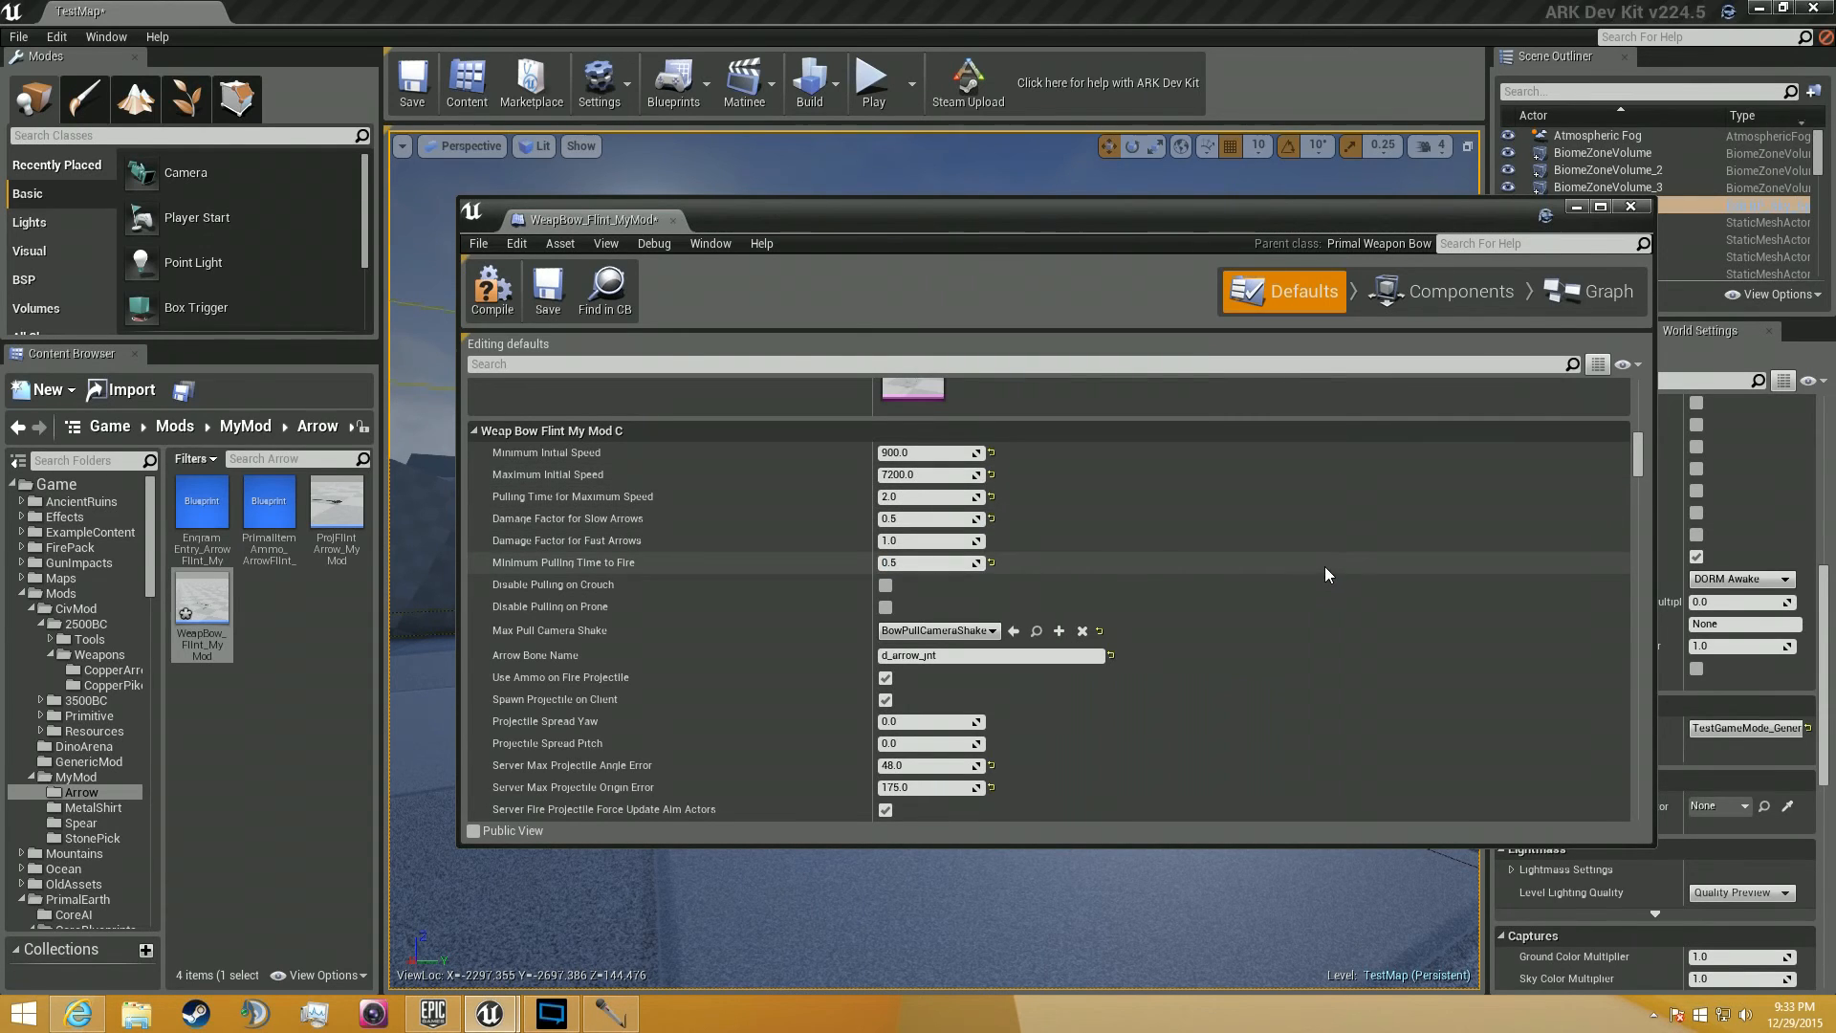
Set the flint bow's Equip Time to .2 and review its remaining weapon defaults down to the Aim Drift properties.
scroll(1323, 566, down, 5)
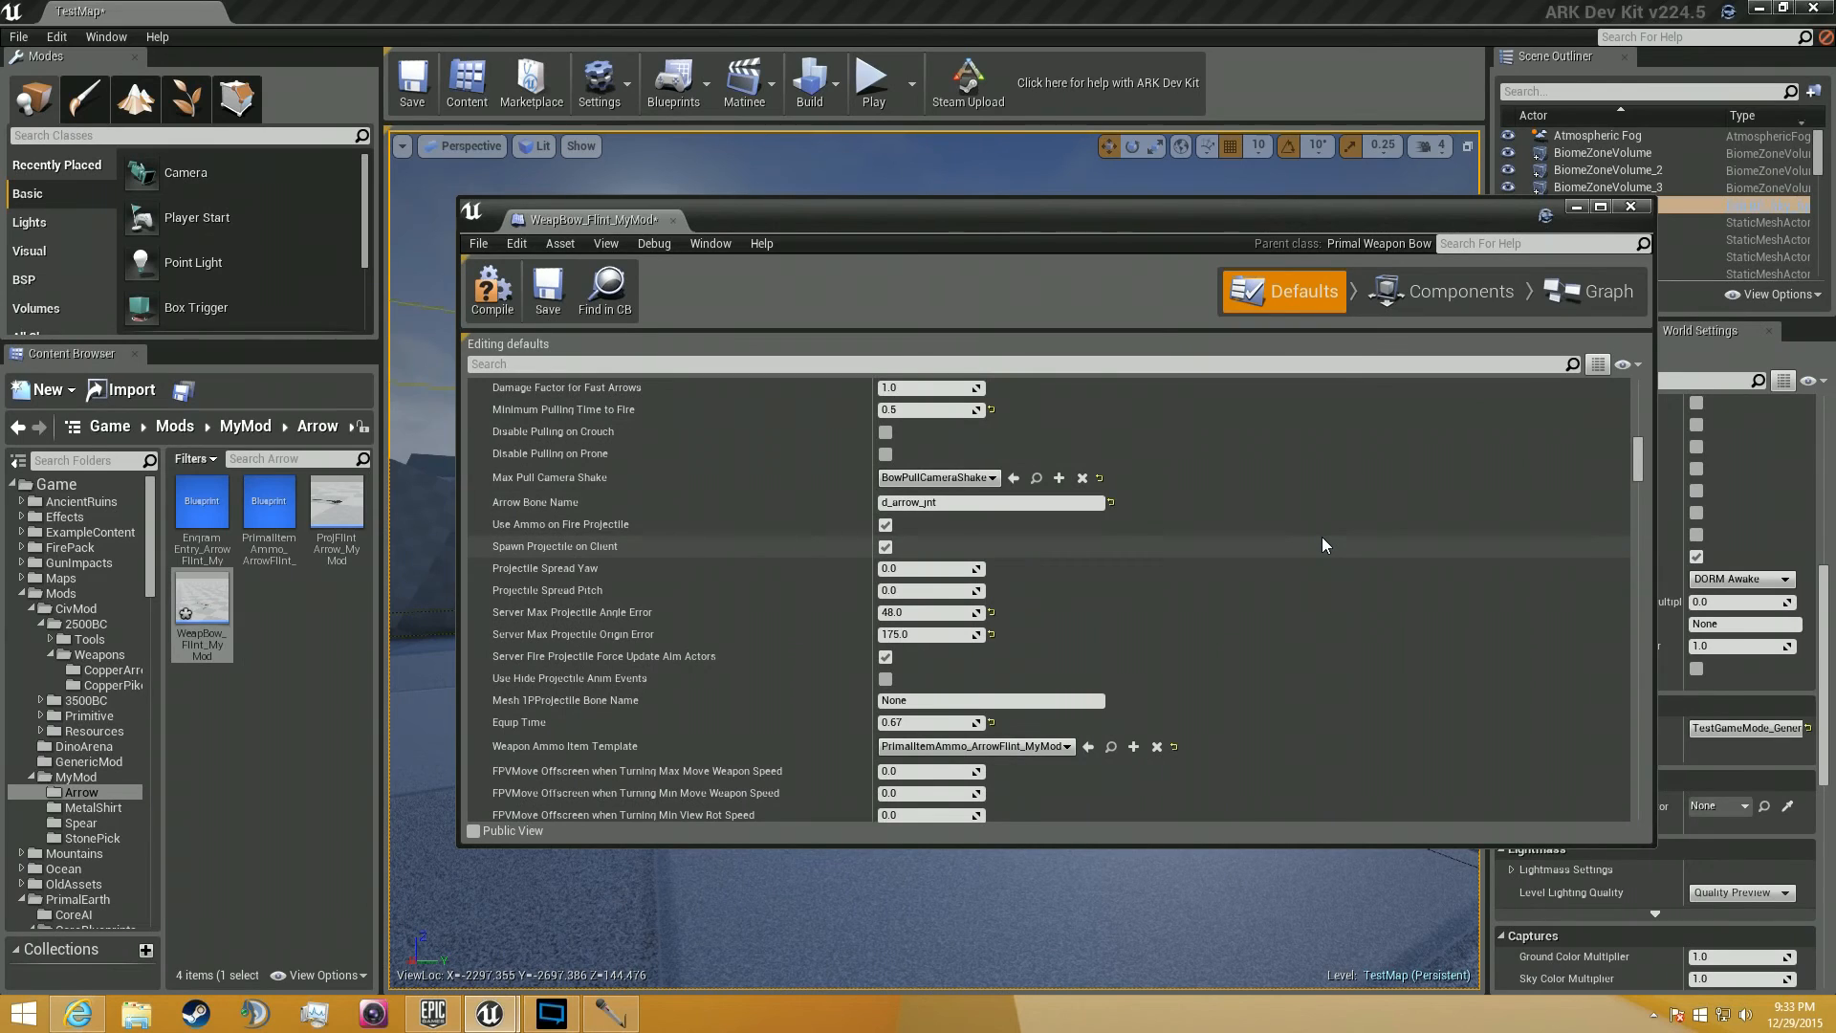
click(957, 728)
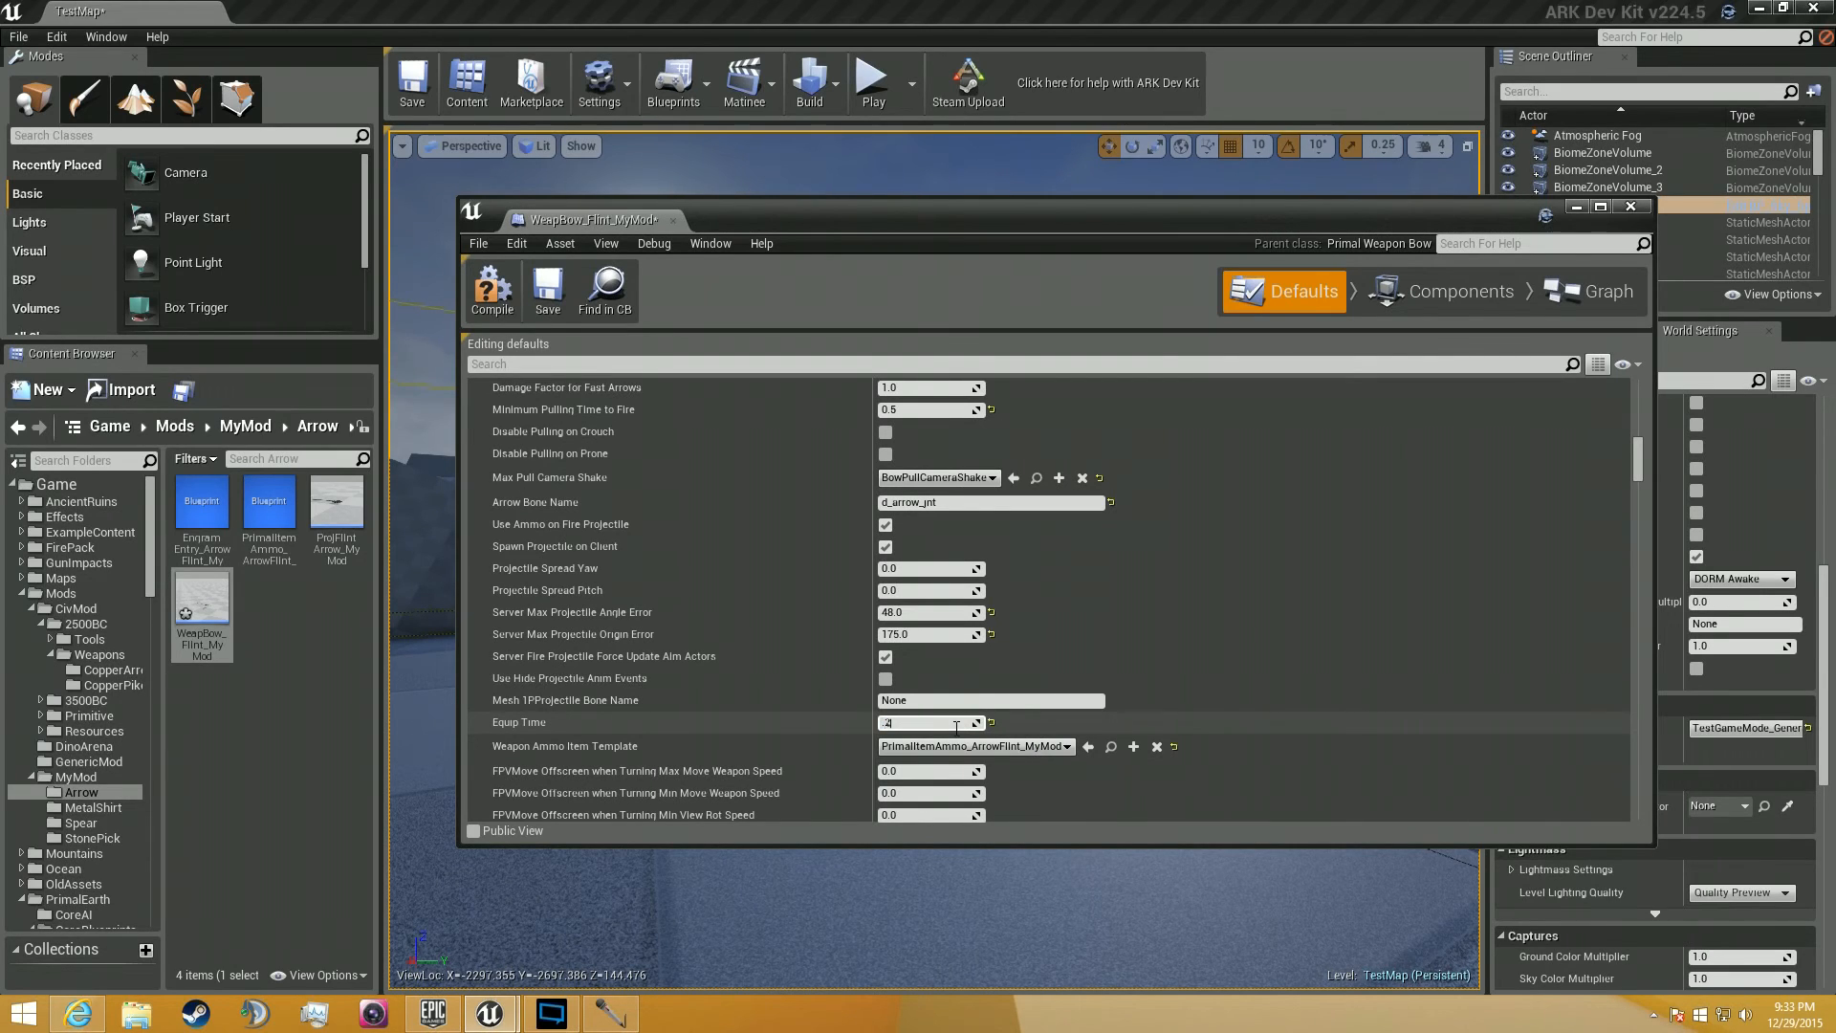
scroll(1297, 747, down, 8)
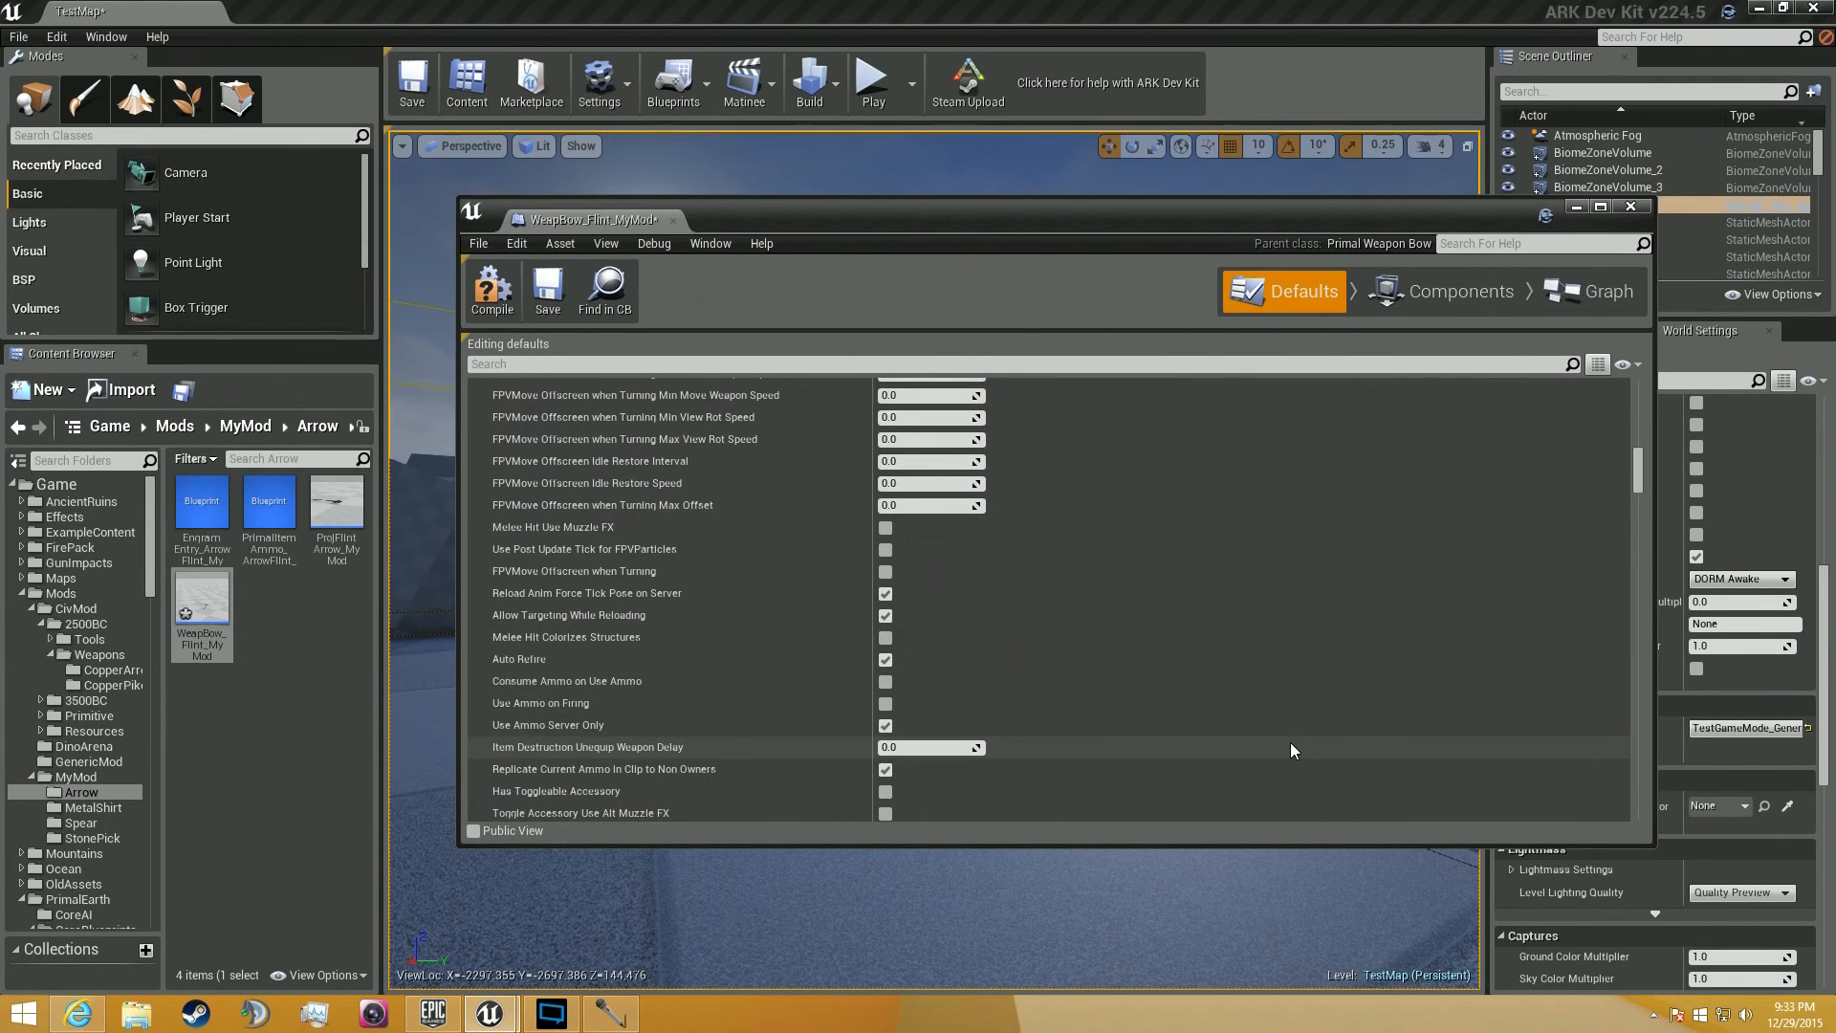
scroll(1291, 744, down, 10)
scroll(1289, 742, down, 8)
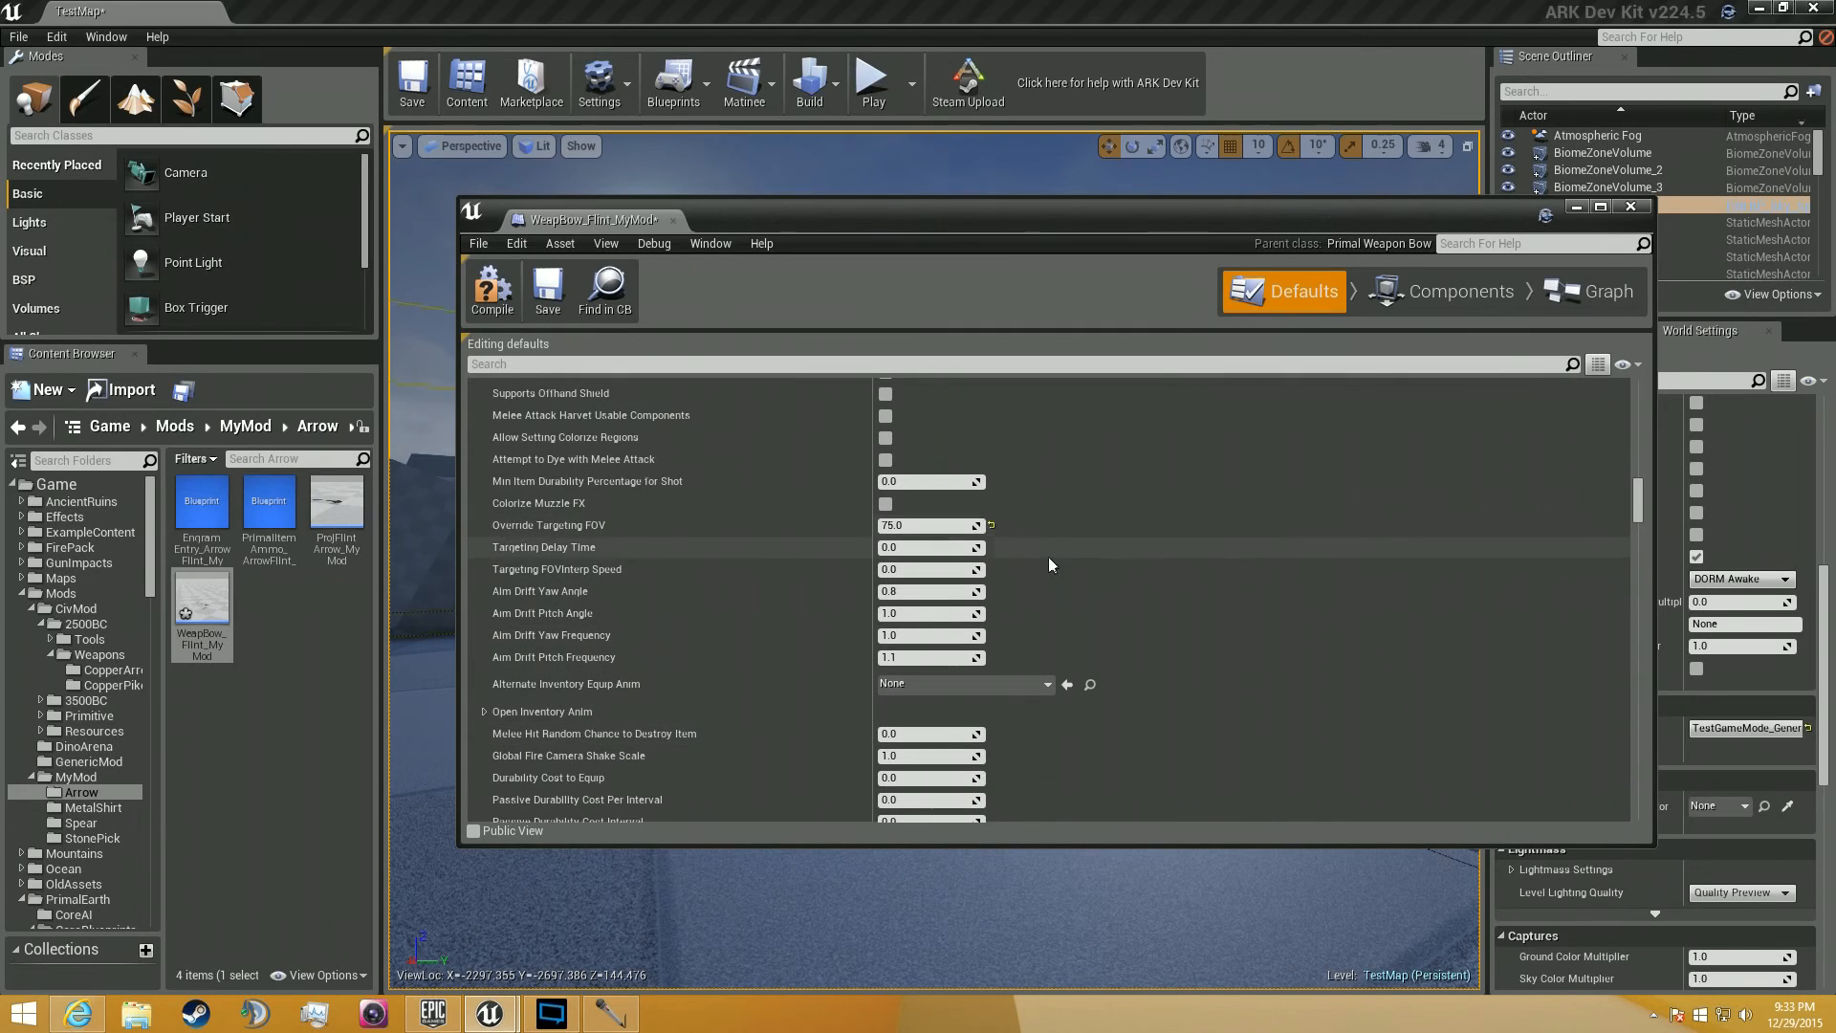
scroll(1039, 698, down, 1)
Search the bow's defaults for "damage", check the Melee Damage Amount, and clear the search.
click(659, 364)
text(damage)
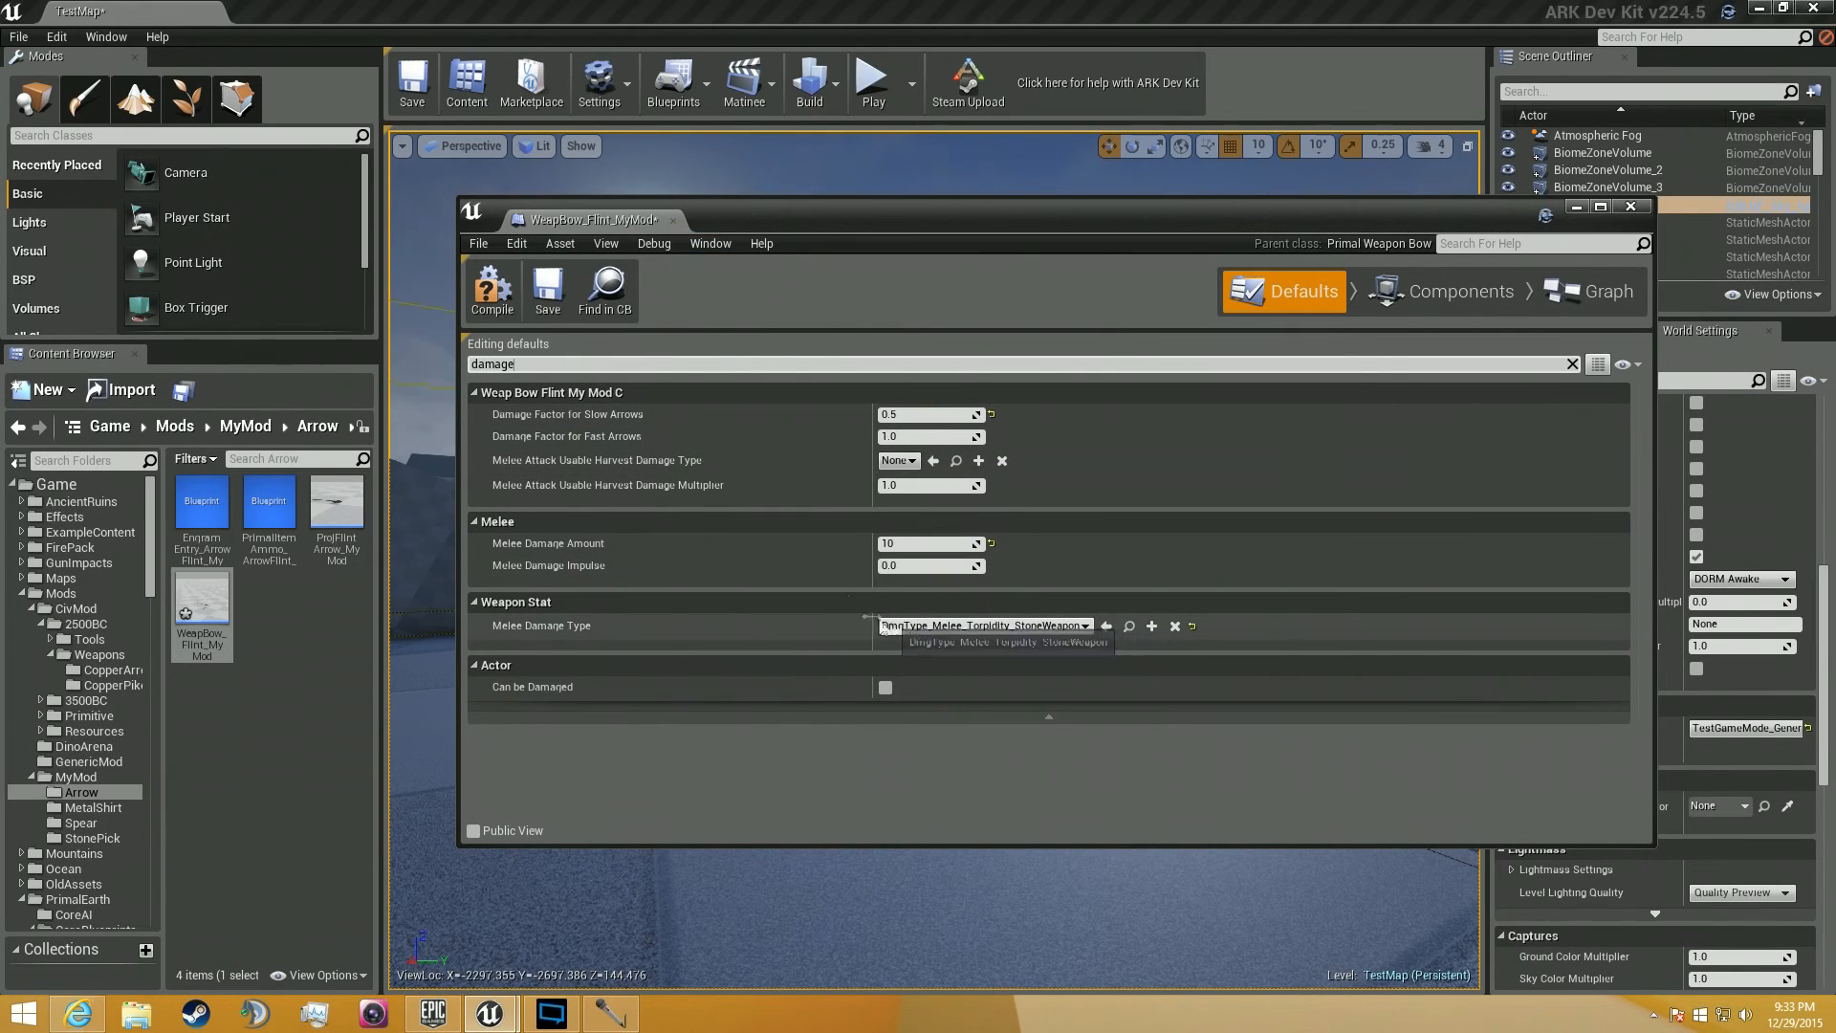
click(920, 545)
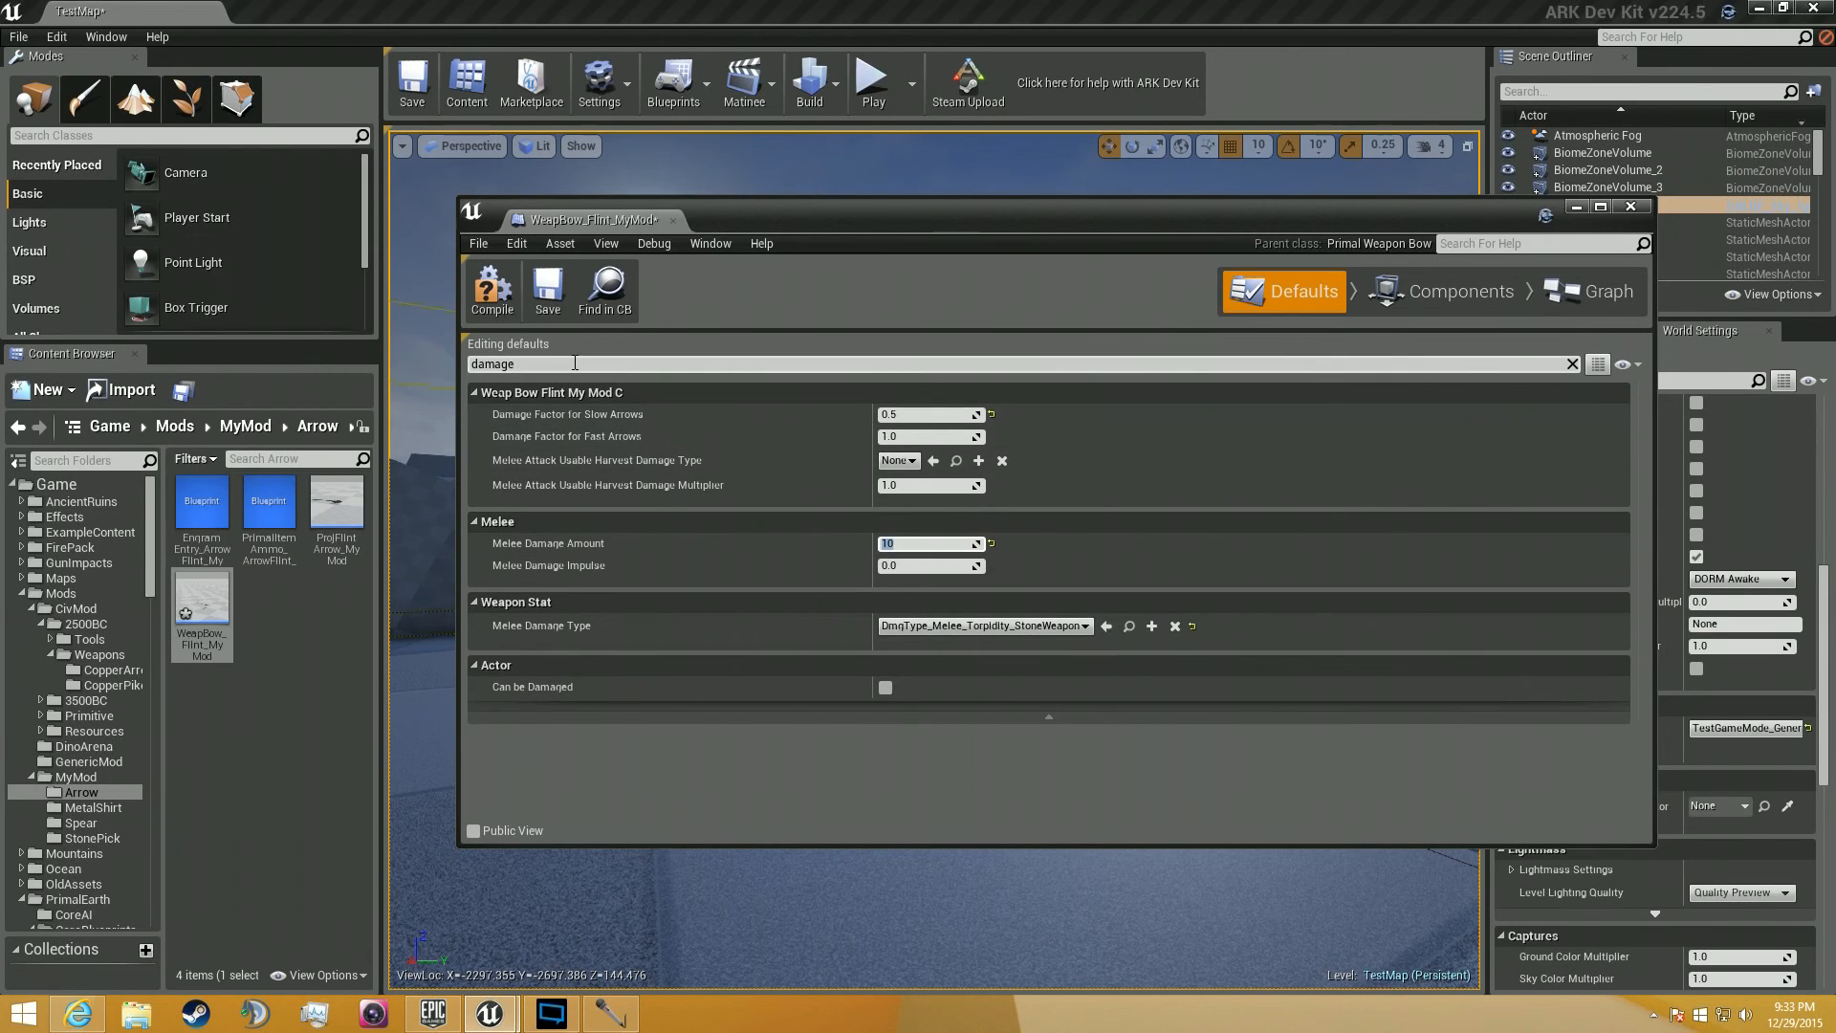
key(BackSpace)
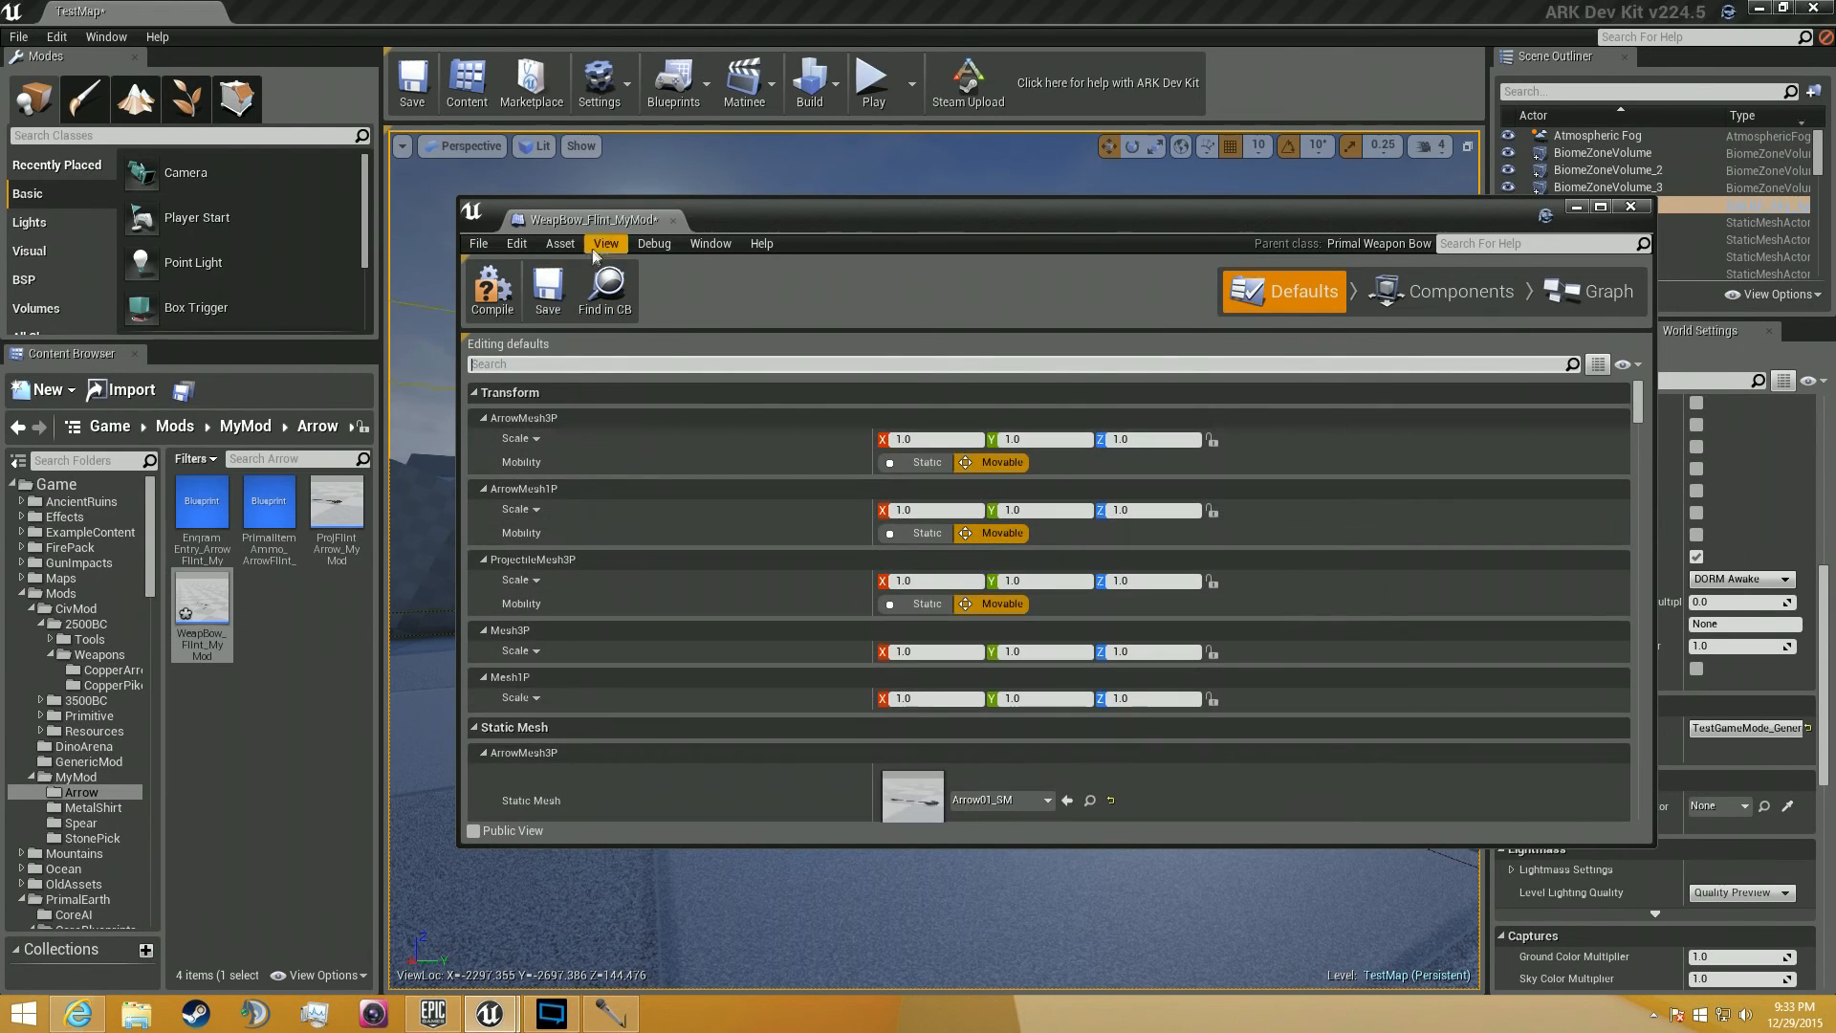
Compile and save the WeapBow_Flint_MyMod blueprint, and close it.
click(485, 305)
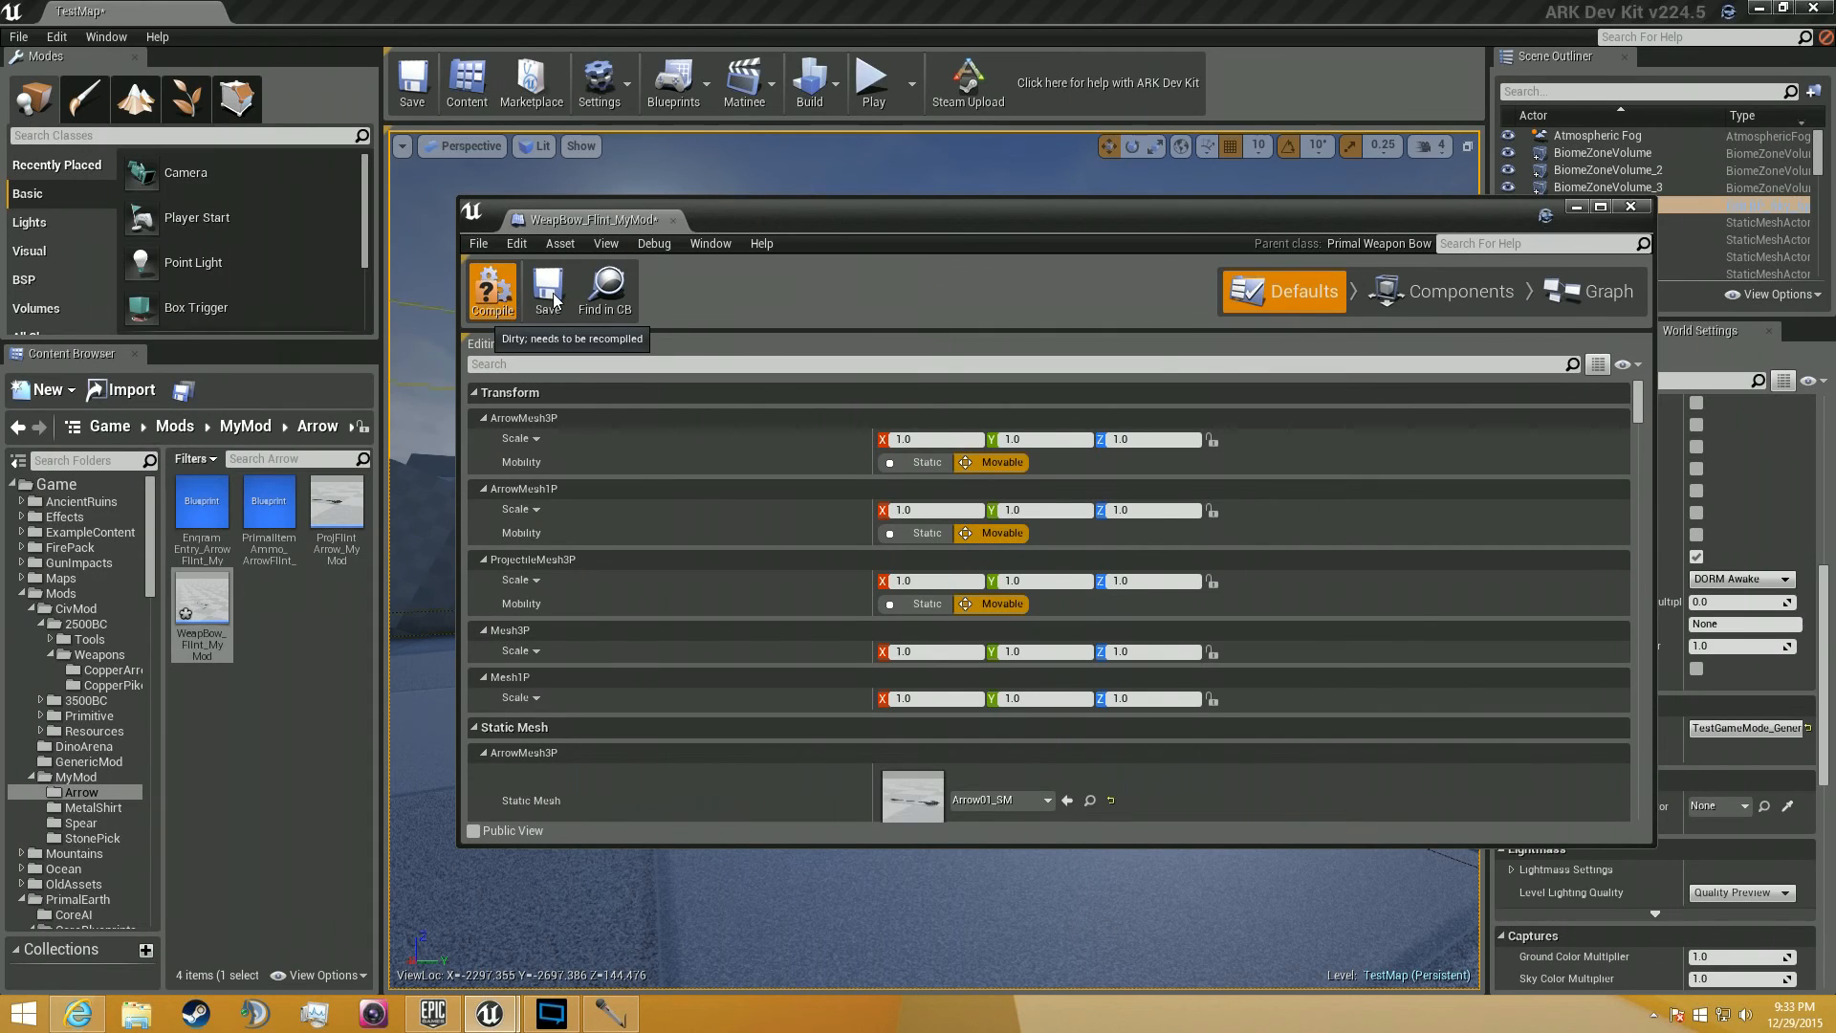
click(547, 291)
click(671, 222)
Open ProjFlintArrow_MyMod, filter its defaults for damage, set Direct Damage to 200, and save the blueprint.
double_click(336, 512)
click(635, 365)
text(da)
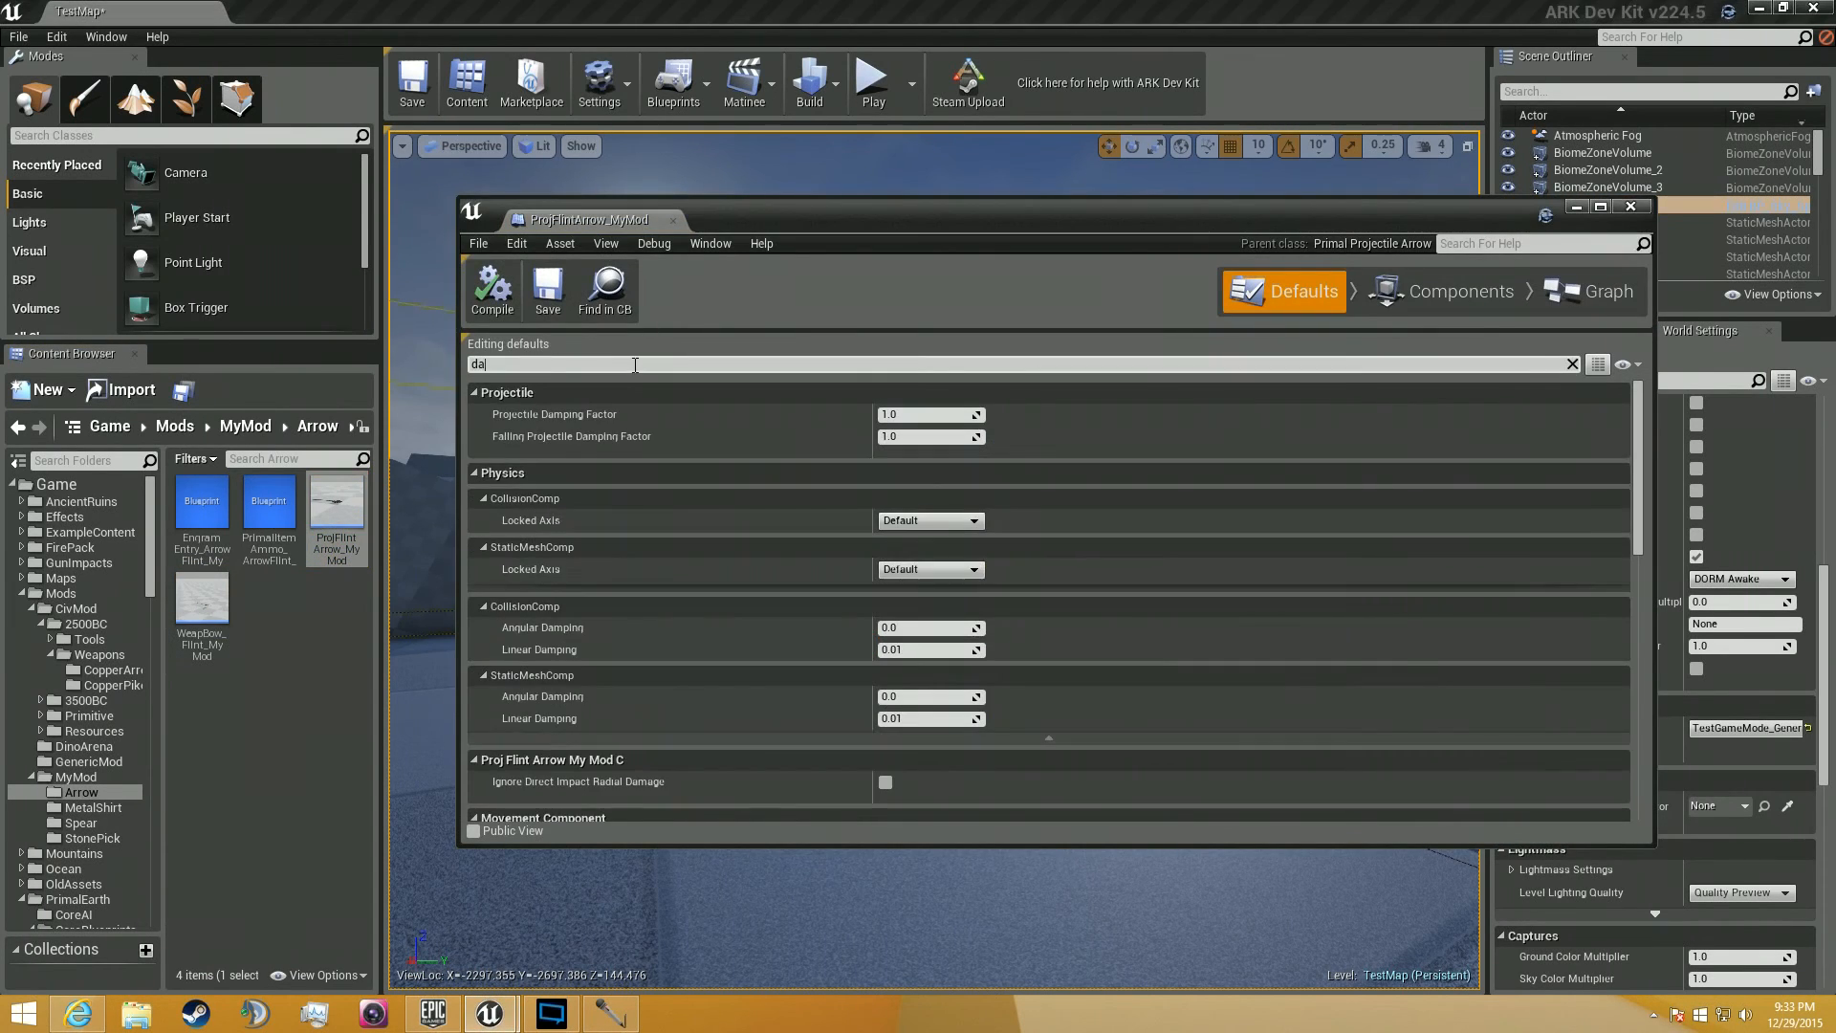
text(ma)
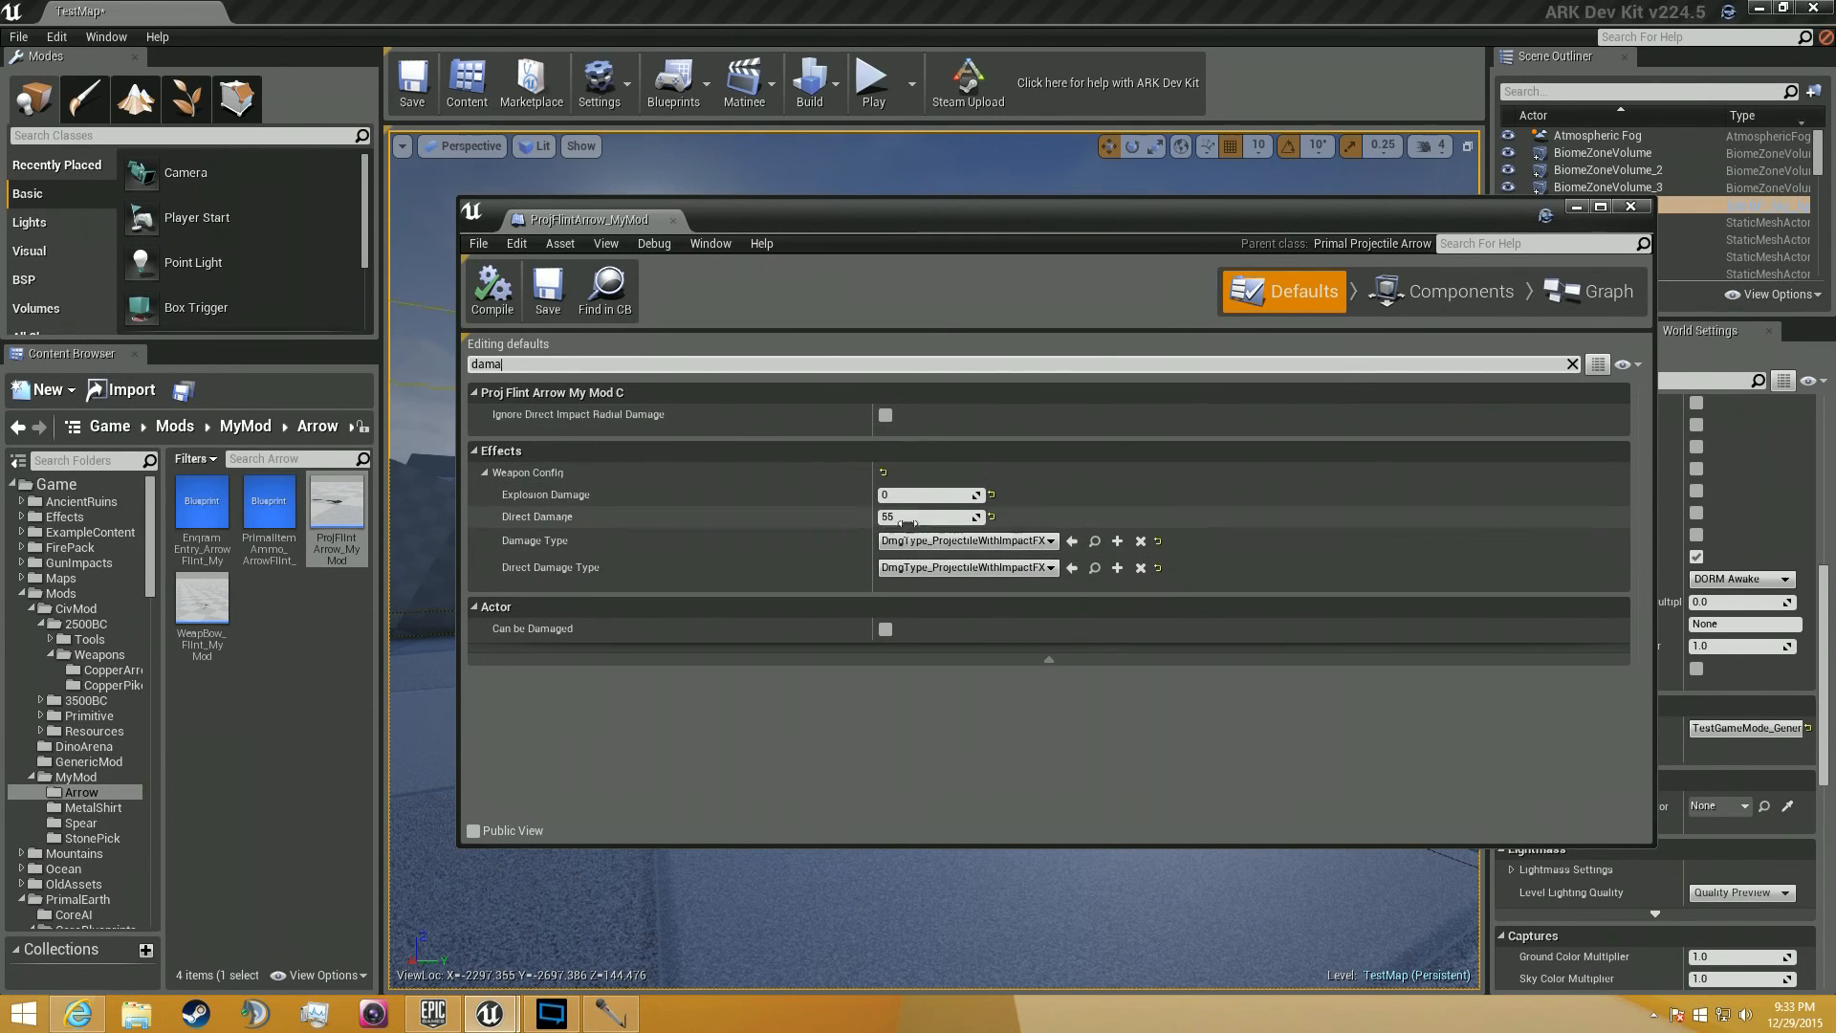
click(931, 517)
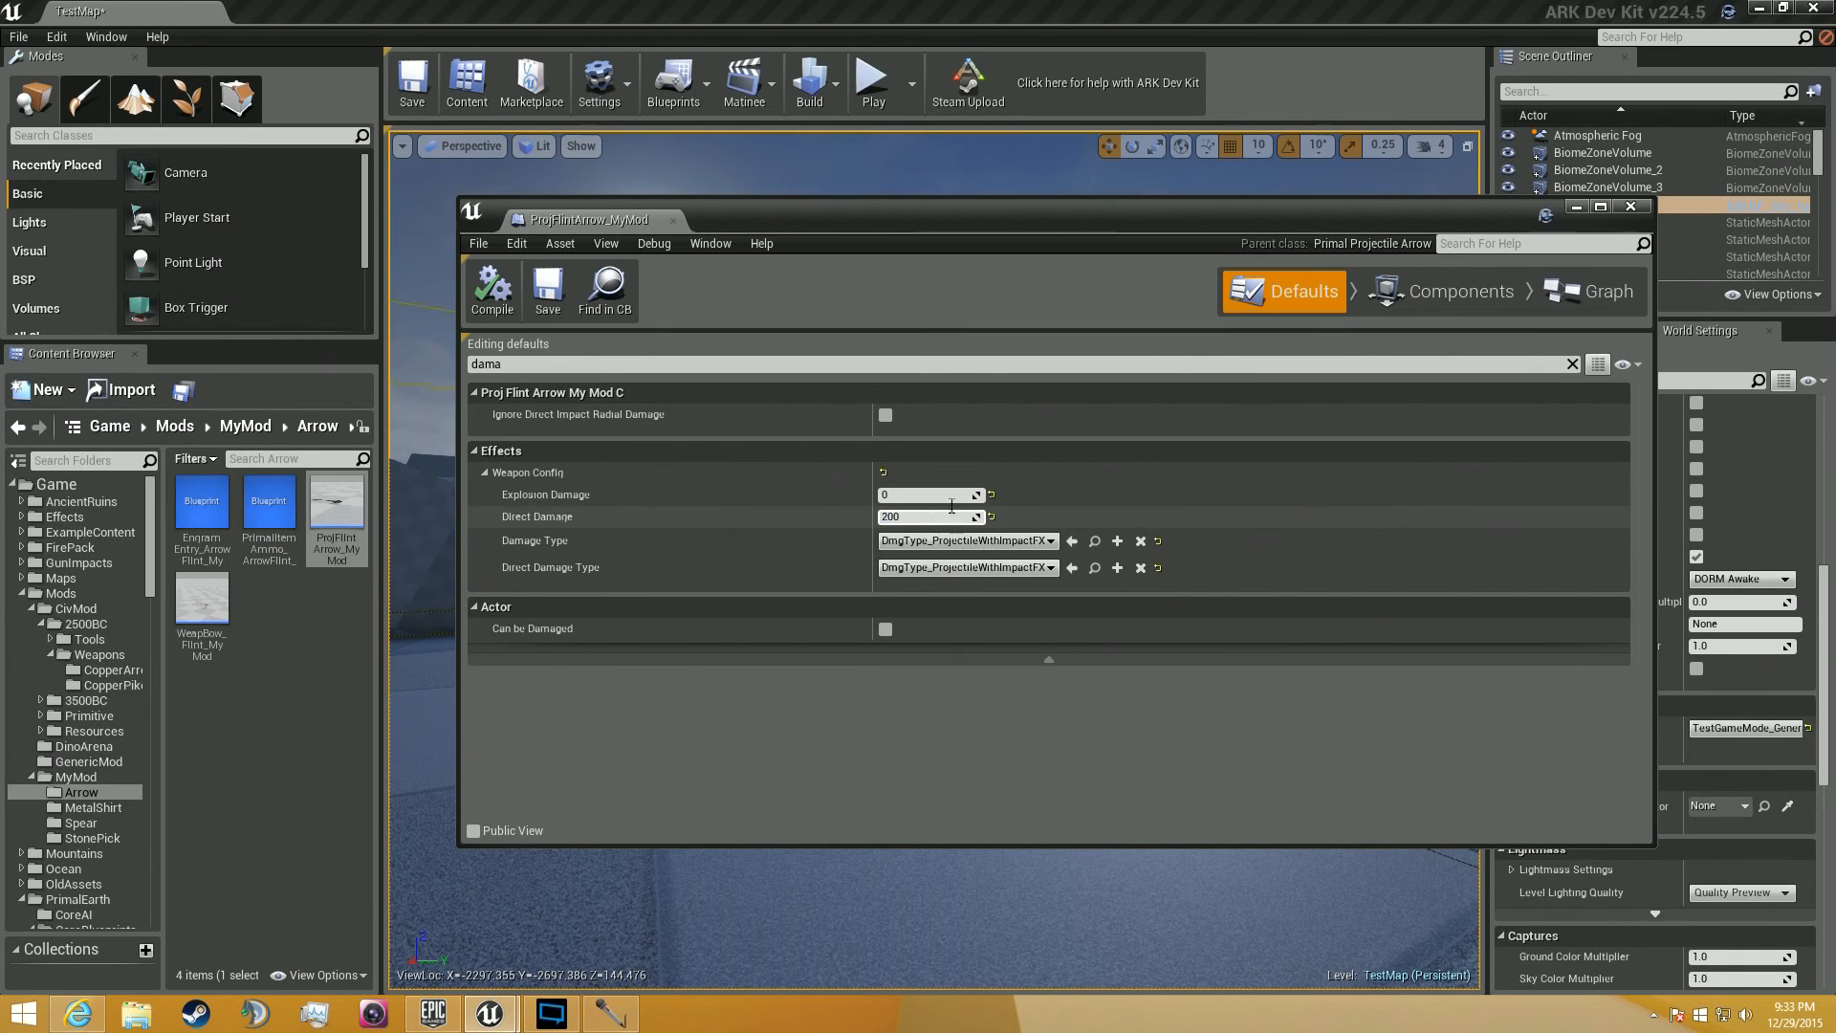
key(Return)
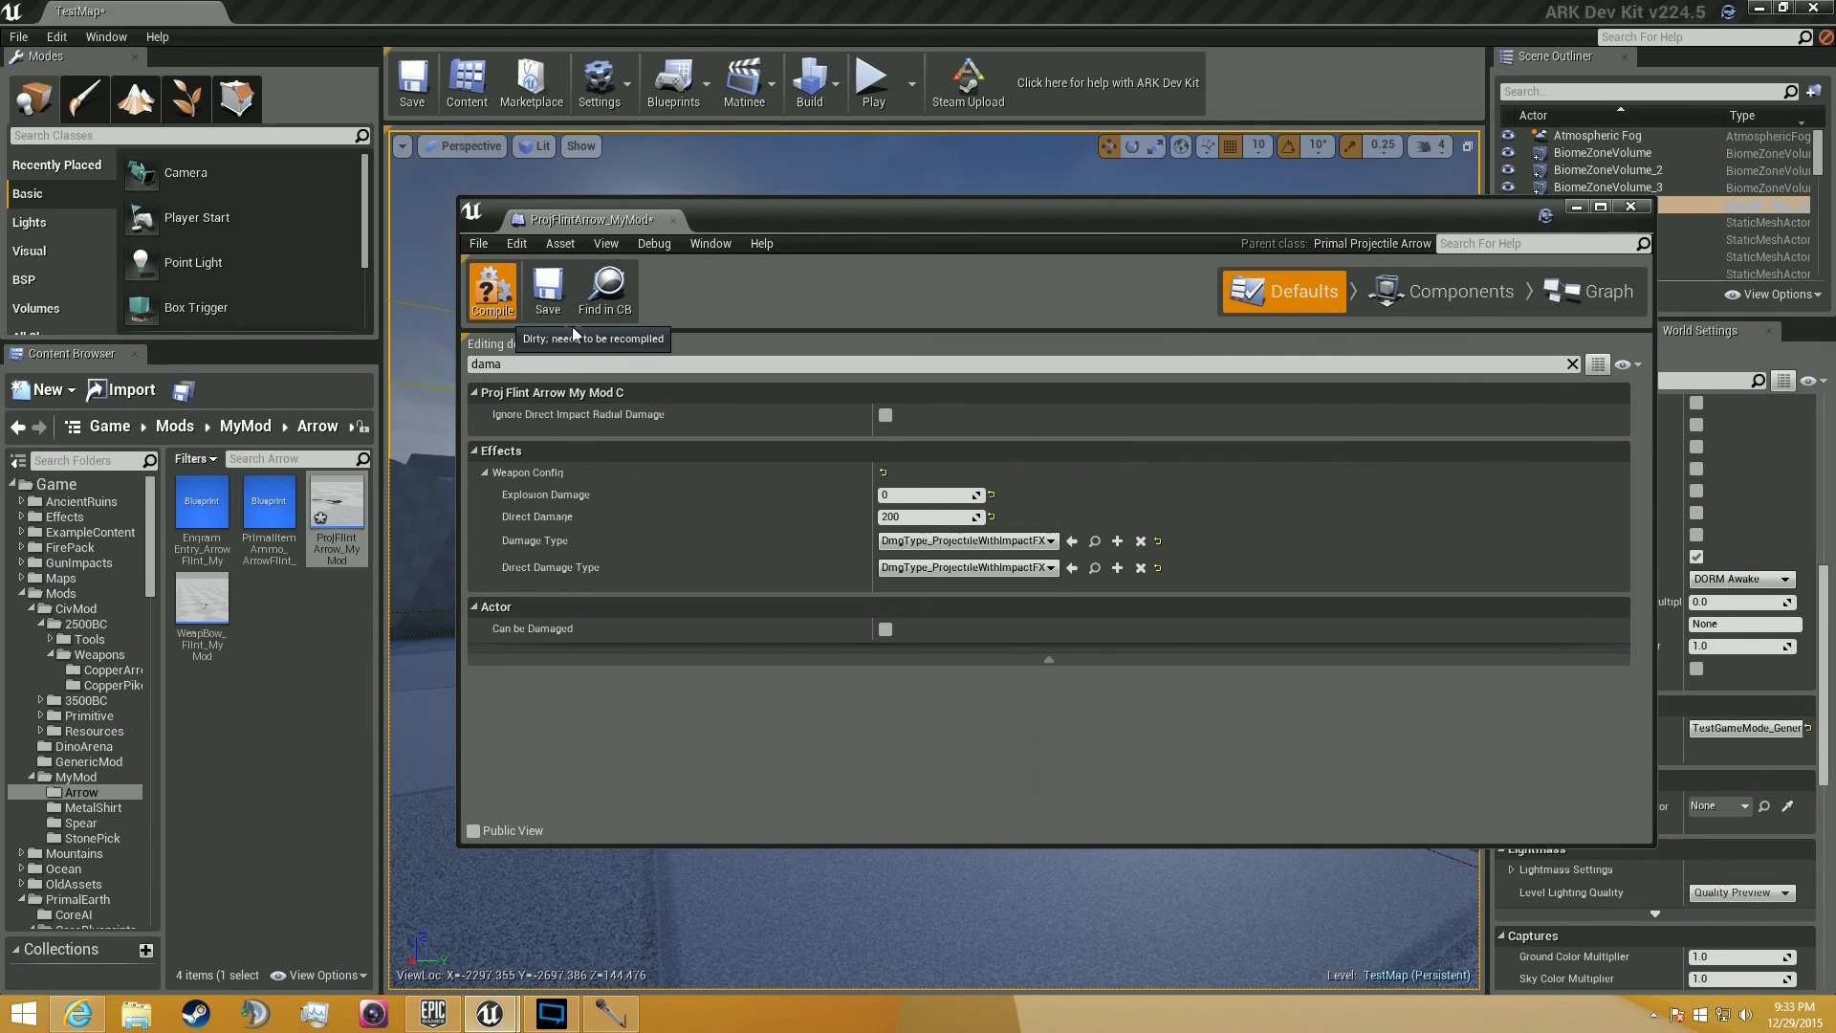
Start a play session and give the character all engrams and resources with the engram console command and GiveResources.
click(876, 111)
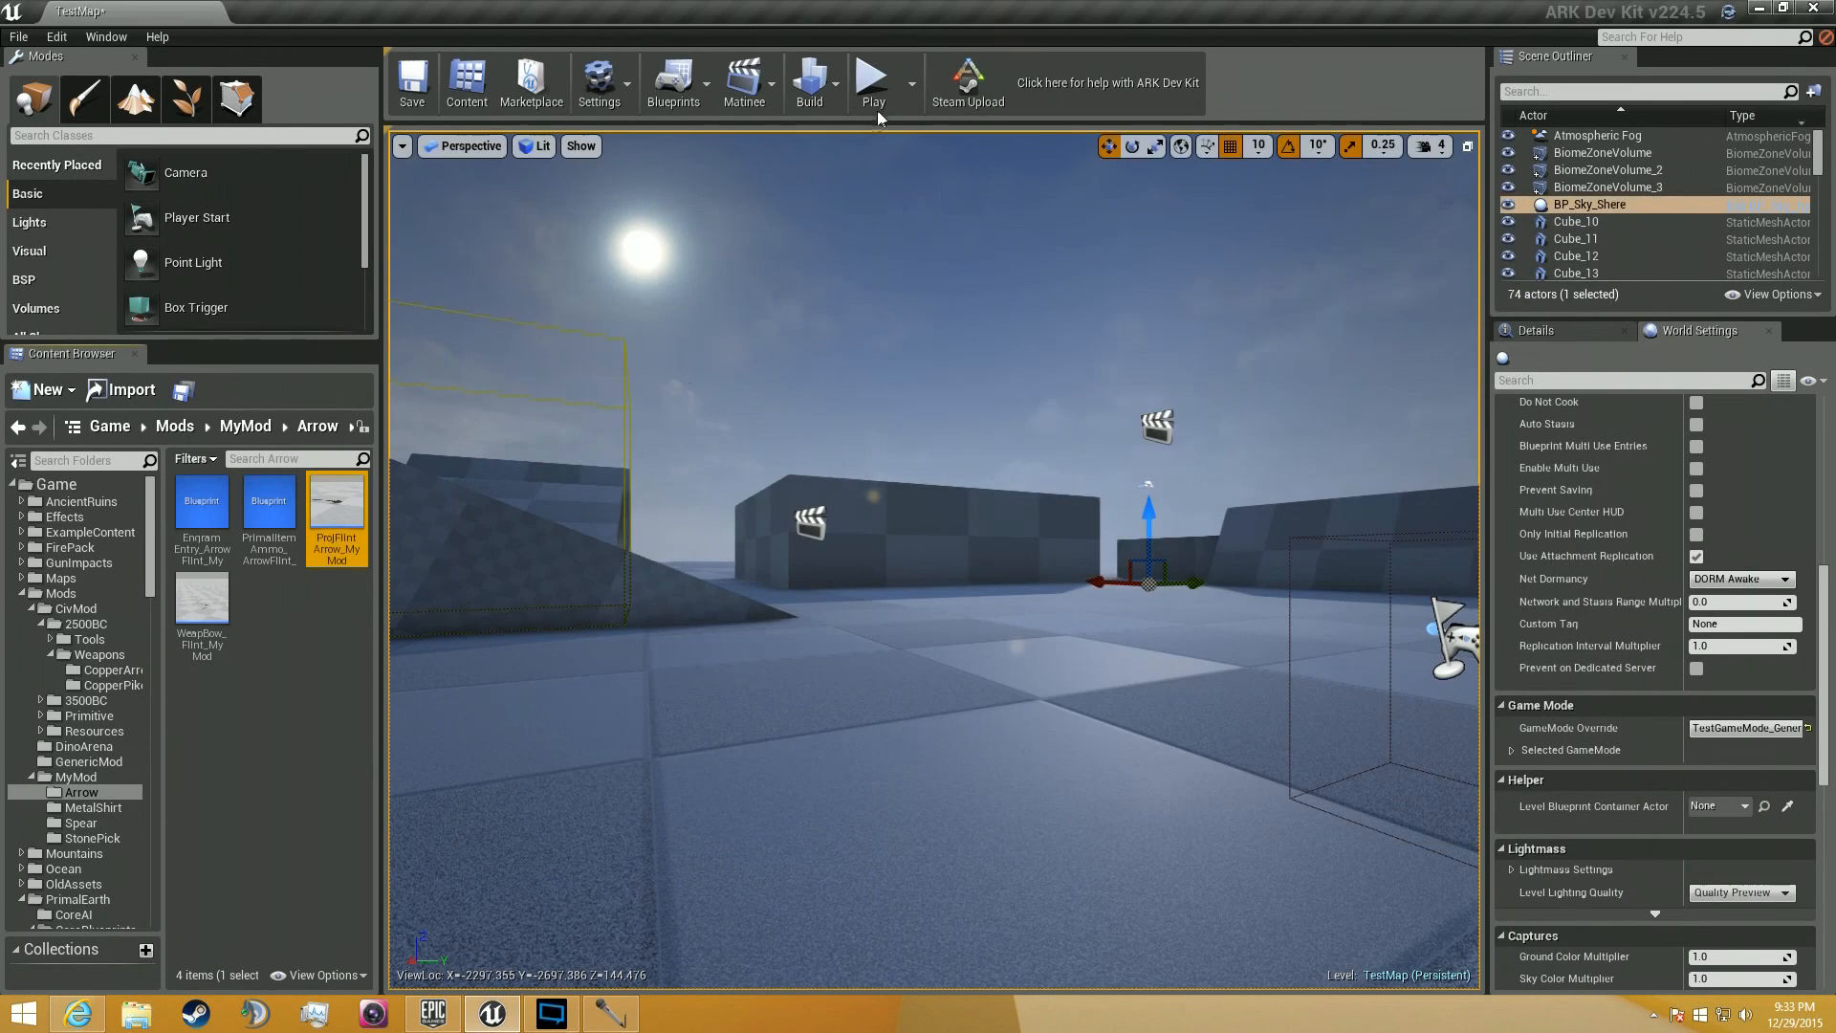
click(878, 111)
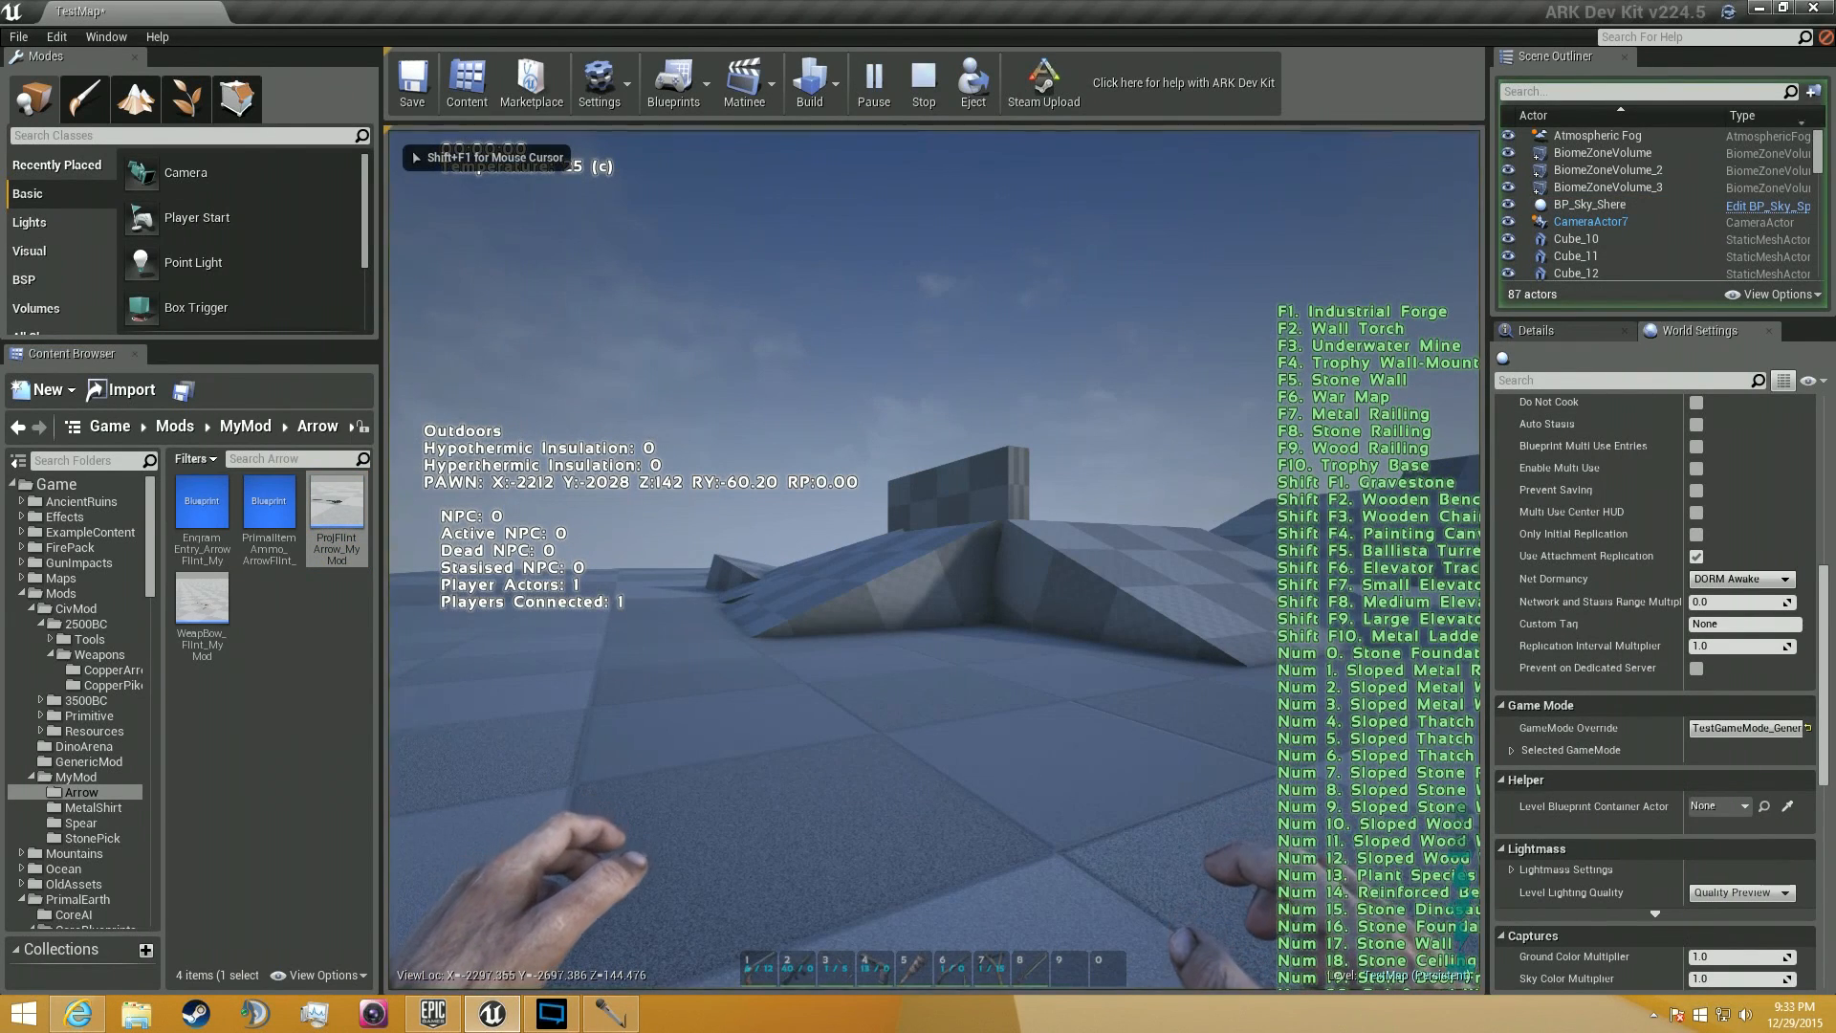
key(Tab)
text(giveen)
key(Up)
key(Return)
key(Tab)
text(GiveResources)
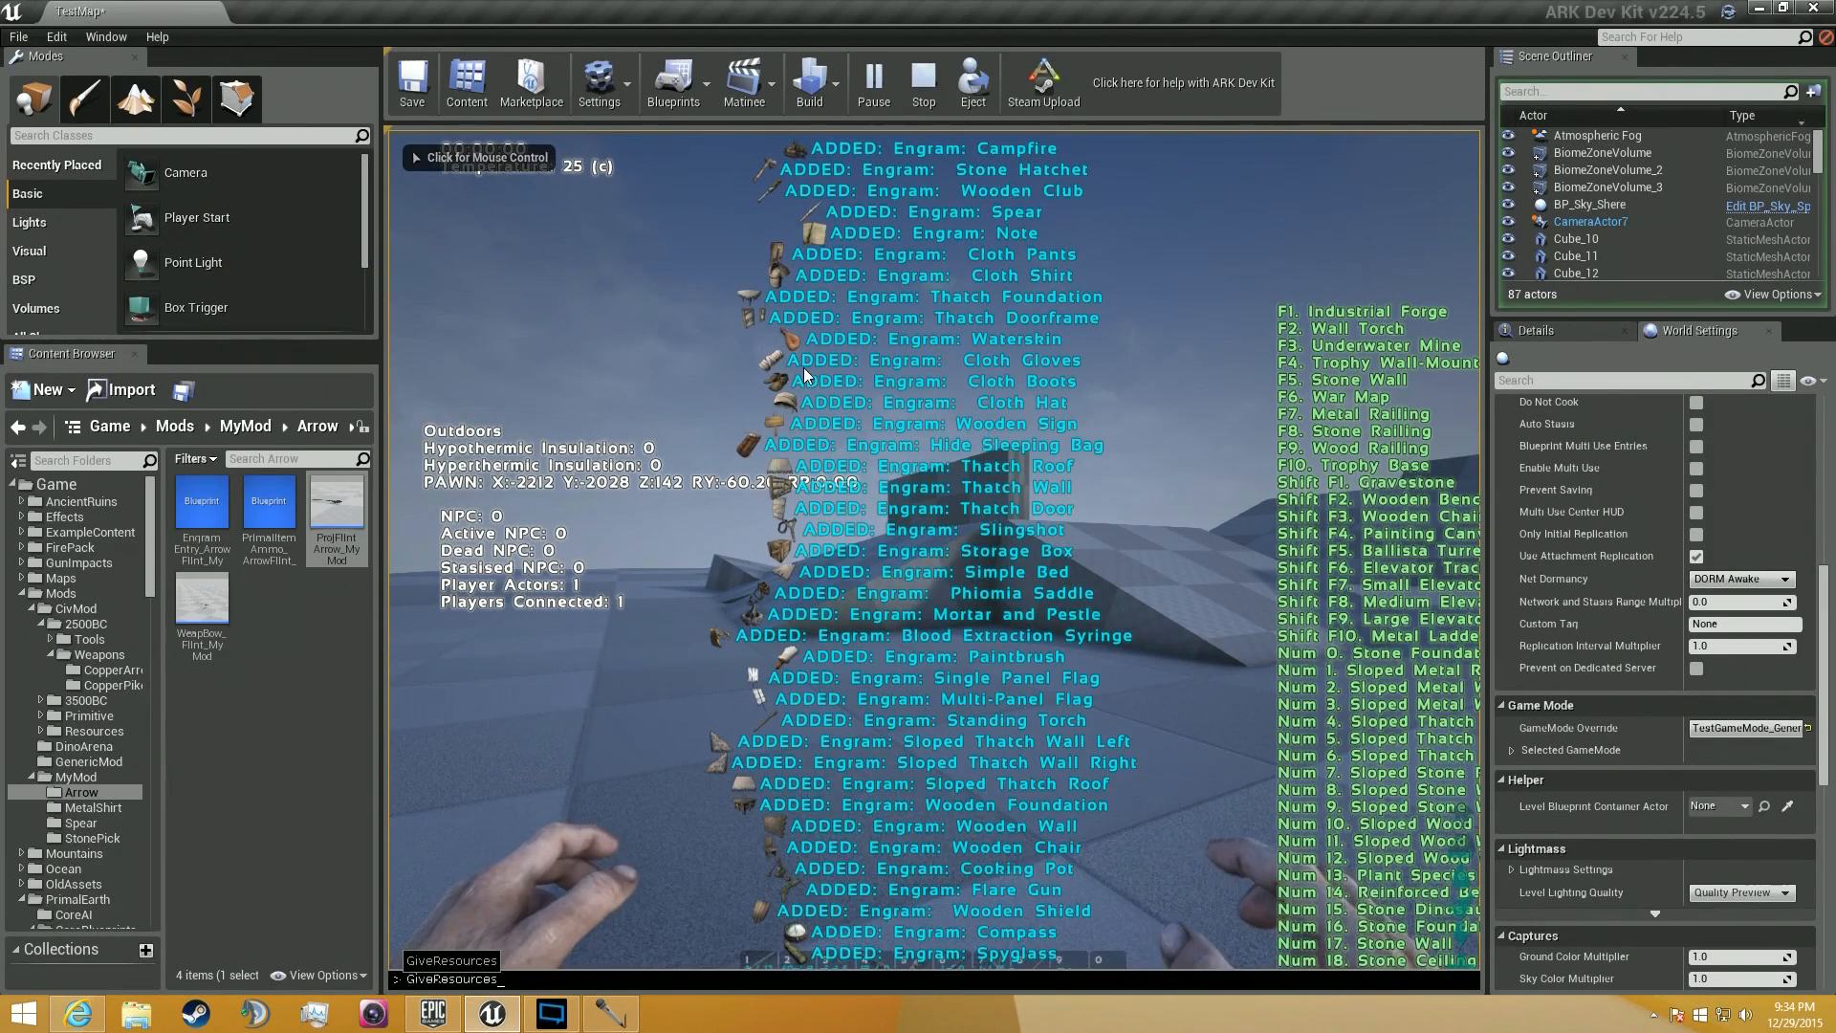
key(Return)
Craft Flint Arrow twice from the craftable items in the character's inventory.
key(i)
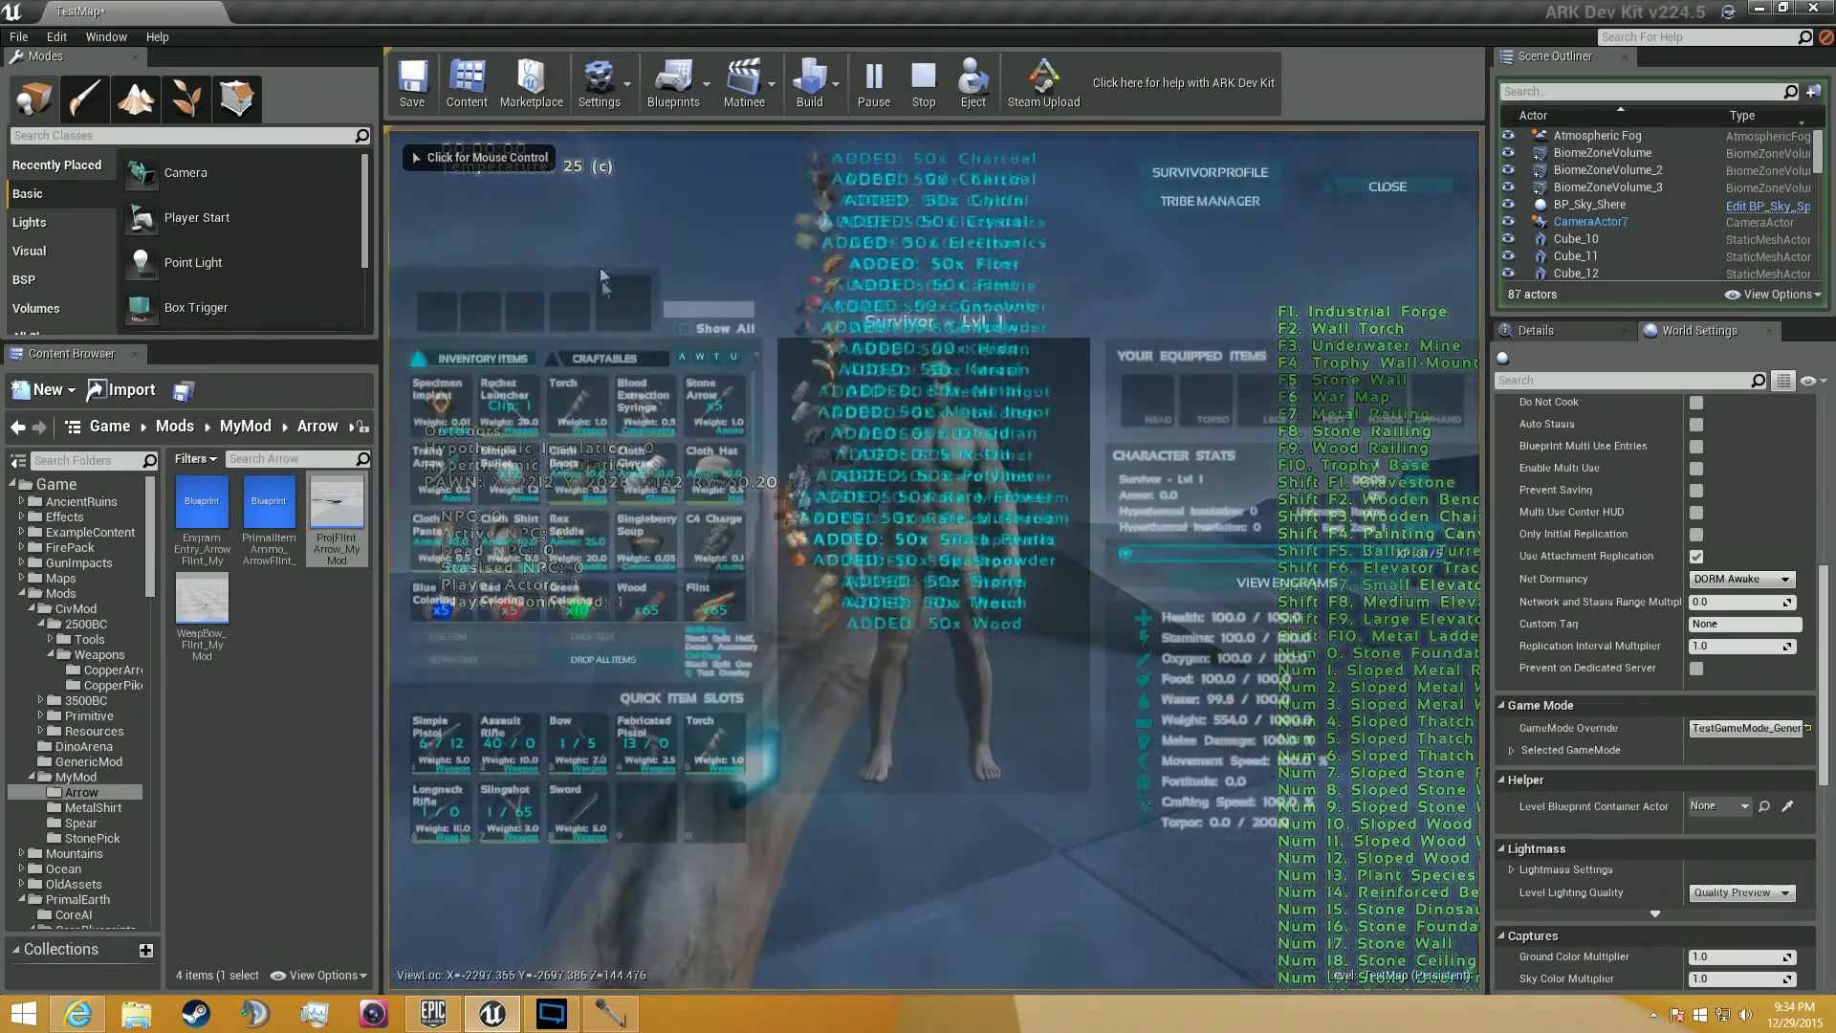
click(604, 358)
mouse_move(461, 424)
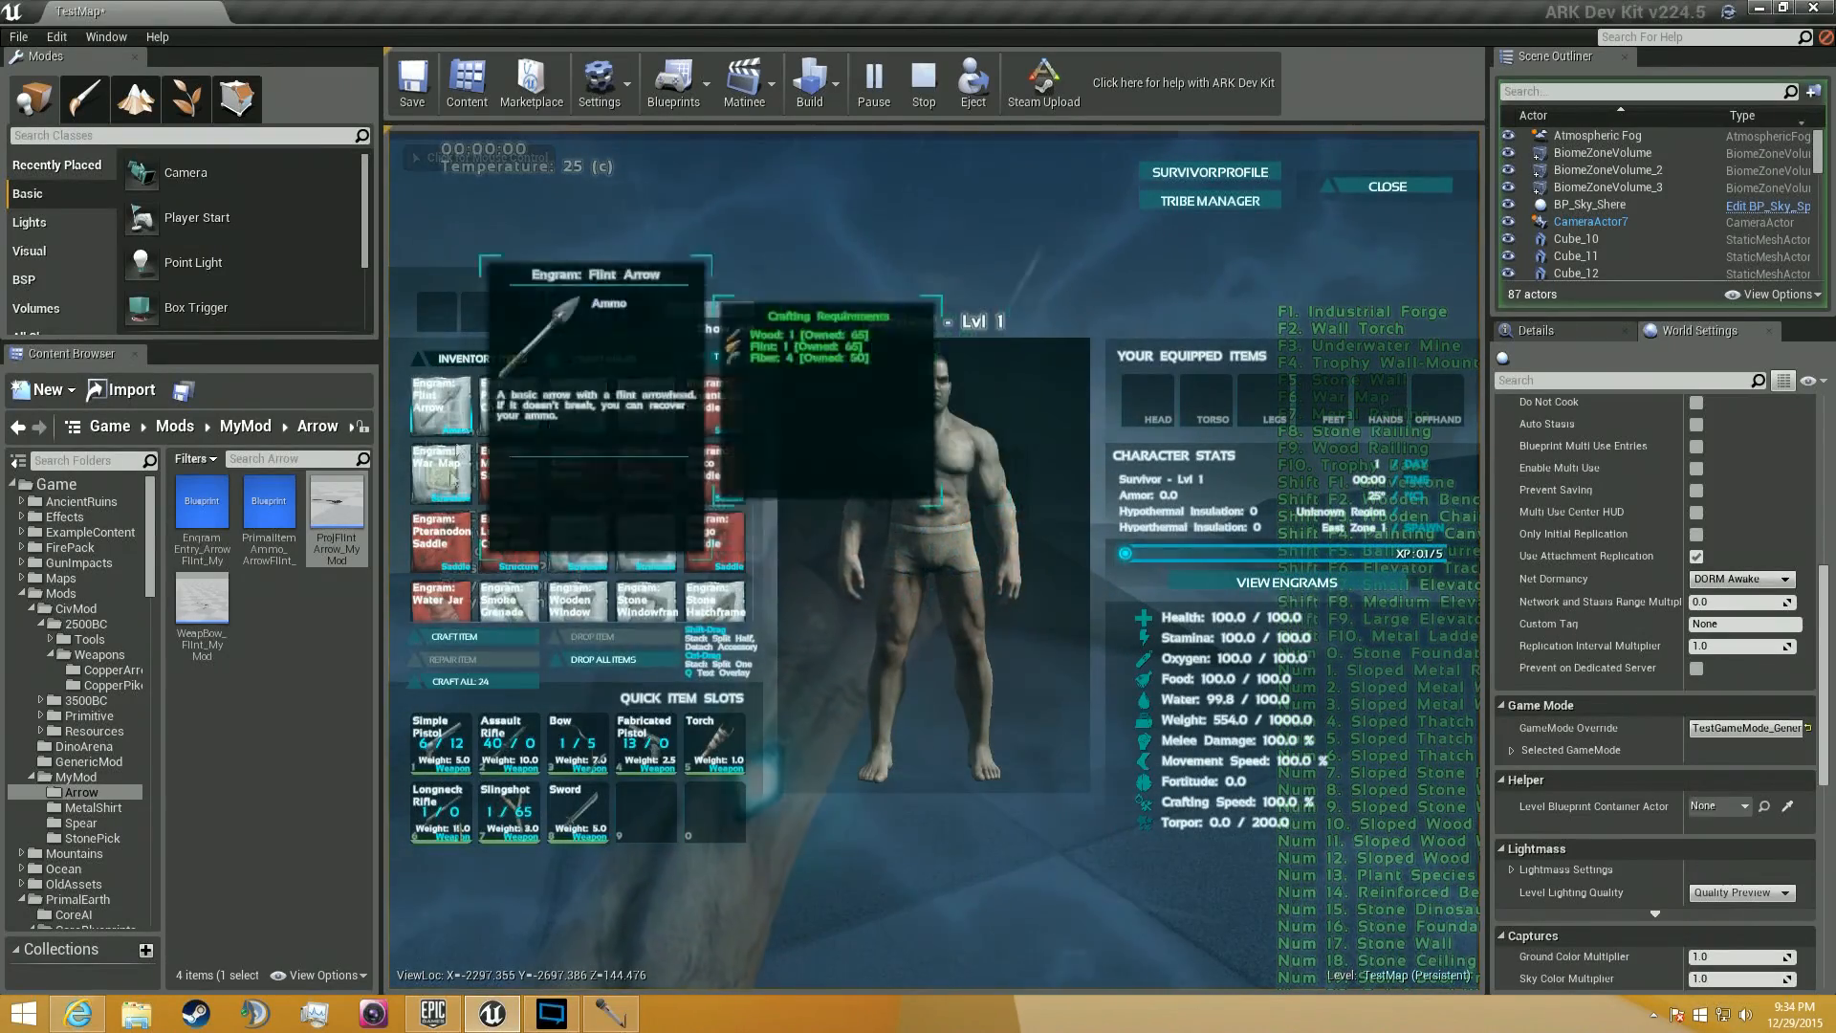
double_click(457, 637)
Load the crafted Flint Arrows into the Bow in the quick item slots and equip the bow.
click(494, 358)
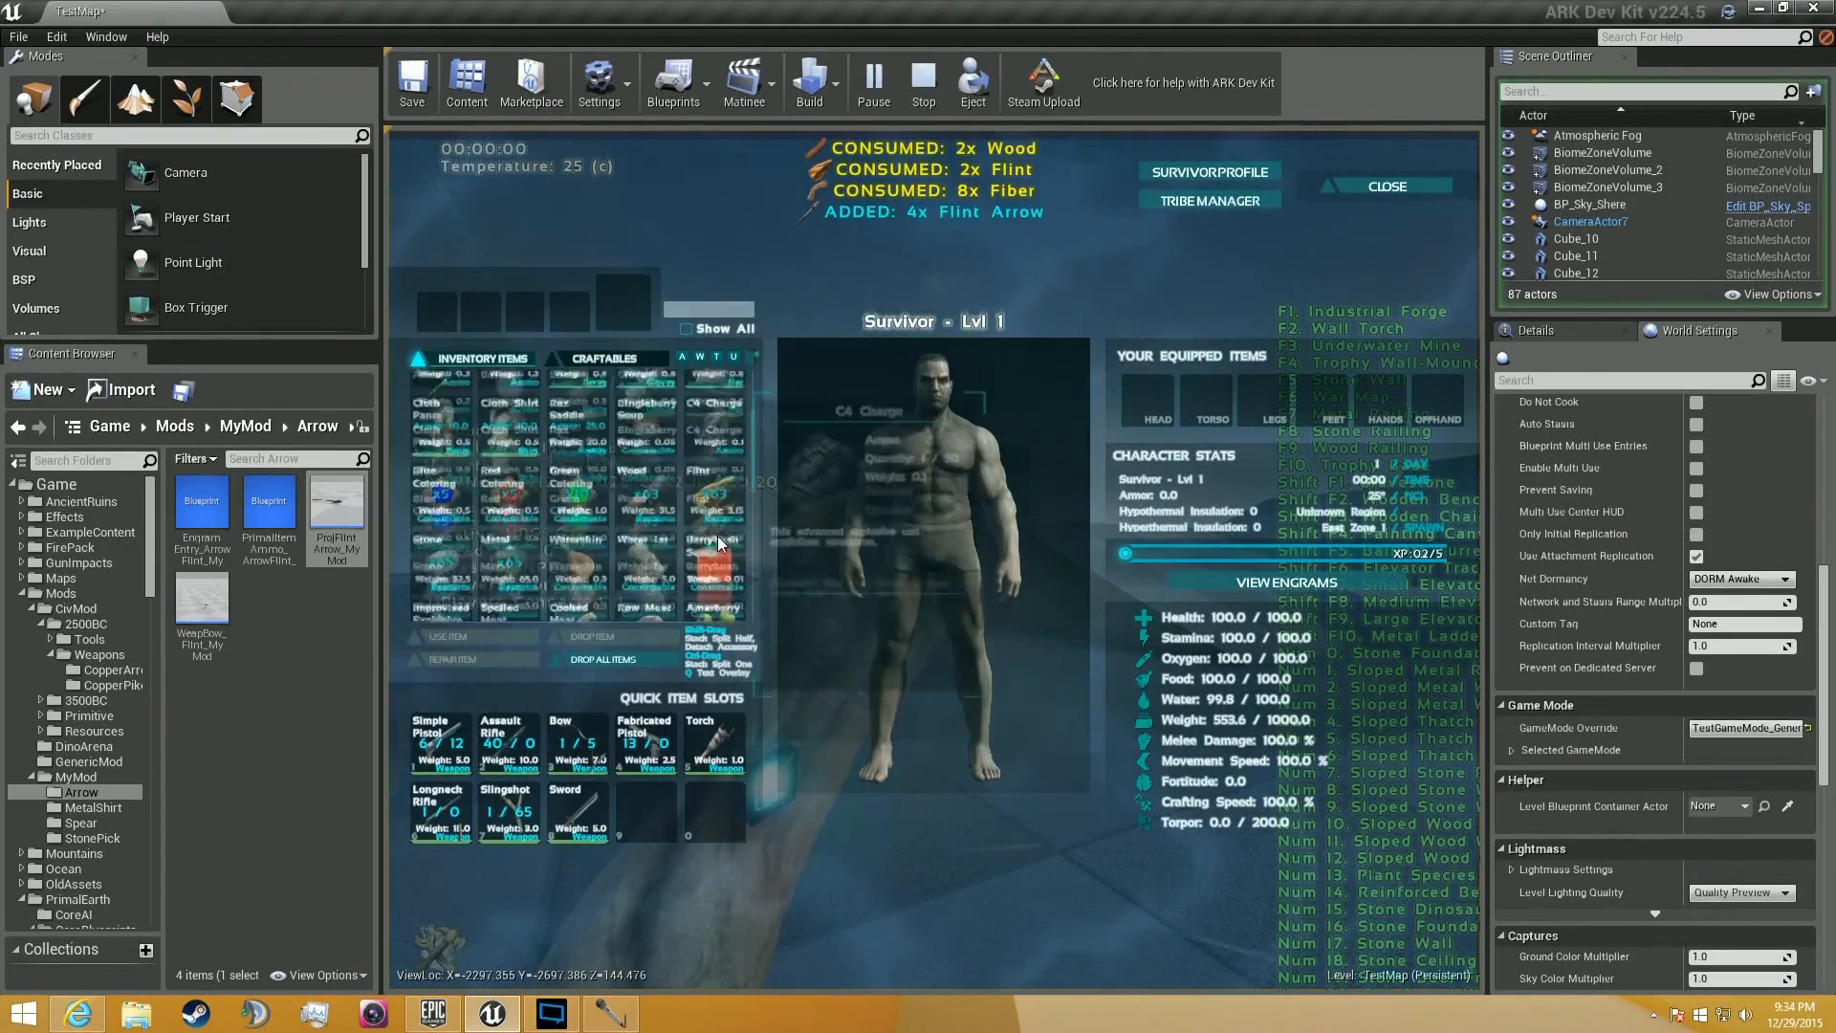
scroll(717, 536, down, 5)
drag(715, 585, 631, 762)
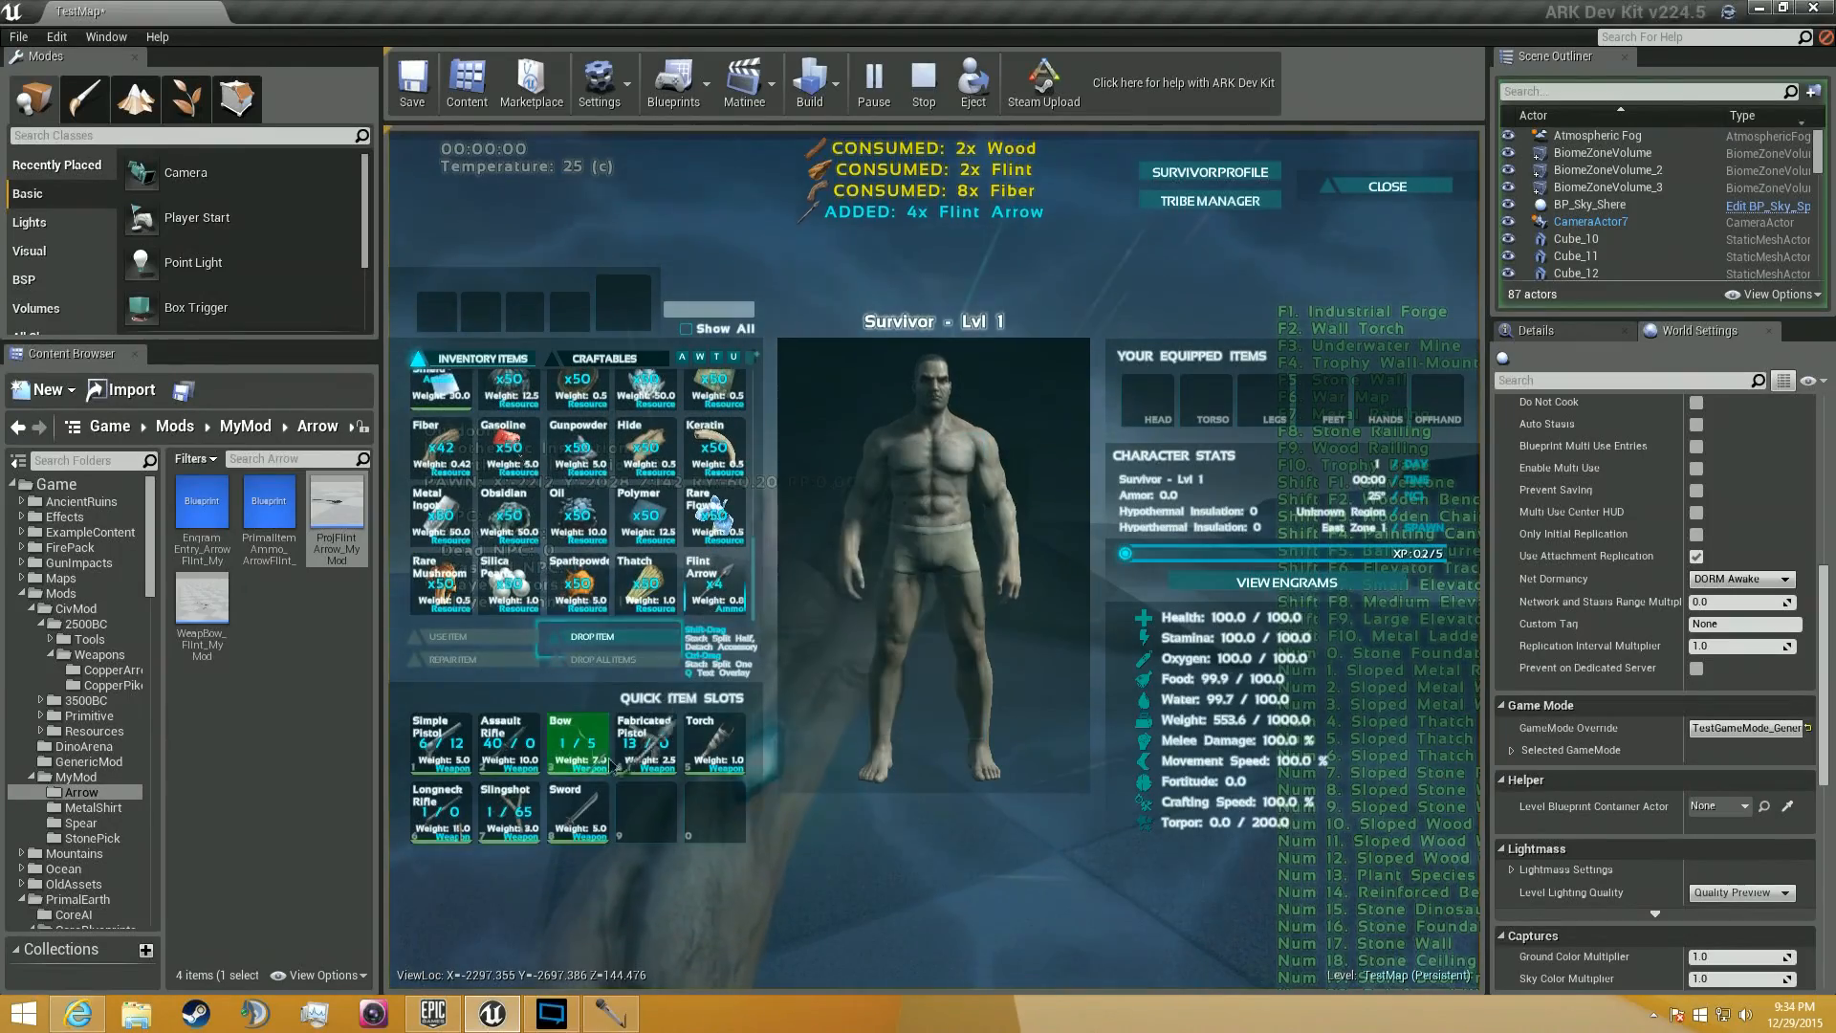
key(i)
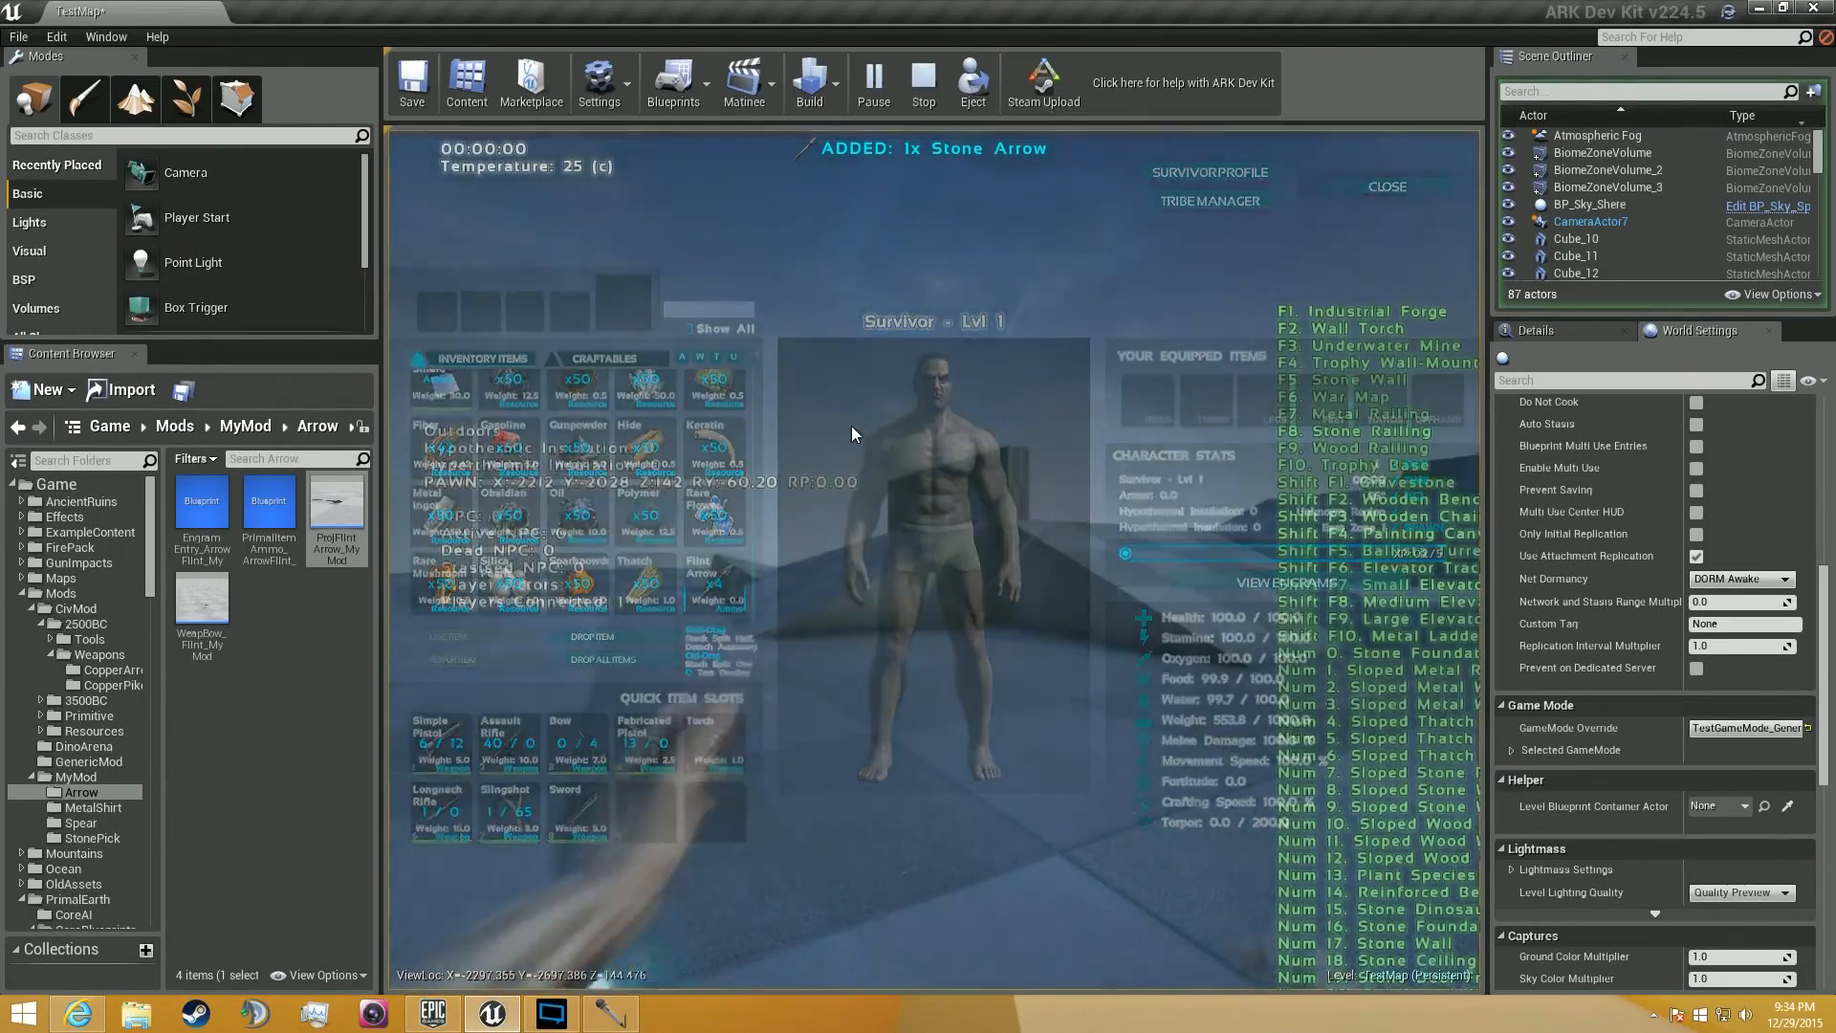
key(3)
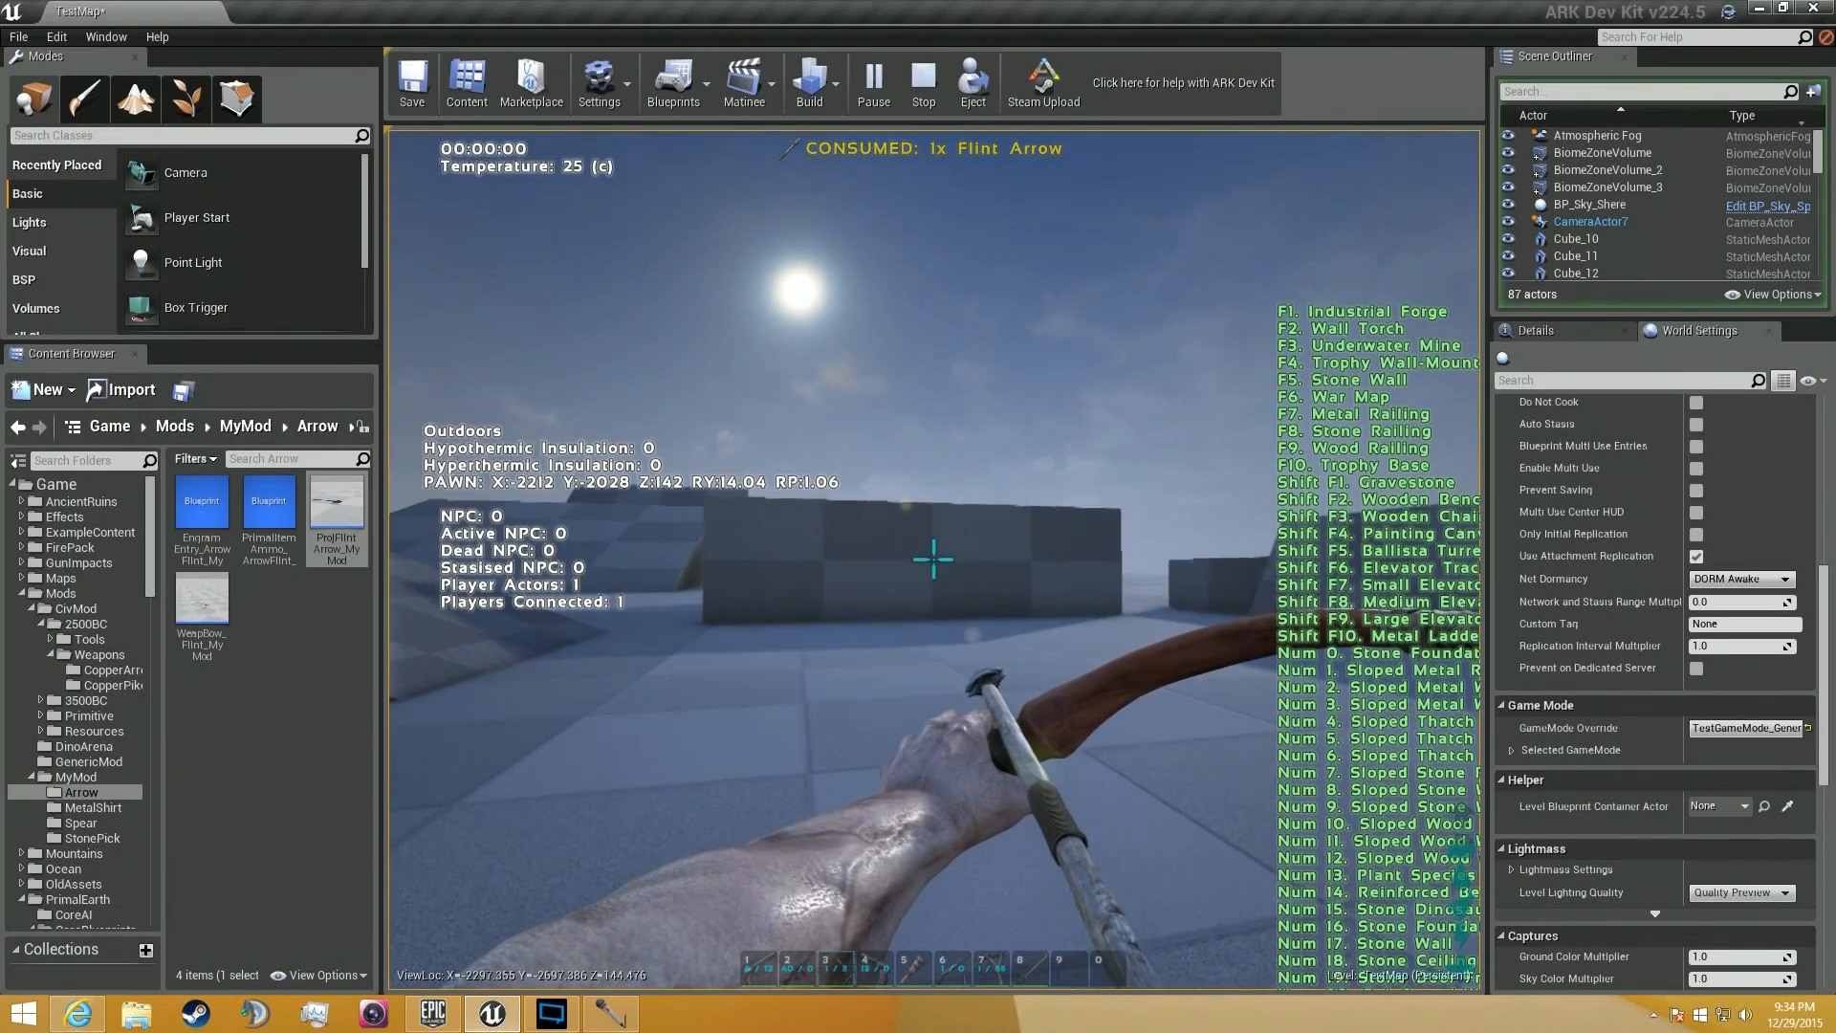
Test-fire flint arrows across the map in first-person and orbit camera views, and run across the map in their direction.
click(933, 559)
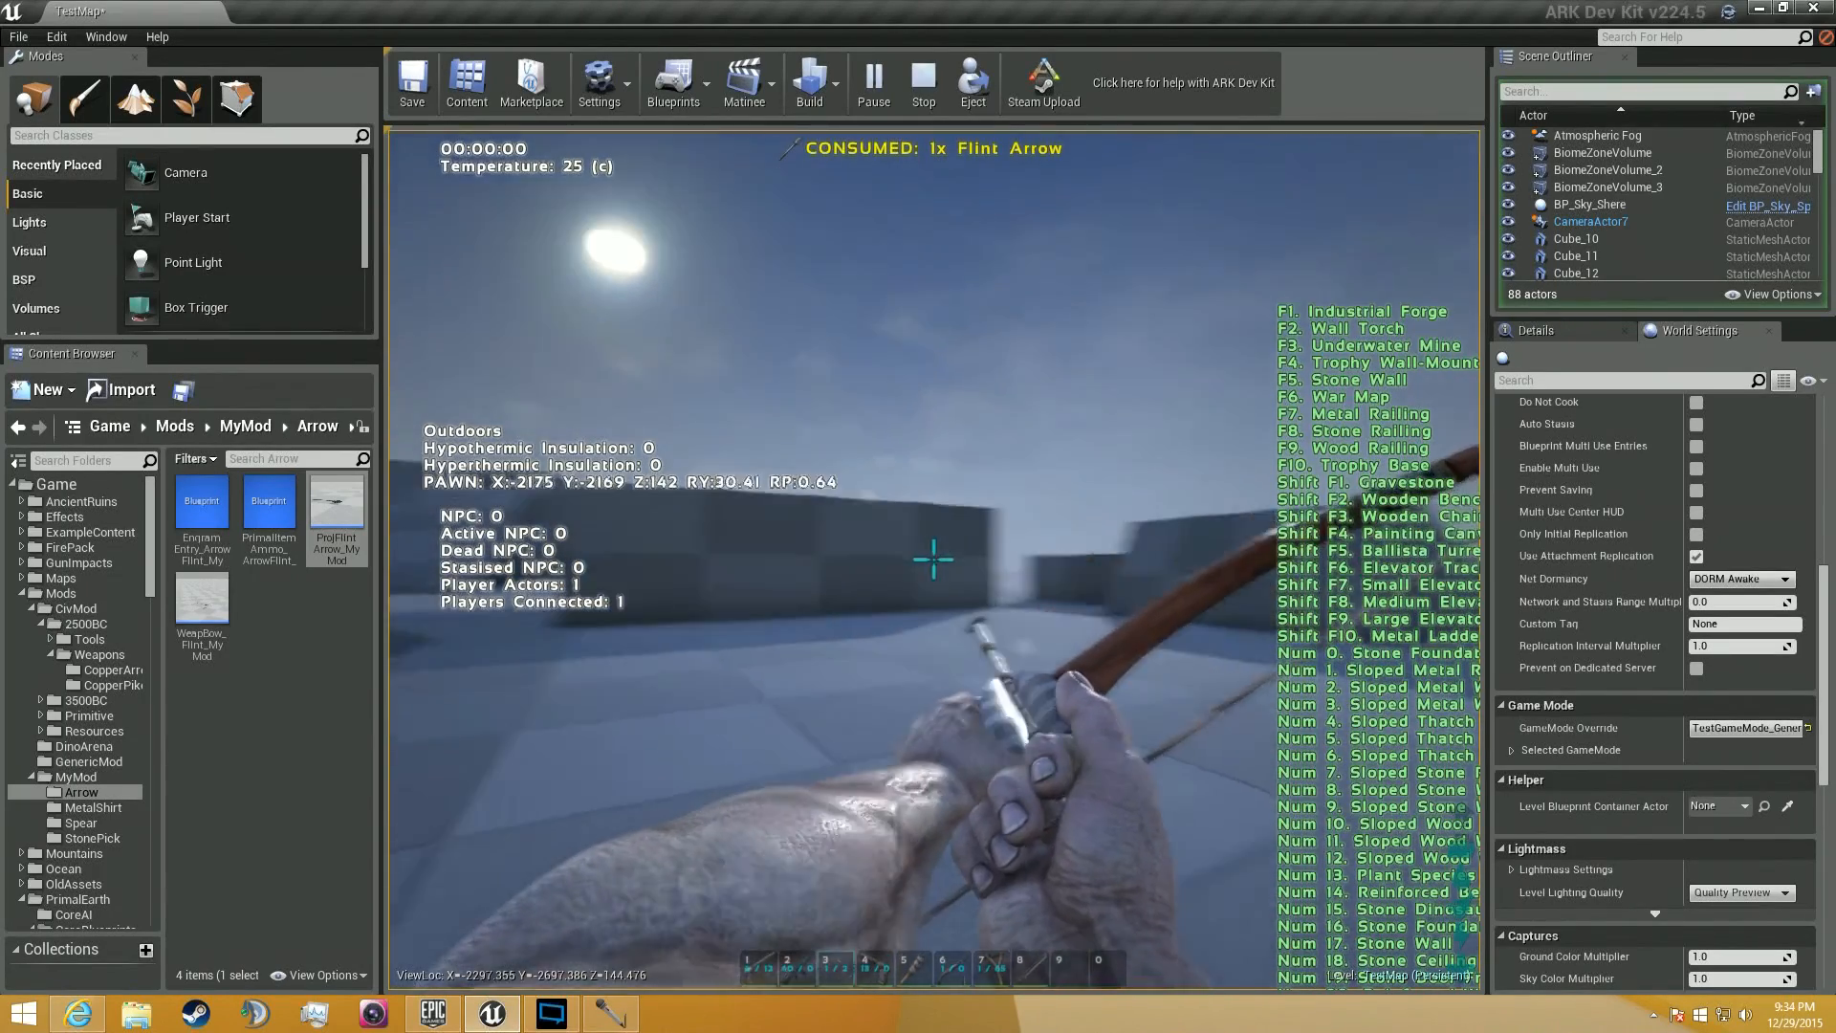
key(k)
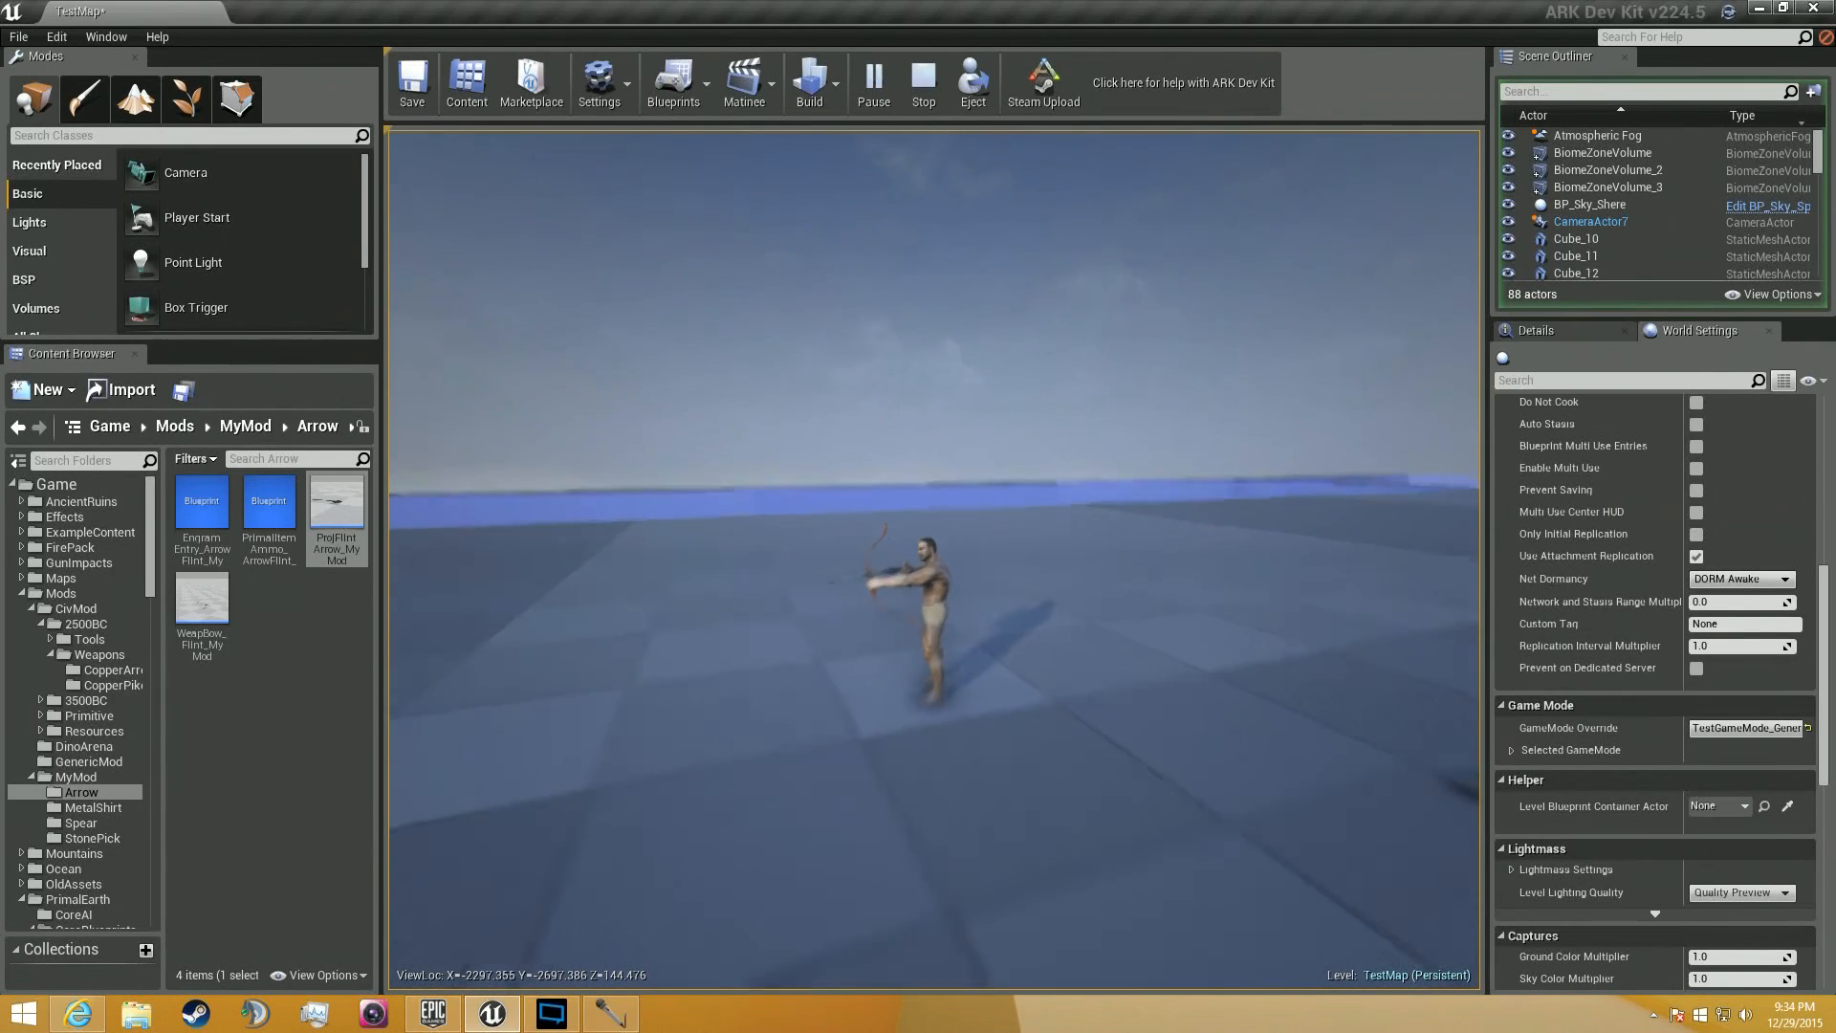
click(934, 560)
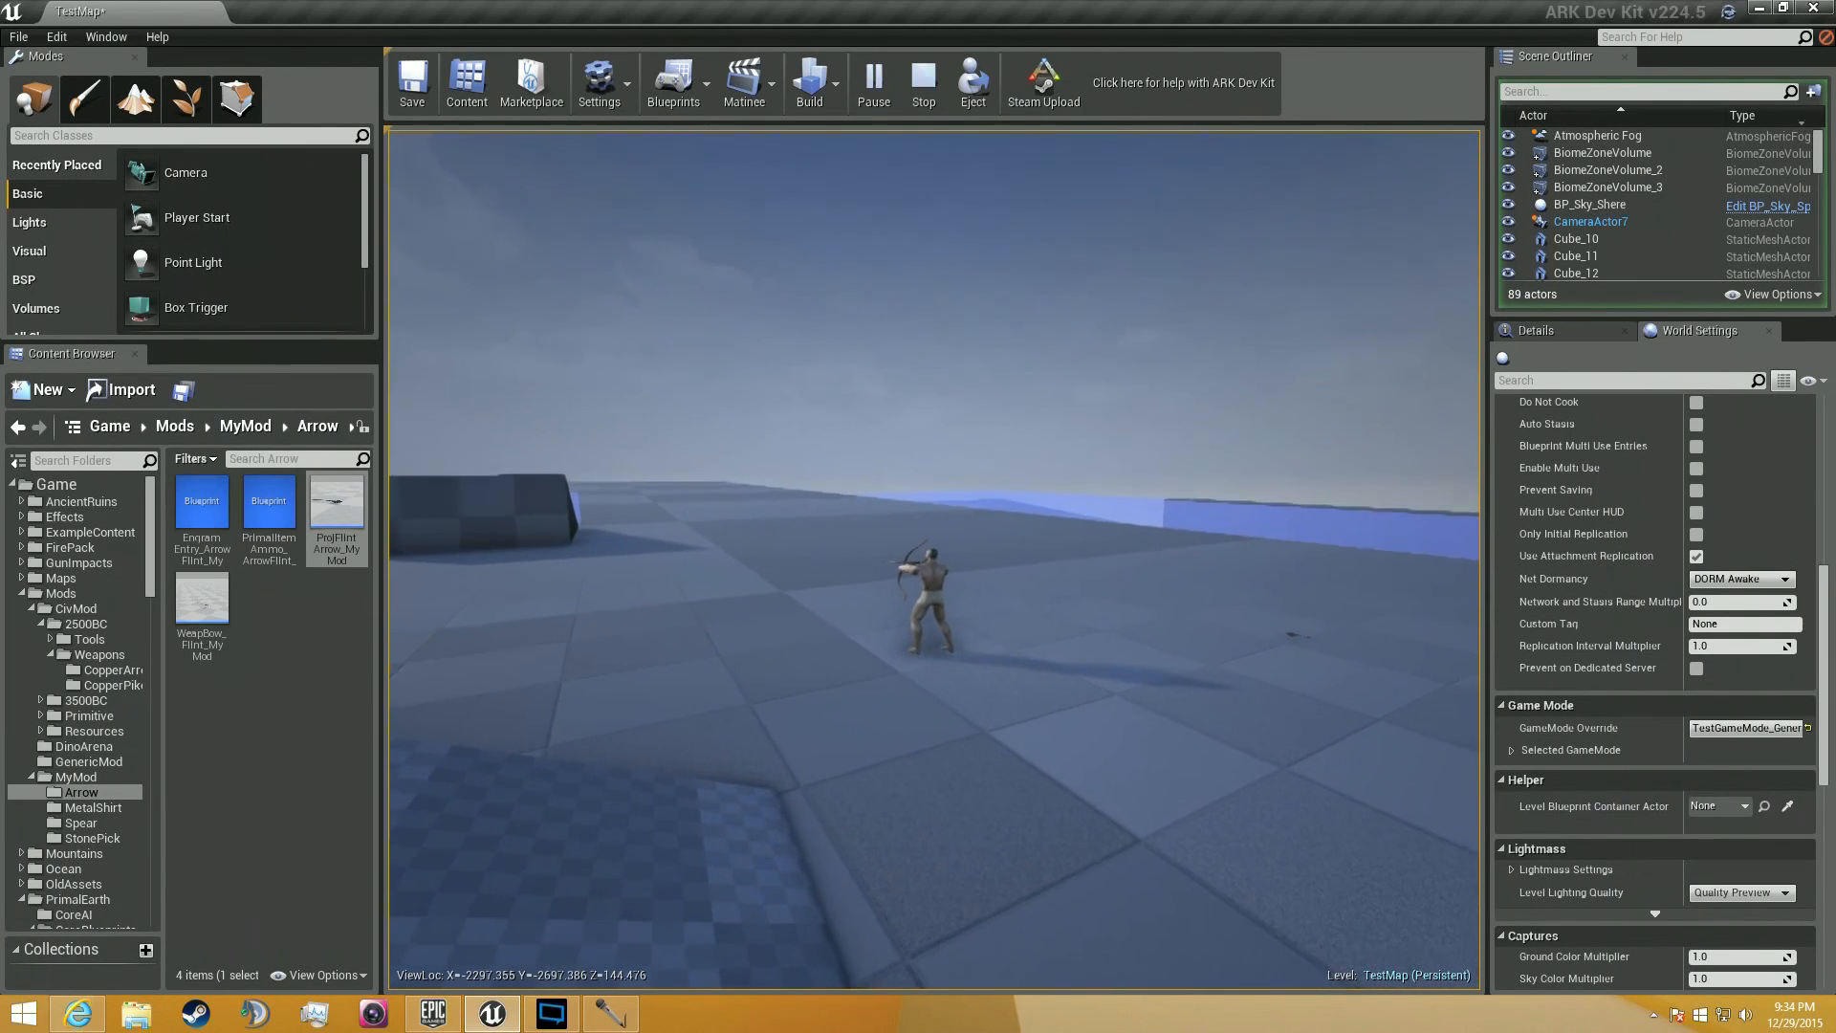
click(933, 559)
key(k)
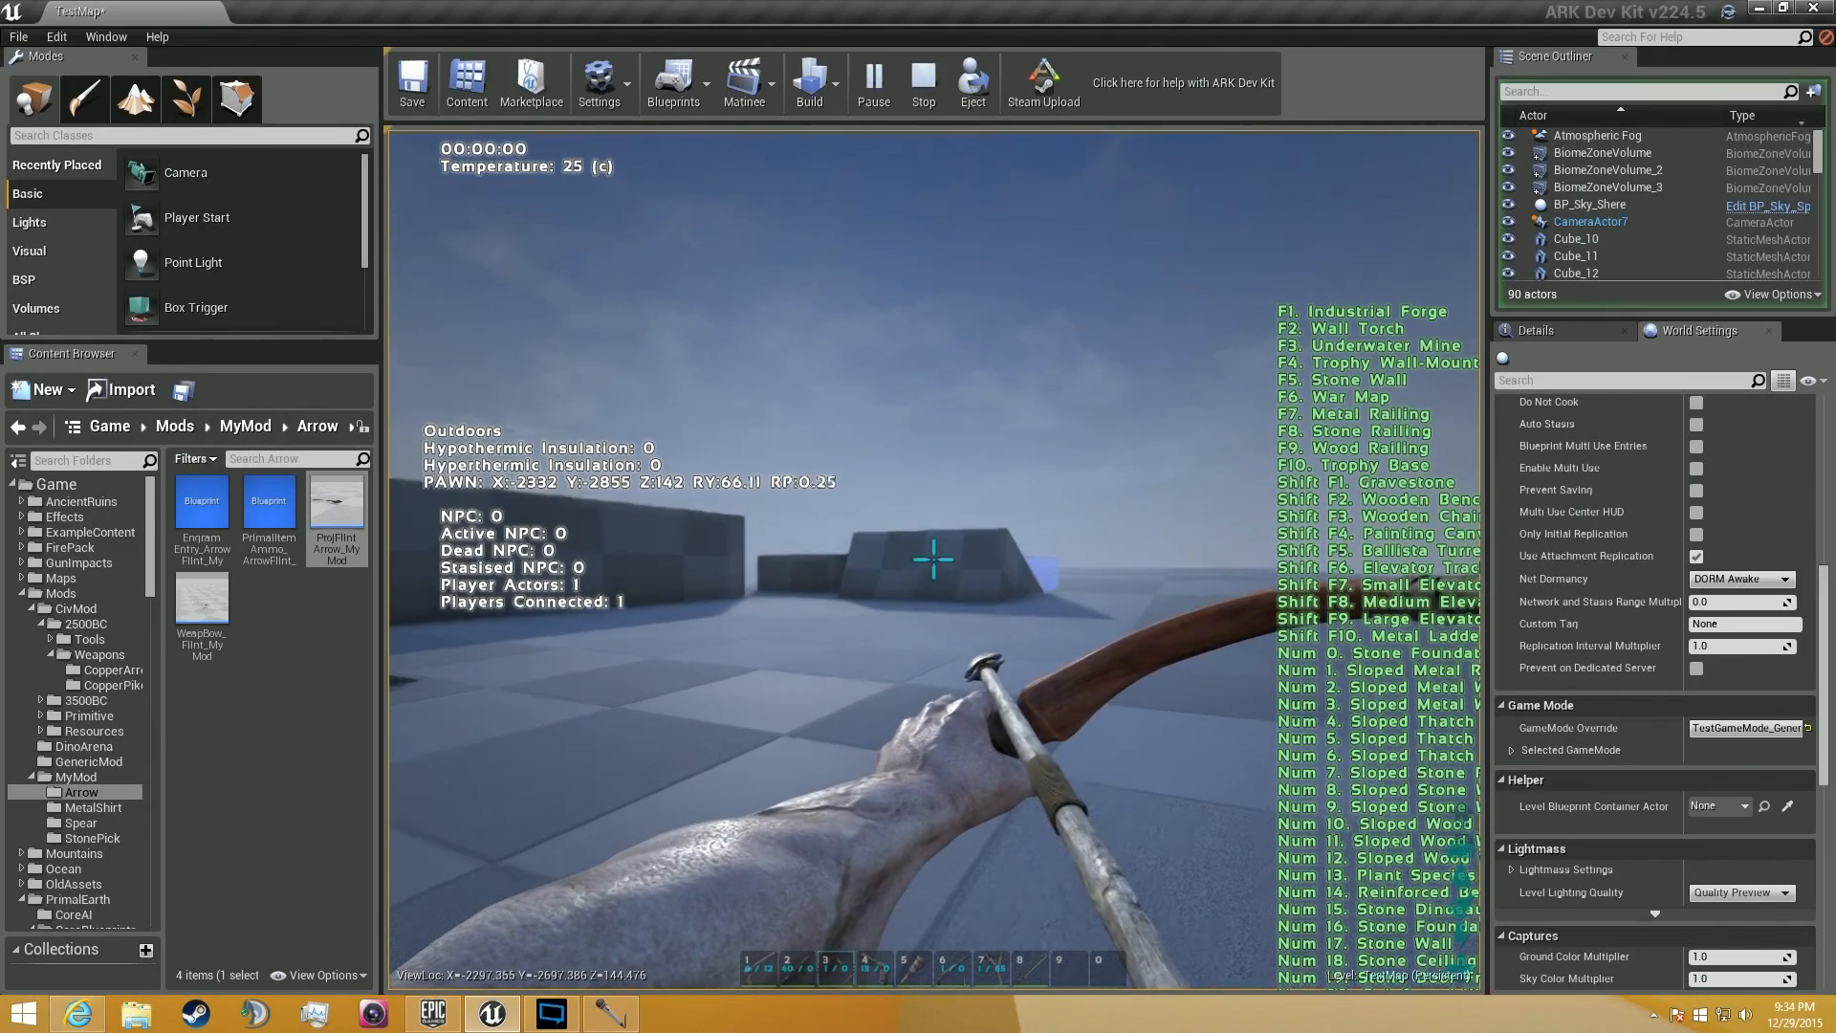
click(933, 560)
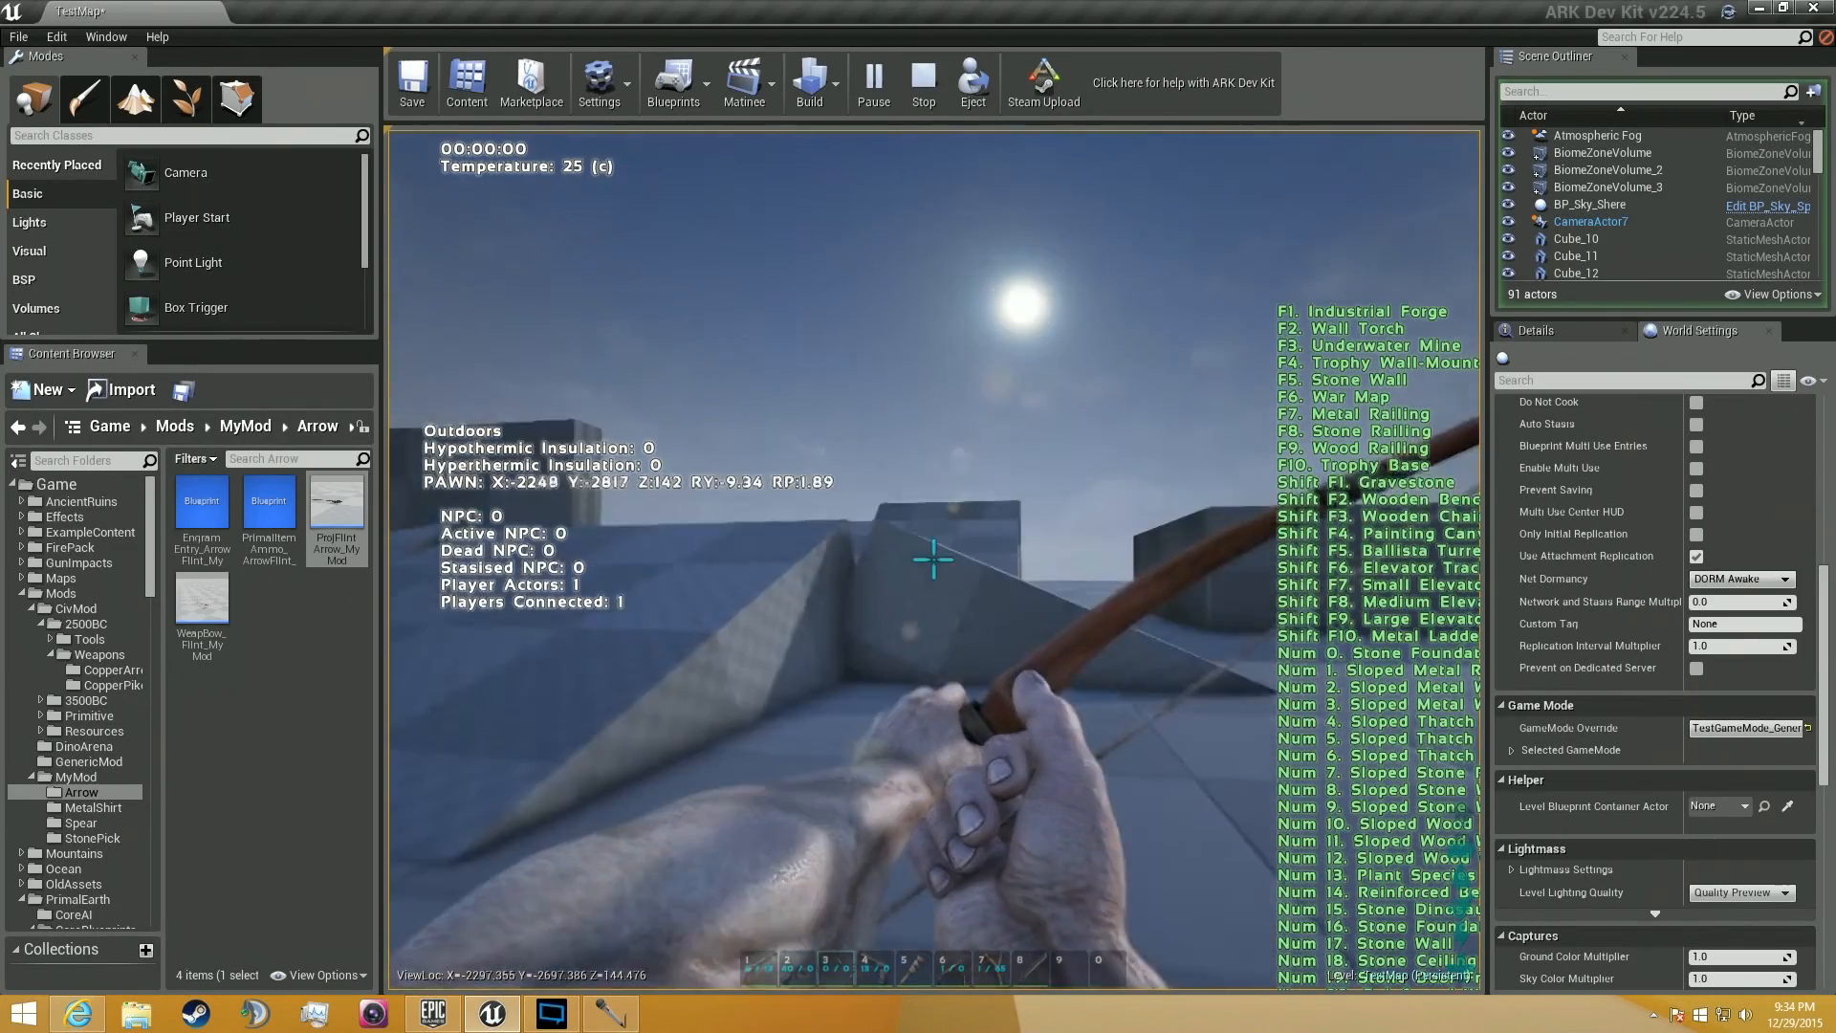
key(w)
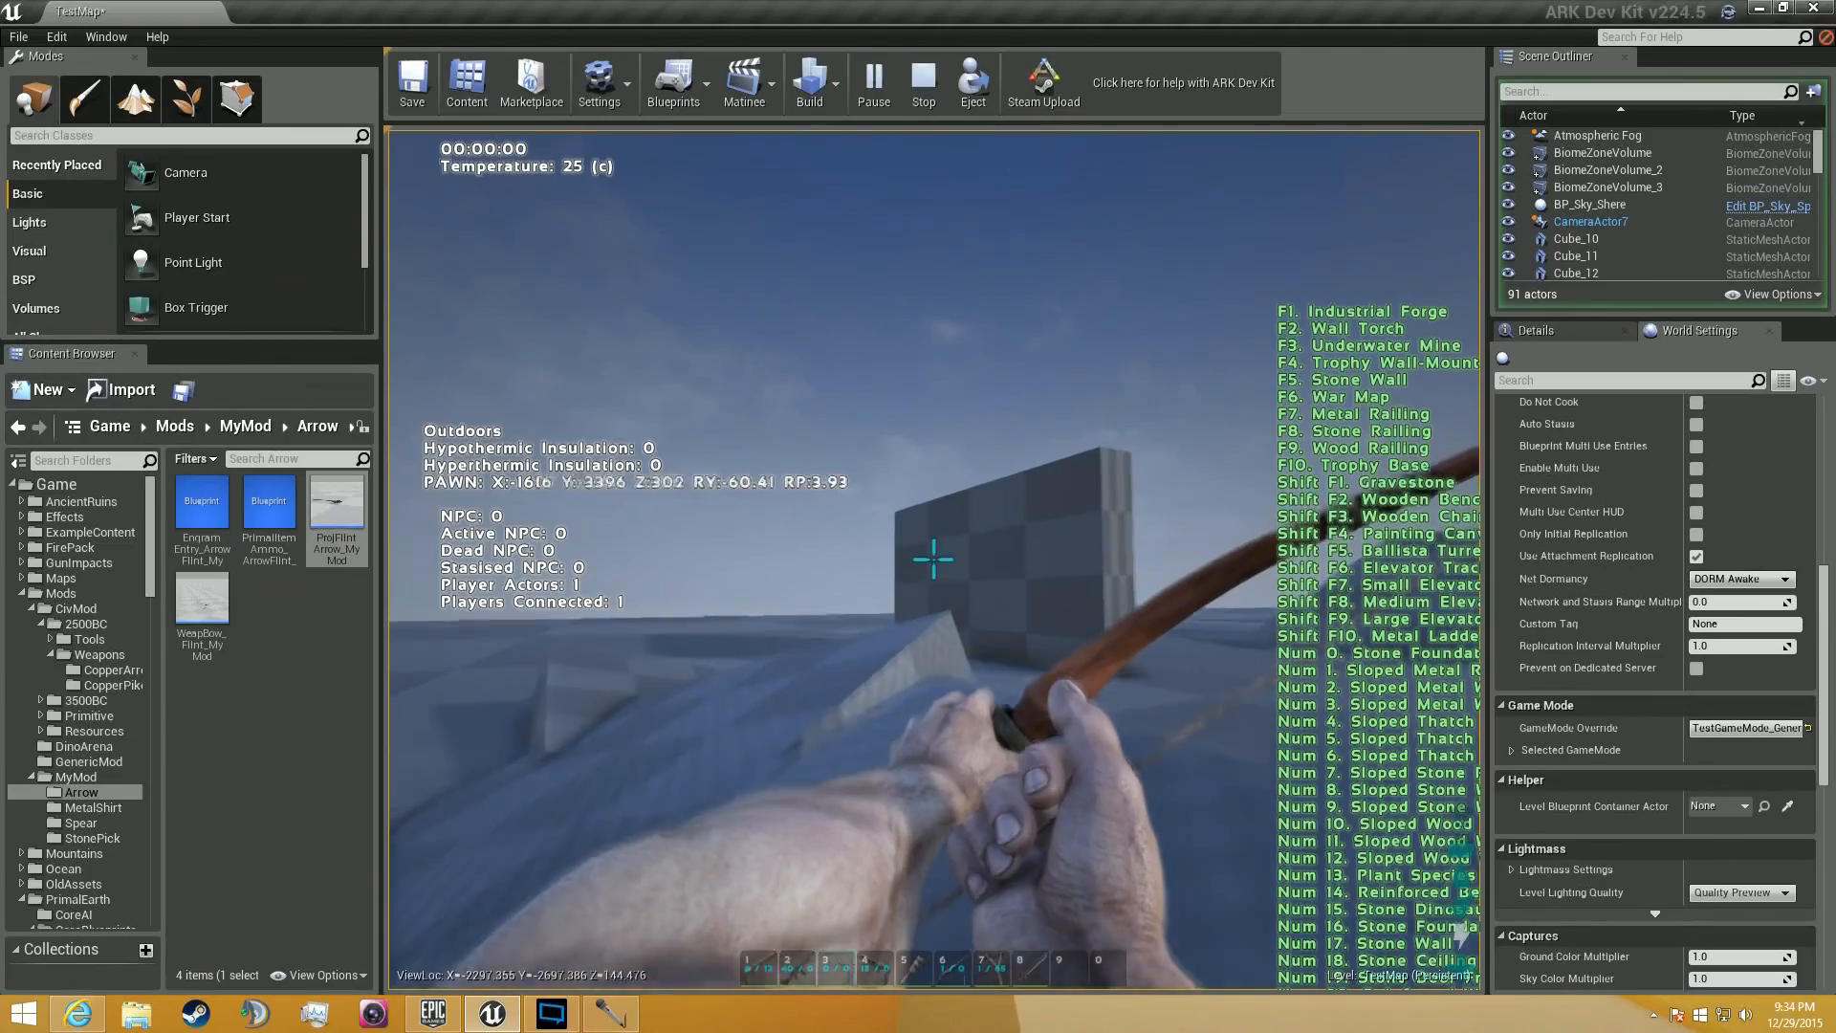
key(shift+w)
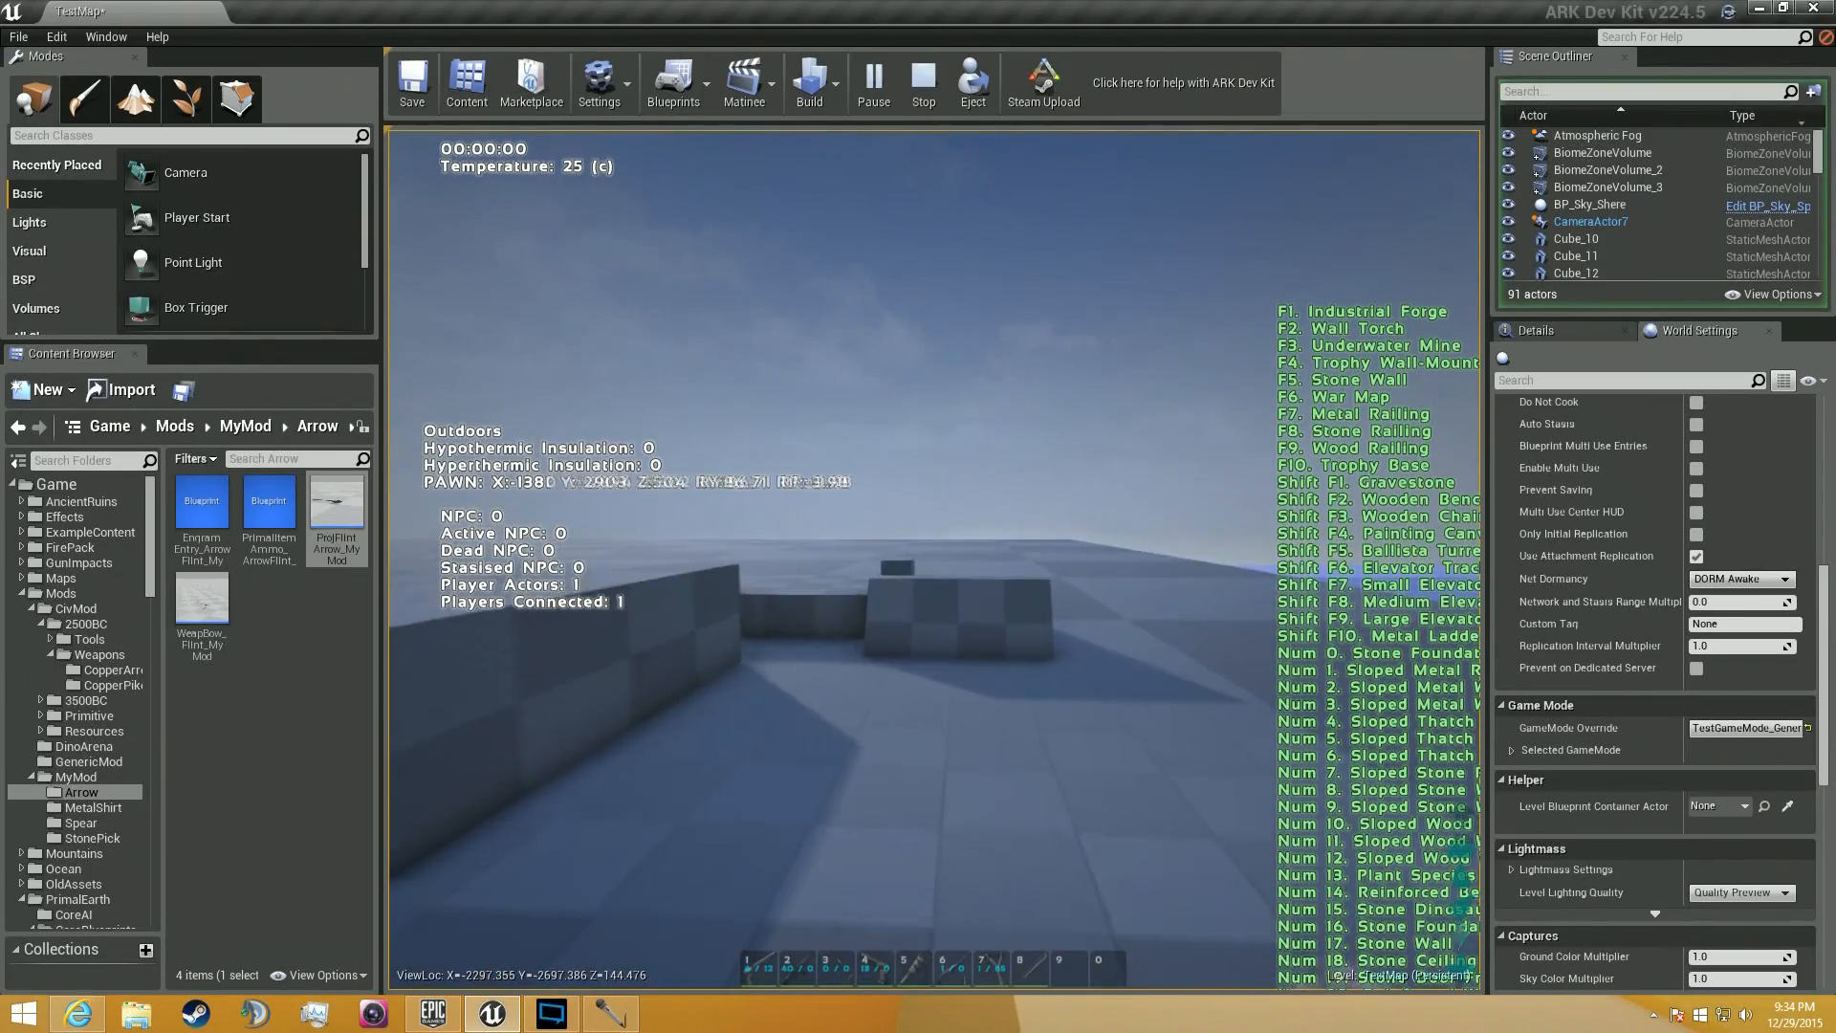